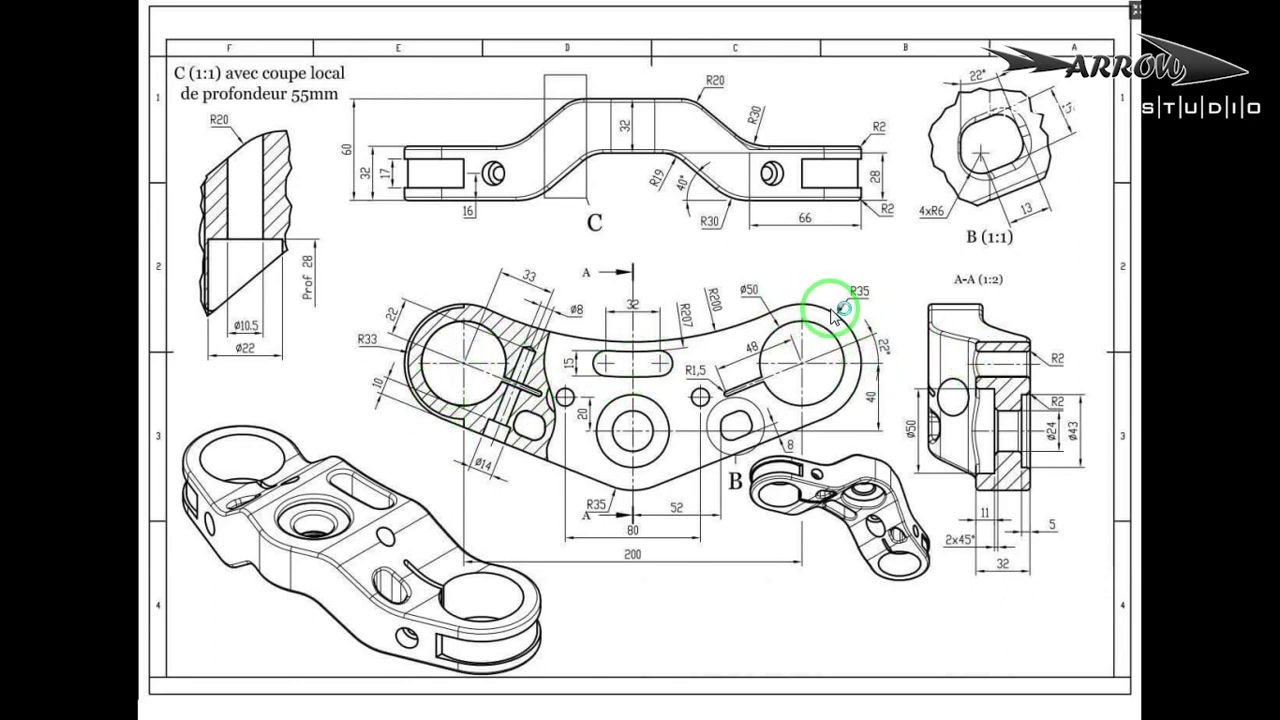
Leave the reference drawing for the empty Fusion 360 design and begin a new sketch.
key("alt+Tab")
left_click(136, 95)
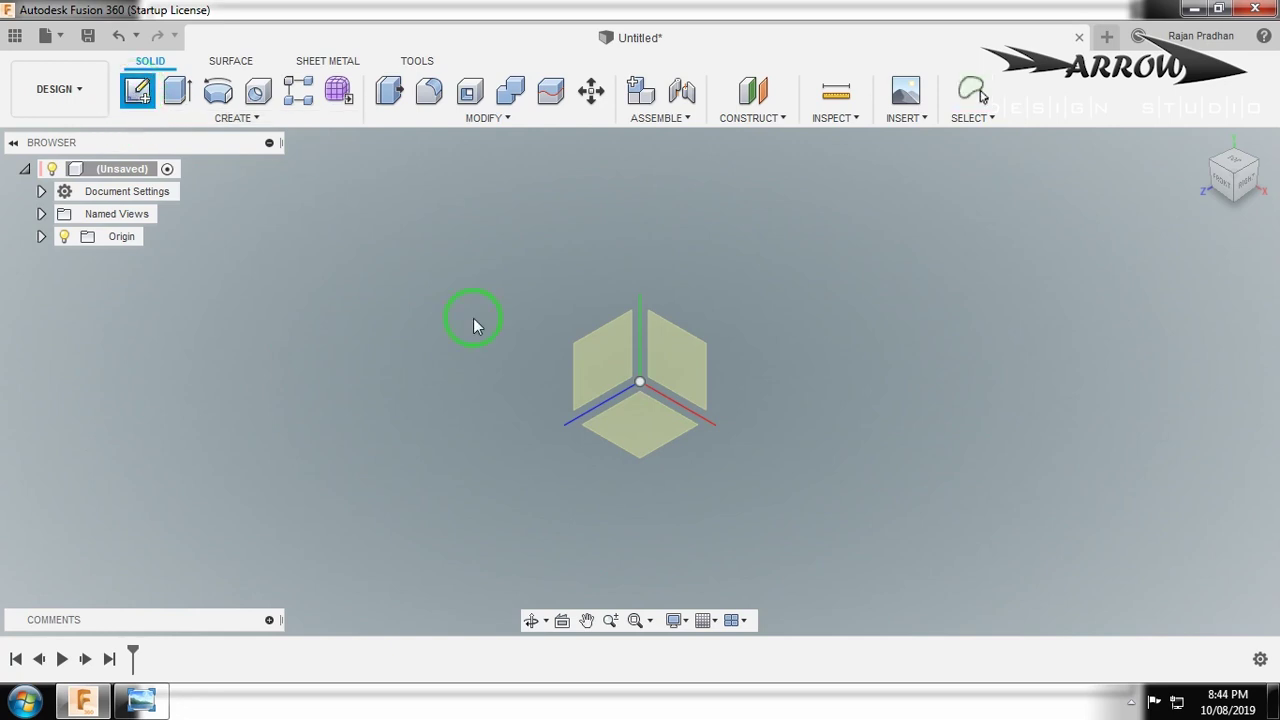
Sketch on the top plane and draw a vertical construction line through the origin.
left_click(623, 440)
key("c")
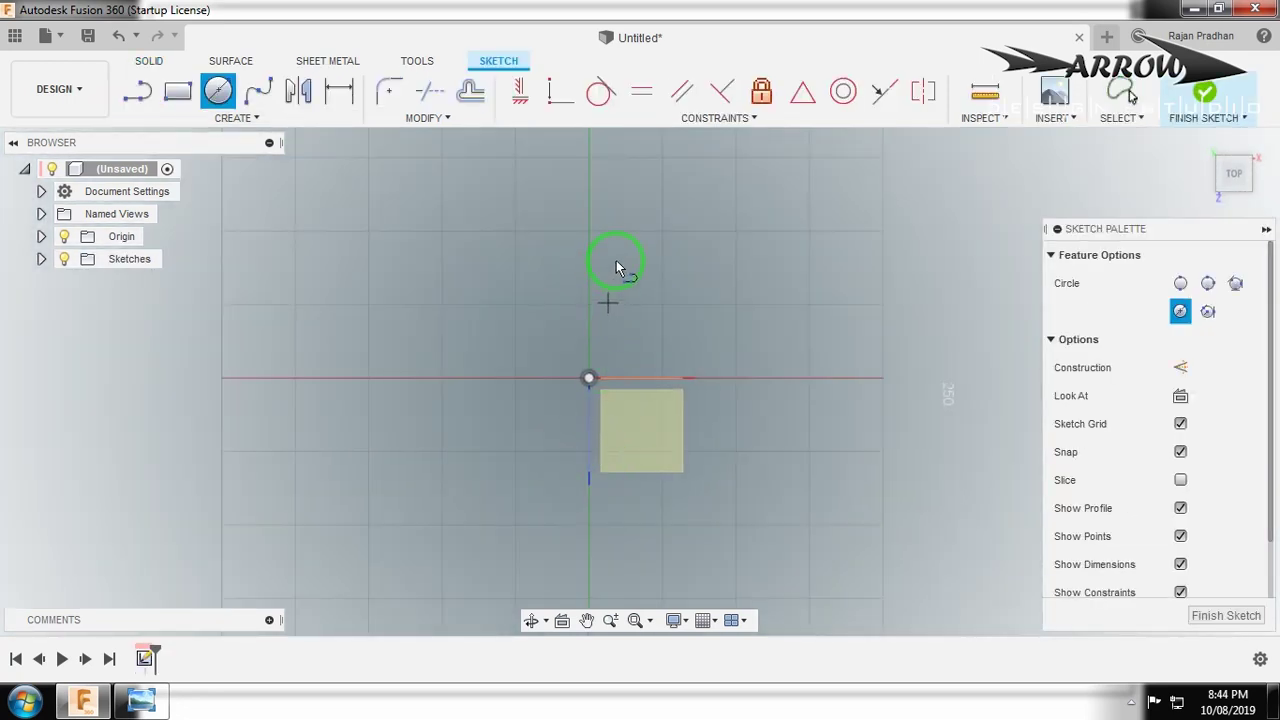
key("l")
left_click(1203, 283)
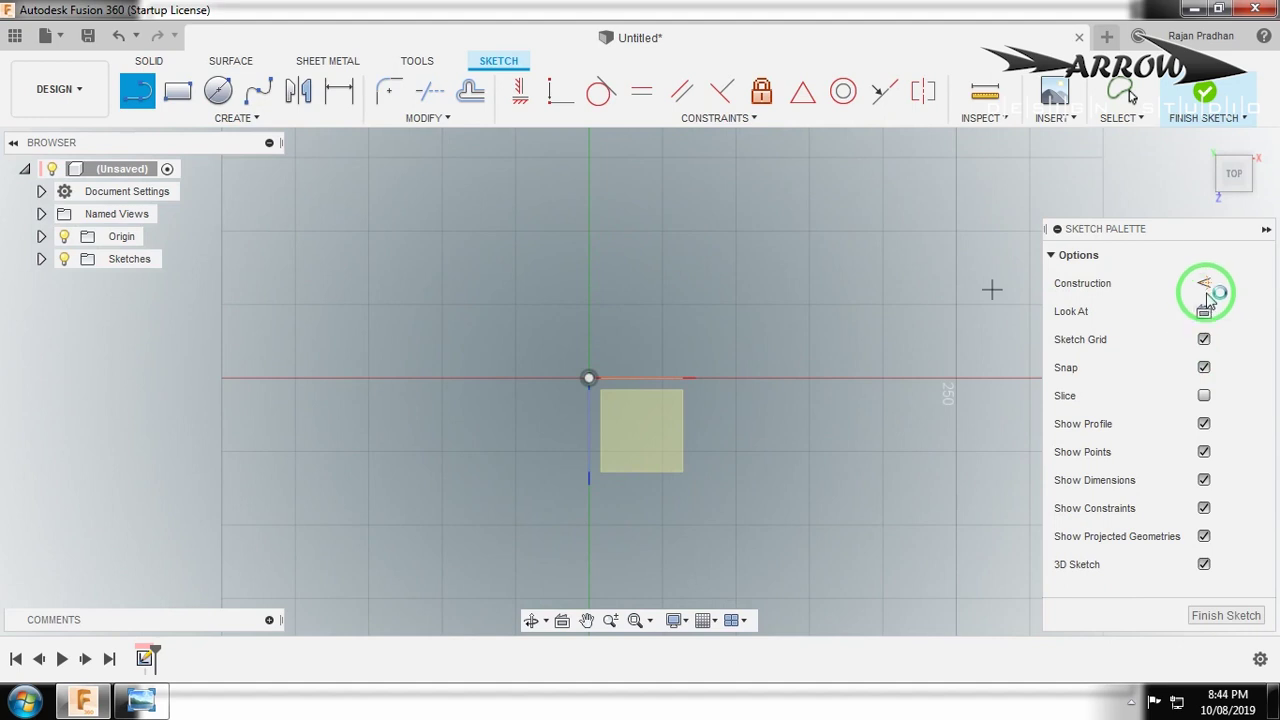
left_click(590, 160)
left_click(589, 598)
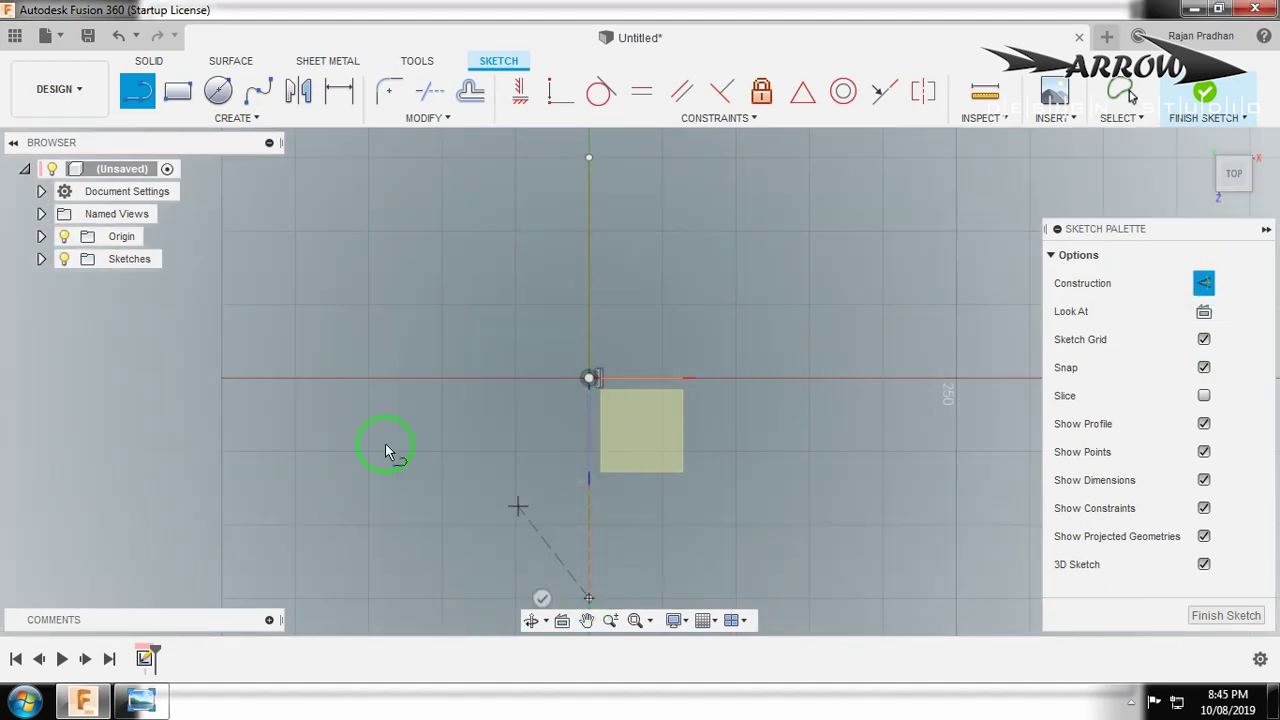
key("Escape")
Add a horizontal construction line through the origin.
key("l")
left_click(368, 378)
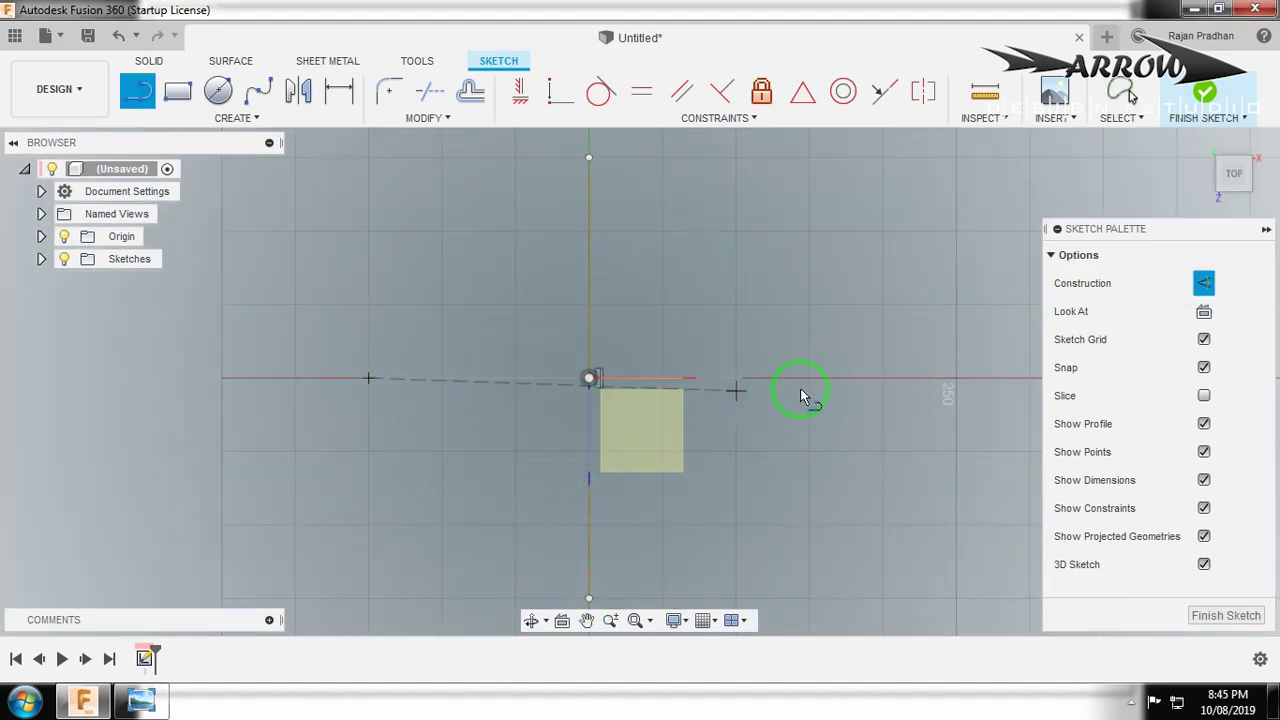
left_click(882, 378)
key("Escape")
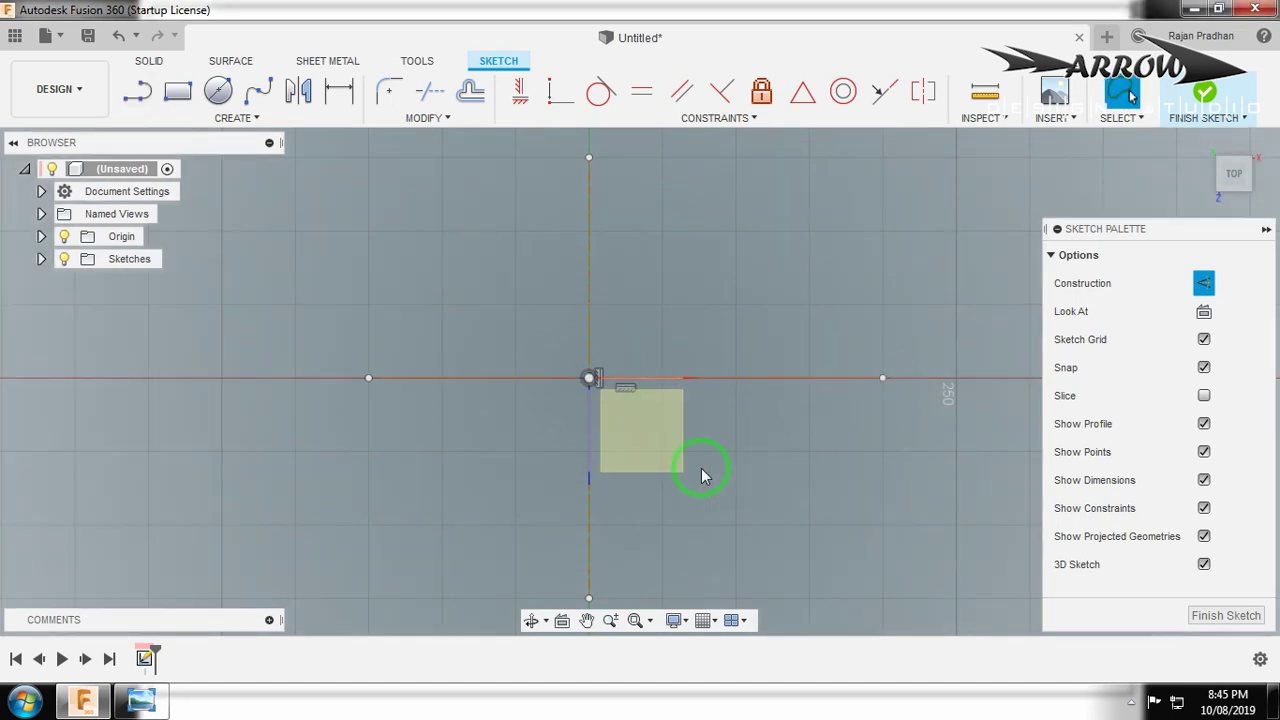
scroll(675, 390, "up", 2)
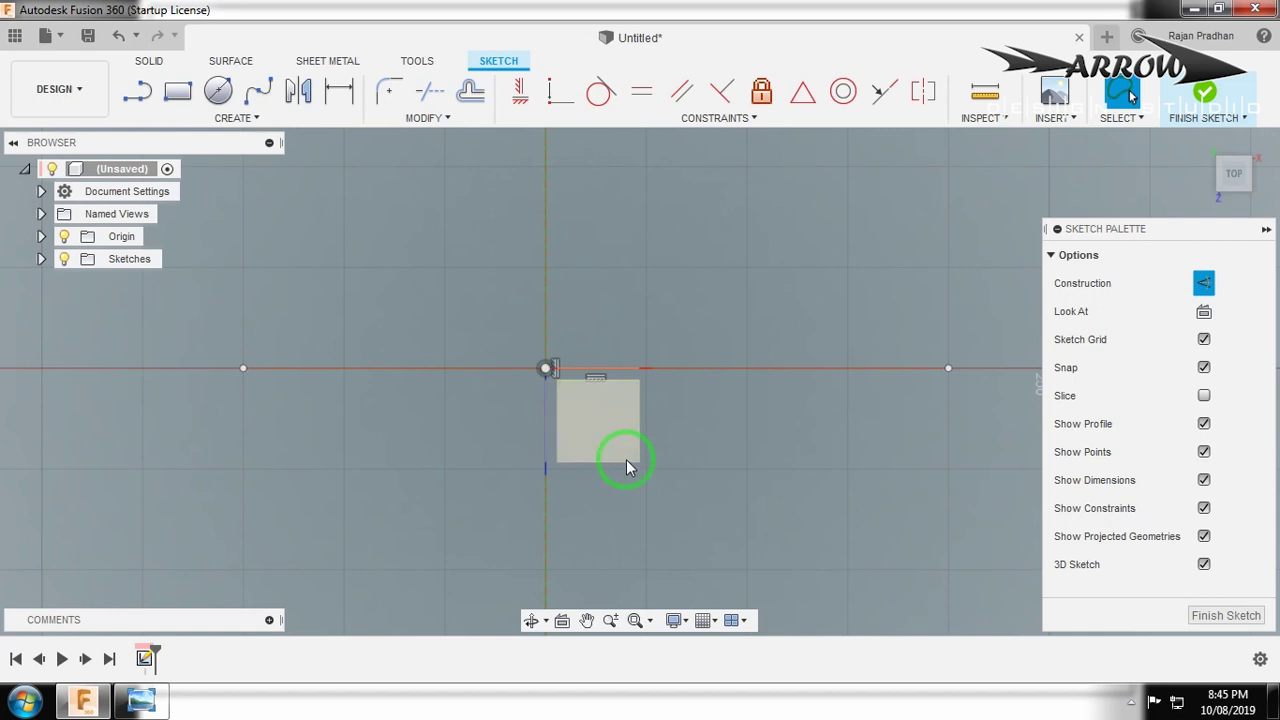
Draw a 70 mm construction circle centred on the origin.
key("c")
left_click(545, 368)
type("70")
key("Return")
key("Escape")
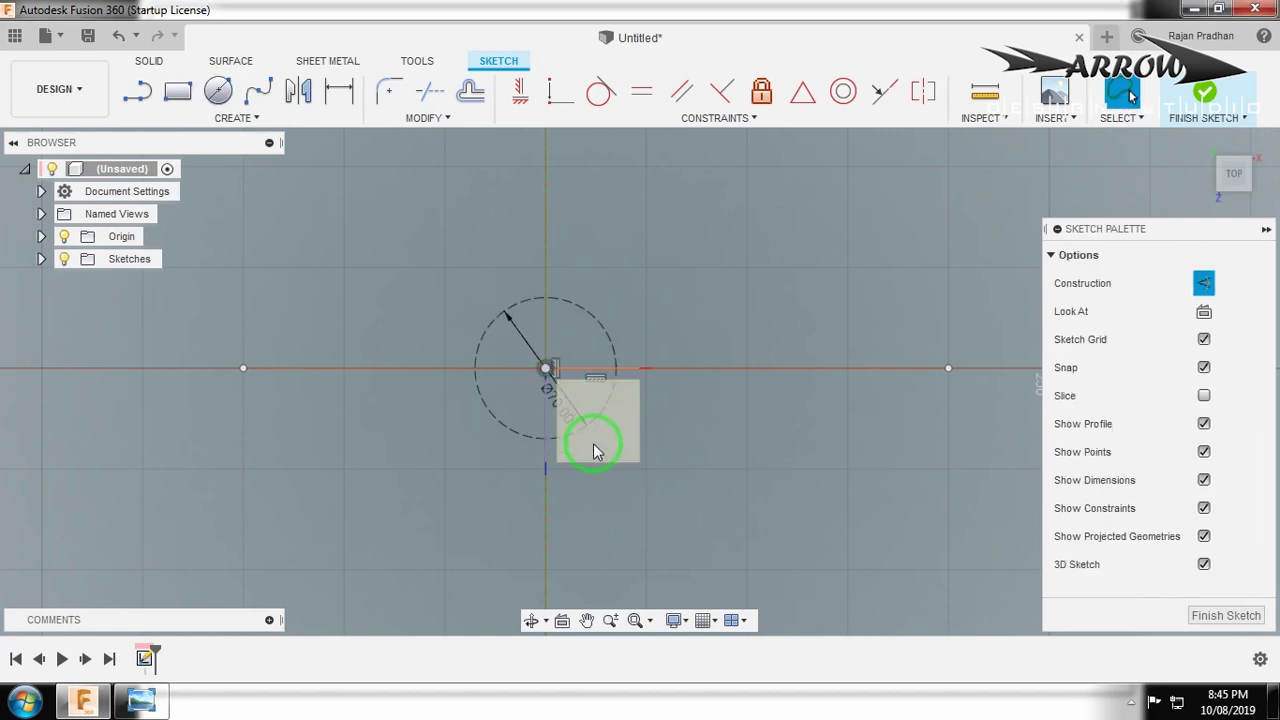
Draw a second construction circle to the upper left of the origin.
key("c")
left_click(369, 252)
left_click(390, 318)
key("Escape")
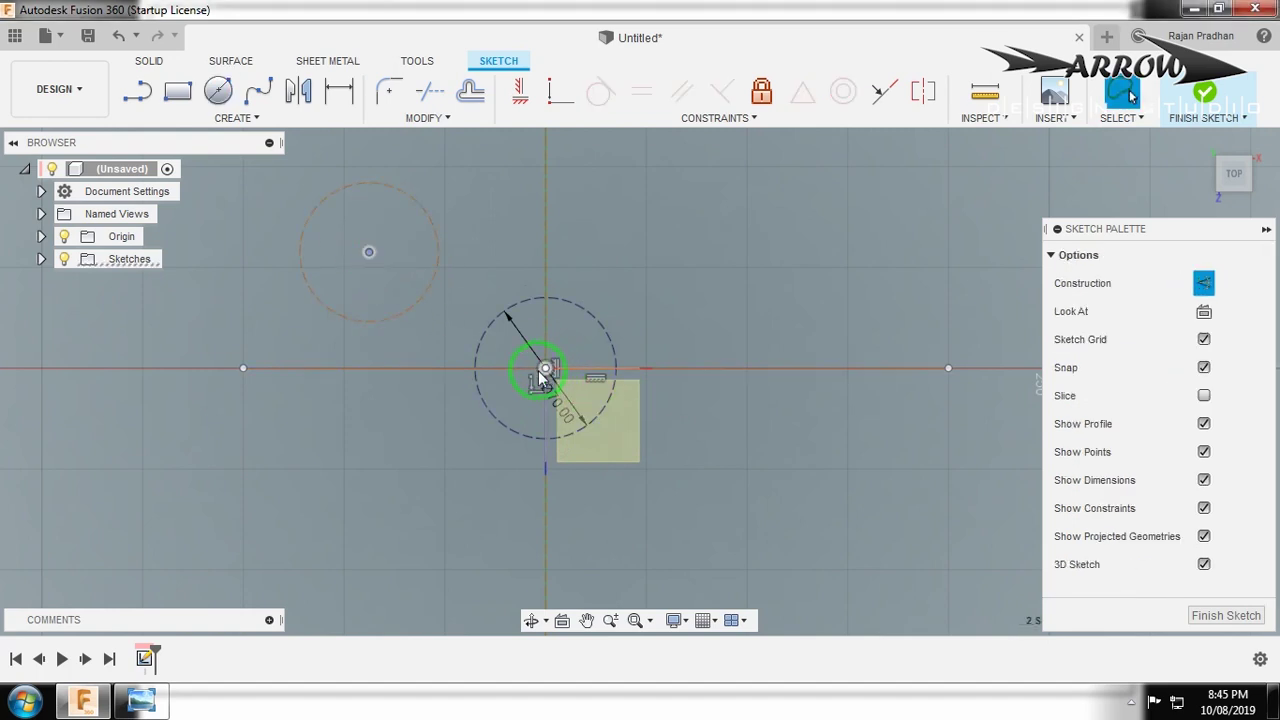
Dimension the side circle's centre 100 mm from the vertical axis and 40 mm above the horizontal axis.
key("d")
left_click(414, 491)
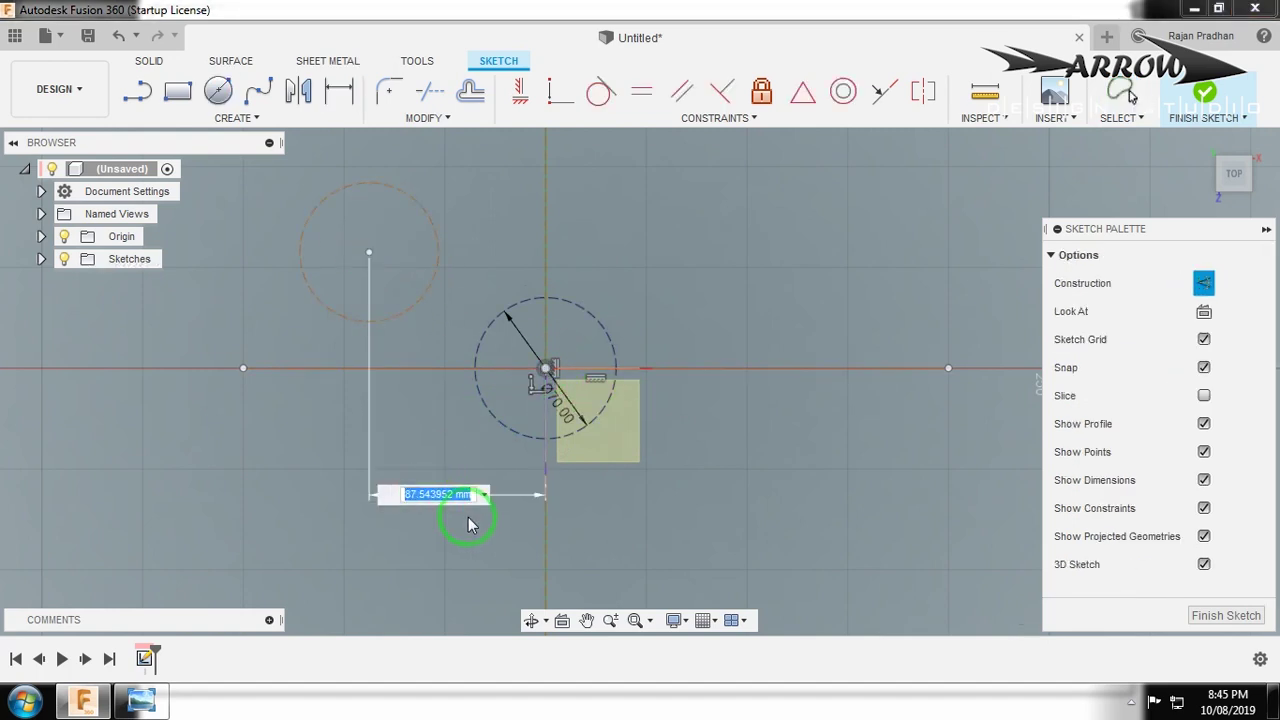
key("Return")
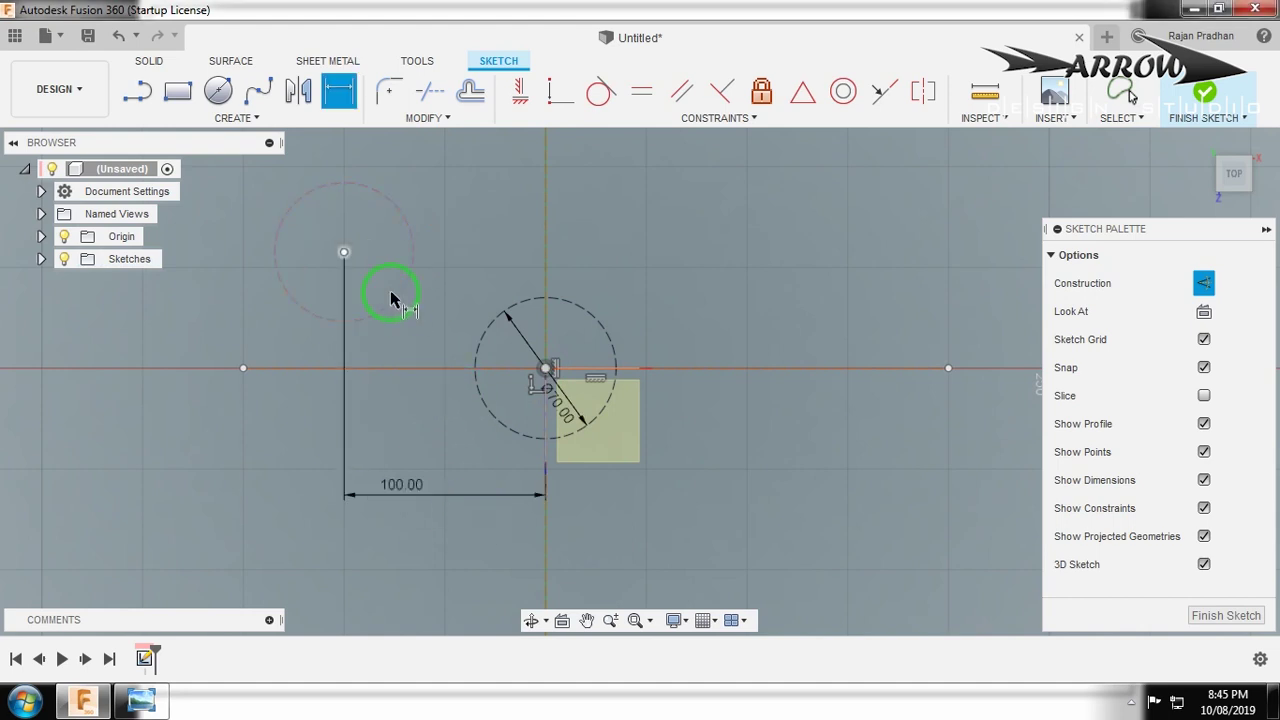
left_click(344, 253)
left_click(527, 360)
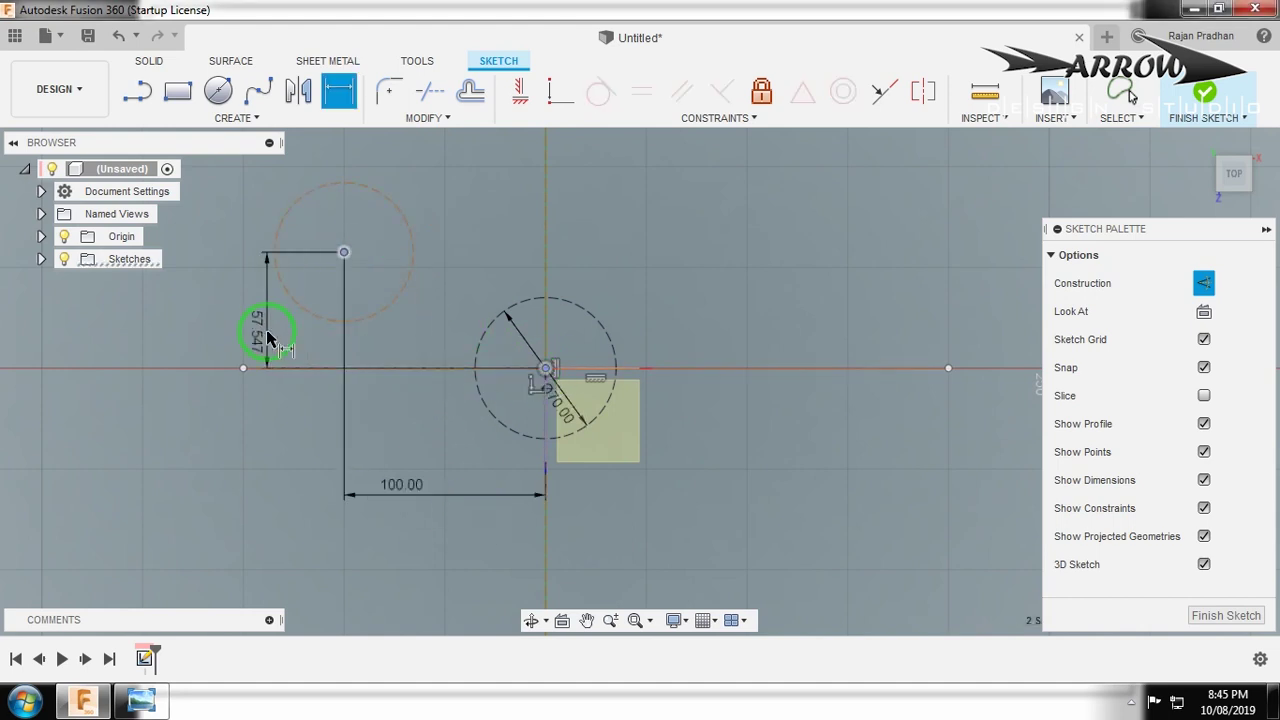
left_click(265, 335)
type("40")
key("Return")
left_click(343, 348)
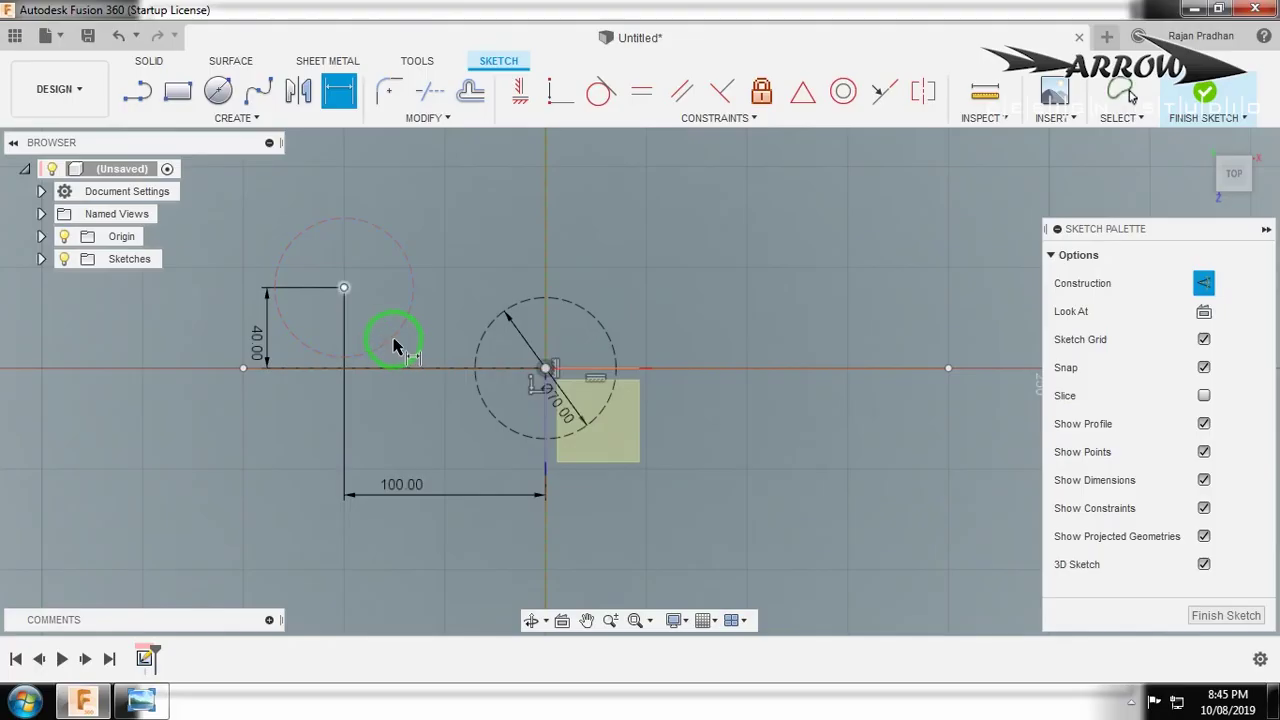
Mirror the side circle across the vertical axis to the right.
left_click(298, 91)
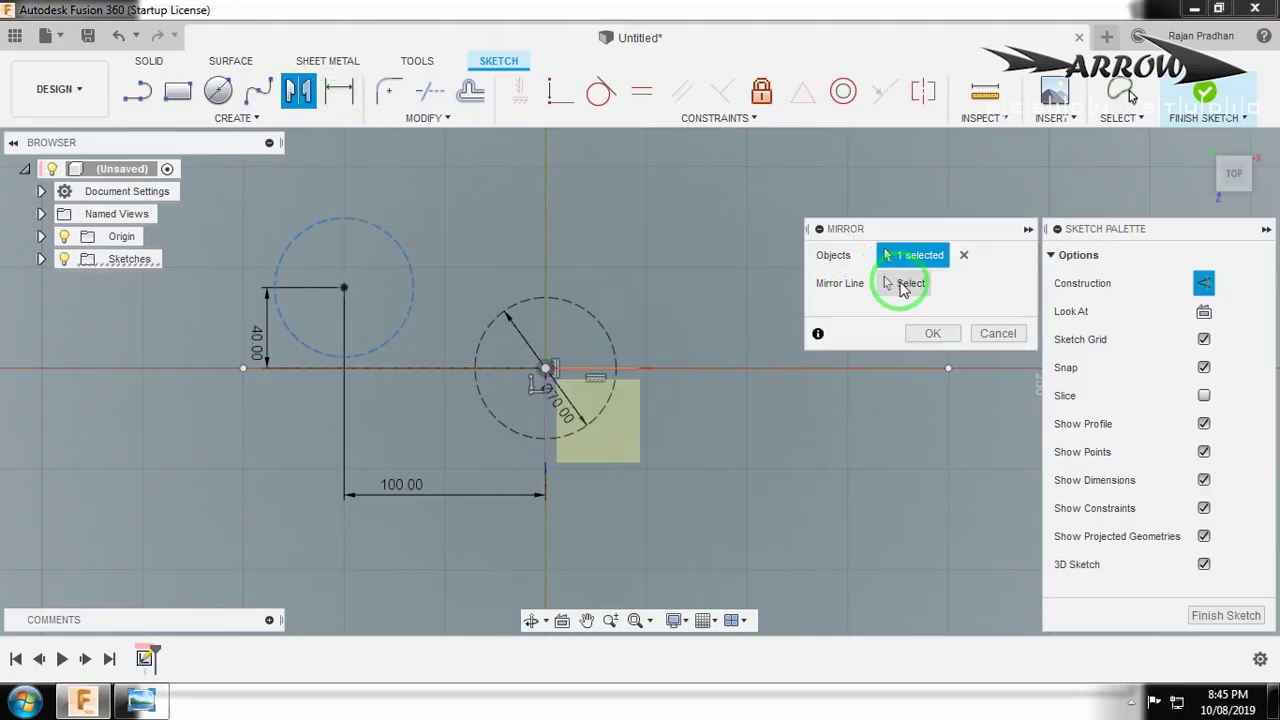
left_click(903, 283)
left_click(544, 270)
left_click(906, 336)
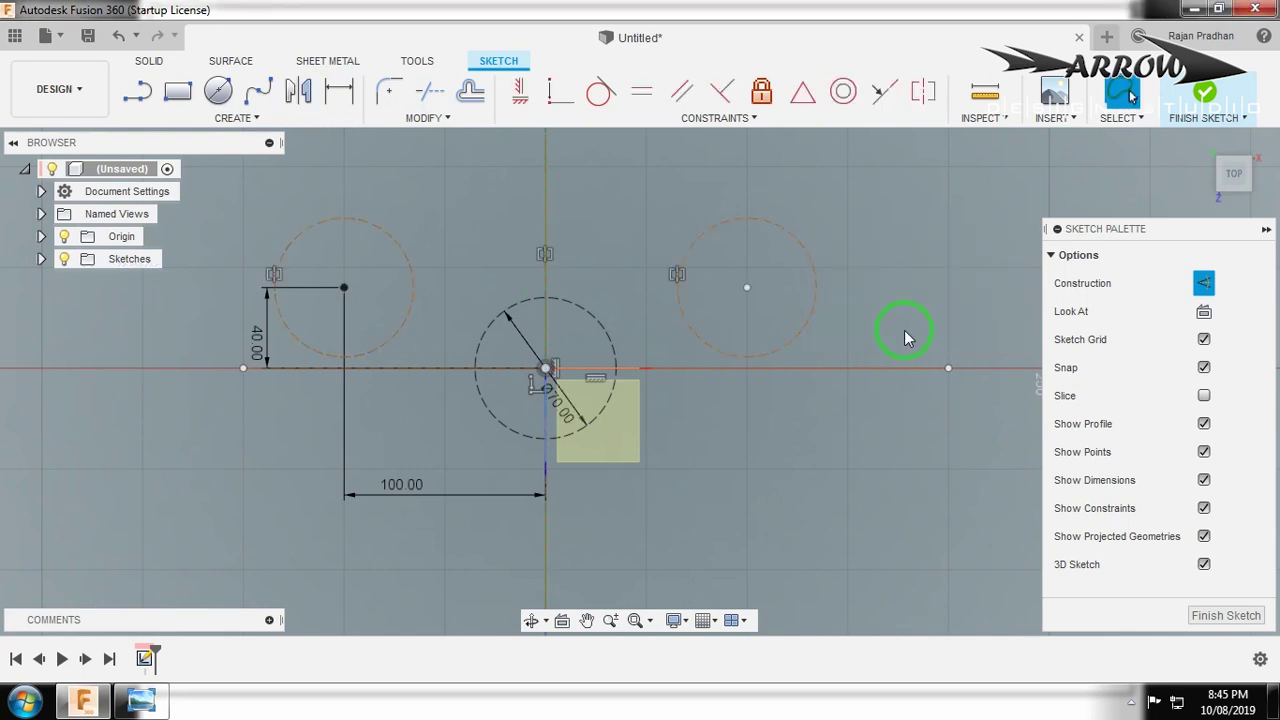
Turn both side circles and the centre circle from construction into solid geometry.
left_click(794, 344)
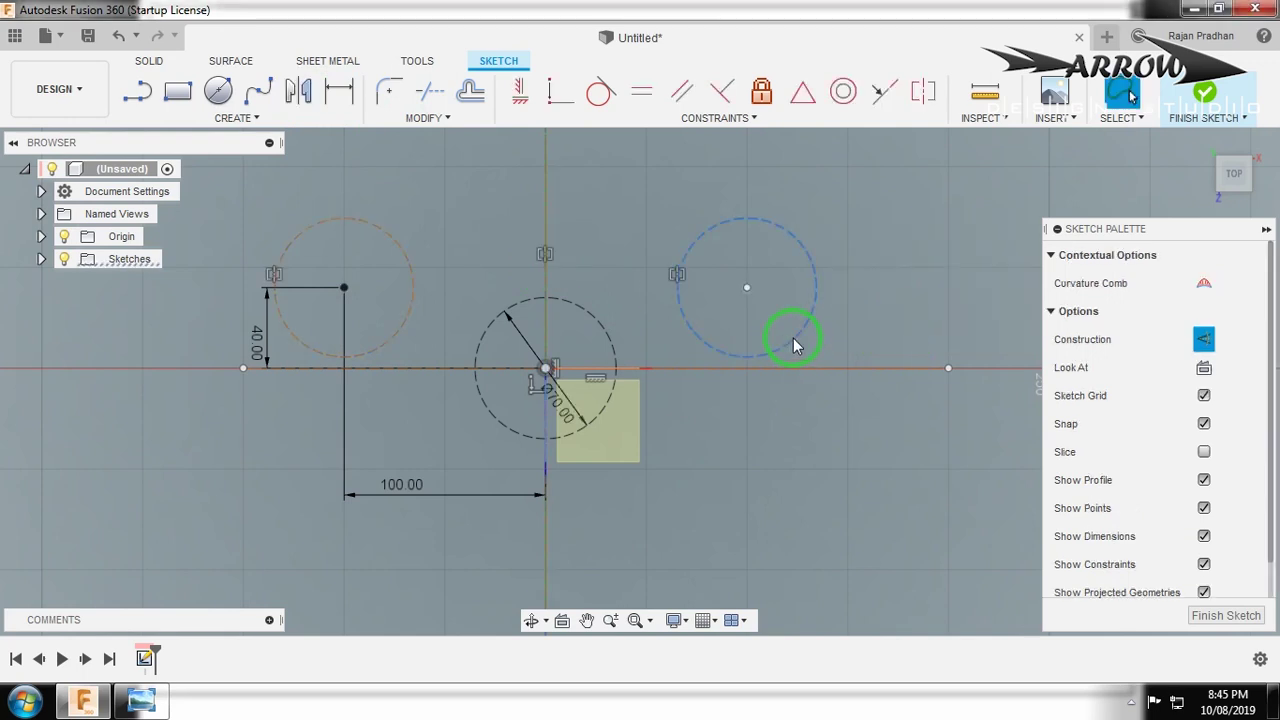
left_click(406, 335, "ctrl")
left_click(1204, 339)
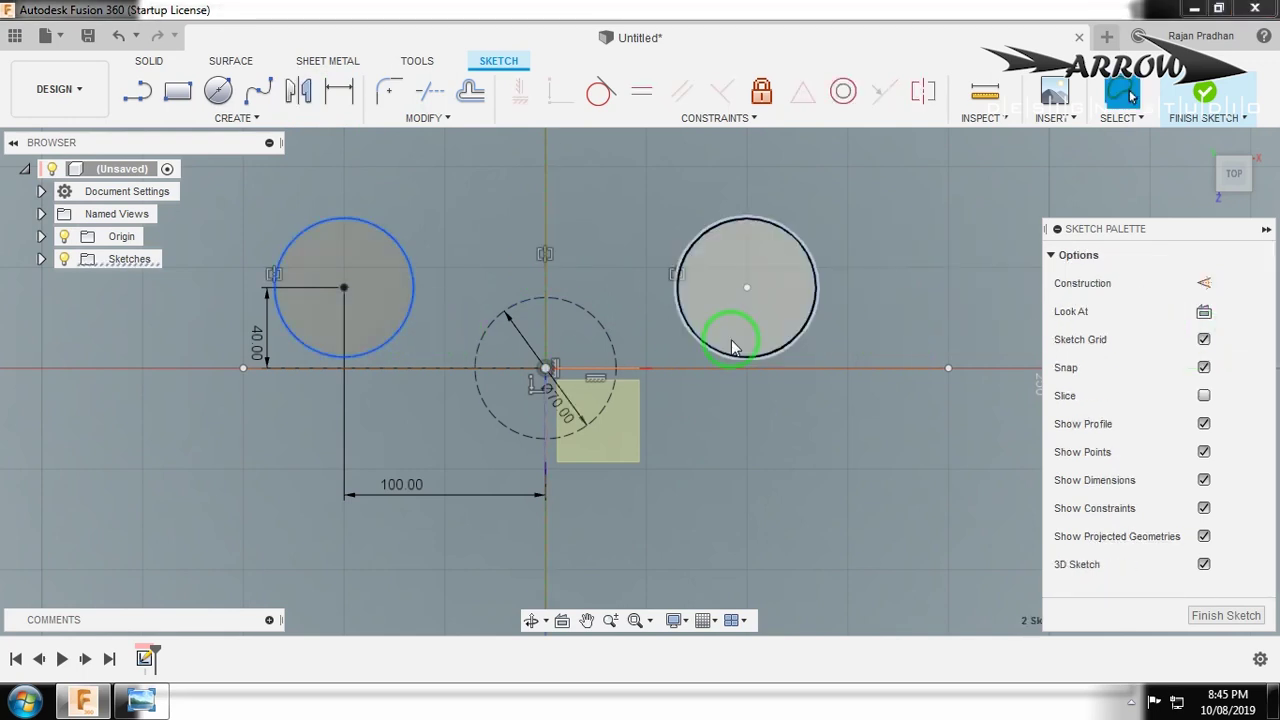
left_click(617, 397)
left_click(1204, 340)
left_click(1035, 218)
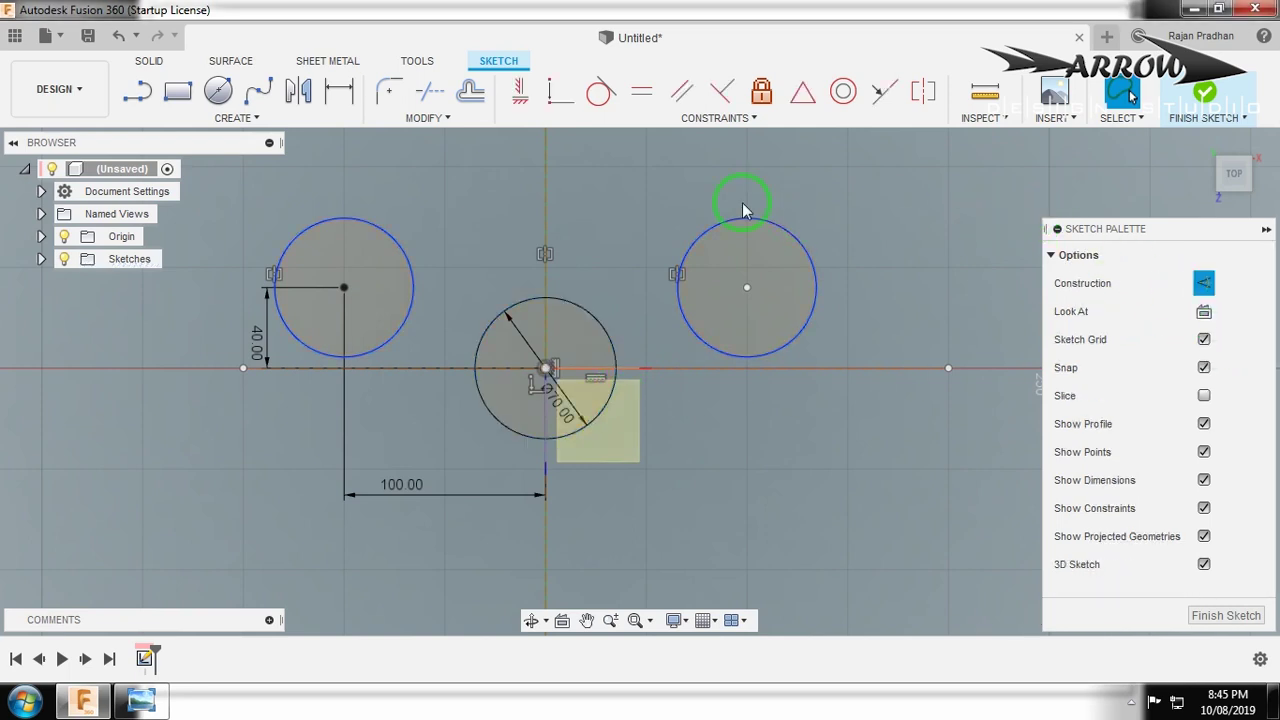
Draw a solid line from the right circle tangent to the centre circle.
key("l")
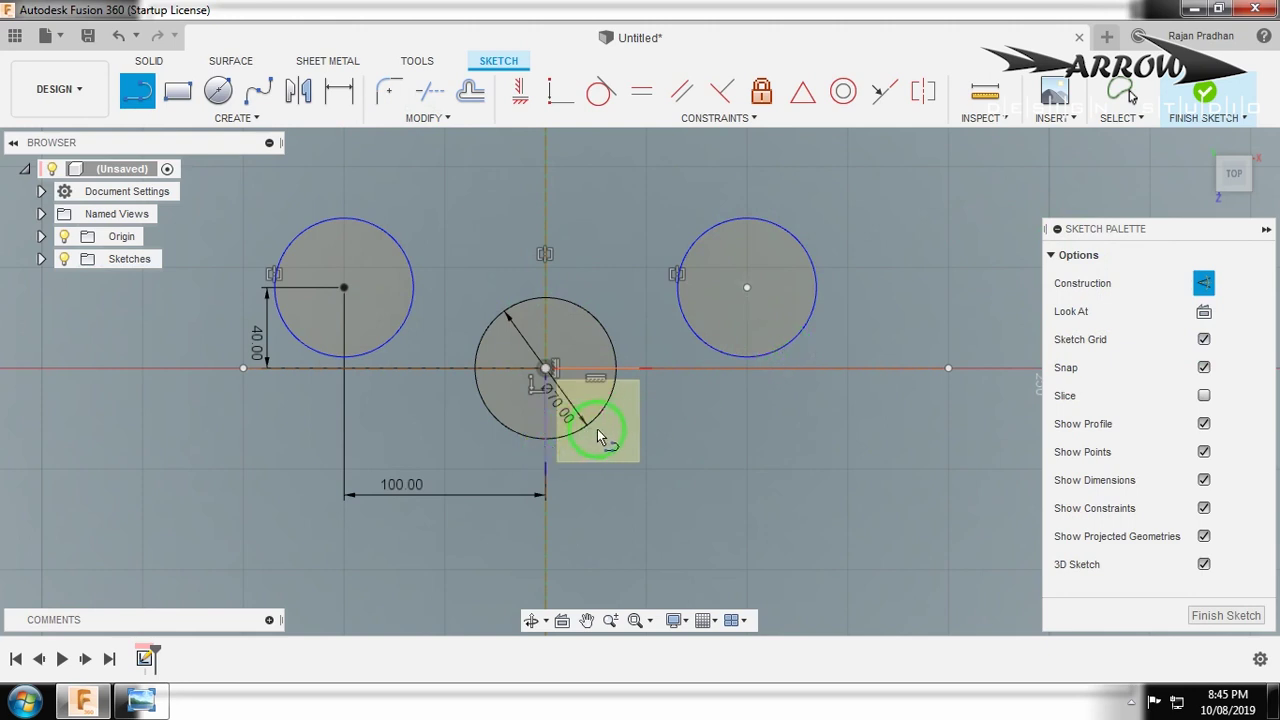
scroll(572, 449, "up", 2)
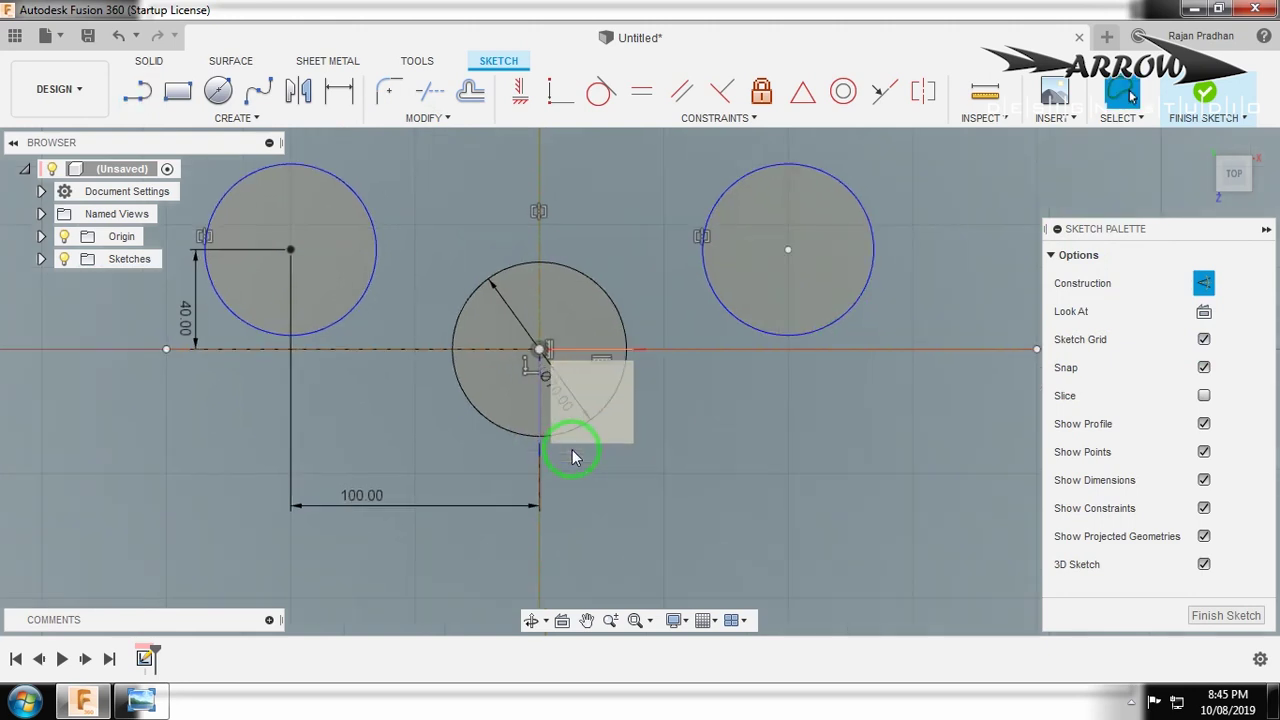
left_click(815, 341)
key("Escape")
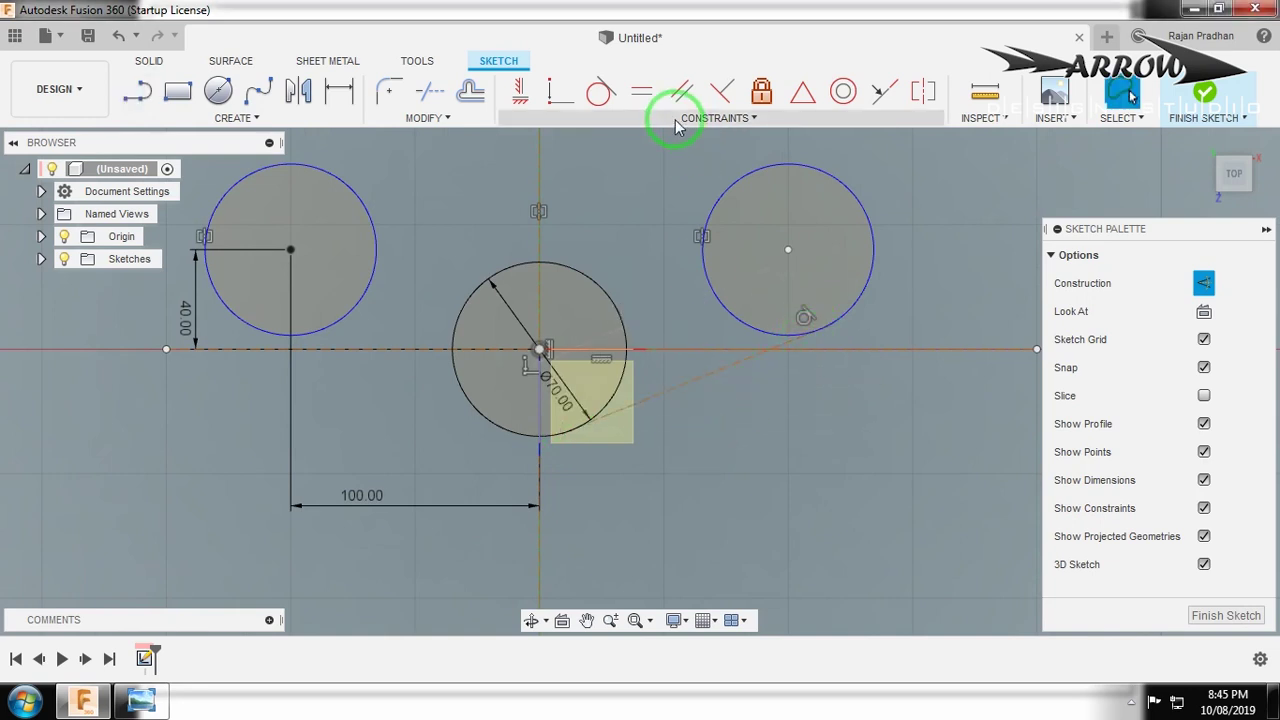
left_click(598, 91)
left_click(638, 396)
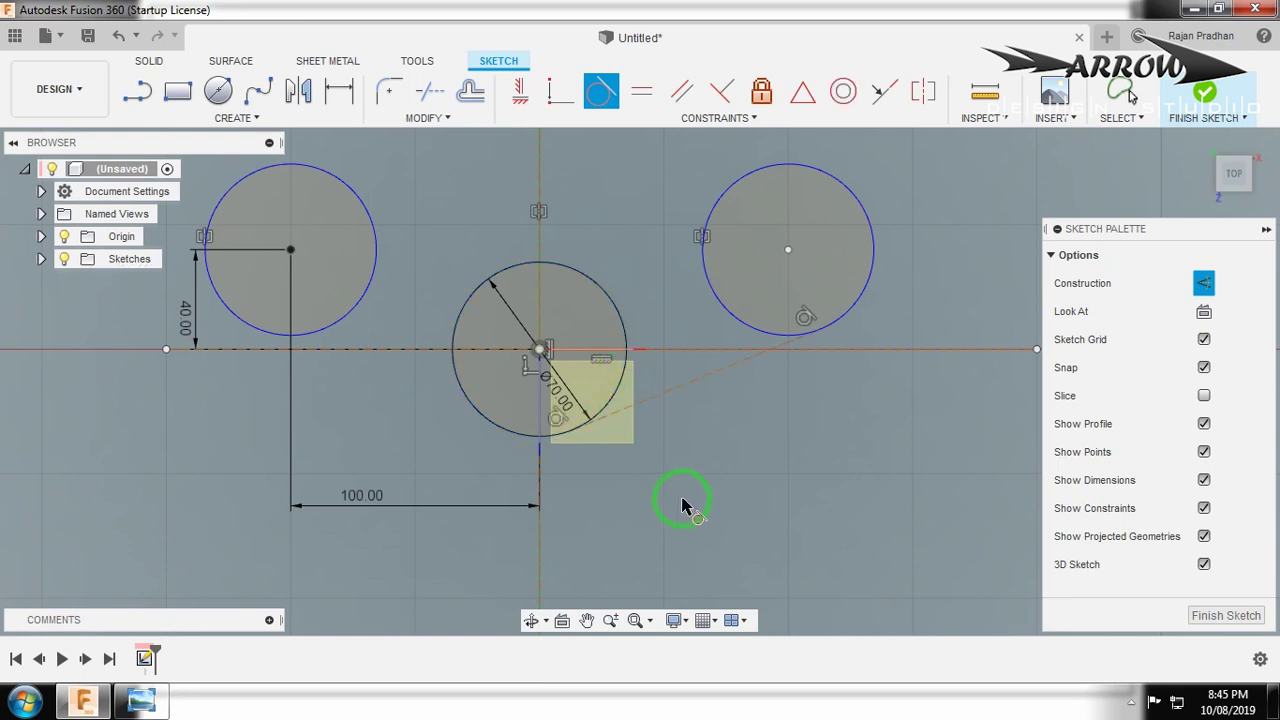
key("Escape")
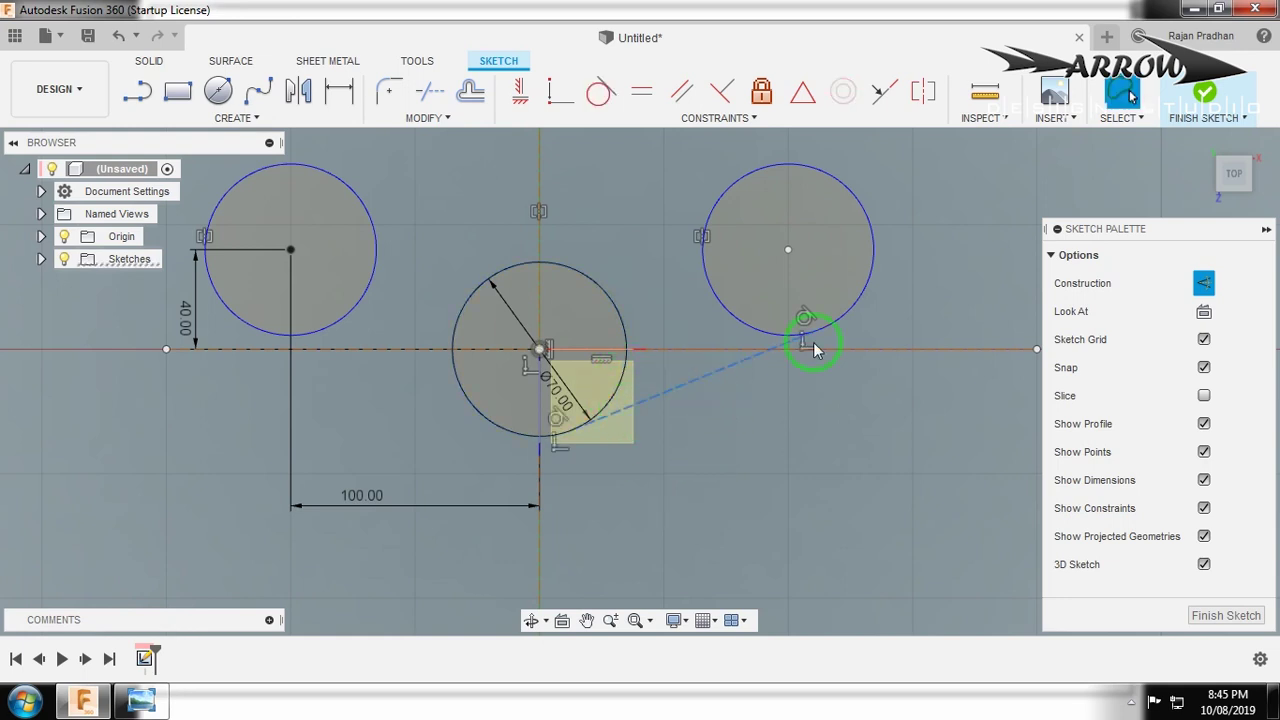
left_click(1203, 283)
Mirror the tangent line across the vertical axis to the left side.
left_click(297, 91)
left_click(906, 283)
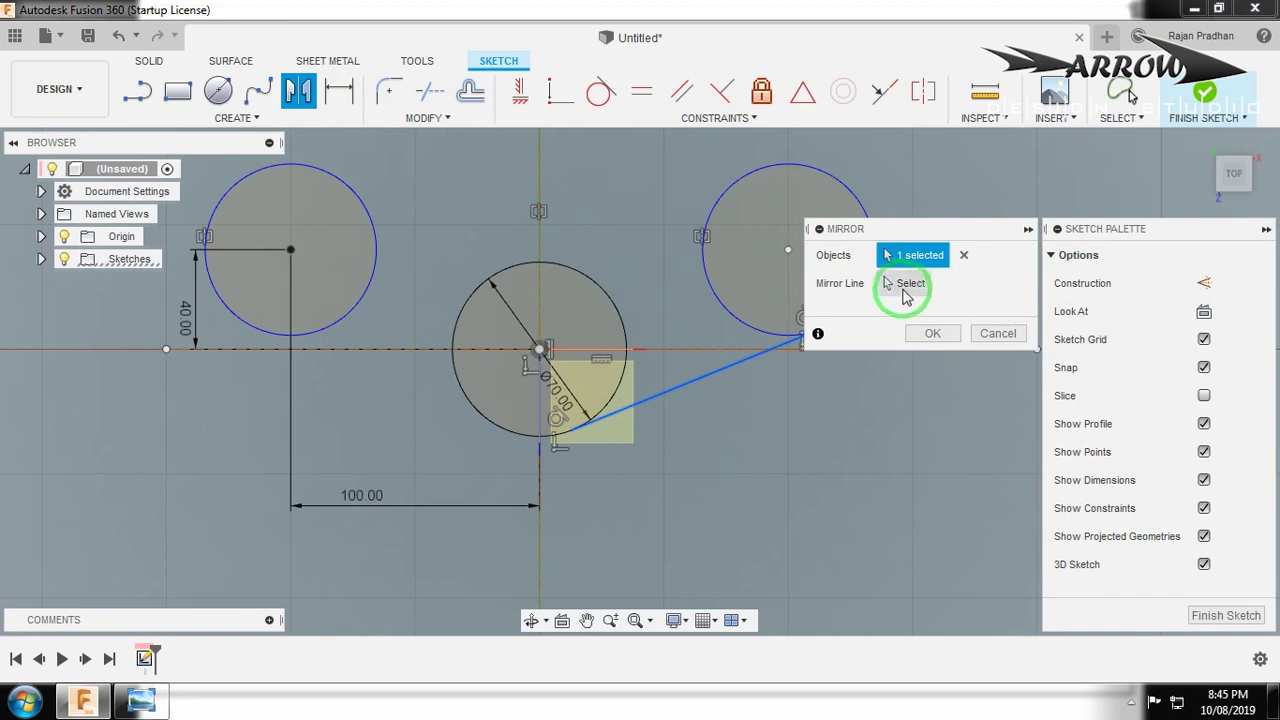
left_click(540, 208)
left_click(933, 334)
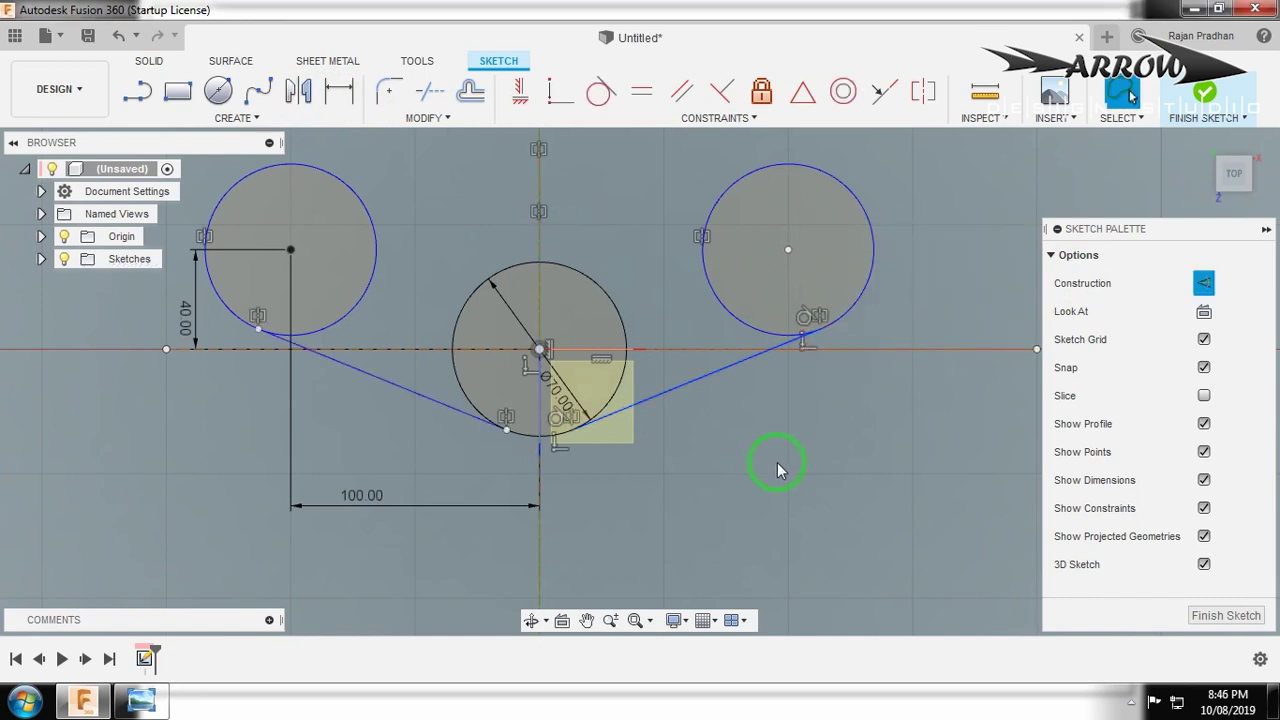
scroll(777, 466, "down", 3)
scroll(666, 237, "up", 3)
left_click(236, 118)
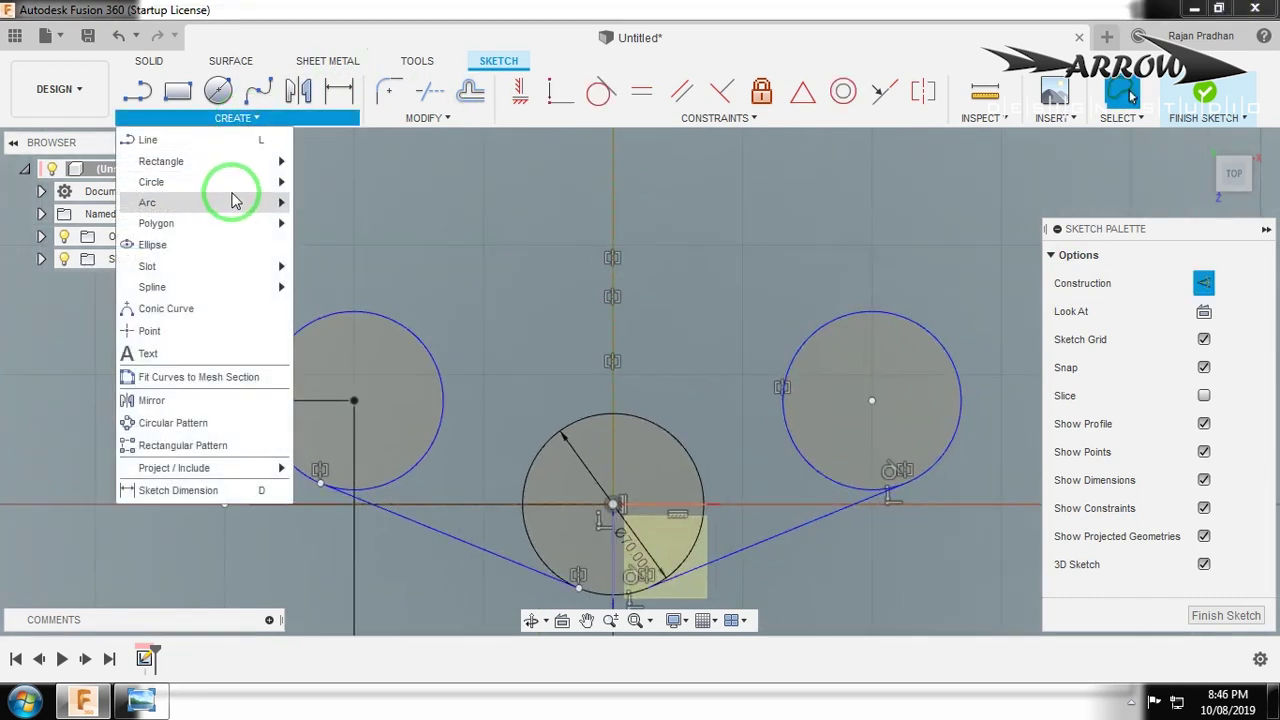
Draw a three-point arc between the side circles, tangent to the left circle.
mouse_move(234, 202)
left_click(335, 206)
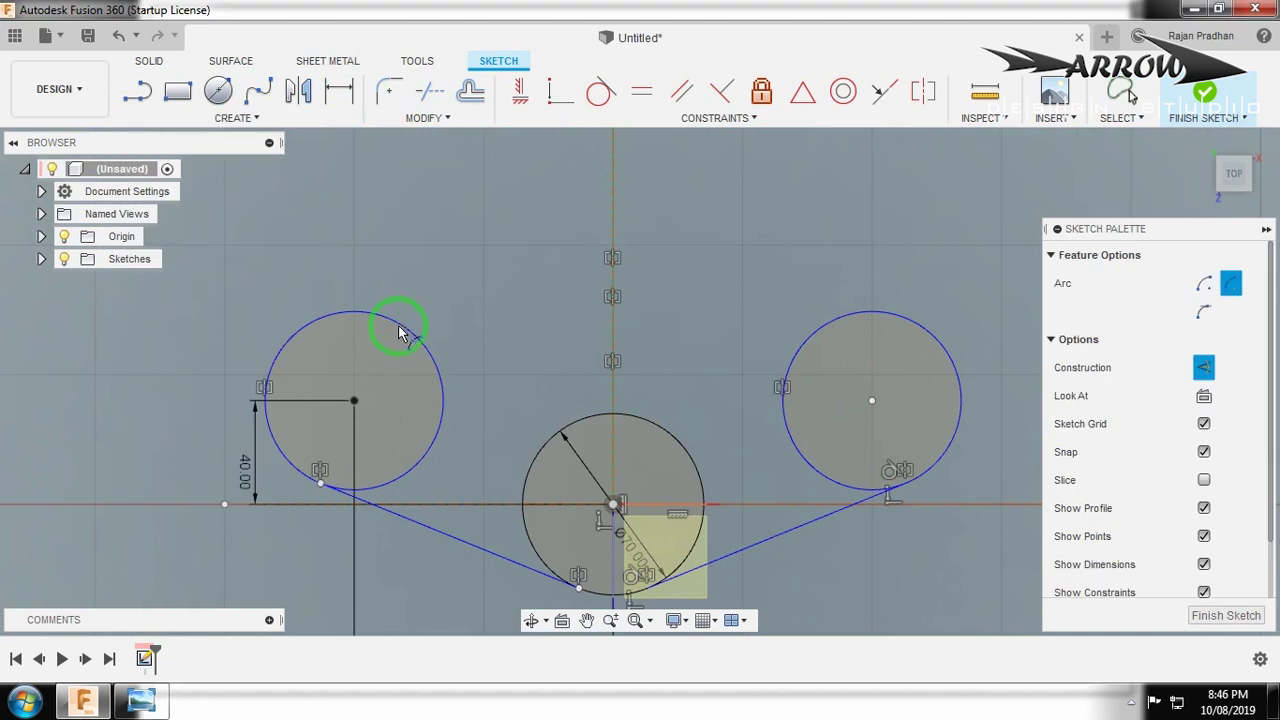
left_click(818, 328)
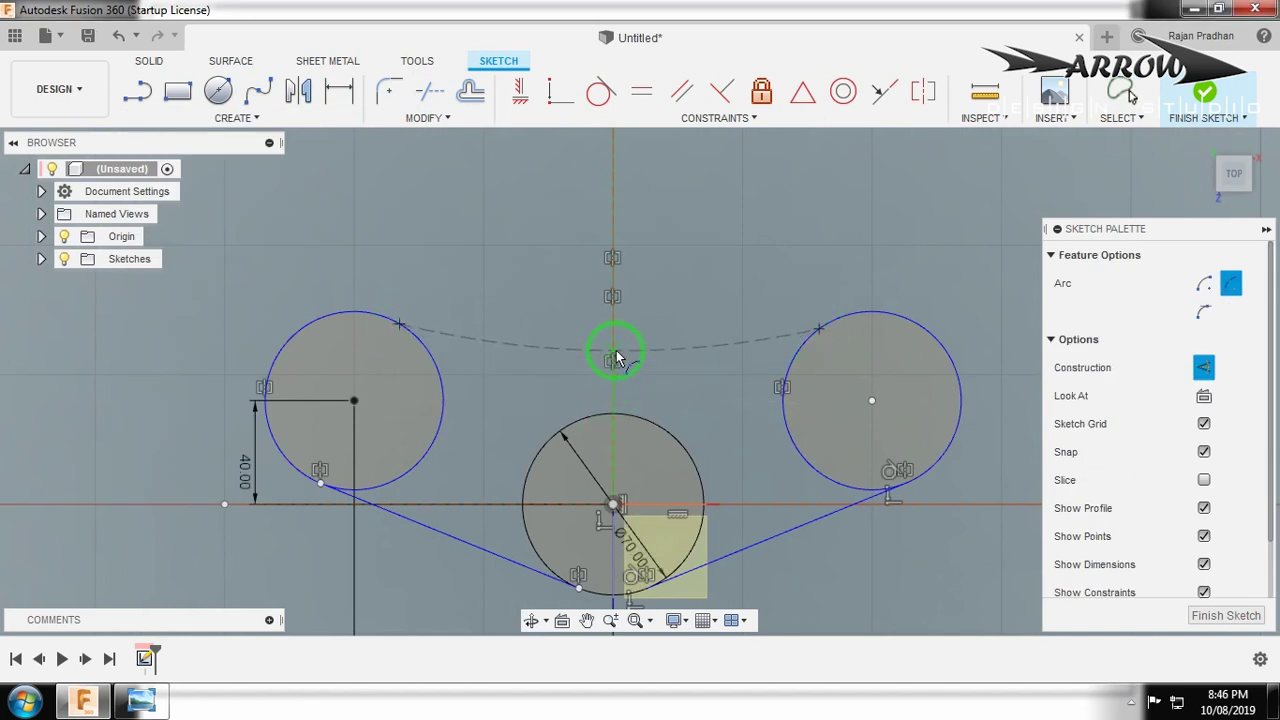
left_click(477, 344)
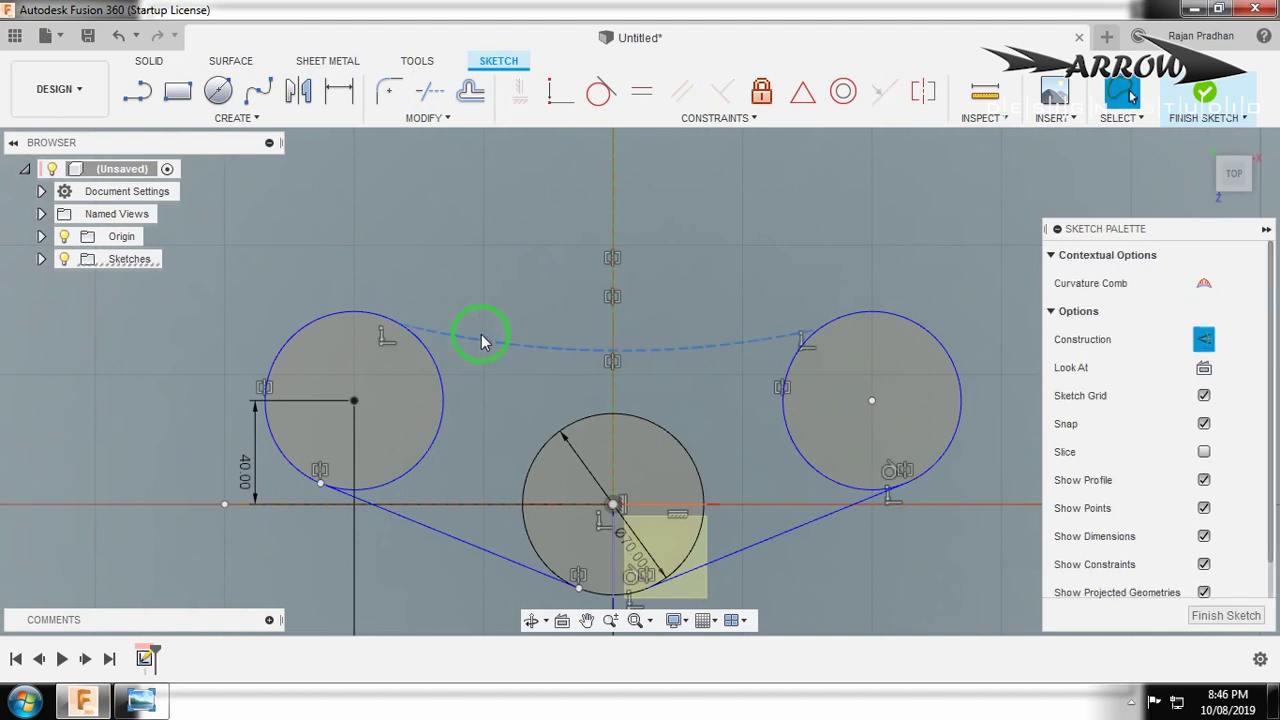
left_click(601, 93)
left_click(435, 360)
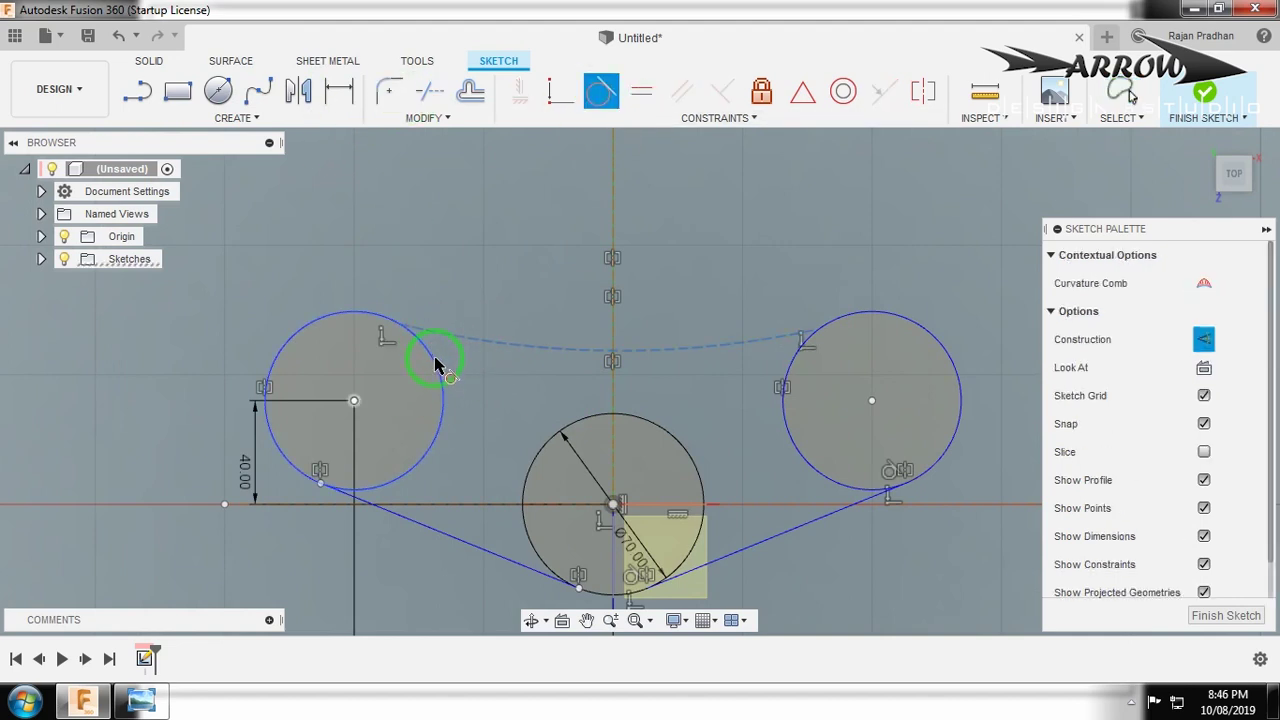
left_click(453, 350)
key("Escape")
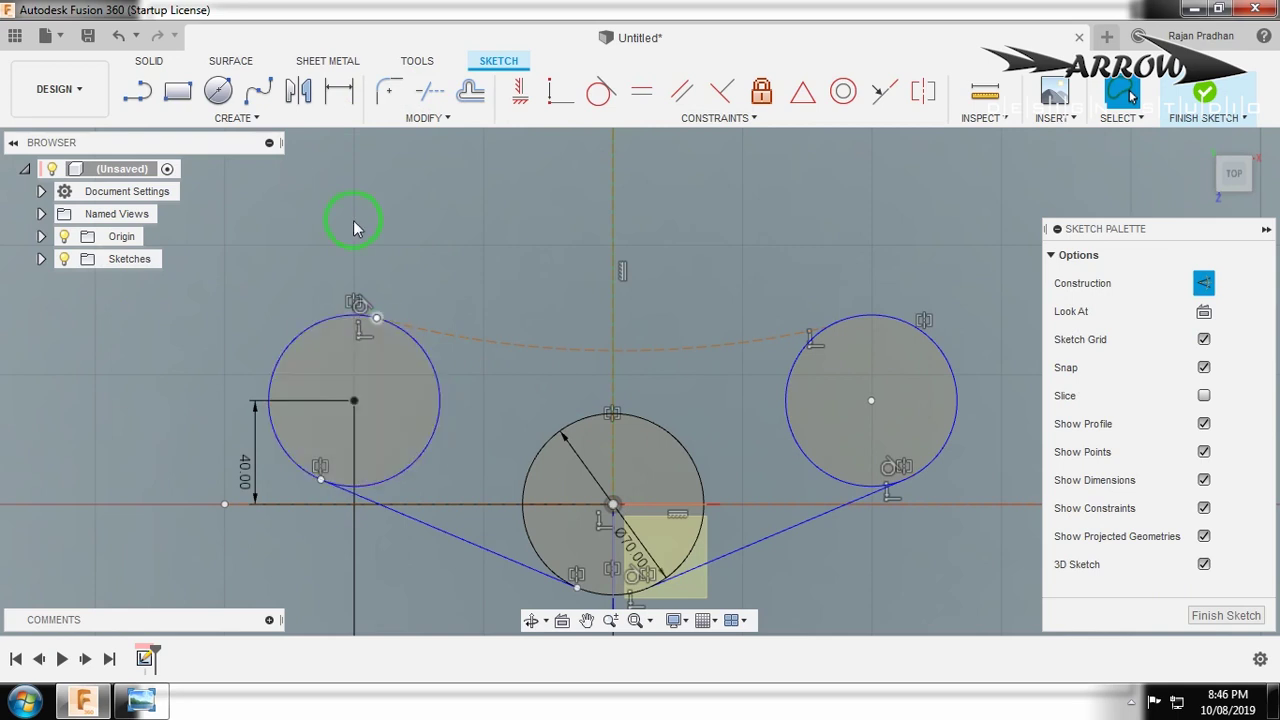
Fix the left, right and bottom circles in place.
right_click(428, 360)
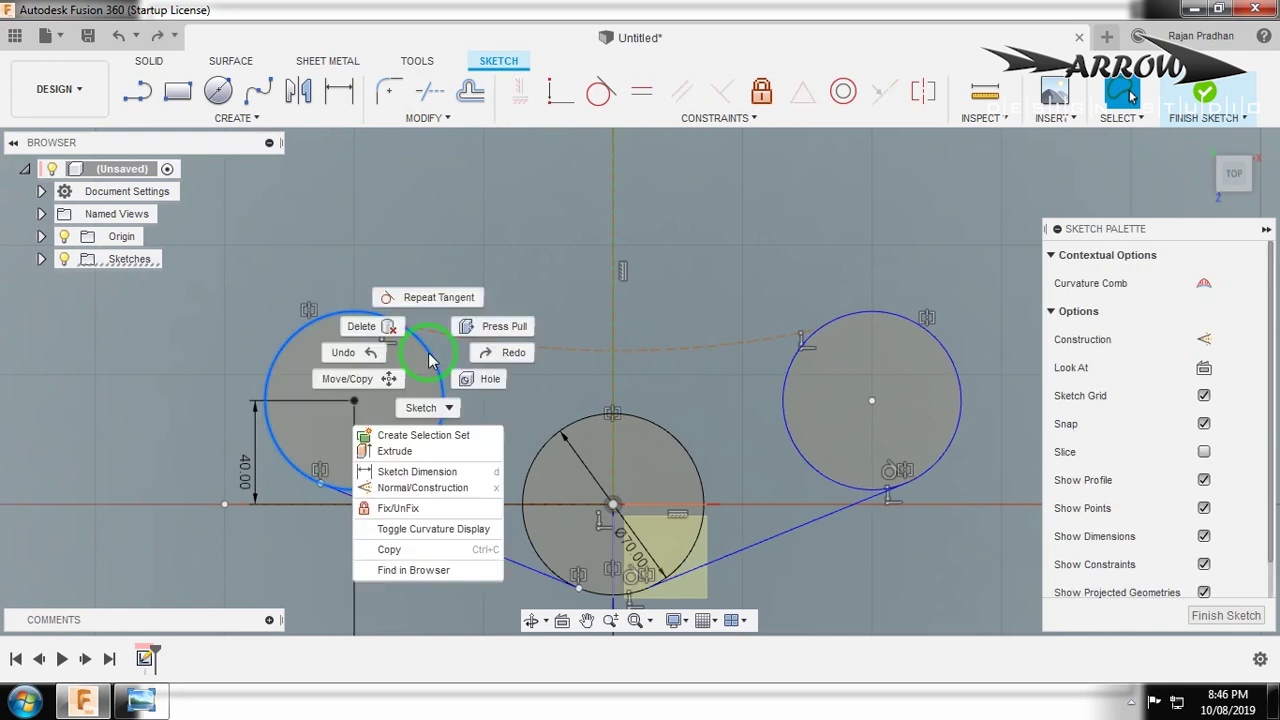
left_click(430, 499)
left_click(785, 372)
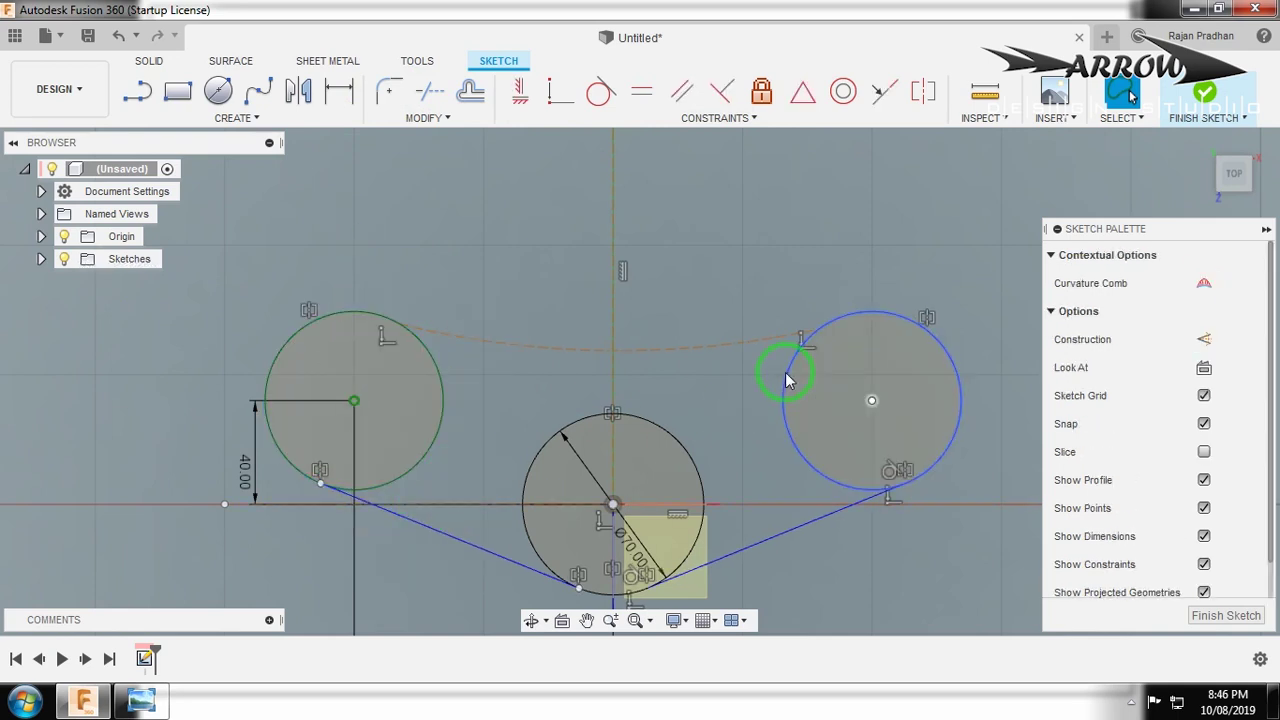
right_click(785, 372)
left_click(777, 528)
left_click(688, 466)
right_click(690, 466)
left_click(707, 343)
left_click(838, 592)
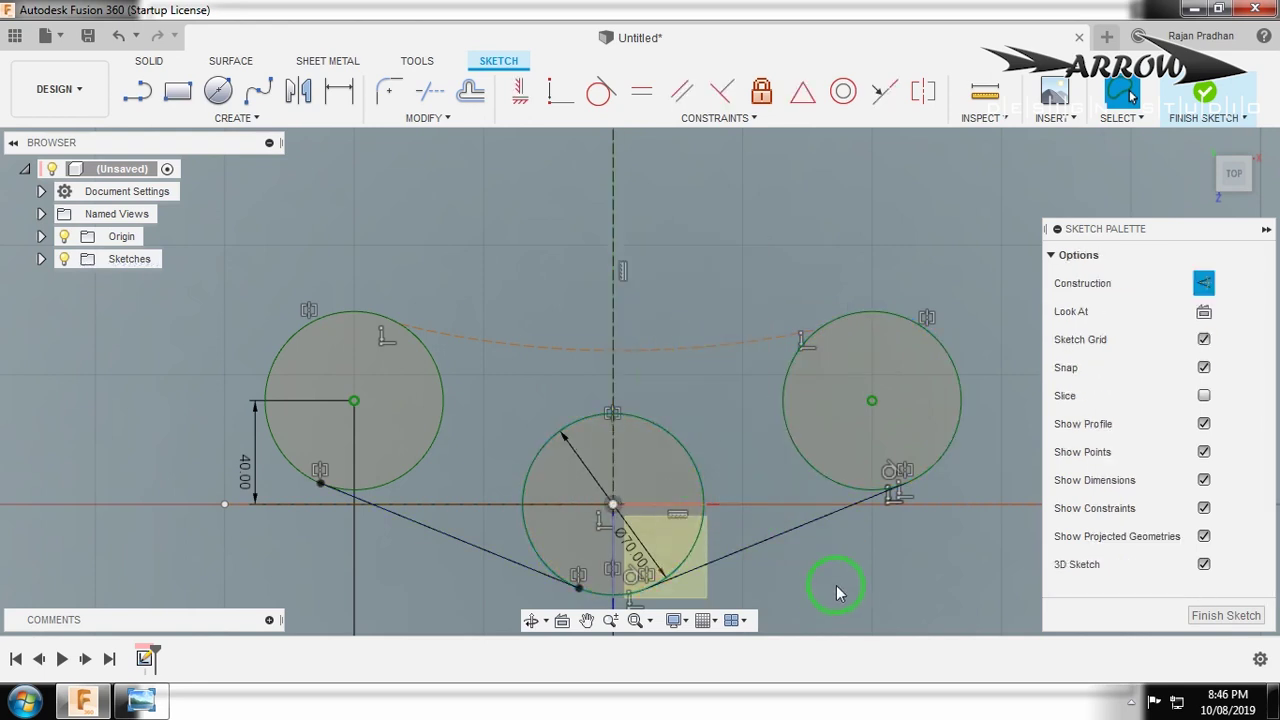
Fix both tangent lines in place and select the dashed construction arc.
left_click(783, 543)
left_click(396, 515, "ctrl")
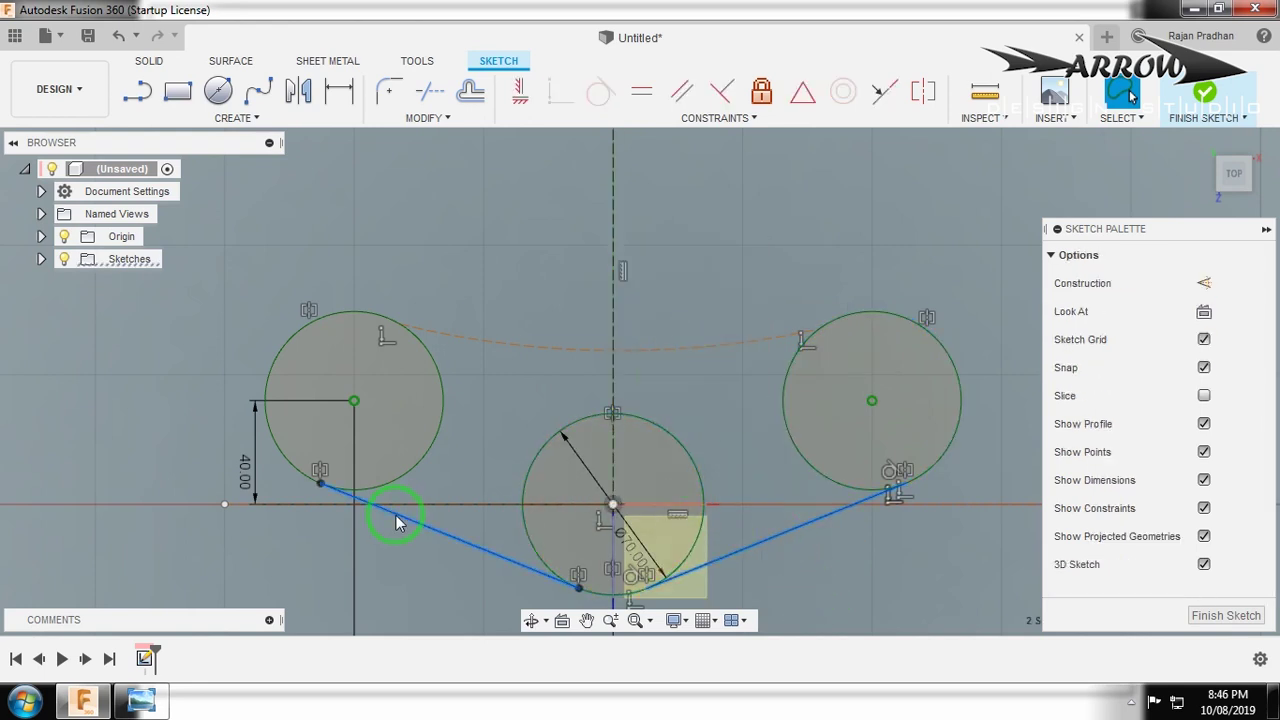
right_click(396, 515)
left_click(408, 323)
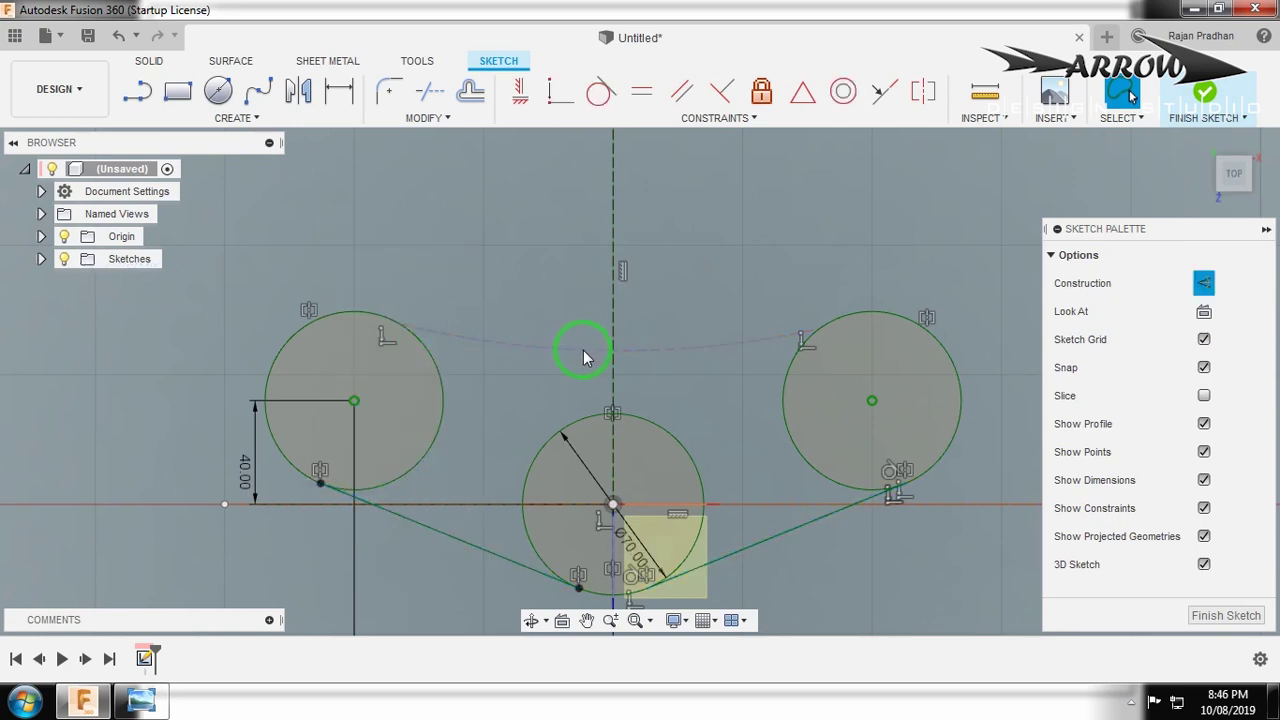
left_click(584, 354)
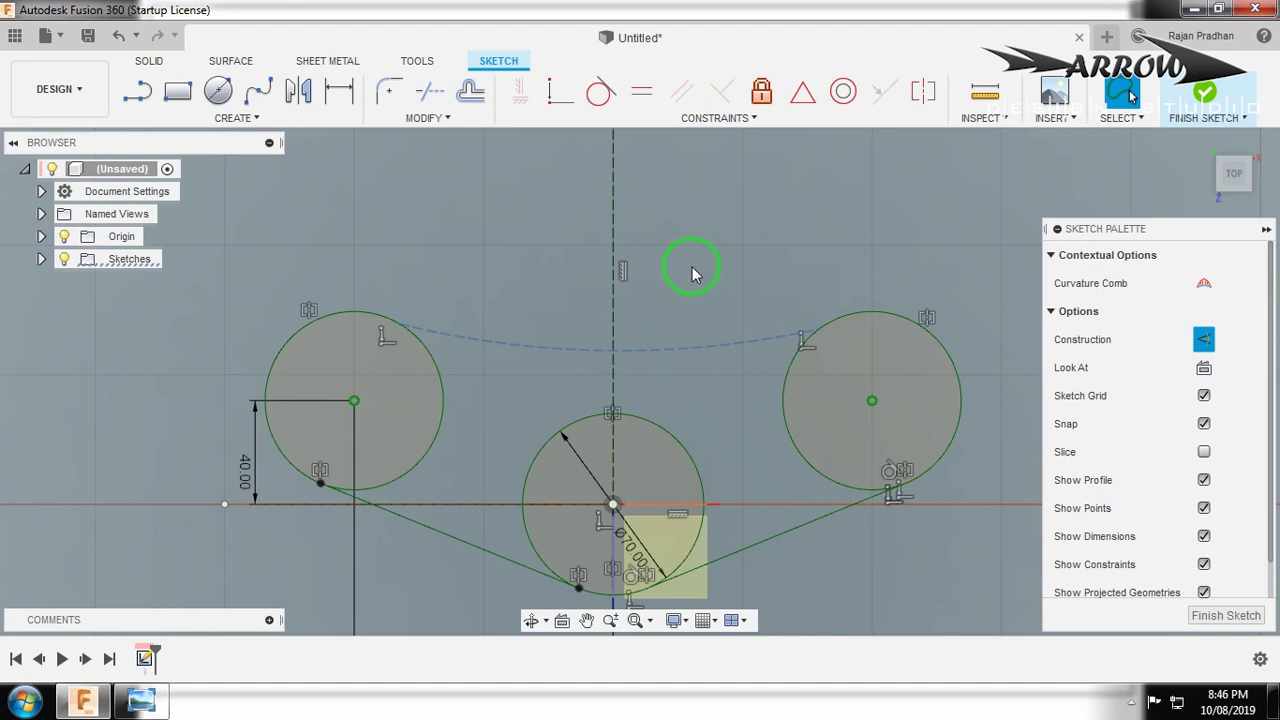
Give the top arc a 200 mm radius, cancelling the over-constraining extra dimension.
key("d")
left_click(760, 295)
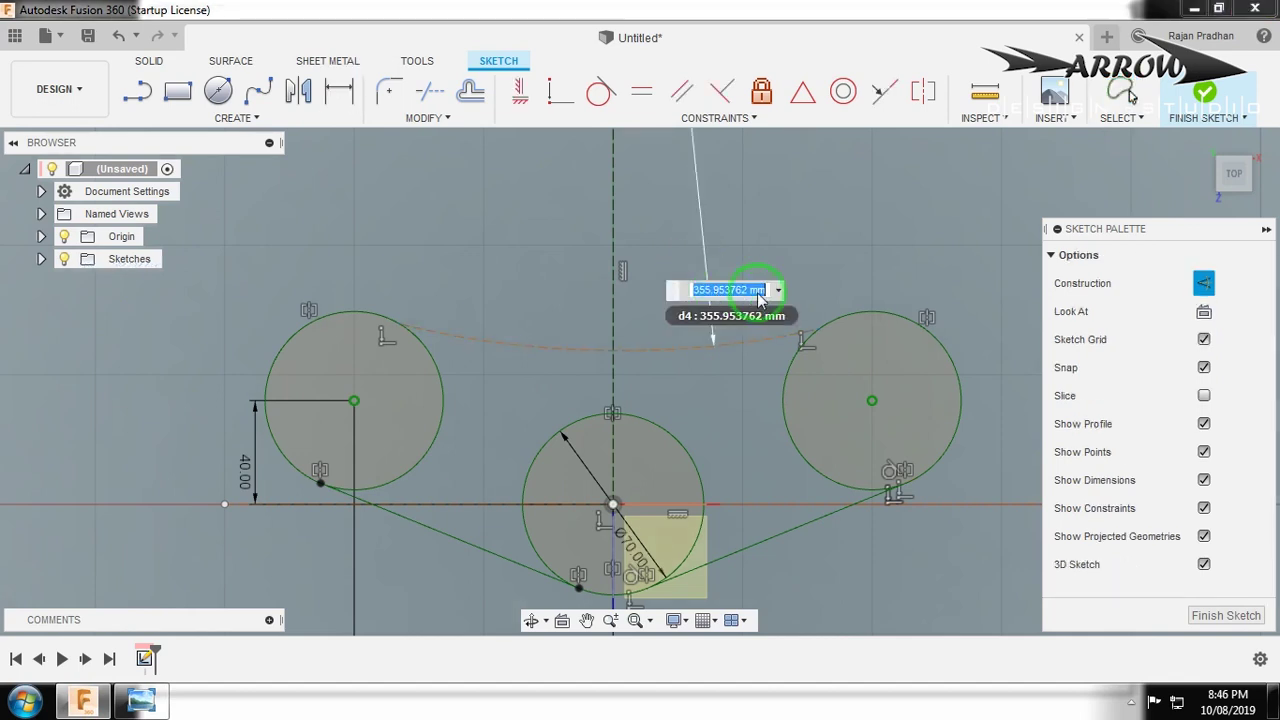
type("20")
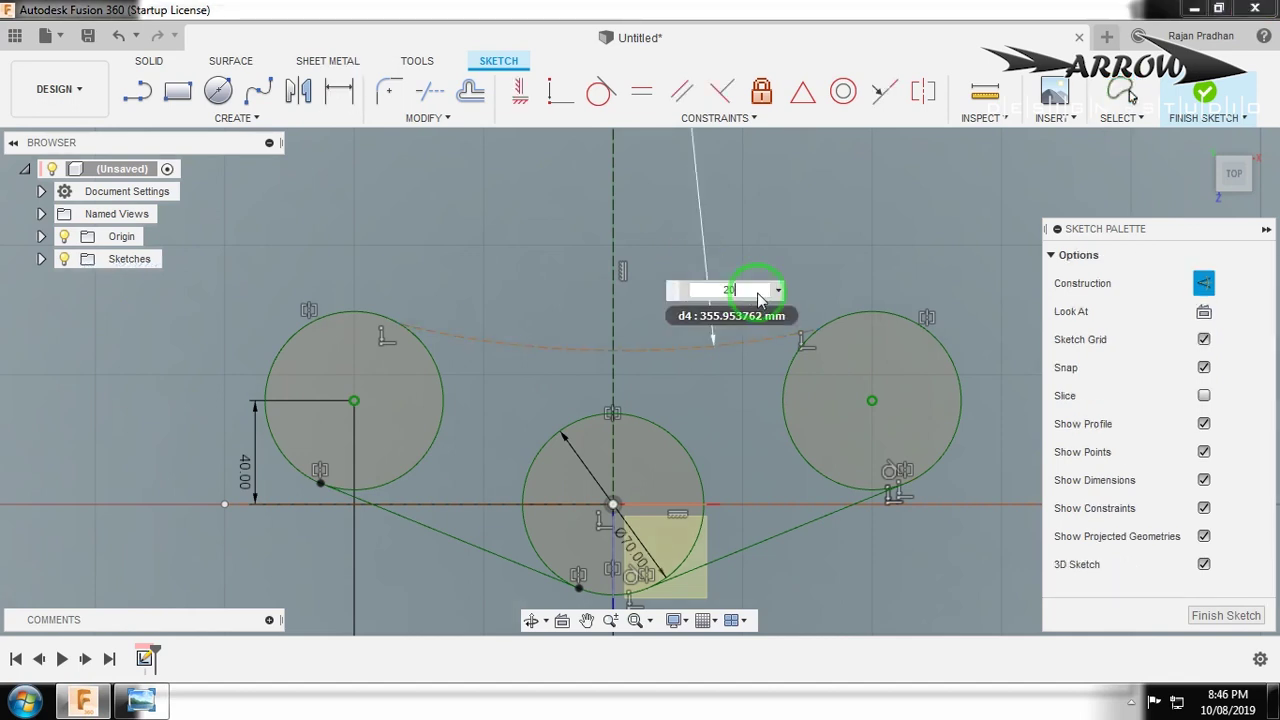
type("0")
key("Return")
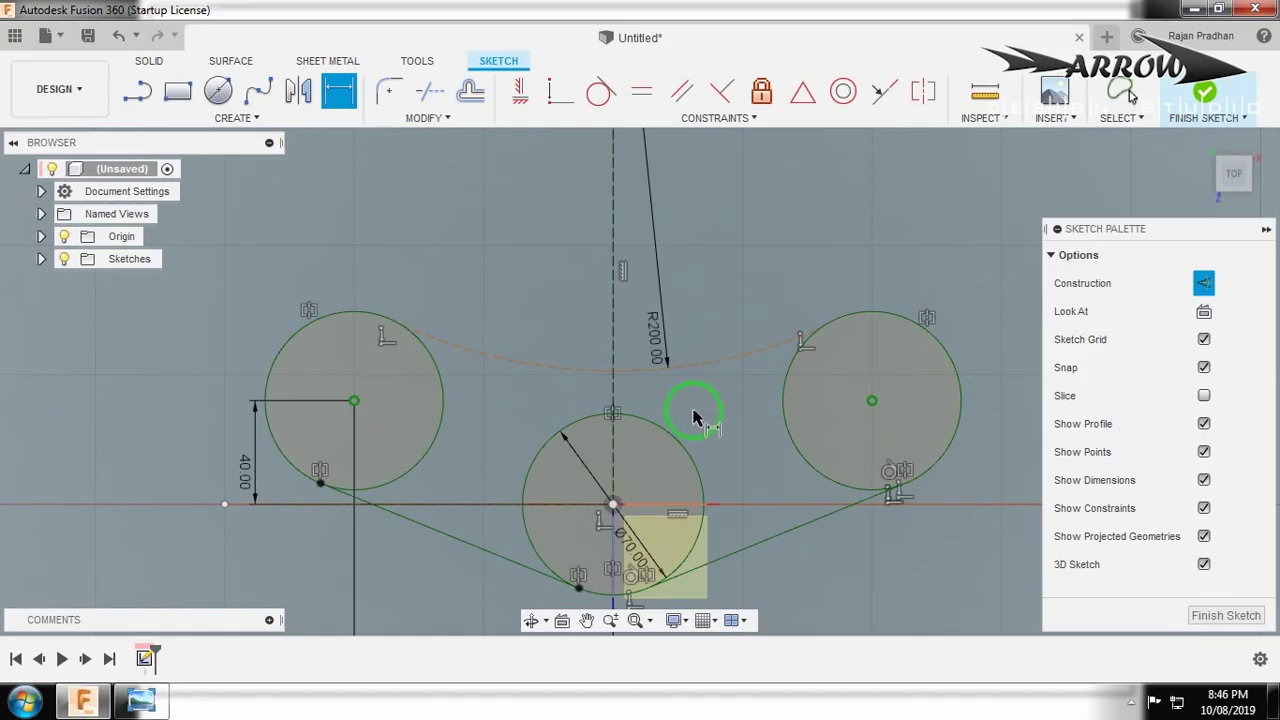
scroll(697, 414, "down", 2)
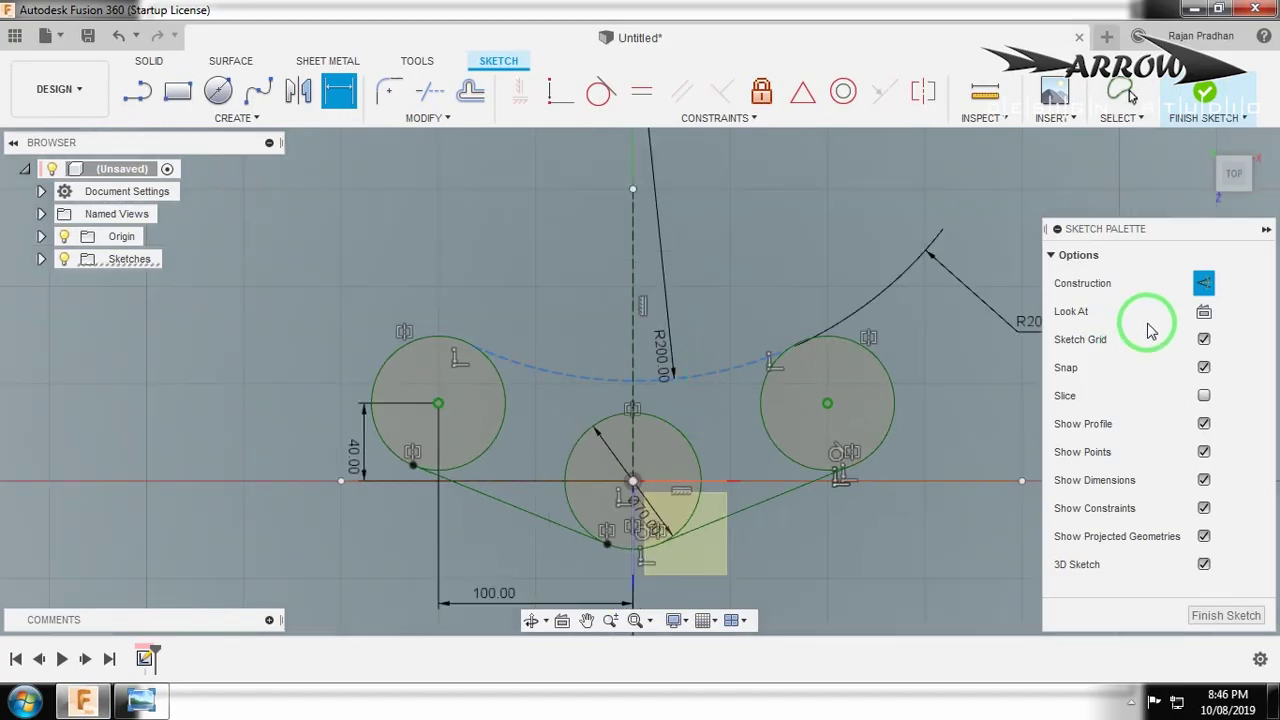
left_click(1204, 283)
left_click(808, 157)
left_click(768, 343)
left_click(986, 289)
Switch the top arc from construction to a regular sketch curve and check the drawing.
left_click(740, 367)
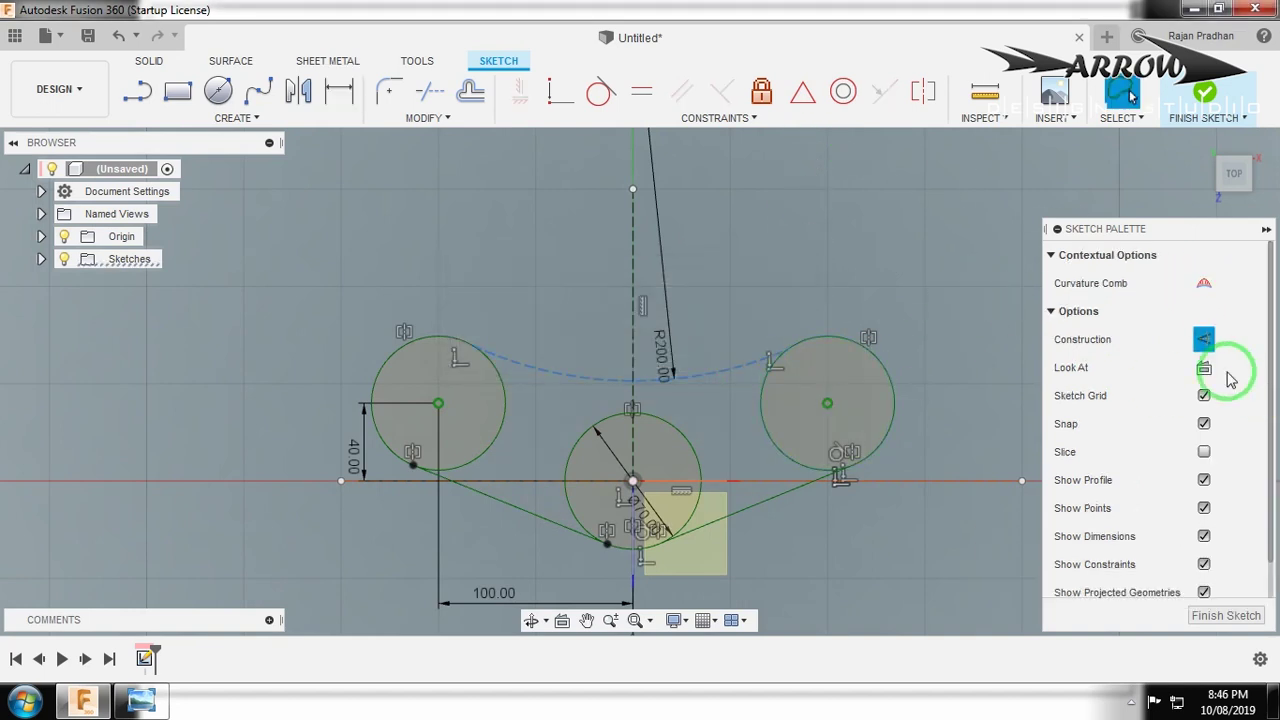
right_click(705, 340)
left_click(1204, 339)
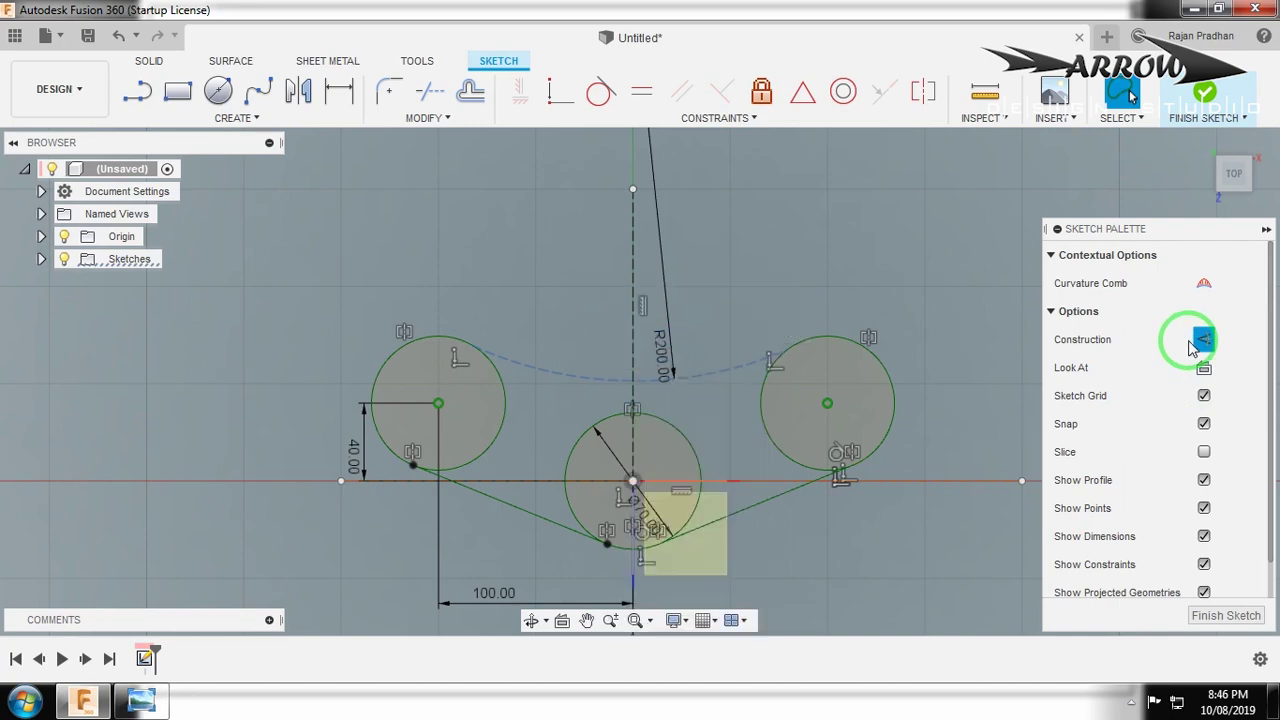
key("alt+Tab")
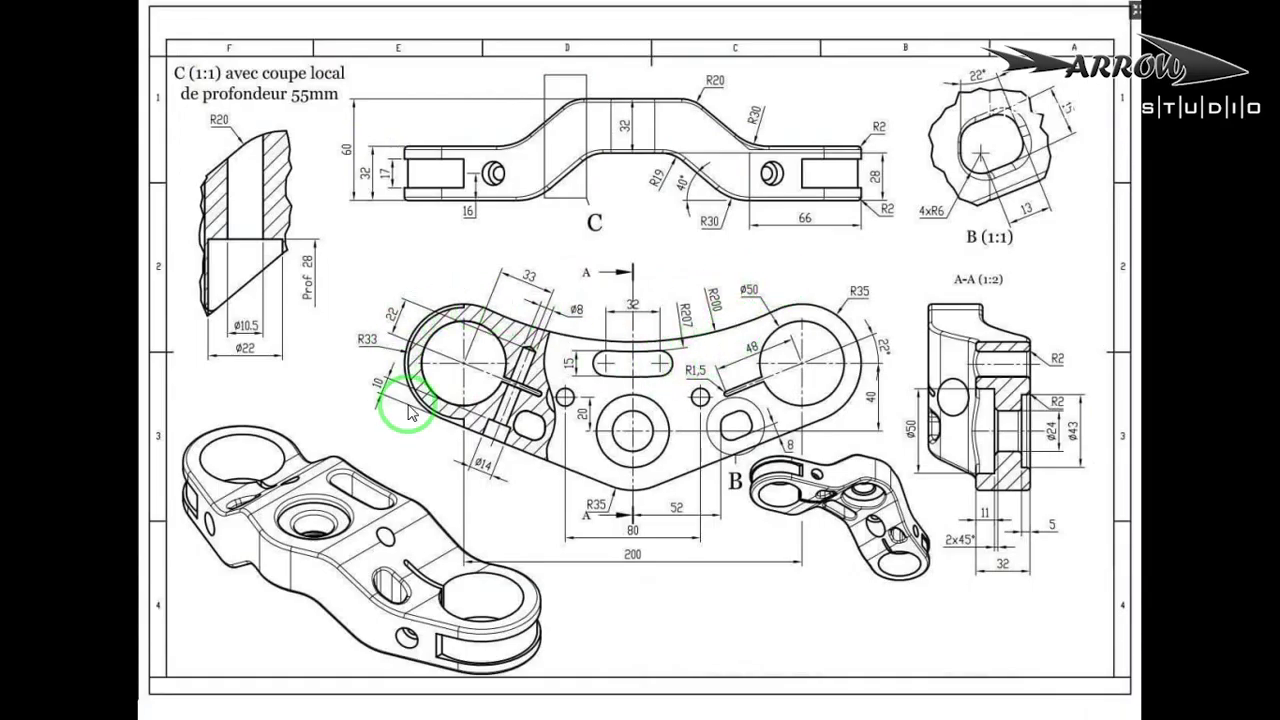
key("alt+Tab")
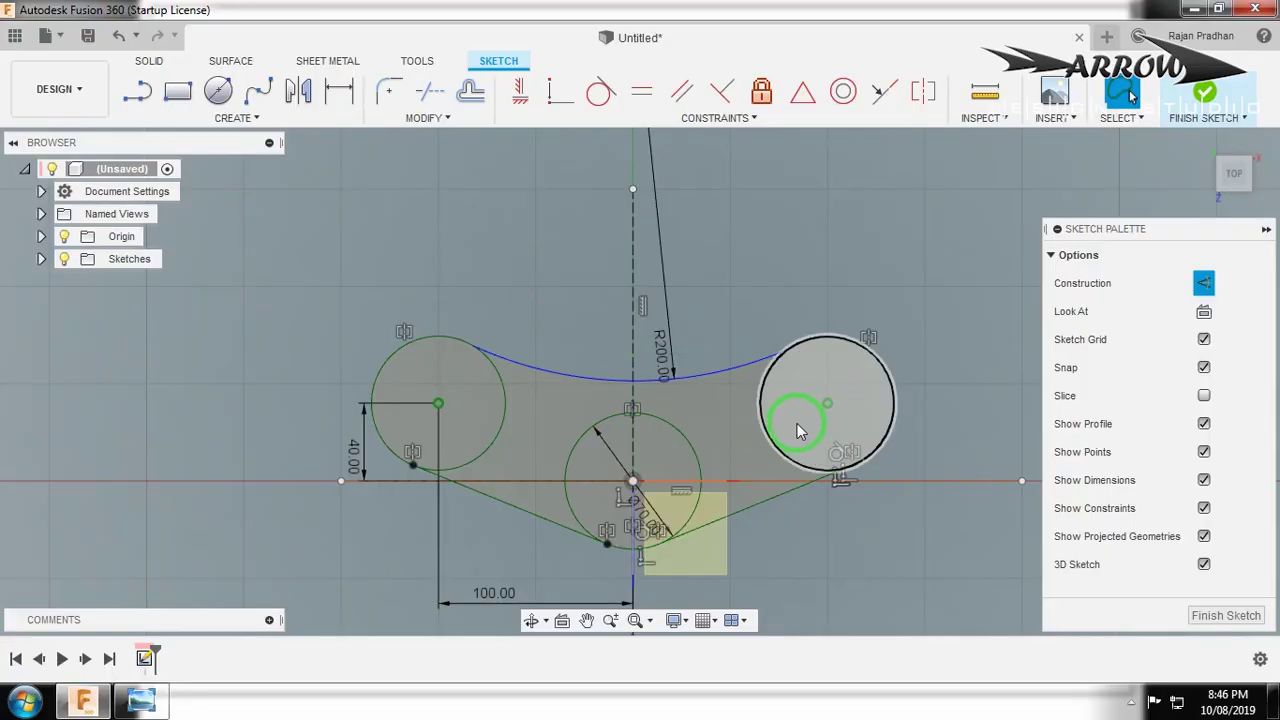
key("t")
left_click(766, 437)
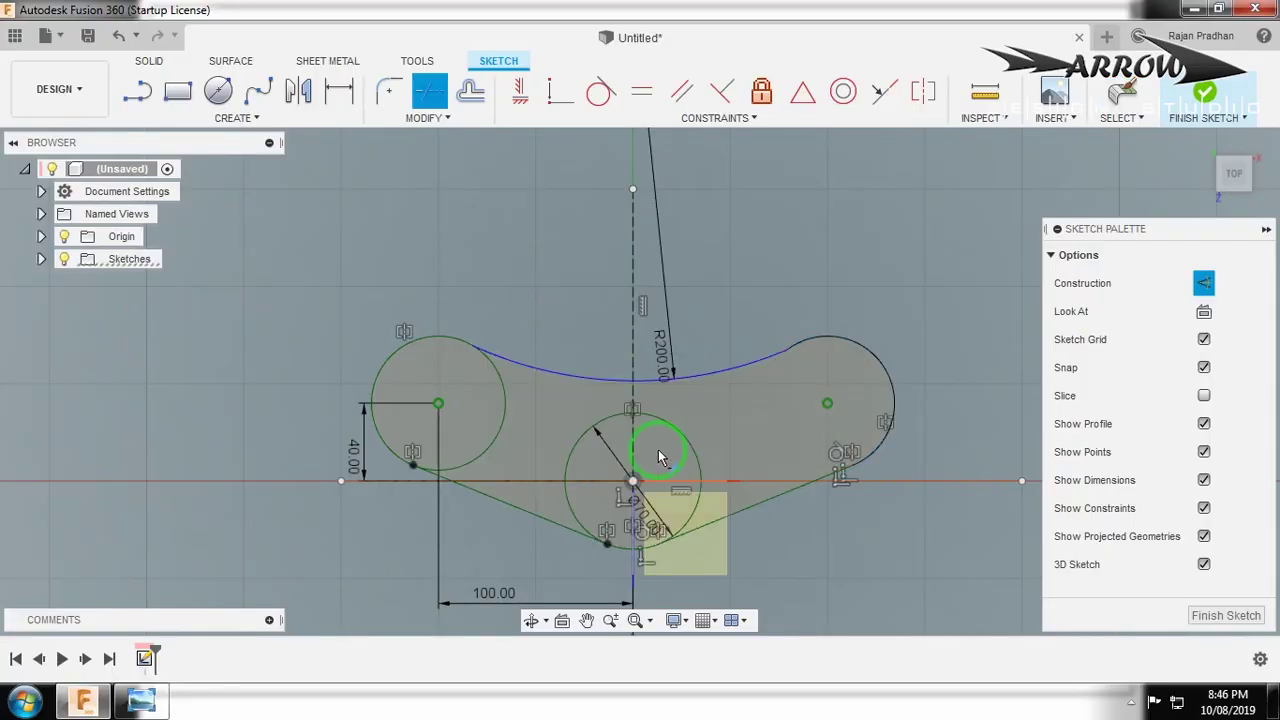
left_click(497, 449)
left_click(572, 462)
left_click(572, 522)
left_click(685, 524)
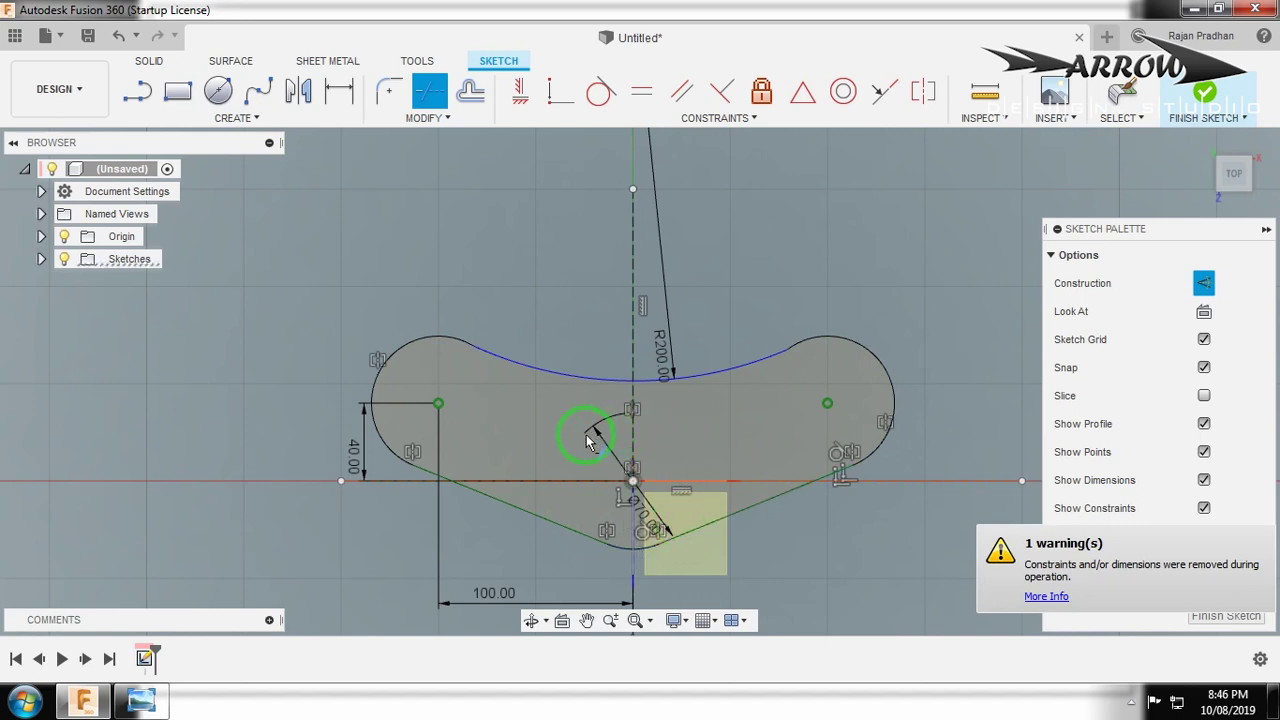
key("Escape")
left_click(487, 606)
left_click(905, 308)
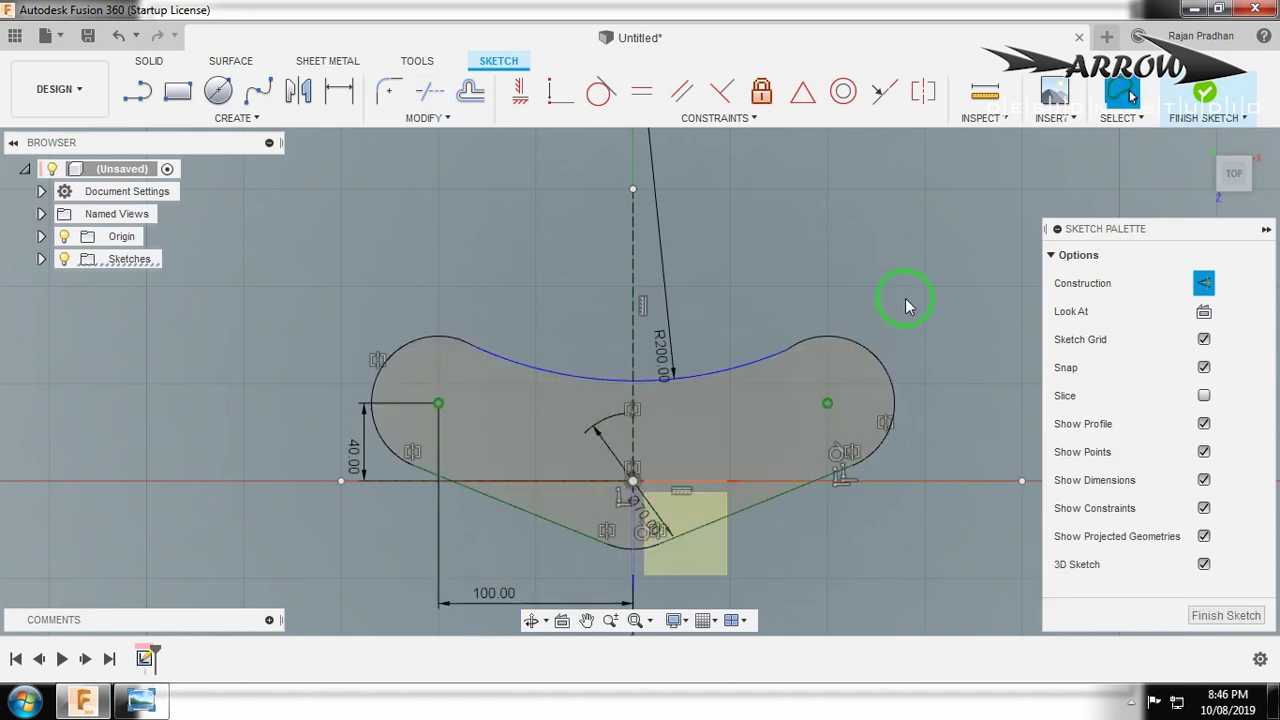
left_click(601, 92)
left_click(755, 362)
left_click(822, 345)
left_click(732, 477)
left_click(848, 194)
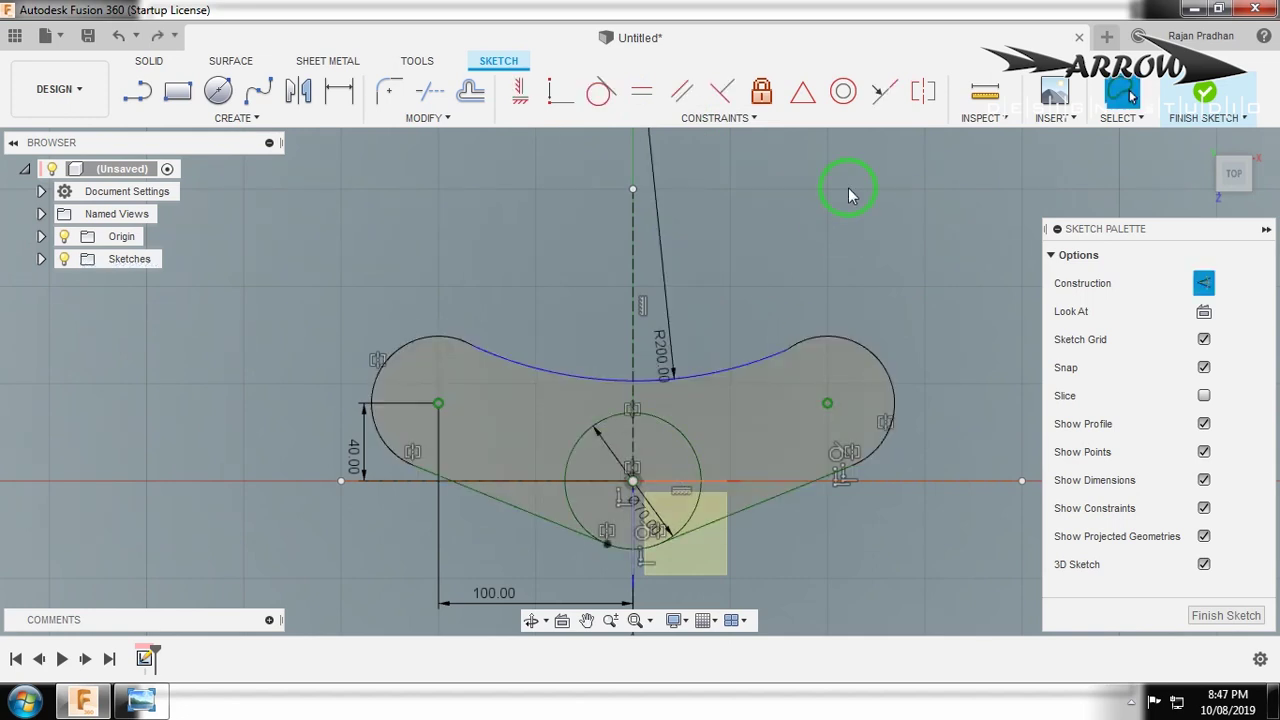
left_click(599, 91)
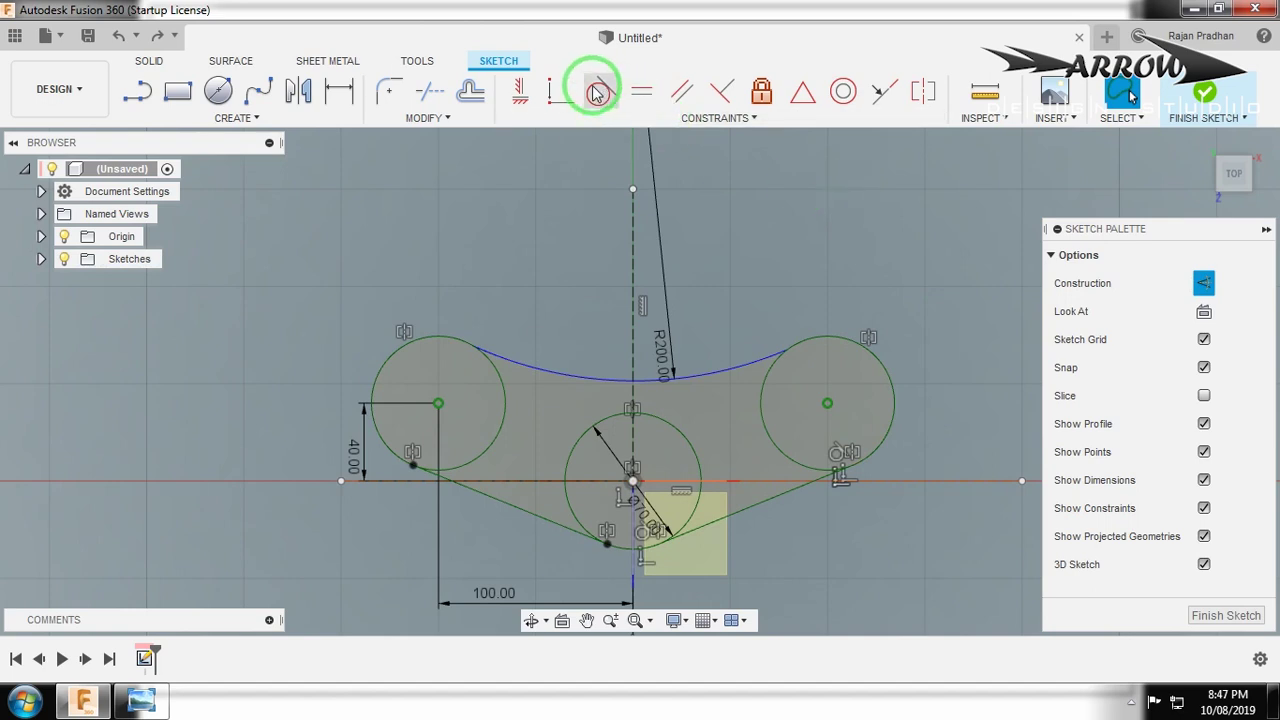
Constrain the top arc tangent to both the right and left circles.
left_click(766, 378)
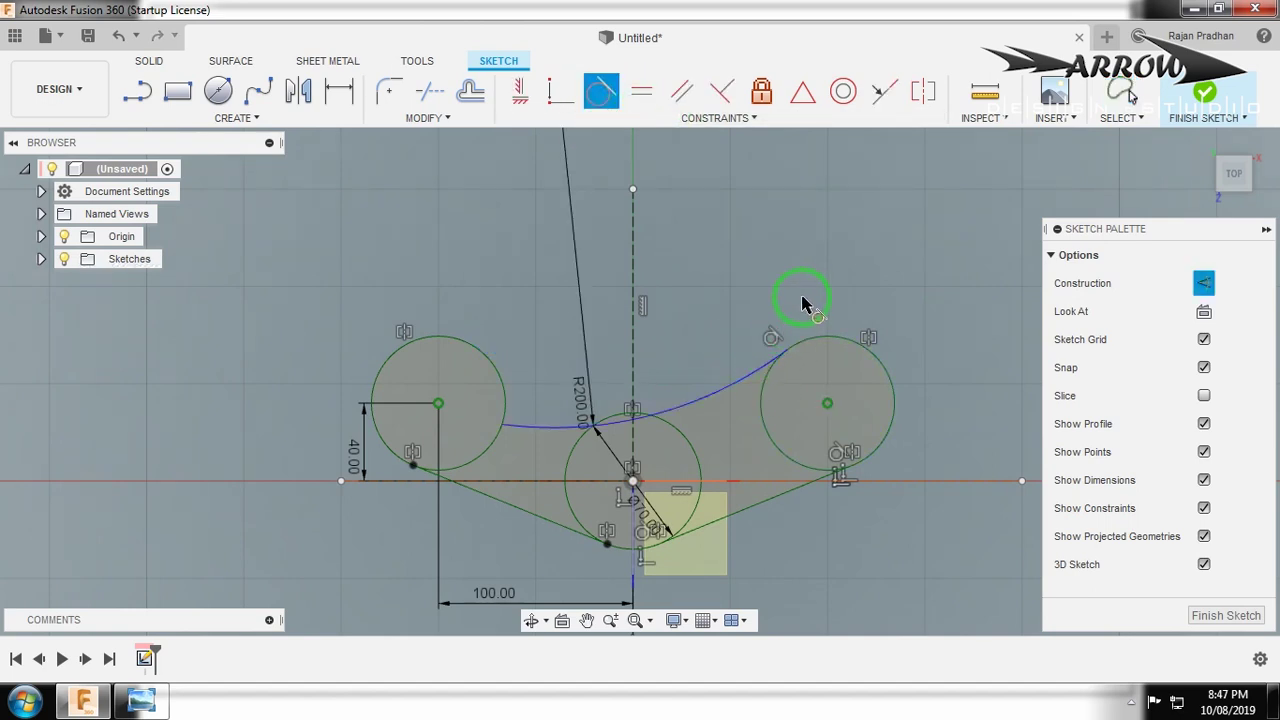
left_click(840, 333)
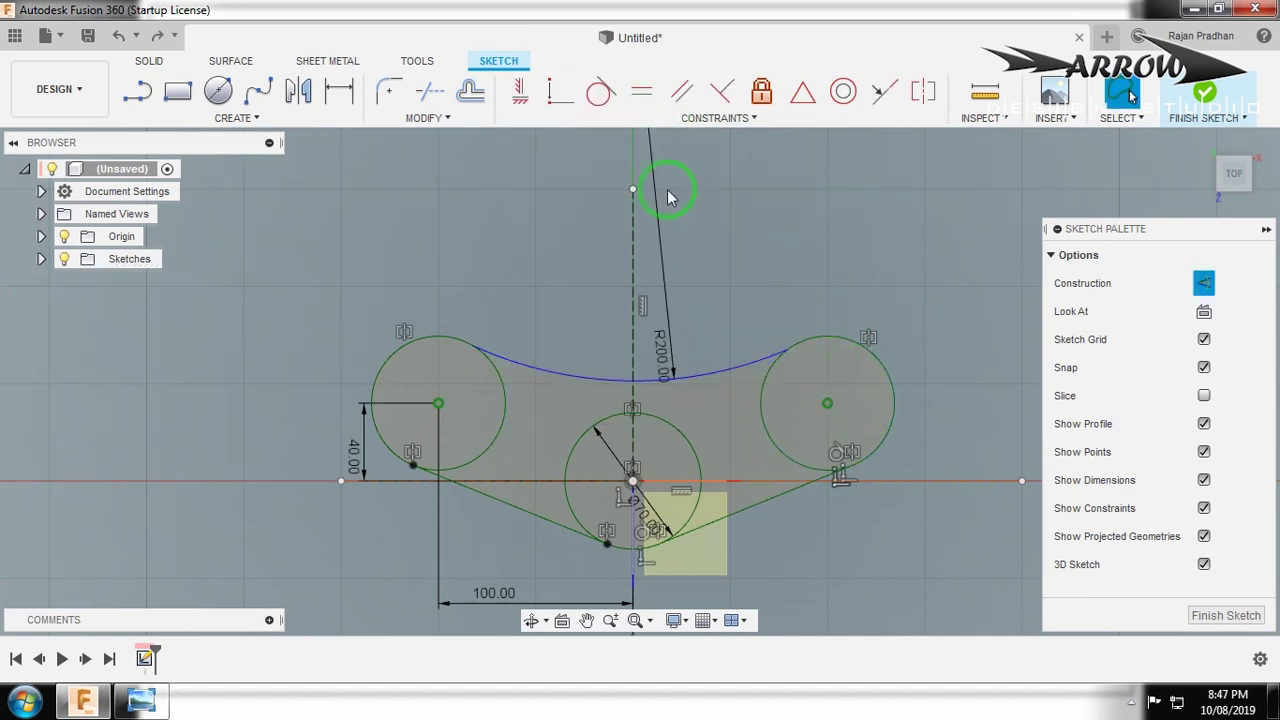
left_click(839, 341)
left_click(755, 370)
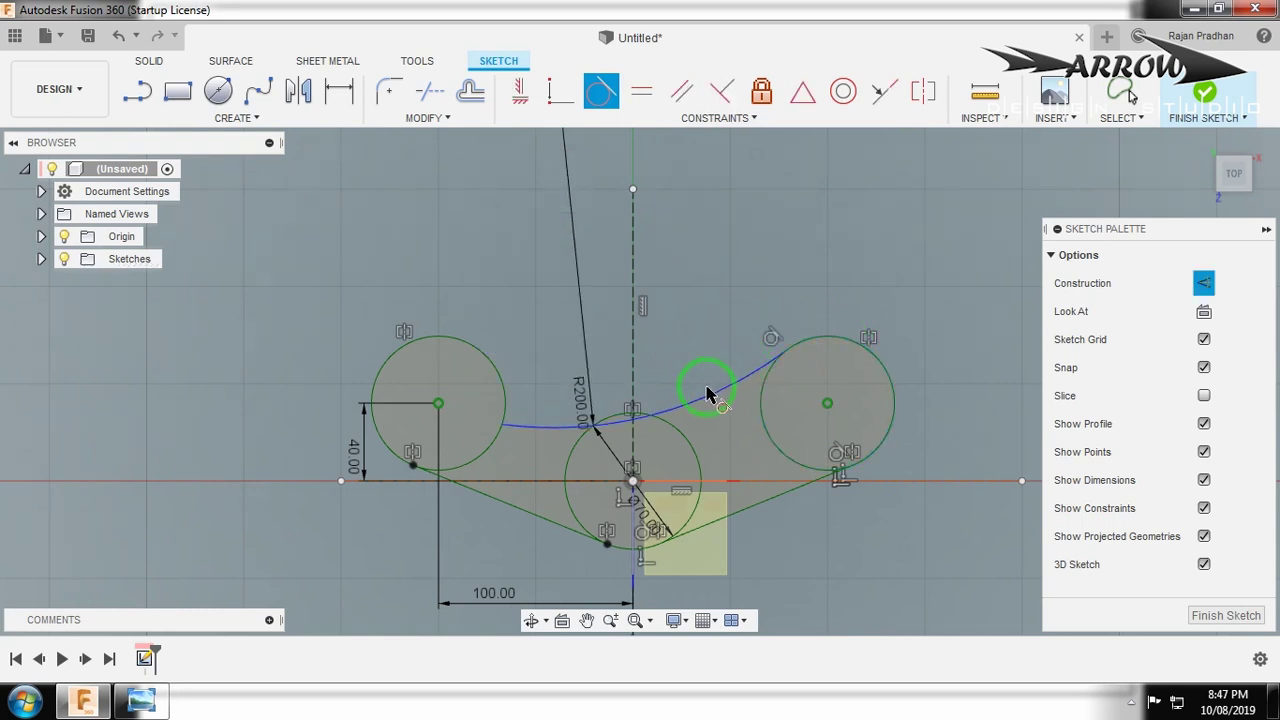
key("Escape")
left_click(774, 363)
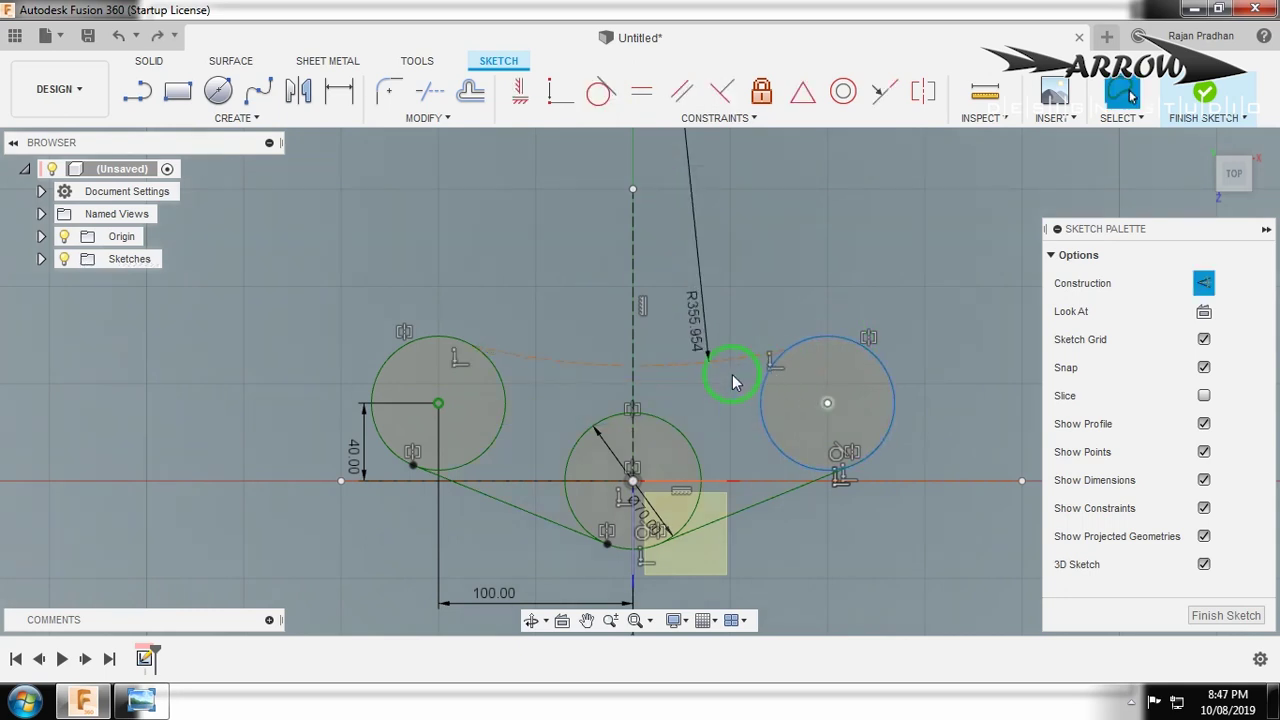
left_click(670, 375)
left_click(600, 91)
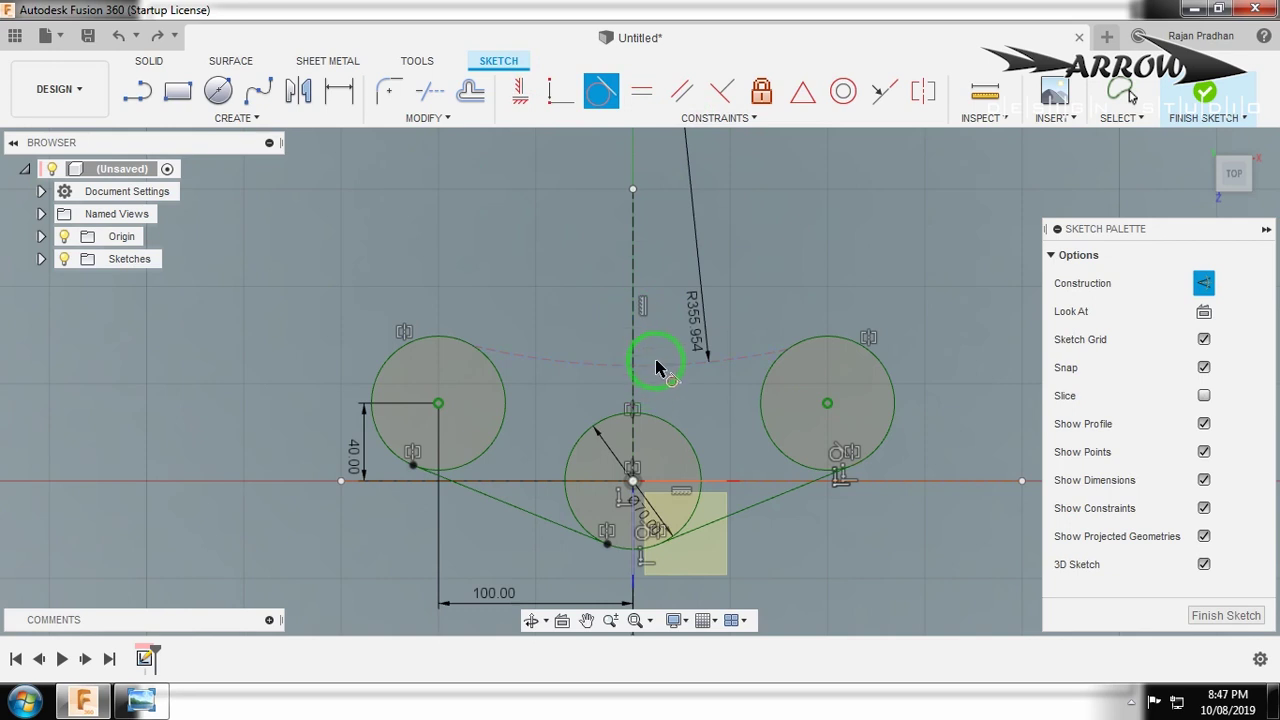
left_click(763, 390)
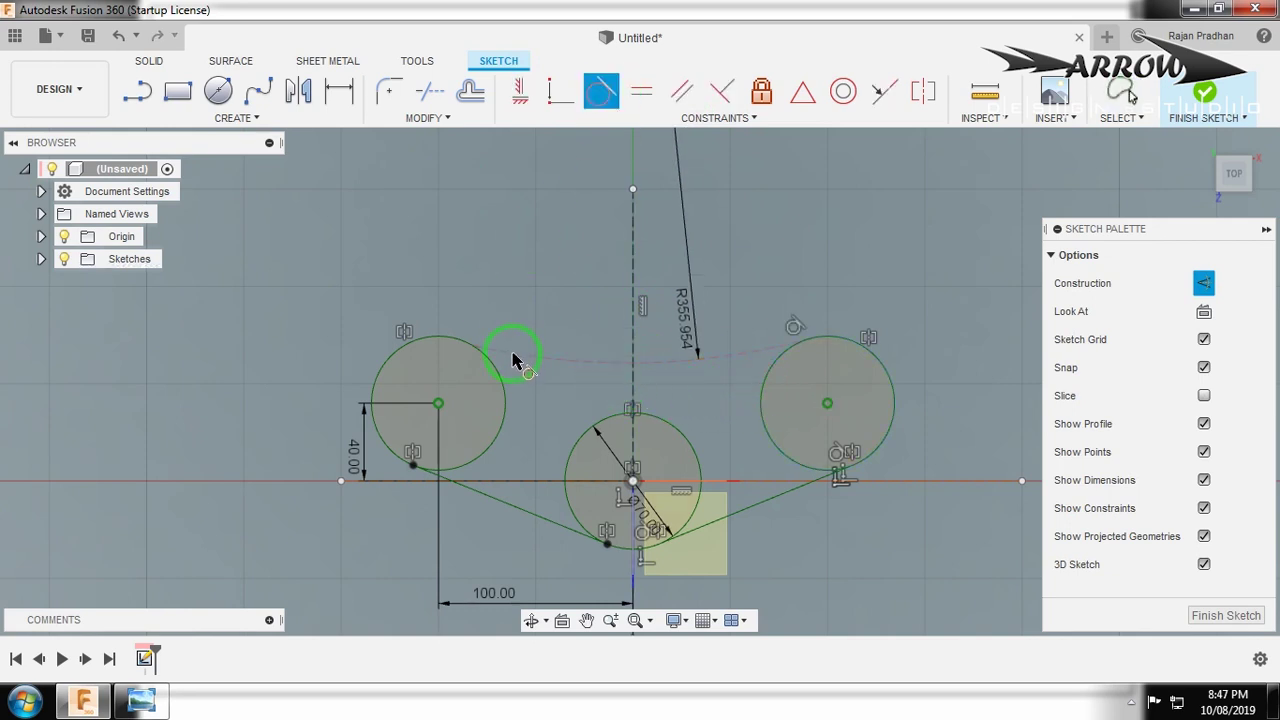
left_click(500, 382)
key("Escape")
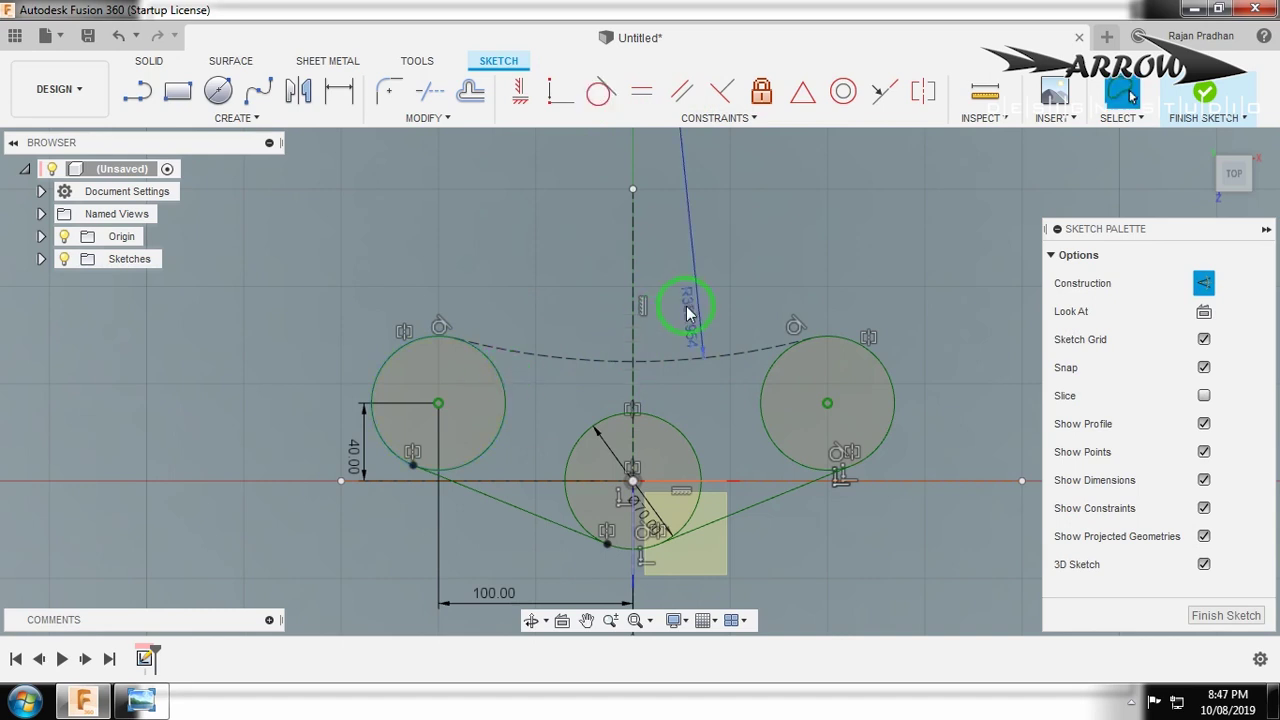
Reset the arc radius to 200 mm, make it solid, and select the four outline profiles.
double_click(688, 314)
type("200")
key("Return")
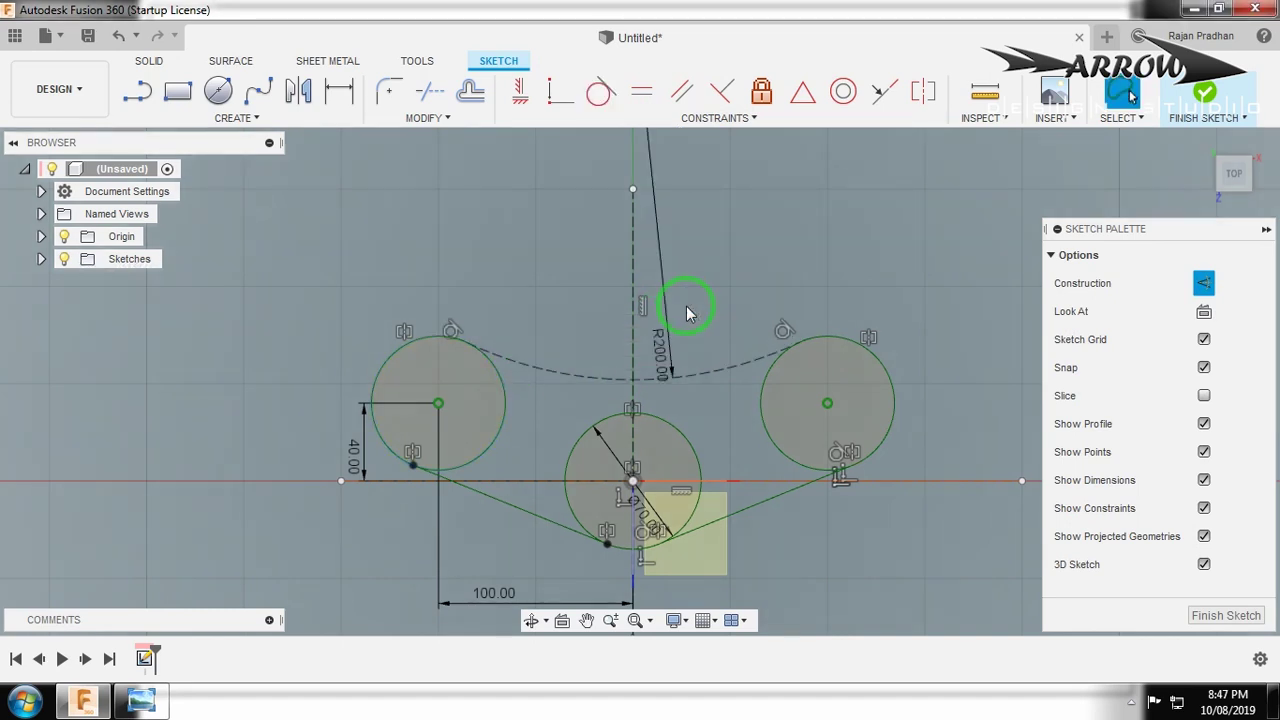
left_click(1205, 336)
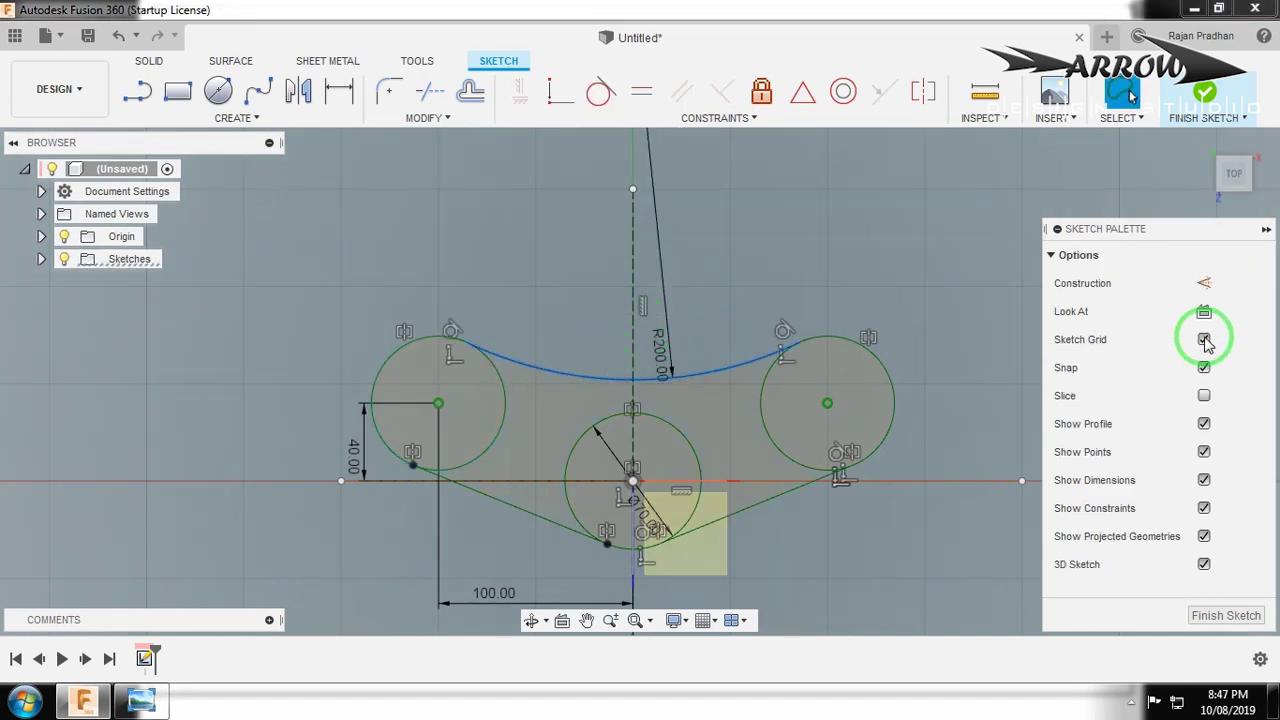
left_click(785, 438)
left_click(680, 440, "ctrl")
left_click(635, 455, "ctrl")
left_click(480, 432, "ctrl")
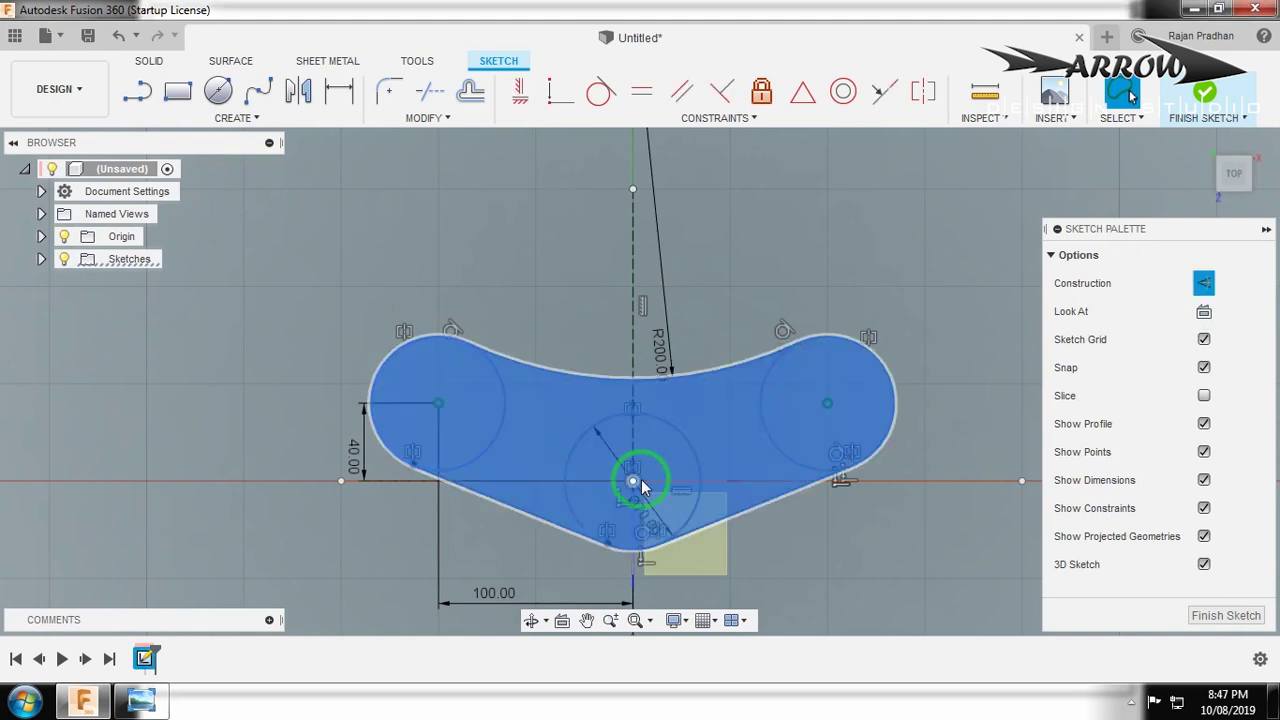
Trim the leftover inner arcs of the side circles and around the origin.
mouse_move(609, 471)
middle_mouse_down("shift")
mouse_move(635, 491)
mouse_move(475, 395)
middle_mouse_up("shift")
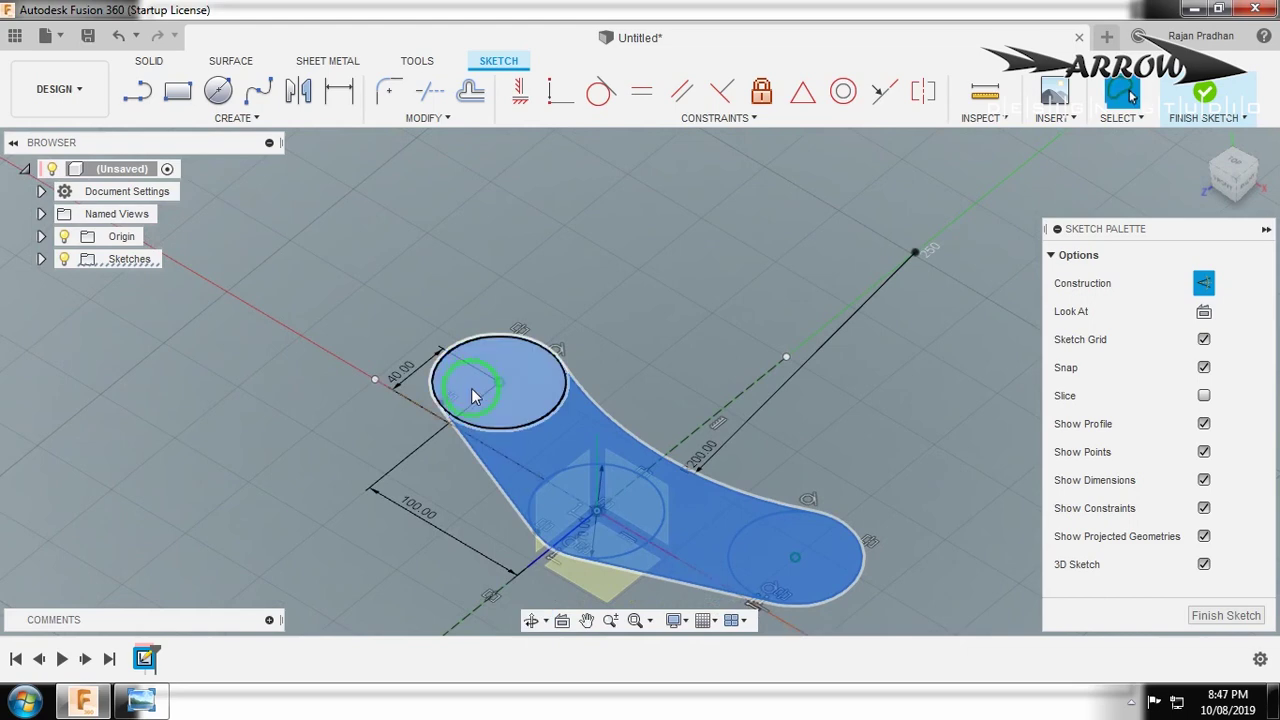
left_click(741, 306)
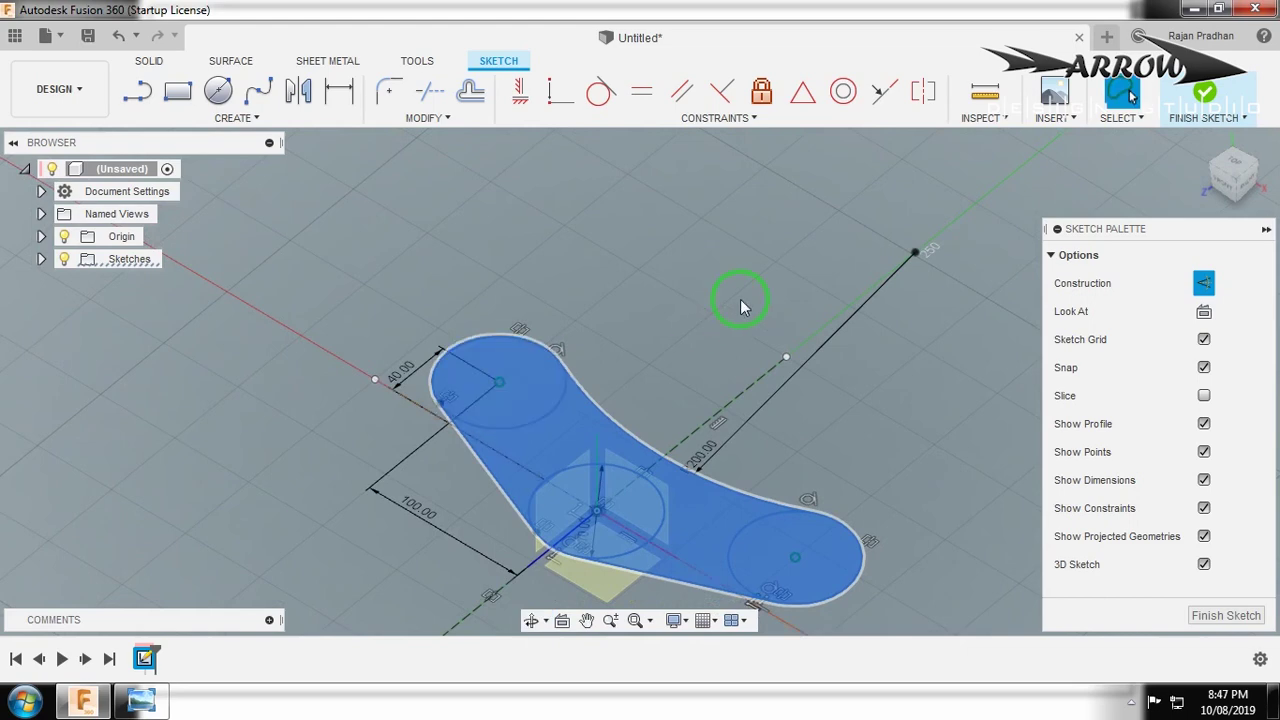
key("t")
left_click(758, 519)
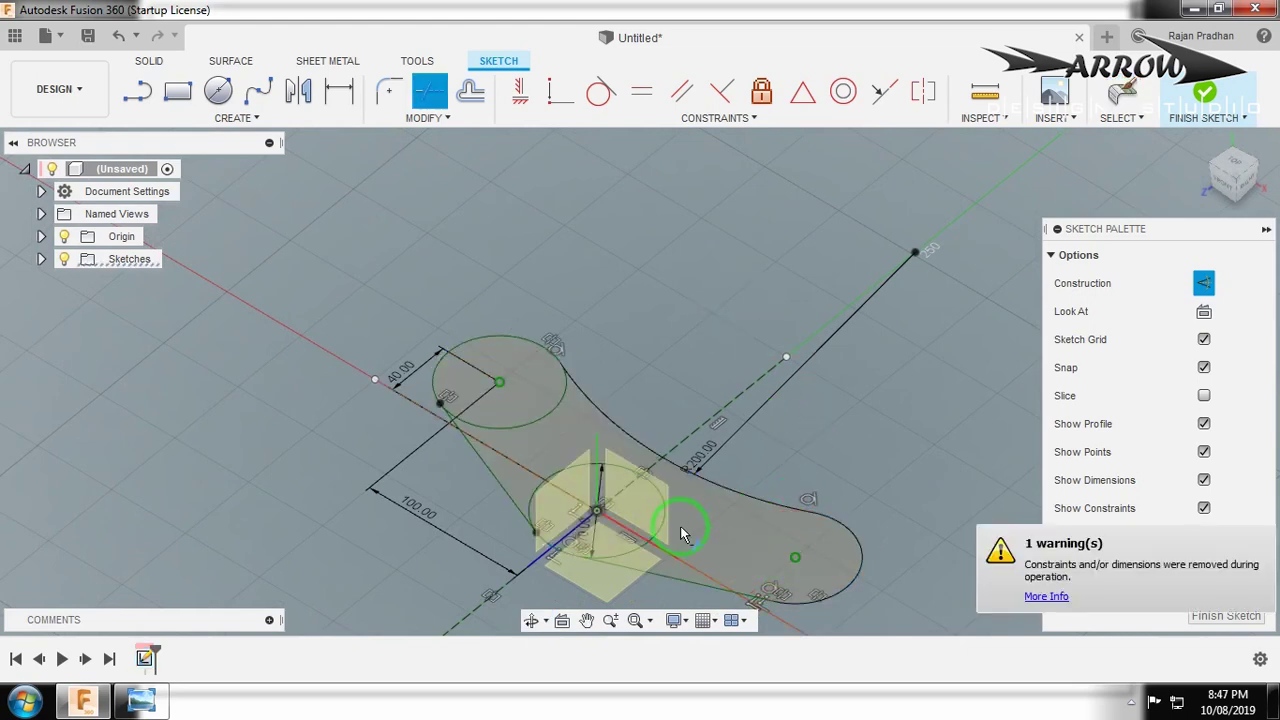
left_click(630, 555)
left_click(535, 503)
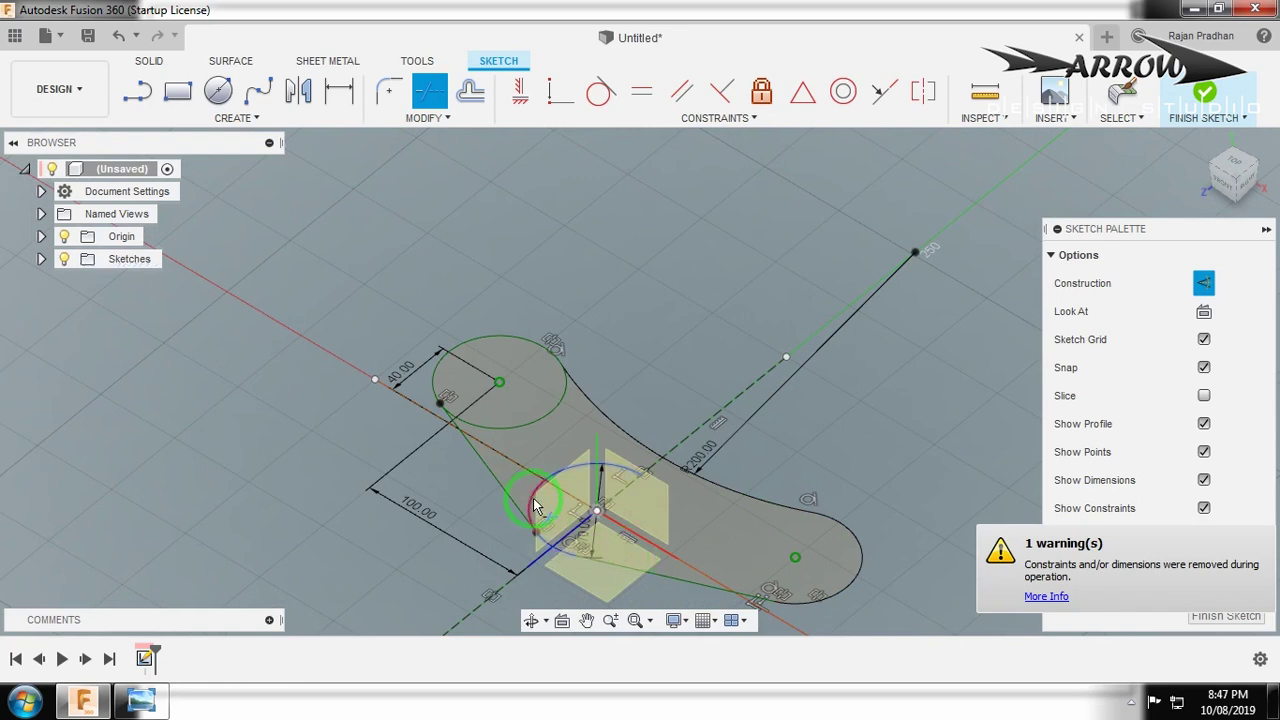
left_click(563, 465)
left_click(536, 421)
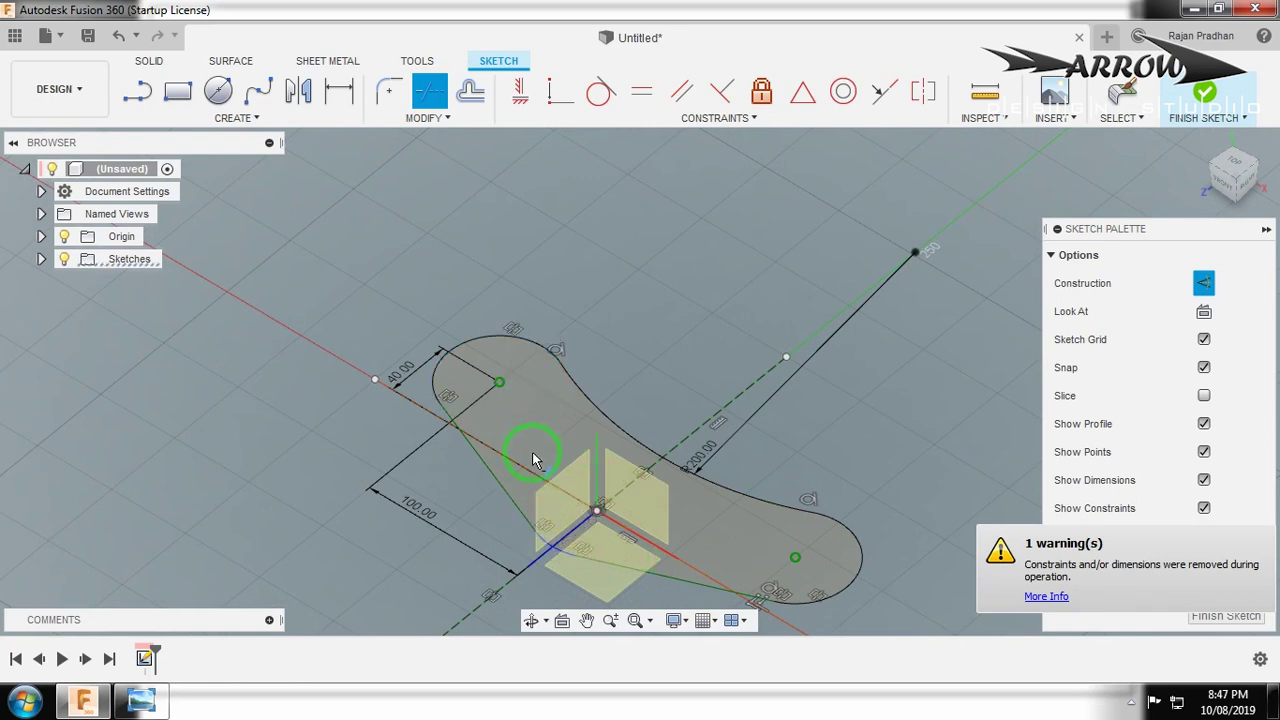
Extrude the outline profile 10 mm into a solid plate, then undo back to the sketch.
left_click(546, 426)
type("e")
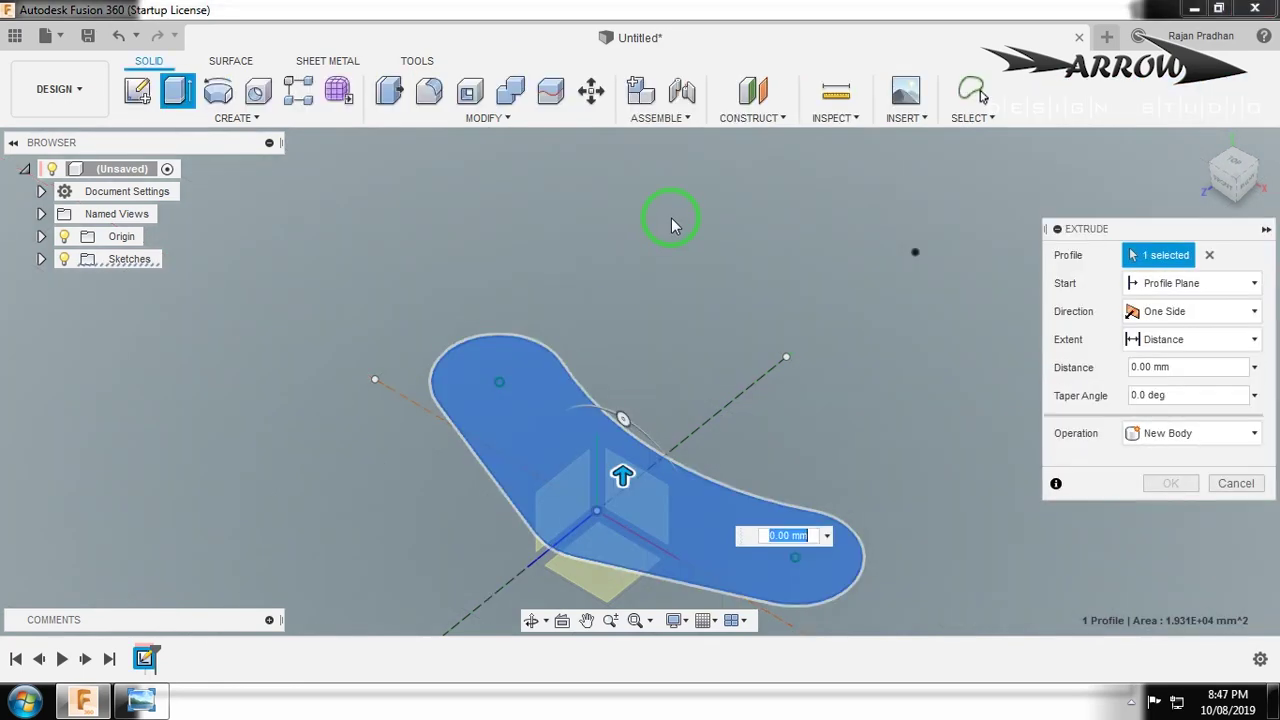
type("10")
key("Return")
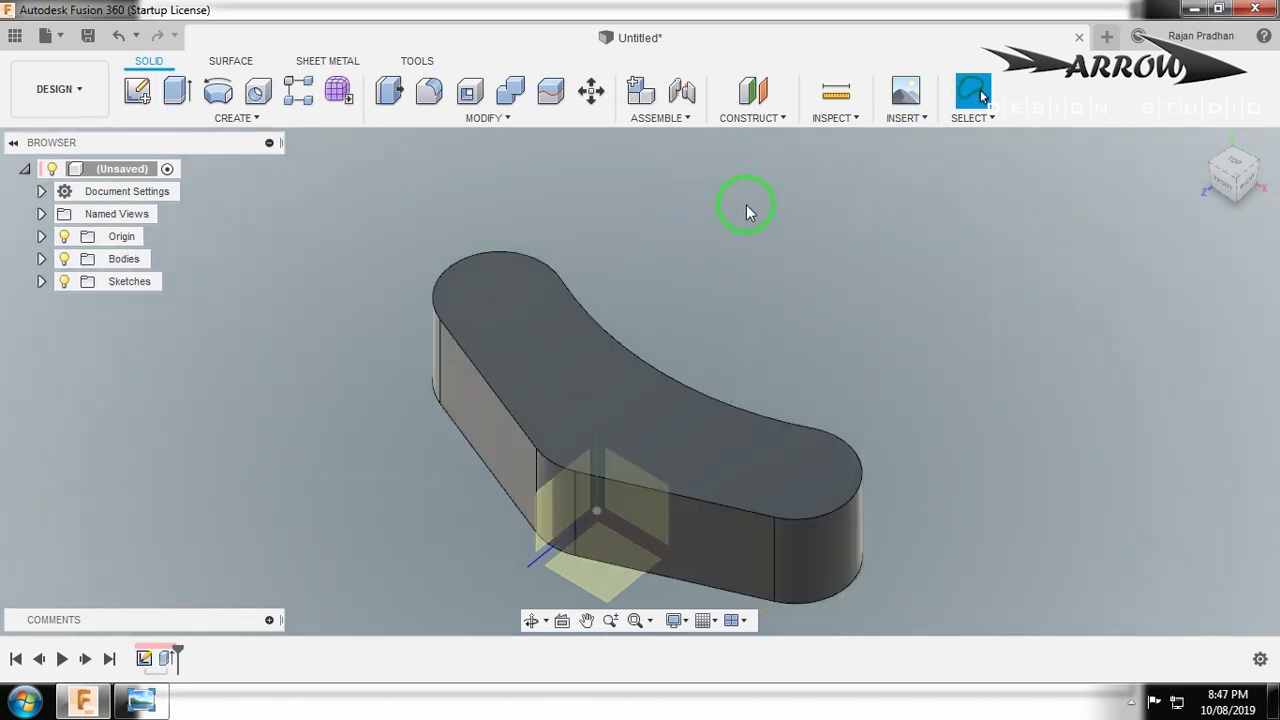
key("ctrl+z")
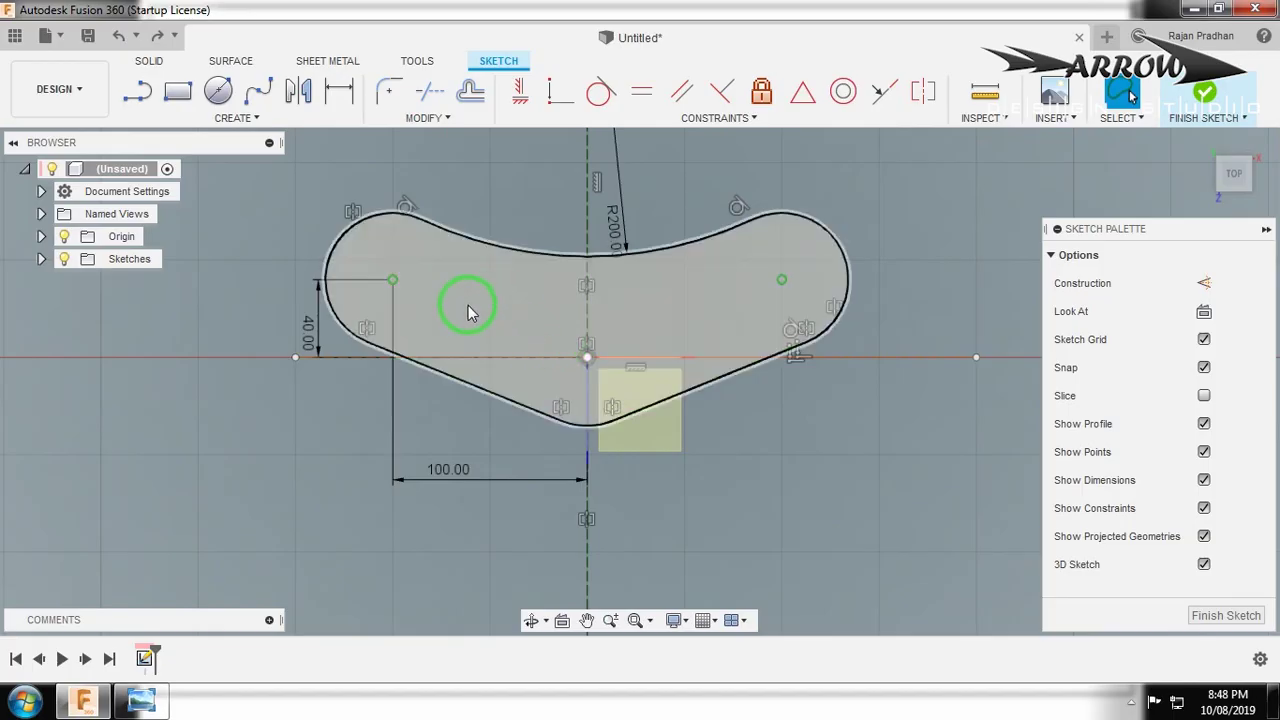
Draw Ø50 mm circles centred on the left and right end points of the outline.
key("c")
left_click(392, 279)
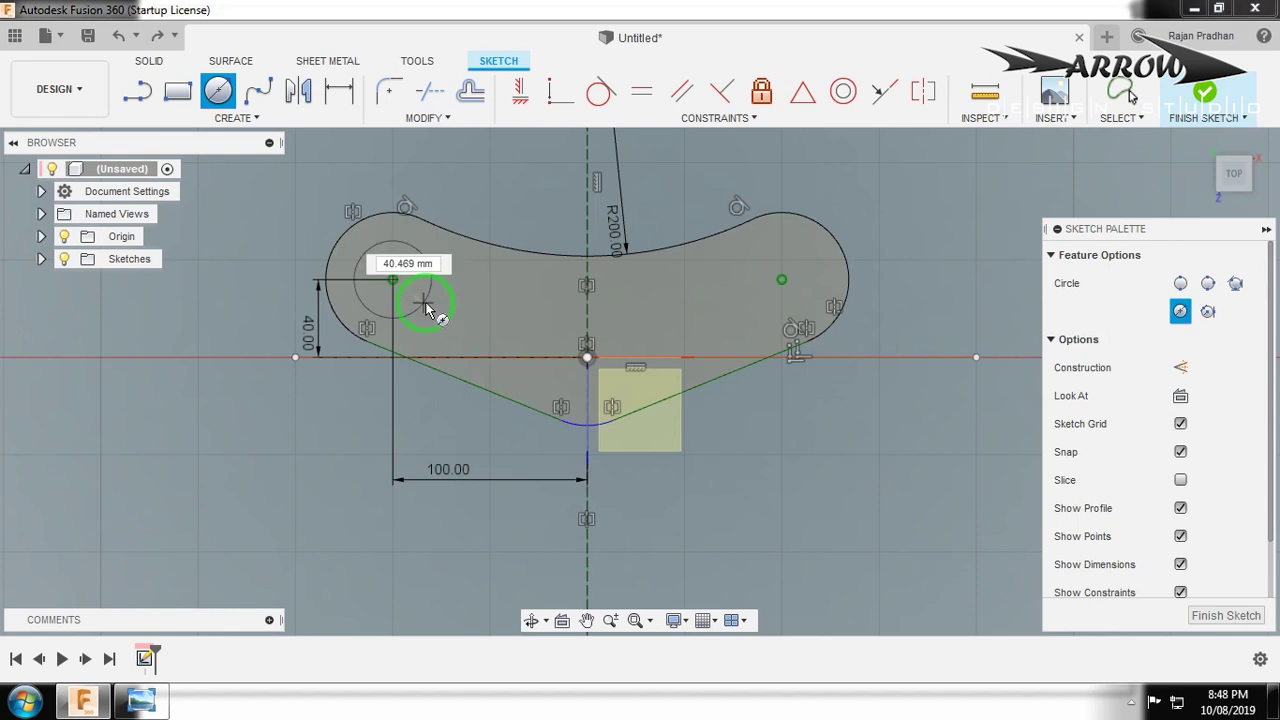
type("50")
key("Return")
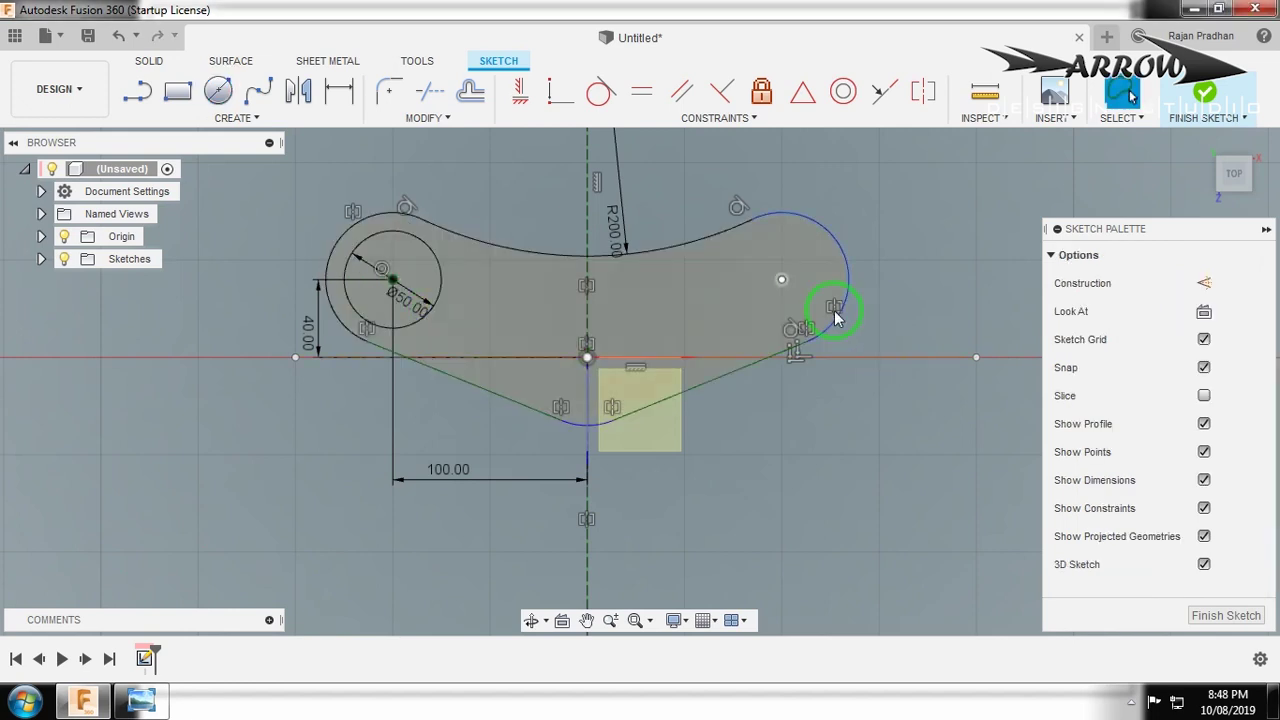
left_click(782, 282)
type("5")
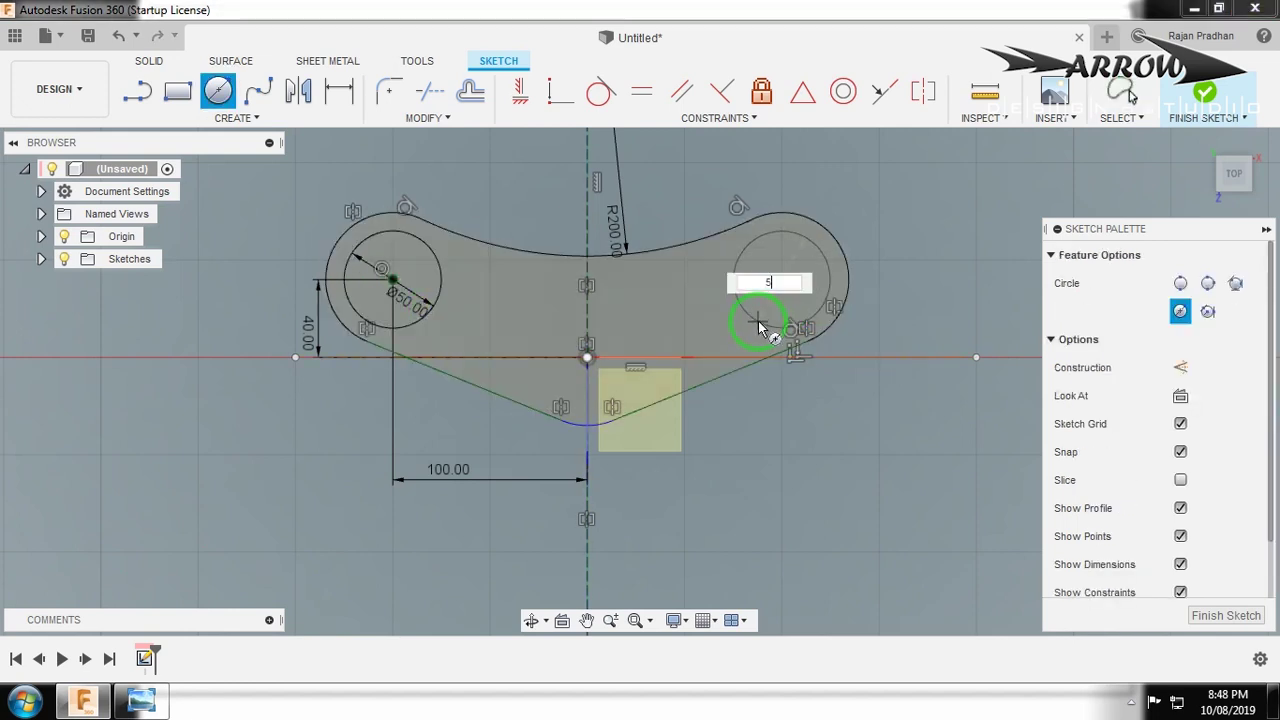
type("0")
key("Return")
key("Escape")
scroll(344, 205, "up", 3)
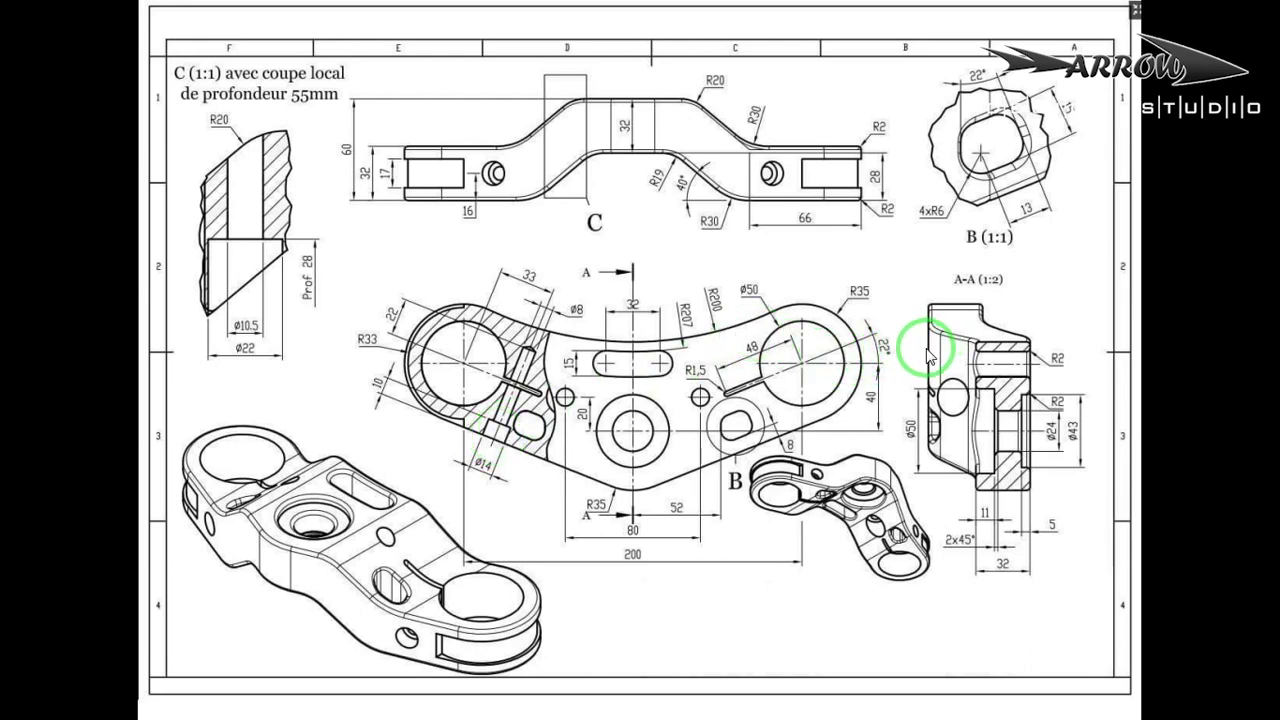
Draw a short line from the left circle's centre, parallel to the lower tangent edge.
key("alt+Tab")
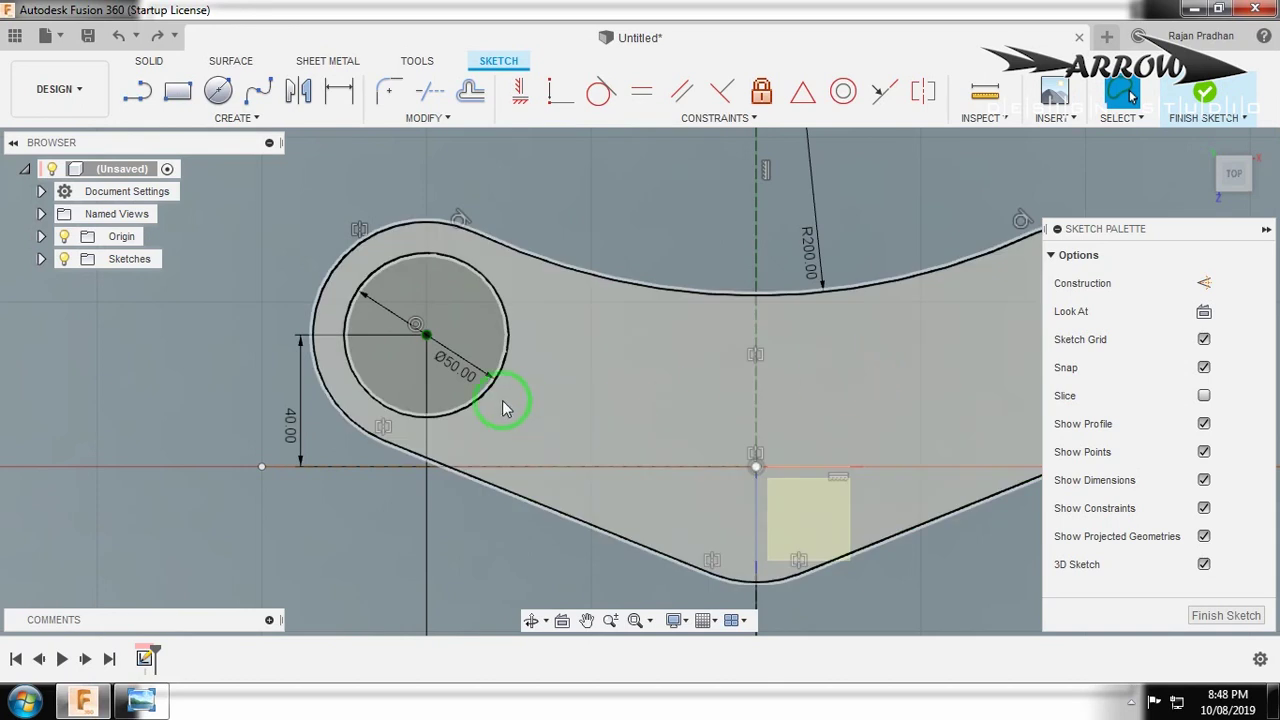
scroll(503, 408, "down", 1)
key("l")
left_click(440, 347)
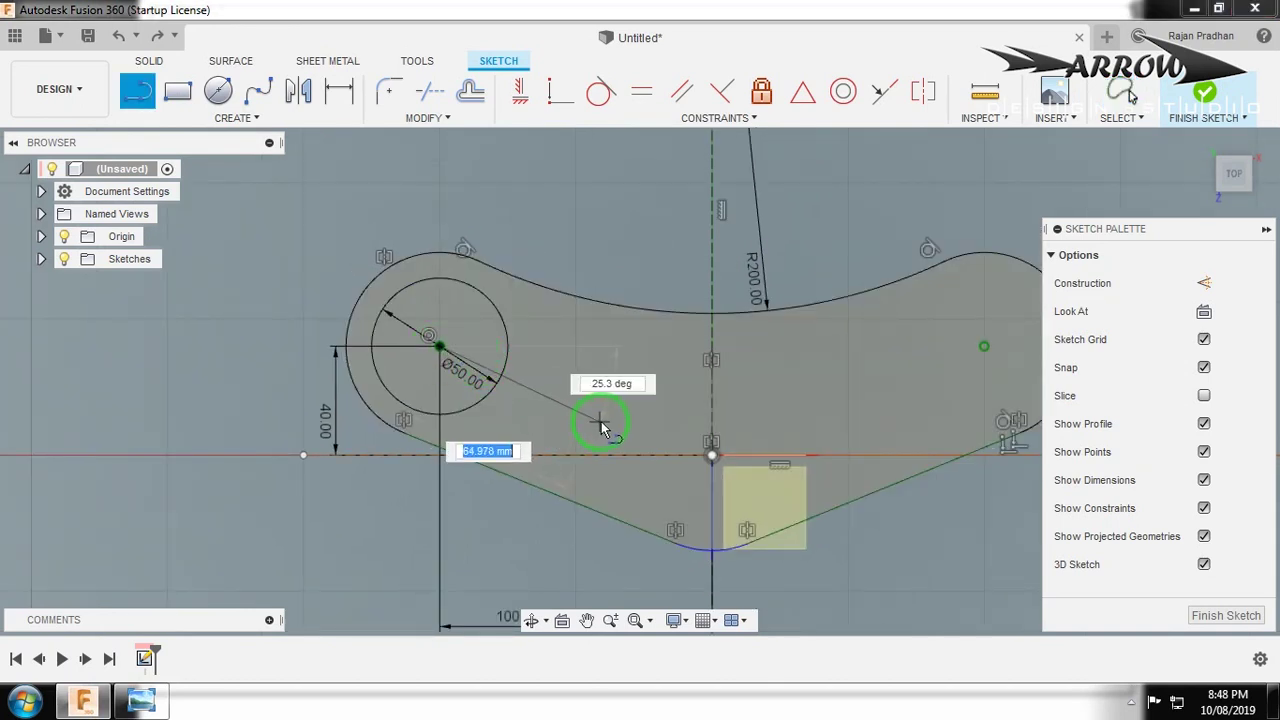
key("Escape")
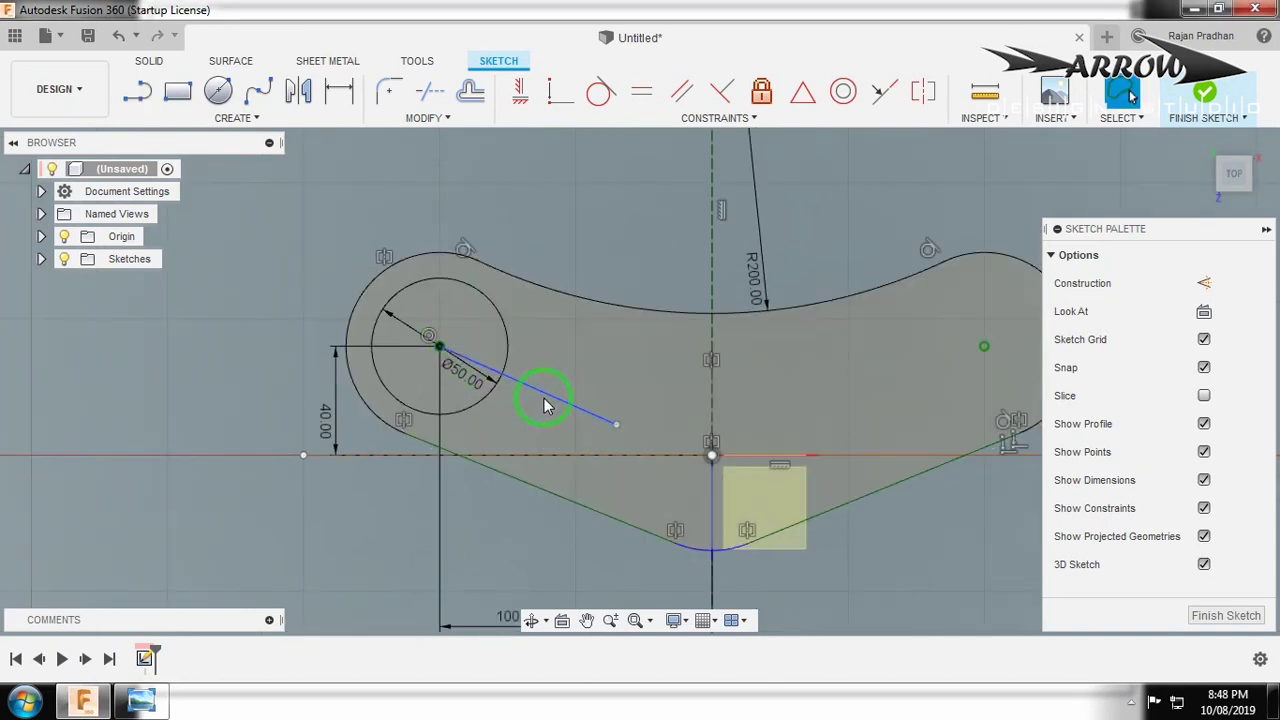
left_click(682, 91)
left_click(510, 483)
left_click(545, 401)
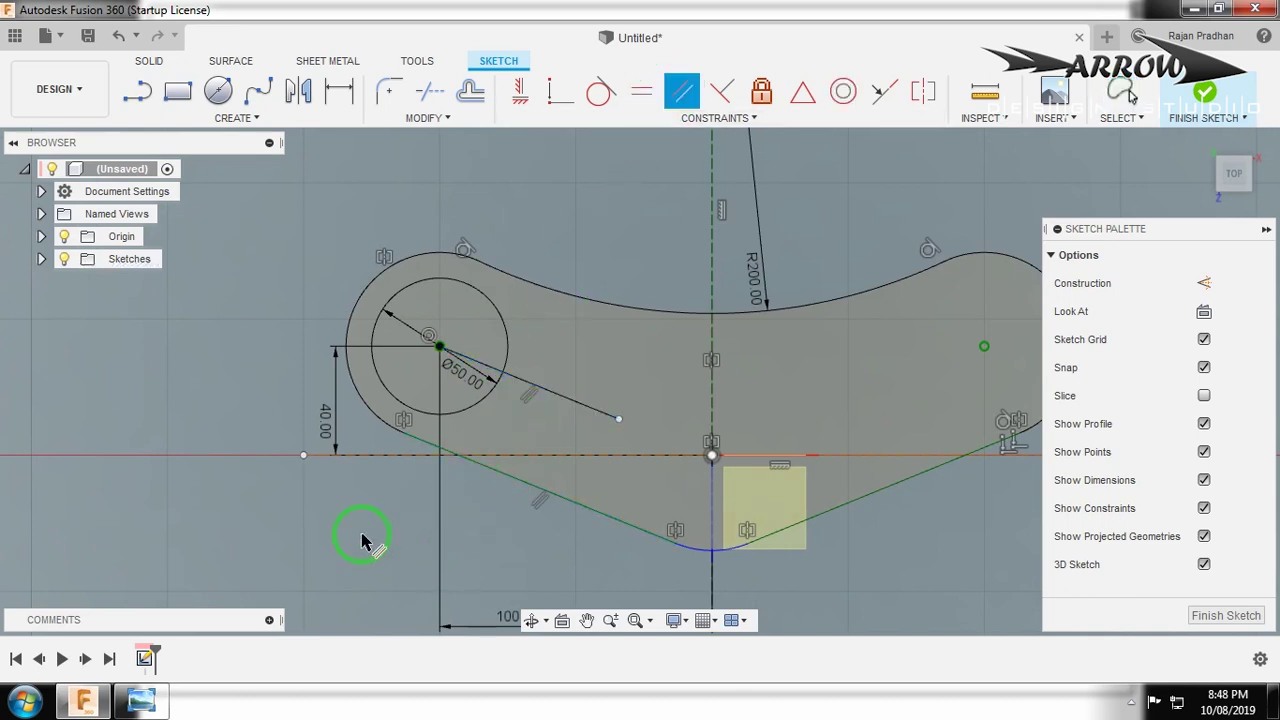
key("Escape")
Dimension the line to 48 mm and convert it to construction geometry.
key("d")
left_click(573, 404)
left_click(583, 378)
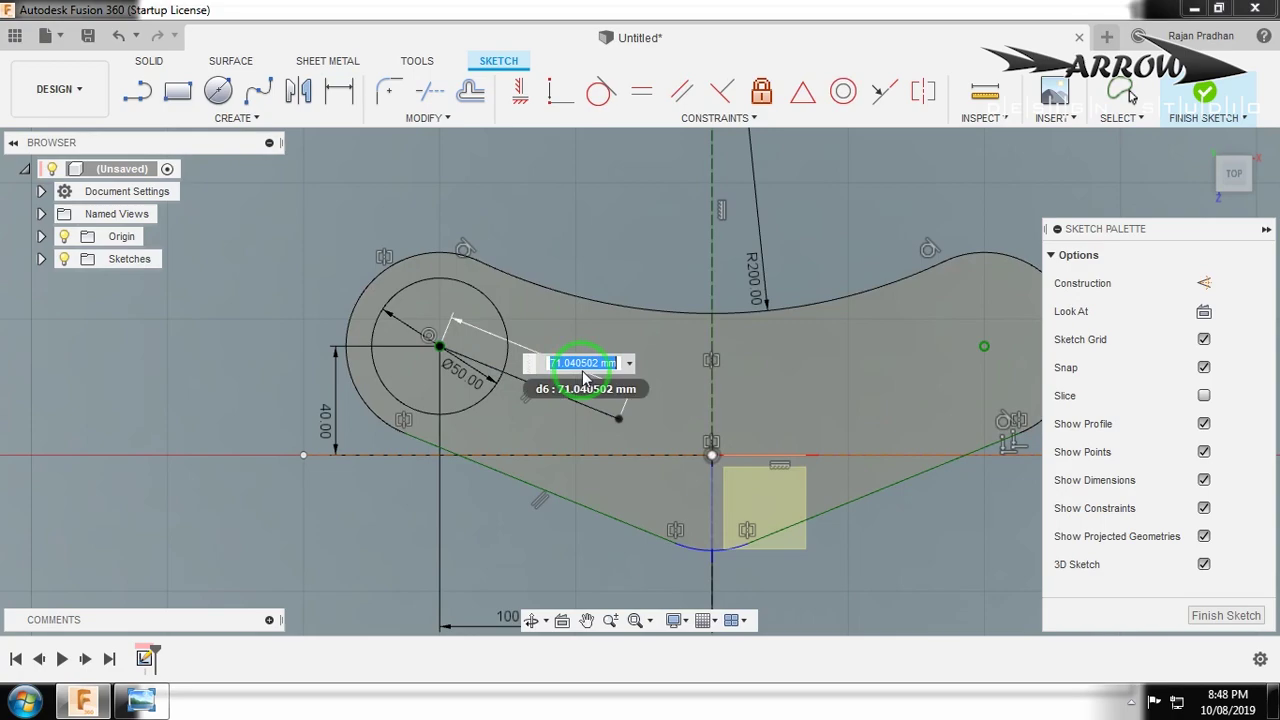
type("48")
key("Return")
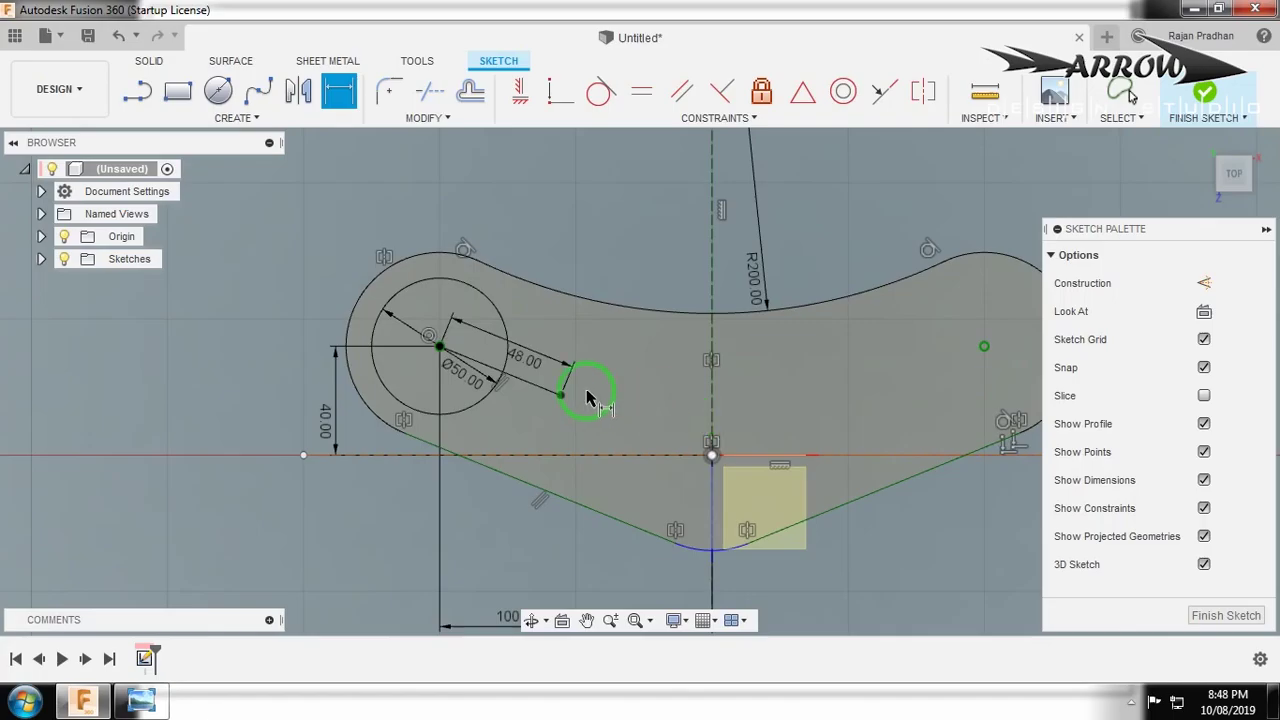
scroll(550, 383, "up", 3)
left_click(514, 376)
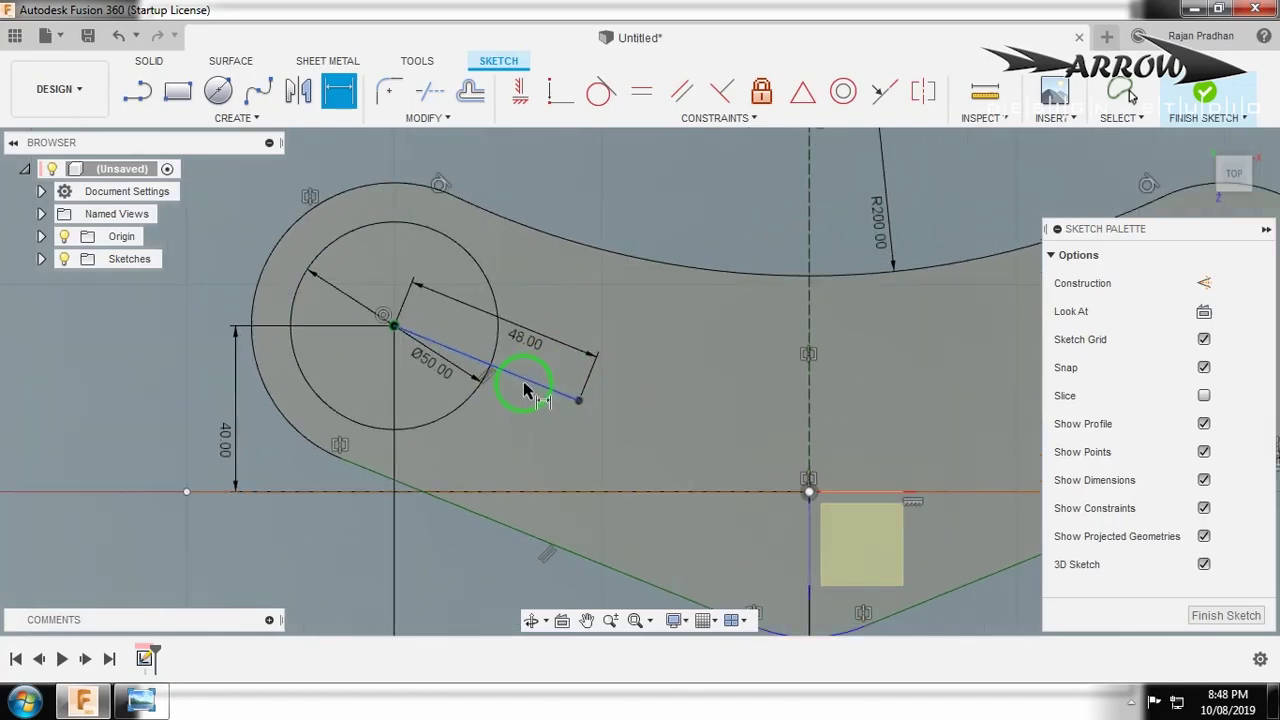
left_click(1205, 285)
scroll(634, 371, "up", 2)
key("o")
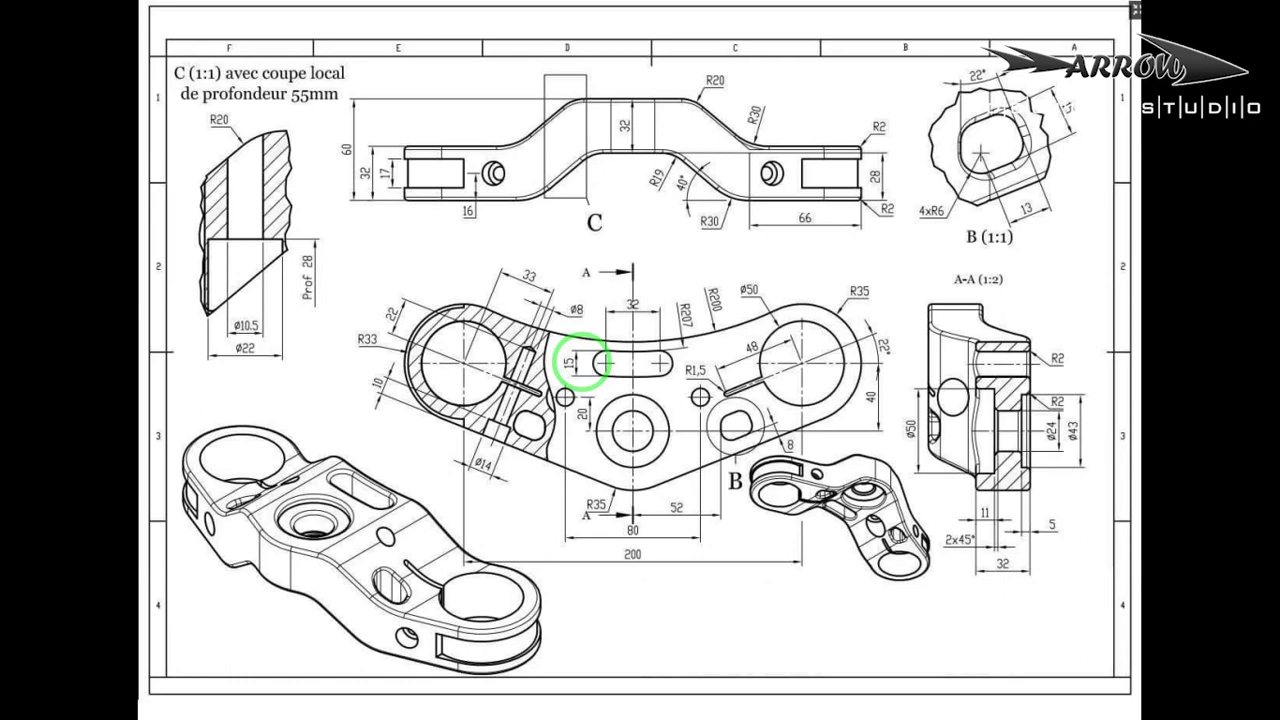
Offset the 48 mm construction line by 0.75 mm on both sides.
key("alt+Tab")
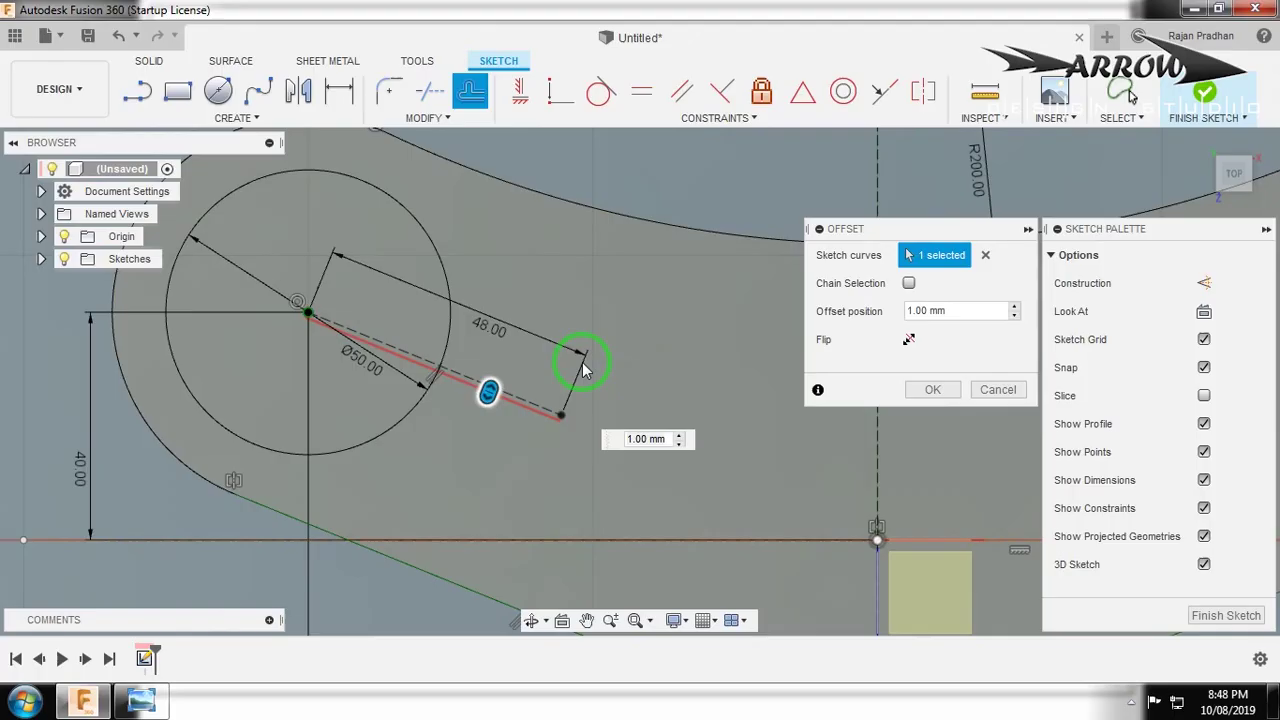
type("0.75")
key("Return")
scroll(505, 428, "up", 3)
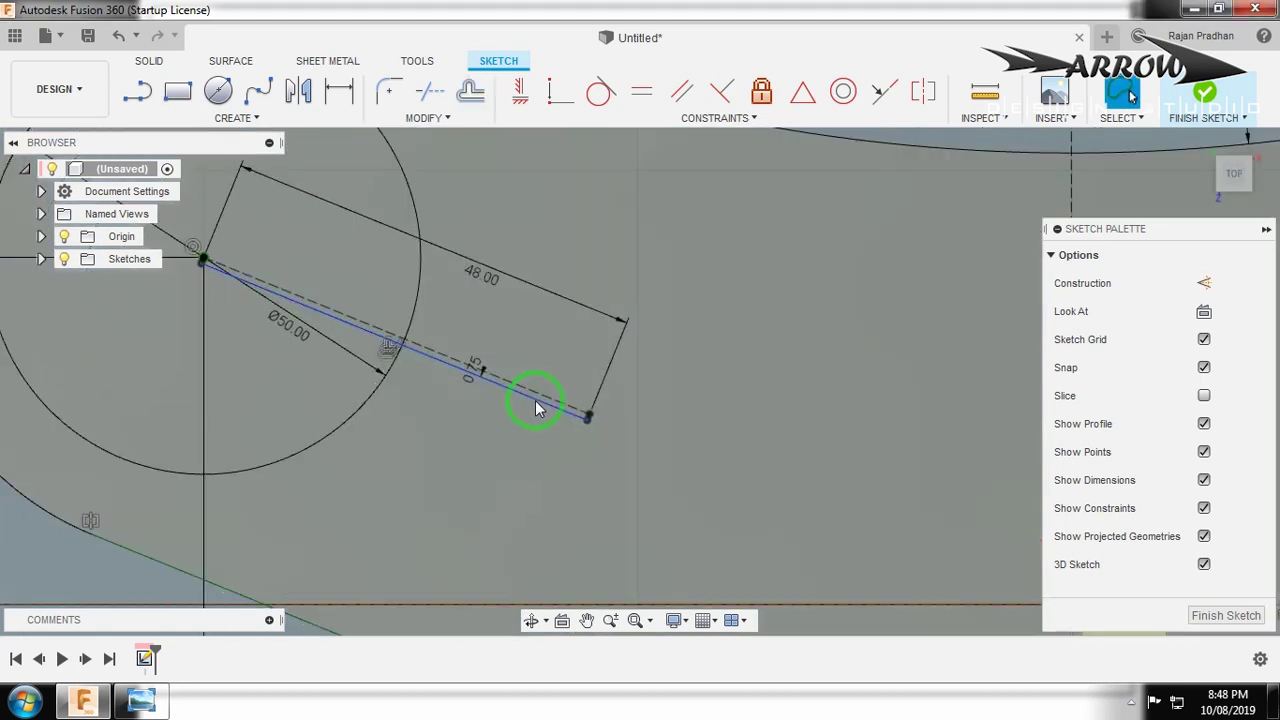
left_click(539, 397)
type("o-.7")
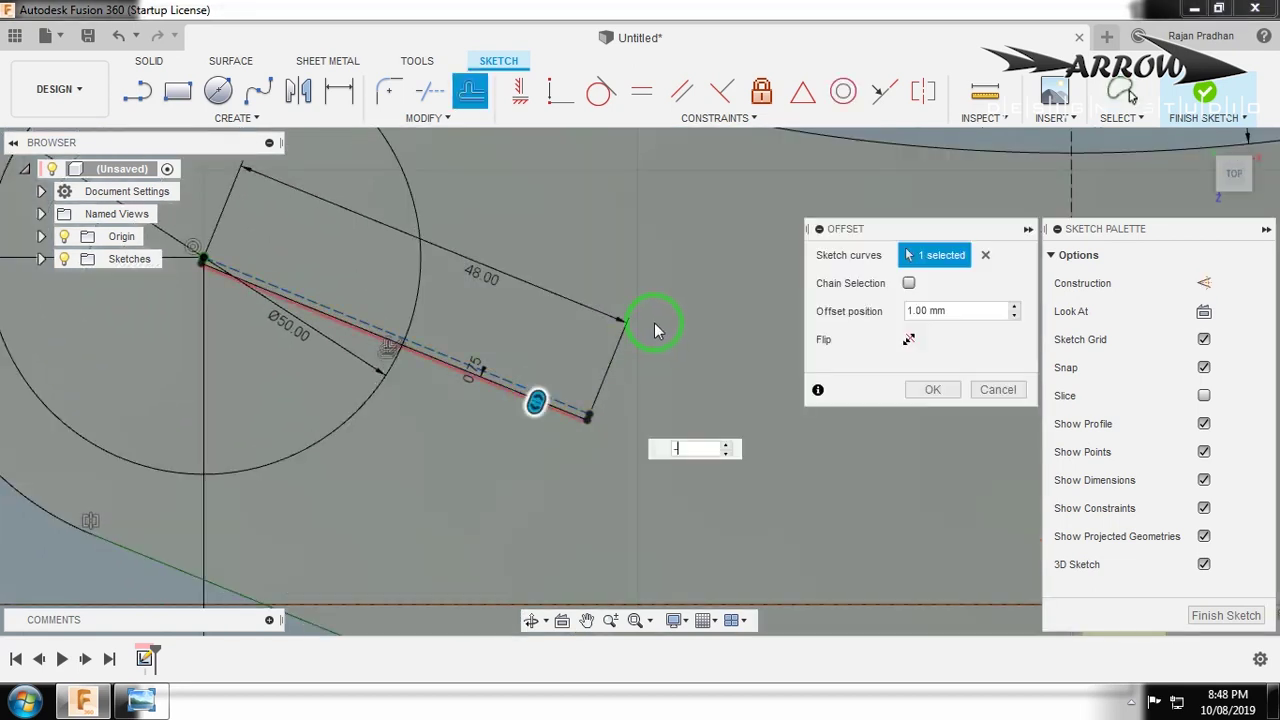
key("Return")
scroll(648, 332, "up", 5)
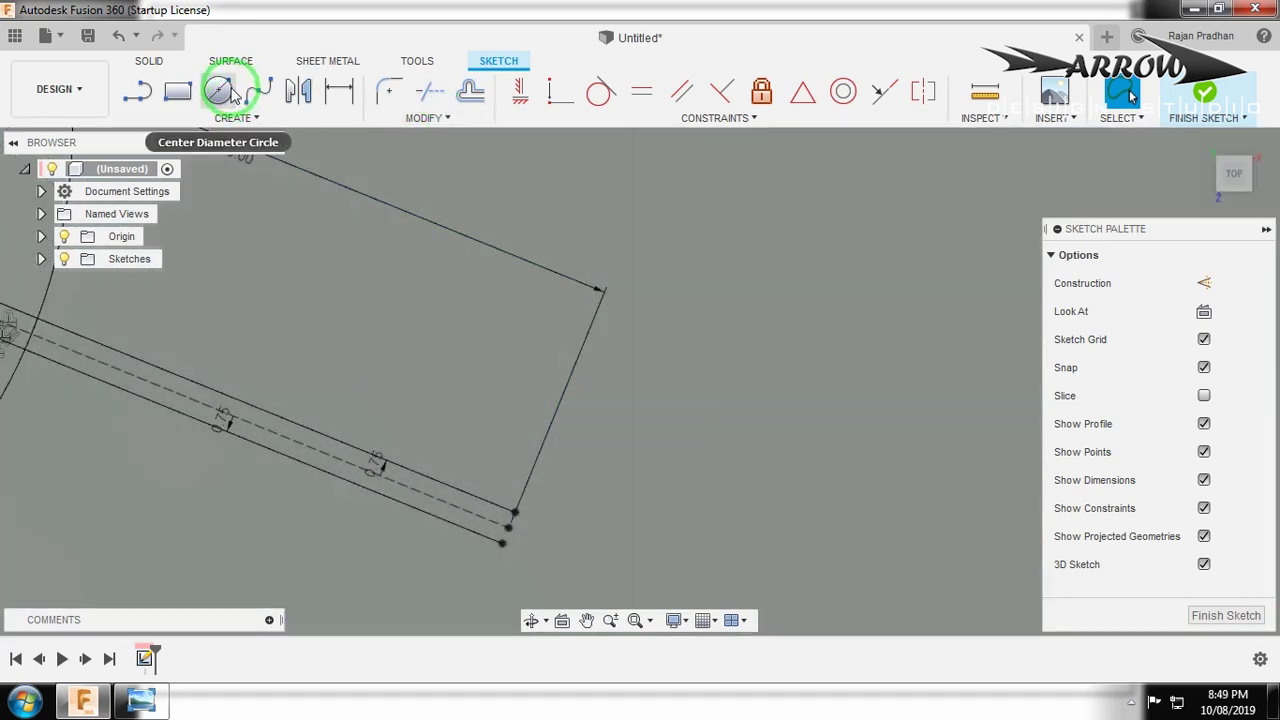
Add a Ø10 centre-diameter circle at the slot's end.
left_click(218, 90)
left_click(503, 540)
left_click(234, 118)
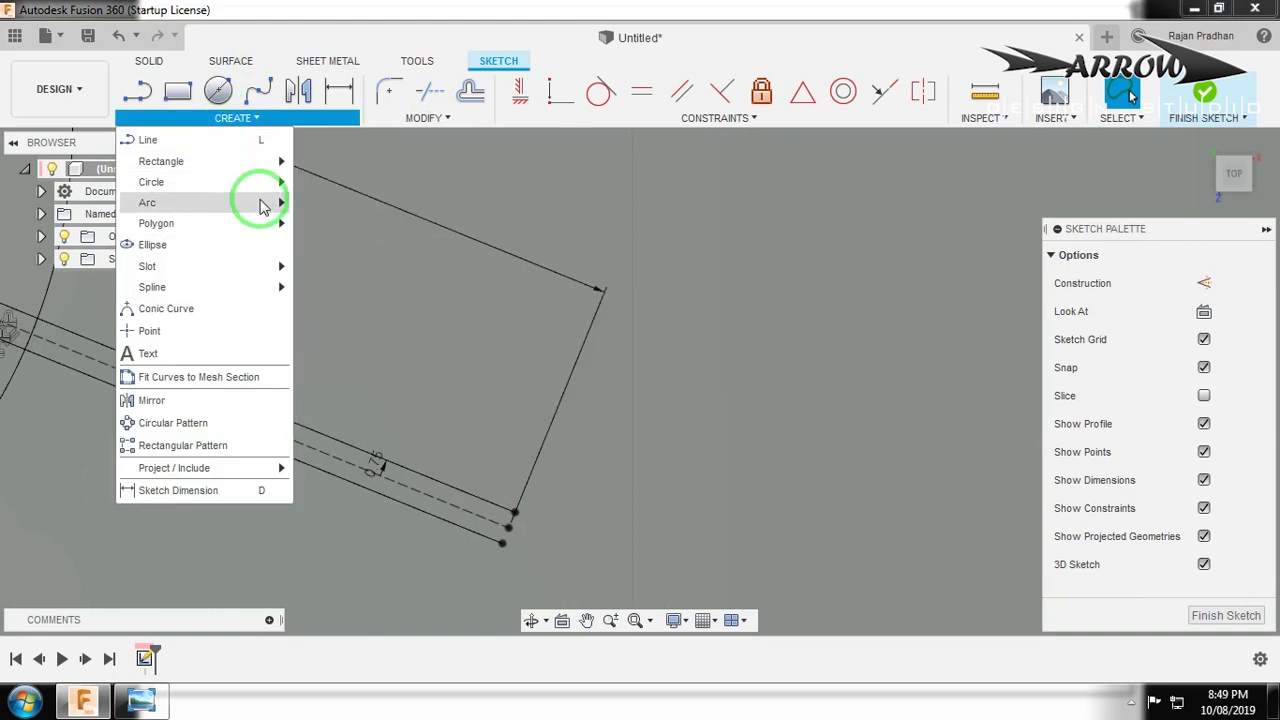
mouse_move(268, 182)
left_click(330, 186)
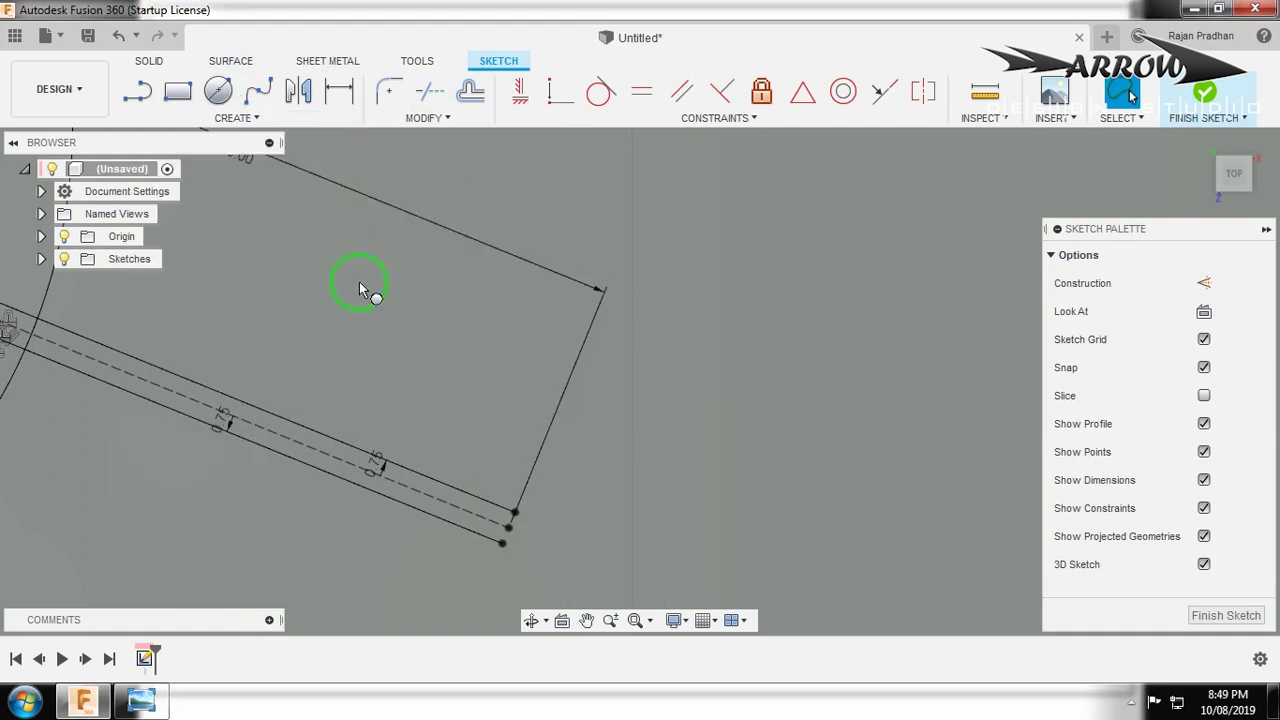
left_click(495, 517)
type("10")
key("Return")
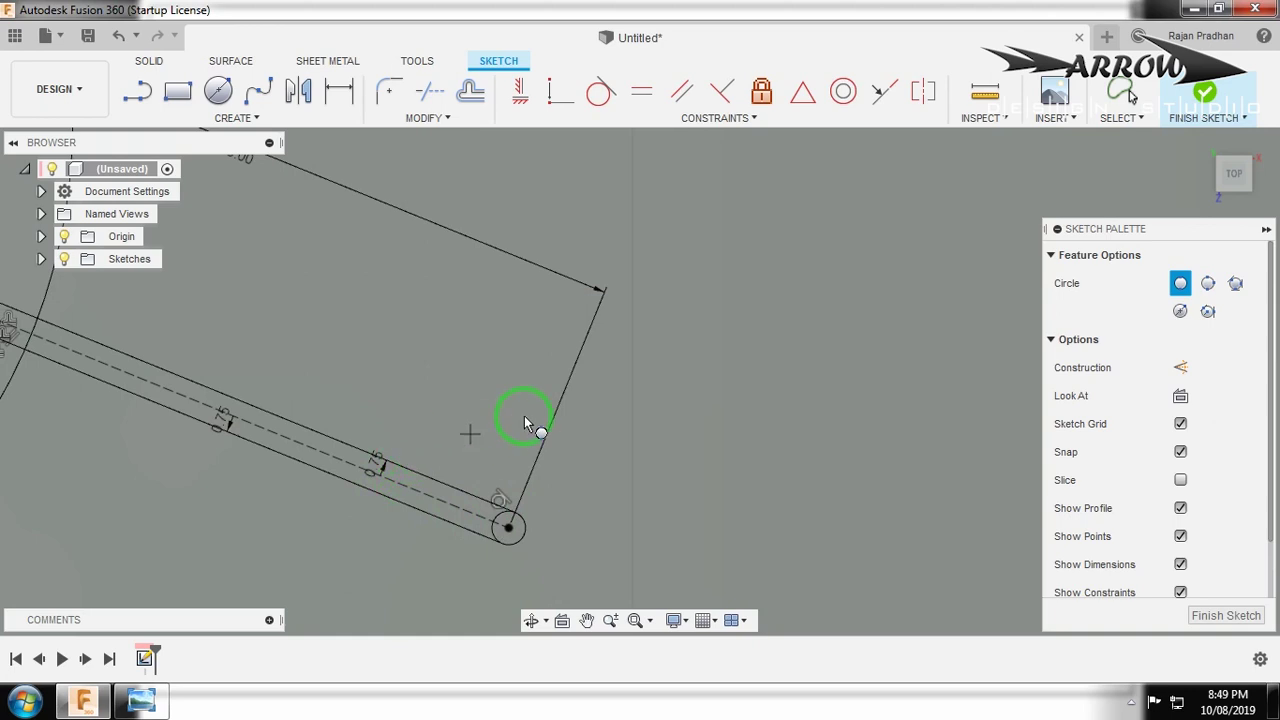
scroll(524, 416, "down", 2)
key("Escape")
scroll(520, 480, "up", 2)
Trim the inner half of the small circle and the slot edge inside the big circle.
key("t")
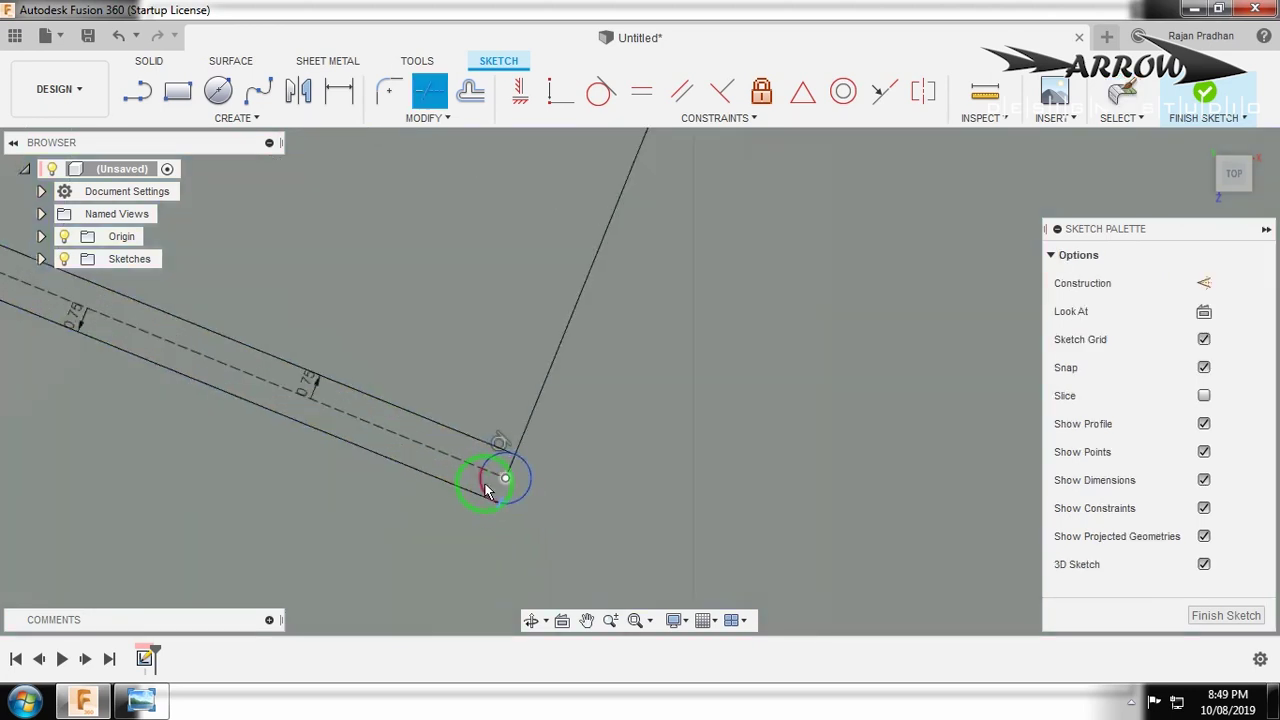
left_click(487, 488)
scroll(500, 462, "down", 3)
key("Escape")
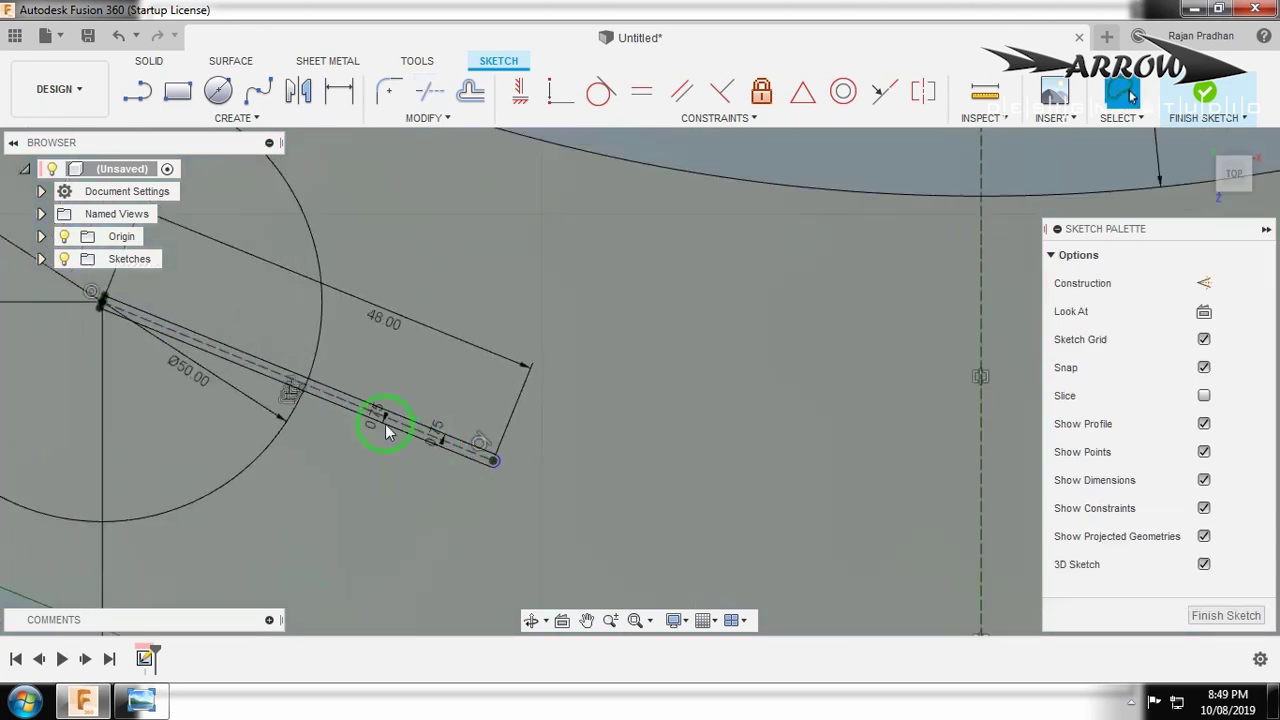
scroll(281, 388, "up", 2)
key("t")
left_click(281, 382)
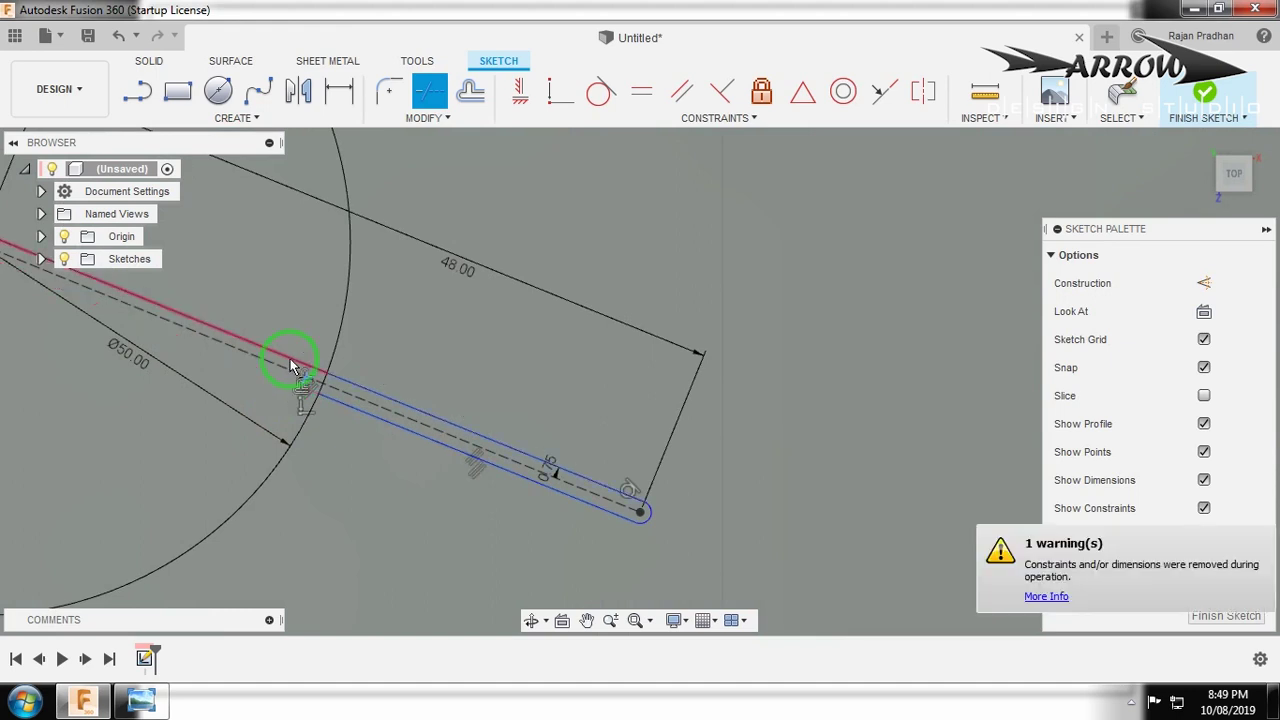
scroll(336, 385, "up", 2)
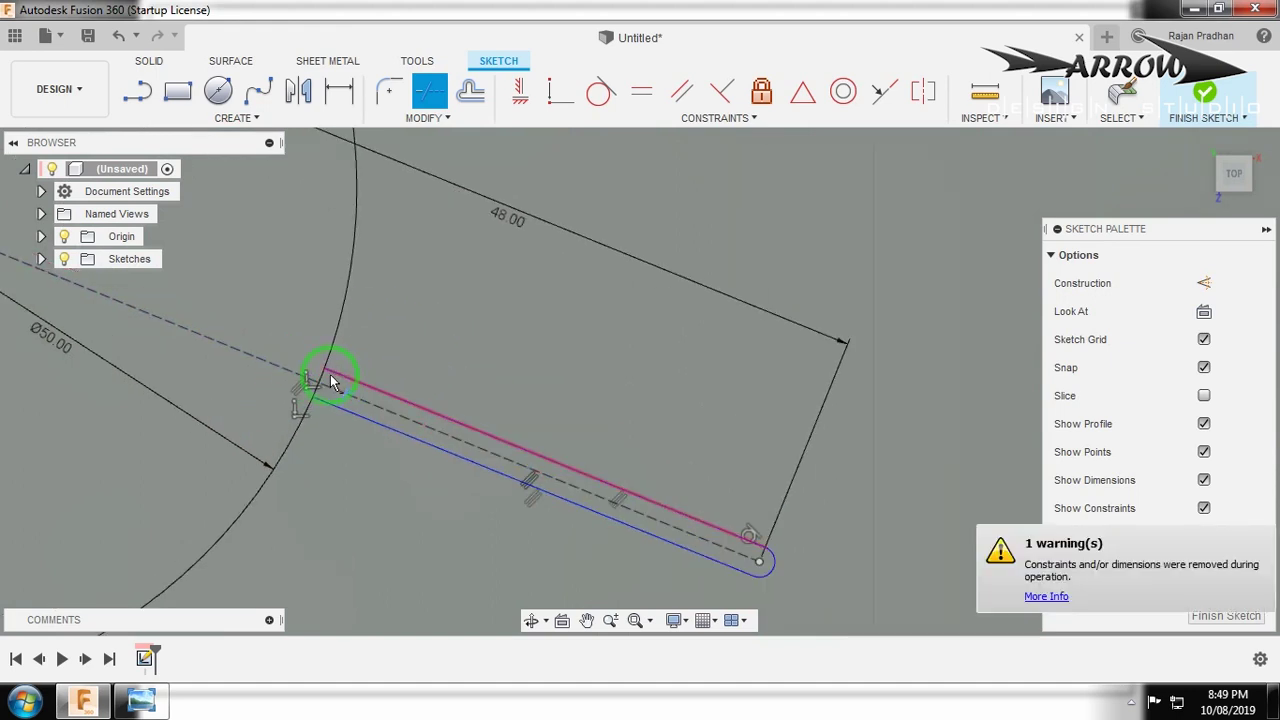
scroll(408, 393, "down", 5)
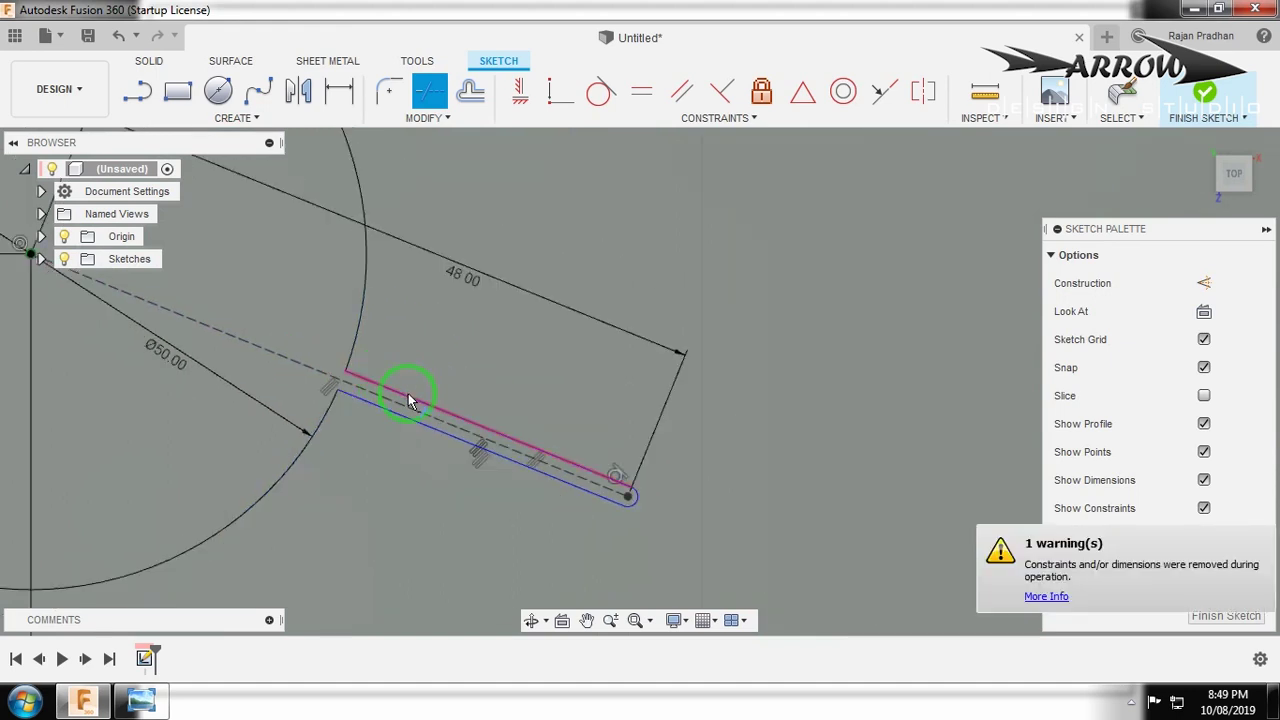
scroll(547, 456, "up", 3)
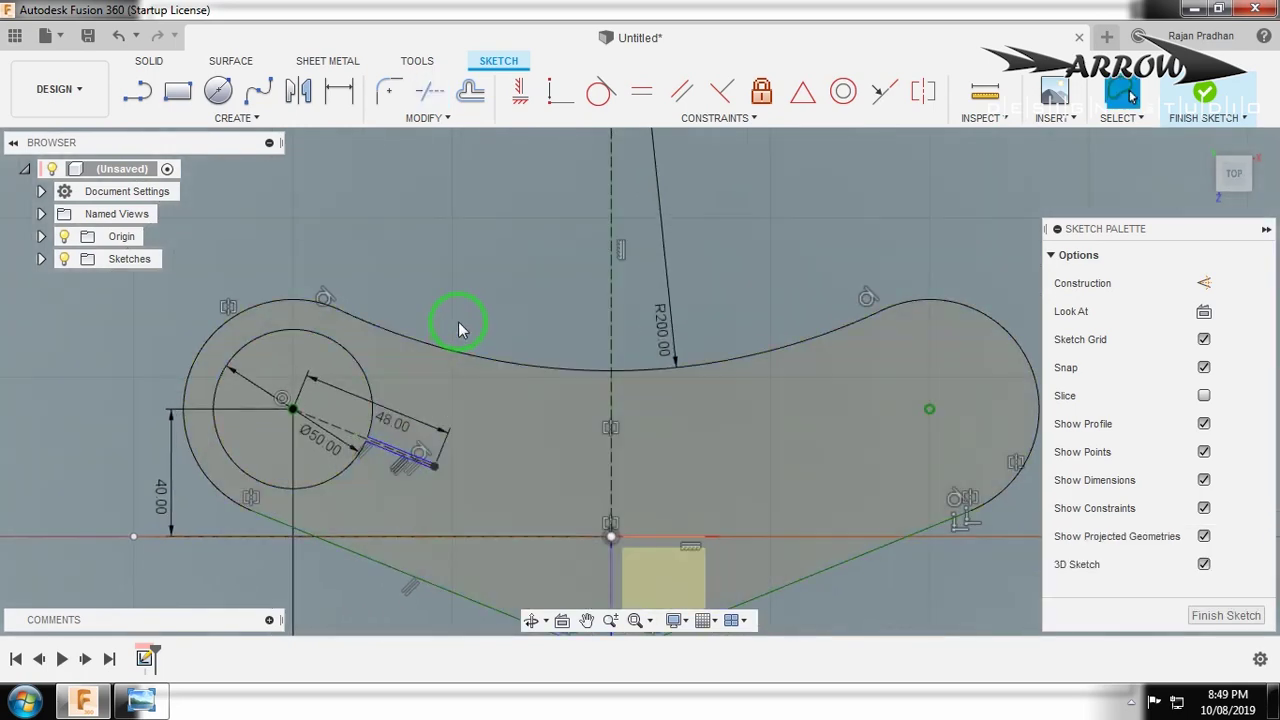
key("Escape")
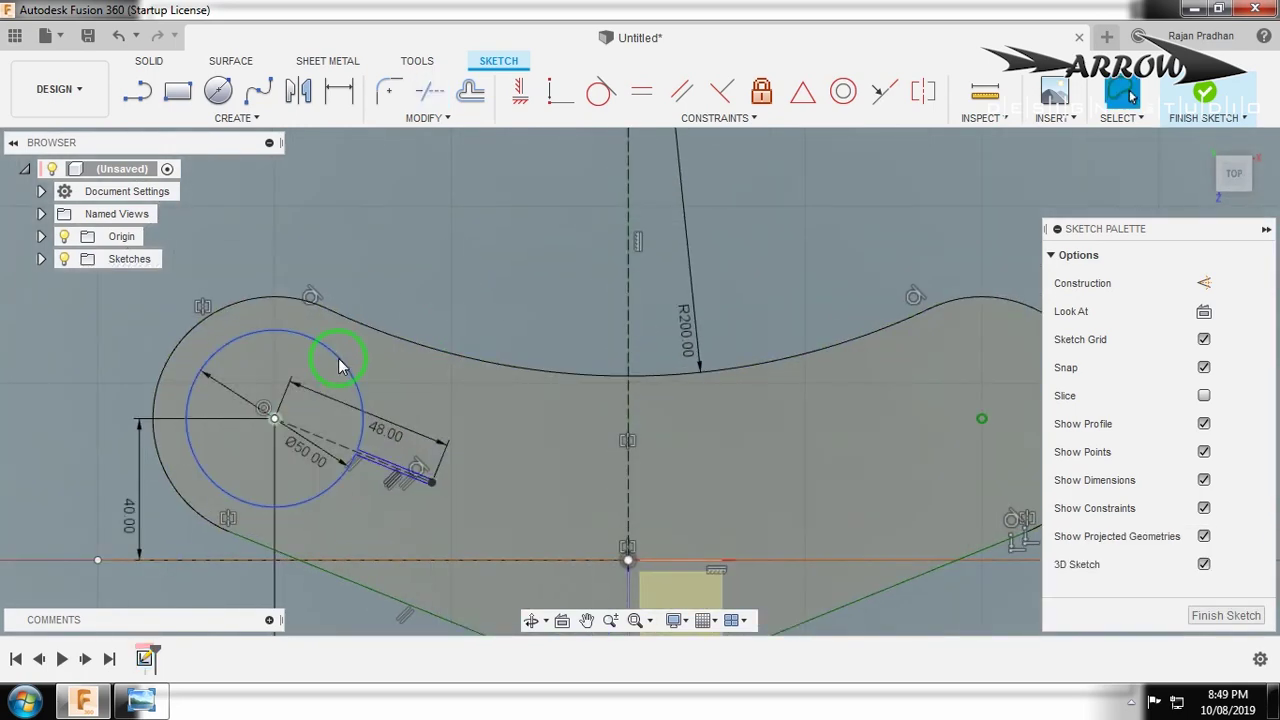
Select the left Ø50 circle together with the slot edge lines.
left_click(366, 498)
scroll(334, 441, "up", 3)
left_click(370, 416)
scroll(459, 484, "up", 2)
scroll(306, 430, "down", 5)
Mirror the selected circle and slot across the vertical centre line.
left_click(299, 96)
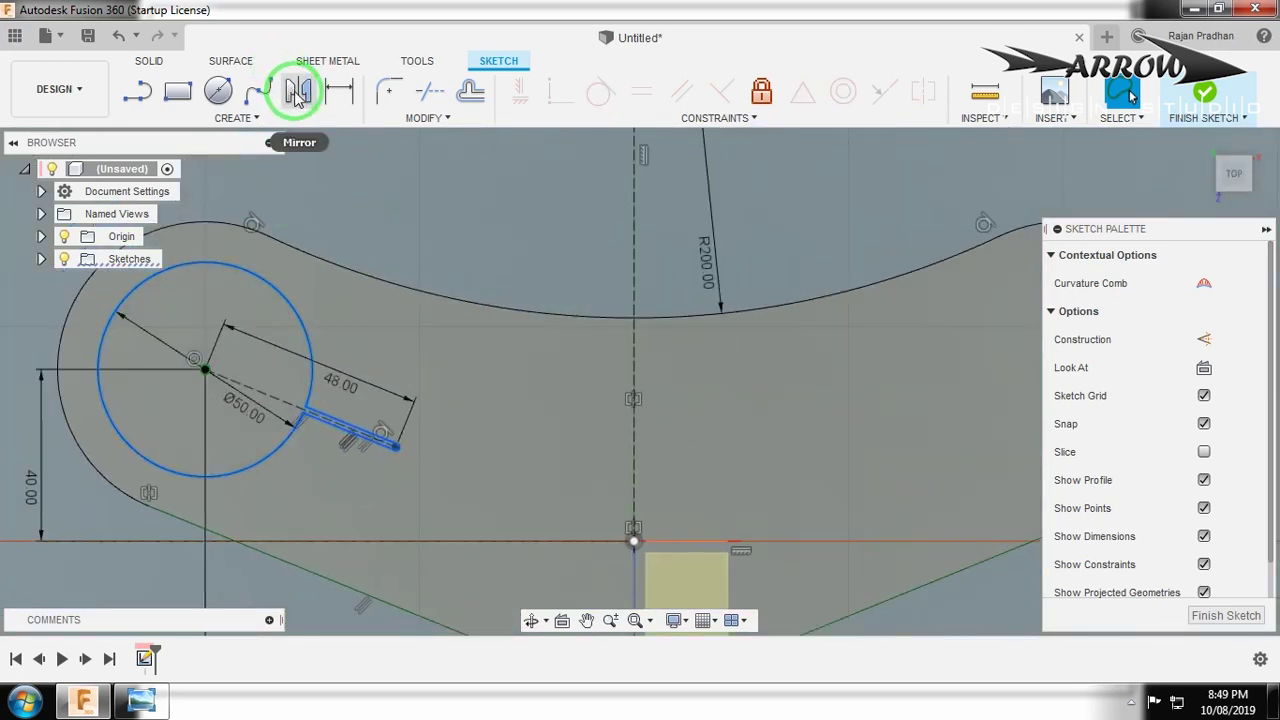
left_click(636, 280)
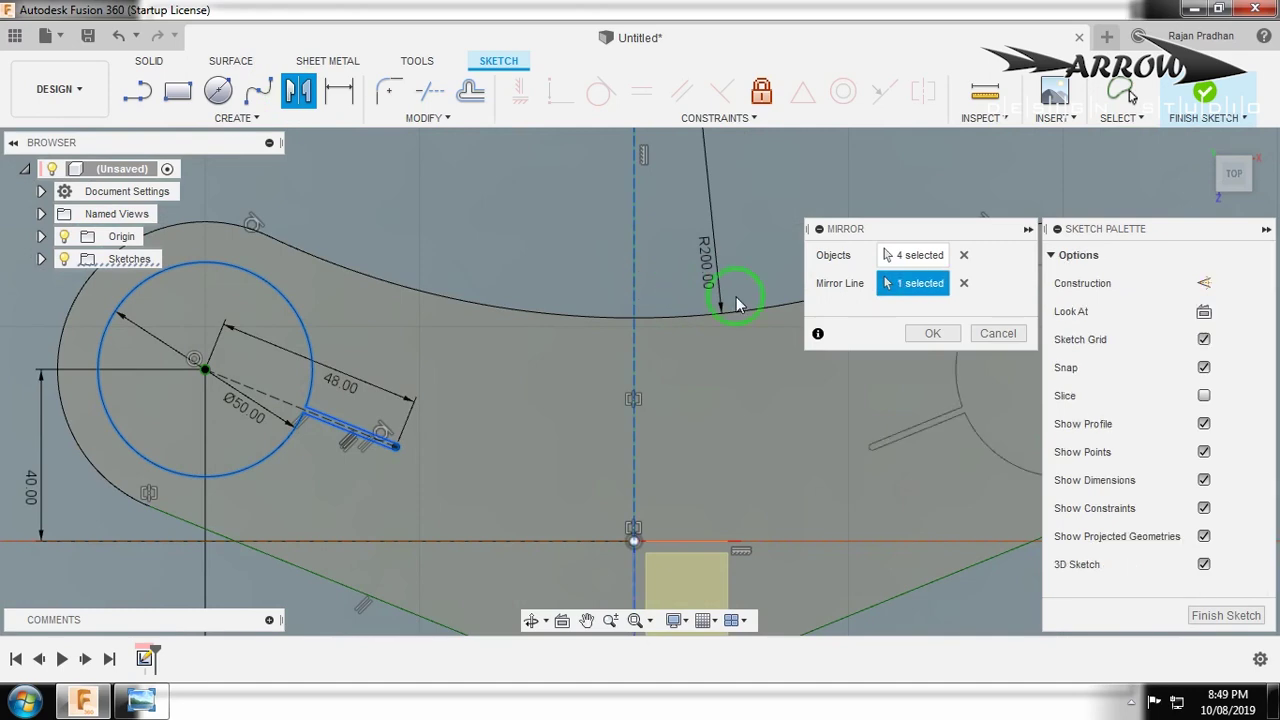
left_click(932, 333)
scroll(610, 362, "down", 2)
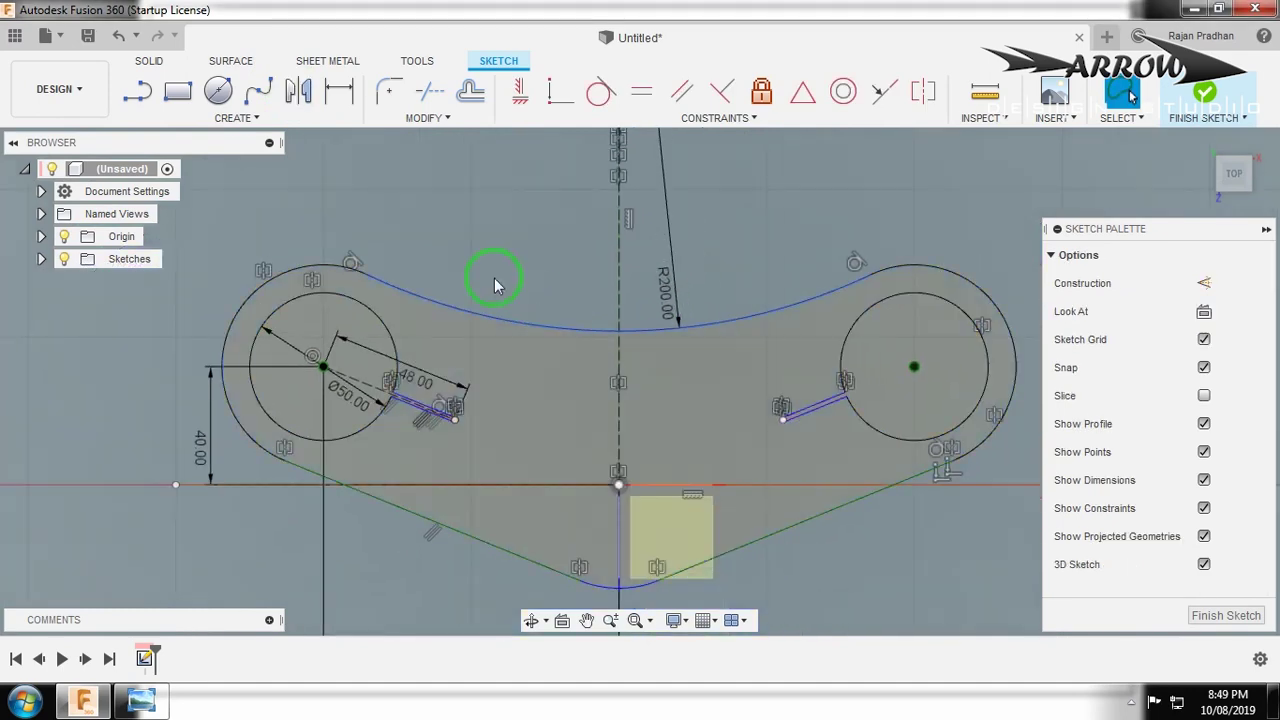
Select the left bore profile and compare the sketch with the reference drawing.
left_click(337, 314)
key("alt+Tab")
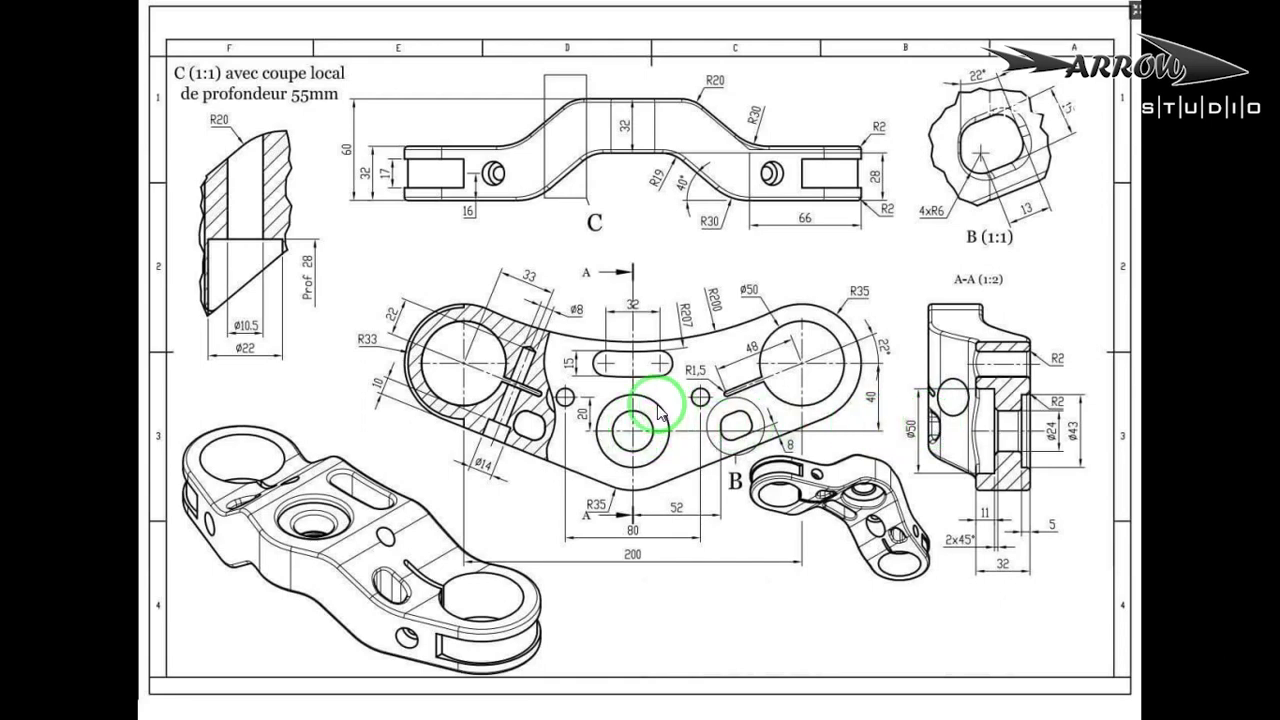
key("alt+Tab")
key("alt+Tab")
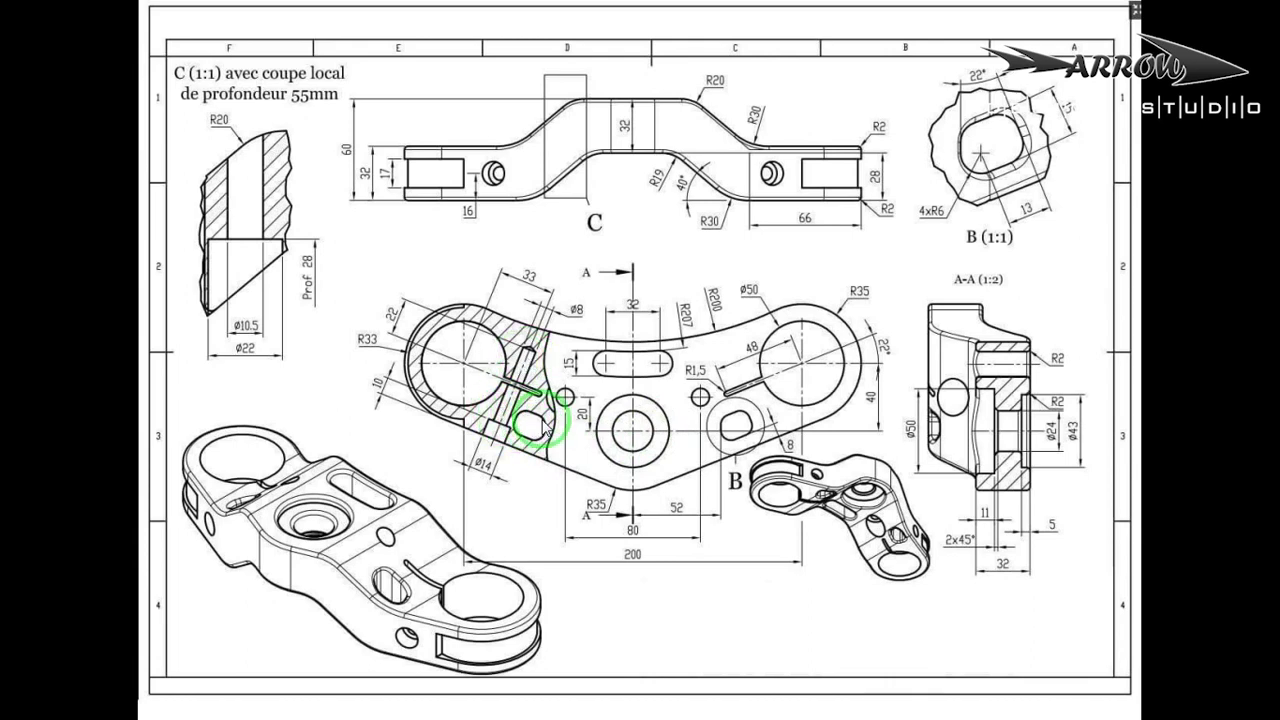
key("alt+Tab")
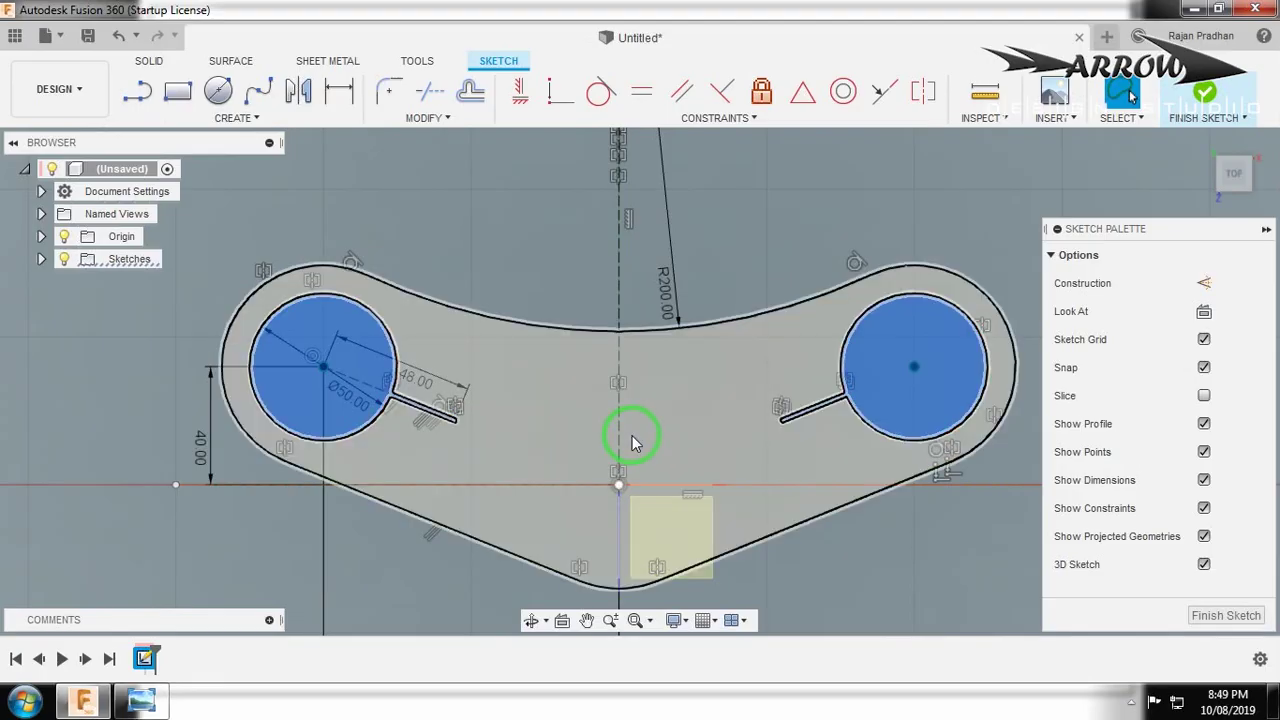
Draw a Ø24 circle at the sketch origin, checking the reference drawing for its size.
key("c")
key("alt+Tab")
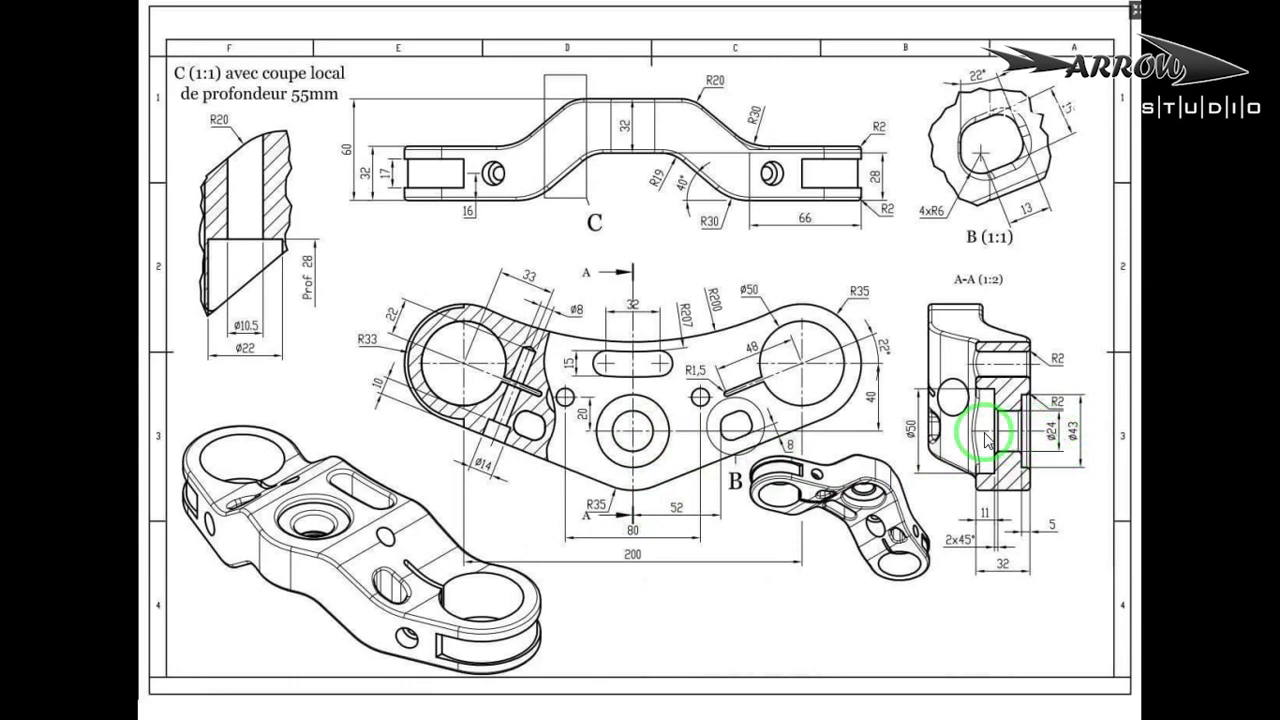
key("alt+Tab")
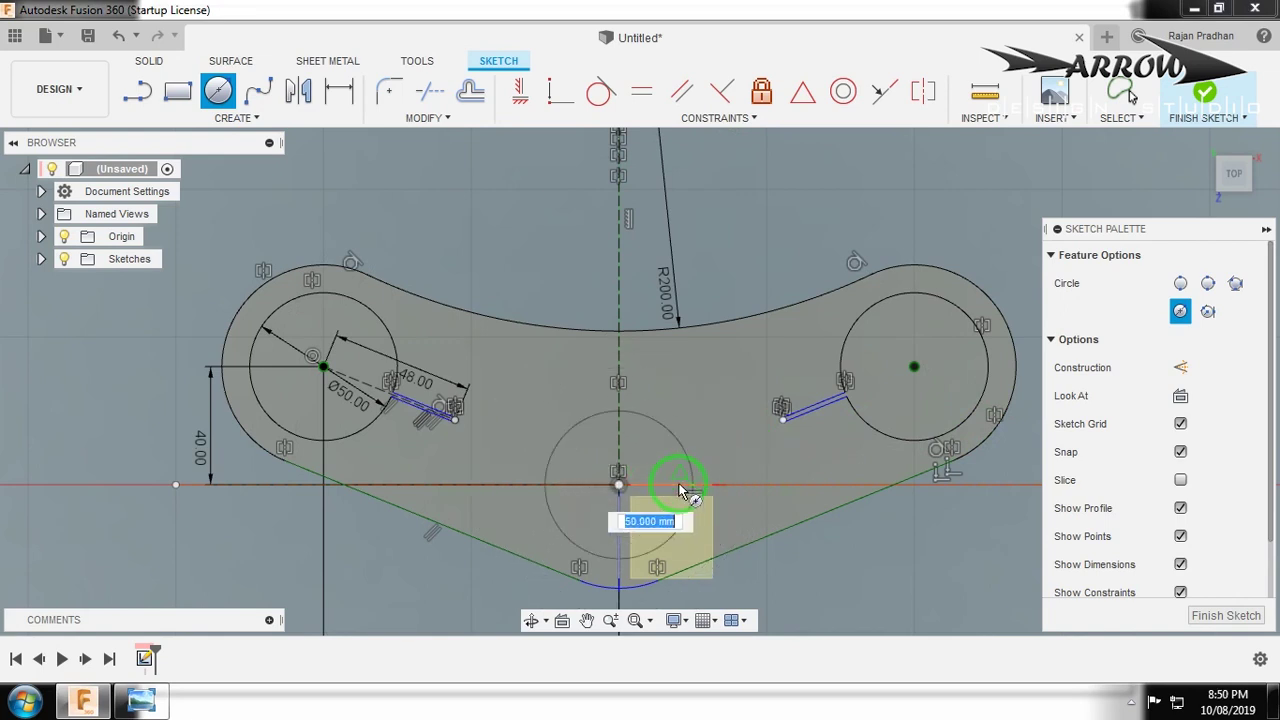
key("Return")
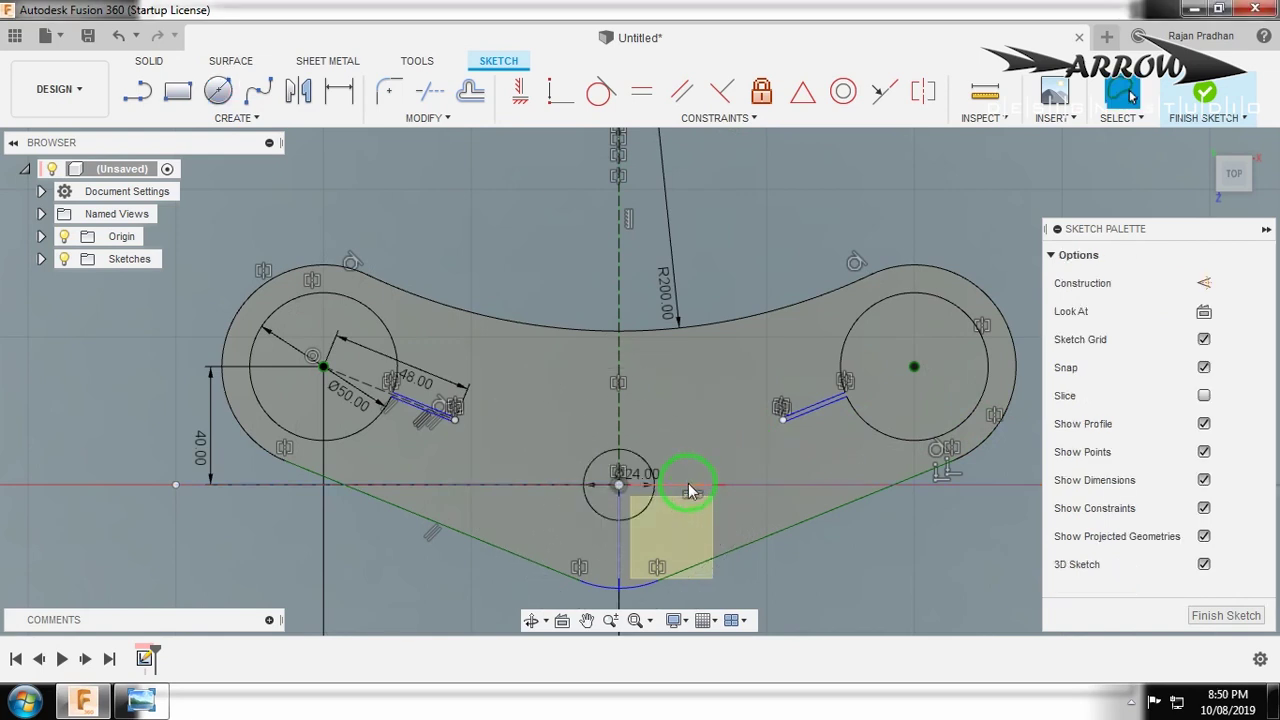
key("alt+Tab")
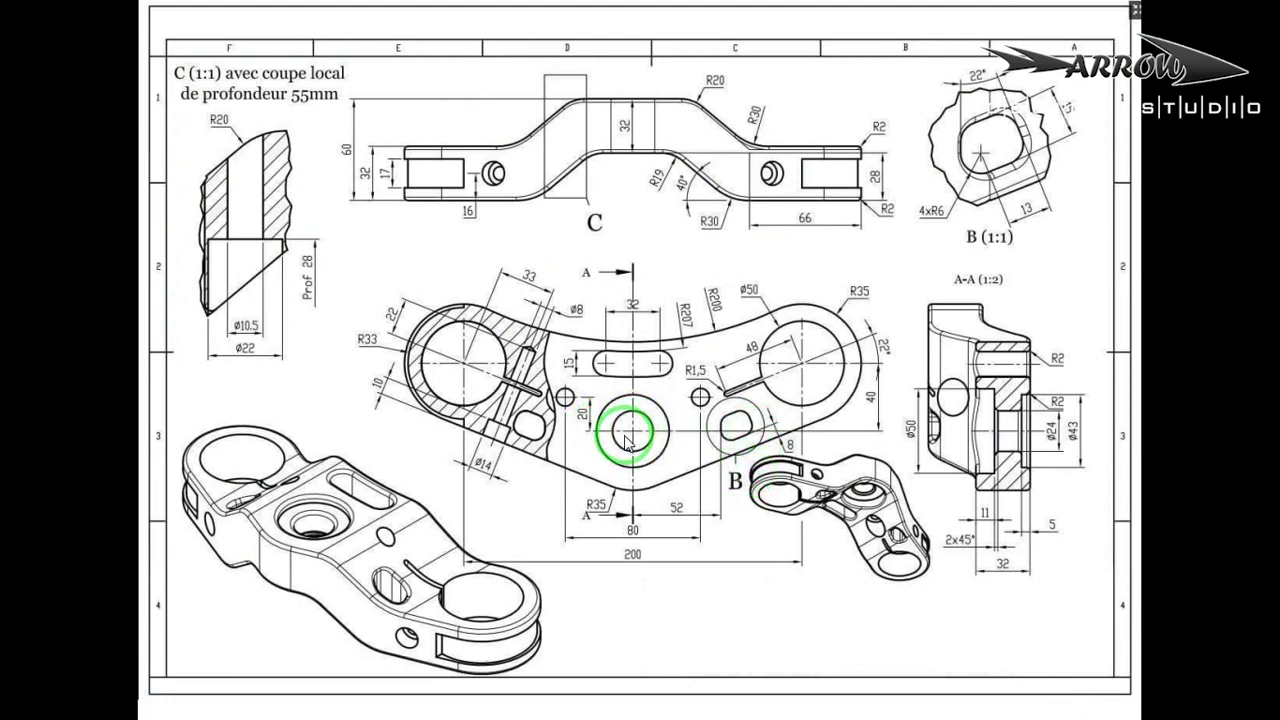
key("alt+Tab")
Offset the top R200 arc by 3.5 mm after checking the reference drawing.
left_click(655, 333)
key("o")
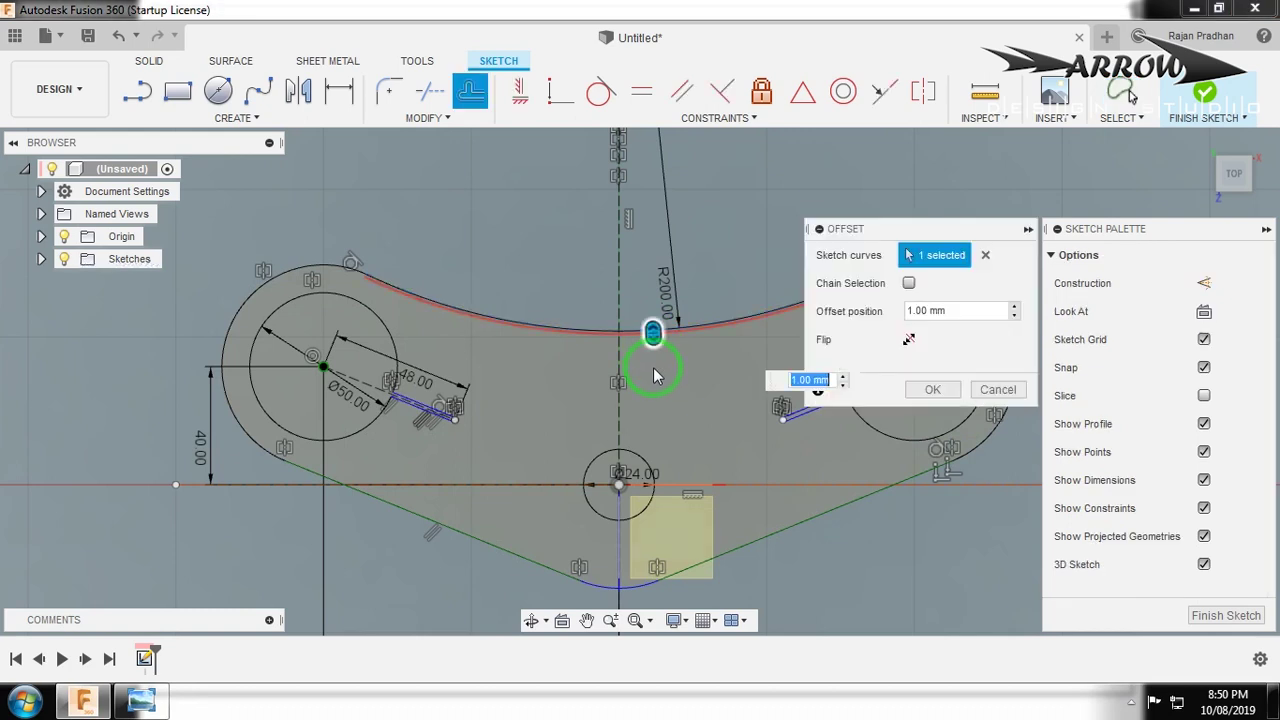
type("7")
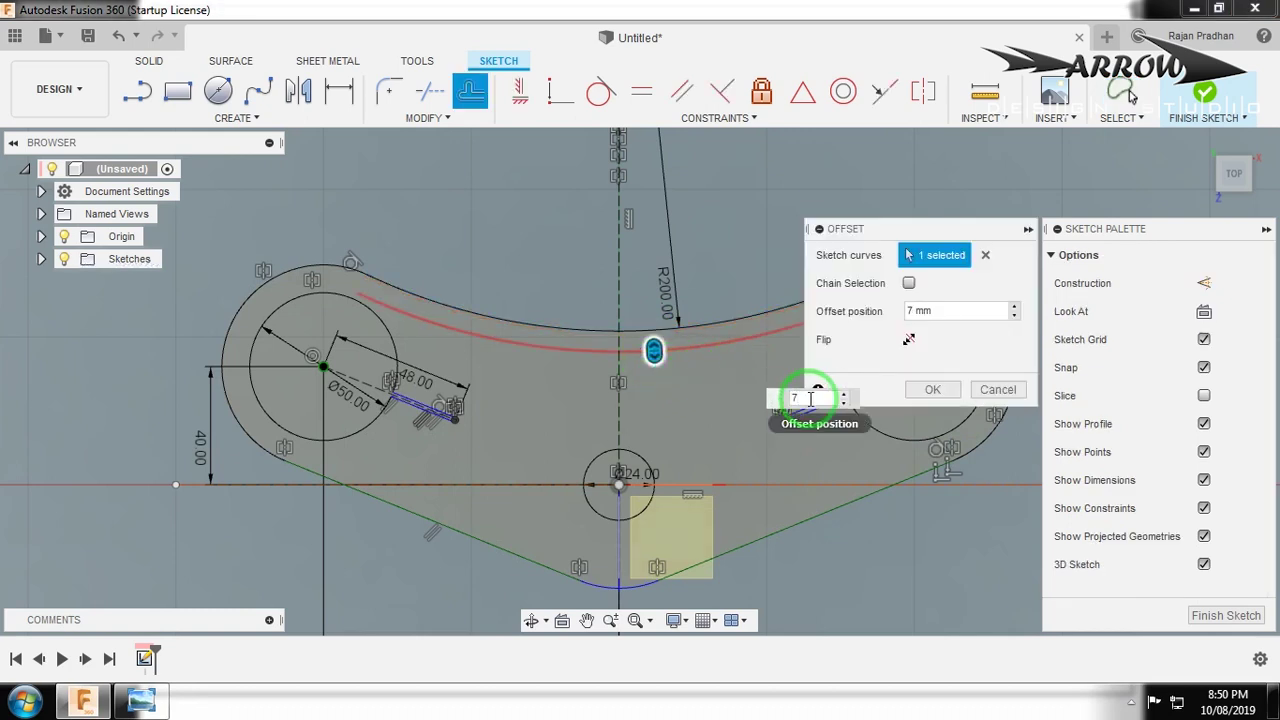
key("alt+Tab")
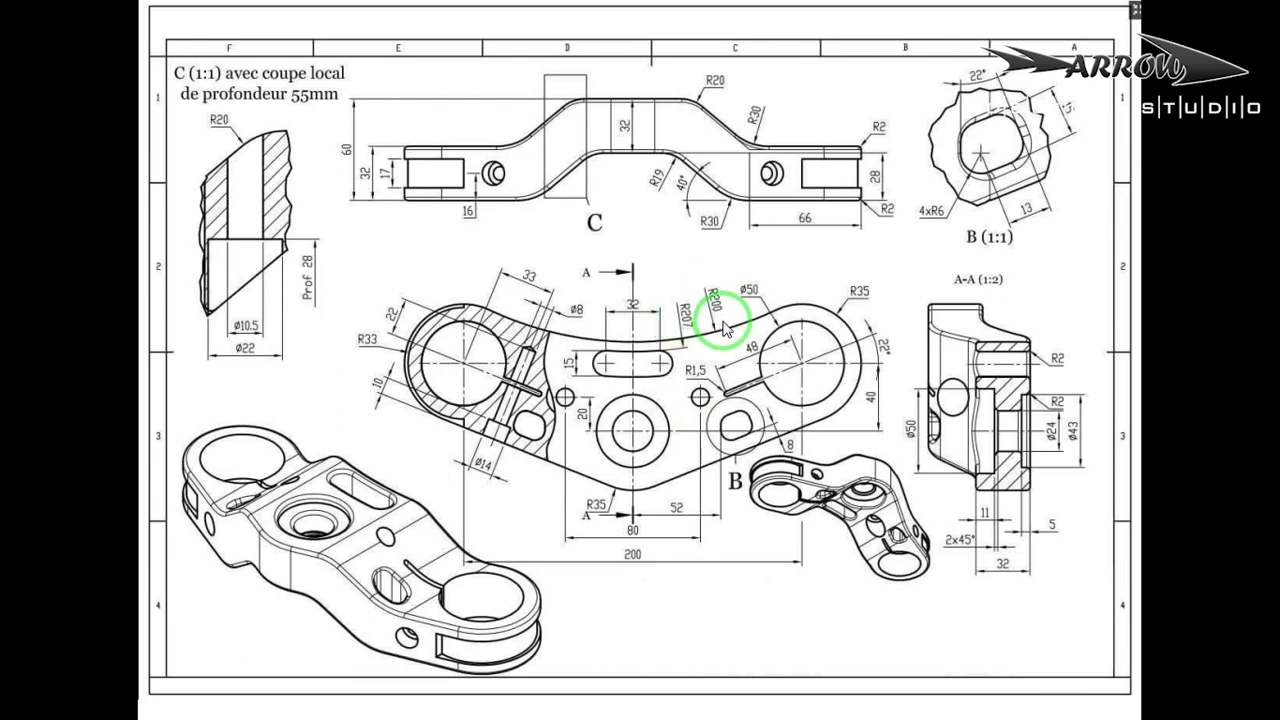
key("alt+Tab")
left_click(951, 311)
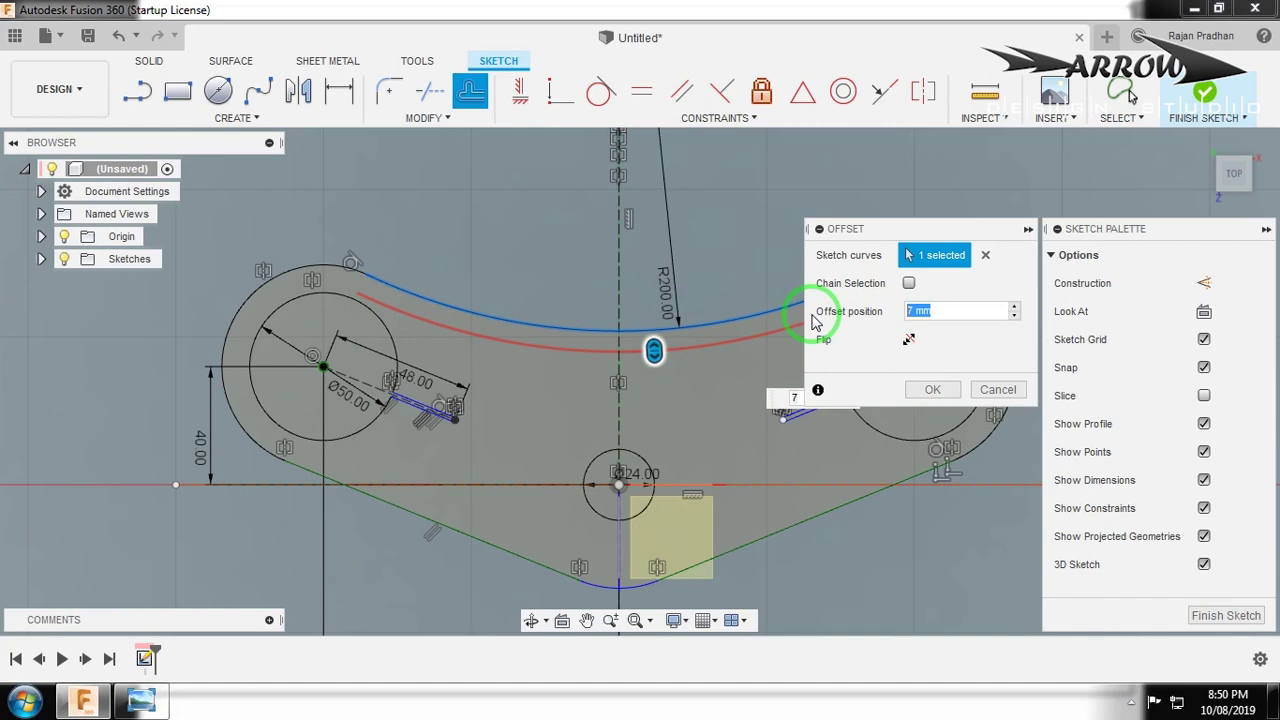
type("3.5")
key("Return")
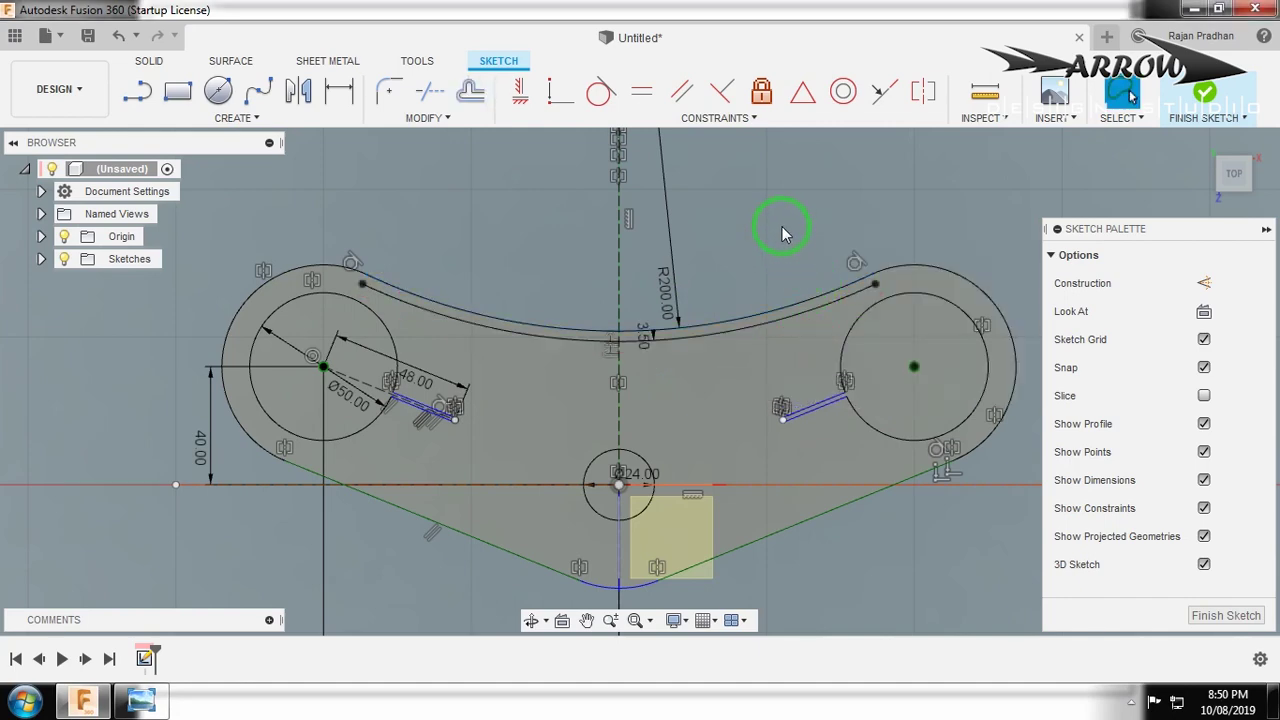
key("alt+Tab")
key("alt+Tab")
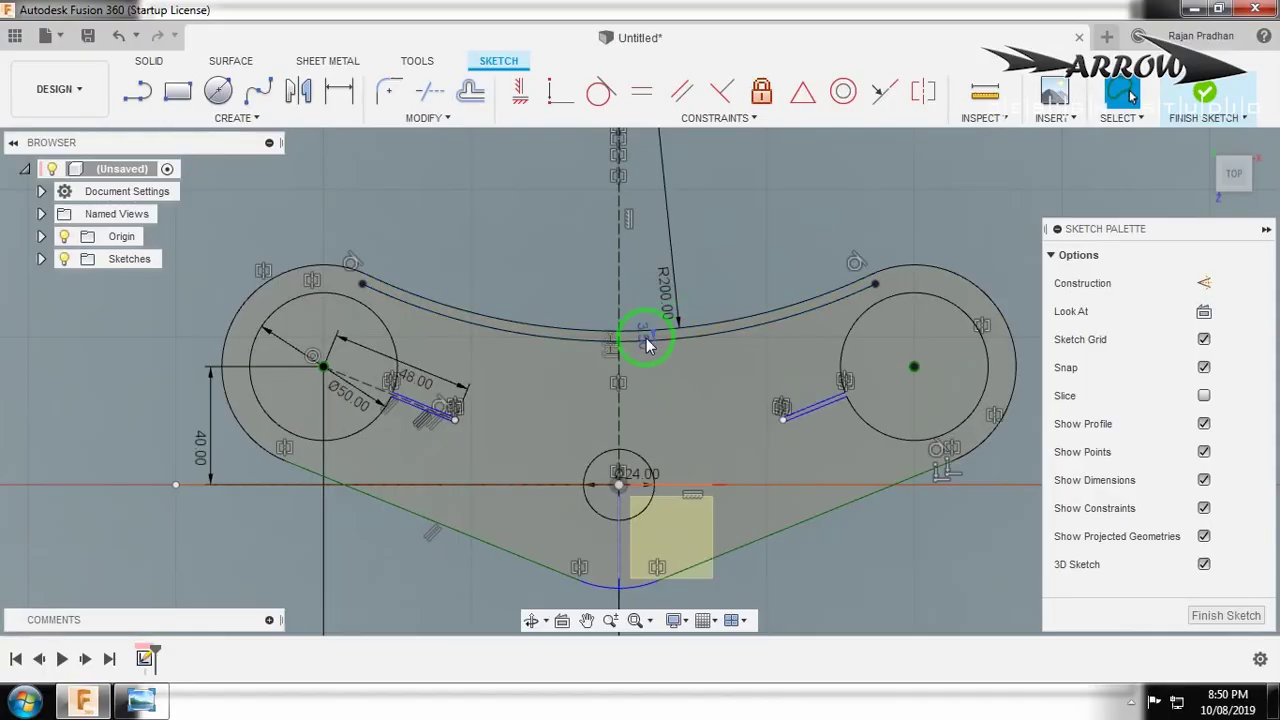
Change the offset arc's distance dimension to 7 mm.
left_click(646, 344)
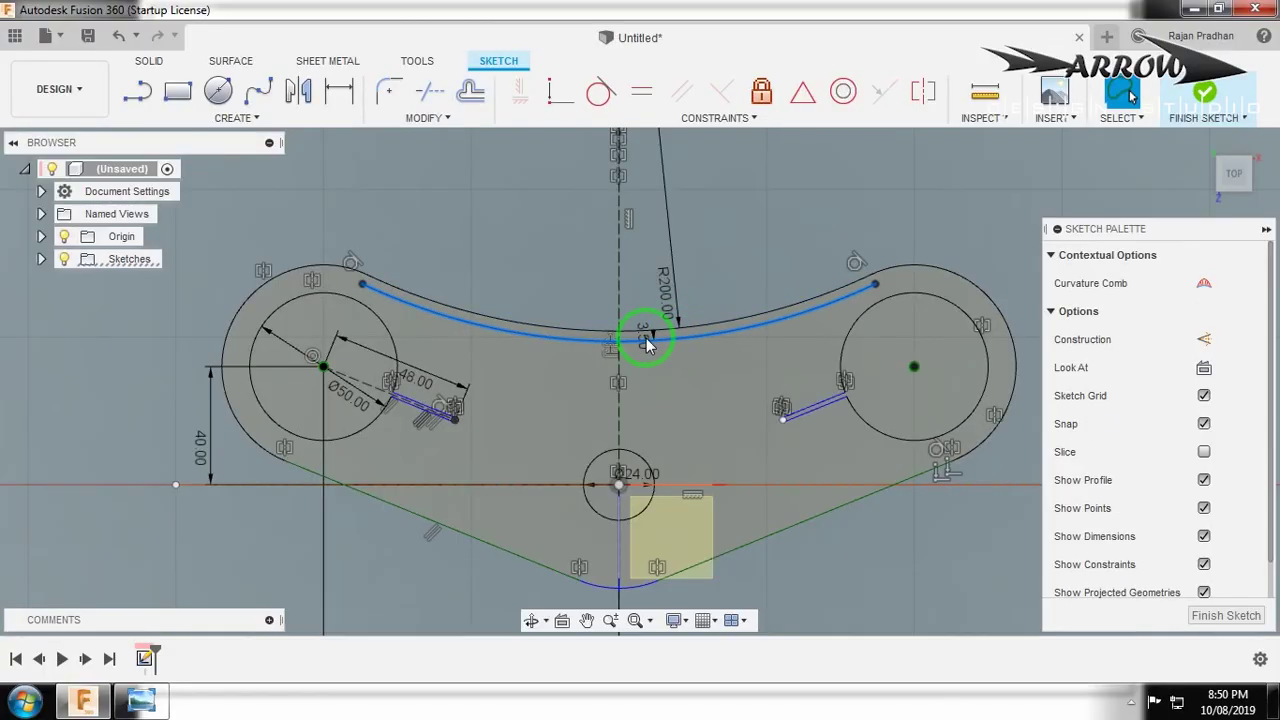
double_click(646, 330)
key("Escape")
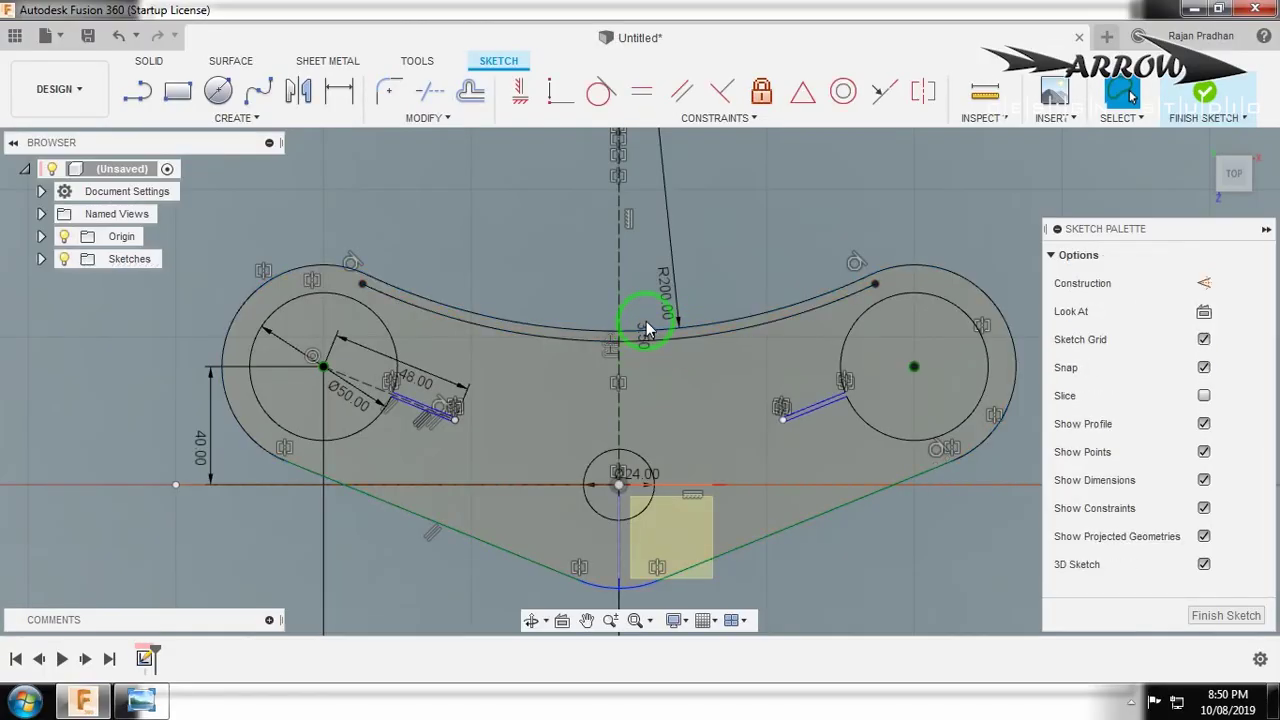
double_click(646, 333)
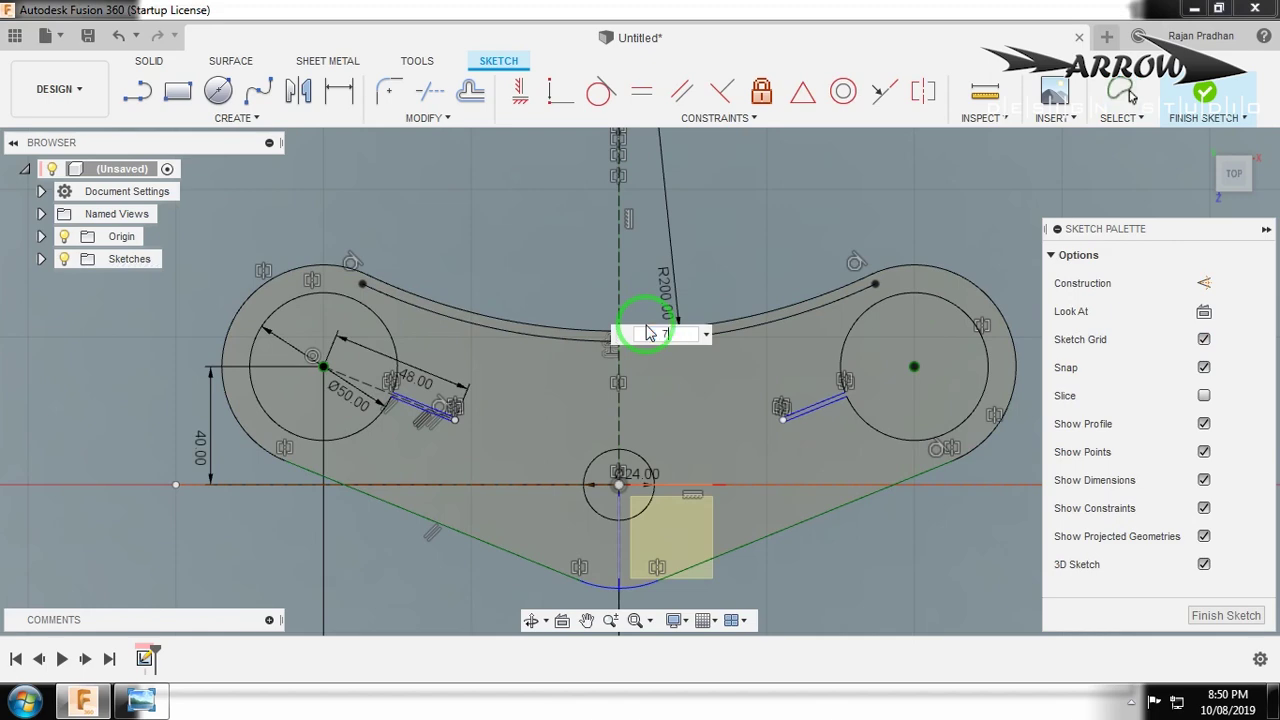
type("7")
key("Return")
Convert the 7 mm offset arc to construction geometry.
left_click(670, 350)
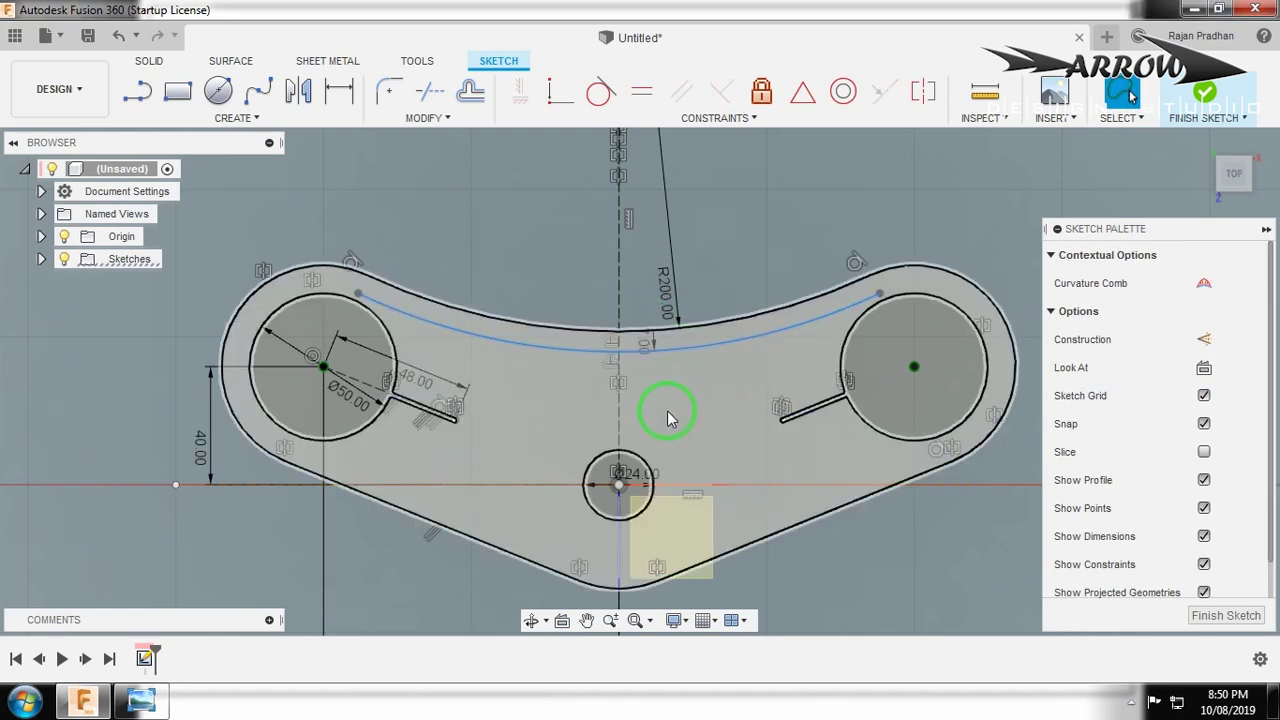
key("o")
left_click(1000, 361)
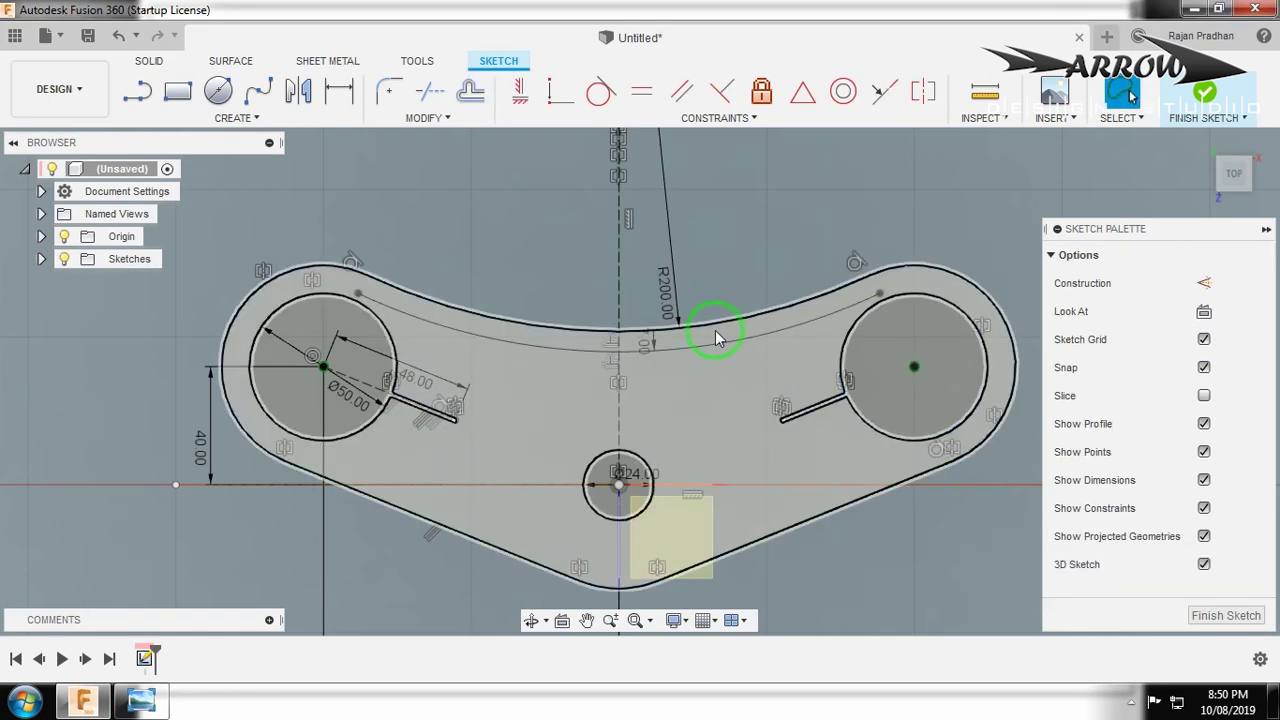
left_click(714, 345)
left_click(1206, 340)
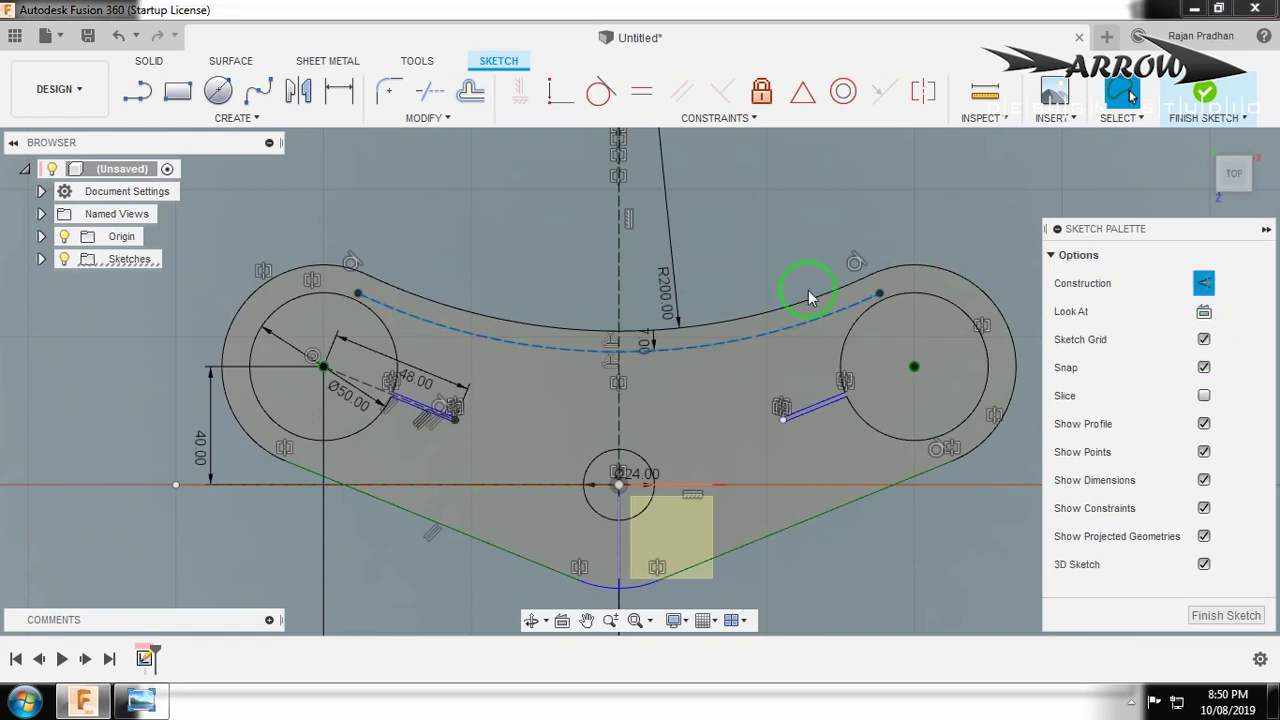
Offset the top outer arc by 12 mm.
key("o")
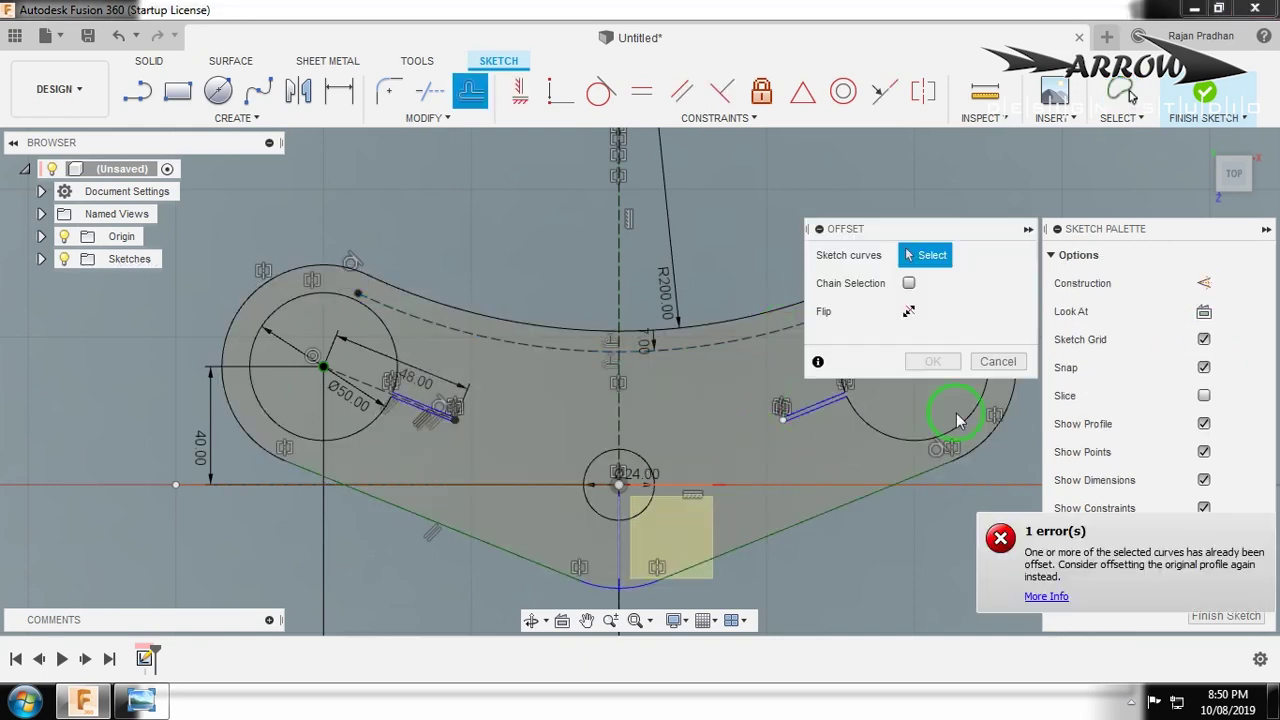
left_click(997, 360)
left_click(737, 341)
left_click(740, 318)
key("o")
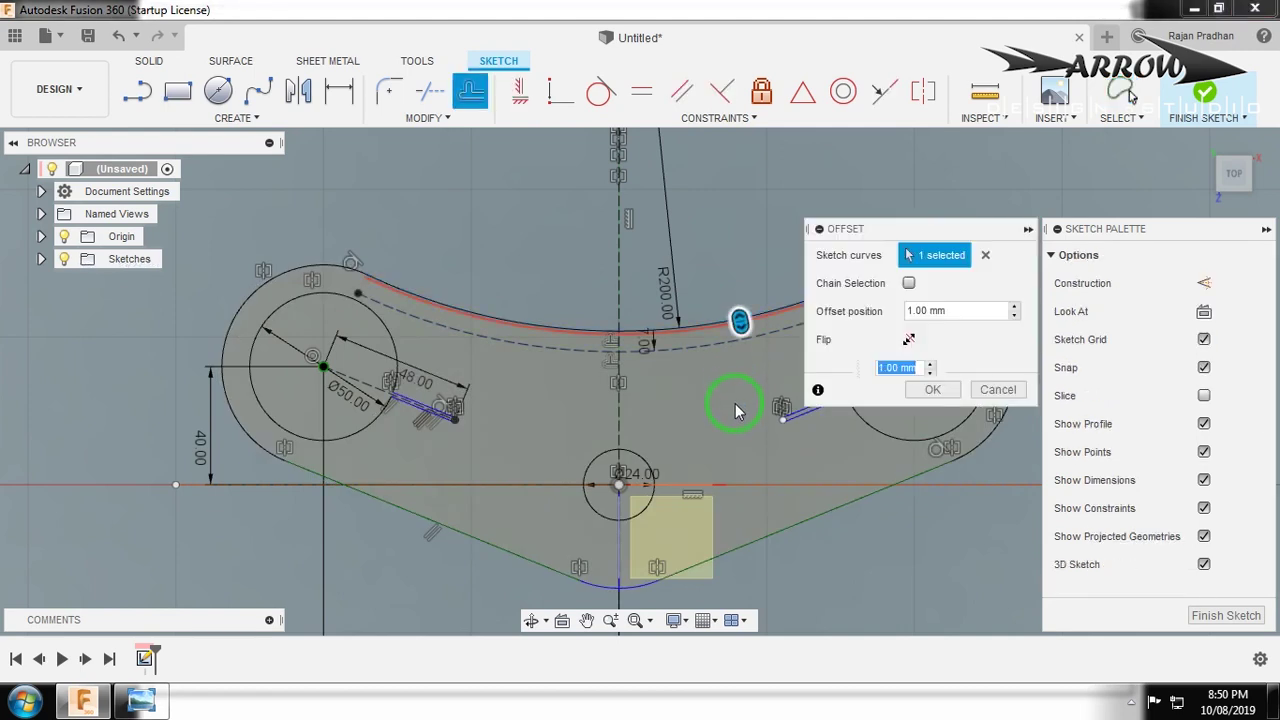
type("12")
key("Return")
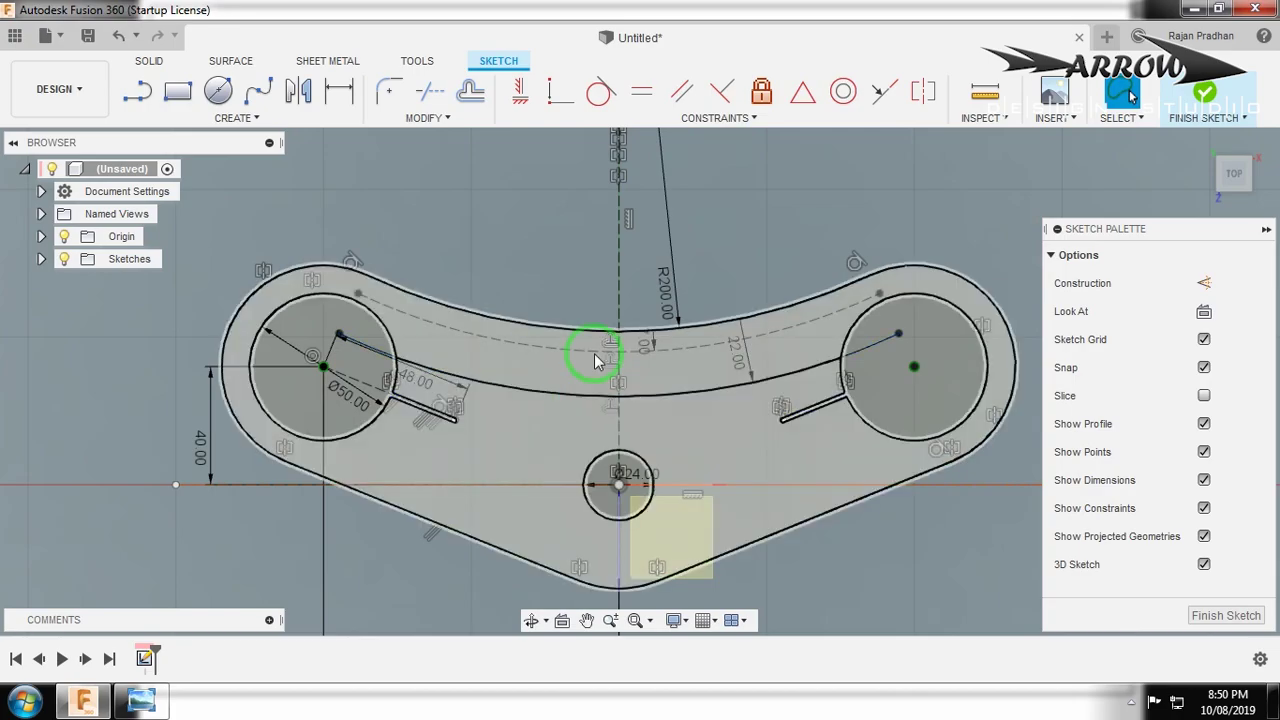
Offset the centre line 16 mm and make it and the lower arc construction geometry.
key("alt+Tab")
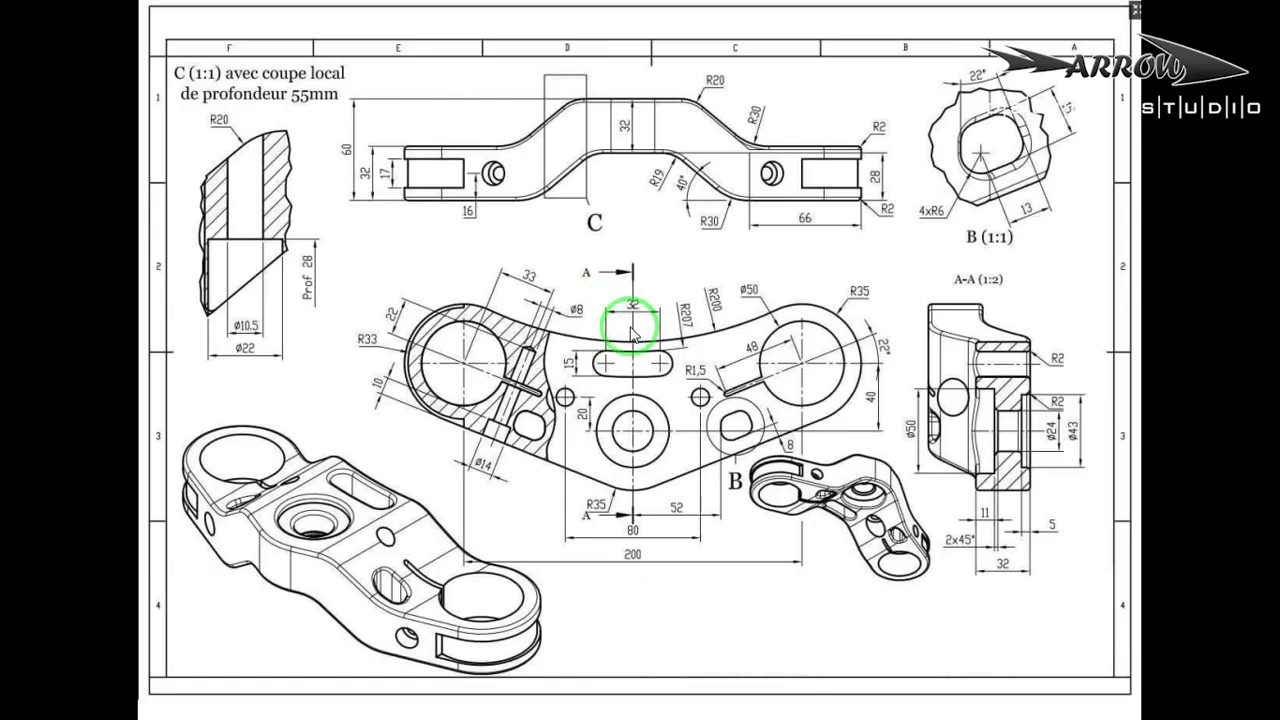
key("alt+Tab")
type("o16")
key("Return")
left_click(573, 357)
left_click(591, 395)
left_click(1222, 332)
left_click(575, 276)
Mirror the 16 mm offset line across the vertical centre line.
left_click(298, 90)
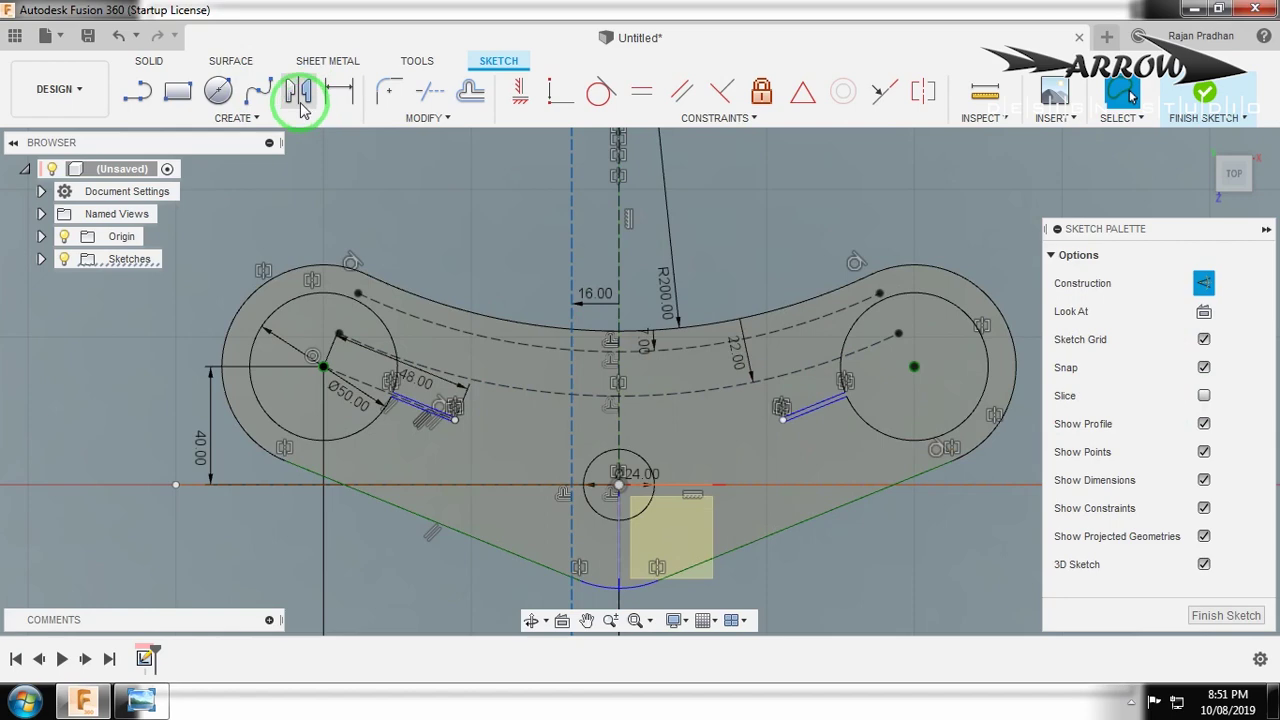
left_click(905, 283)
left_click(683, 283)
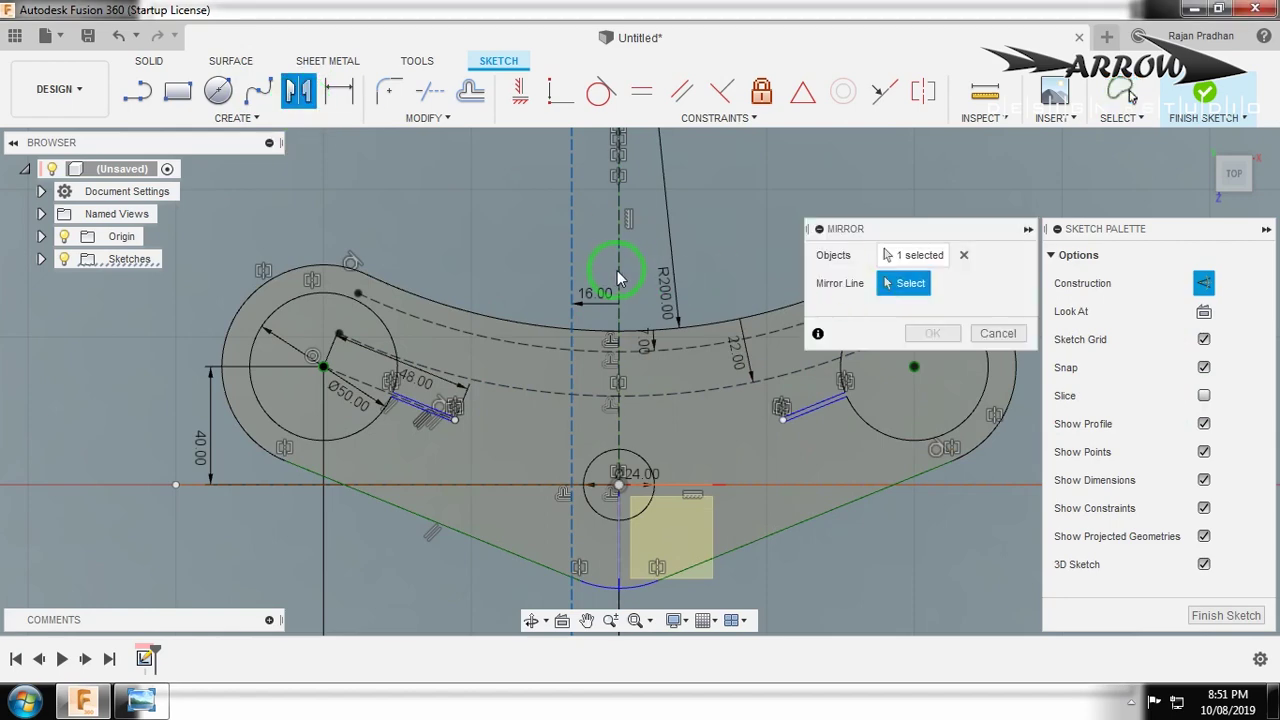
left_click(618, 278)
left_click(932, 333)
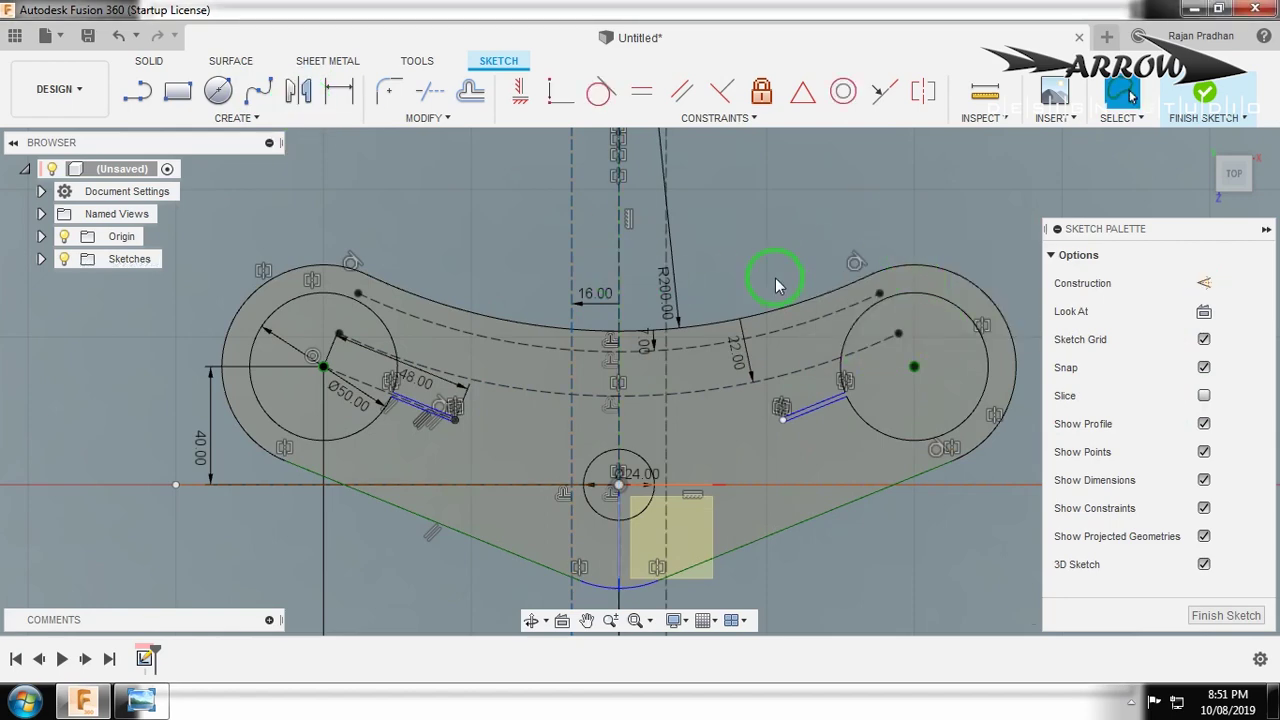
scroll(543, 268, "up", 5)
scroll(543, 268, "down", 2)
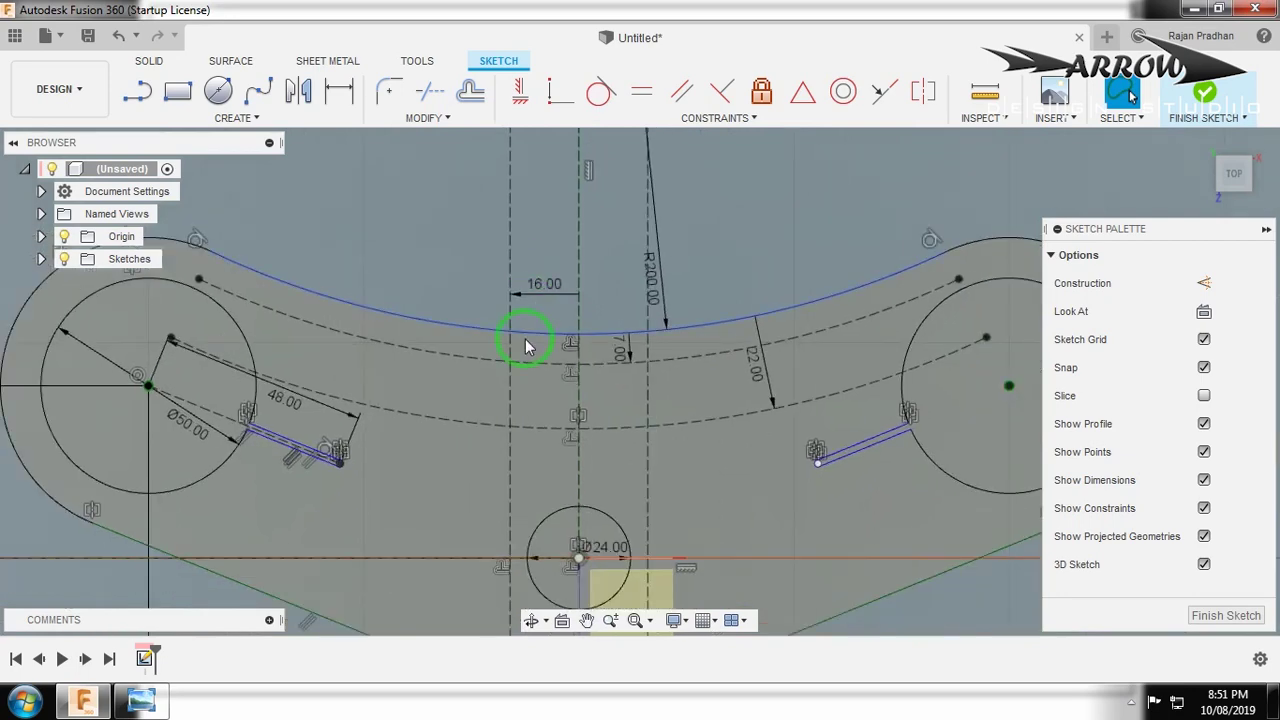
Add a 14.5 mm construction offset of the top arc and centre a circle on its left intersection.
left_click(540, 334)
key("o")
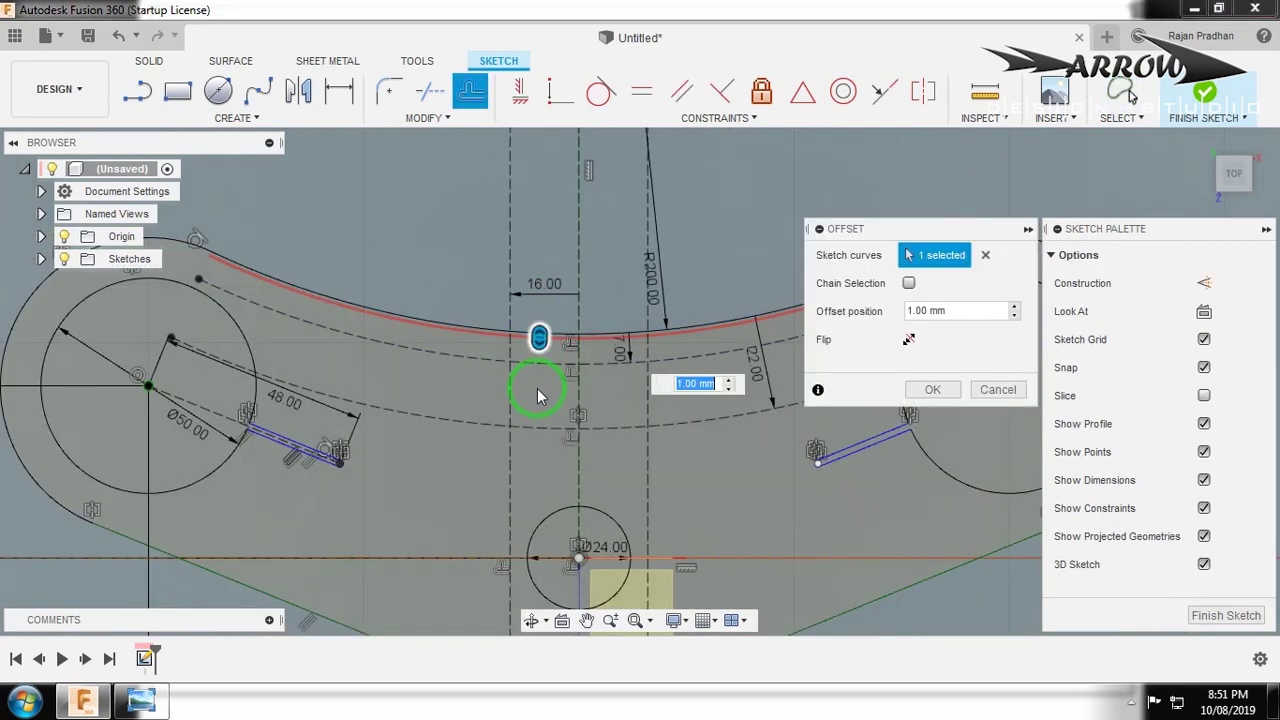
type("14.5")
key("Return")
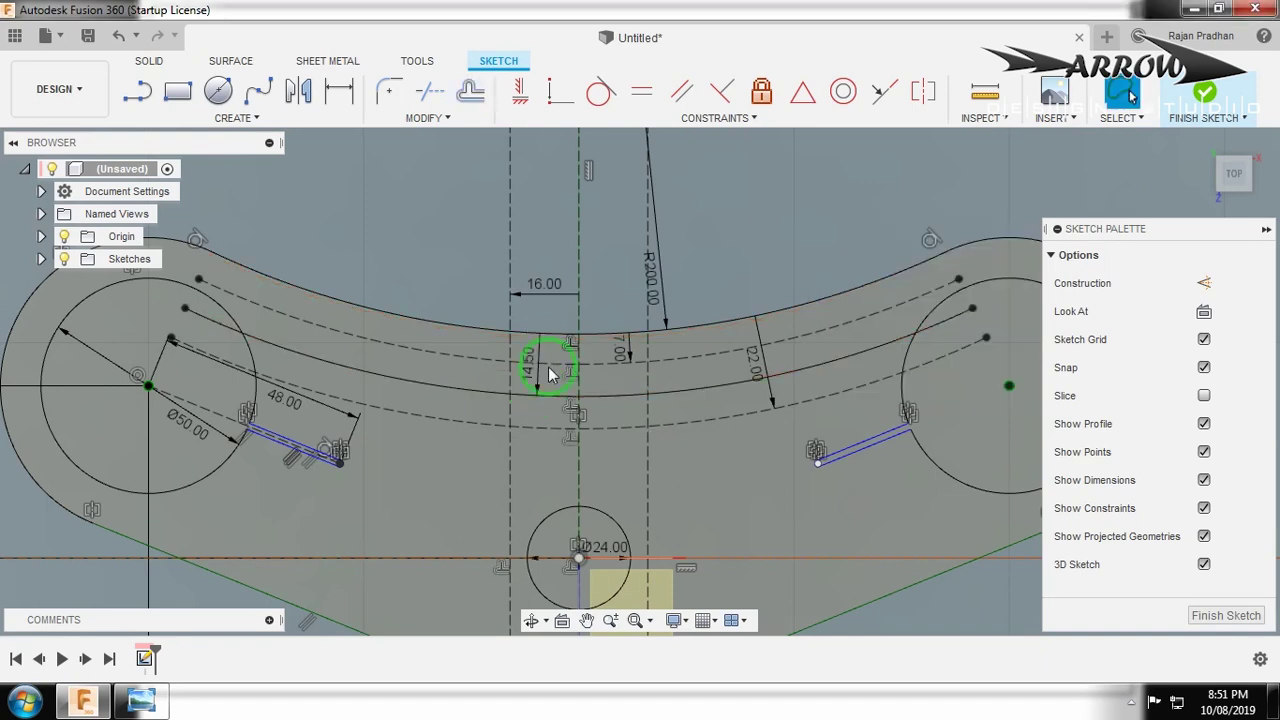
scroll(543, 333, "up", 2)
left_click(506, 429)
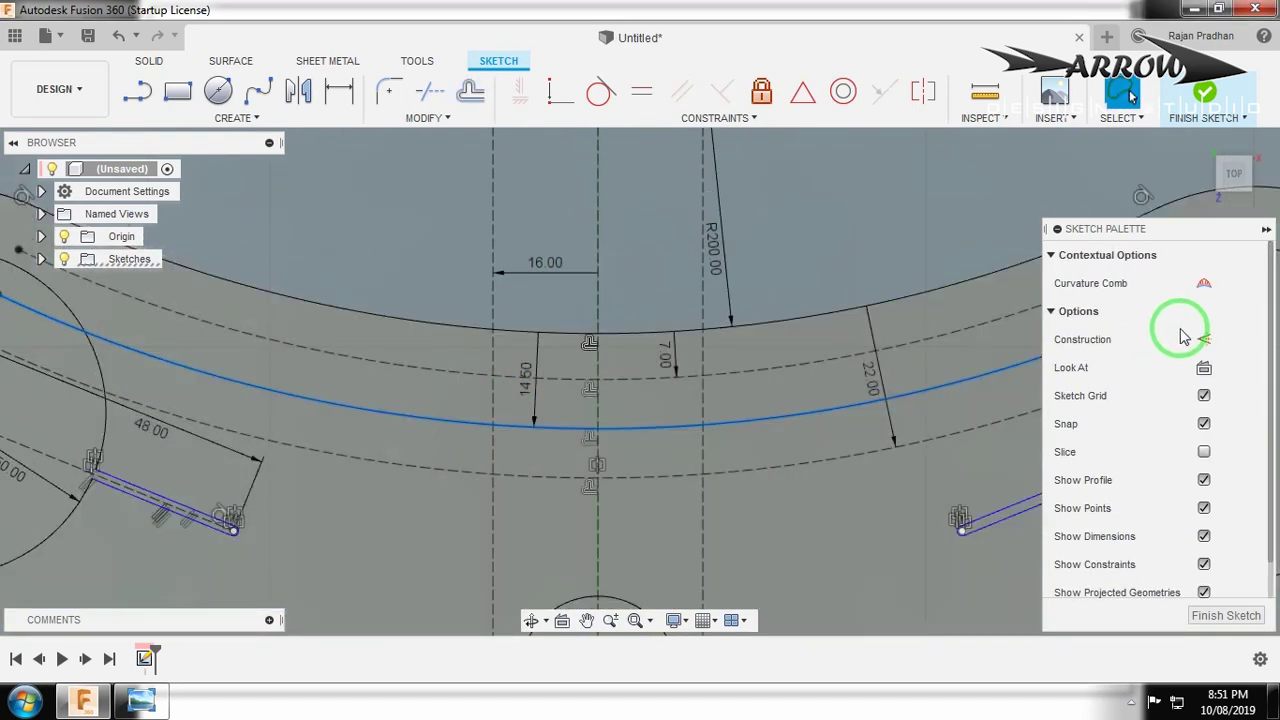
left_click(1200, 338)
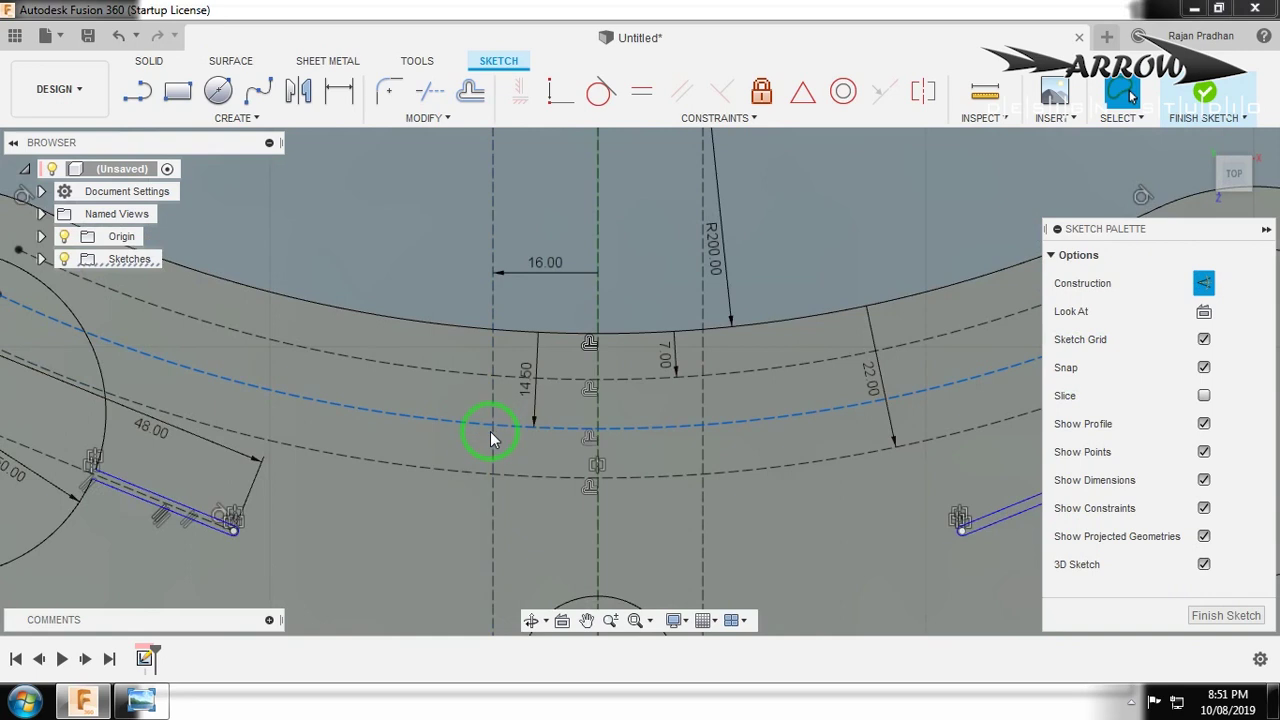
key("c")
left_click(493, 423)
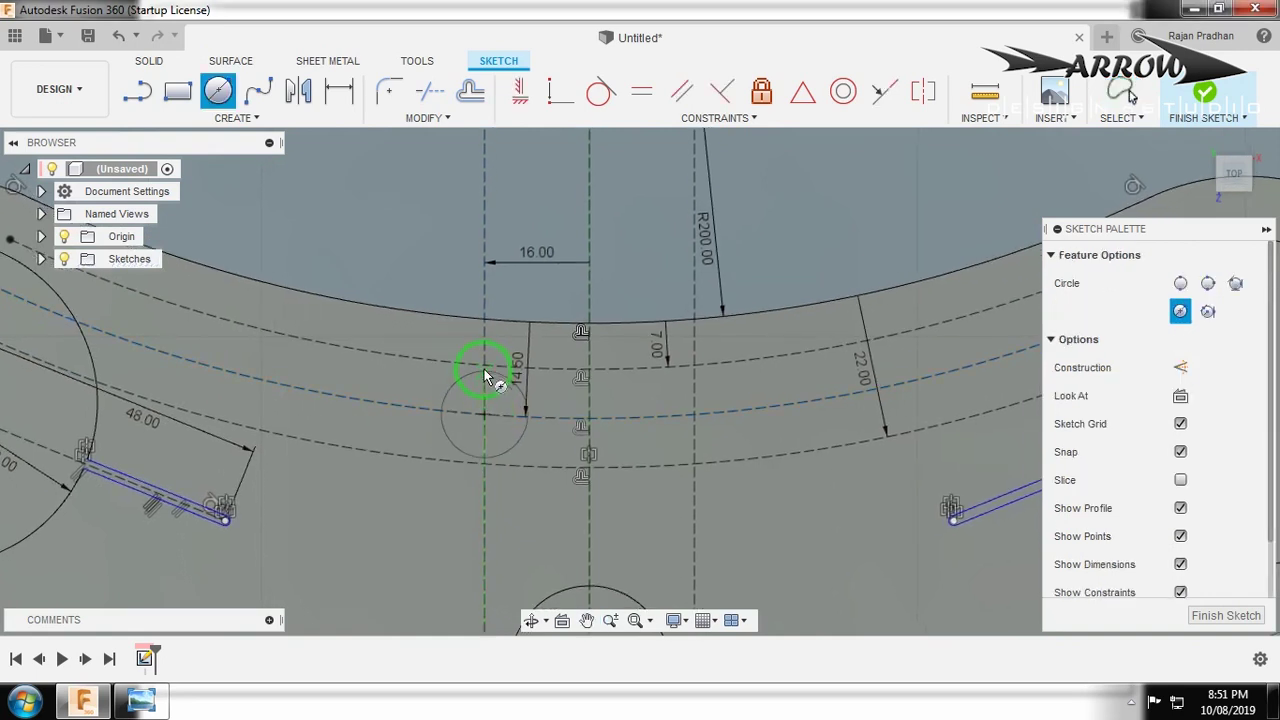
Place two Ø15 circles at the left and right intersections on the centre arc.
key("Return")
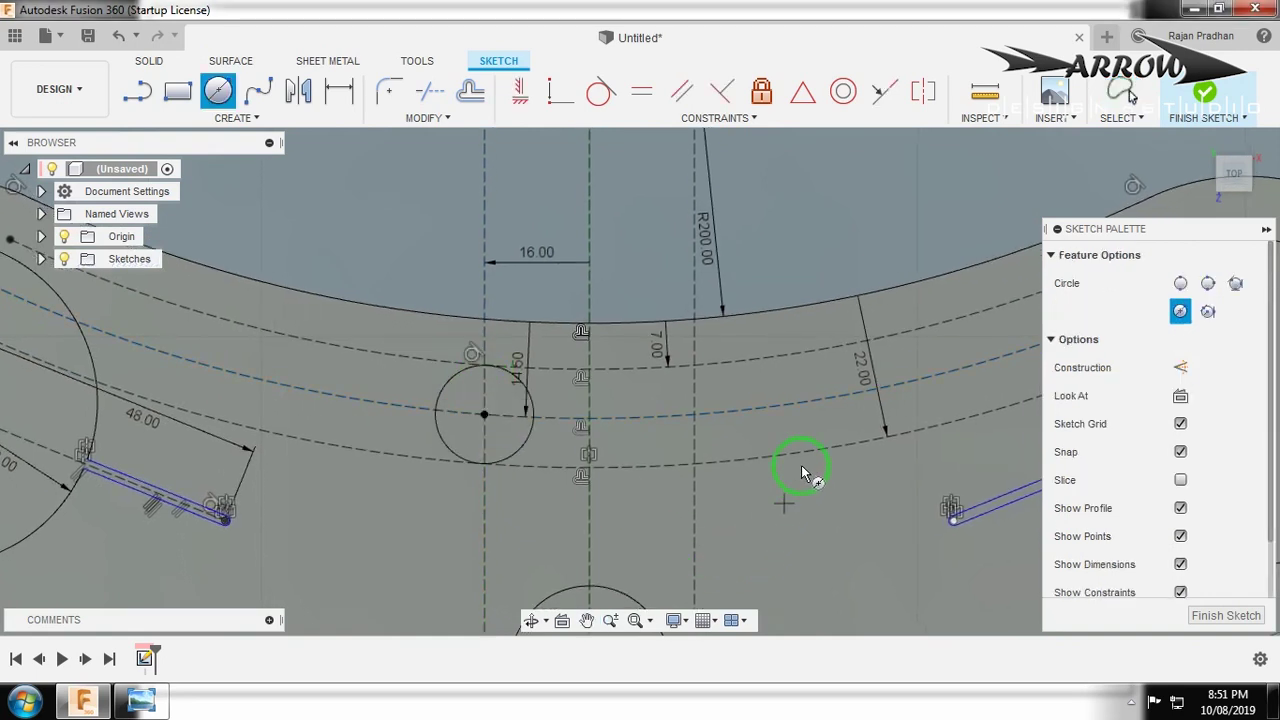
left_click(688, 420)
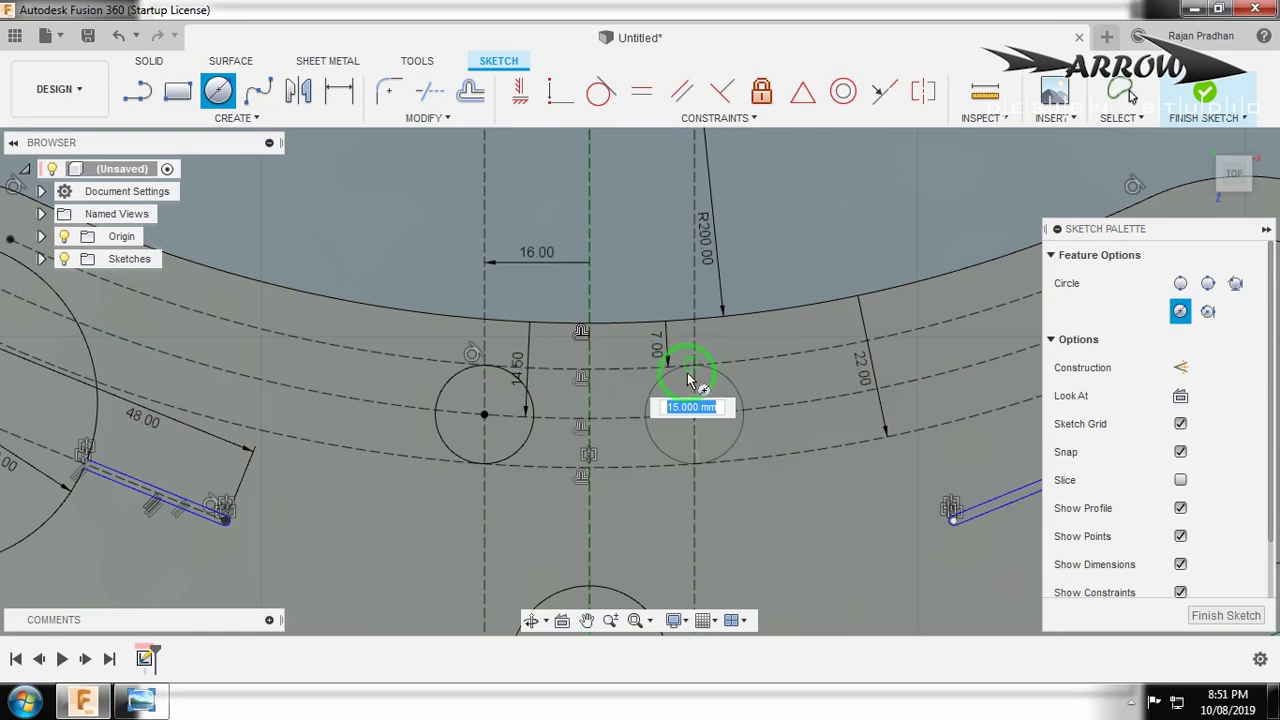
key("Return")
key("Escape")
scroll(700, 480, "up", 3)
scroll(703, 492, "up", 2)
scroll(809, 400, "down", 5)
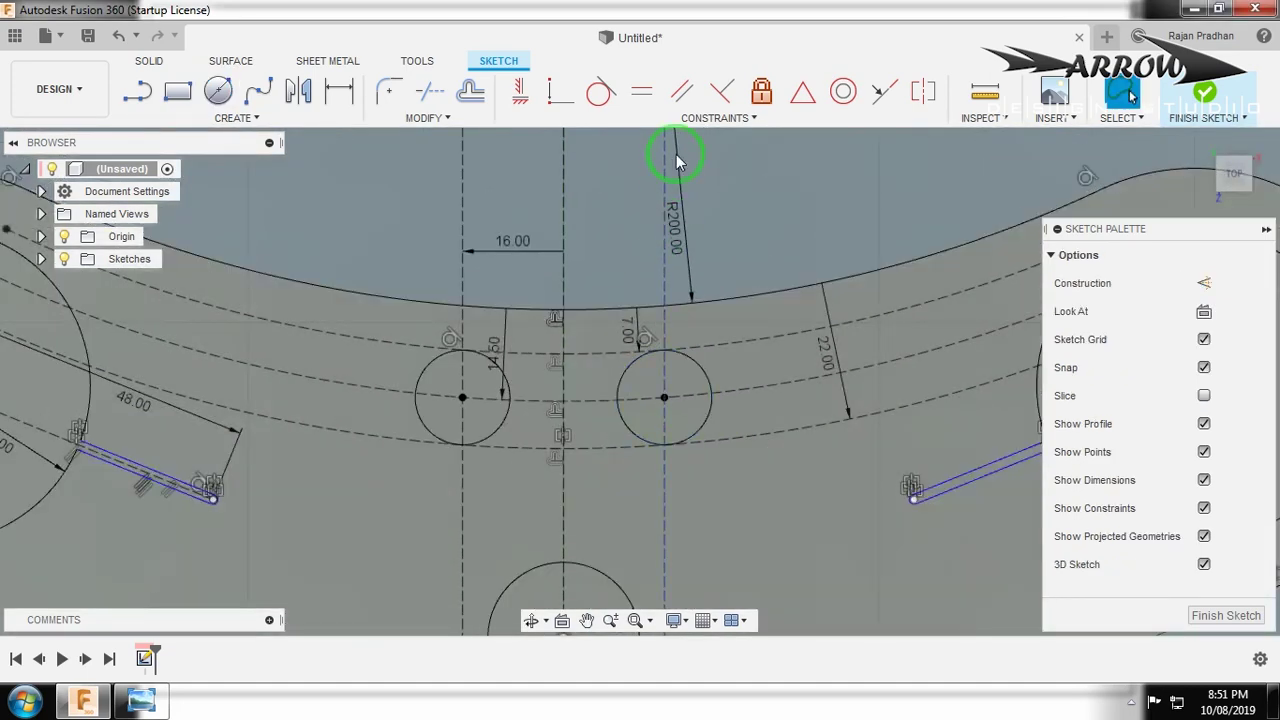
Apply Tangent constraints between the circles and dashed arc, dismissing the over-constrained error.
left_click(597, 93)
left_click(694, 434)
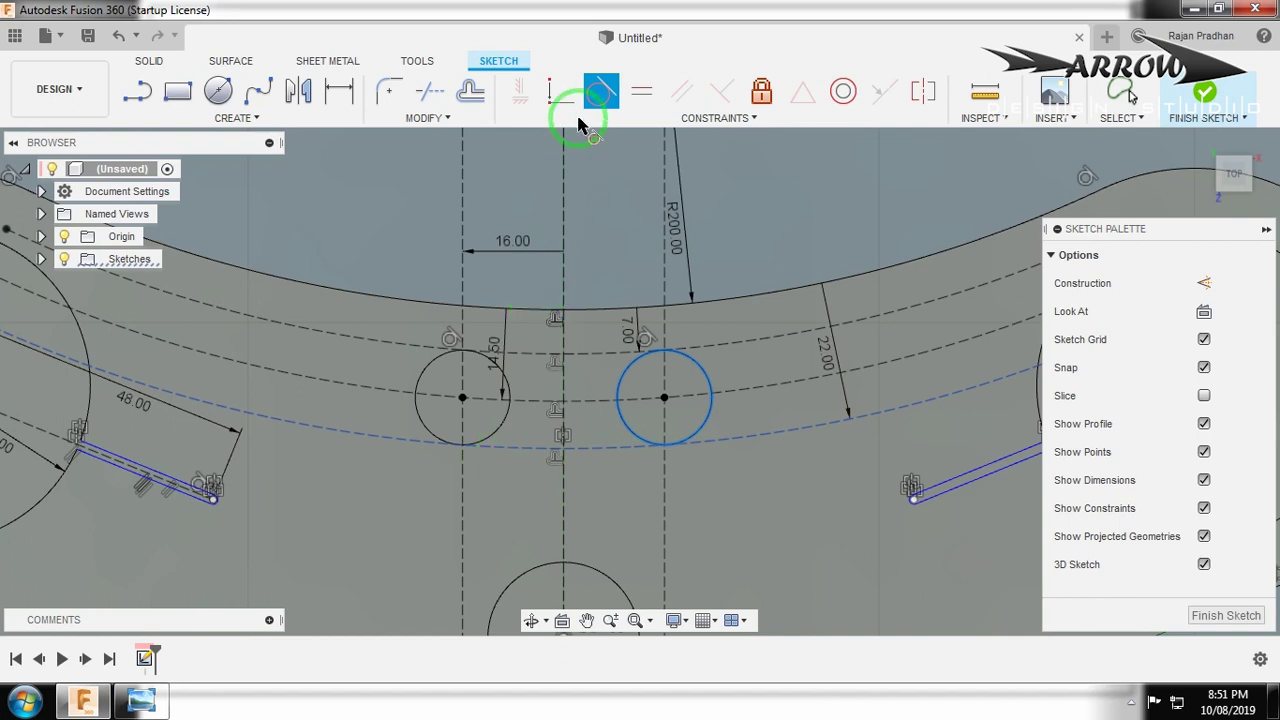
left_click(613, 392)
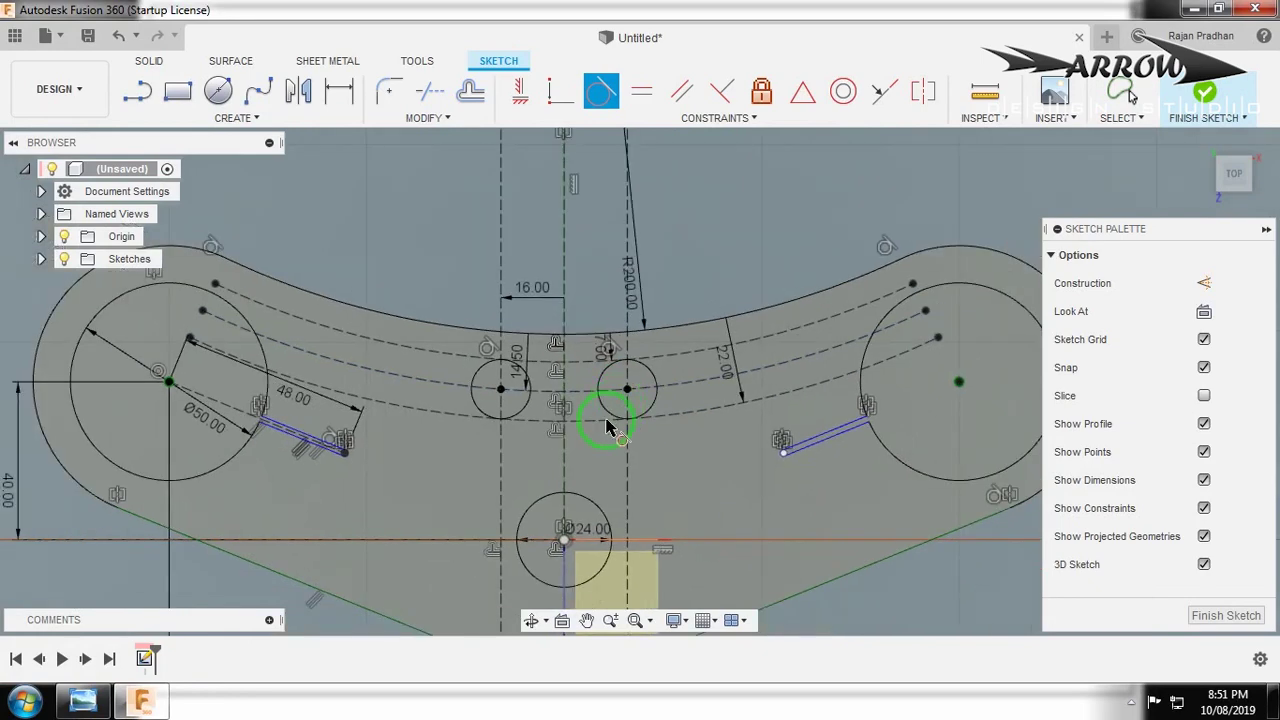
left_click(489, 403)
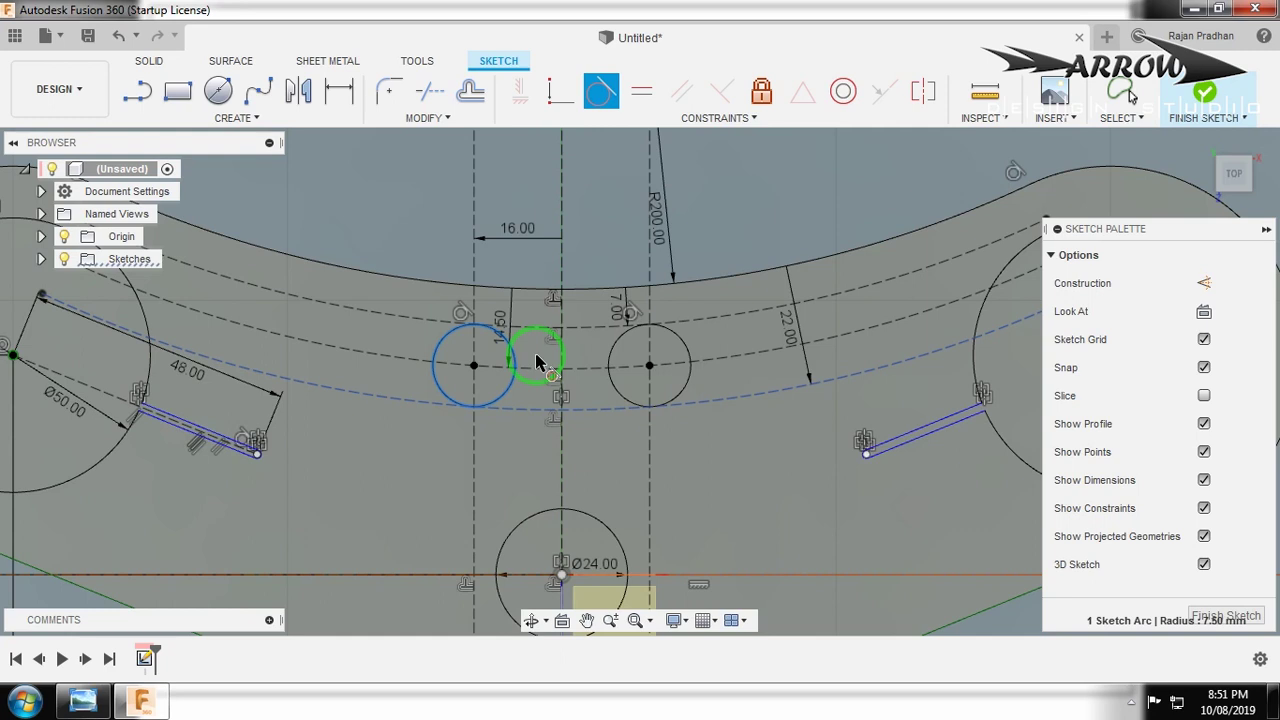
left_click_drag(537, 362, 566, 352)
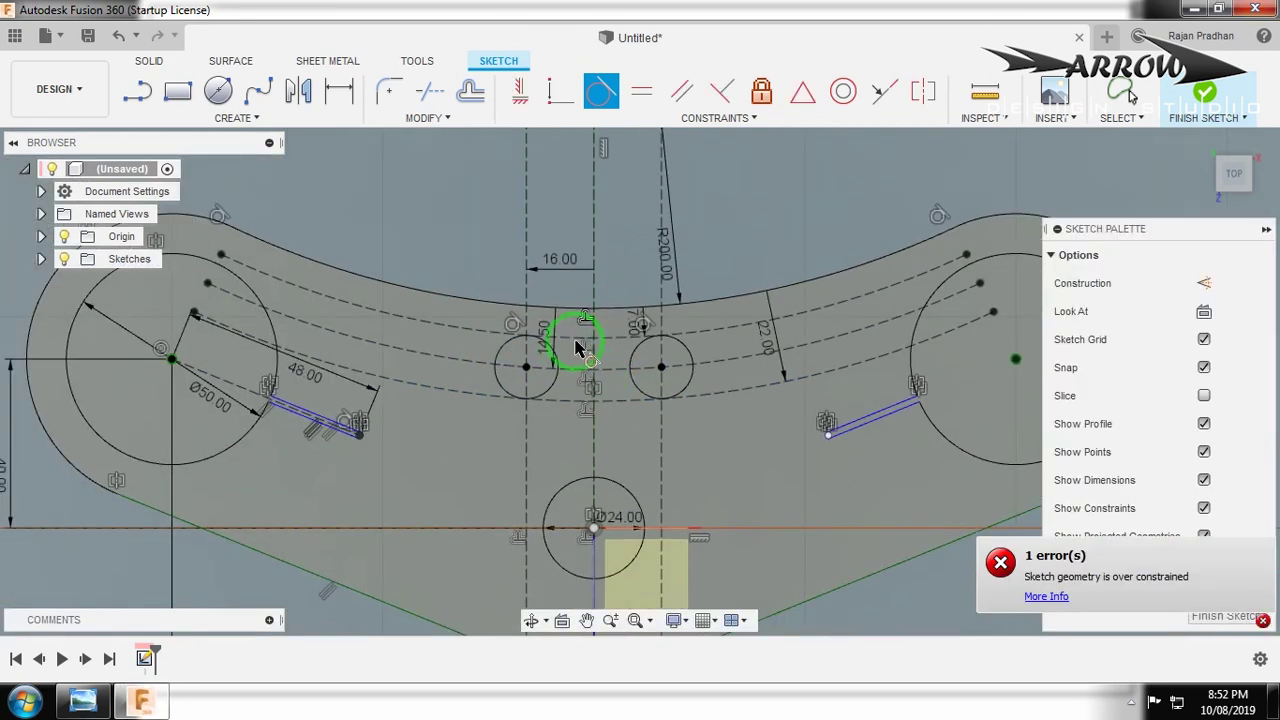
left_click(1204, 283)
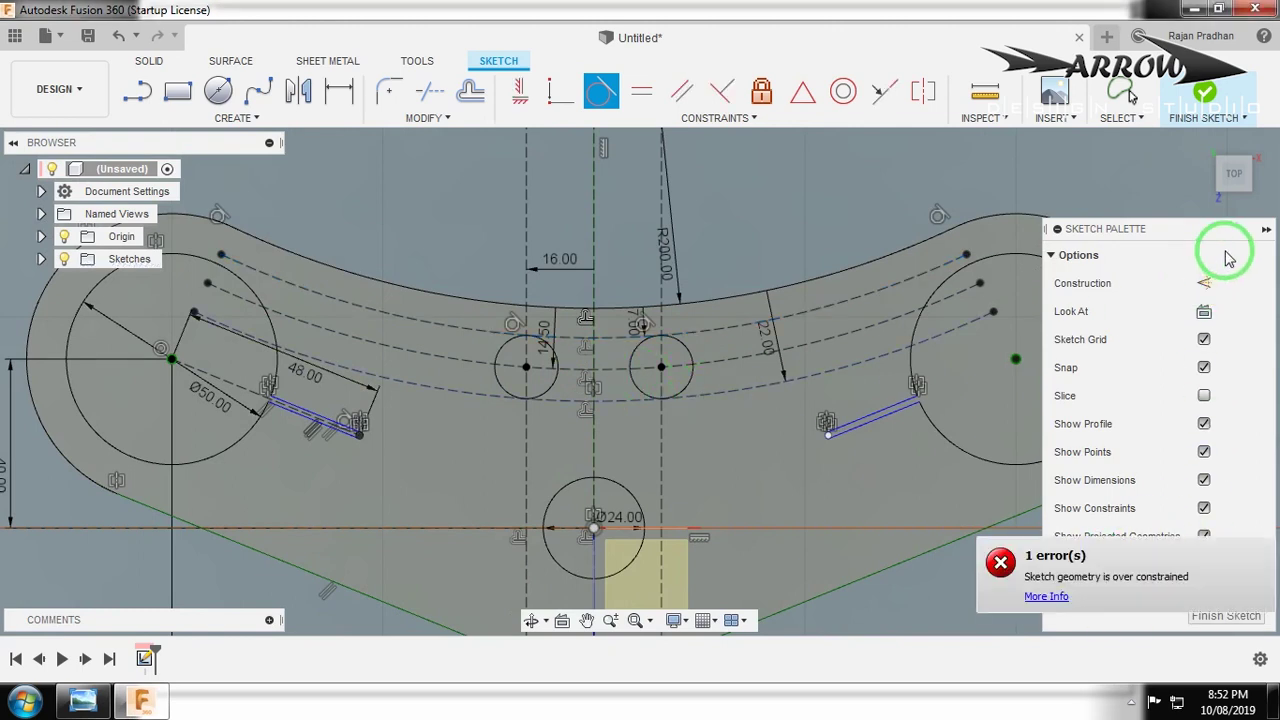
left_click(1205, 284)
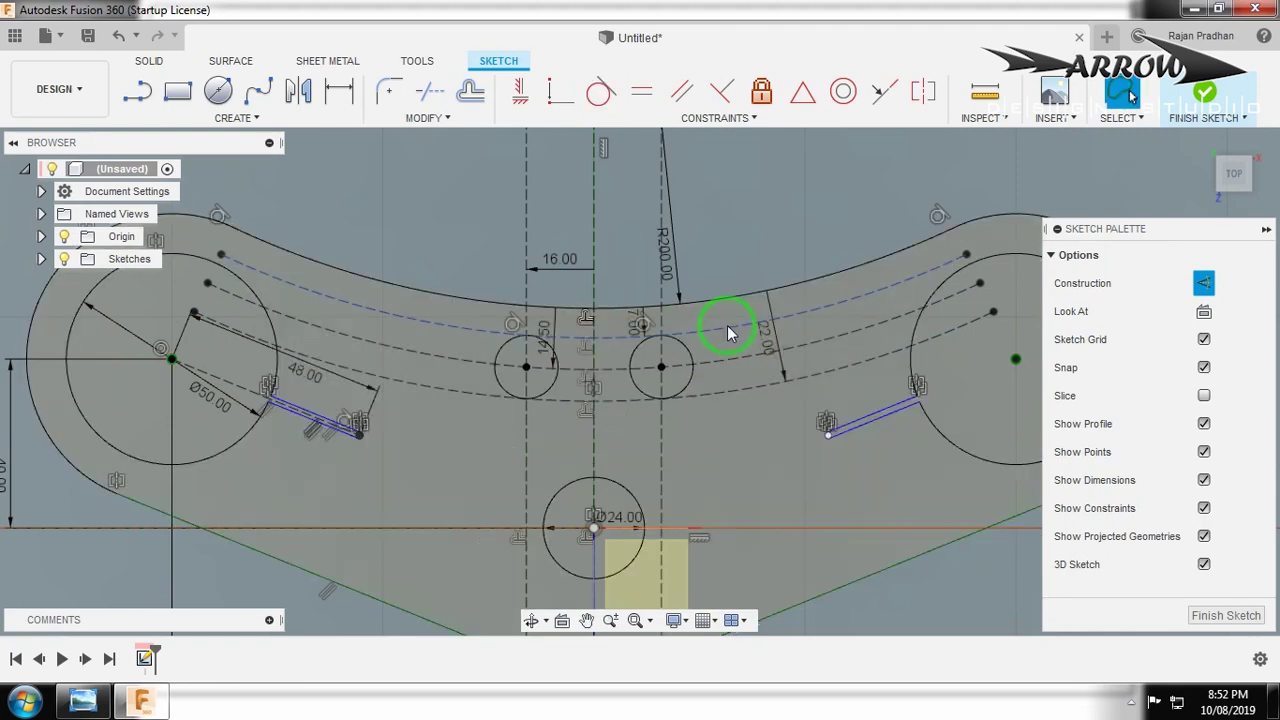
Convert the two dashed offset arcs from construction to normal sketch lines.
left_click(731, 331)
left_click(737, 382, "ctrl")
left_click(1204, 339)
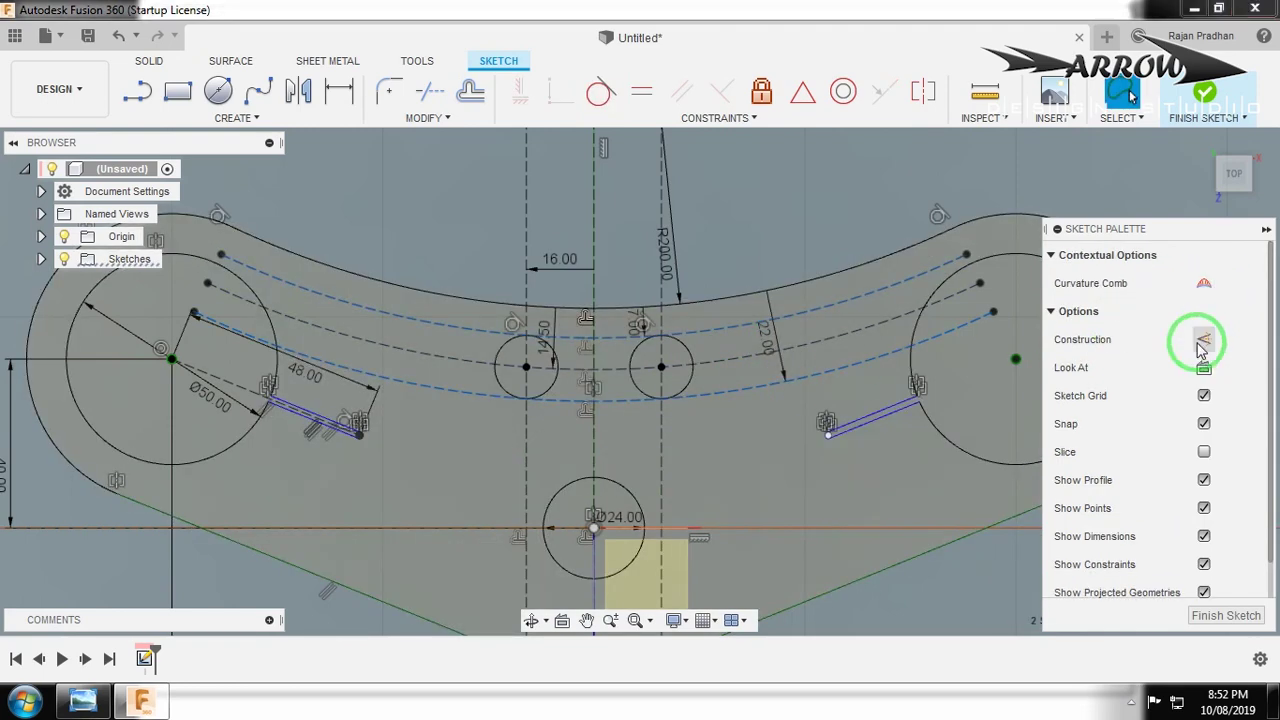
left_click(943, 223)
Trim the excess arc ends and inner circle portions to form the rounded slot.
scroll(738, 244, "up", 3)
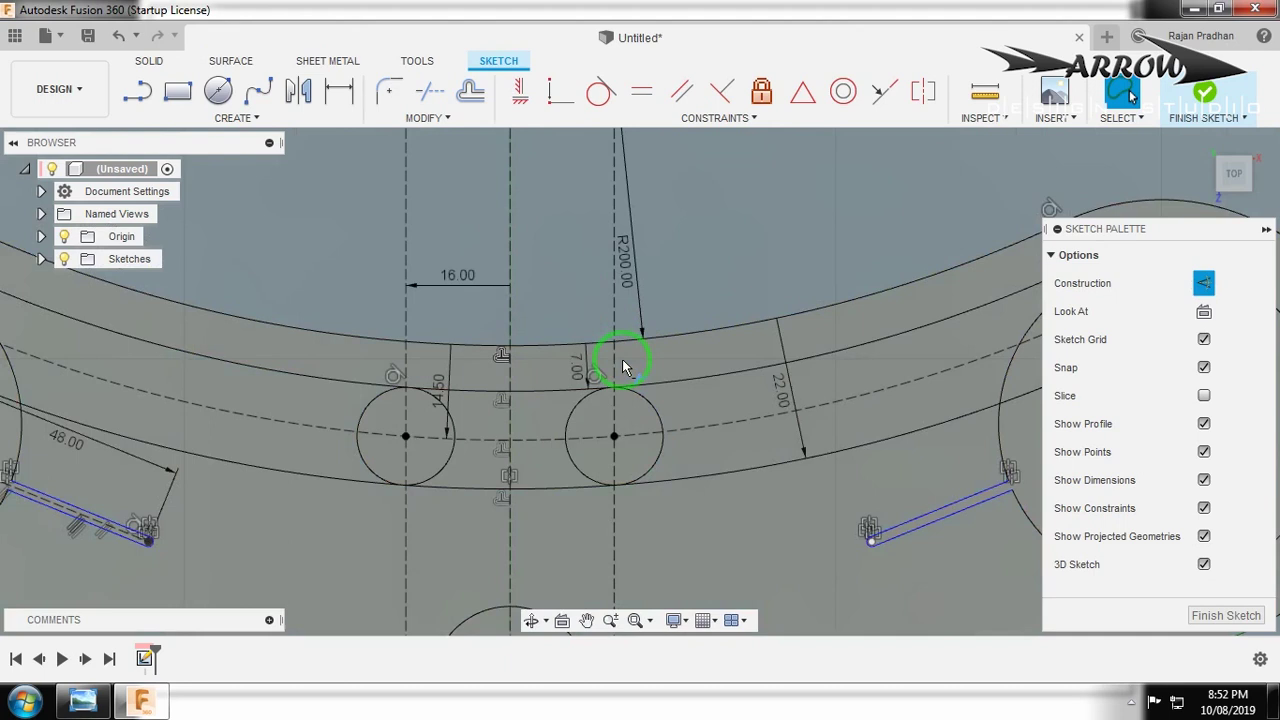
key("t")
left_click(355, 385)
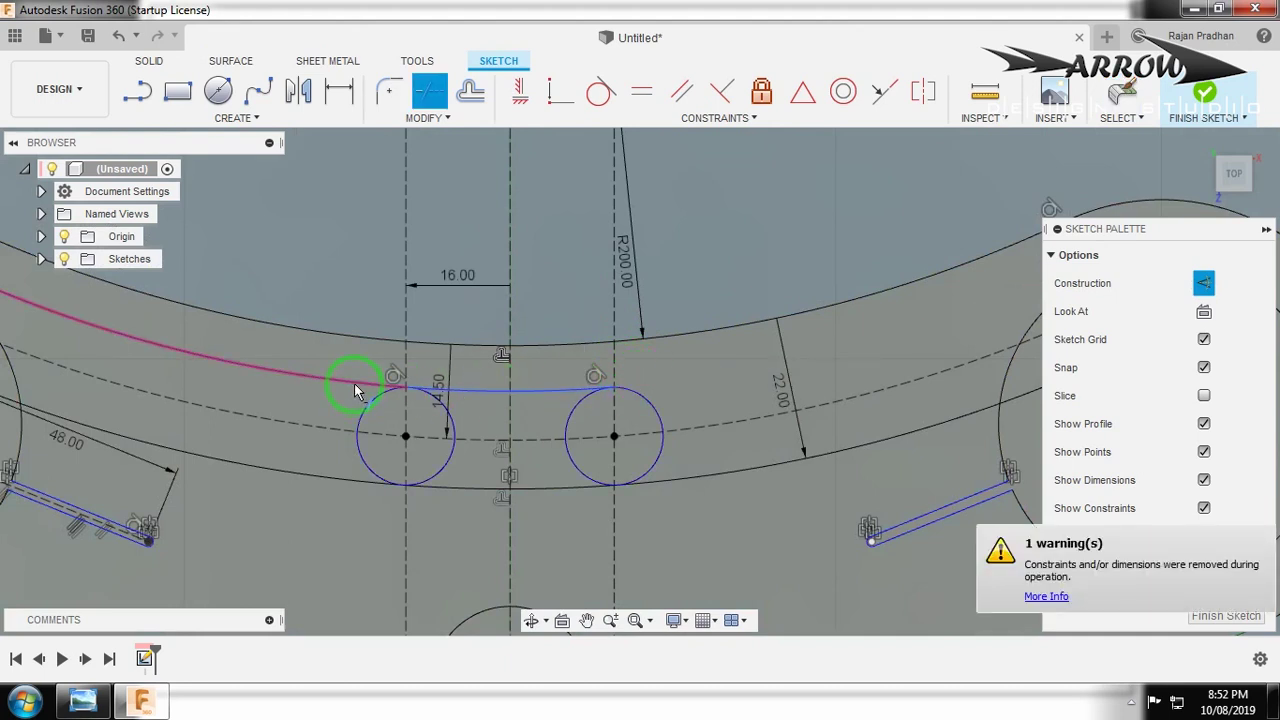
left_click(333, 485)
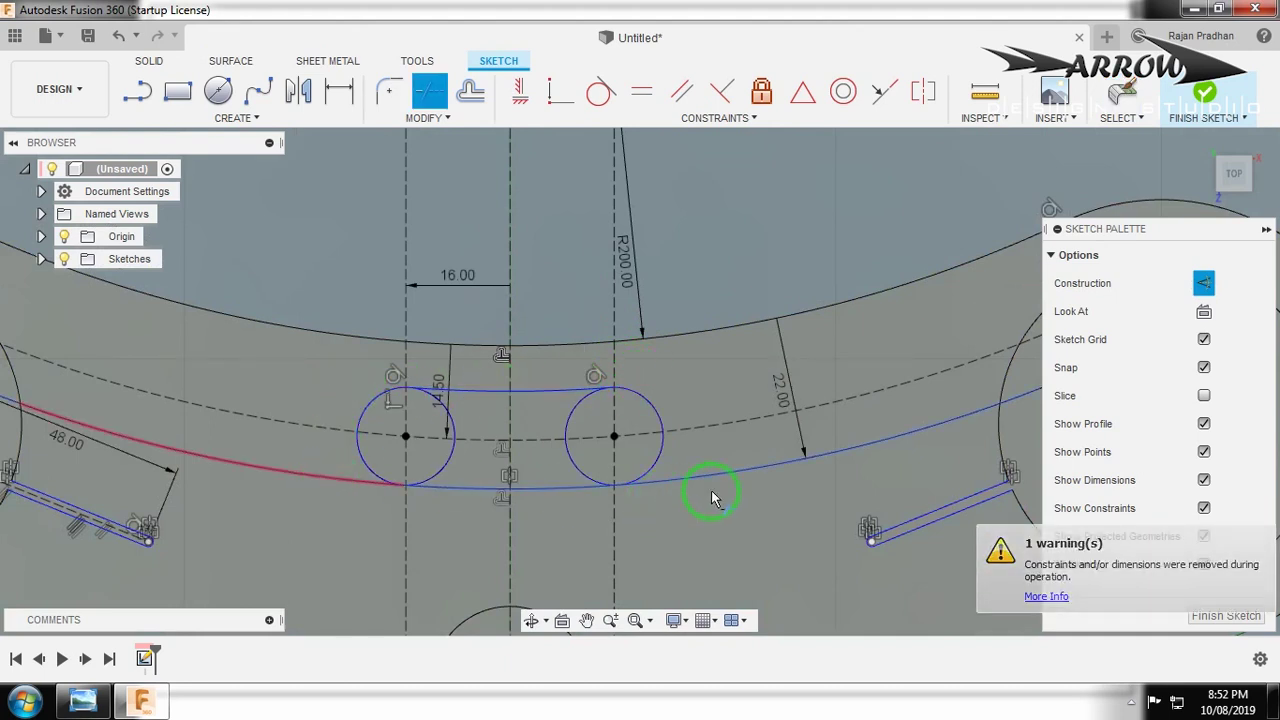
left_click(605, 485)
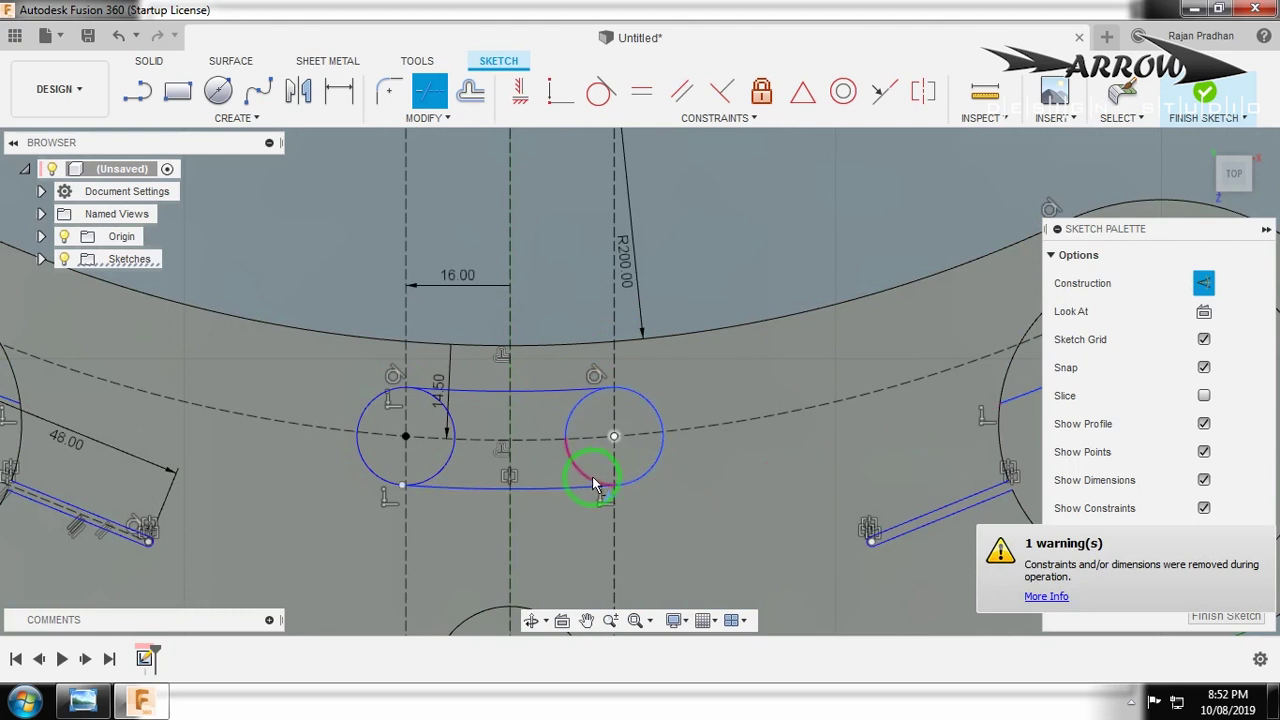
left_click(573, 418)
left_click(446, 479)
left_click(446, 479)
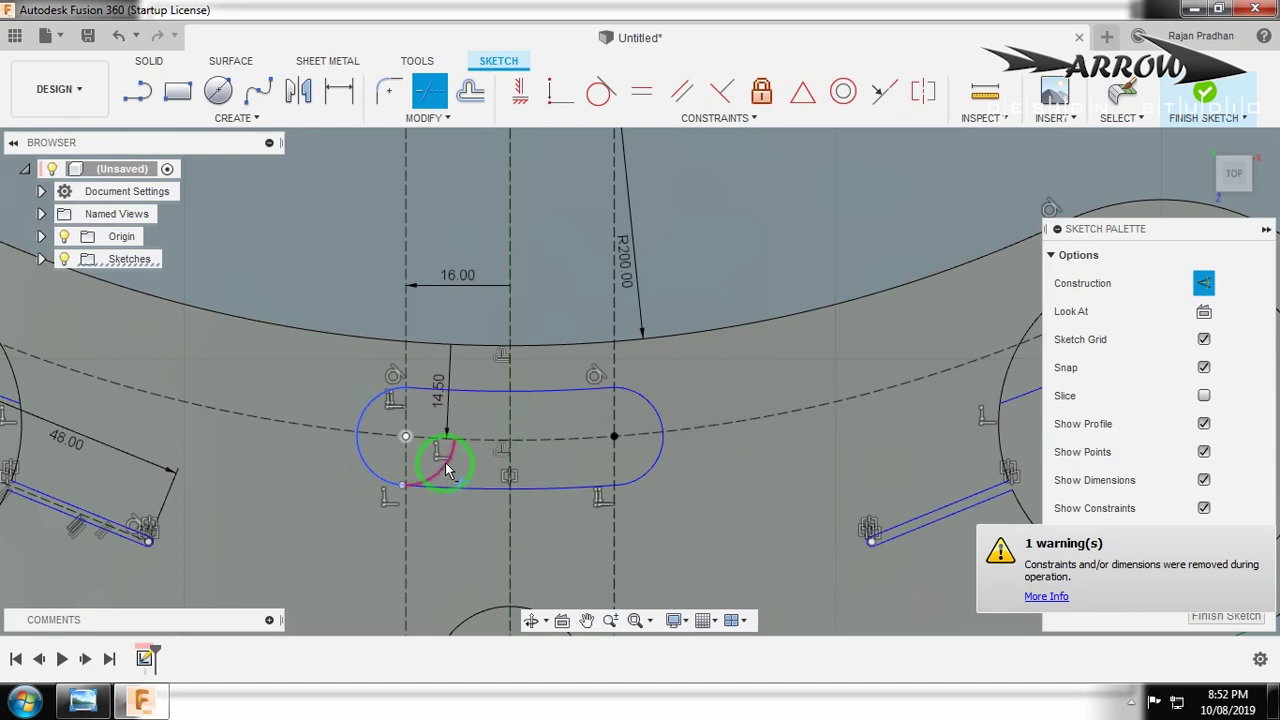
key("Escape")
Check that the slot, small centre circle and right circle are closed profiles.
scroll(450, 265, "down", 5)
left_click(445, 378)
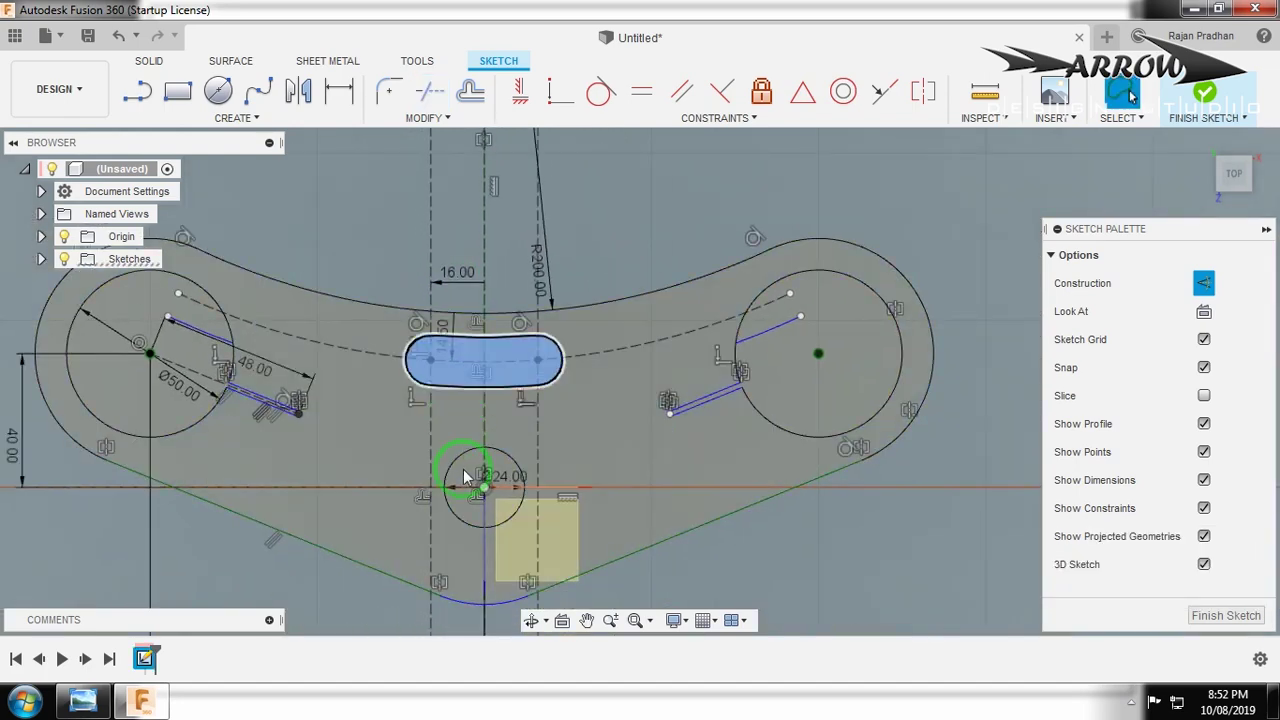
left_click(486, 488)
left_click(812, 396)
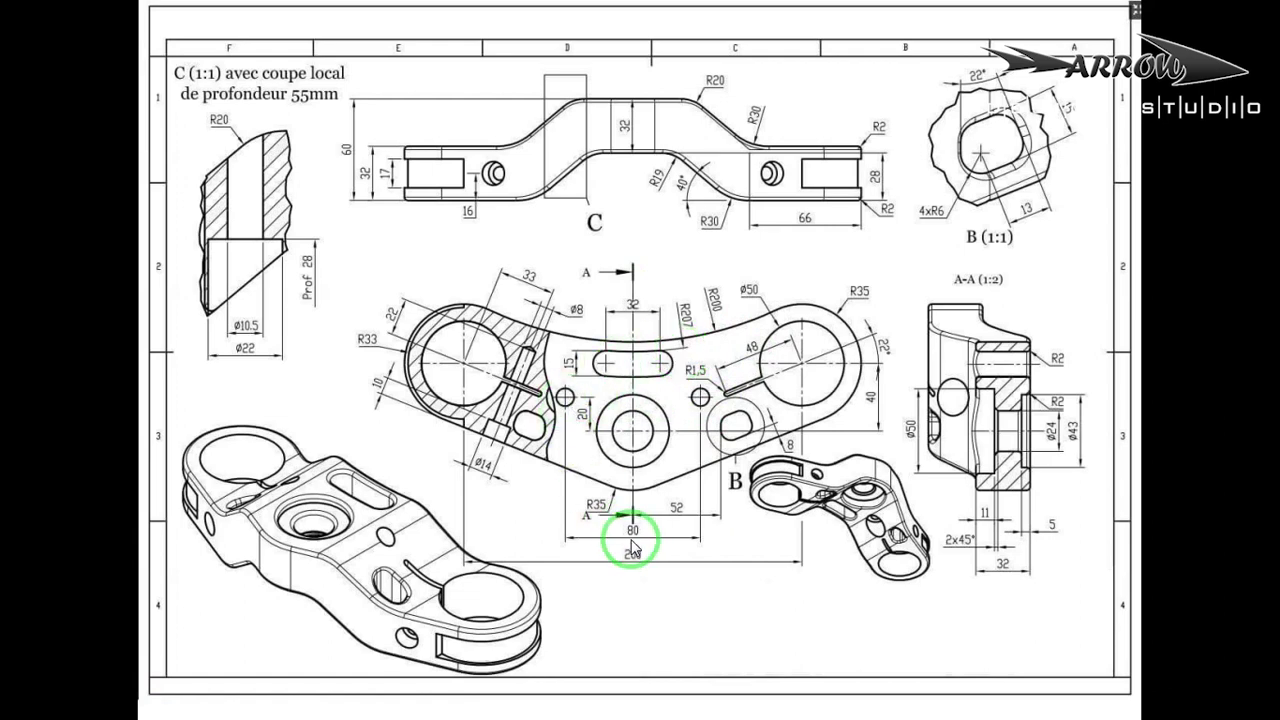
Offset the vertical centre axis by 40 mm and the horizontal baseline by 20 mm.
key("alt+Tab")
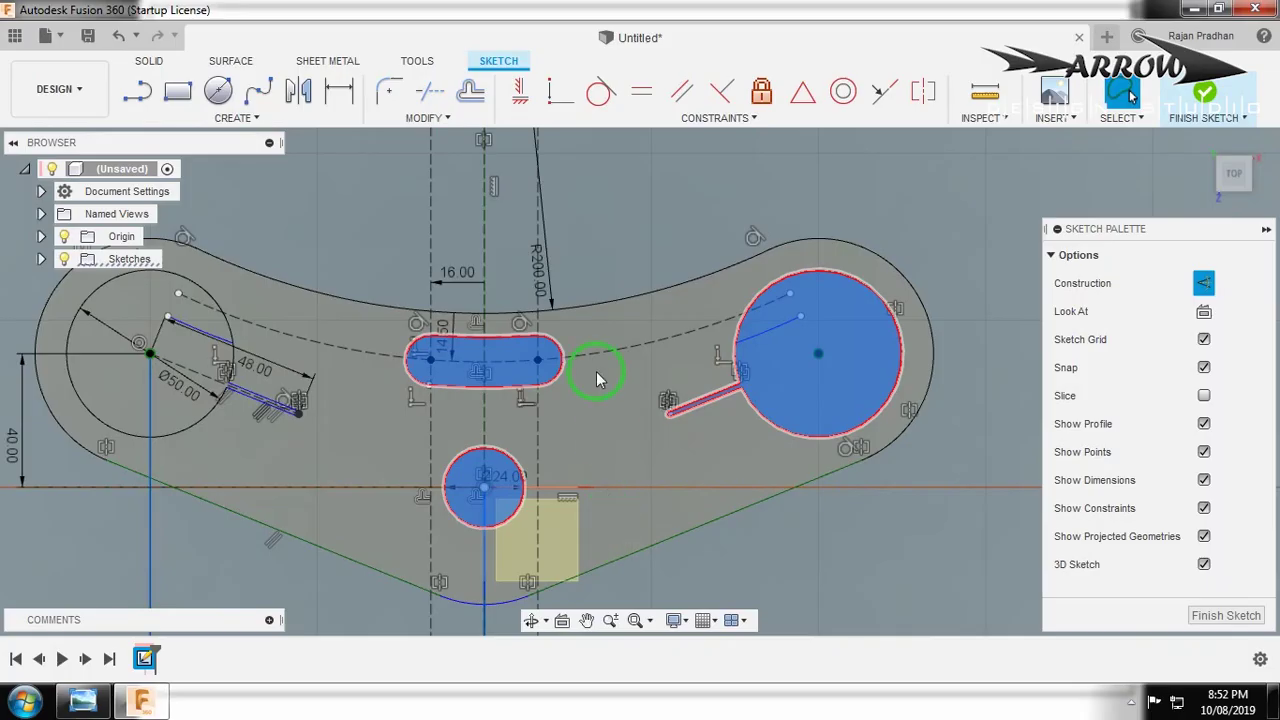
left_click(489, 269)
type("o40")
key("Return")
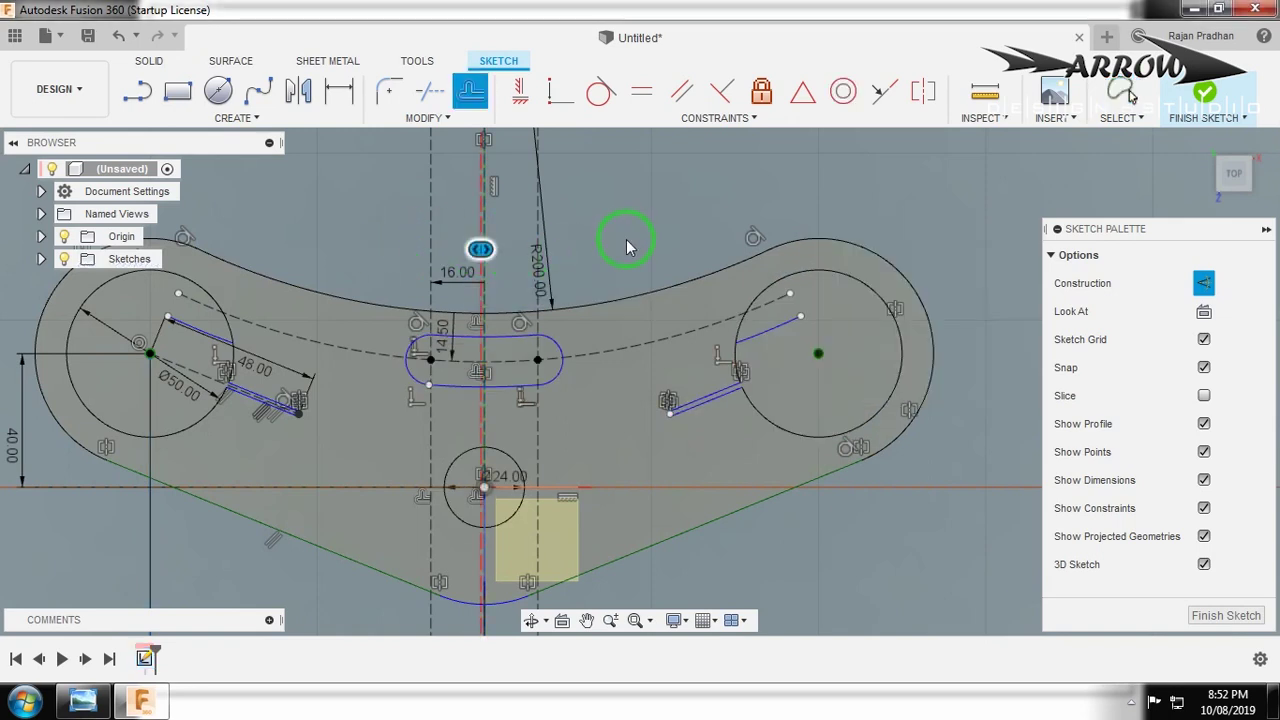
scroll(649, 266, "down", 5)
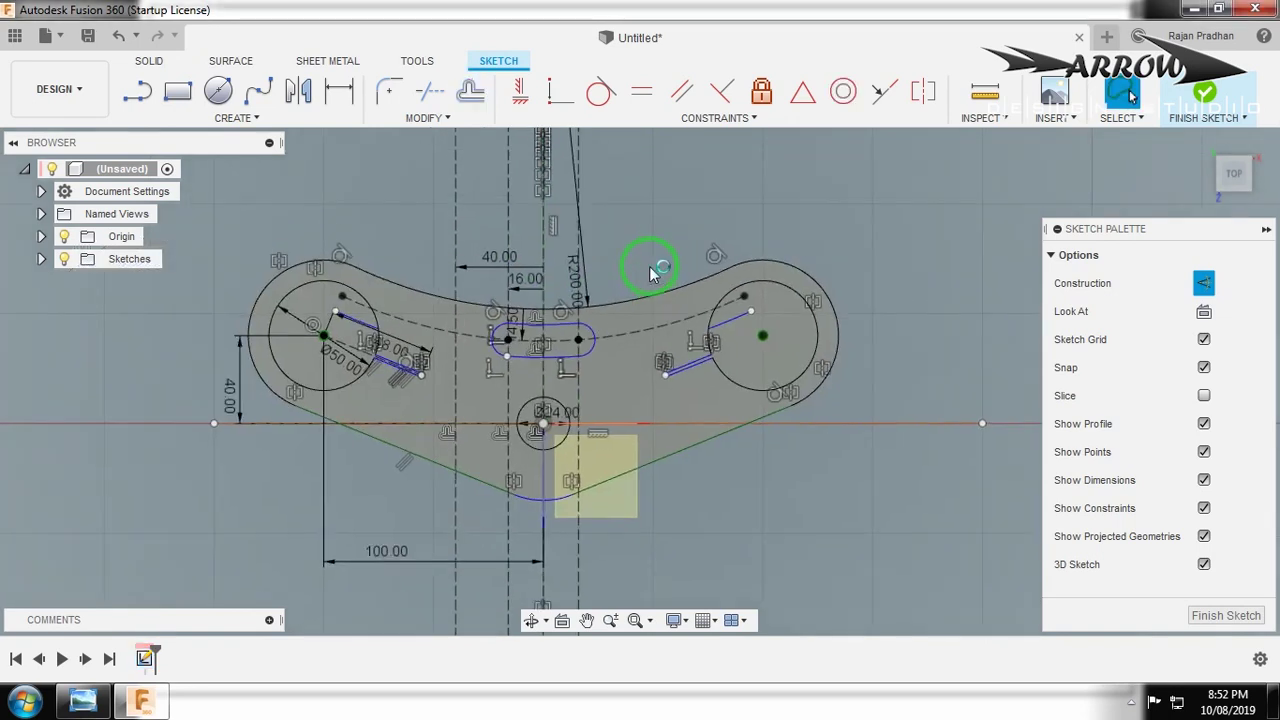
scroll(647, 335, "up", 4)
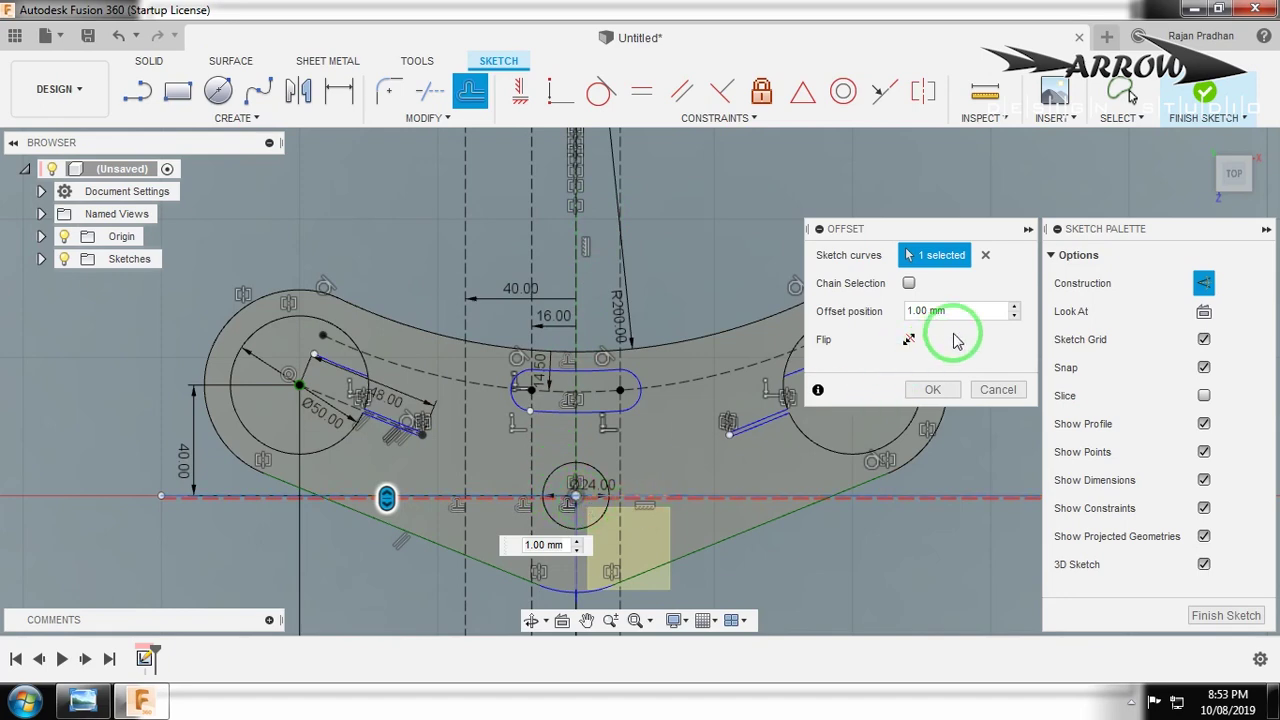
key("Escape")
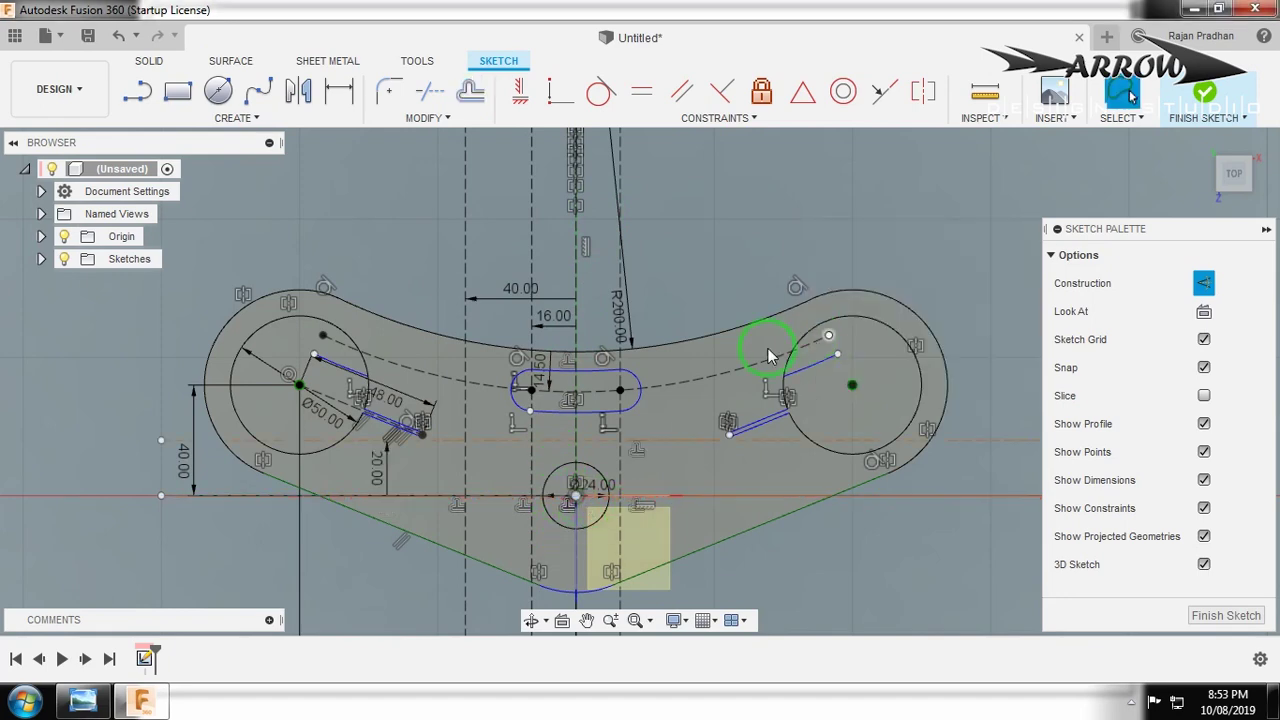
scroll(440, 451, "up", 5)
key("c")
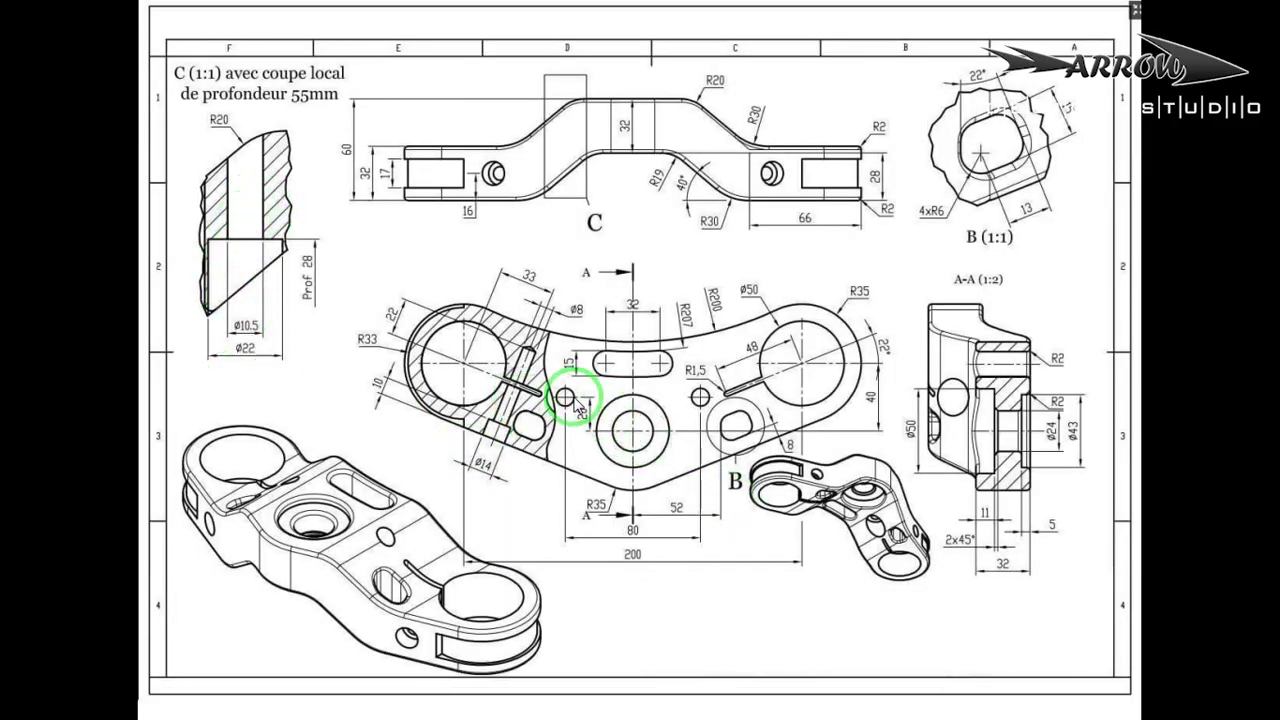
Draw a Ø10.5 mm circle at the offset-line intersection as normal geometry.
left_click(423, 425)
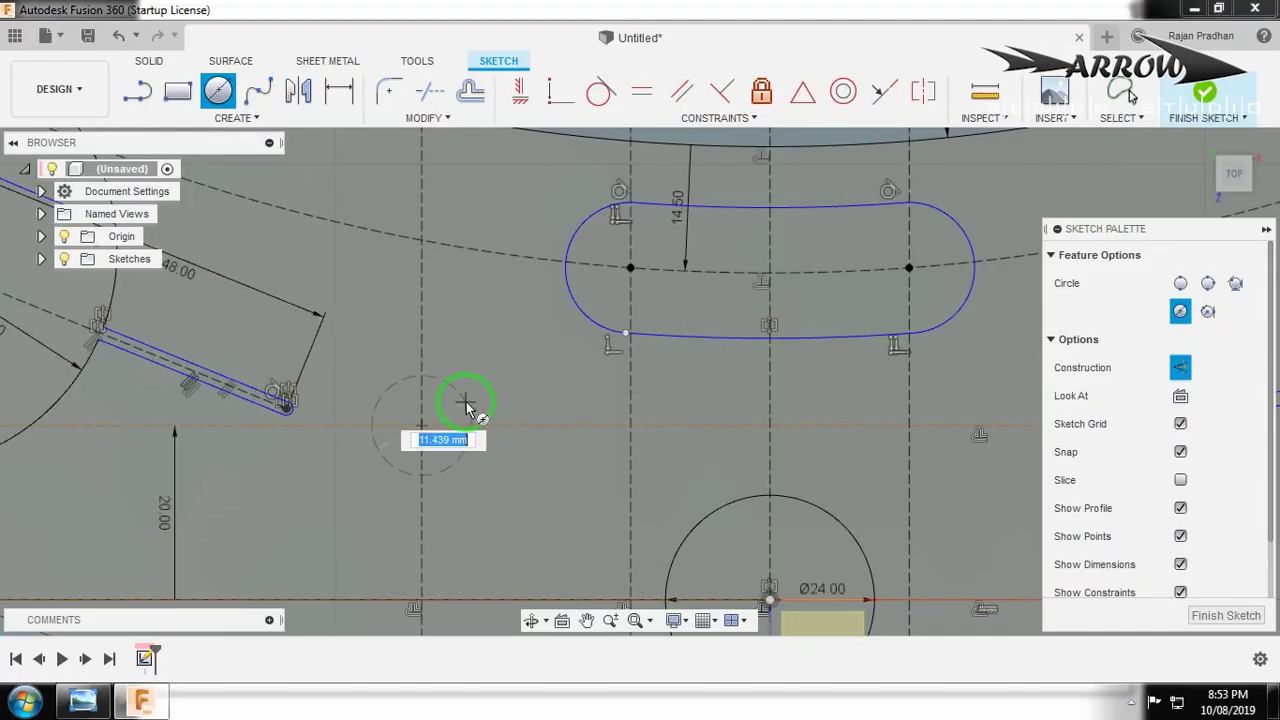
type("10.5")
key("Return")
key("Escape")
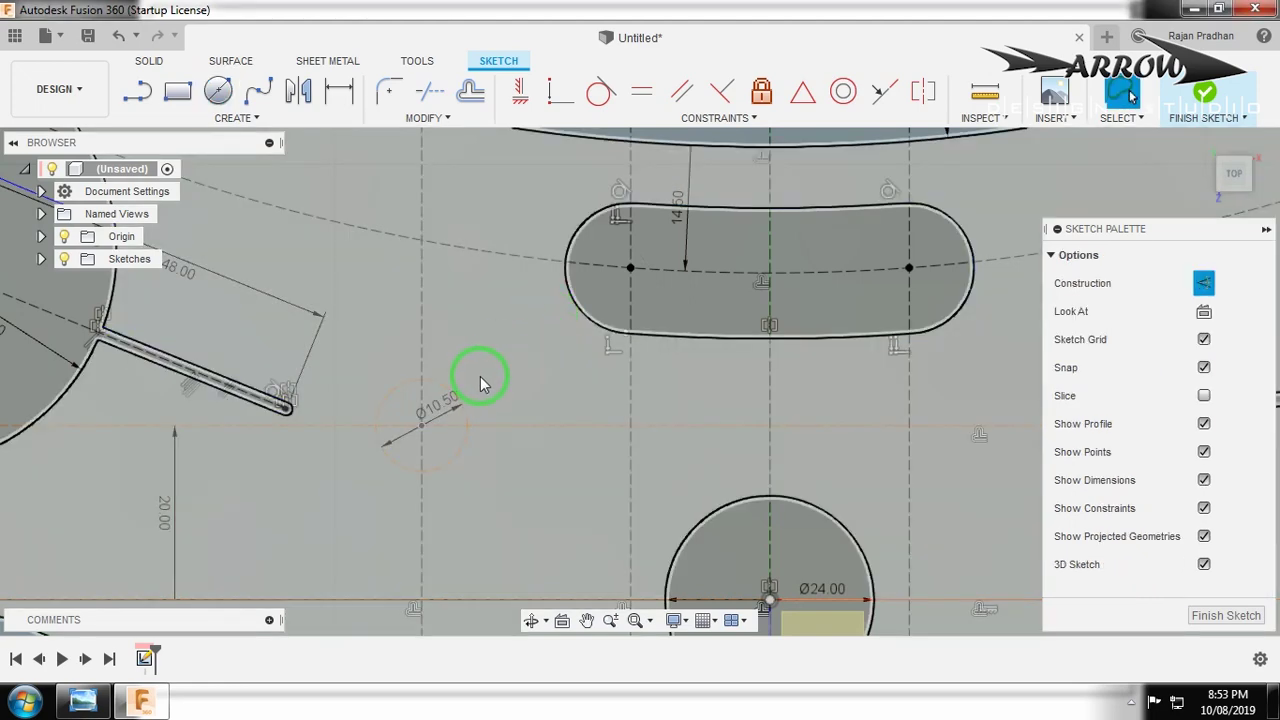
left_click(453, 387)
left_click(1203, 337)
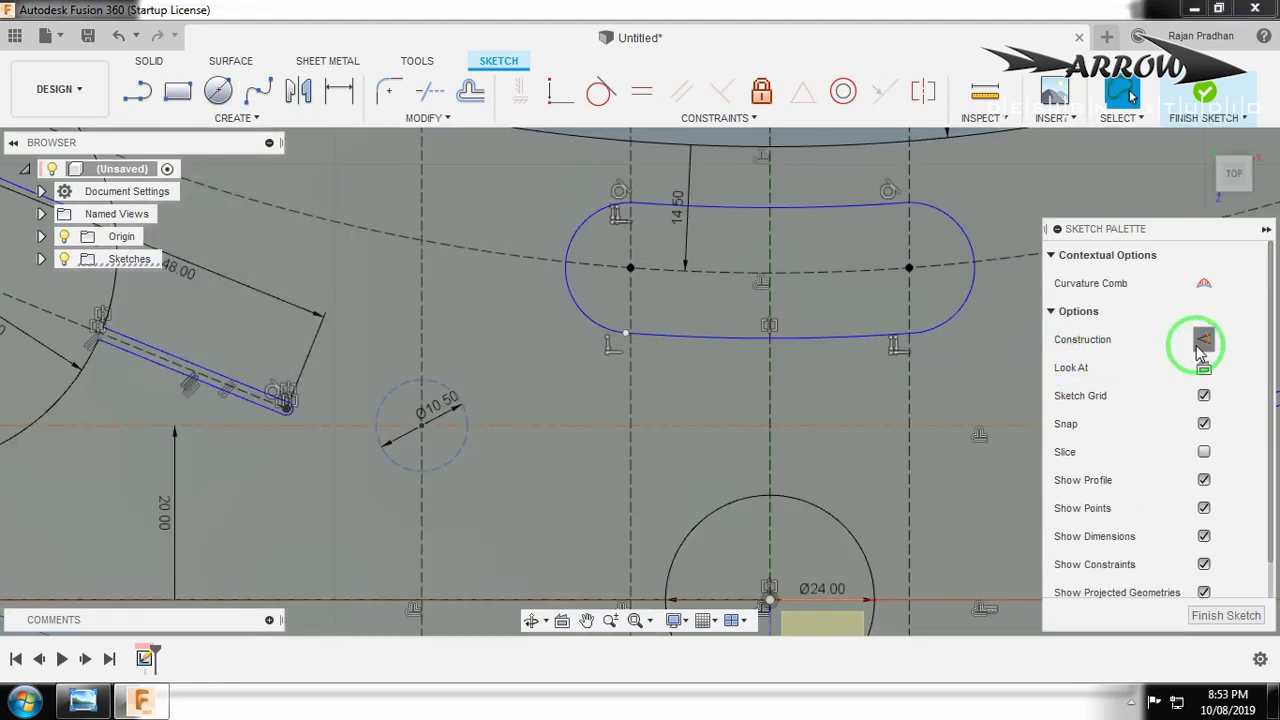
scroll(318, 413, "down", 3)
scroll(358, 430, "down", 1)
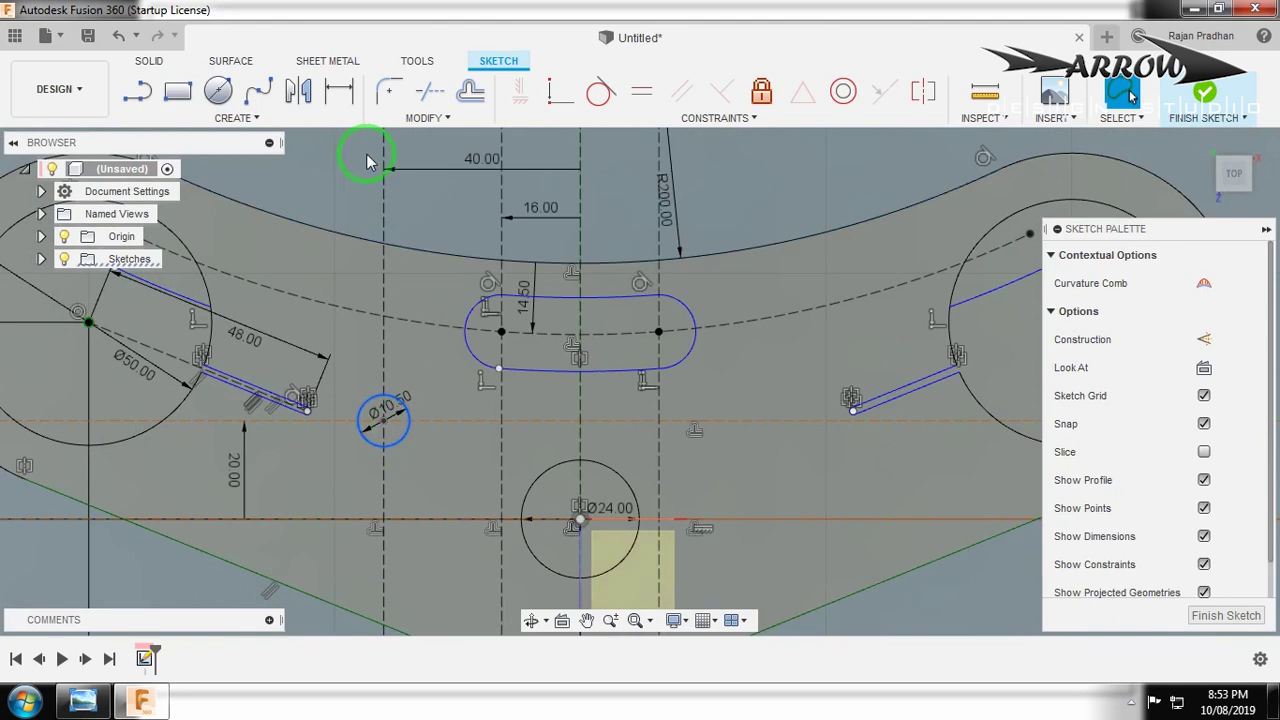
Mirror the Ø10.5 hole circle about the vertical centre axis.
left_click(300, 93)
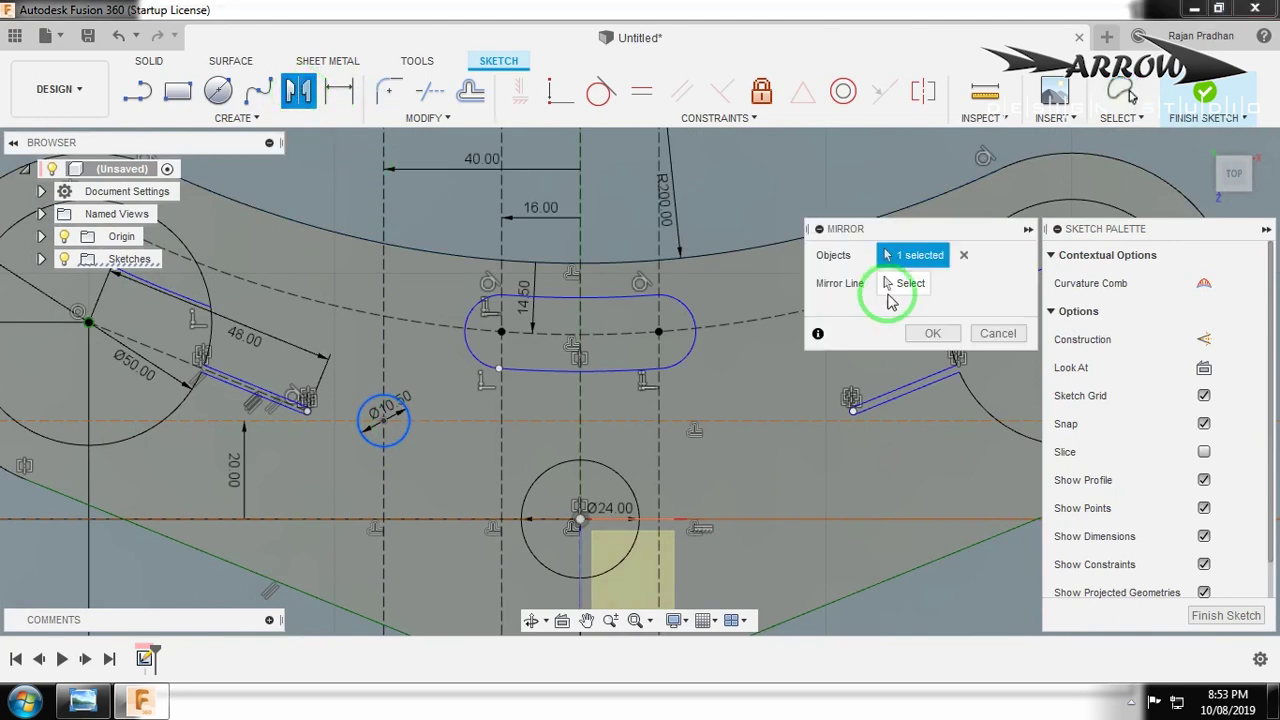
left_click(578, 237)
left_click(932, 333)
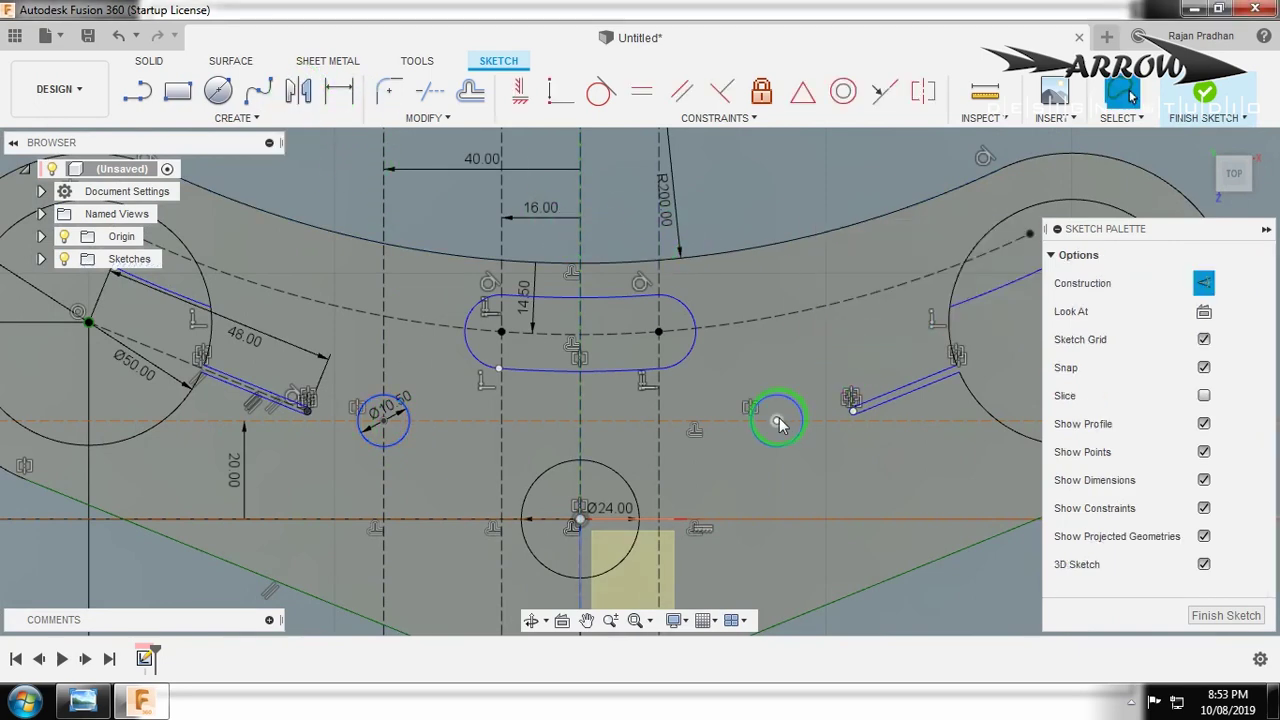
left_click(777, 414)
left_click(385, 422)
scroll(492, 368, "down", 4)
left_click(680, 215)
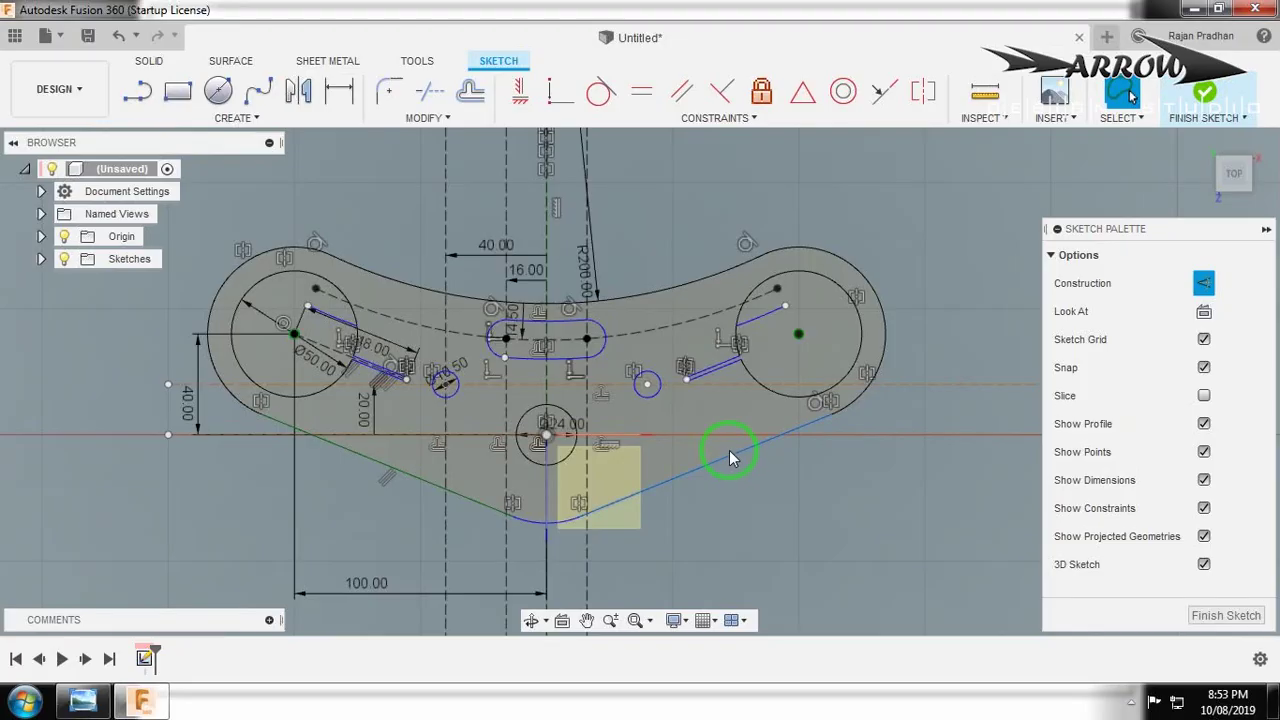
Offset the centre line by 52 mm to create the pocket guide line.
left_click(729, 450)
key("o")
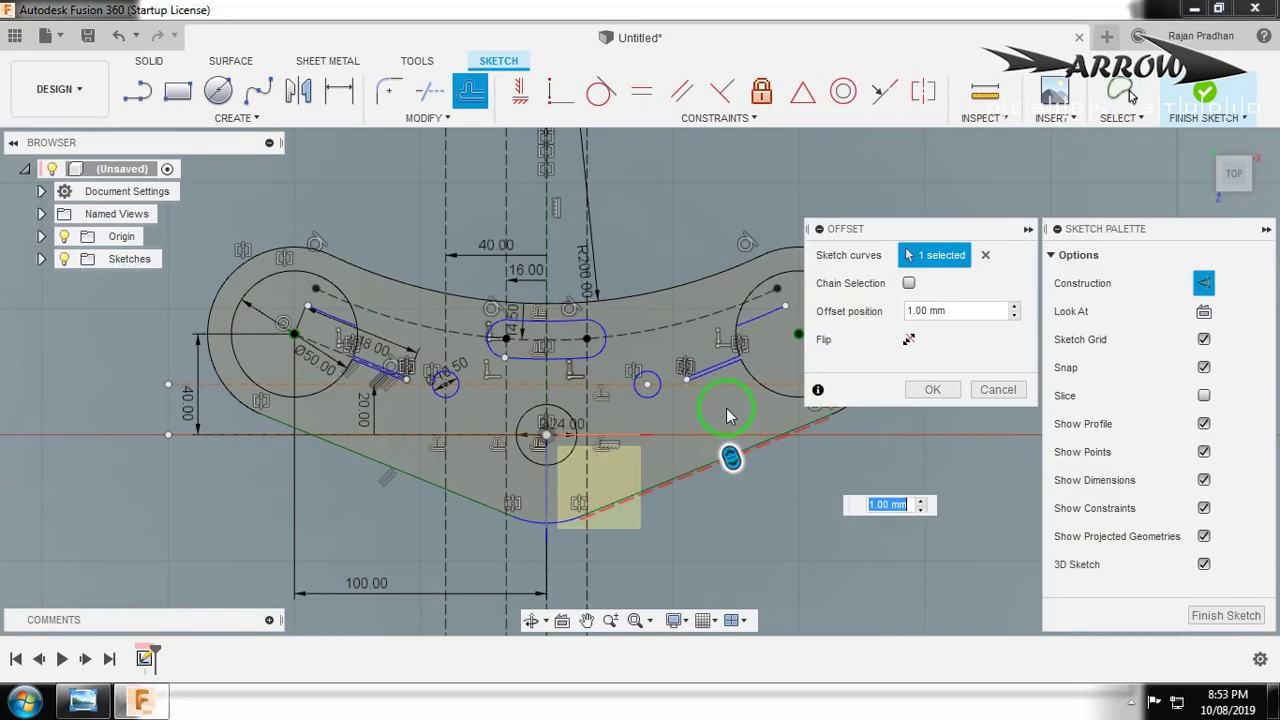
key("Escape")
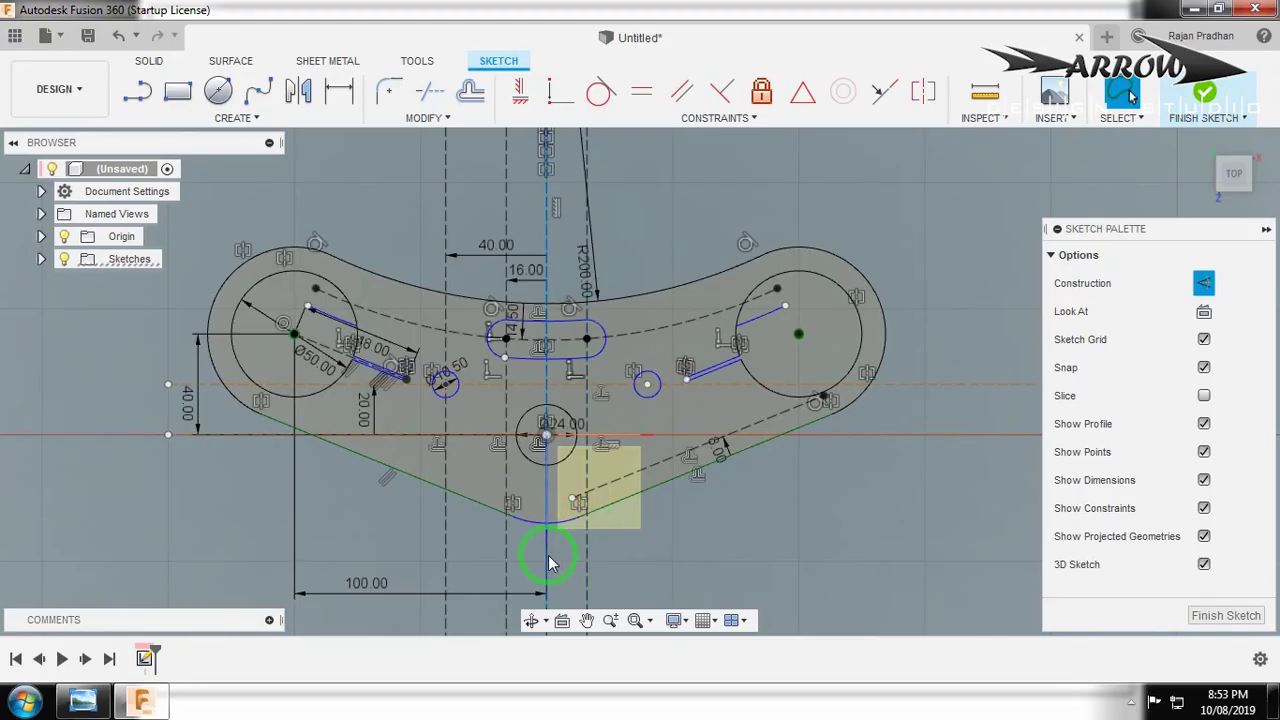
key("o")
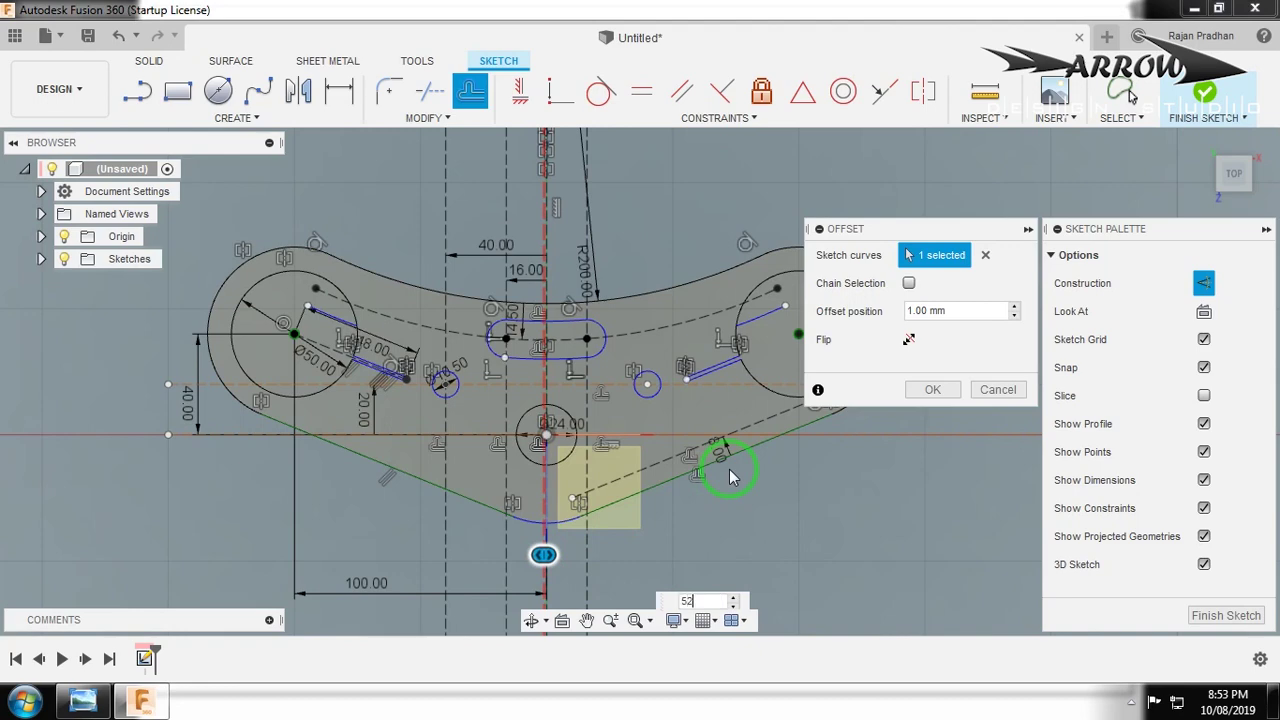
type("52")
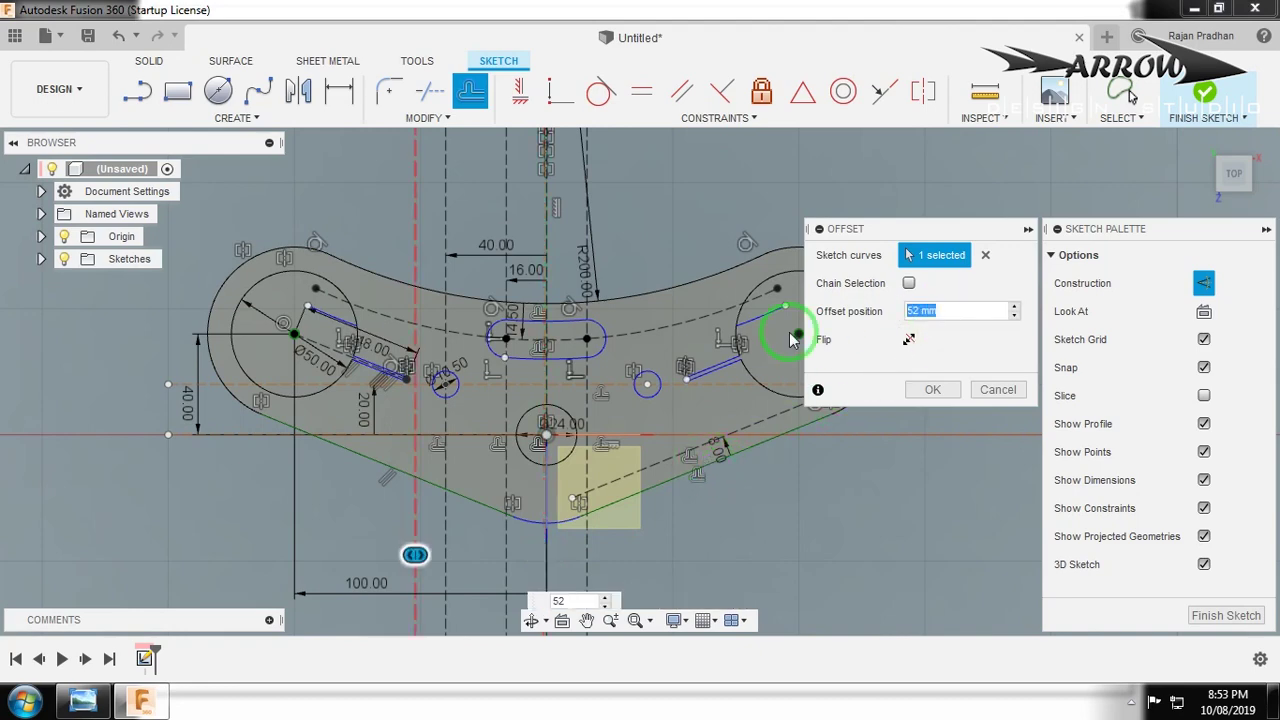
key("Return")
scroll(686, 458, "up", 2)
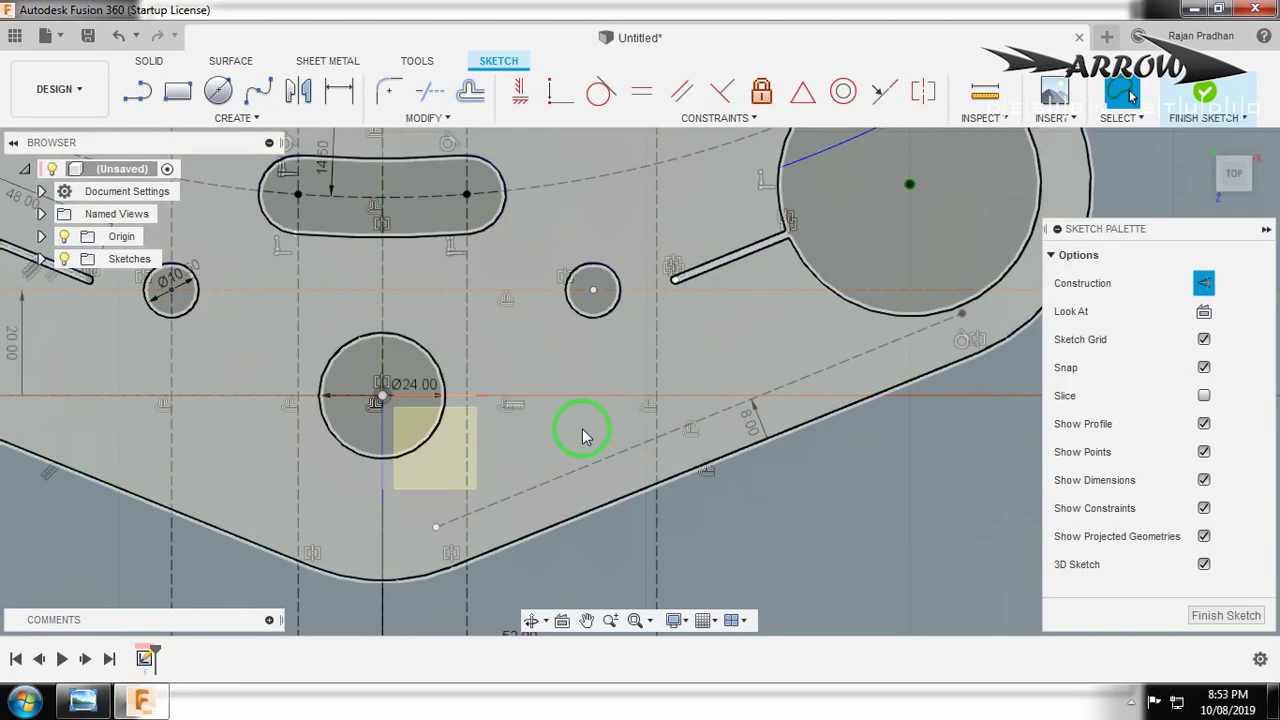
Draw a vertical construction line down to the dashed guide and start a slanted one.
key("l")
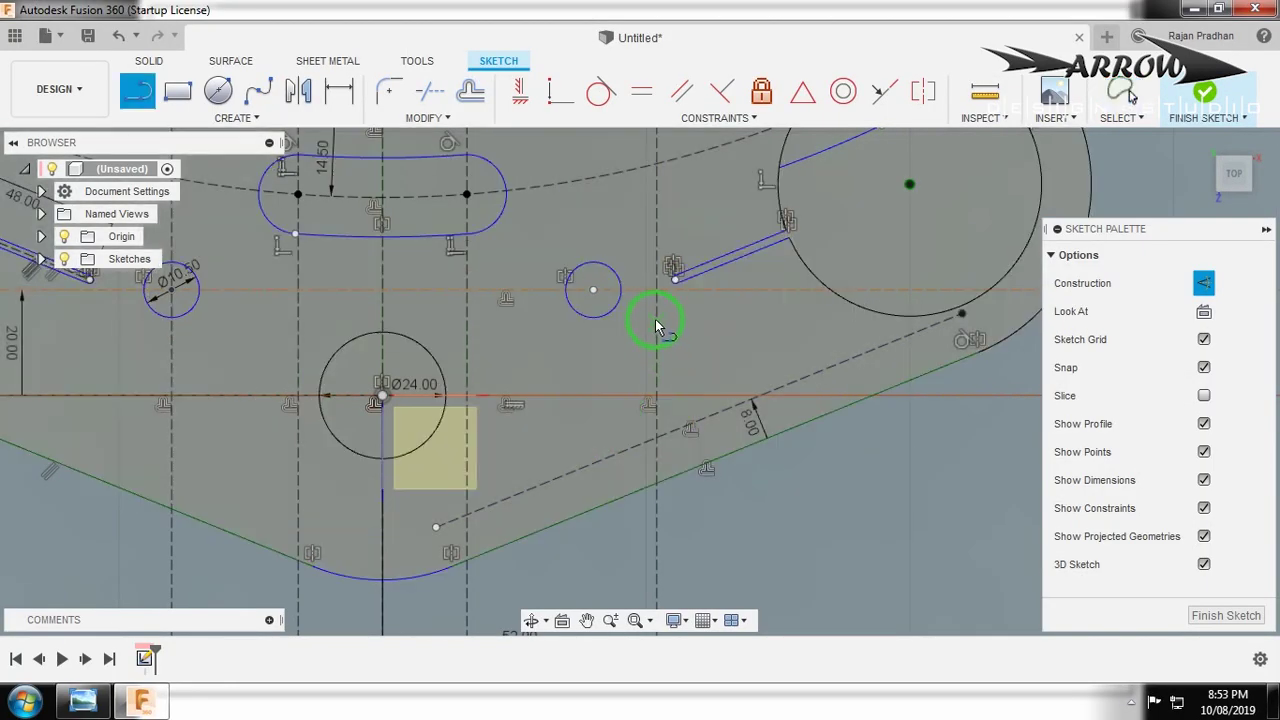
left_click(656, 437)
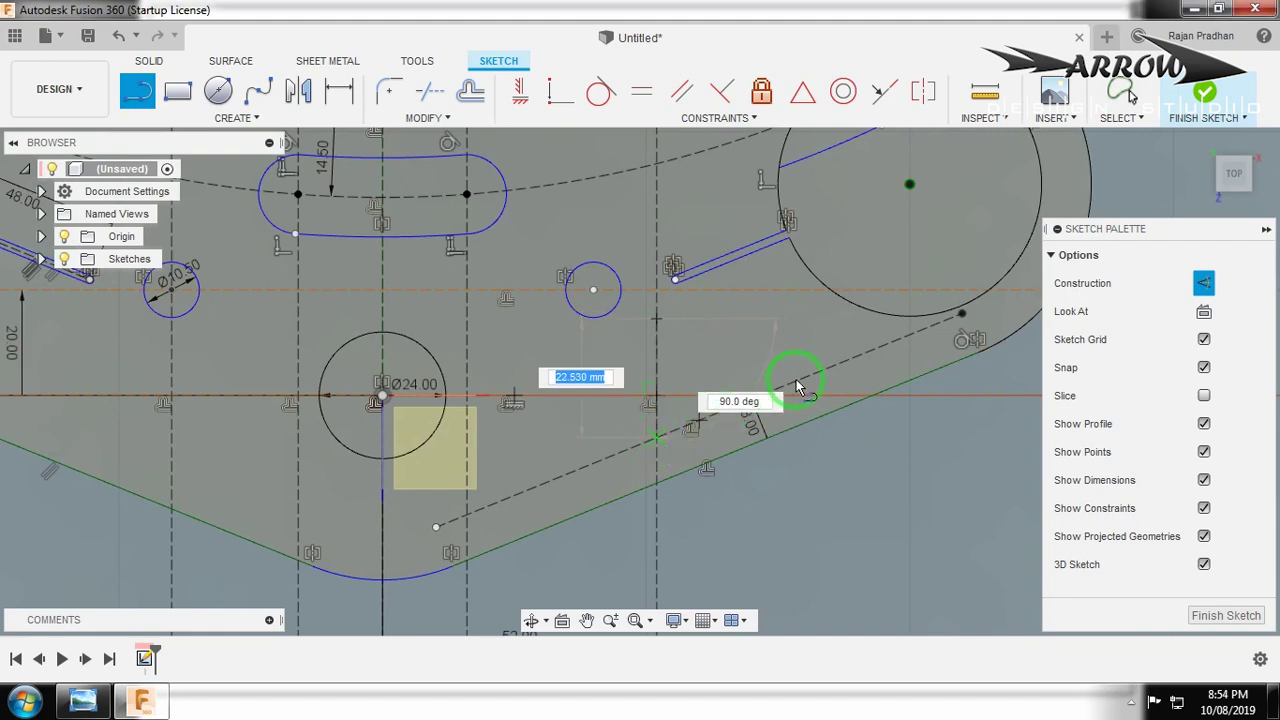
key("Escape")
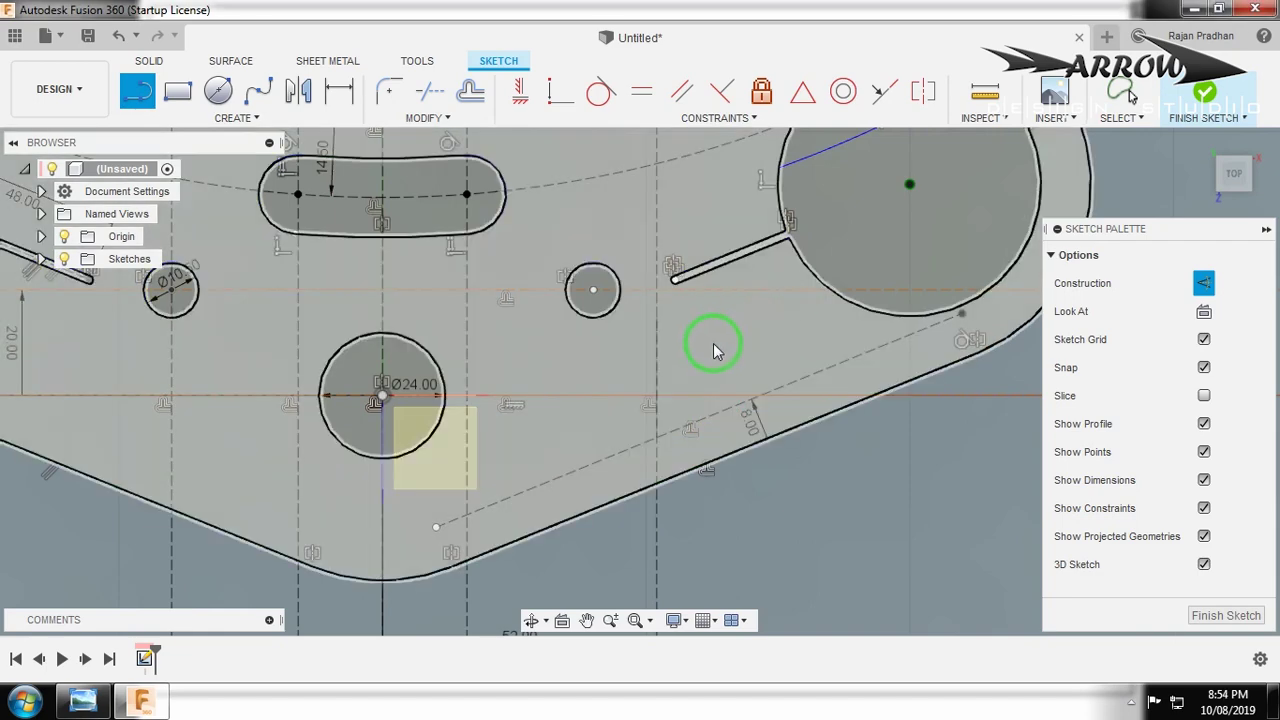
key("Escape")
left_click(1206, 283)
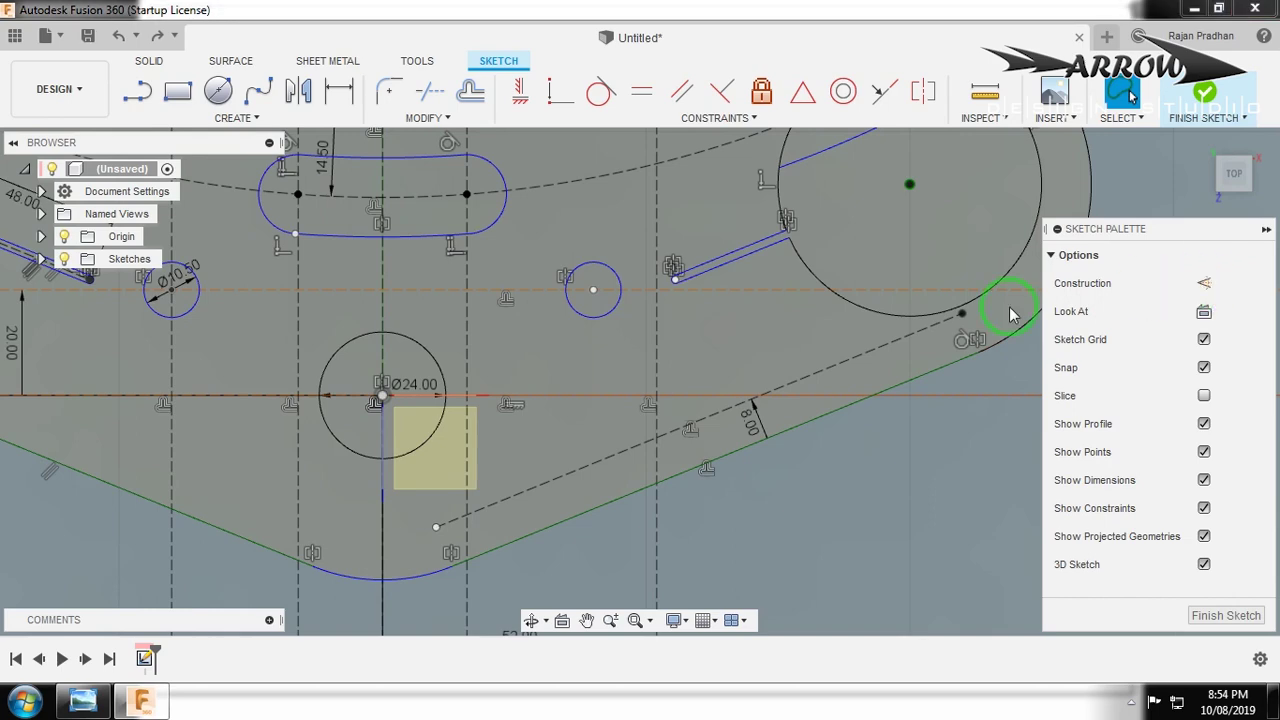
key("l")
left_click(656, 357)
left_click(657, 438)
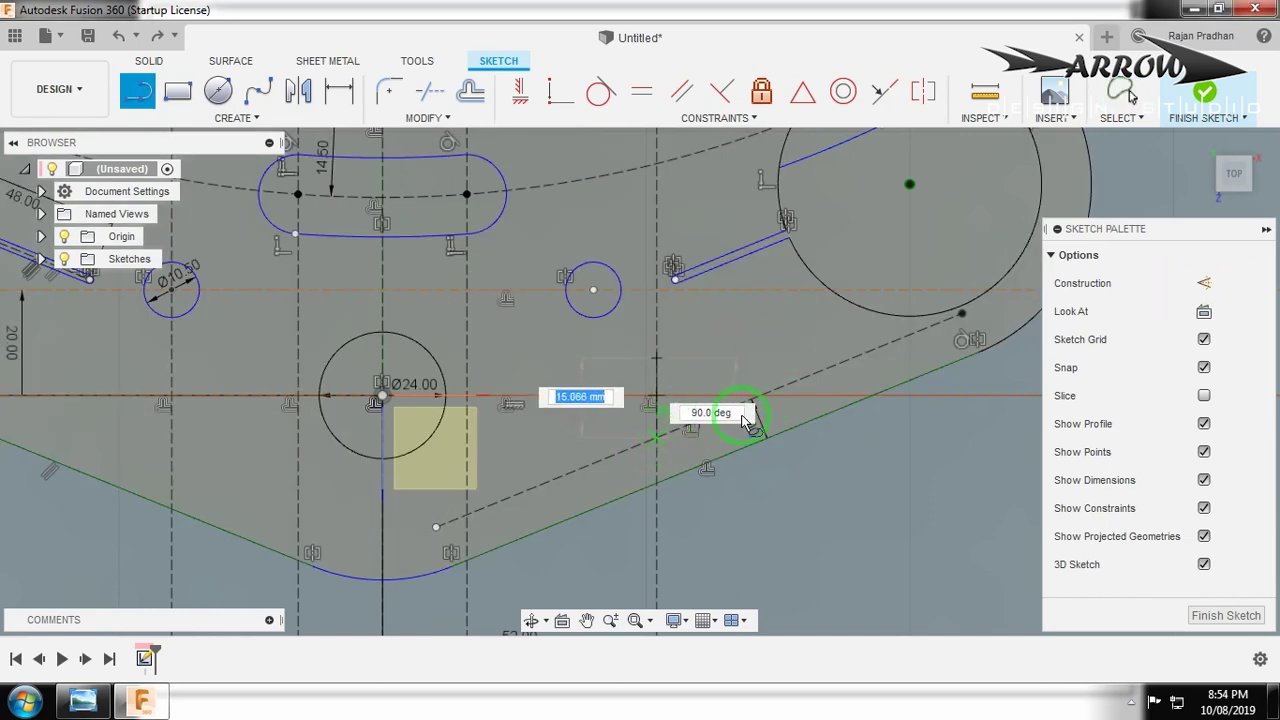
key("Escape")
left_click(768, 388)
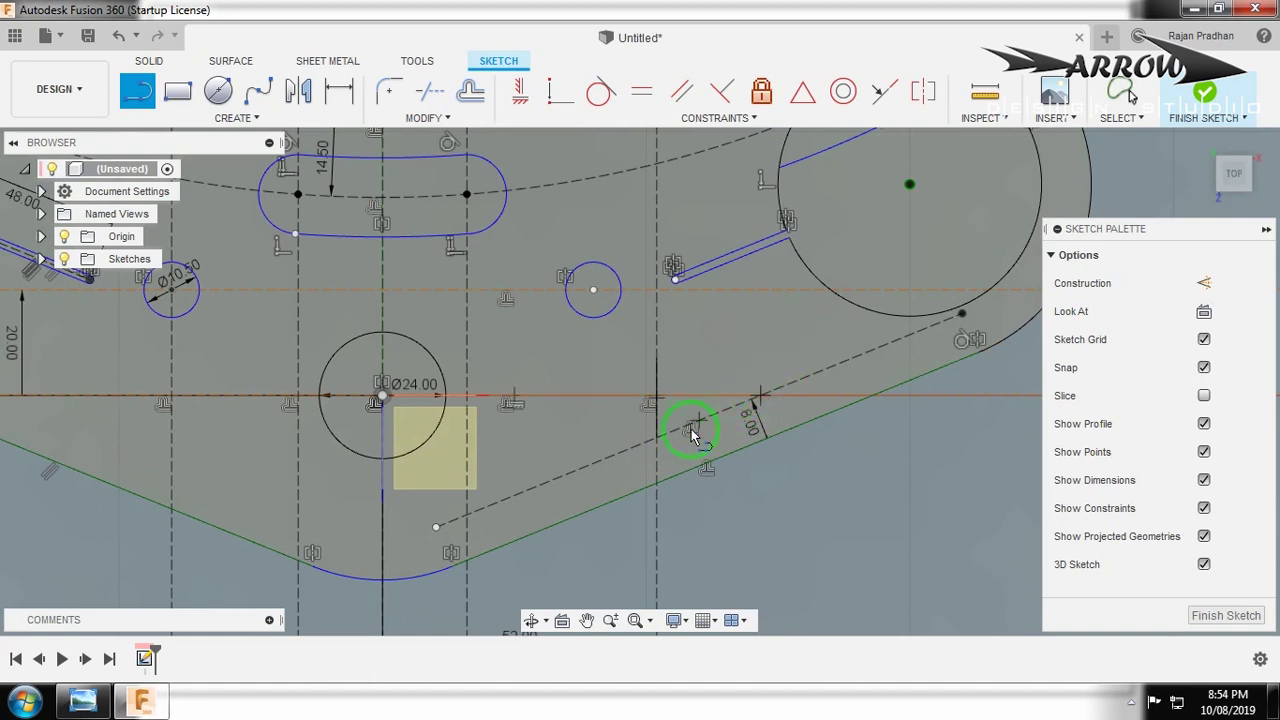
Round the corner between the vertical and slanted lines at R6 and delete the stray short line.
left_click(387, 90)
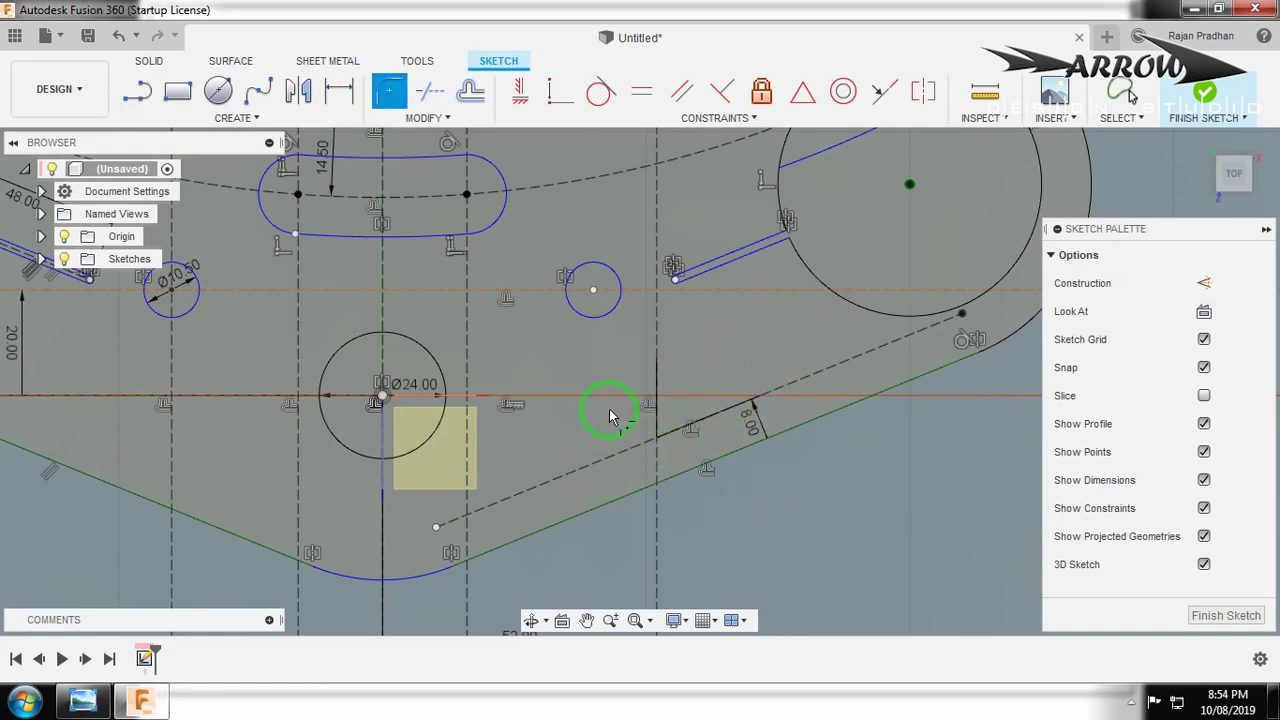
left_click(667, 441)
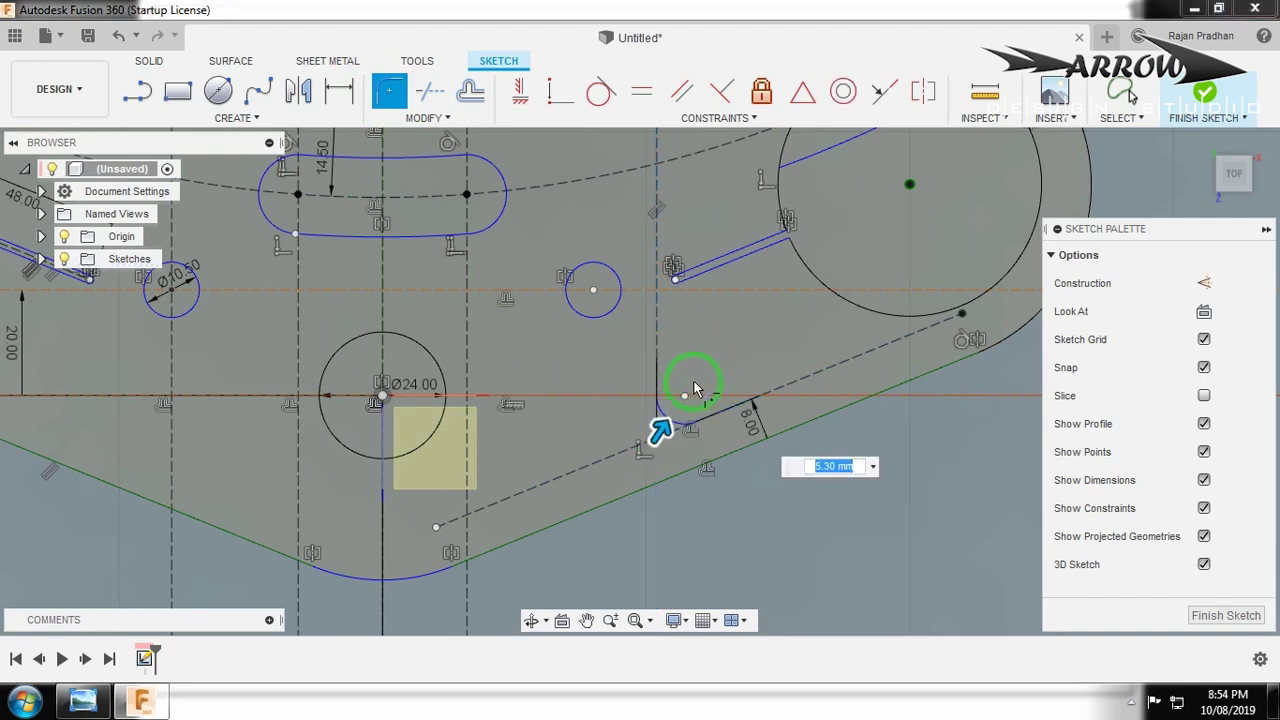
type("6")
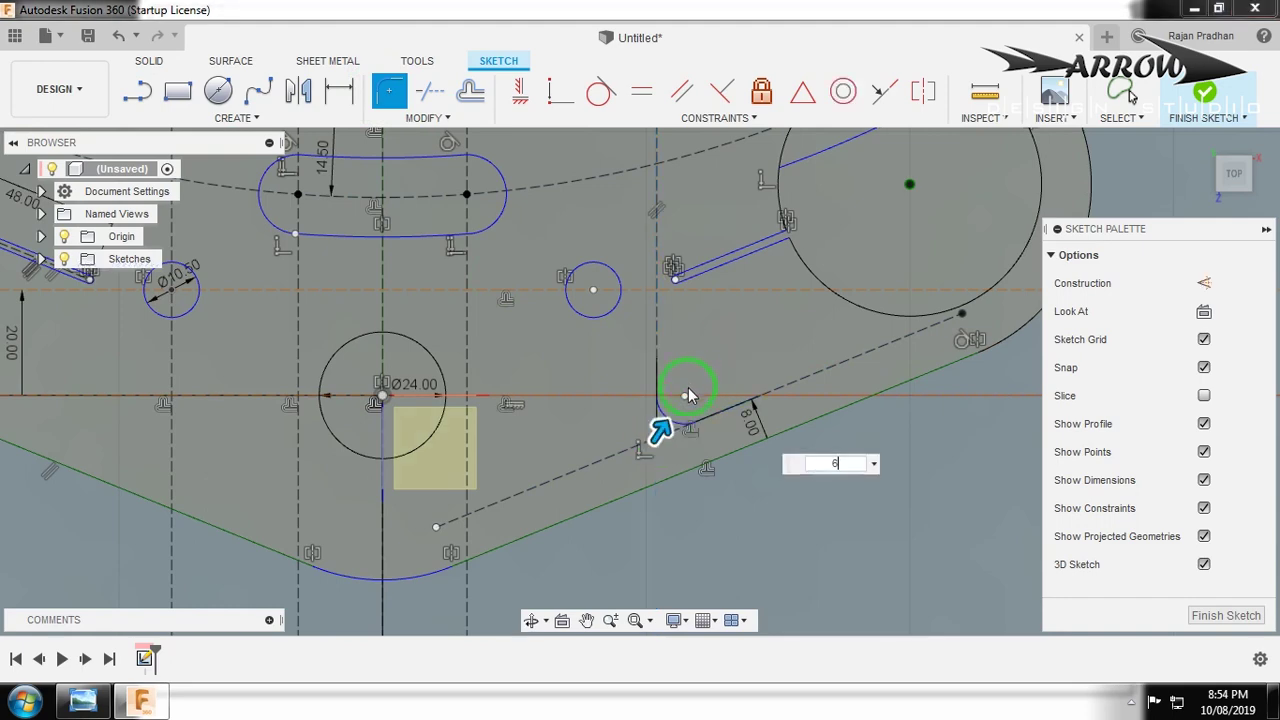
key("Return")
scroll(748, 391, "down", 2)
scroll(750, 389, "up", 2)
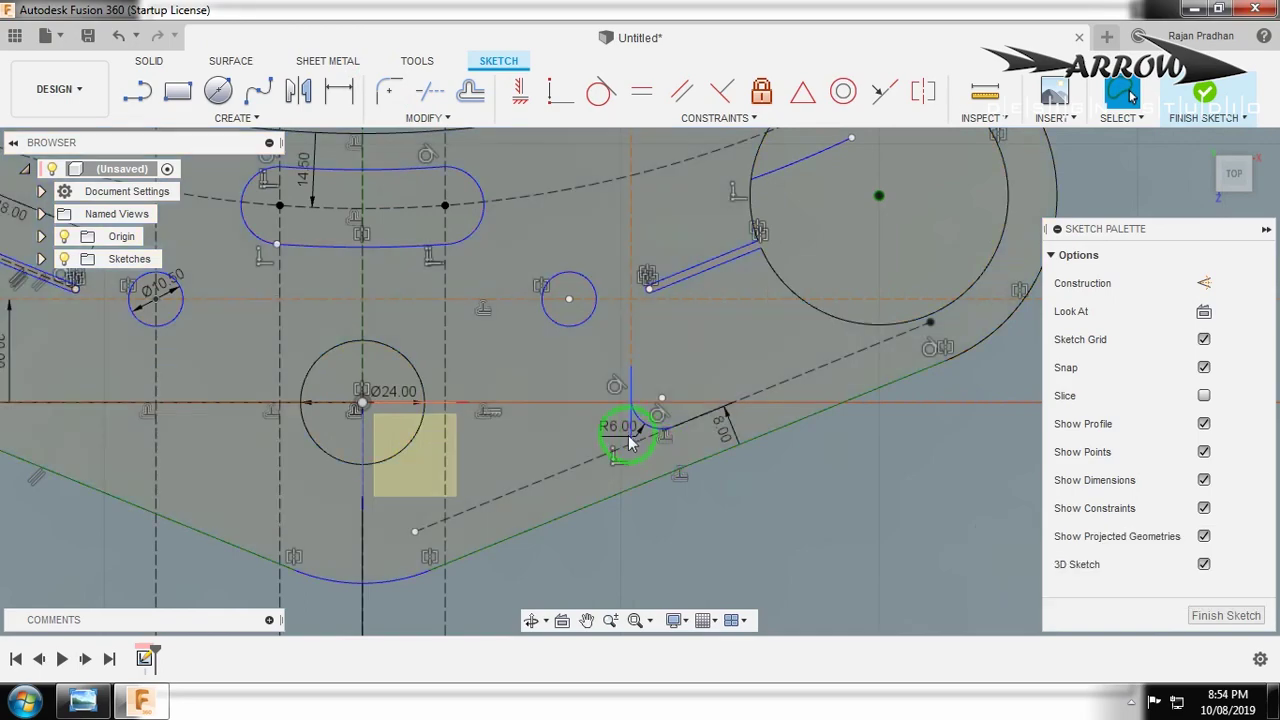
key("Delete")
scroll(759, 476, "up", 2)
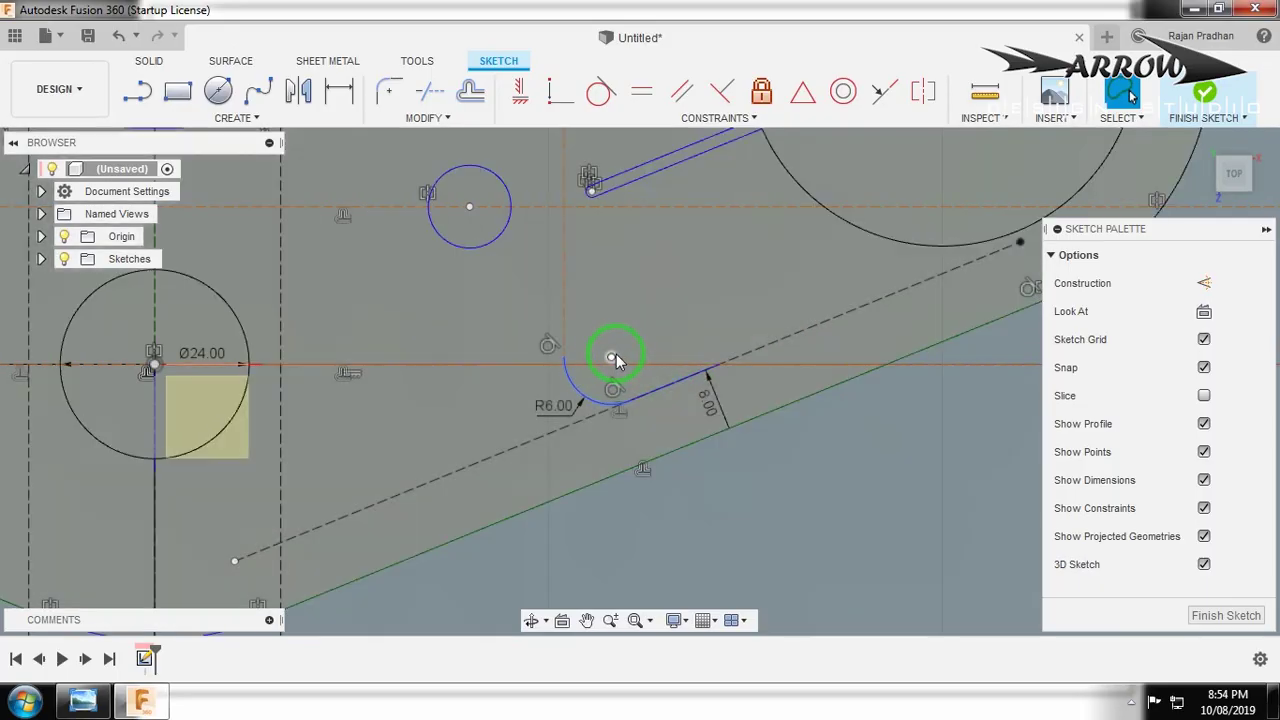
Draw a short construction line from the R6 arc's end, offset it by 1, and compare with detail B.
key("l")
left_click(612, 388)
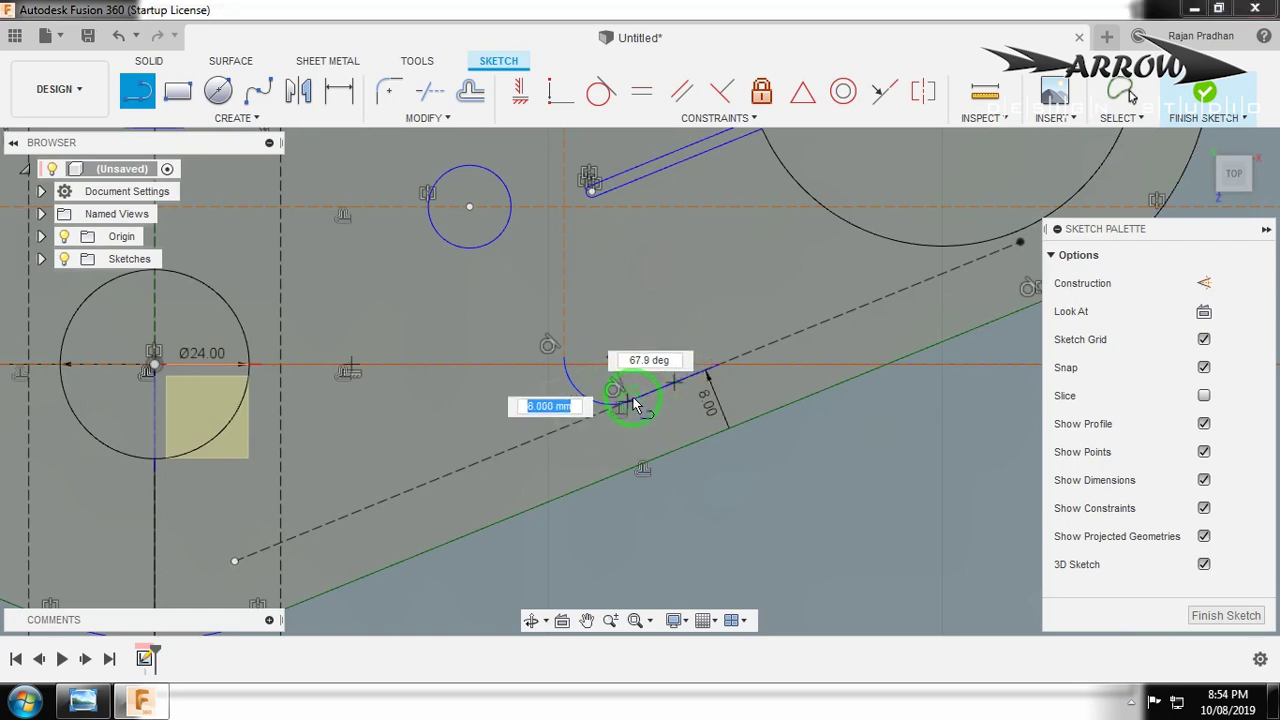
left_click(613, 359)
key("Escape")
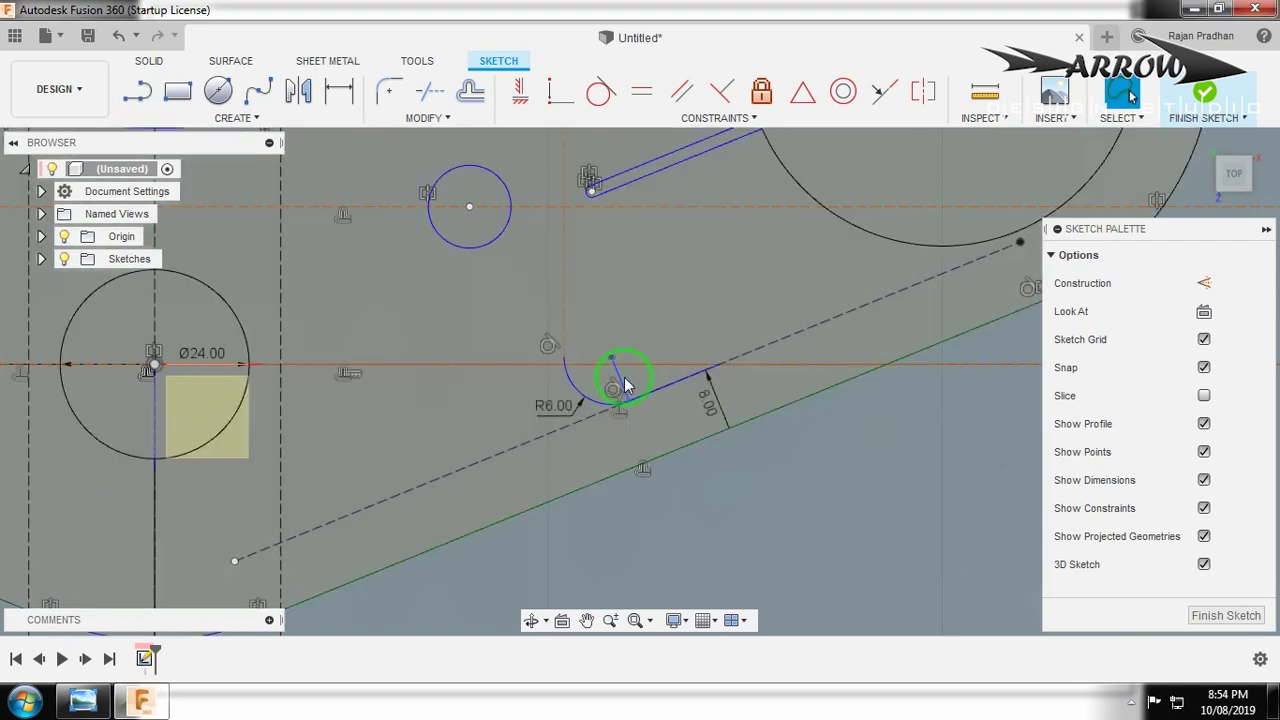
left_click(1203, 283)
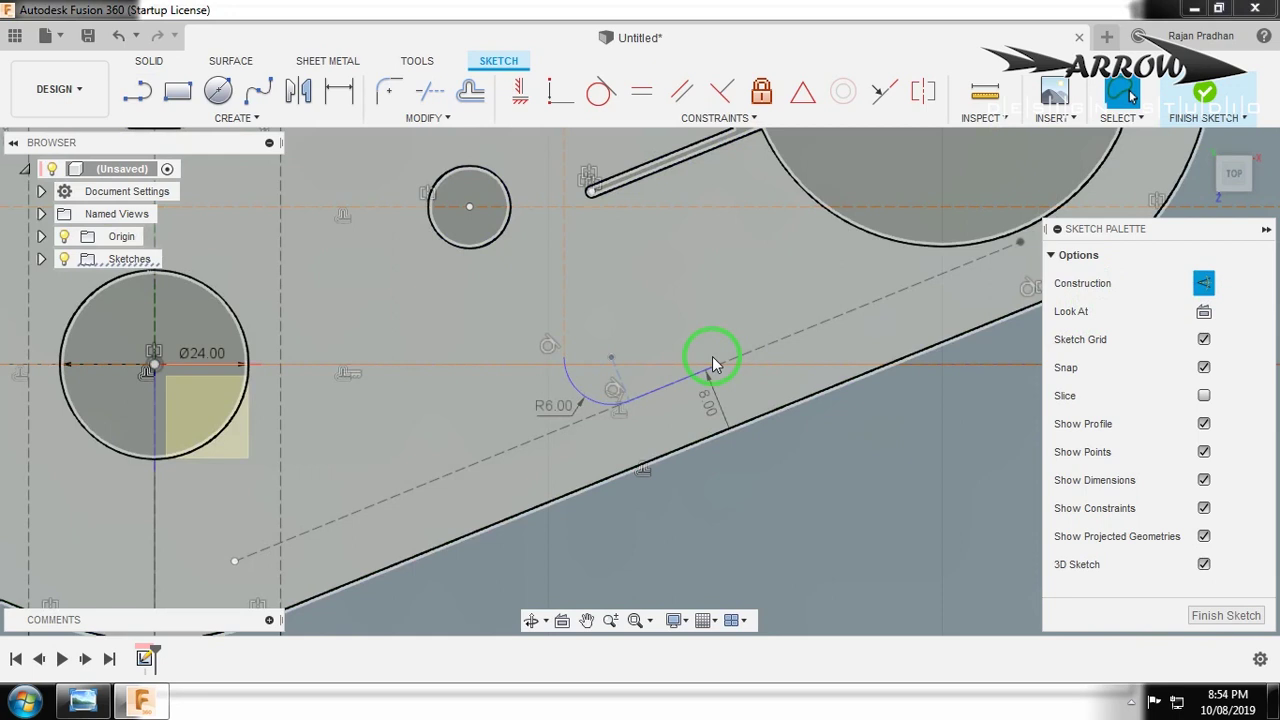
key("o")
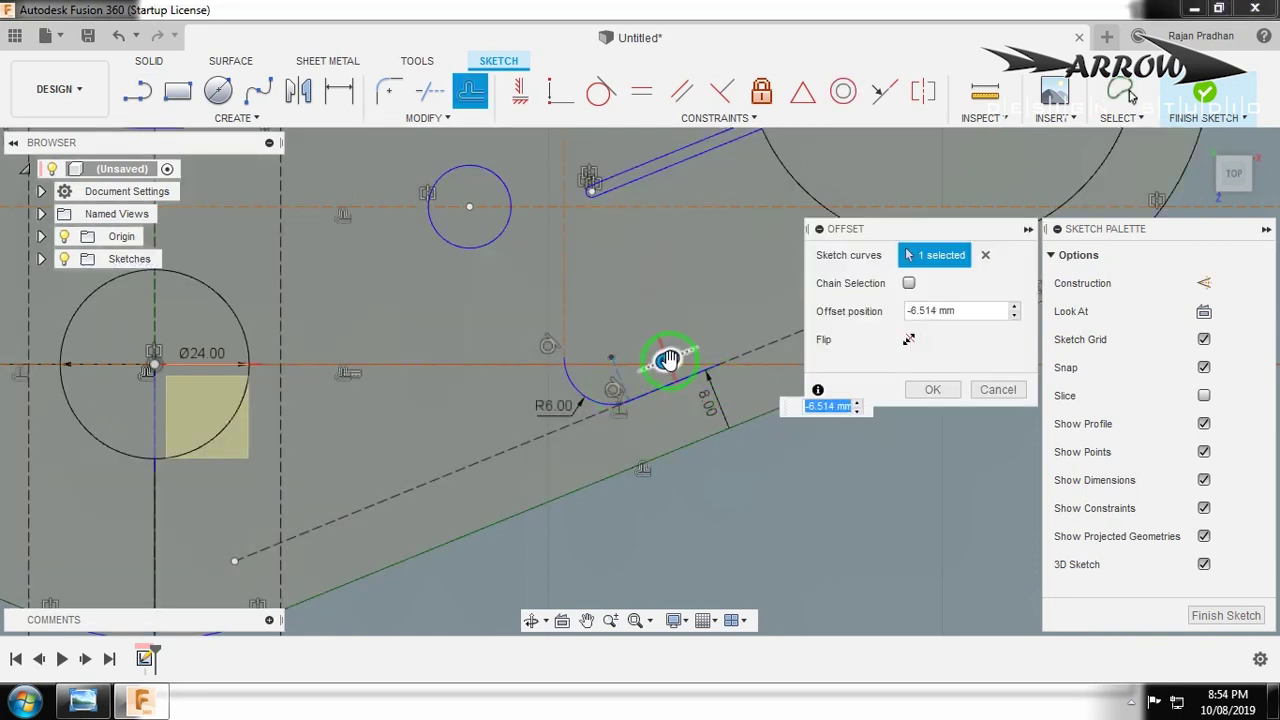
type("1")
key("Return")
key("alt+Tab")
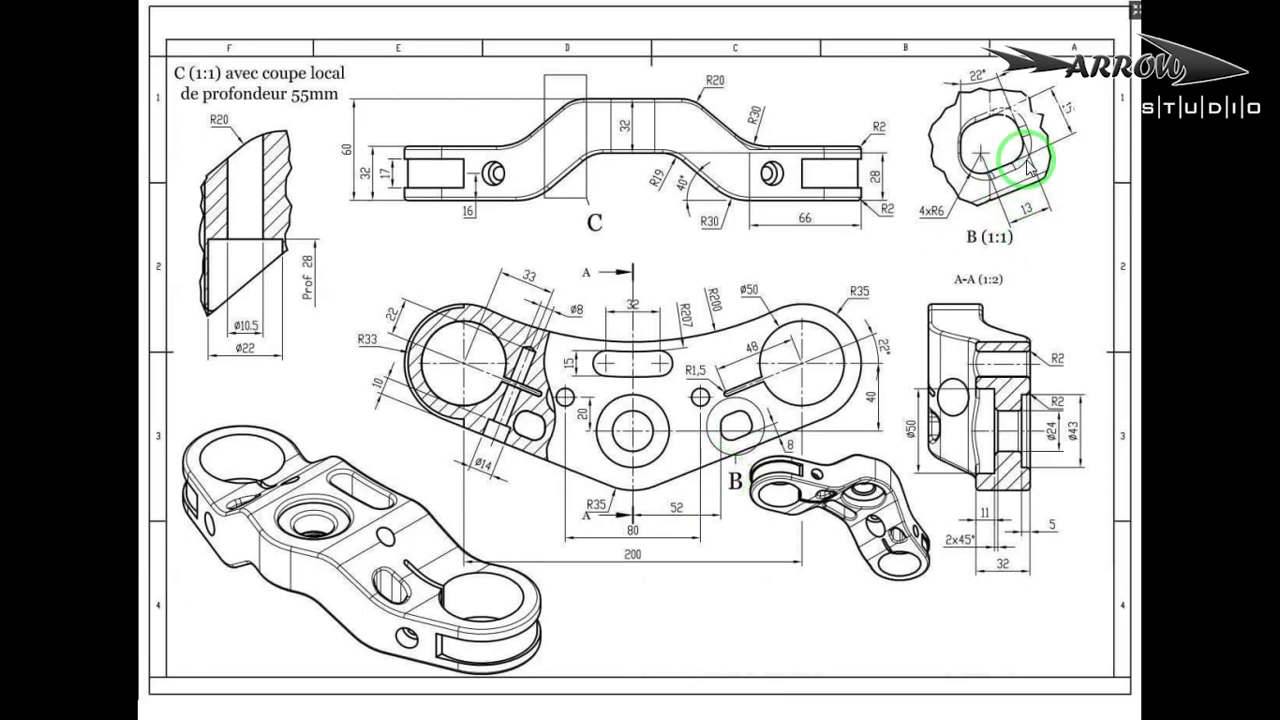
key("alt+Tab")
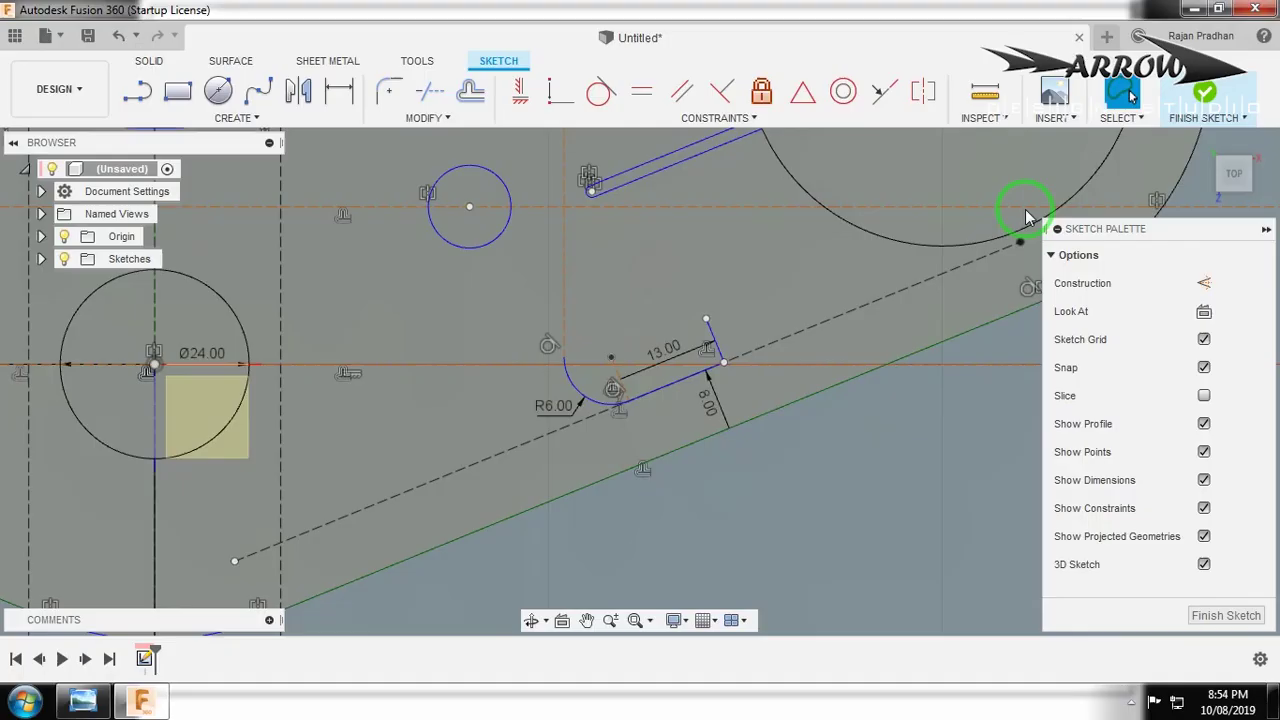
Make the selected line construction and offset the short side line by 15 mm.
key("x")
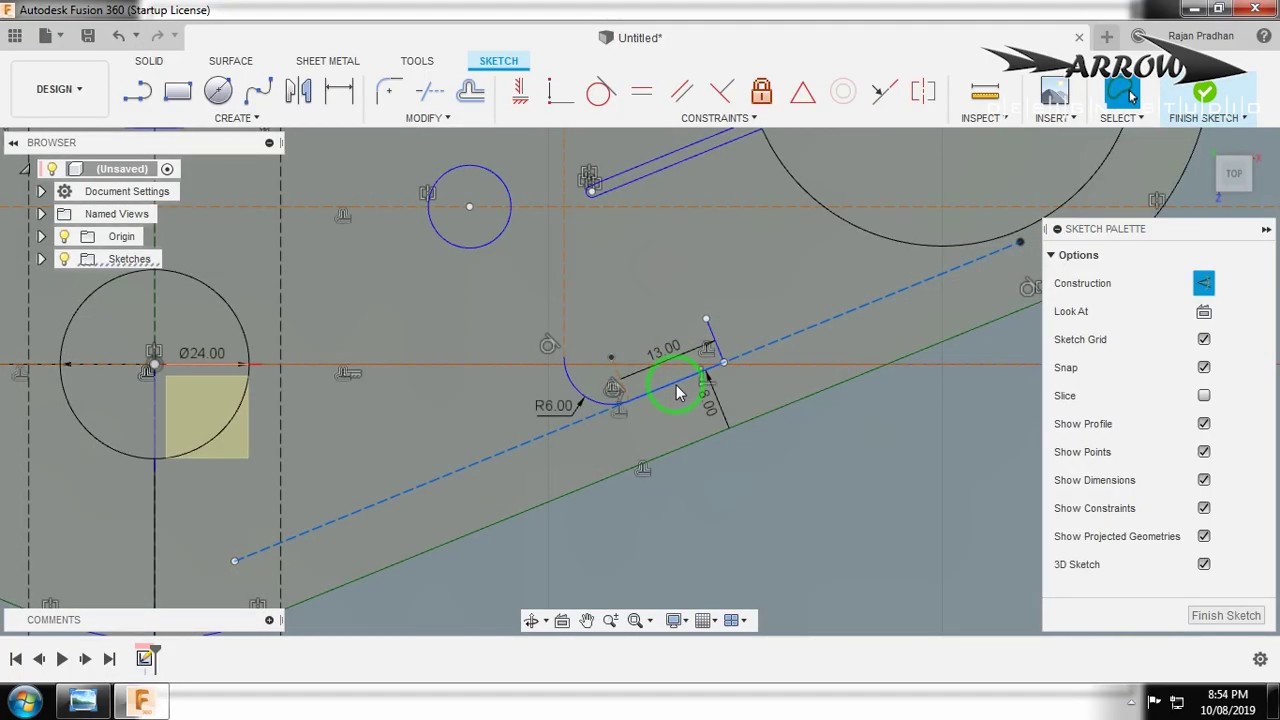
key("o")
key("Escape")
left_click(690, 390)
type("o")
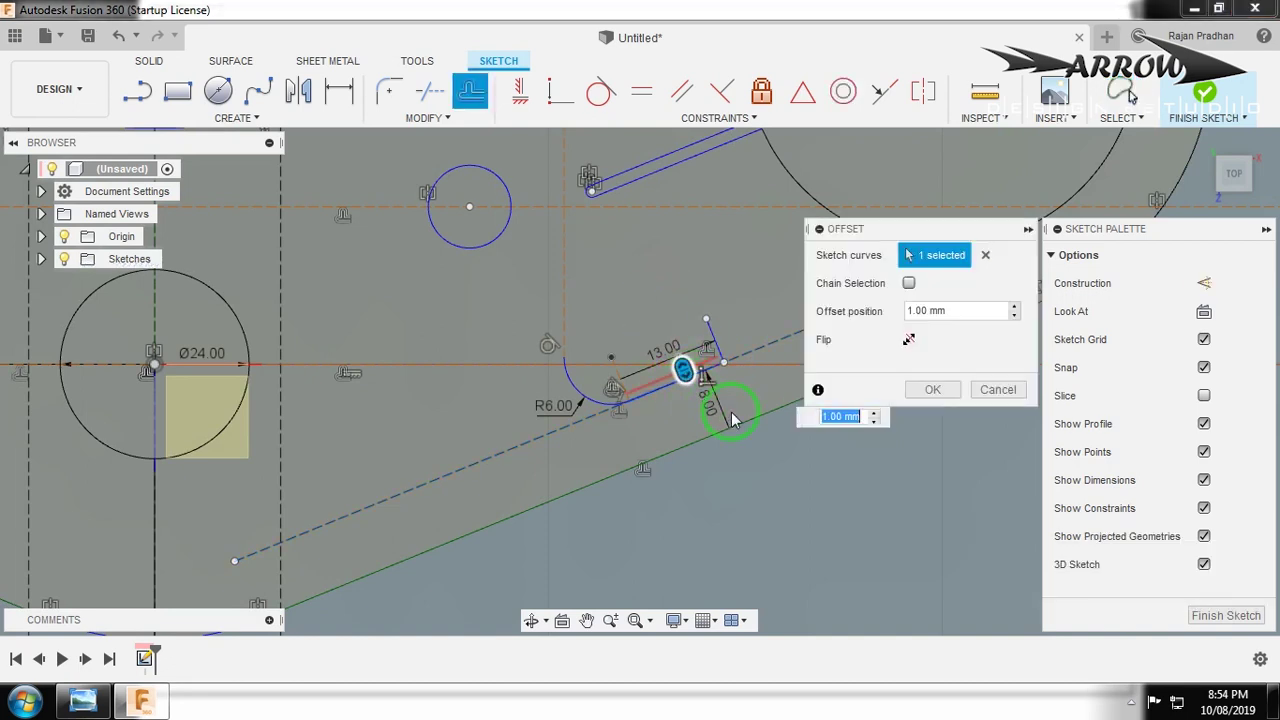
type("15")
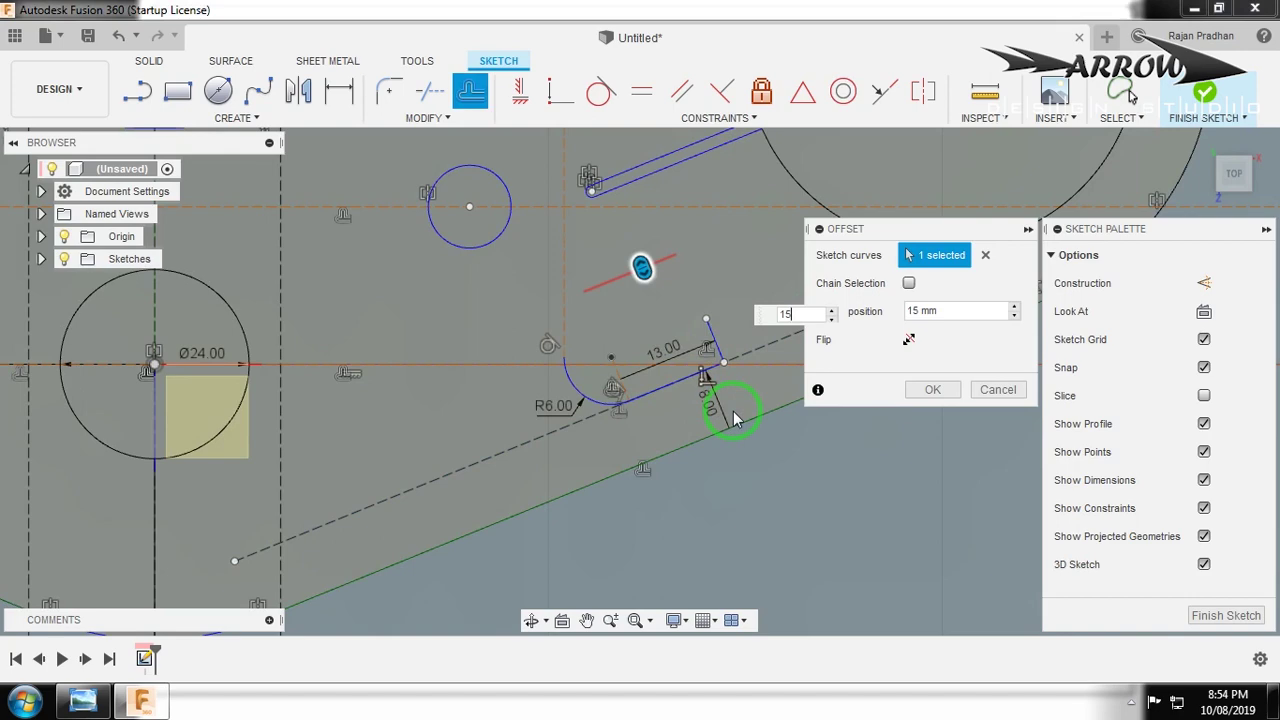
left_click(945, 388)
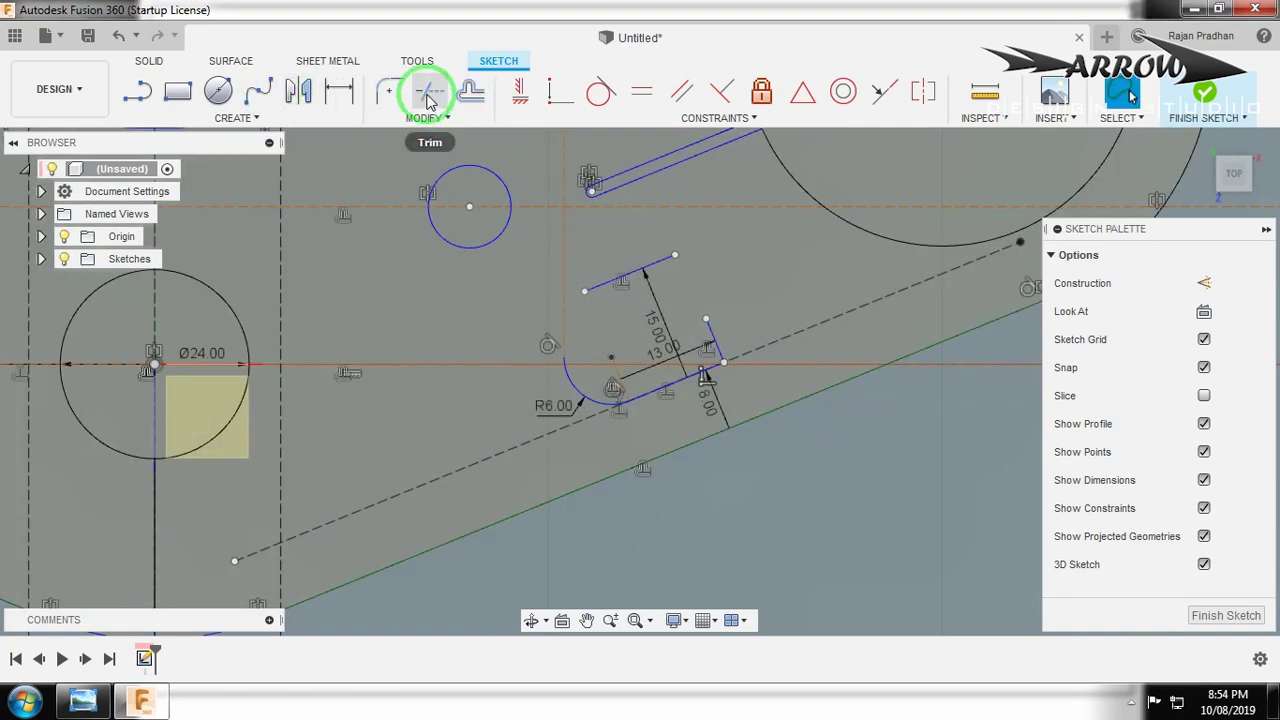
Extend the short side and the upper line to close the pocket corner.
left_click(424, 118)
left_click(420, 170)
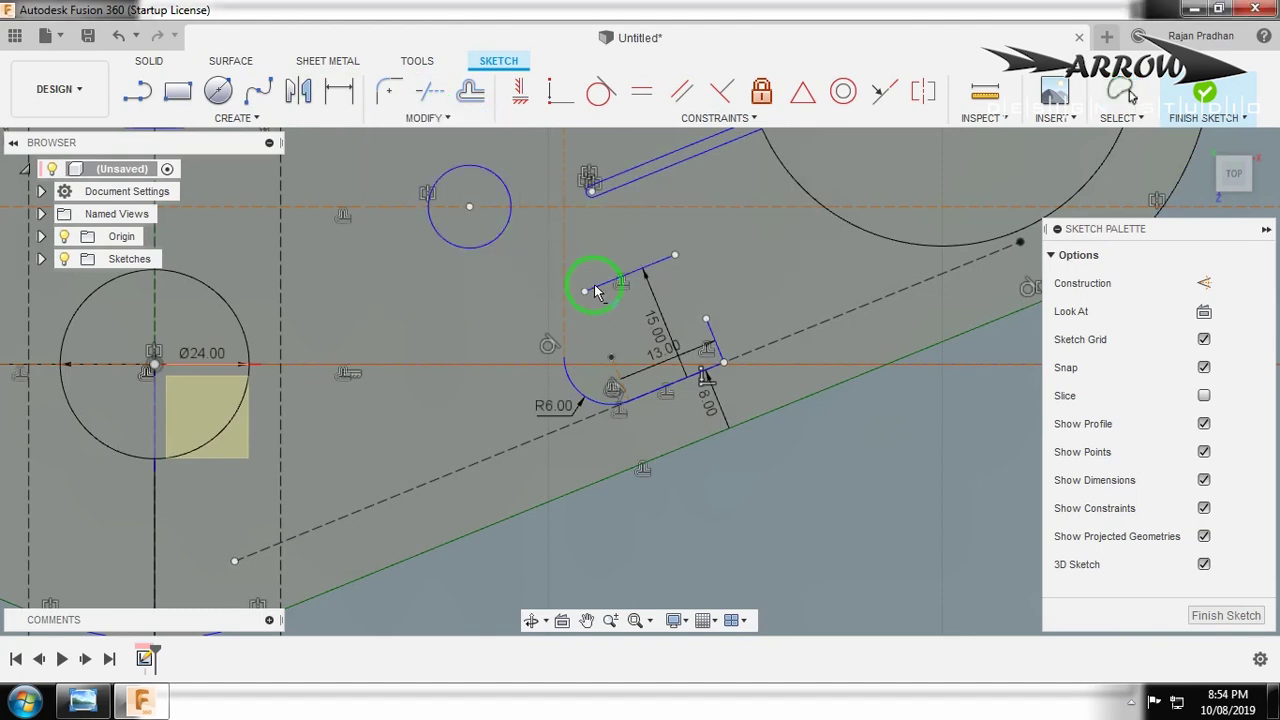
scroll(590, 298, "up", 2)
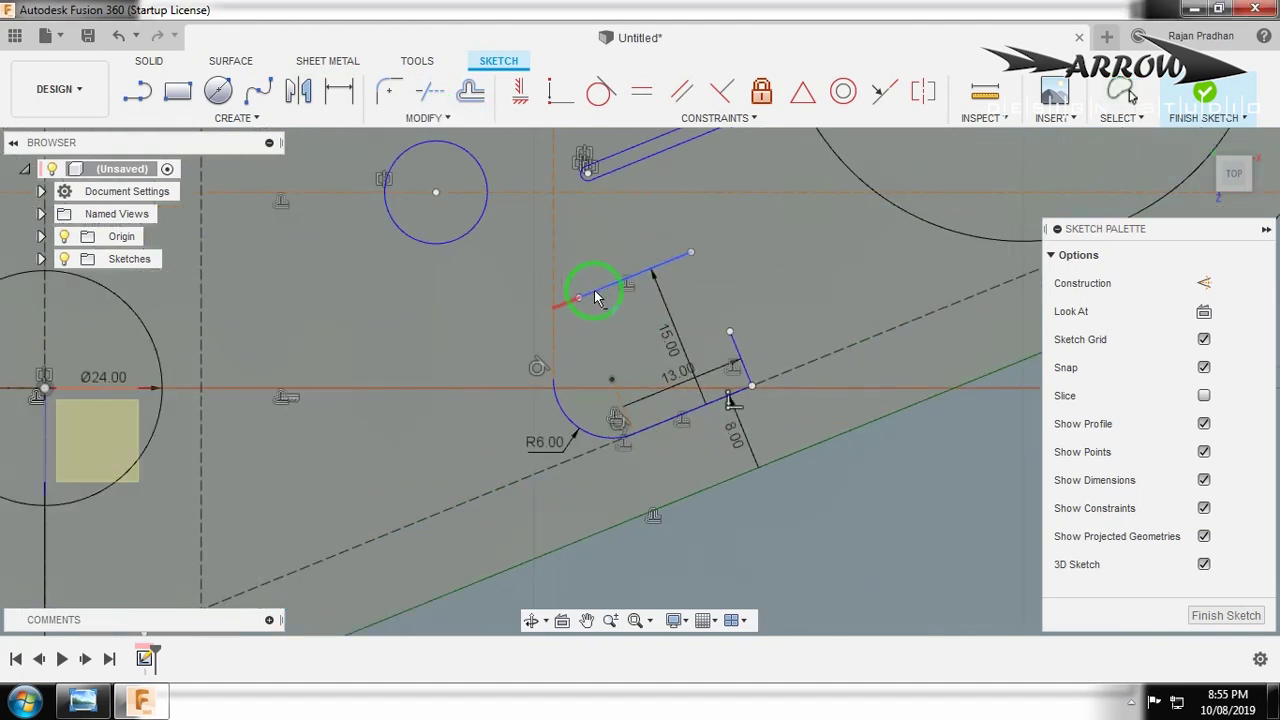
left_click(735, 347)
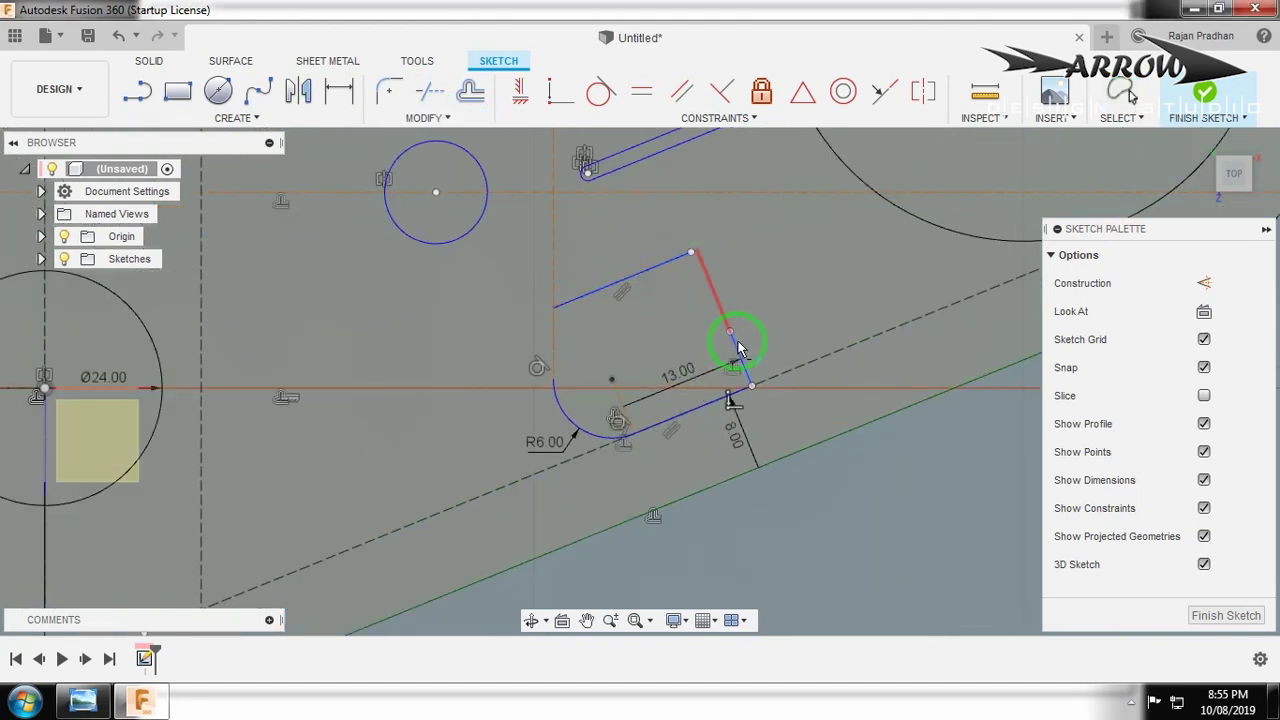
left_click(668, 267)
scroll(668, 267, "up", 3)
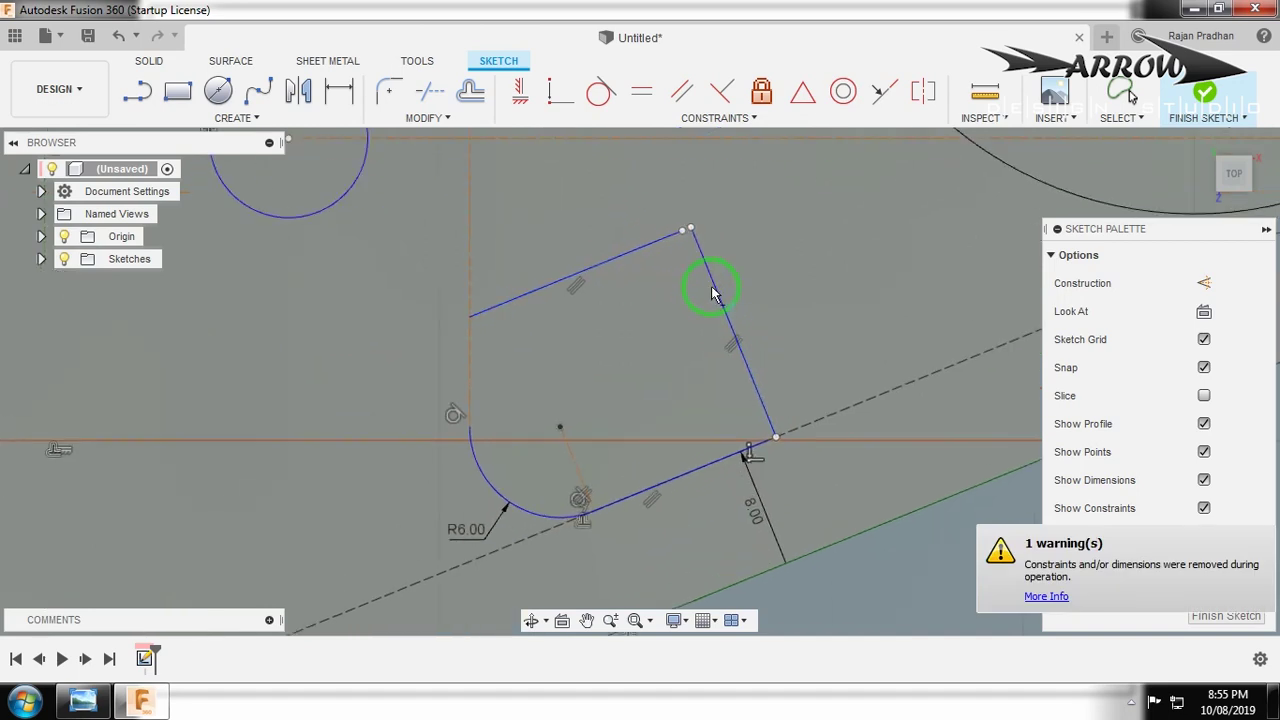
scroll(510, 345, "down", 3)
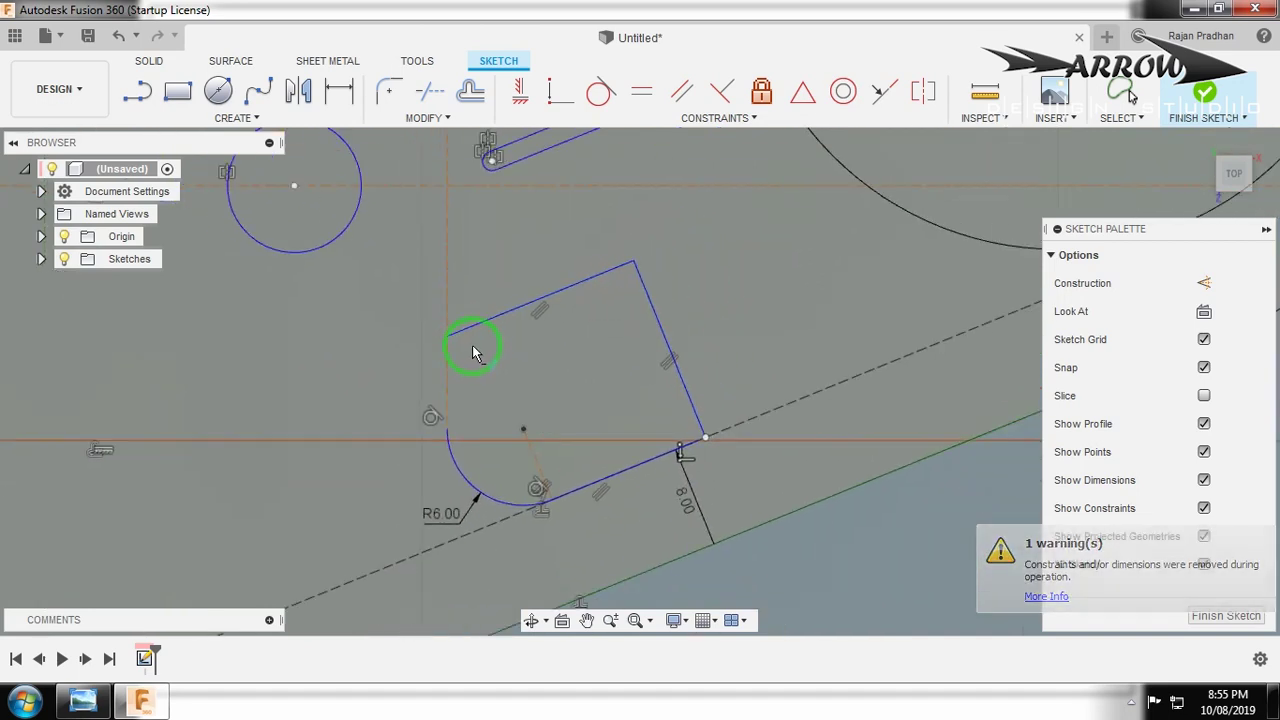
Start a line at the upper line's end and check detail B in the reference drawing.
key("l")
left_click(452, 334)
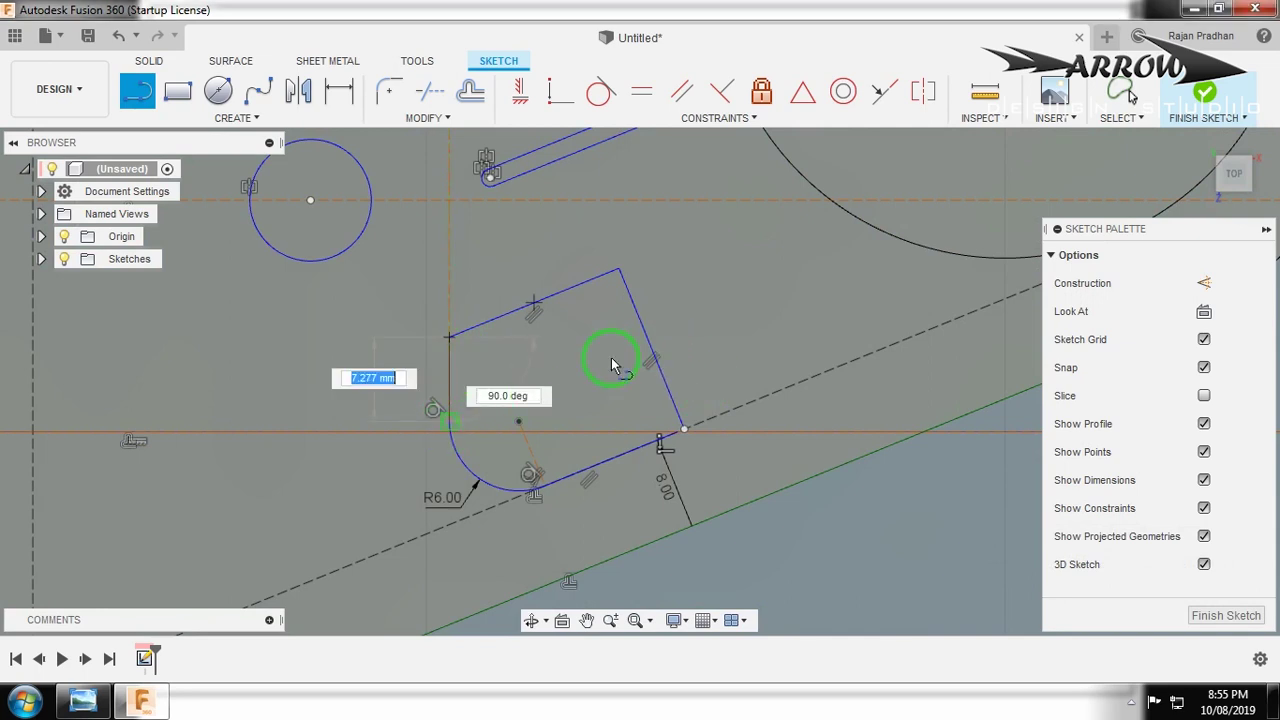
key("alt+Tab")
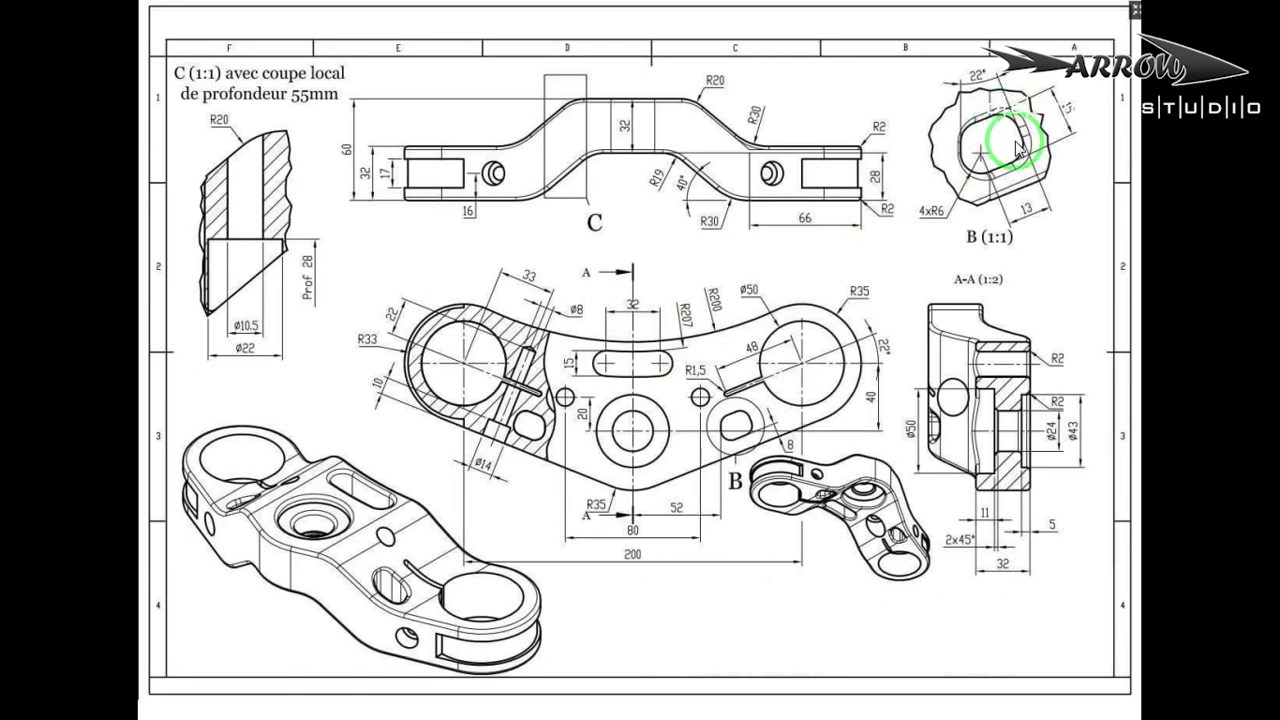
key("alt+Tab")
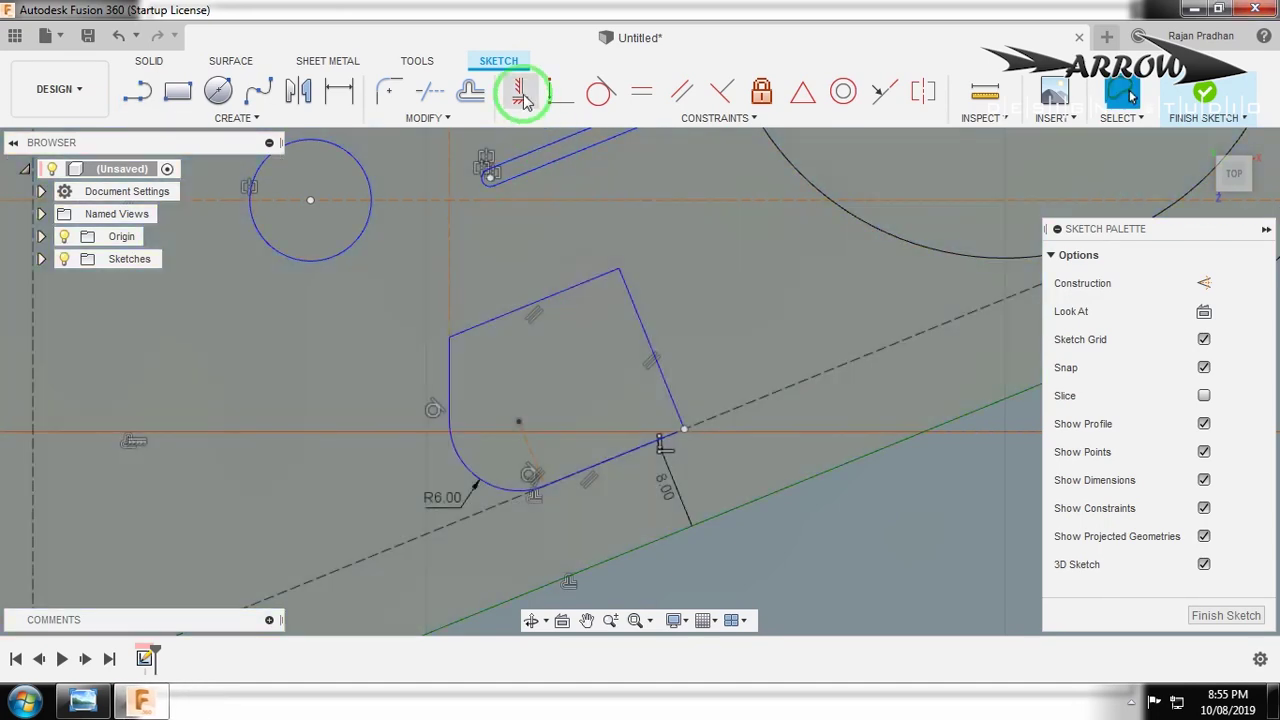
left_click(389, 92)
Fillet the pocket's top corner at R3.80 and try changing it to 6, then undo.
left_click(620, 270)
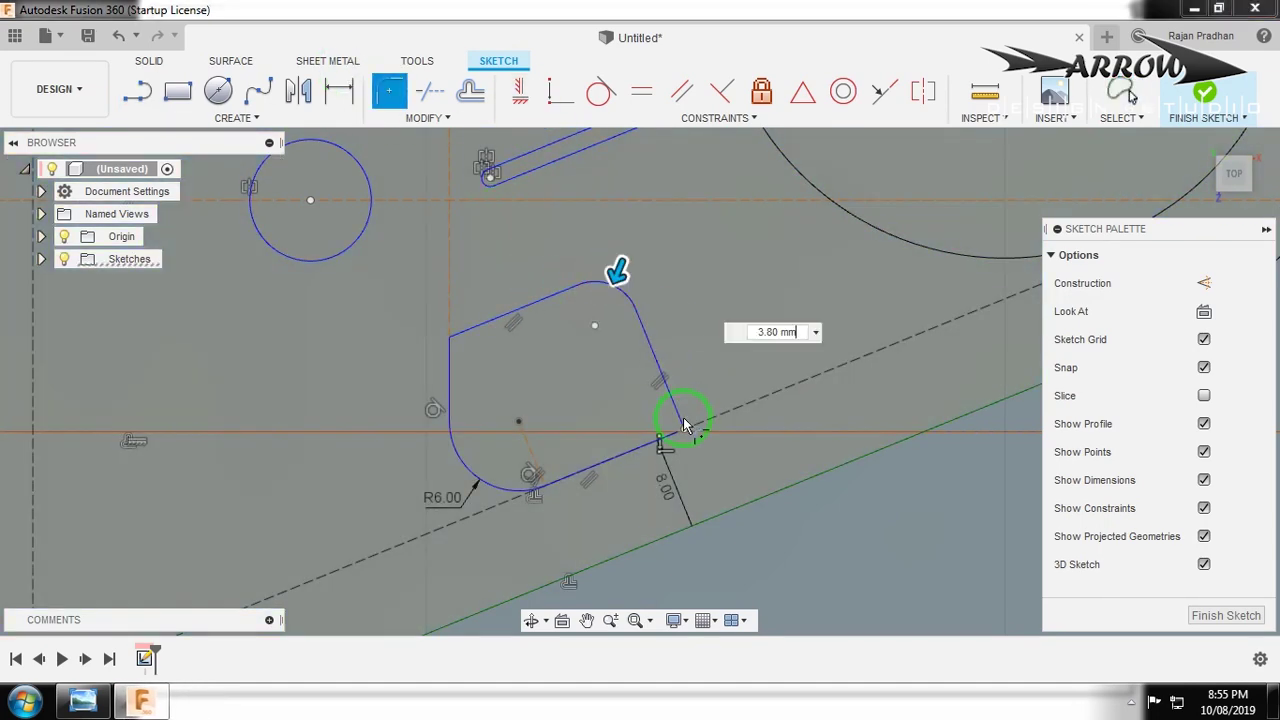
left_click(447, 343)
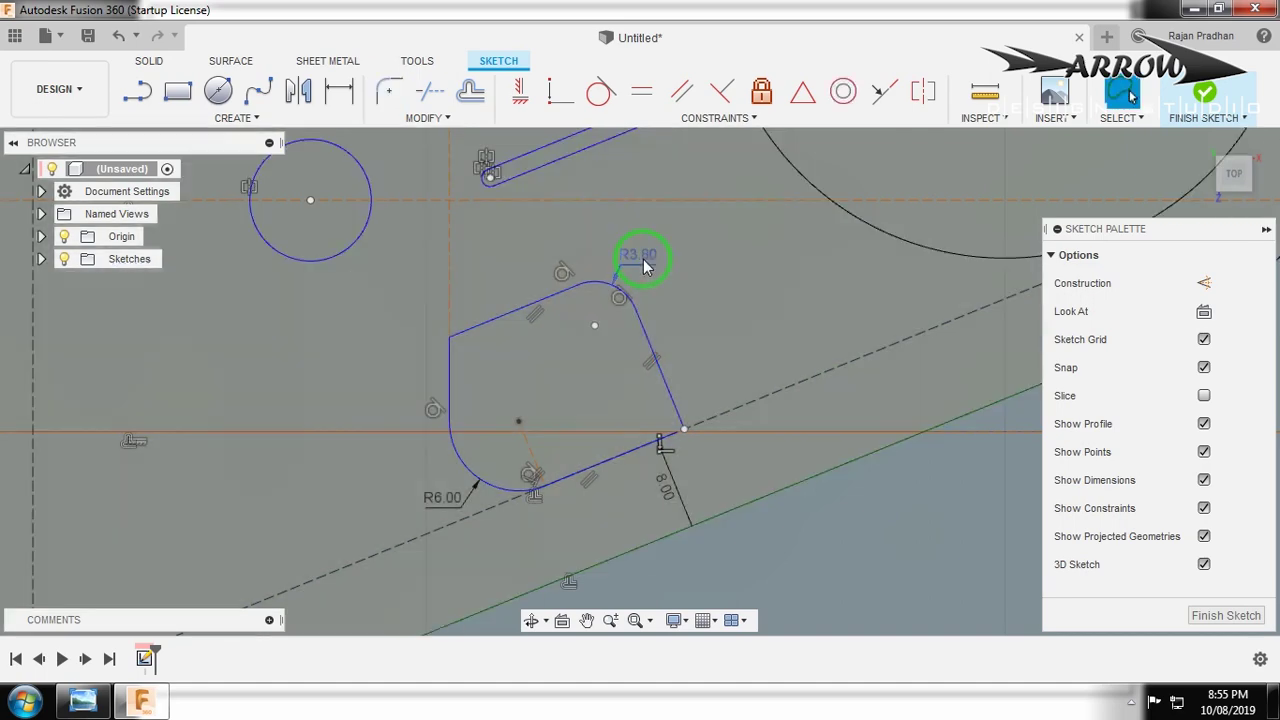
double_click(641, 260)
type("6")
key("Return")
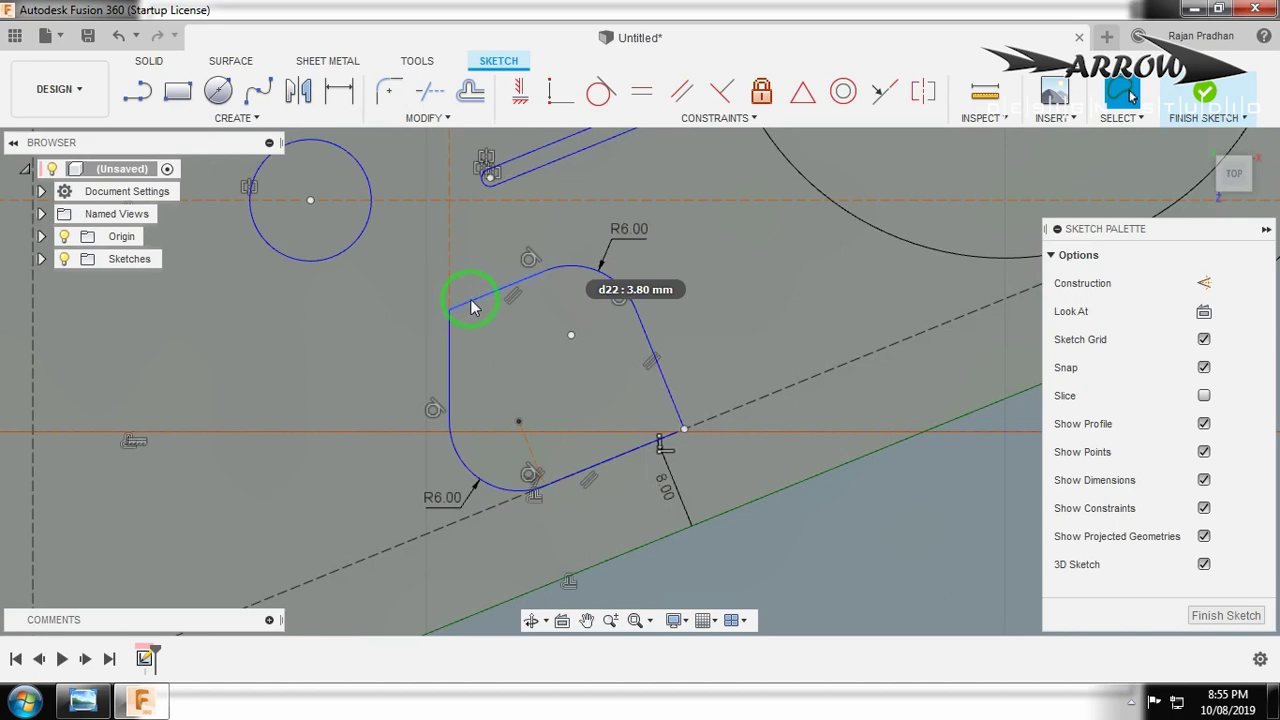
key("ctrl+z")
Toggle a pocket line's fixed state and retry setting the R3.80 fillet to 6, undoing again.
right_click(502, 315)
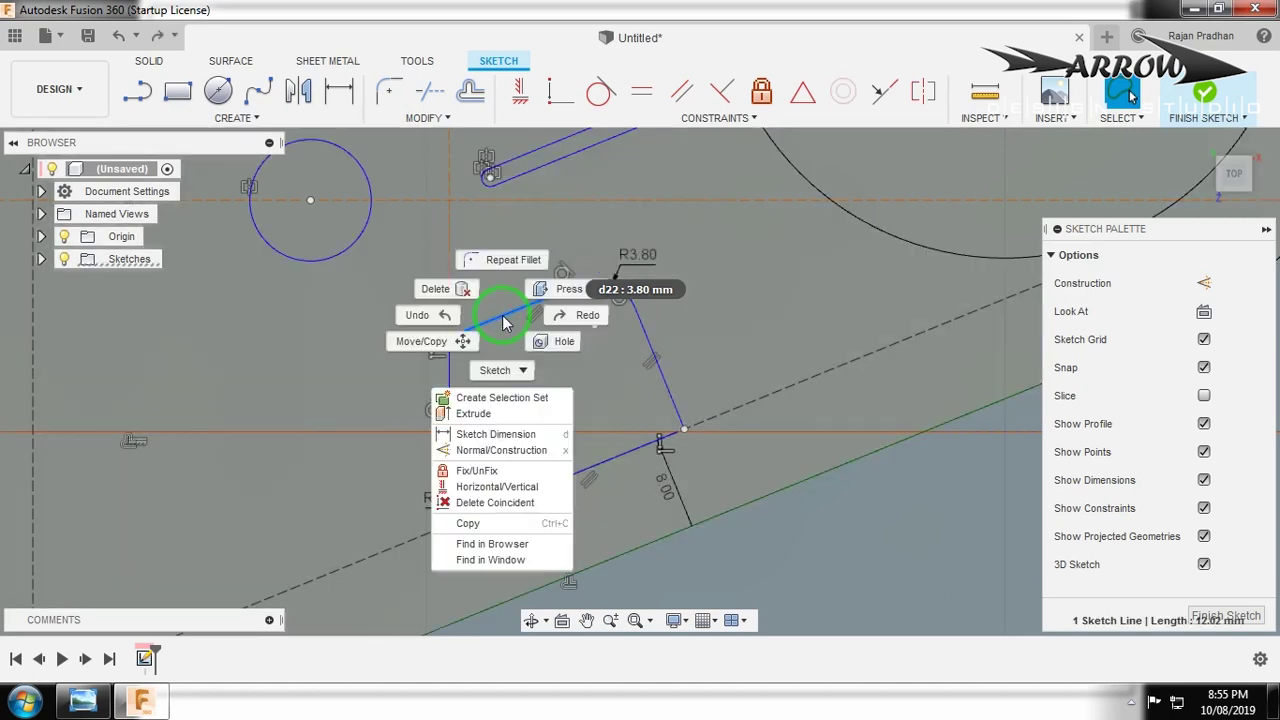
left_click(494, 472)
left_click(631, 258)
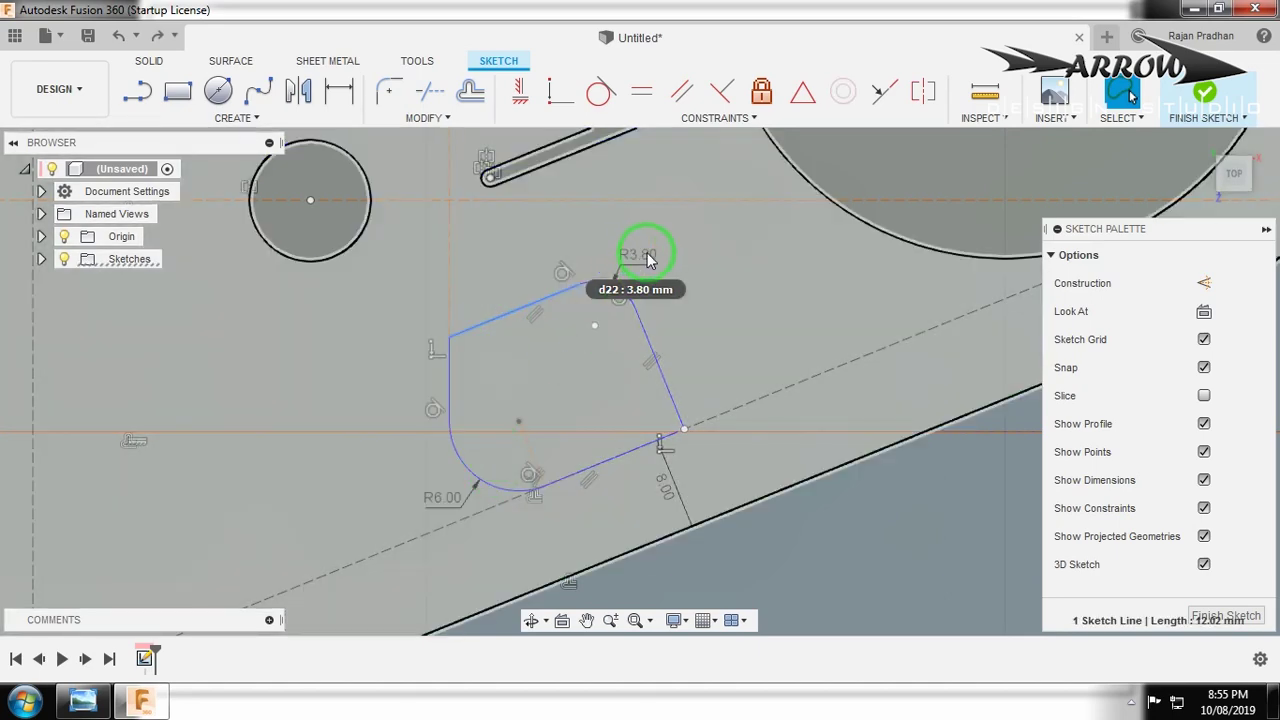
scroll(647, 253, "down", 2)
double_click(648, 255)
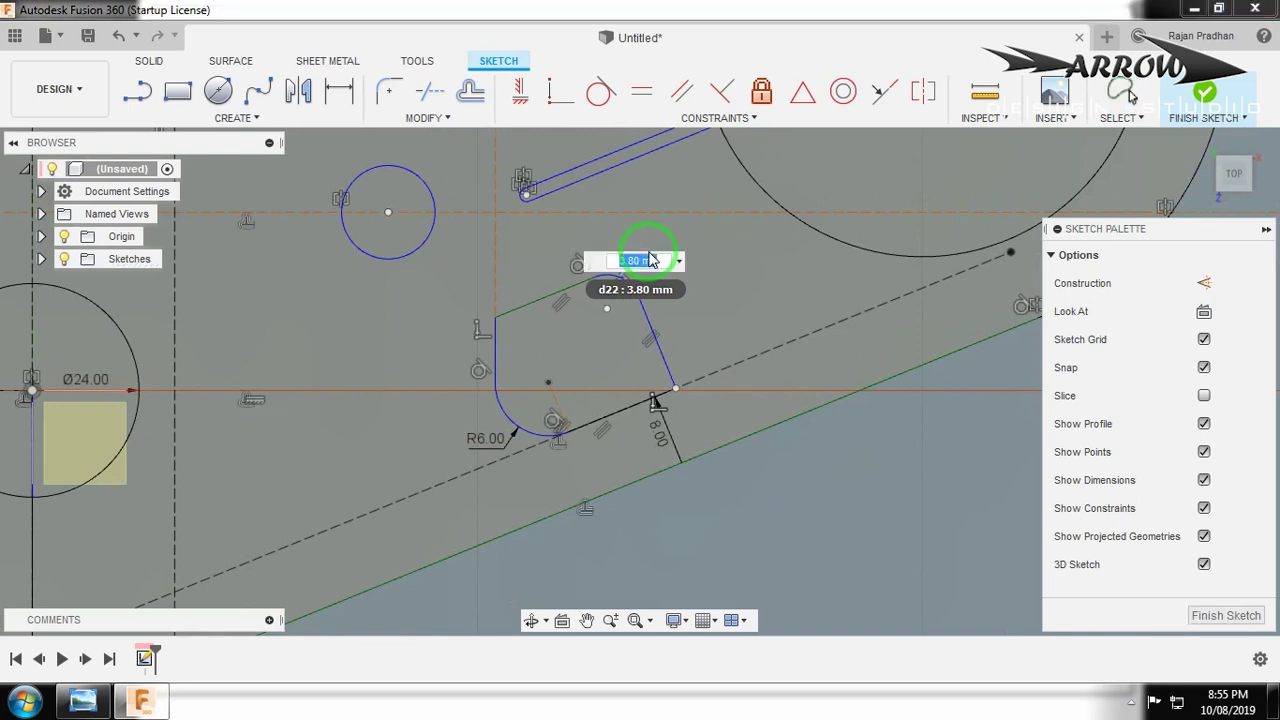
type("6")
key("Return")
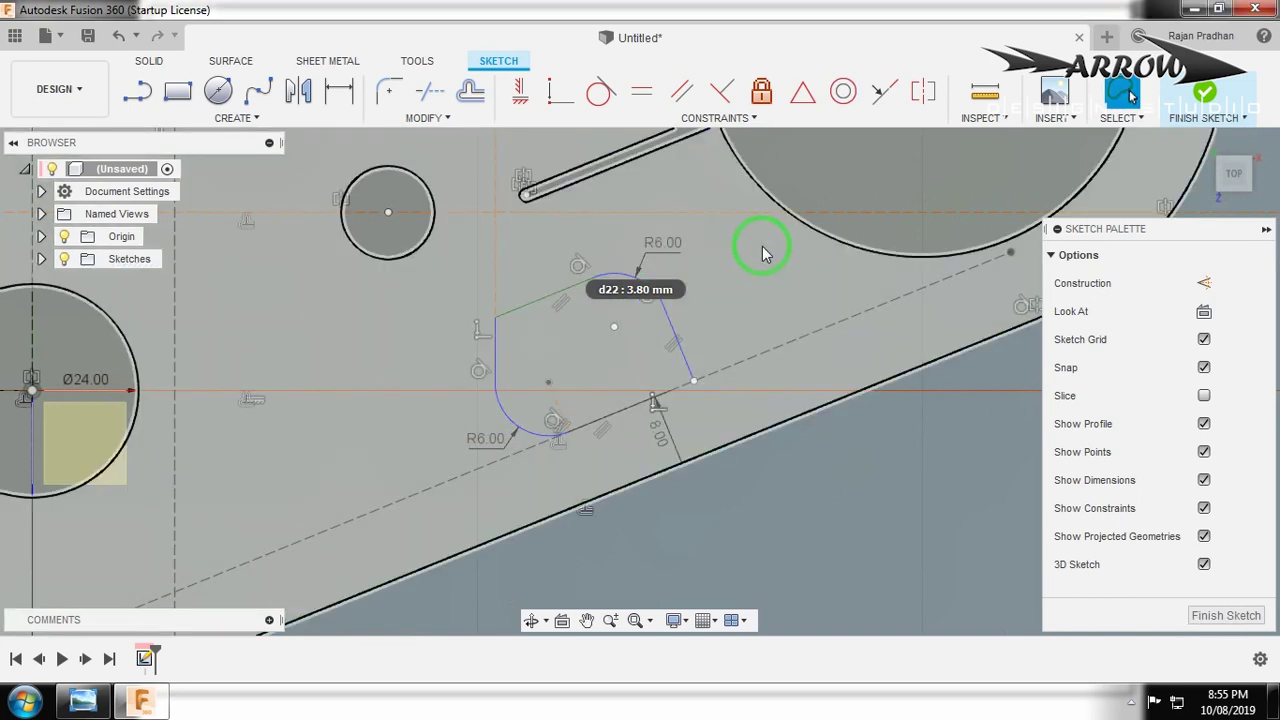
key("ctrl+z")
Unfix the sloped right edge and change the top fillet radius from R3.80 to 6.
left_click(664, 360)
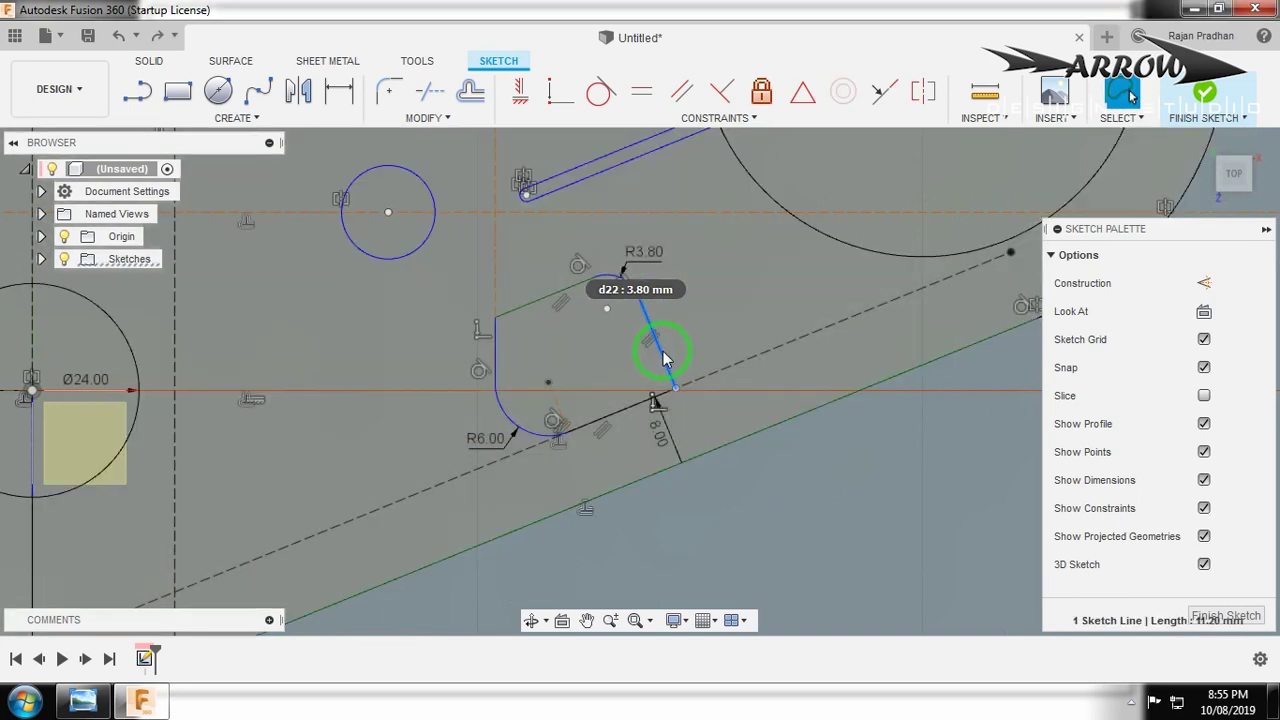
right_click(661, 356)
left_click(641, 254)
left_click(731, 271)
left_click(660, 255)
double_click(662, 257)
type("6")
key("Return")
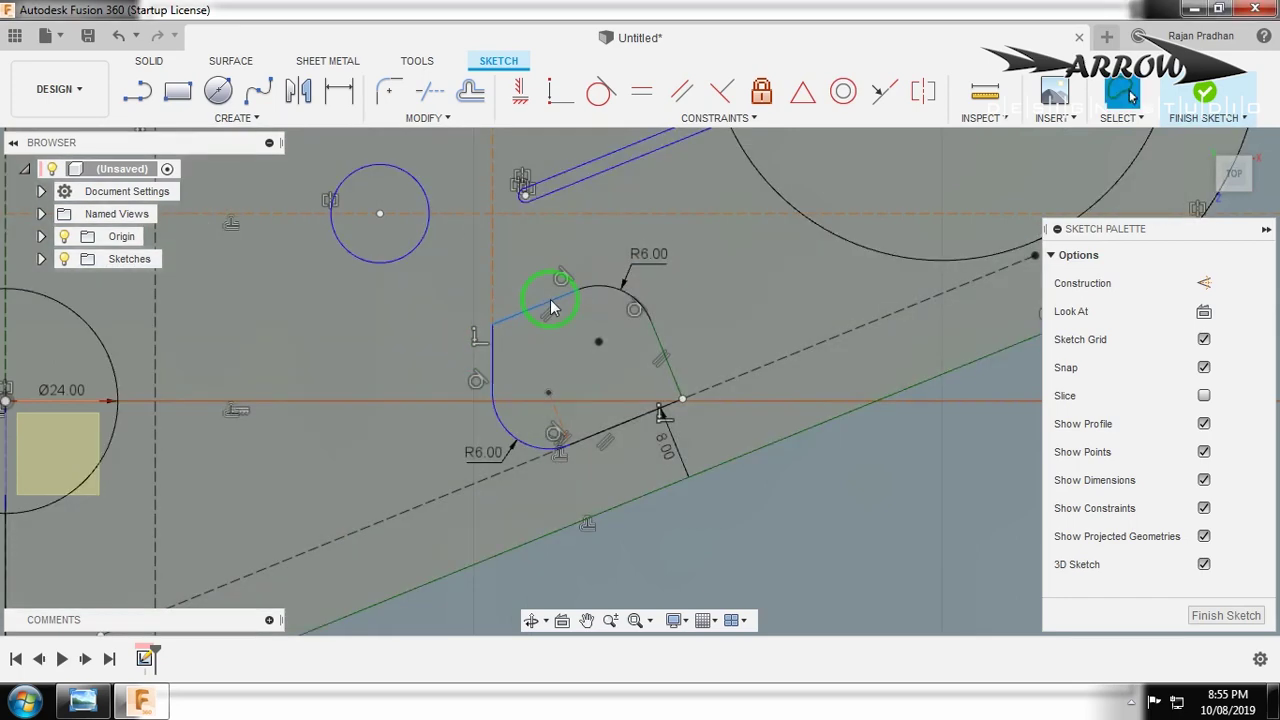
Round the pocket's upper-left corner with a 6 mm fillet.
left_click(387, 91)
left_click(493, 360)
type("6")
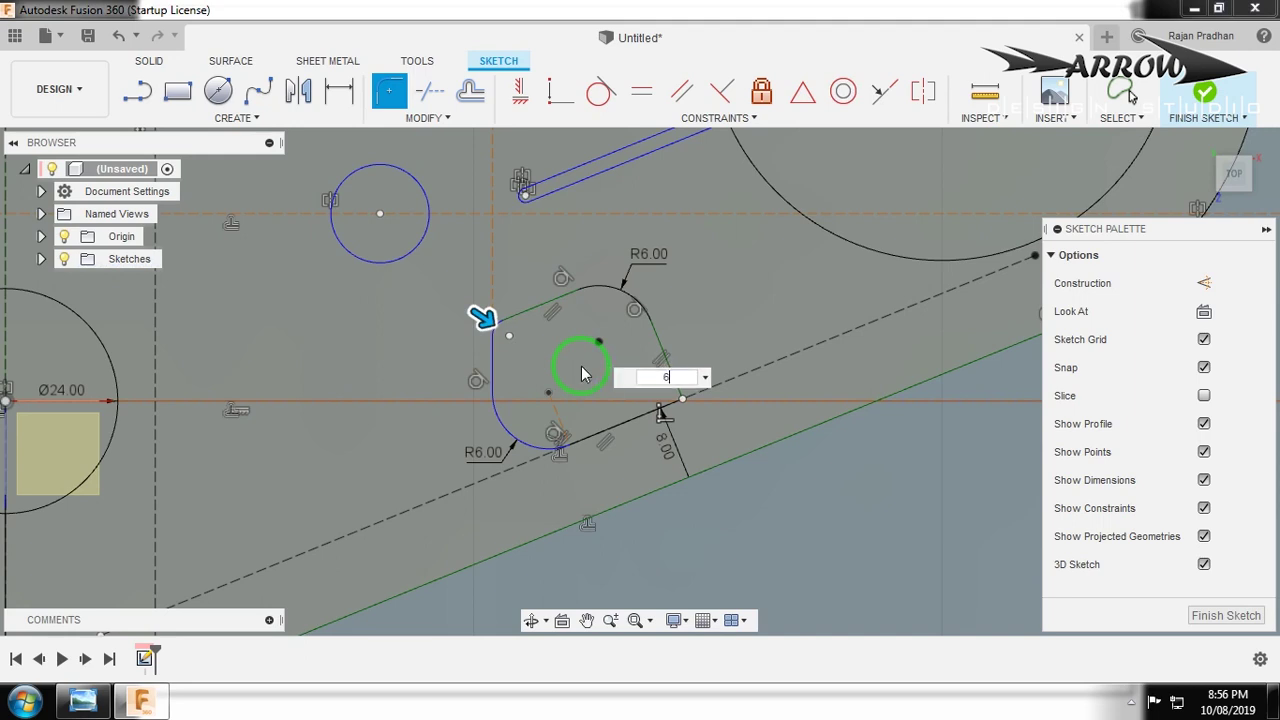
left_click(700, 311)
scroll(680, 330, "up", 3)
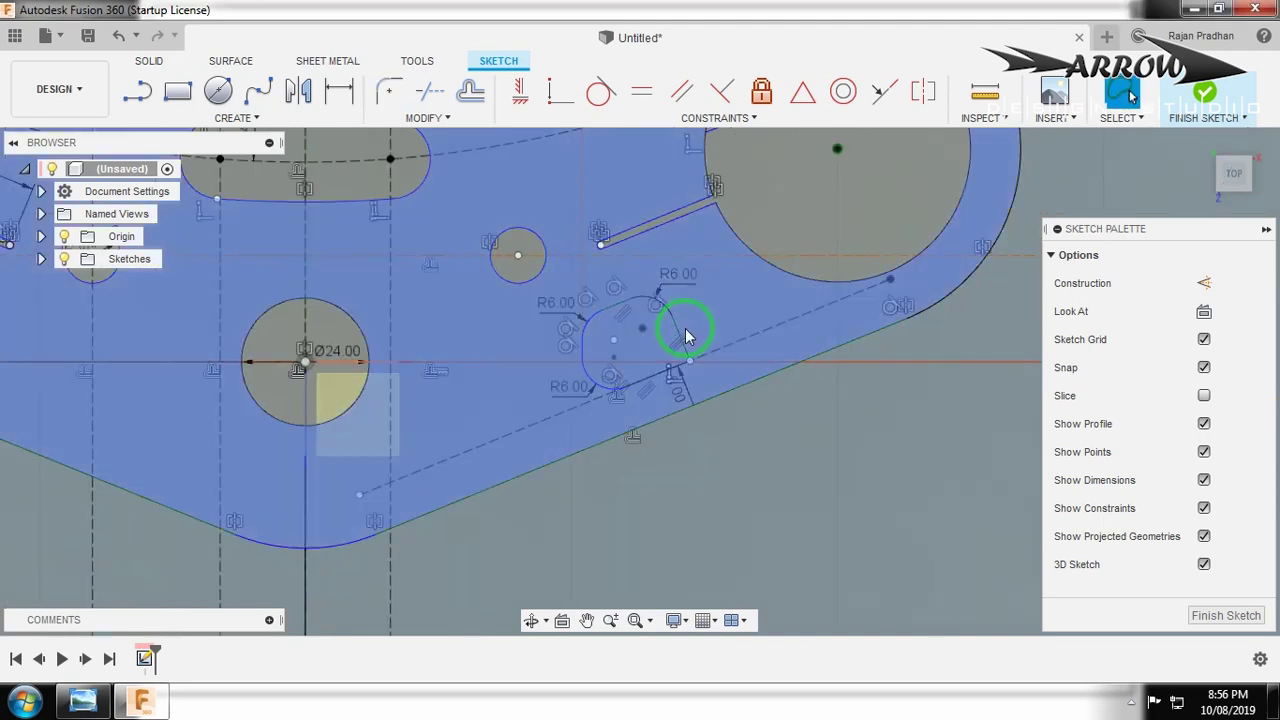
Round the lower-right corner at 6 mm and delete the pocket's lower straight edge.
left_click(385, 98)
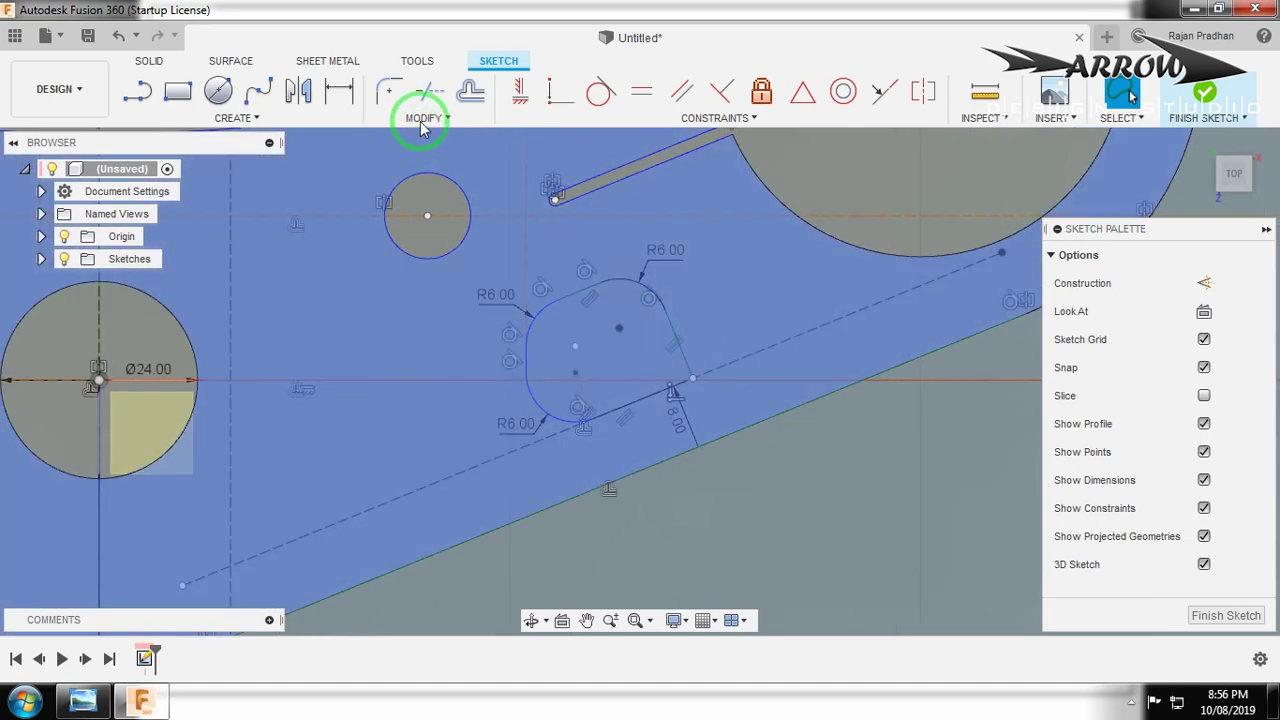
left_click(678, 382)
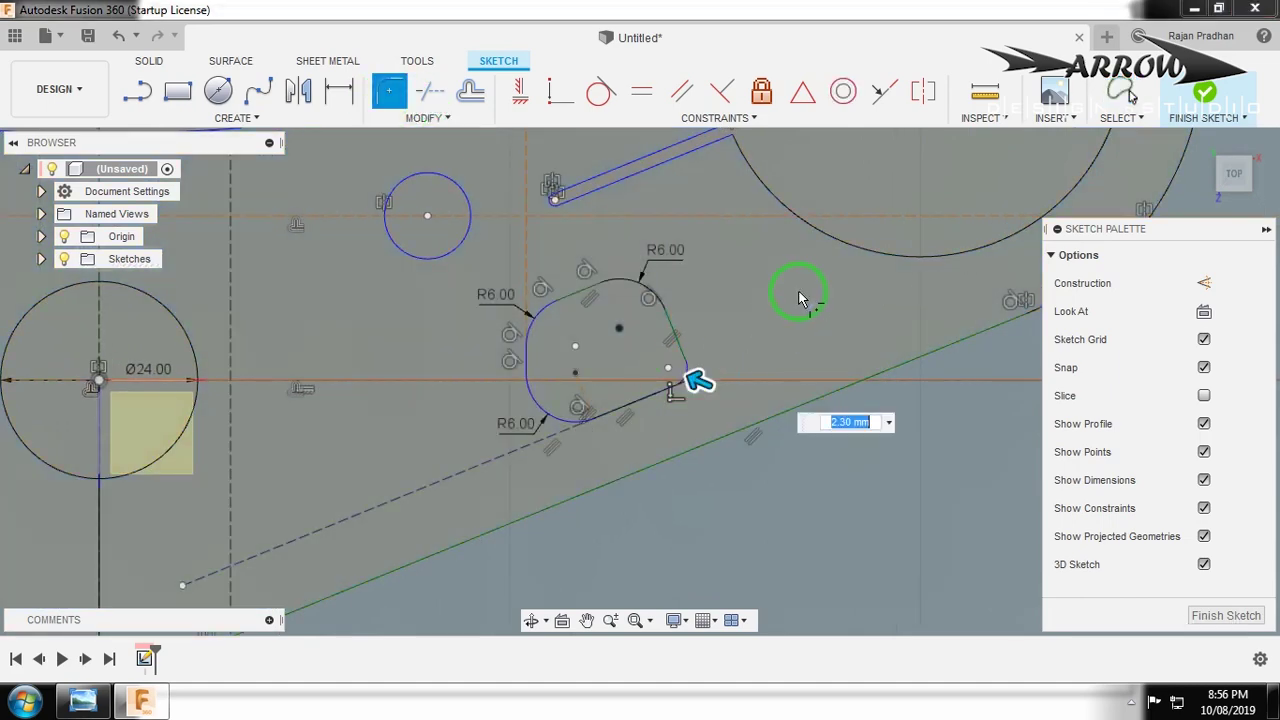
type("6")
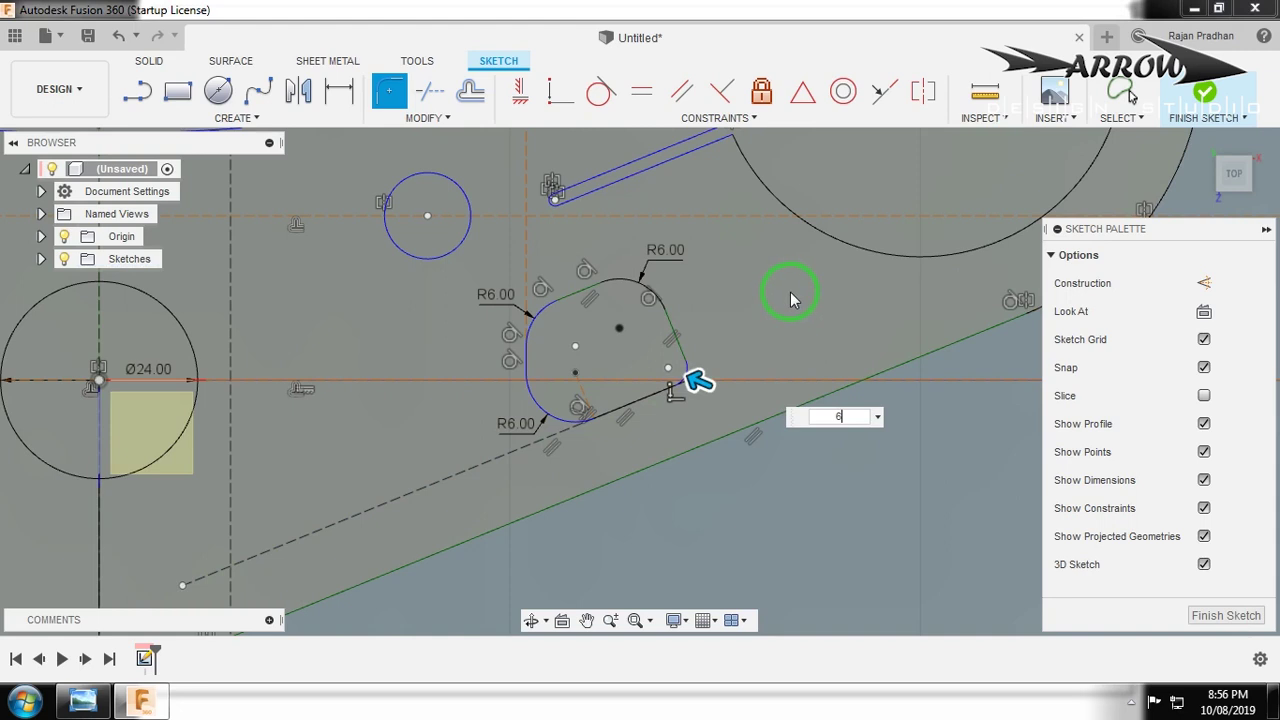
key("Return")
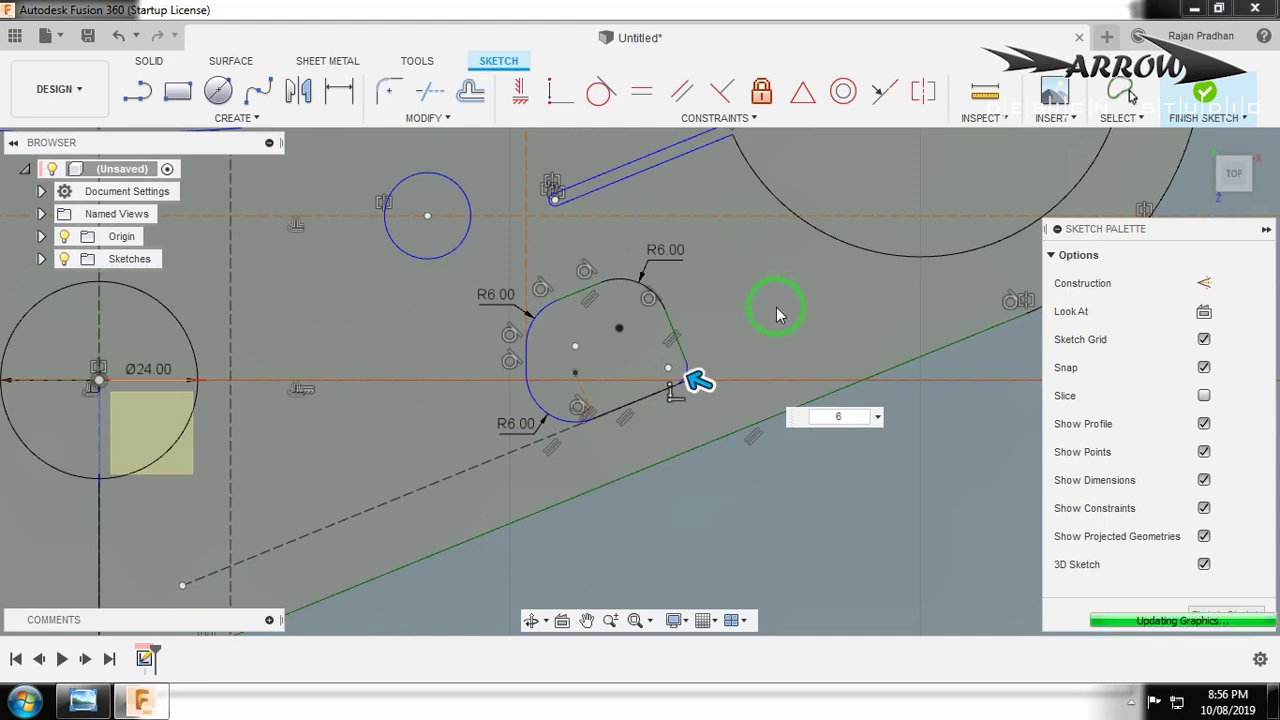
scroll(1150, 628, "down", 2)
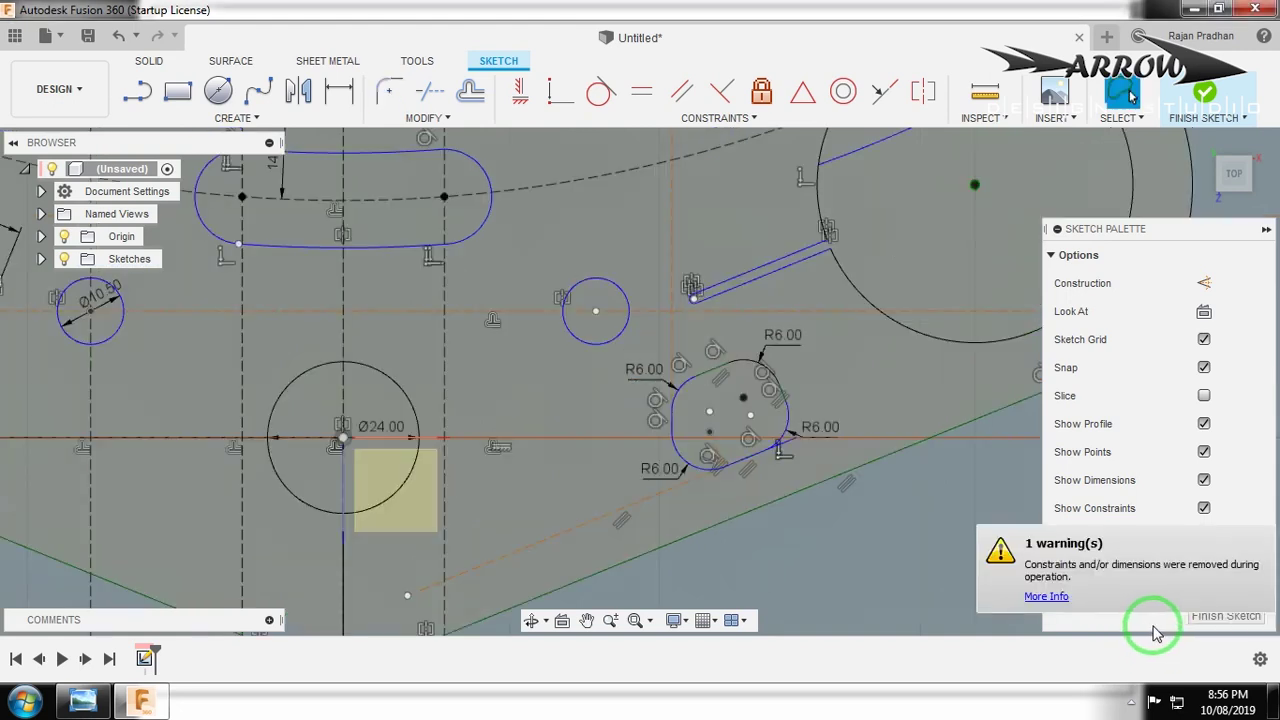
scroll(791, 446, "up", 3)
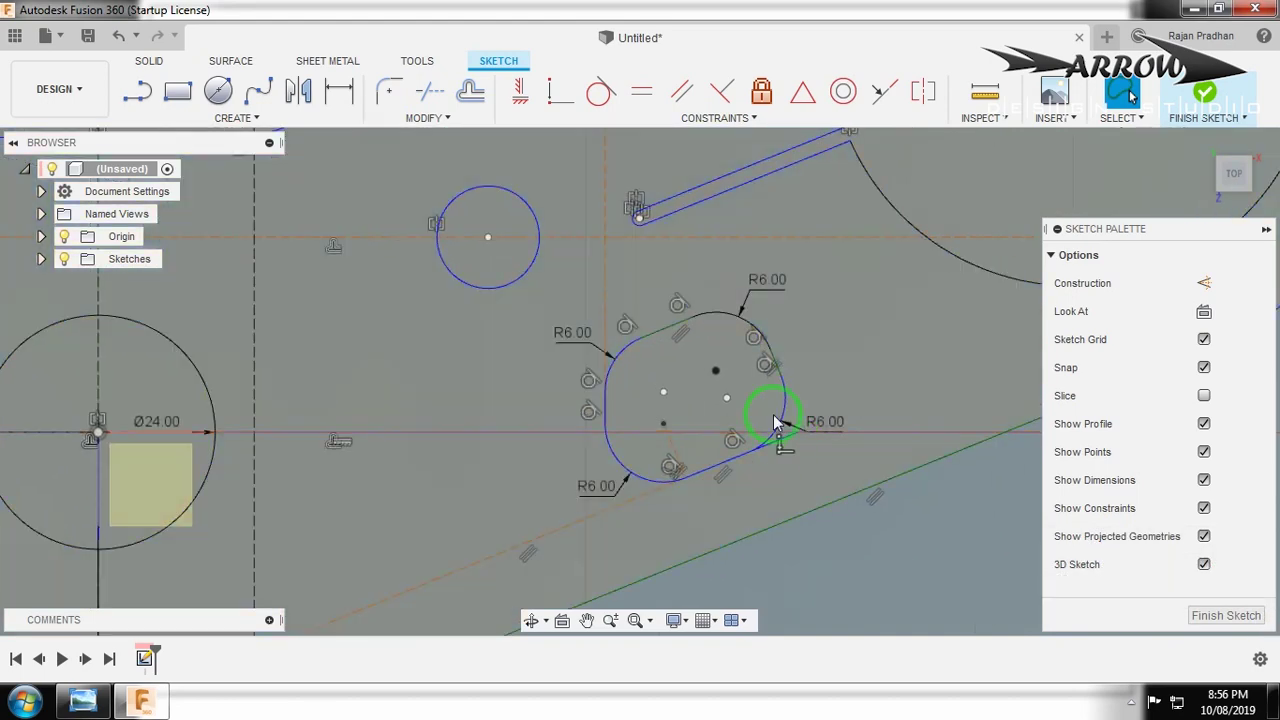
left_click(788, 444)
key("Delete")
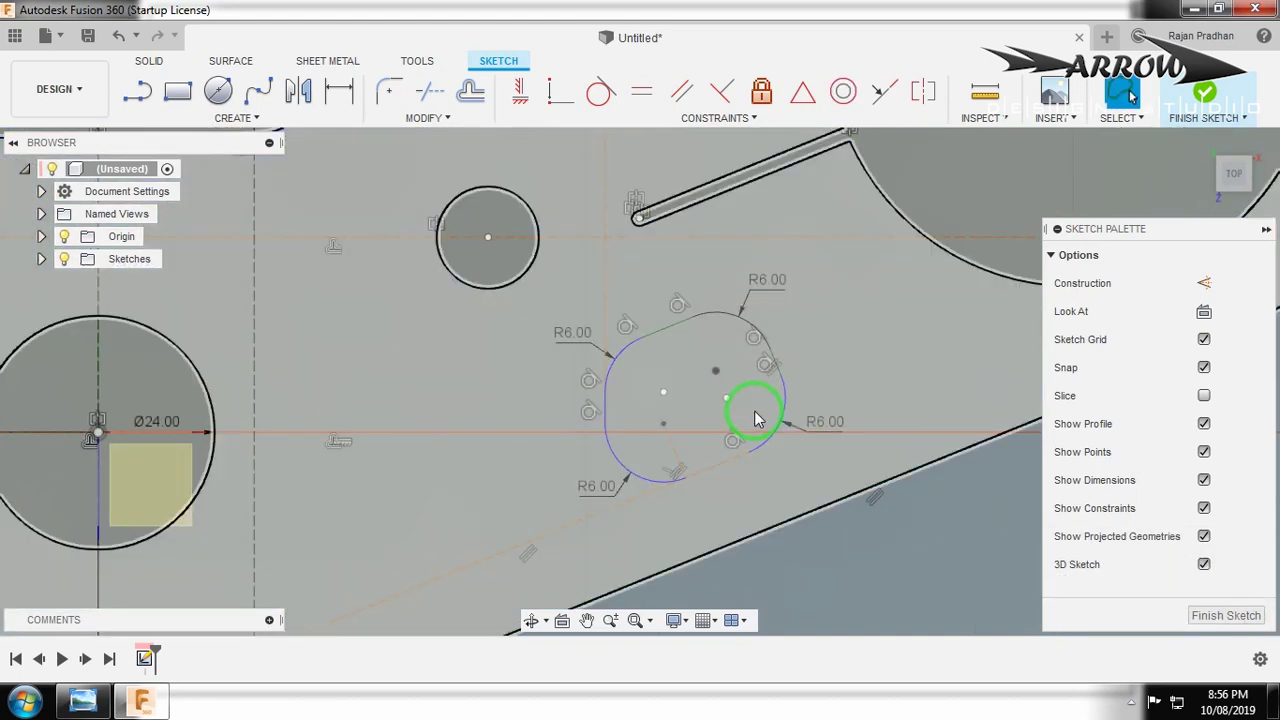
Draw a straight line from the arc endpoint to close the pocket's lower edge.
key("l")
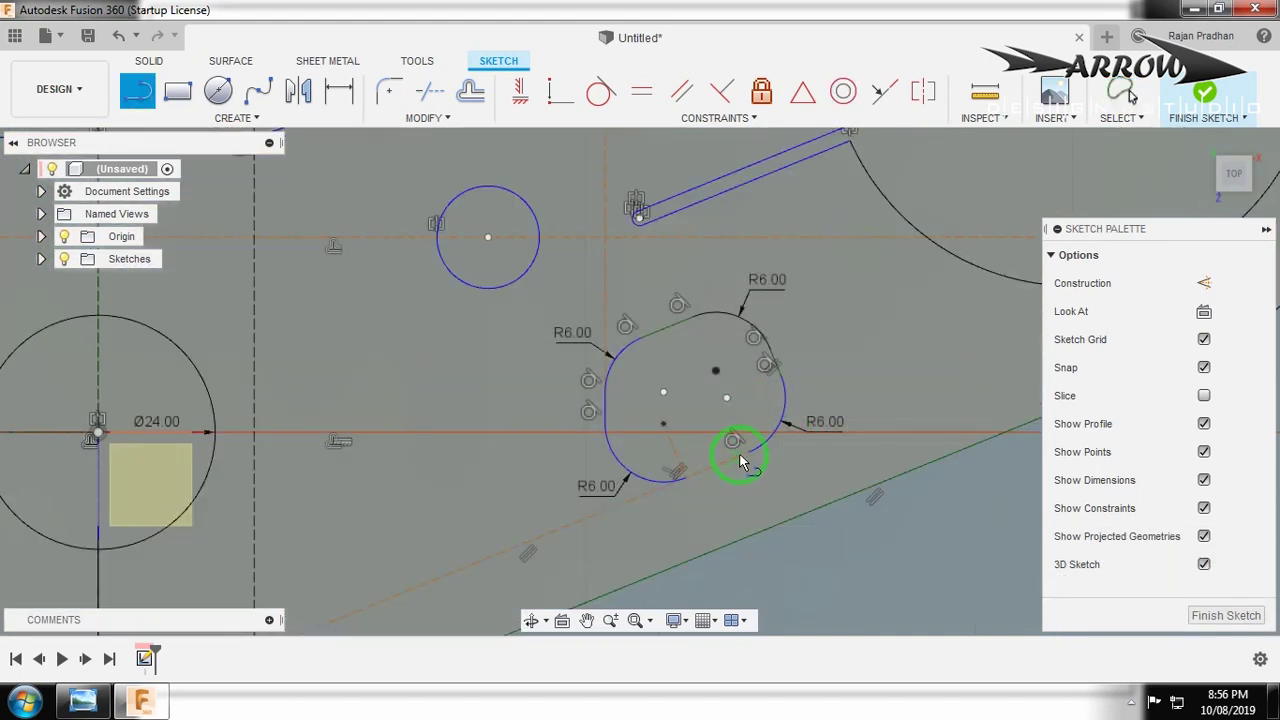
left_click(748, 453)
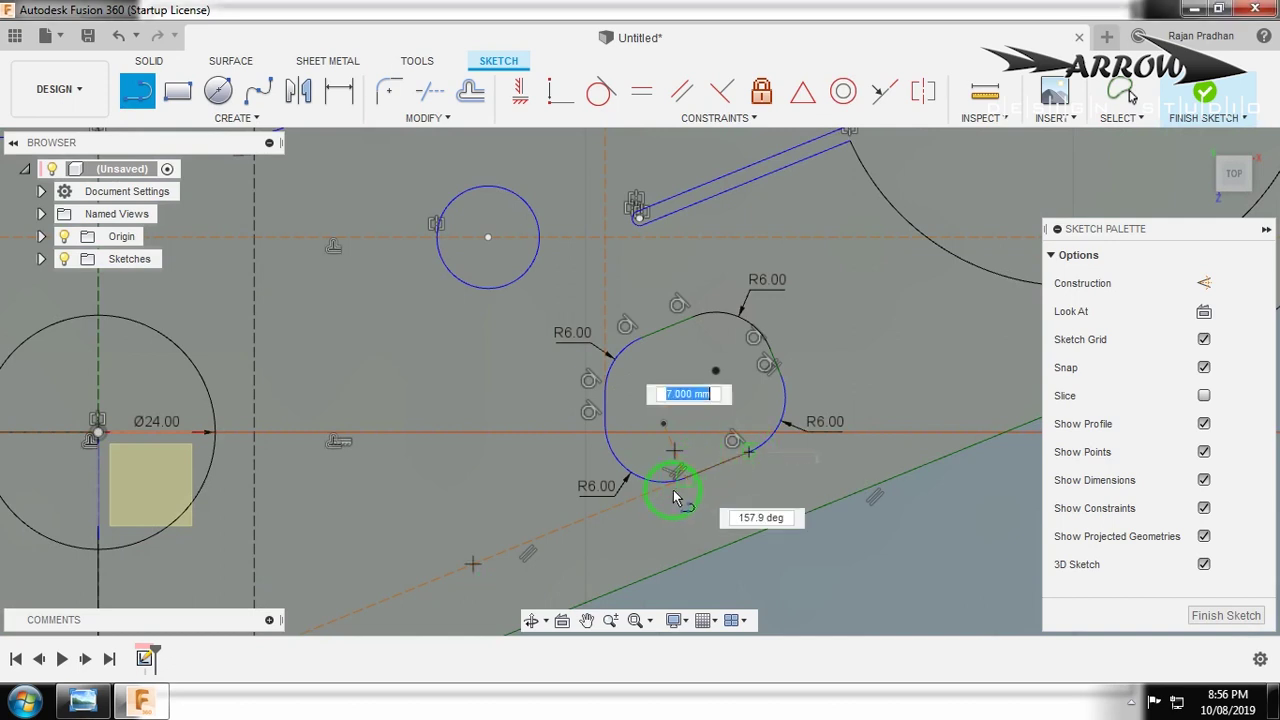
left_click(729, 474)
key("Escape")
Select the pocket curves: new lower line, right arc, top arc and upper-left arc.
scroll(731, 467, "down", 2)
left_click(735, 456)
left_click(761, 399, "shift")
scroll(762, 399, "up", 1)
scroll(762, 399, "up", 3)
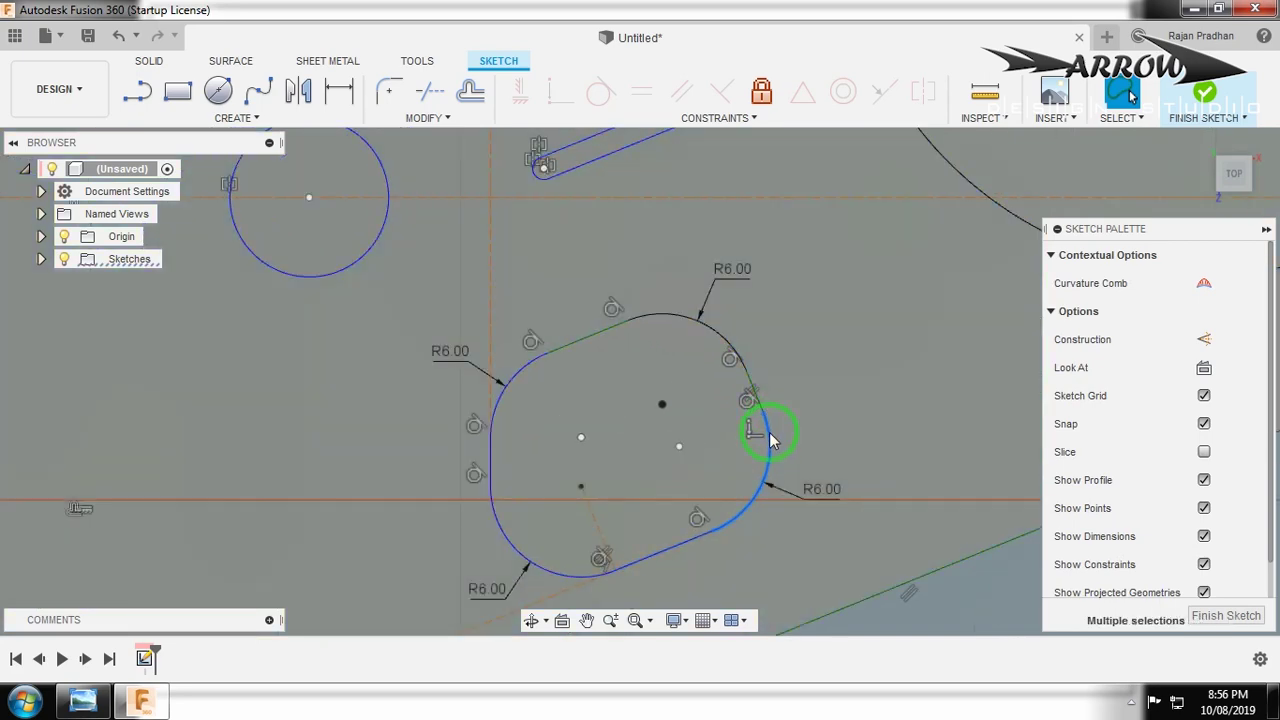
left_click(769, 432)
left_click(697, 538, "shift")
left_click(746, 371, "shift")
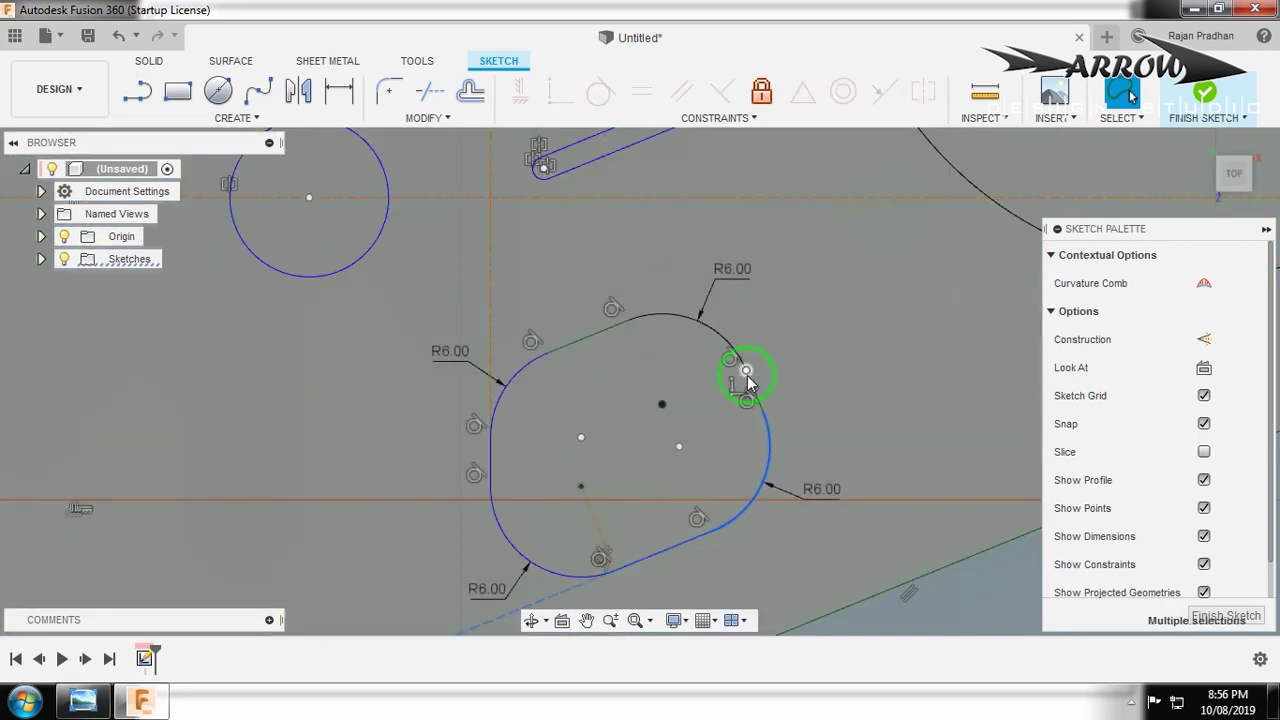
left_click(727, 342, "shift")
left_click(511, 397, "shift")
Reselect the whole pocket outline and its enclosed profile.
left_click(485, 556)
double_click(503, 526)
left_click(658, 470)
scroll(658, 470, "up", 2)
scroll(658, 470, "down", 6)
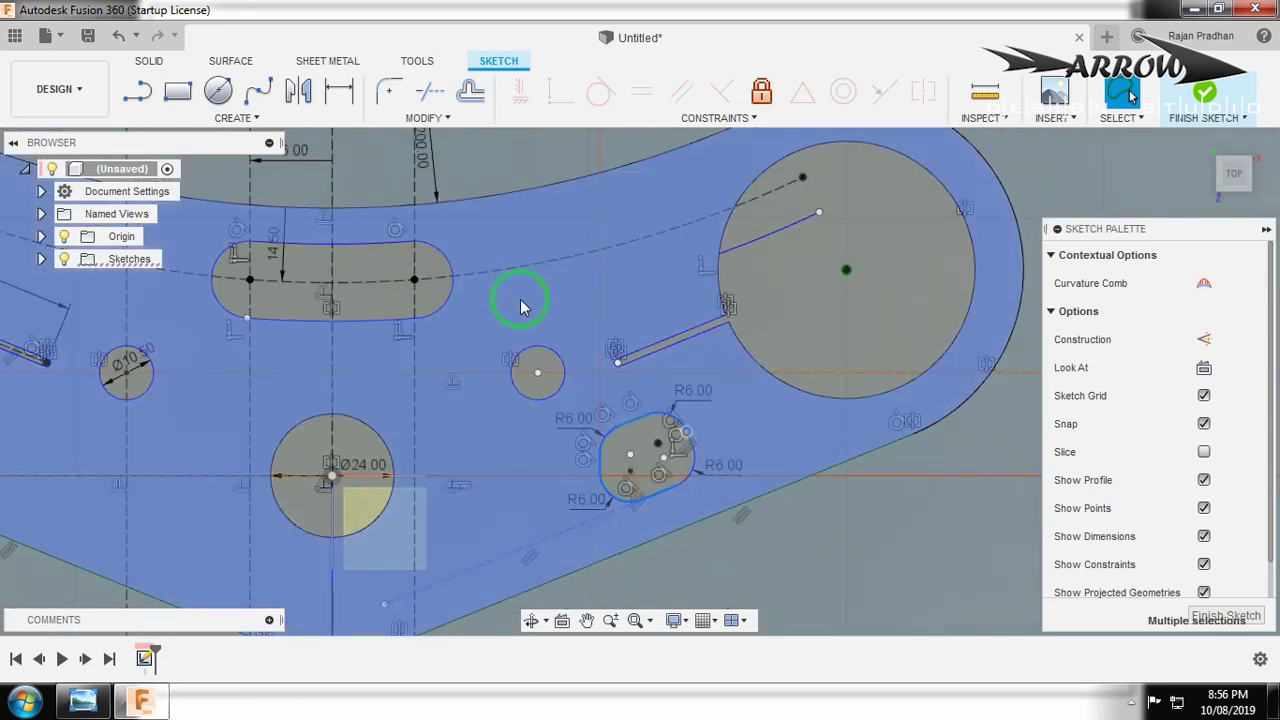
Mirror the selected pocket curves across the vertical centre line.
left_click(303, 90)
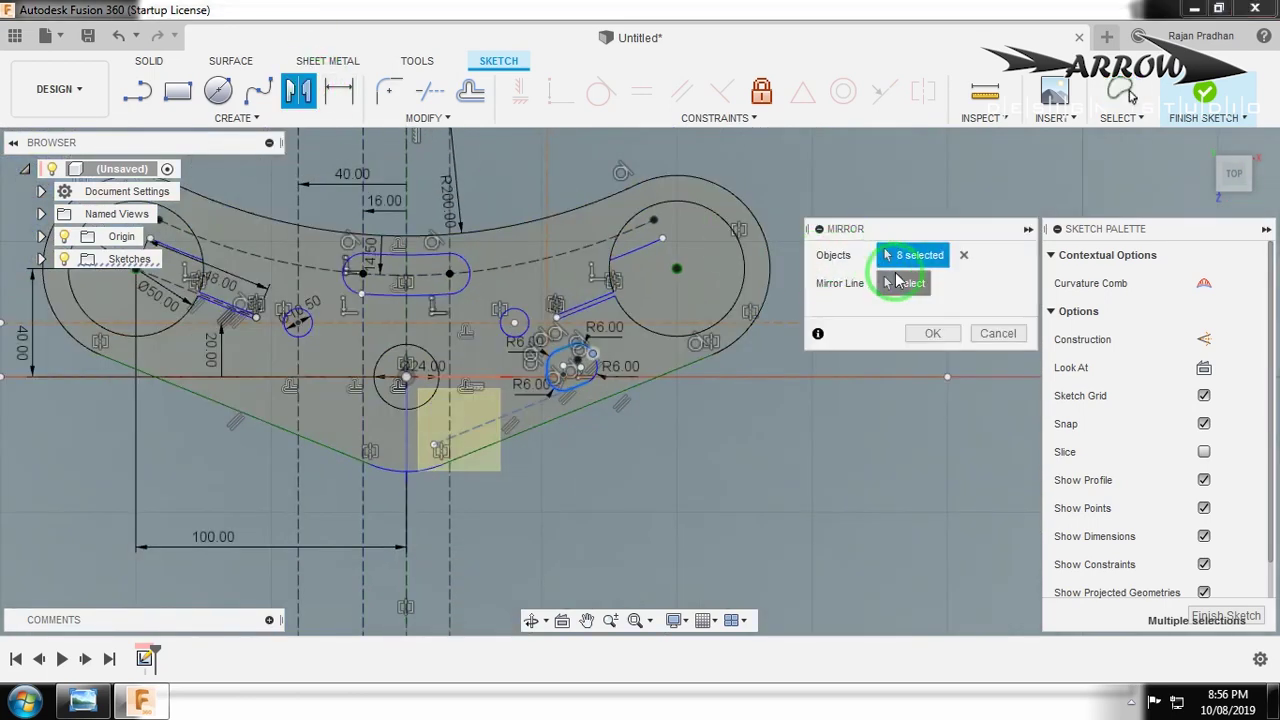
left_click(906, 283)
left_click(405, 200)
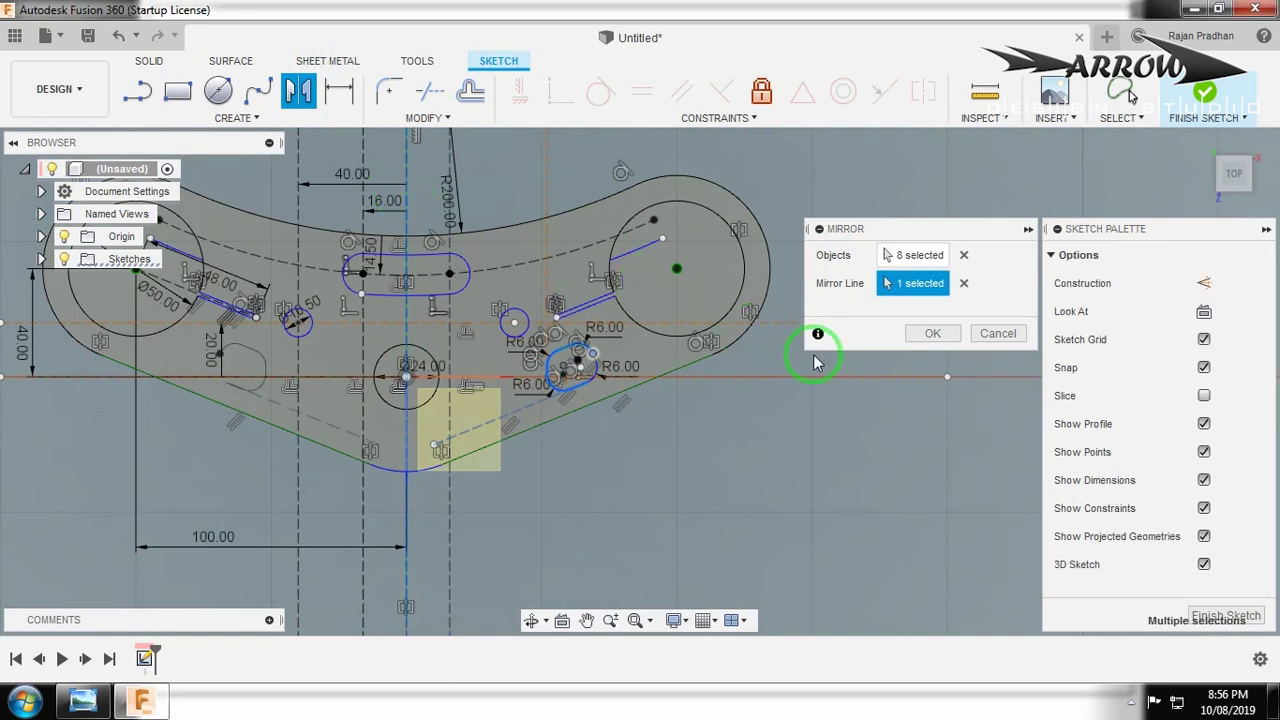
left_click(930, 333)
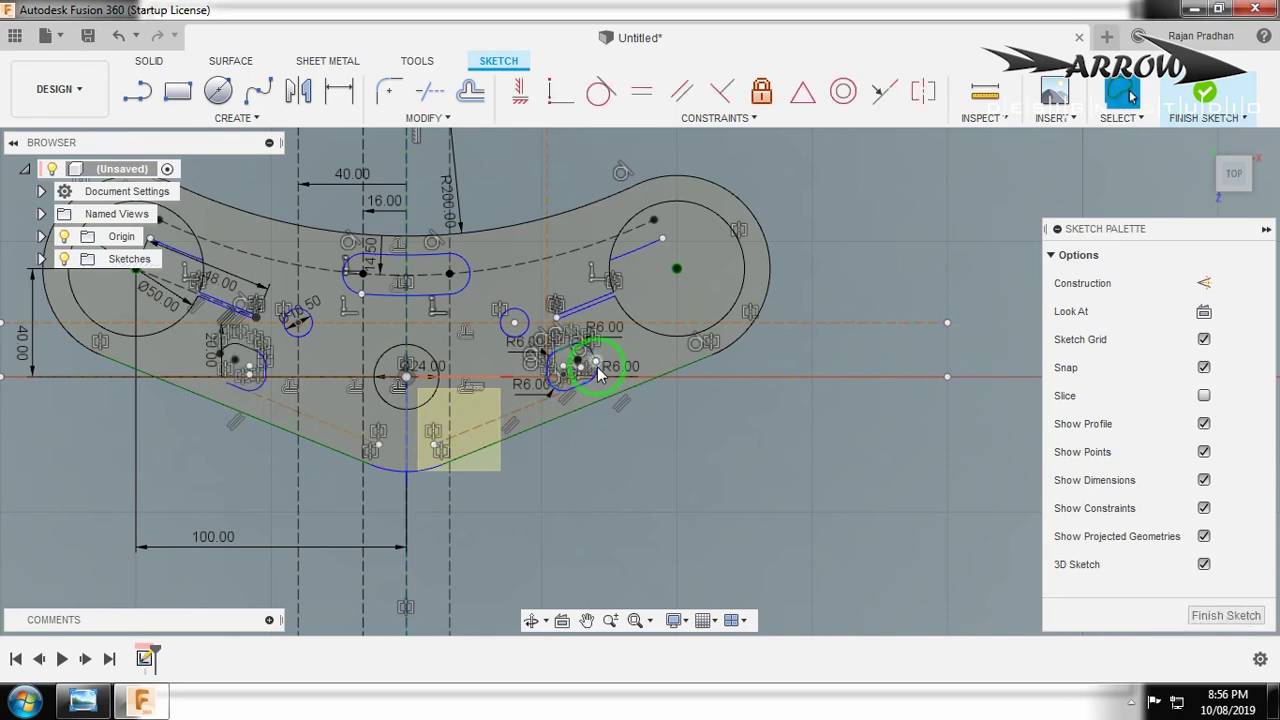
Mirror the R6.00 arc across the vertical construction line.
scroll(597, 367, "up", 5)
left_click(600, 377)
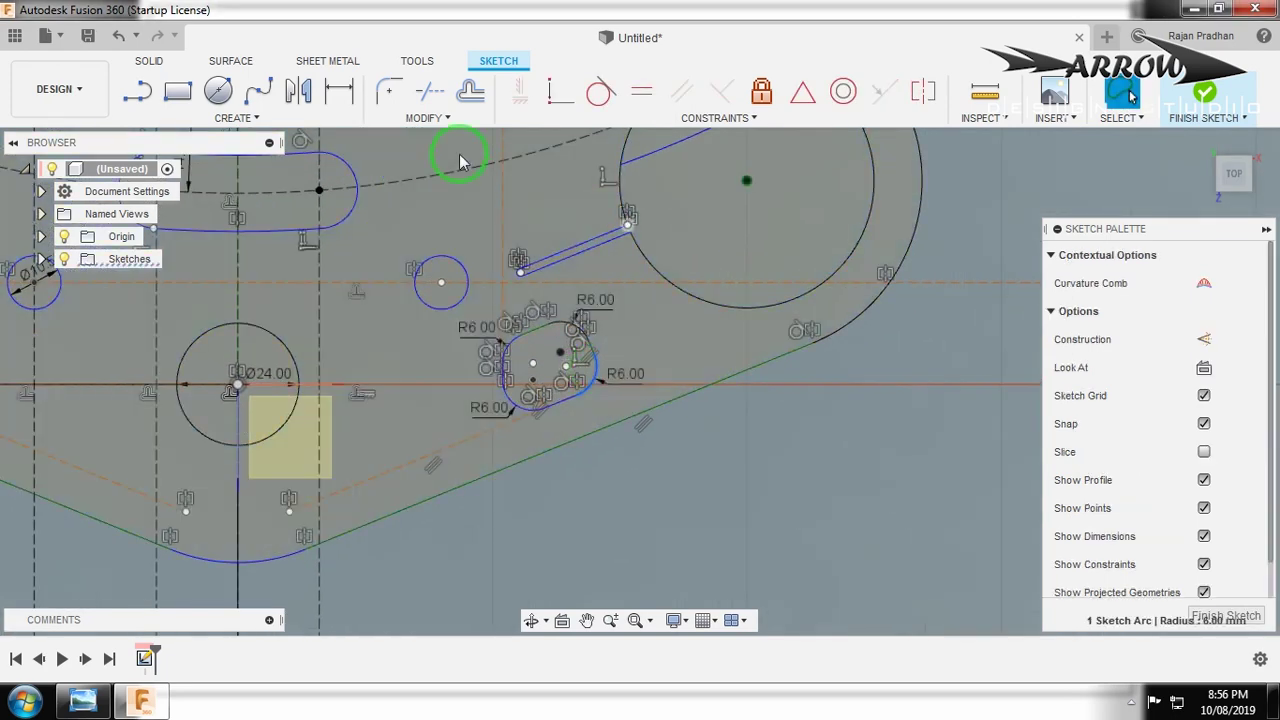
left_click(298, 91)
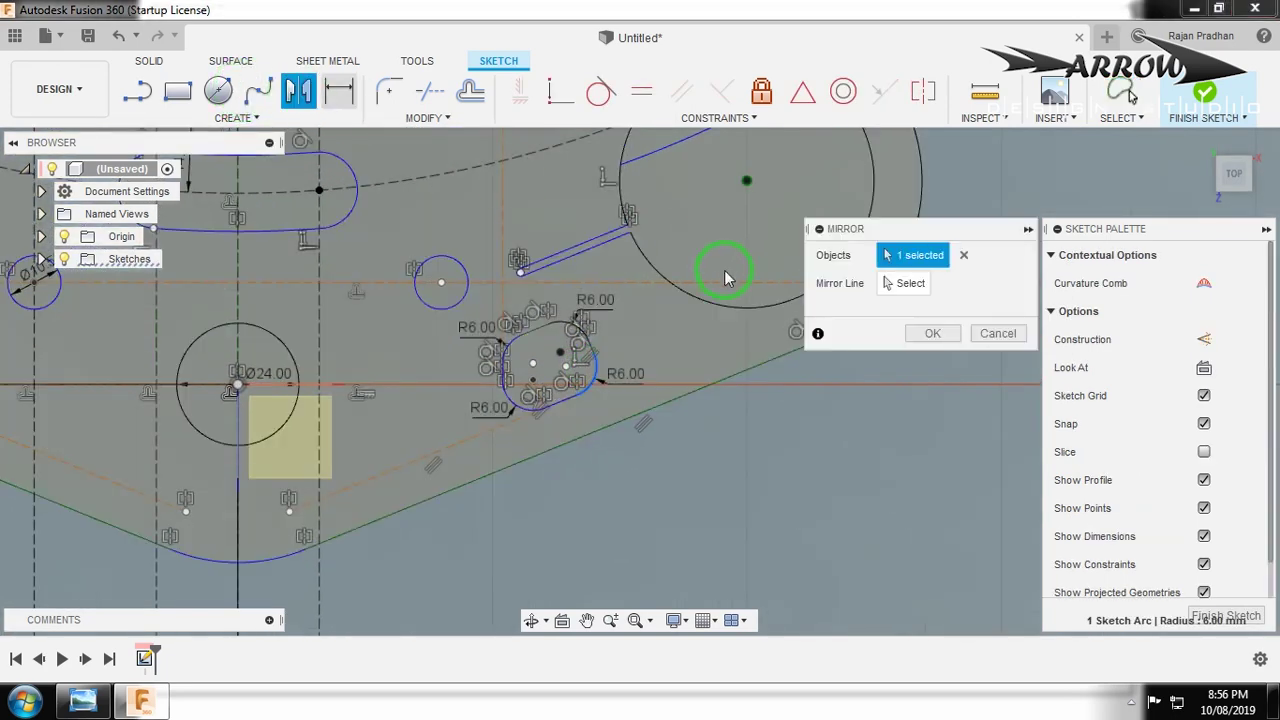
left_click(238, 365)
left_click(930, 333)
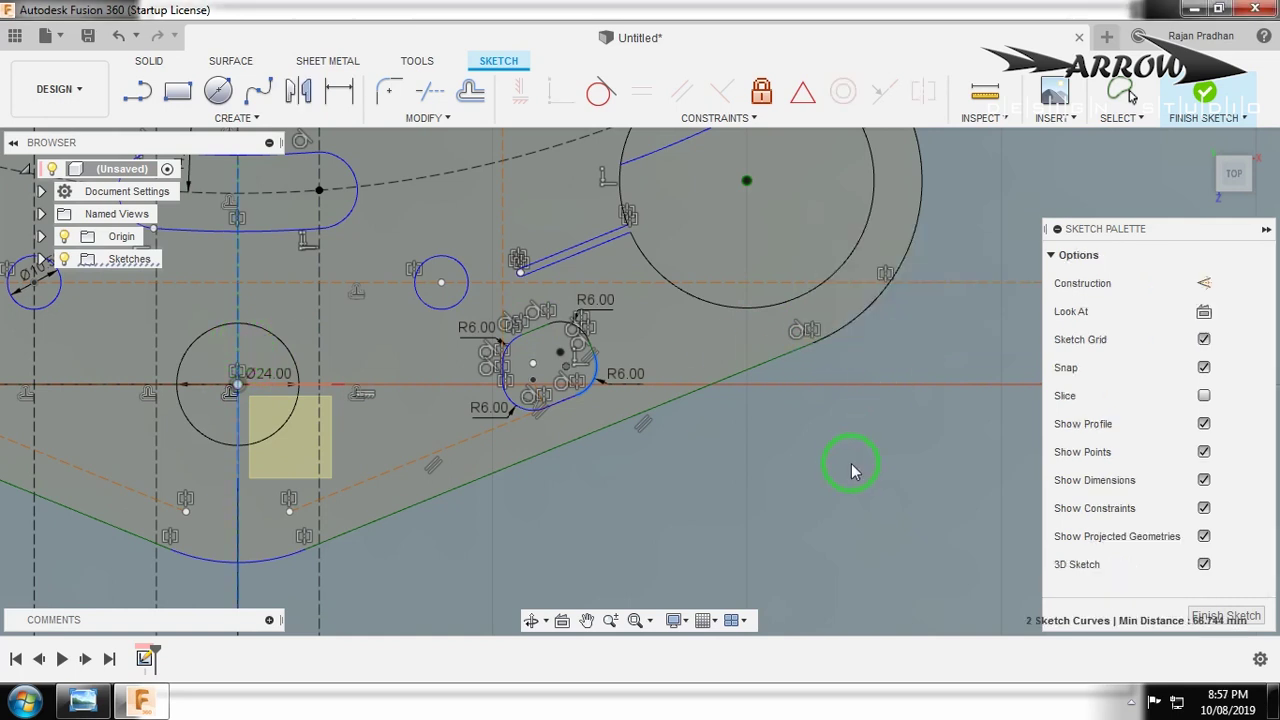
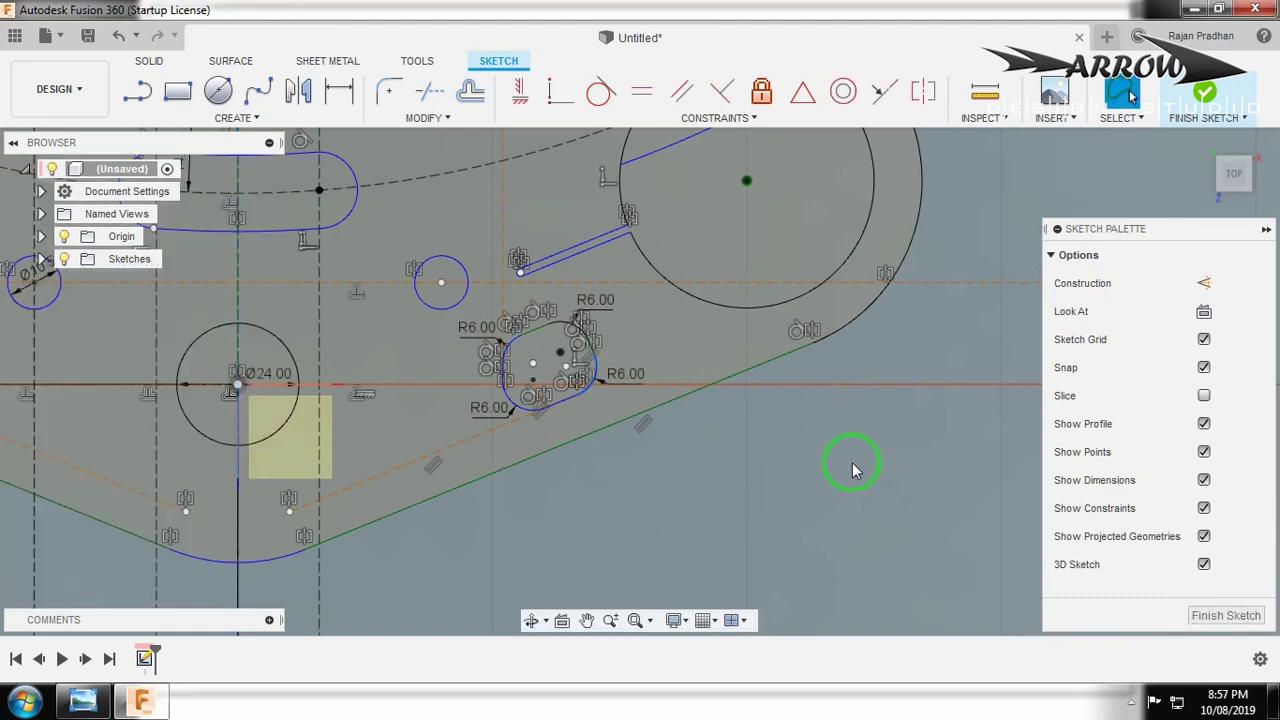
Mirror the short edge line across the vertical centreline to form the matching left R6 hole.
scroll(852, 462, "down", 5)
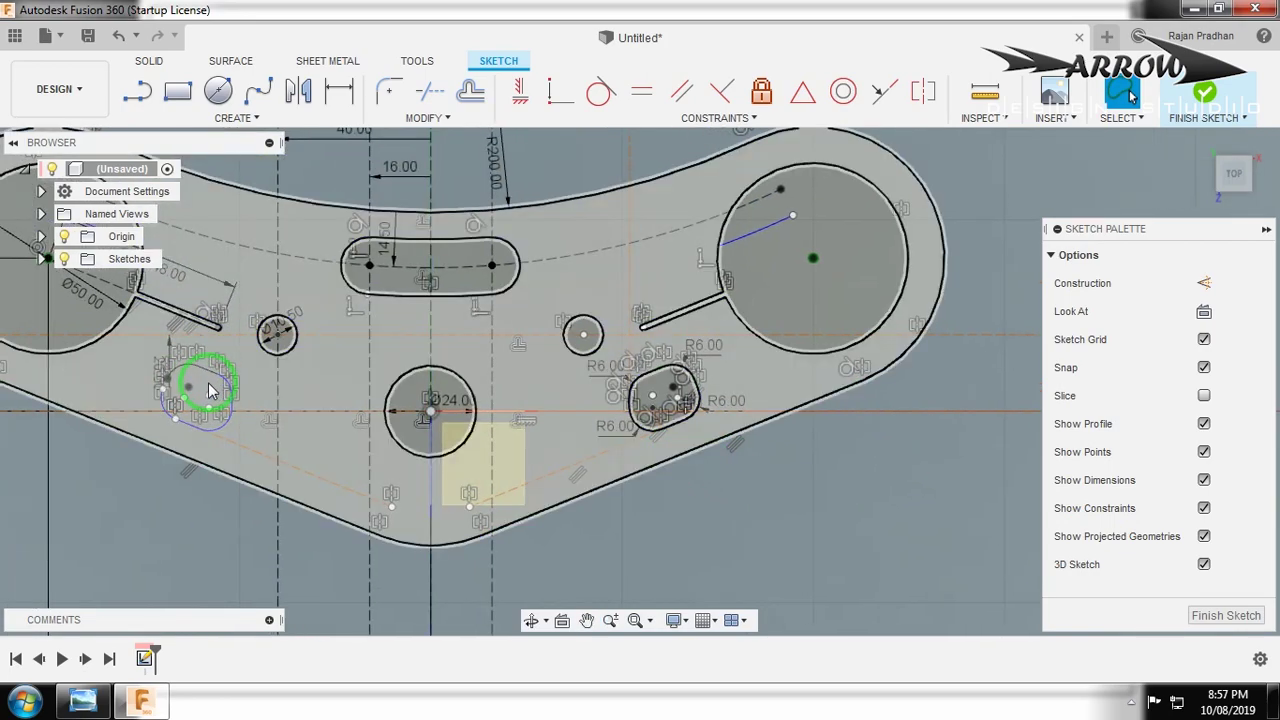
scroll(130, 403, "up", 3)
scroll(870, 388, "up", 2)
scroll(868, 388, "up", 2)
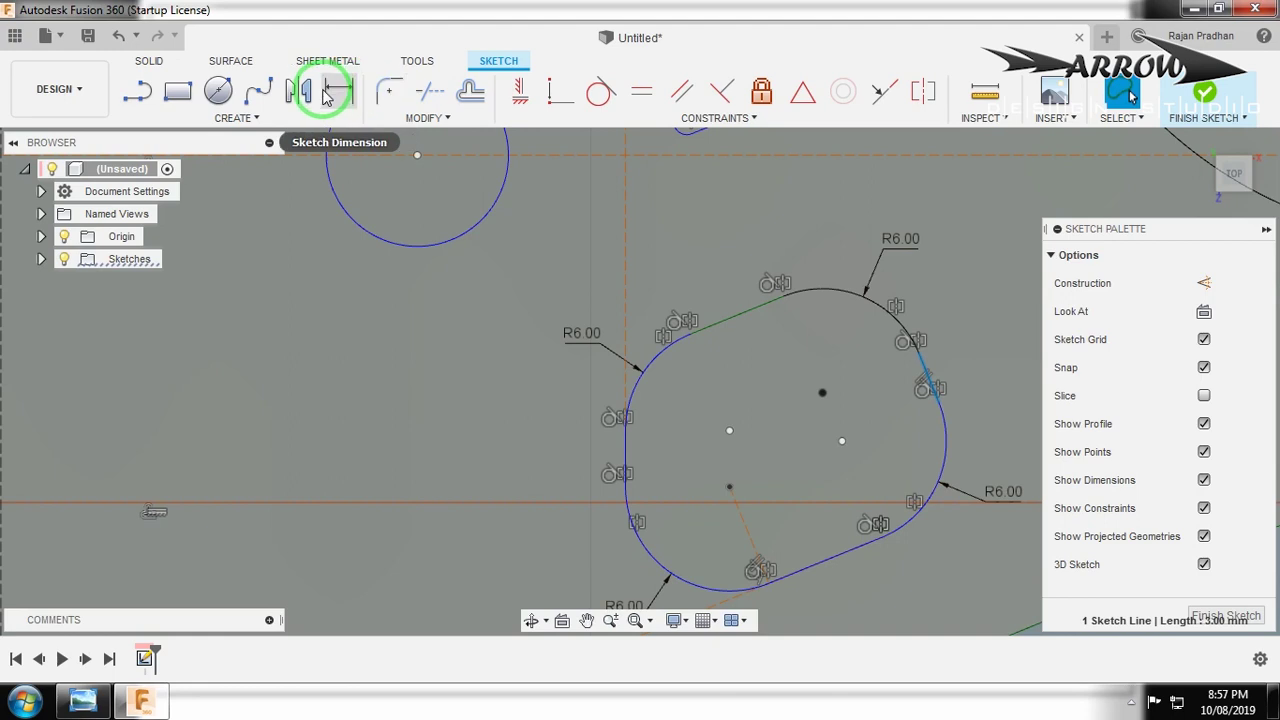
left_click(298, 91)
left_click(905, 283)
scroll(650, 414, "down", 3)
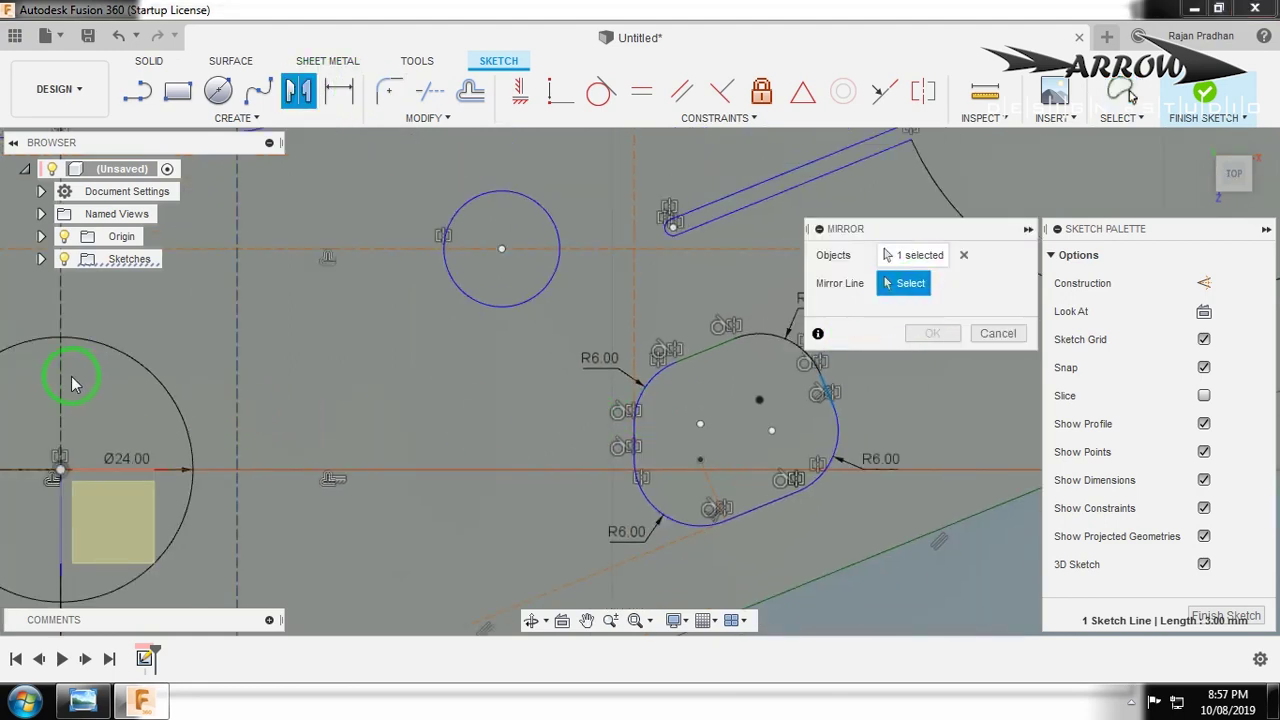
left_click(62, 385)
left_click(932, 333)
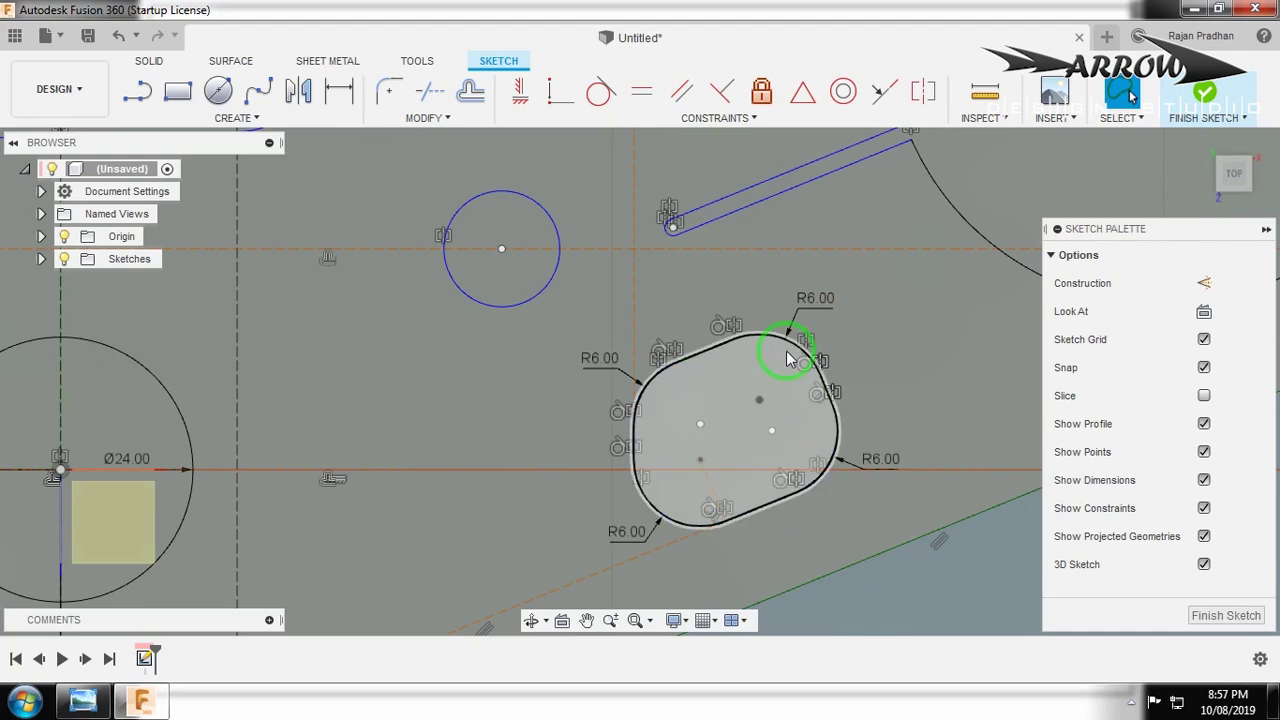
Extrude the outer clamp profile 60 mm into a solid and show it in the isometric home view.
scroll(787, 355, "down", 5)
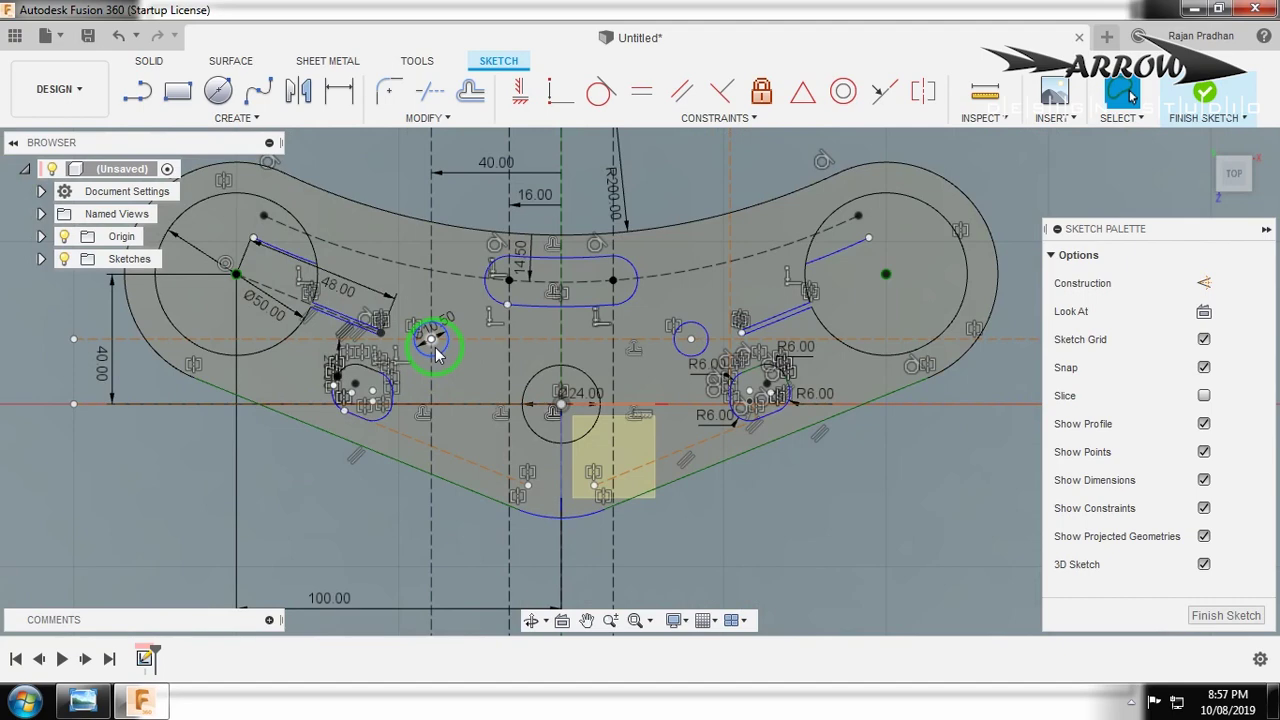
left_click(449, 437)
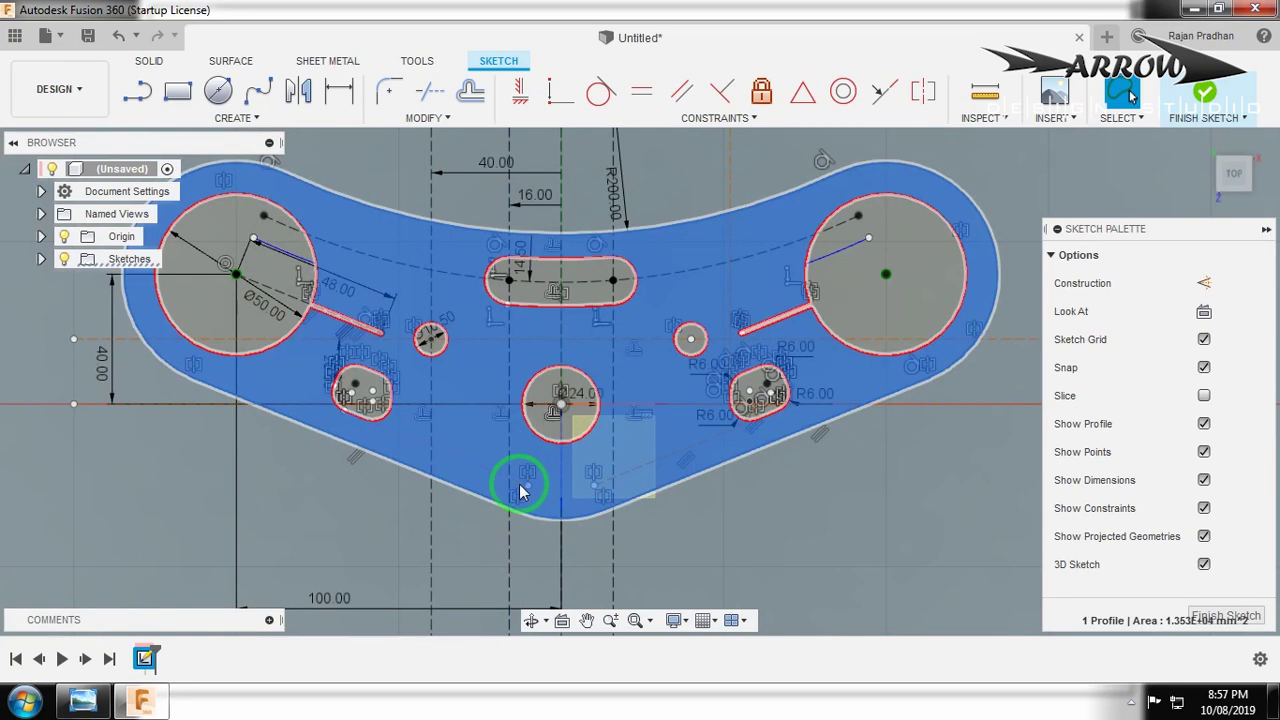
key("e")
key("Return")
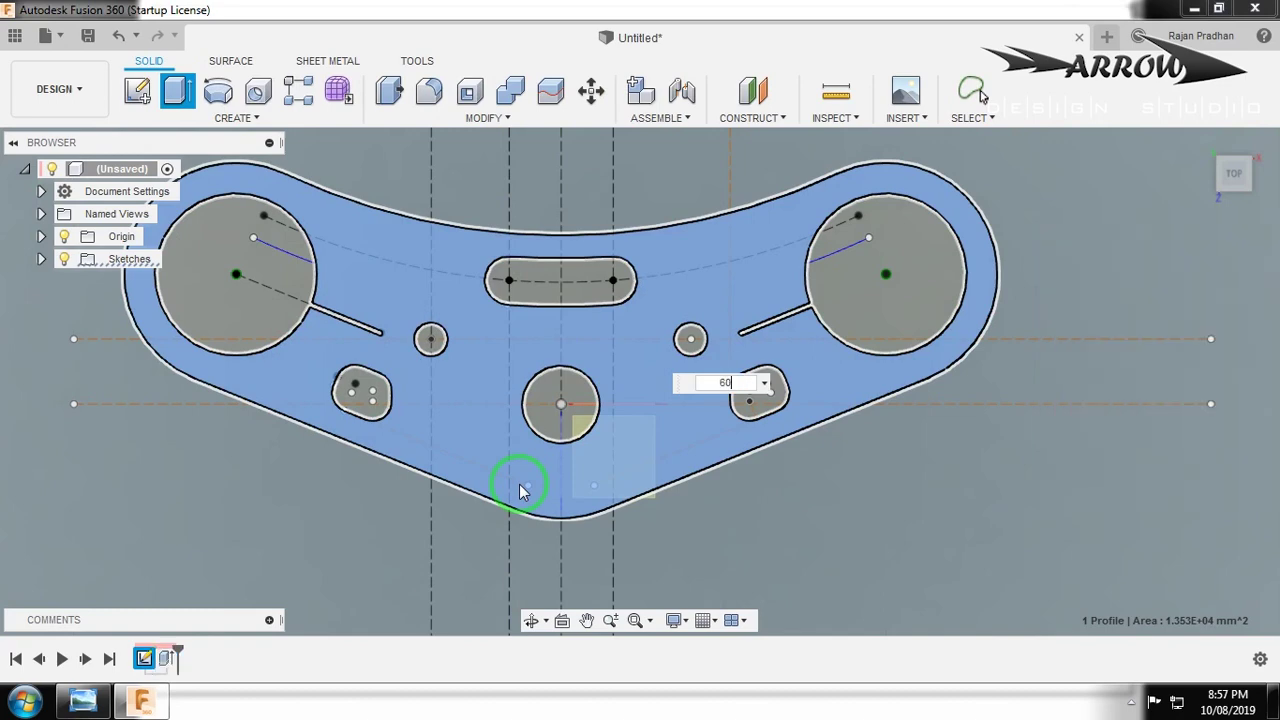
left_click(1200, 143)
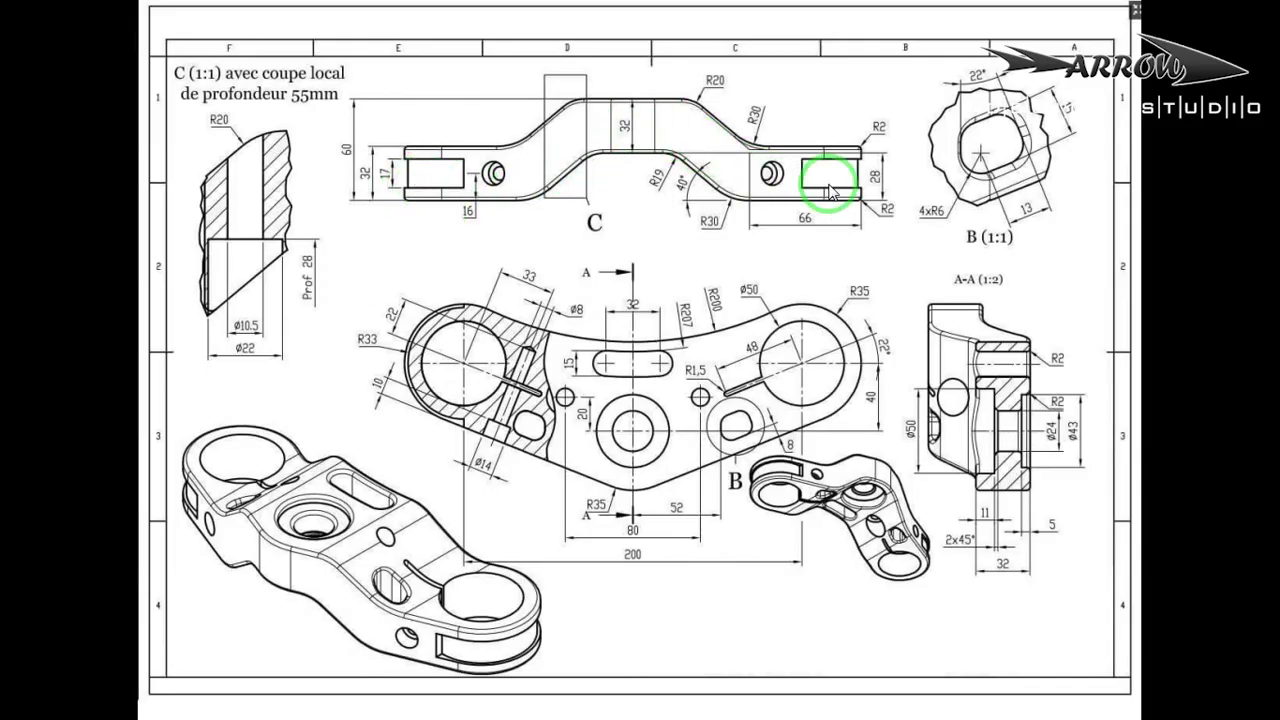
key("alt+Tab")
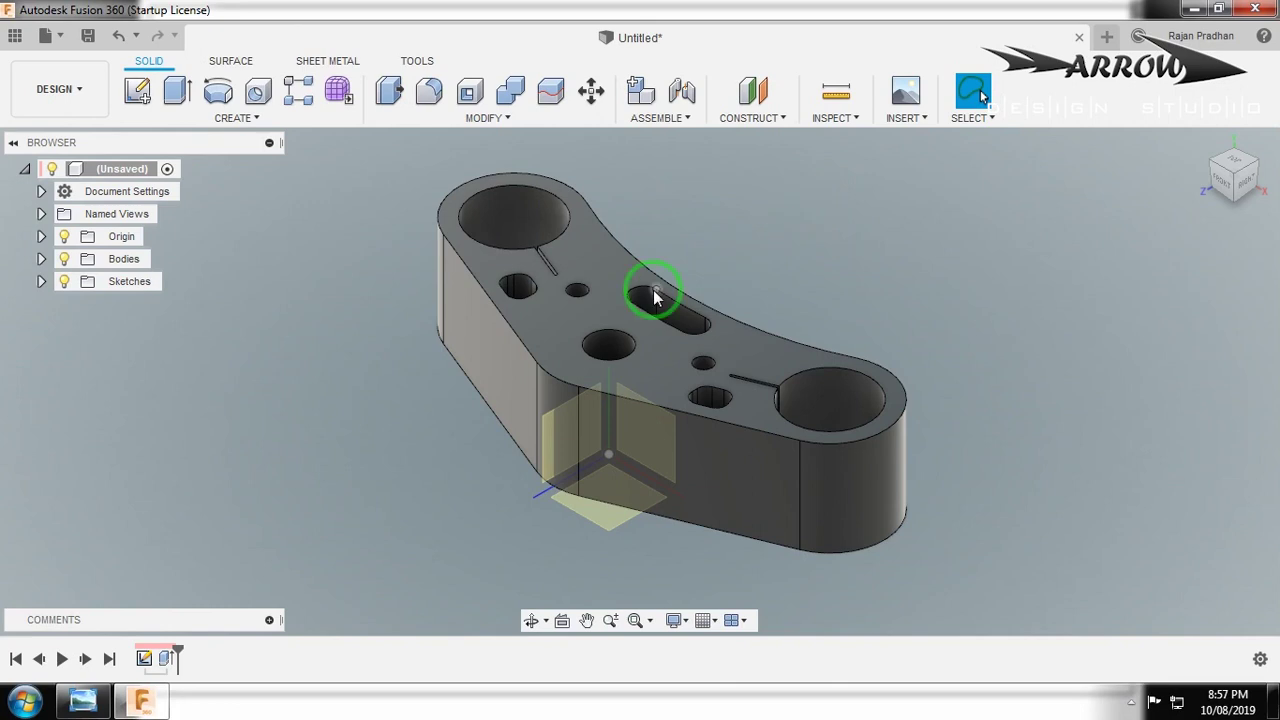
left_click(137, 91)
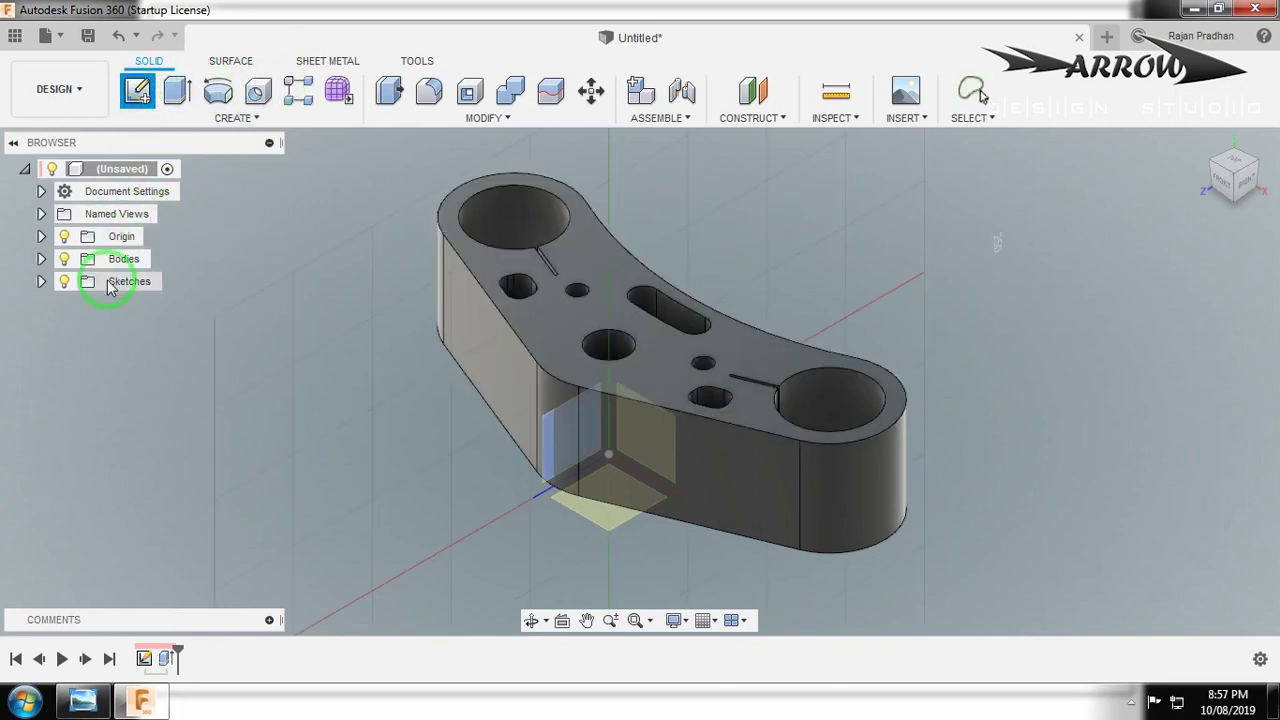
Start a sketch on the XY plane with a 400 mm horizontal construction baseline along the body's base.
left_click(41, 236)
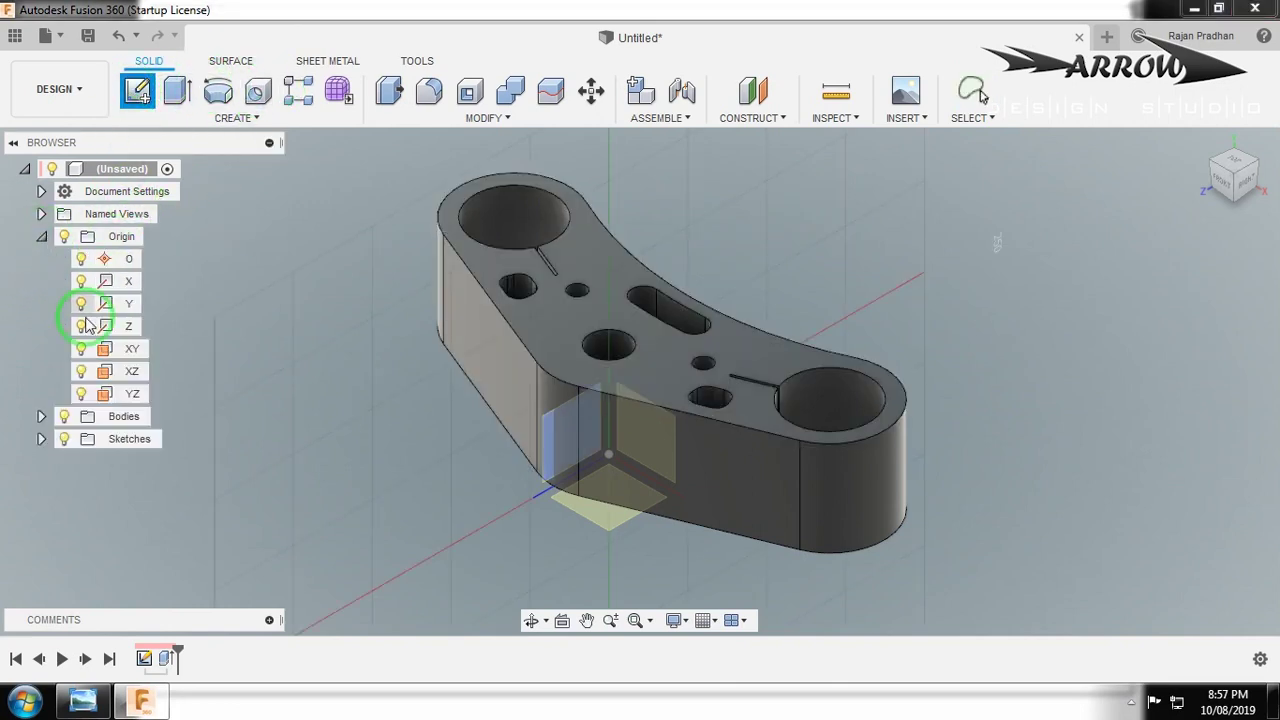
left_click(130, 350)
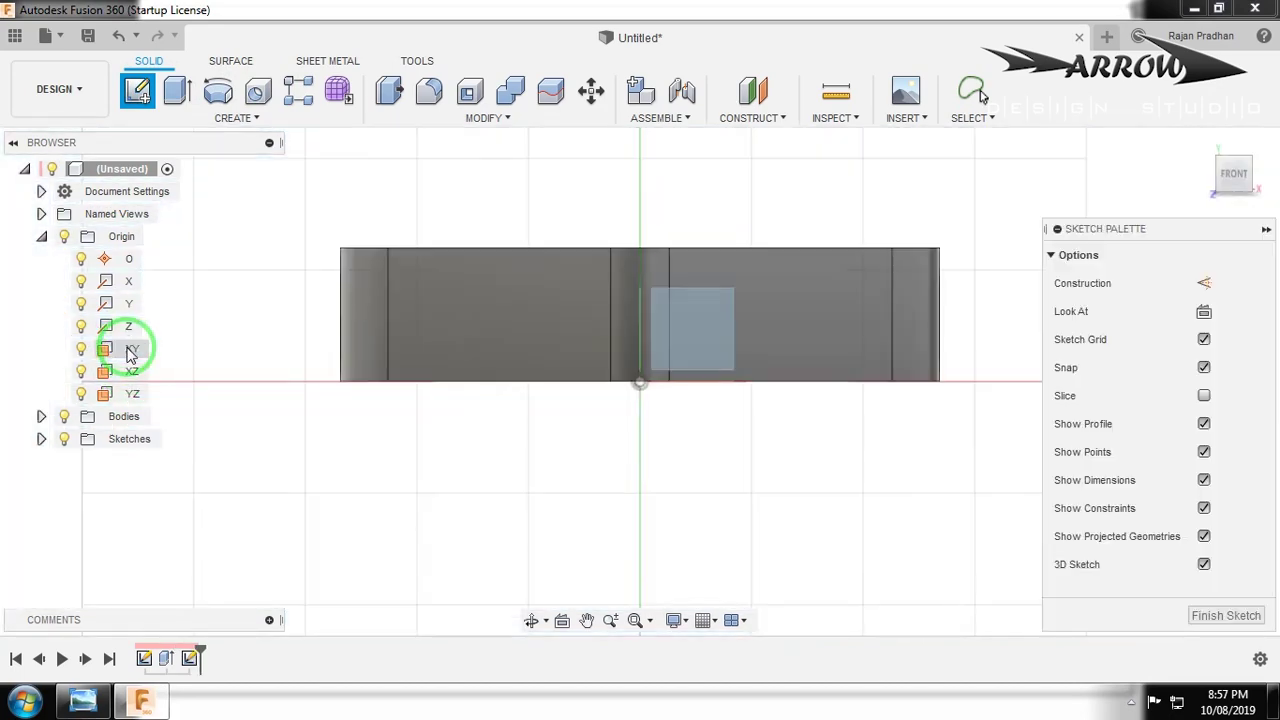
left_click(1203, 283)
left_click(194, 380)
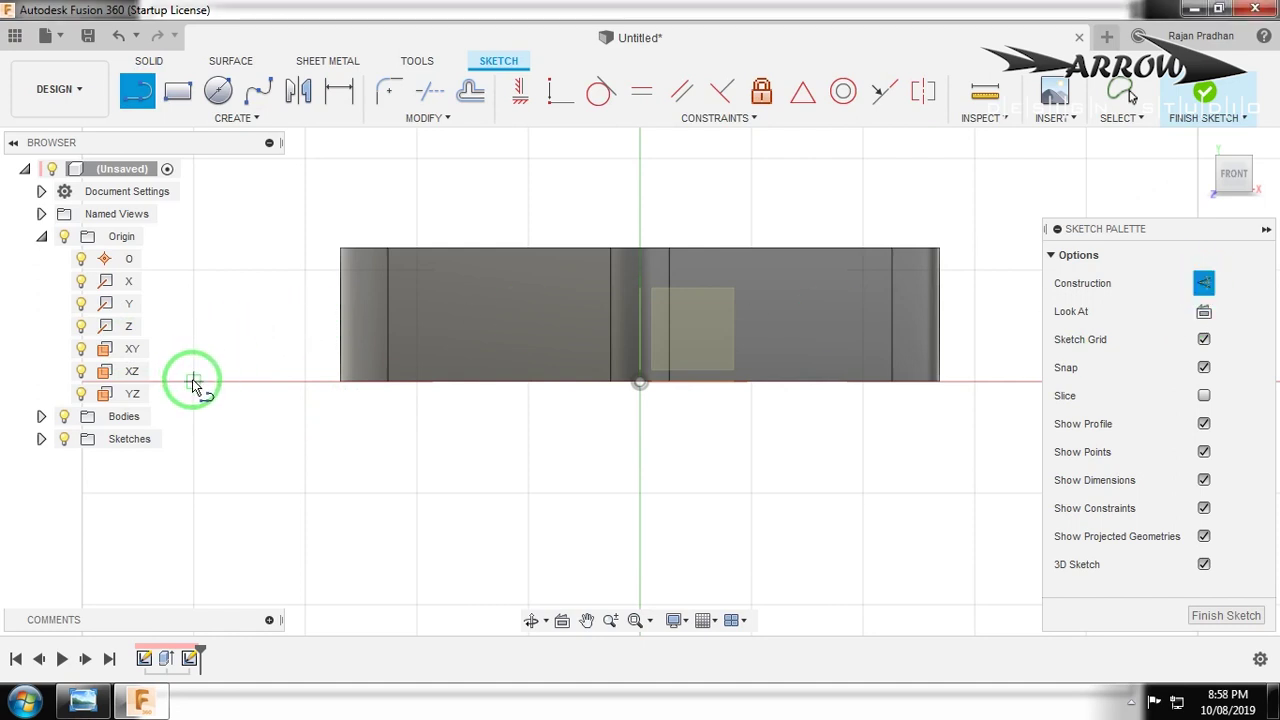
scroll(194, 380, "down", 3)
left_click(697, 381)
key("Escape")
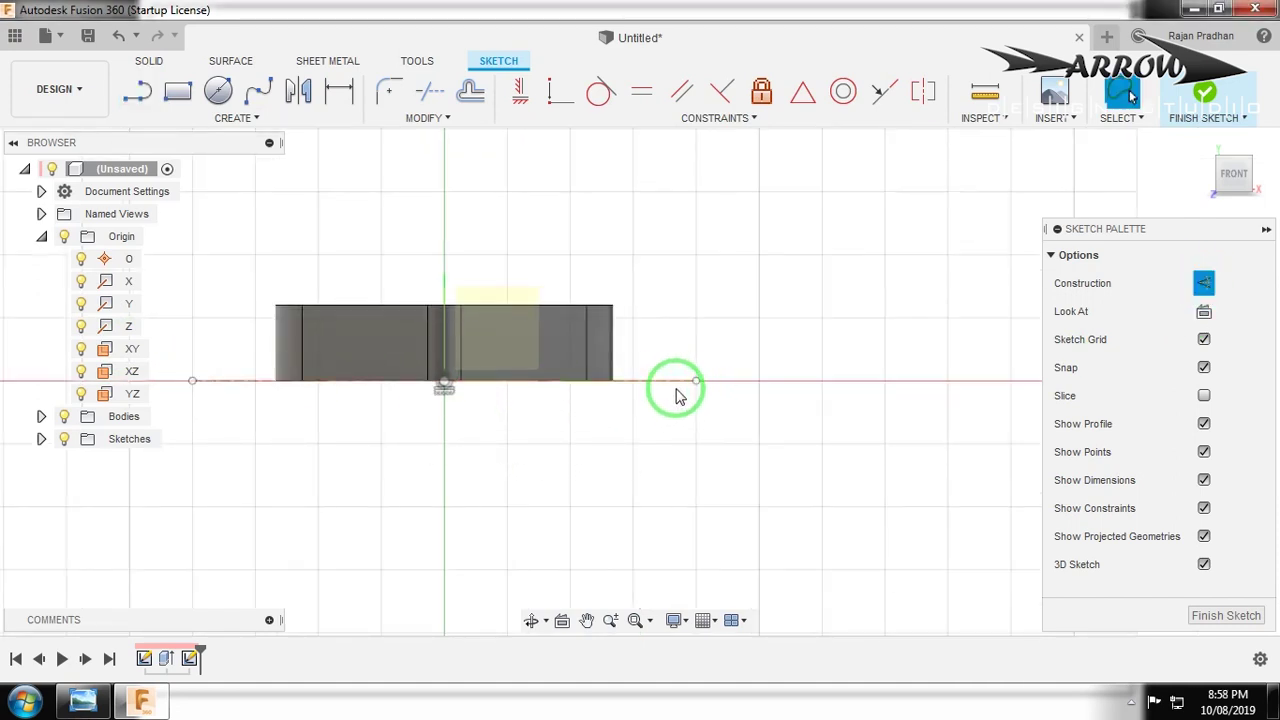
scroll(521, 250, "up", 3)
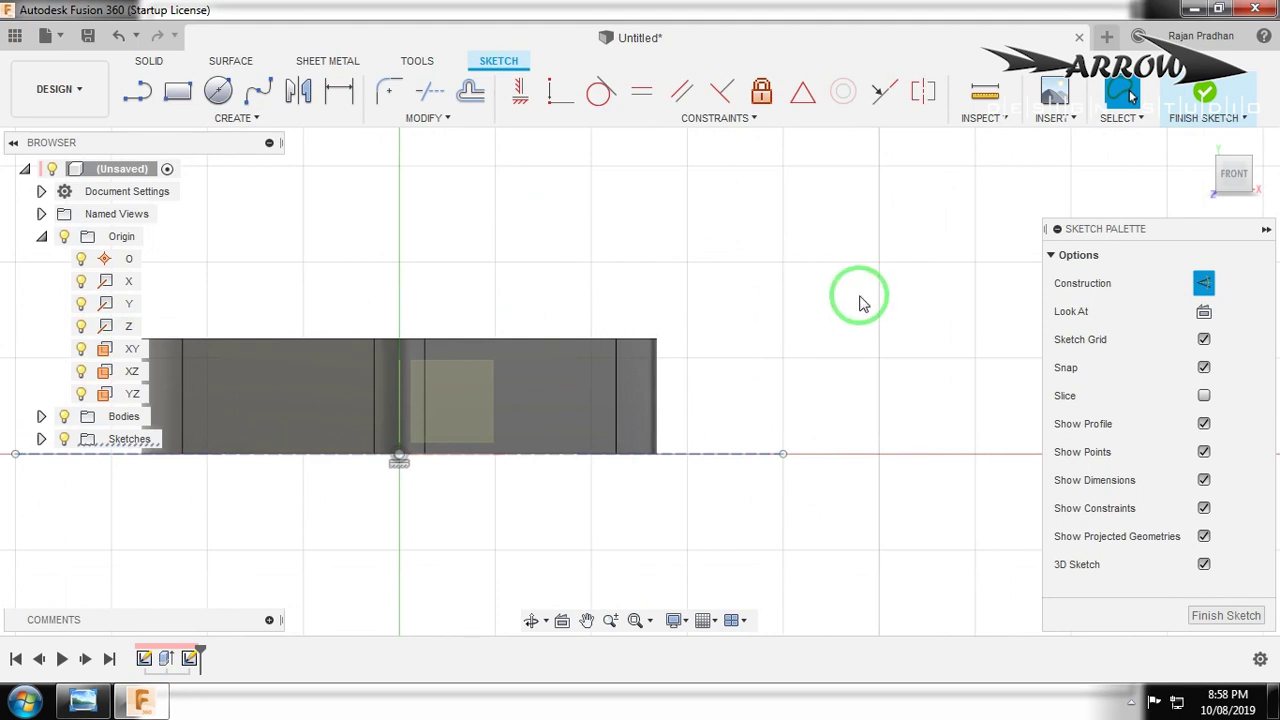
Offset the baseline to create a parallel line 28 mm above it.
key("o")
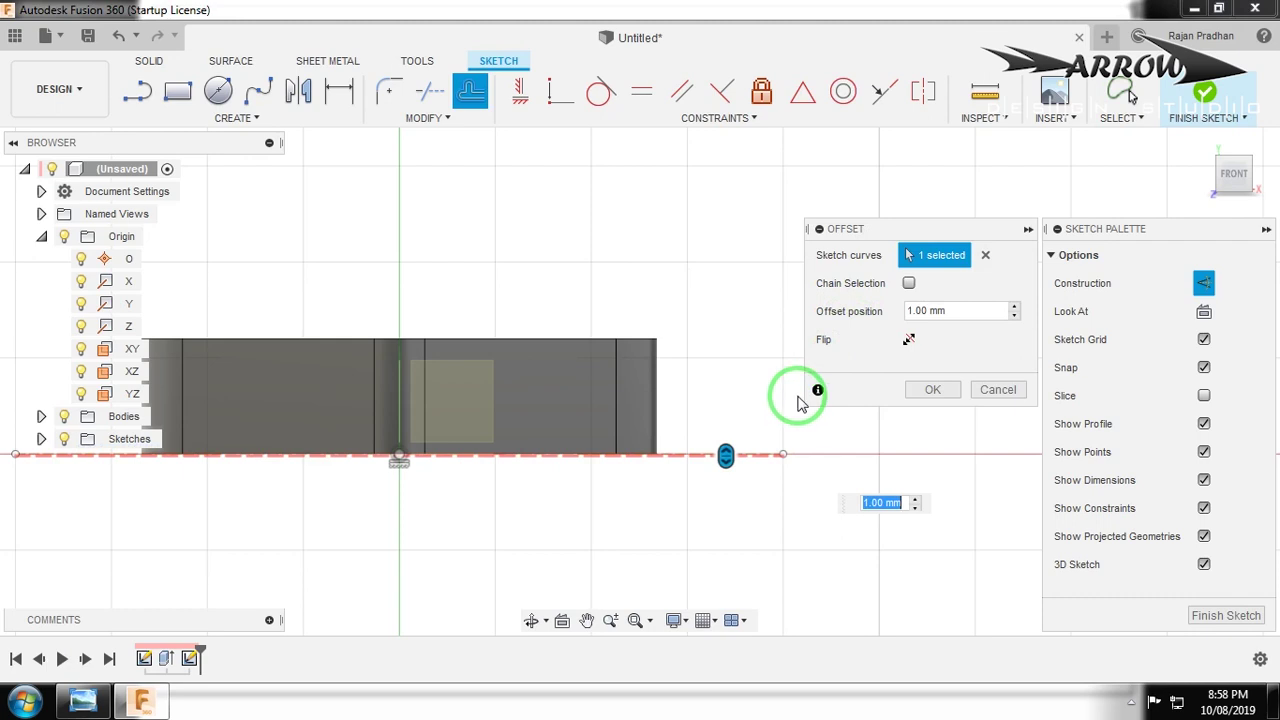
type("-28")
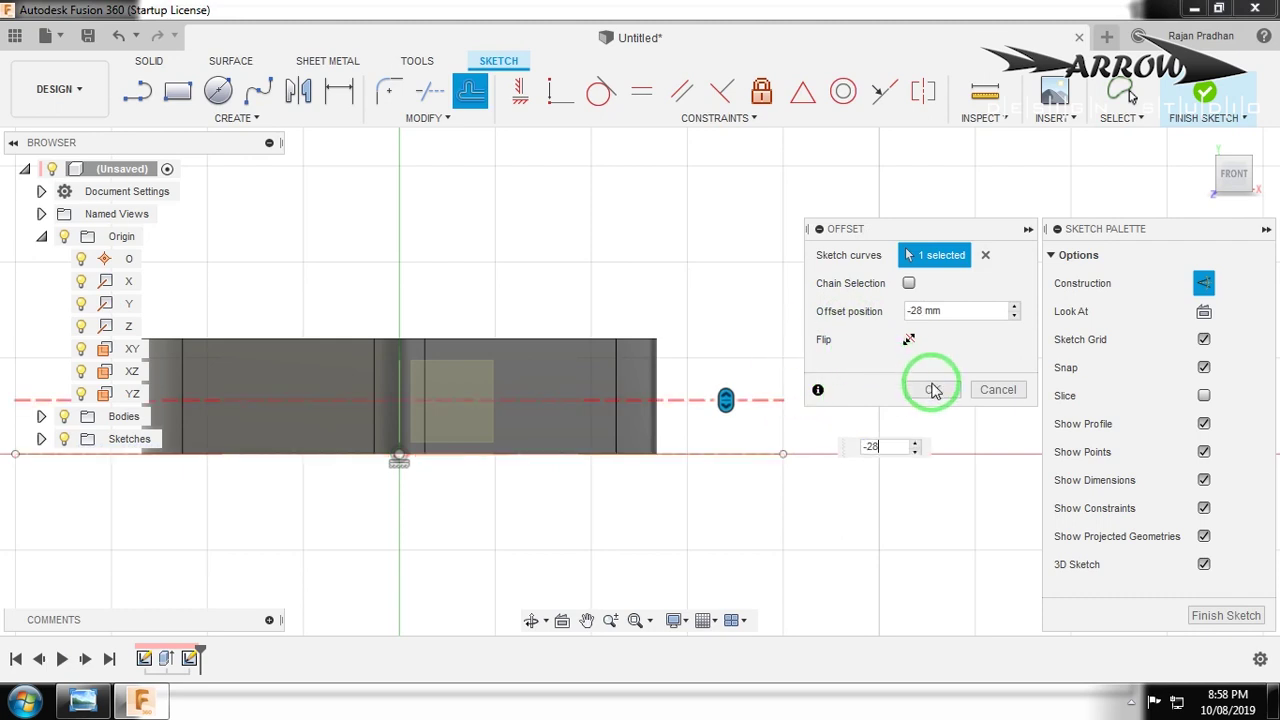
left_click(931, 388)
scroll(937, 390, "down", 3)
Draw a vertical construction line through the origin and project the body's top edge.
key("l")
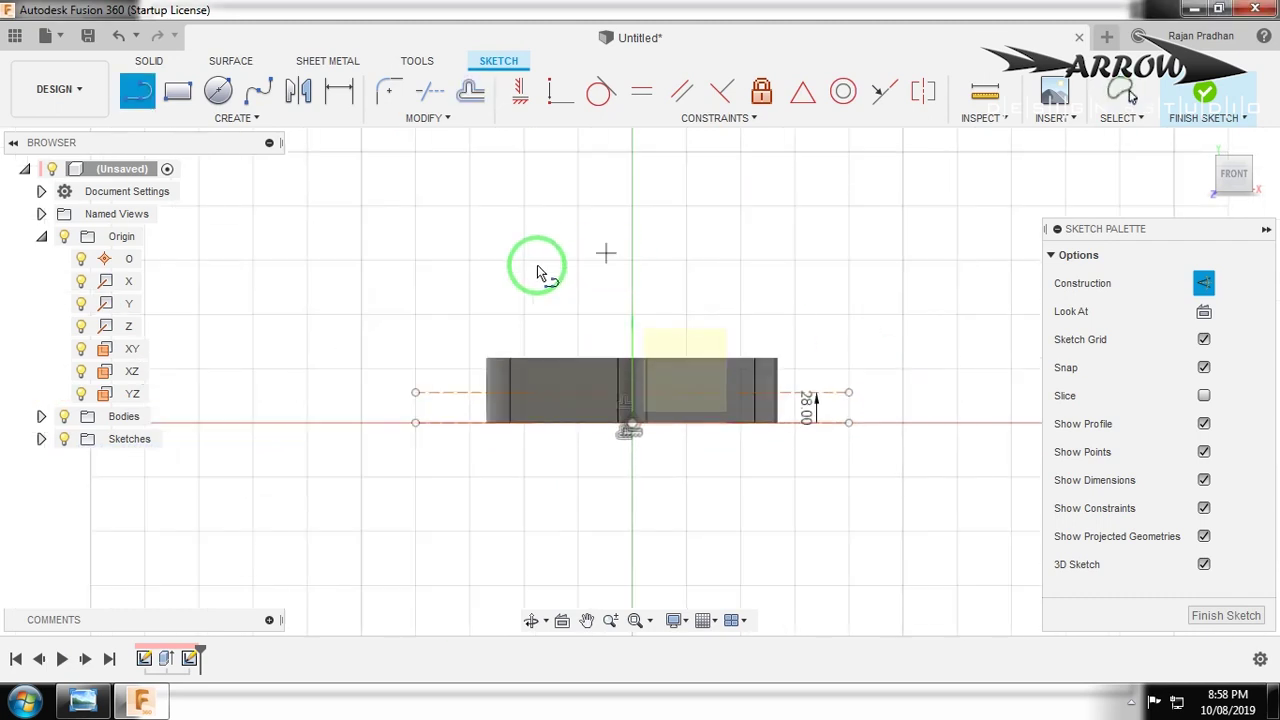
left_click(630, 467)
key("Escape")
left_click(630, 470)
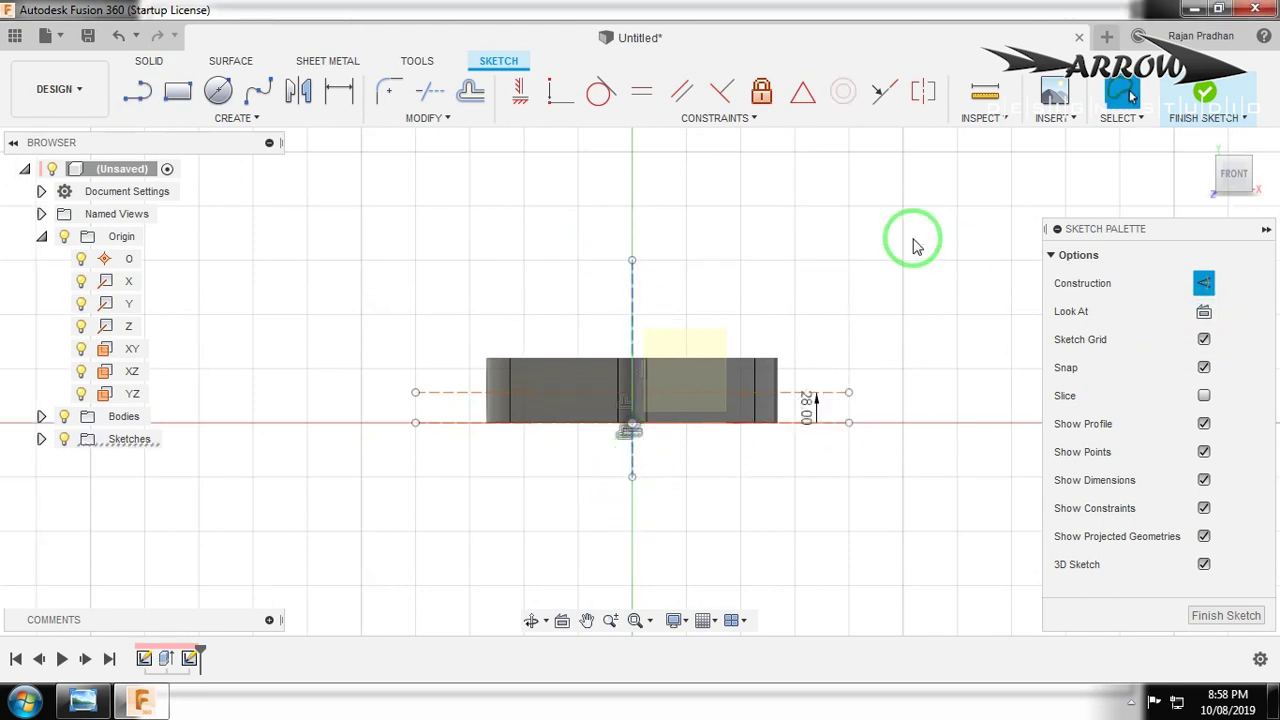
key("o")
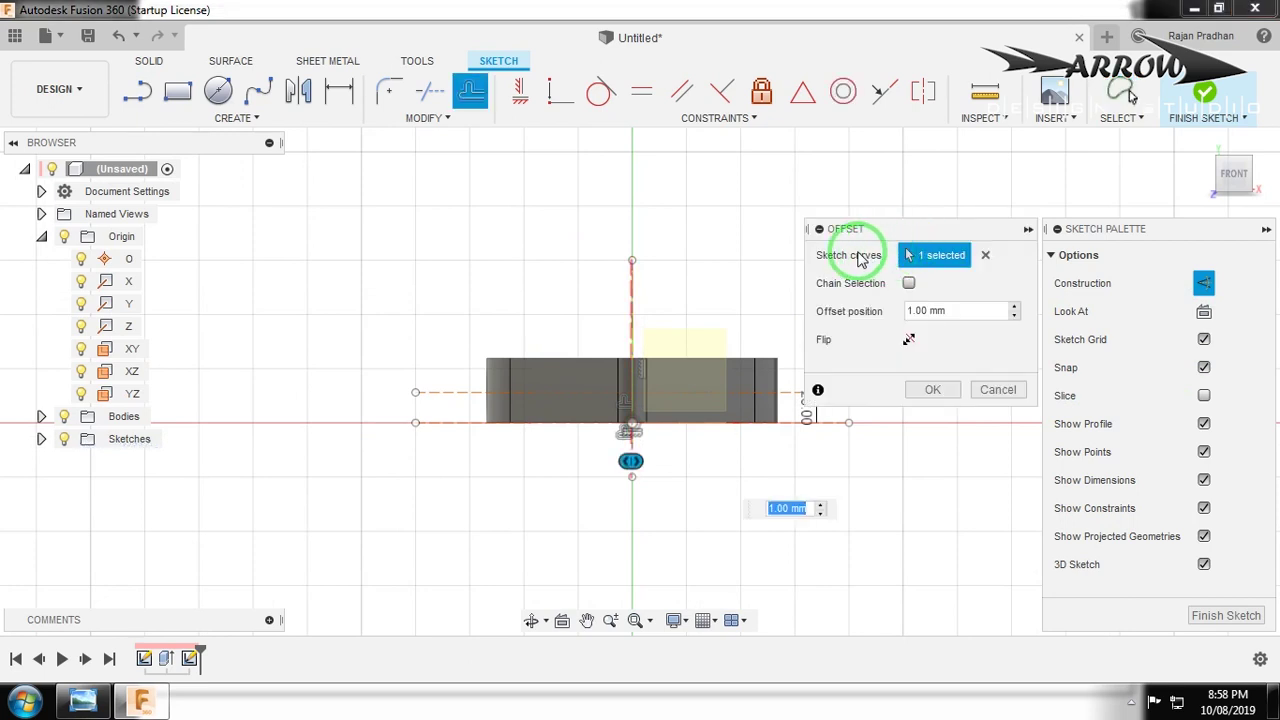
key("Escape")
scroll(809, 452, "up", 3)
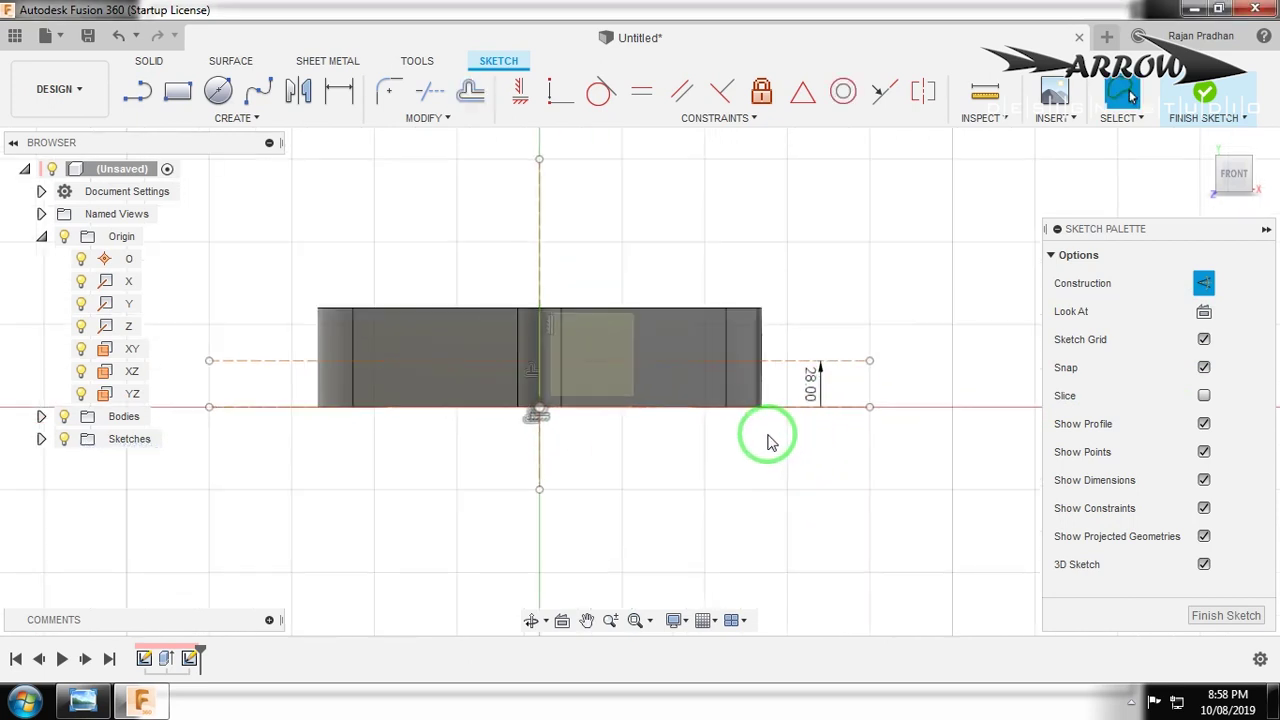
key("p")
left_click(750, 308)
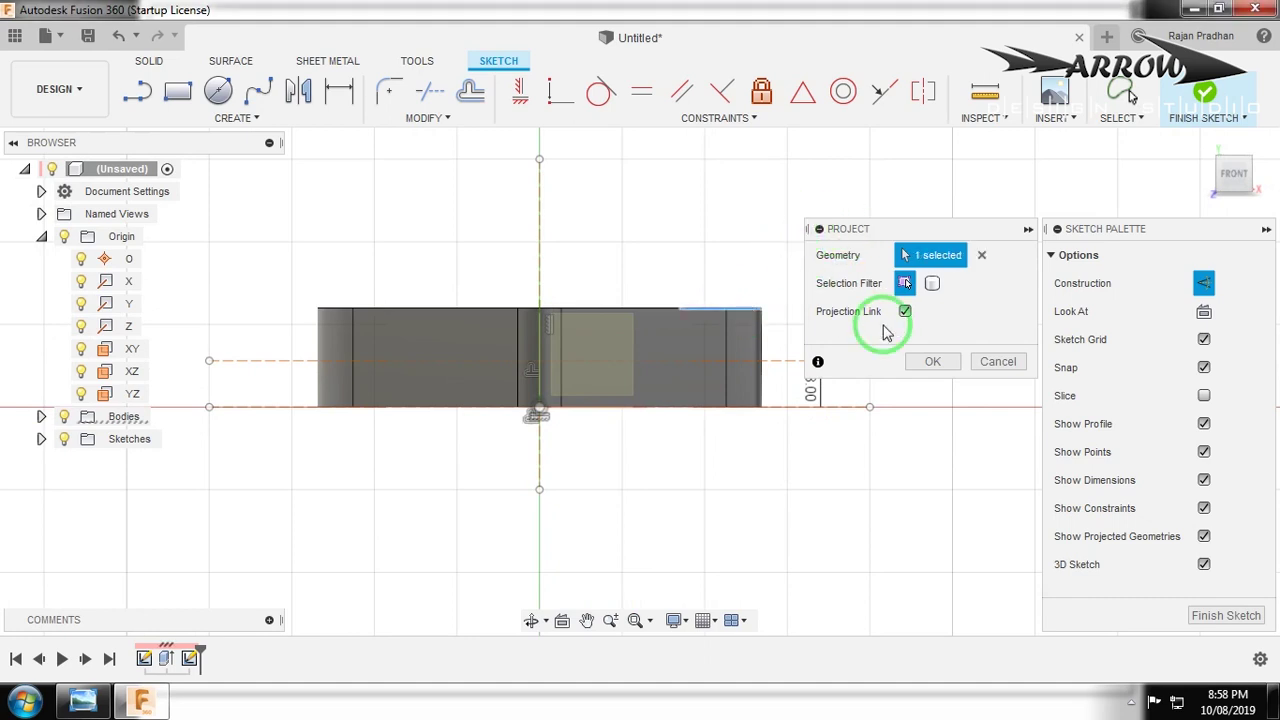
Draw a vertical line down from the body's top-right corner past its base.
left_click(932, 361)
scroll(846, 243, "down", 2)
key("l")
left_click(776, 296)
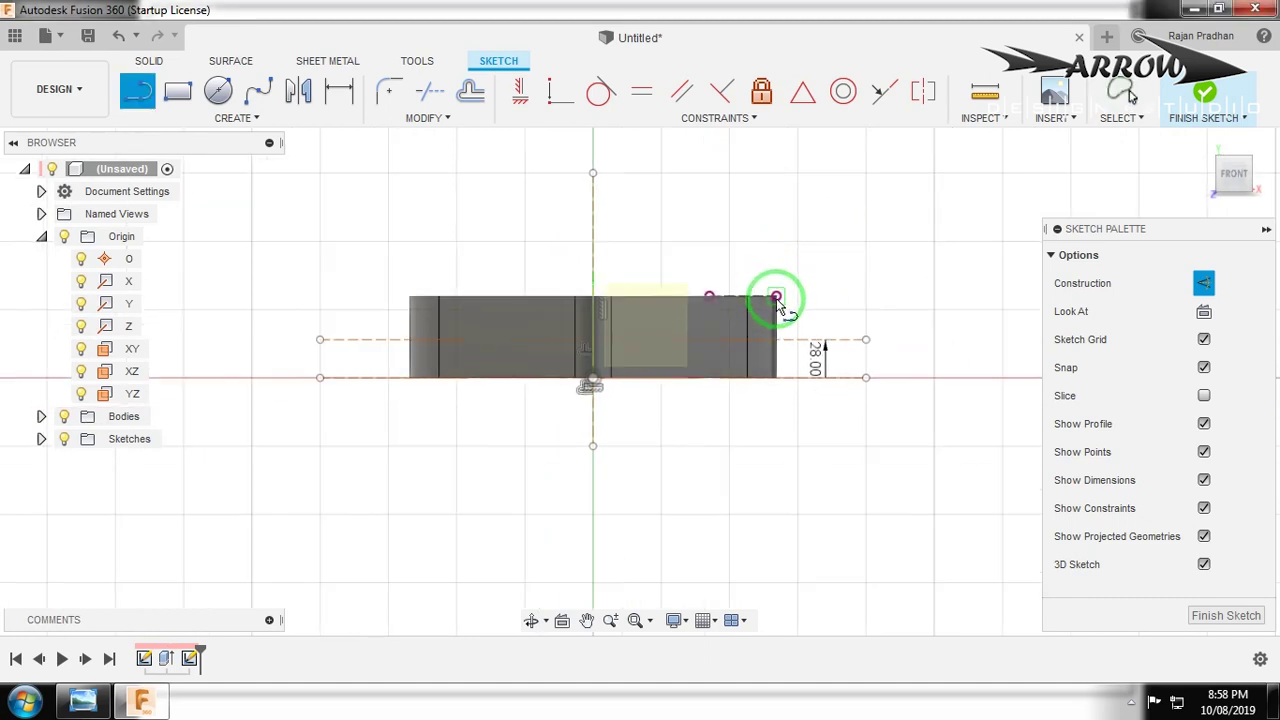
left_click(776, 472)
key("Escape")
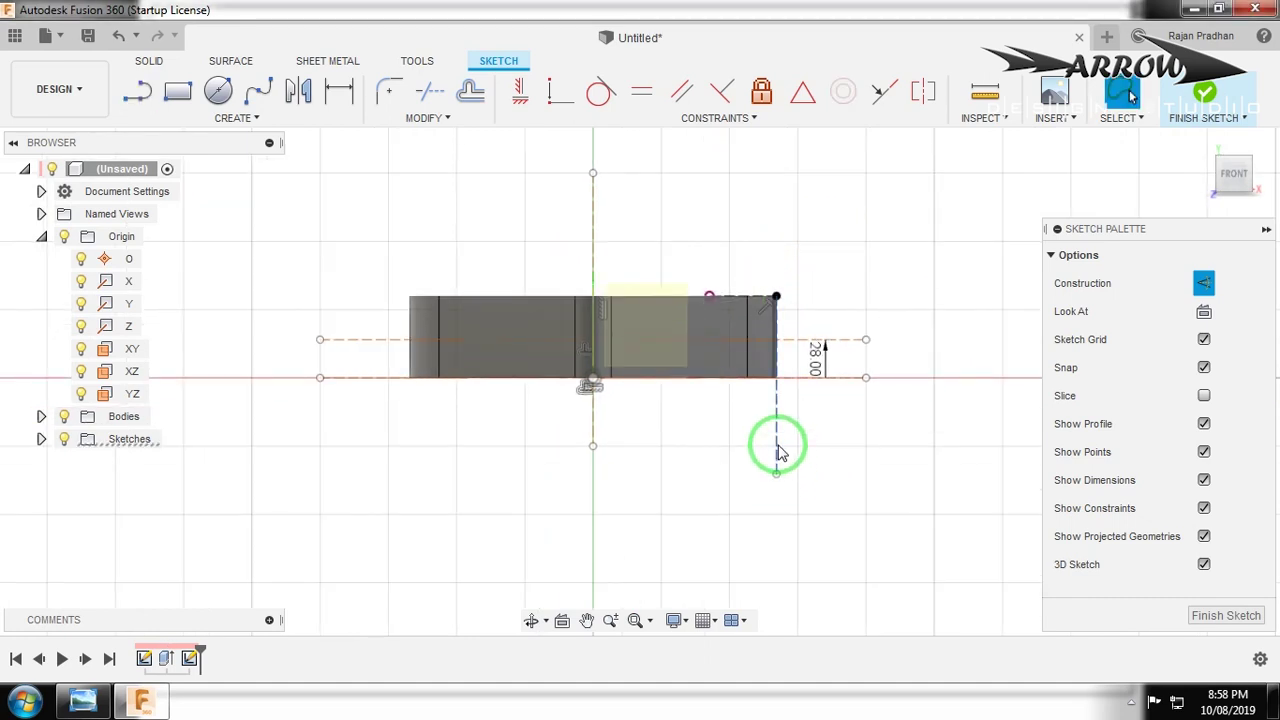
Offset that vertical line 66 mm to the left.
key("o")
left_click_drag(774, 444, 720, 445)
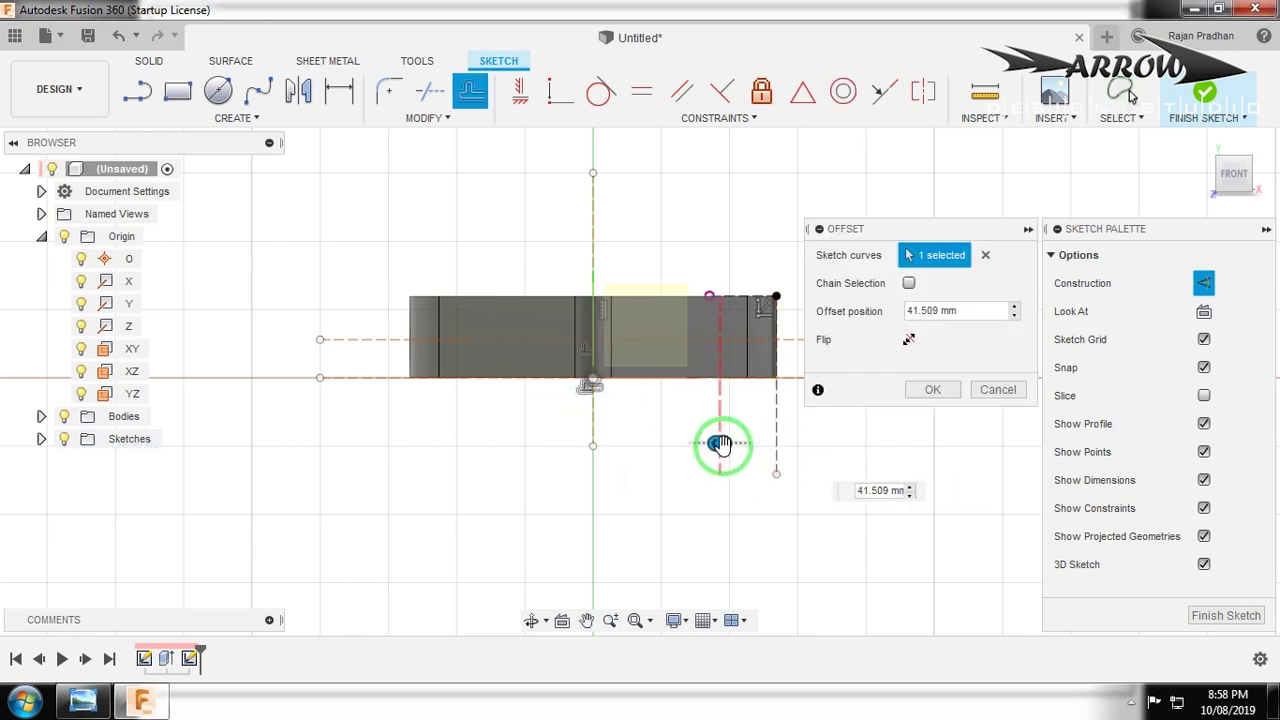
left_click(965, 310)
type("66")
key("Return")
scroll(724, 254, "up", 2)
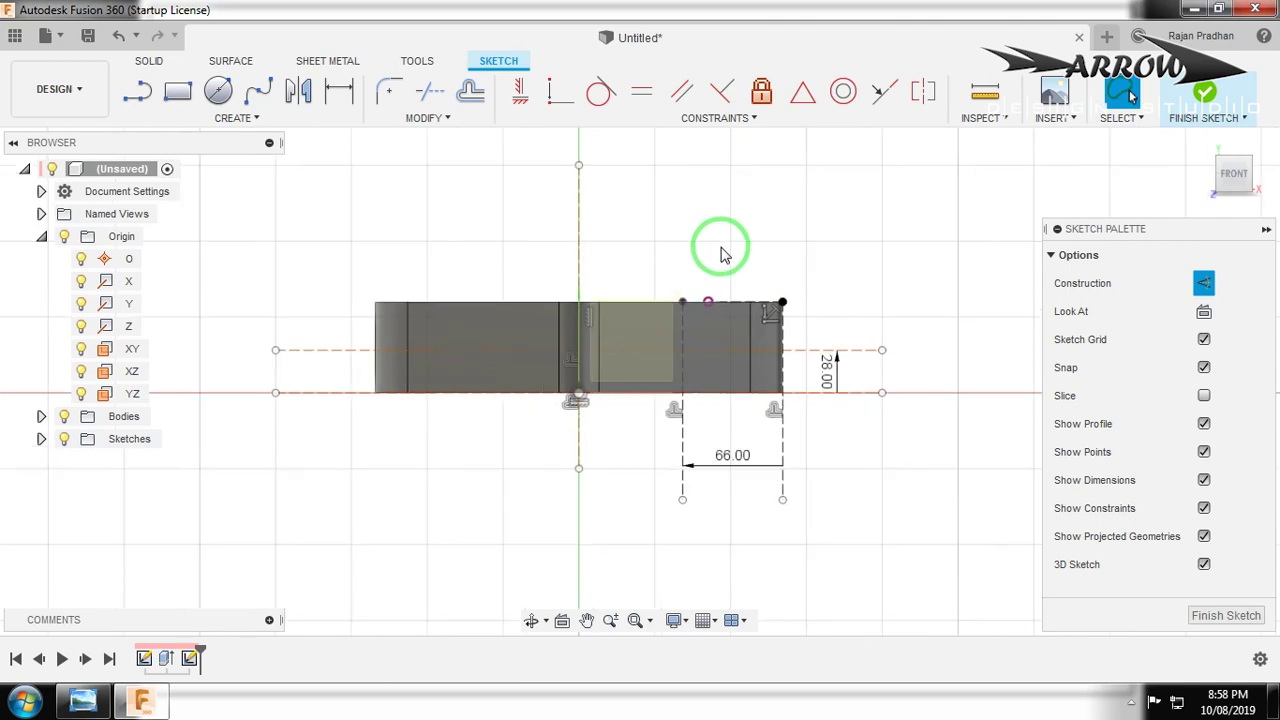
Draw a slanted line rising from the bottom-edge point at the 66 mm offset.
key("l")
left_click(668, 430)
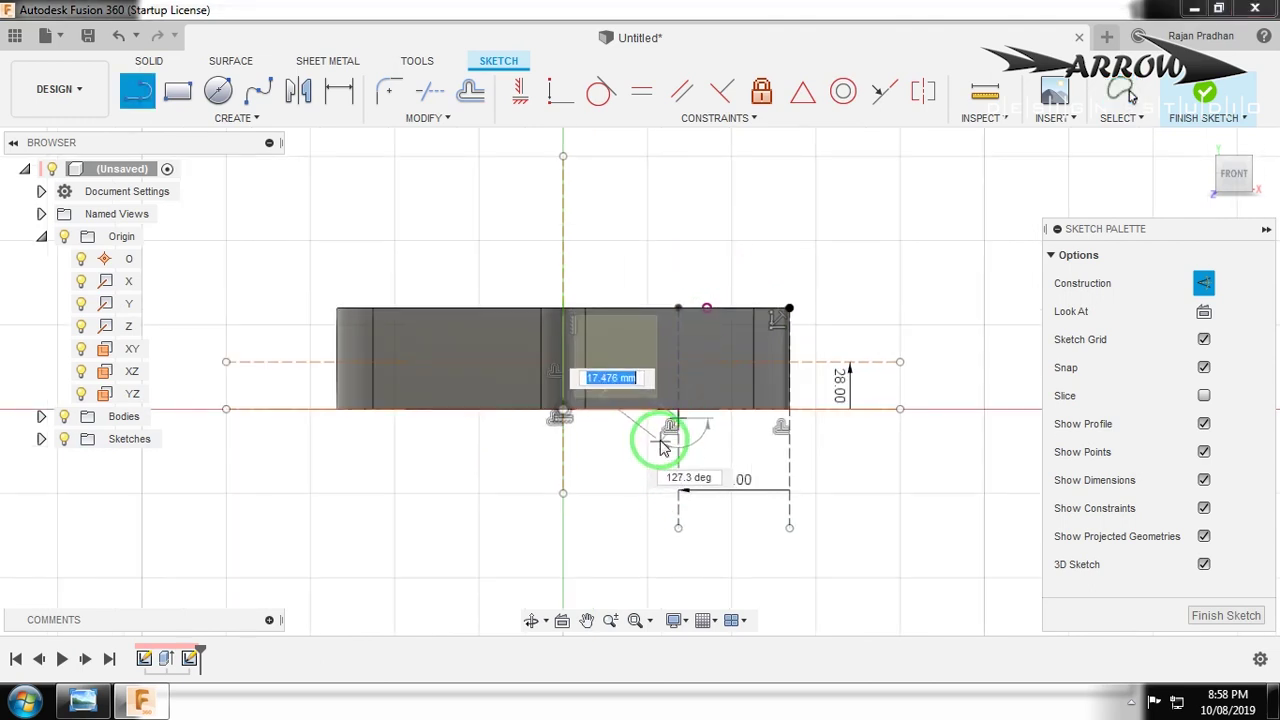
key("Escape")
scroll(660, 446, "up", 1)
key("l")
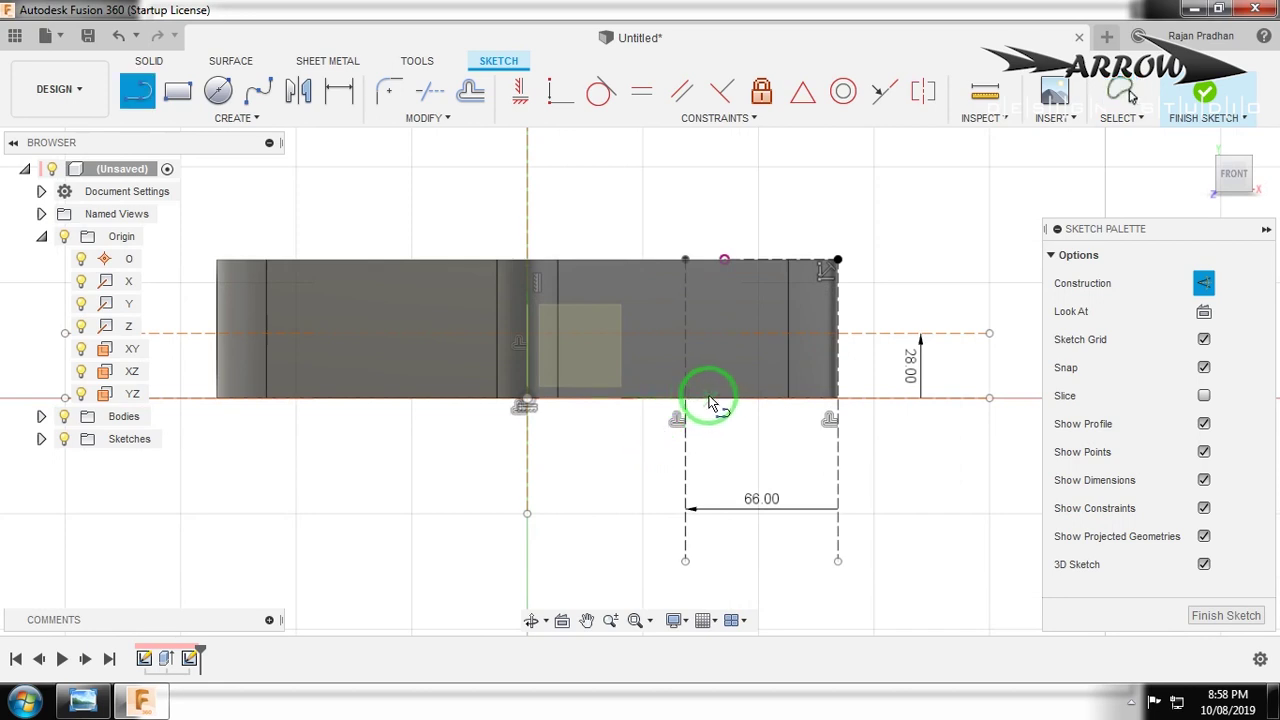
left_click(687, 398)
left_click(592, 166)
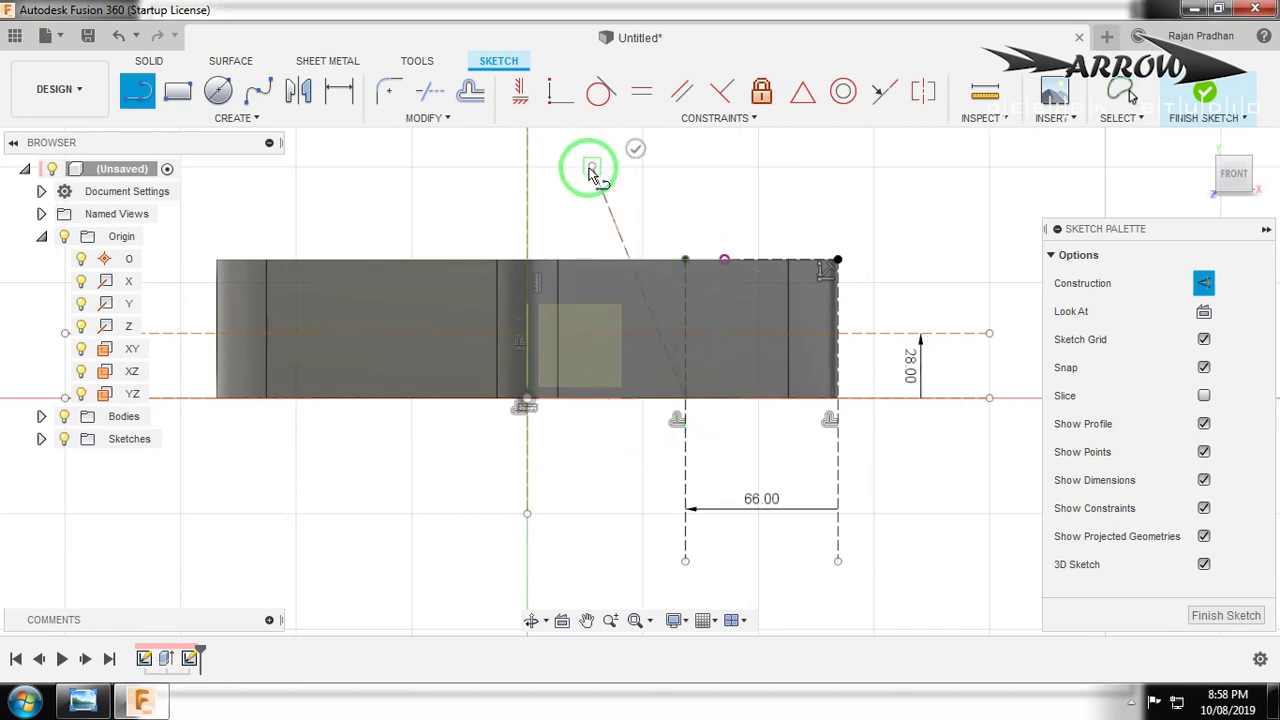
key("Escape")
left_click(606, 207)
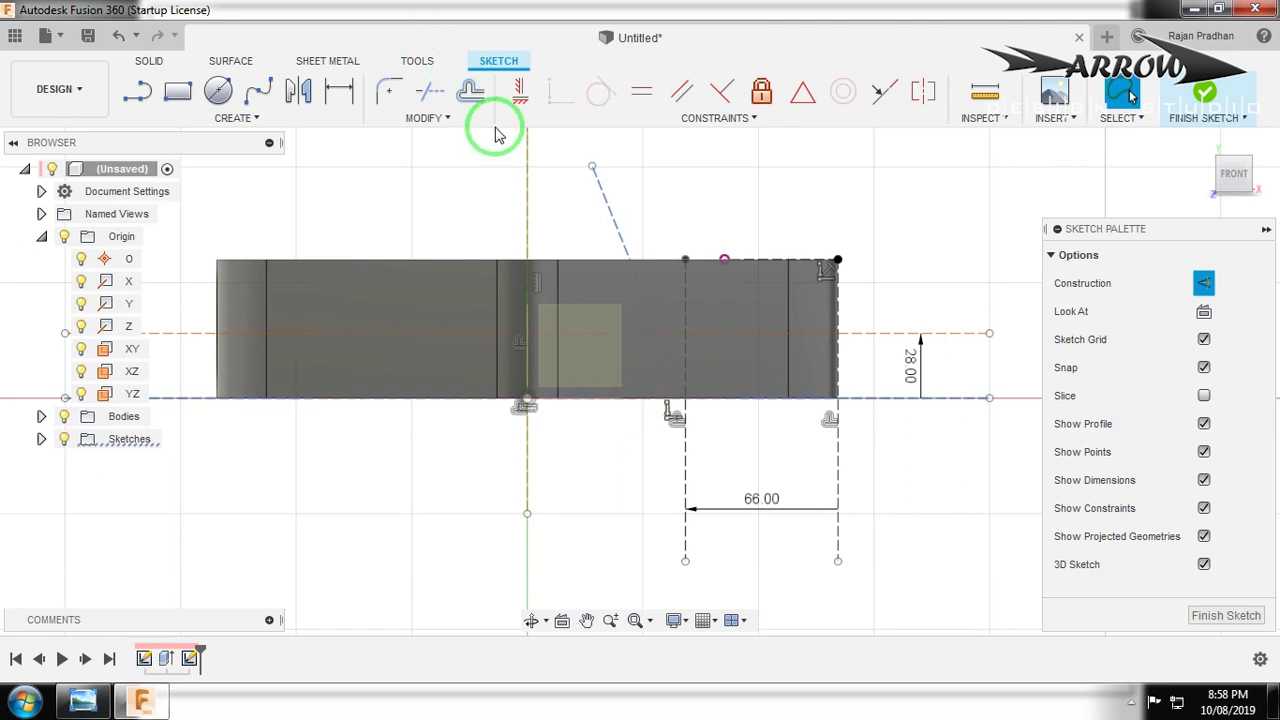
Dimension the slanted line at 40° to the bottom edge.
key("d")
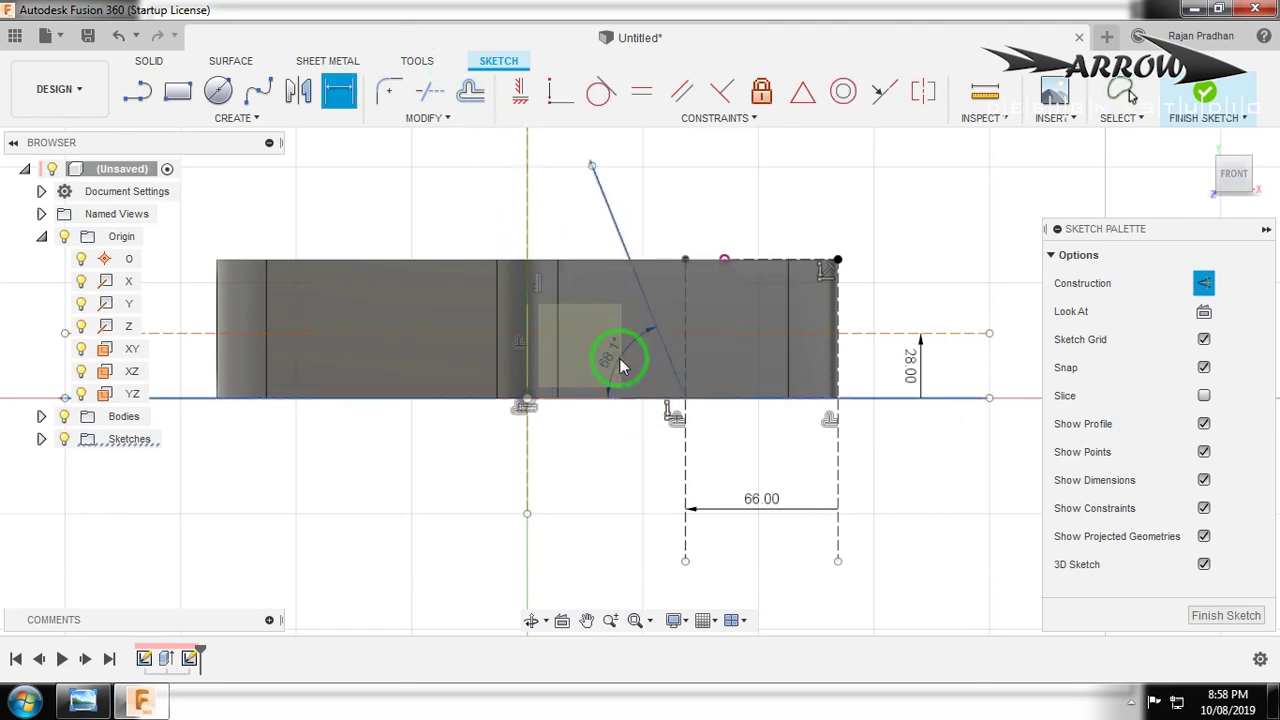
left_click(651, 375)
type("40")
key("Return")
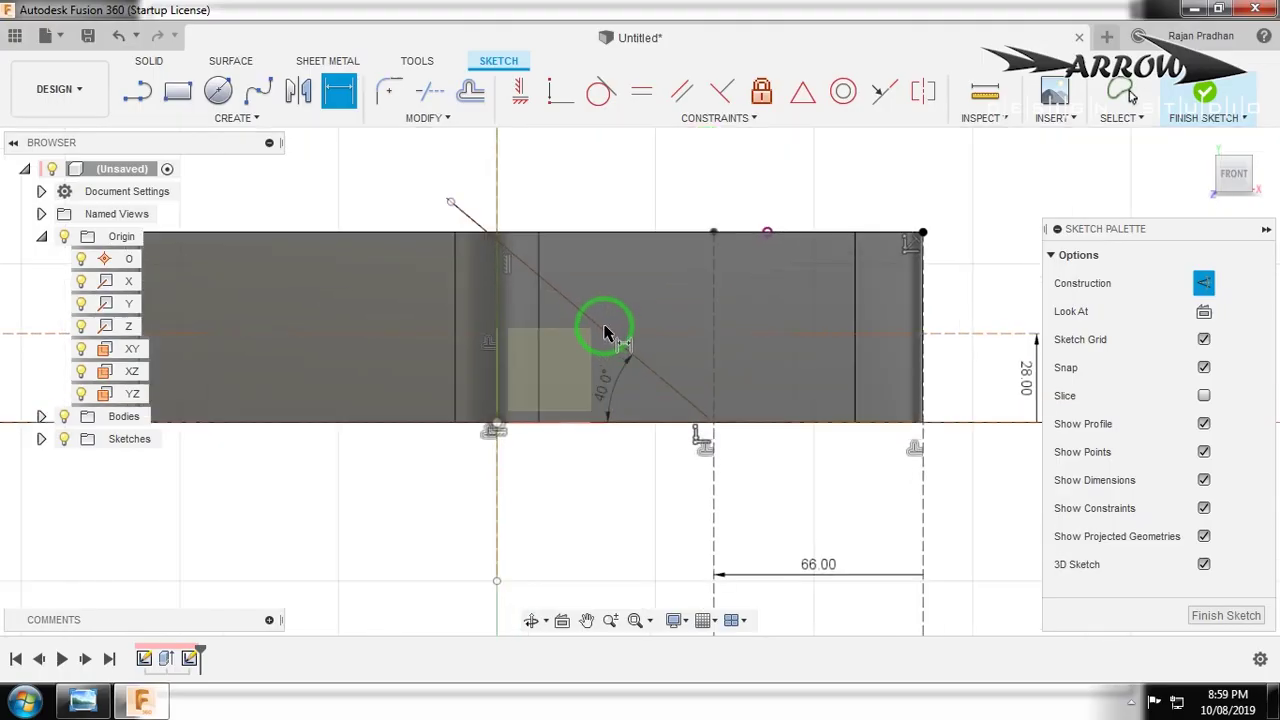
Trim the excess piece of the diagonal and expand the Bodies folder to list Body1.
key("t")
left_click(586, 305)
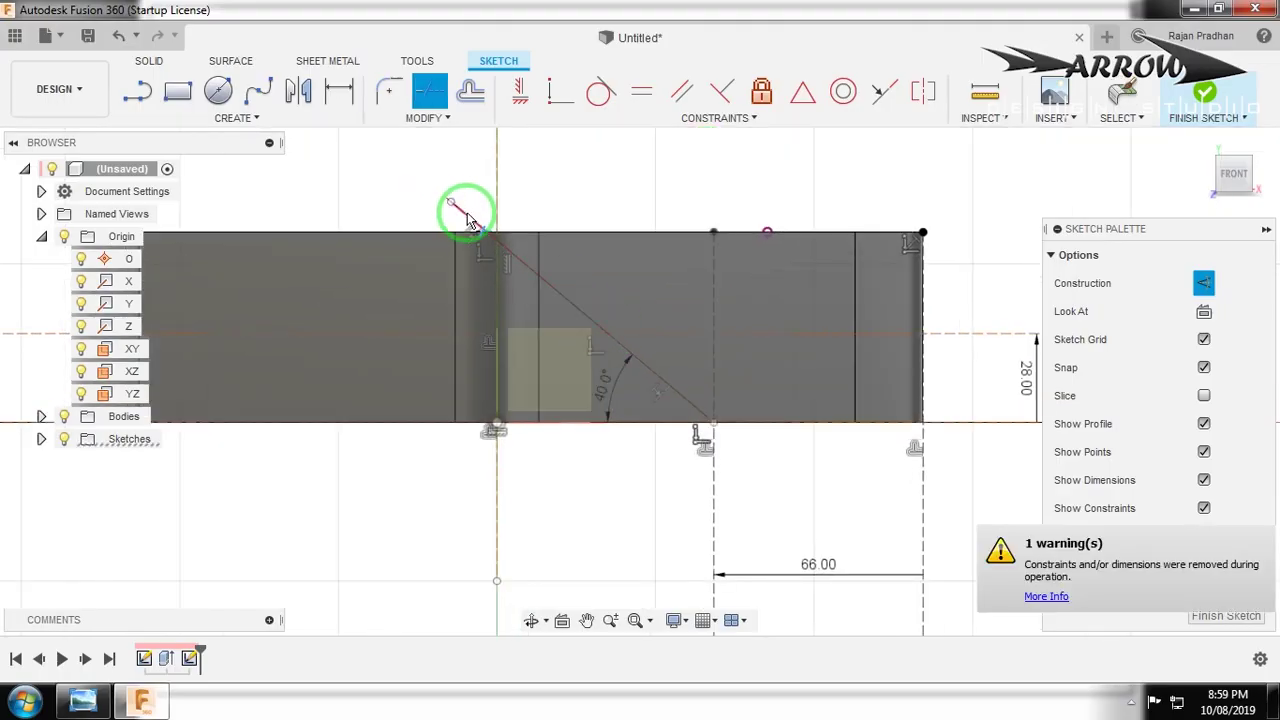
key("Escape")
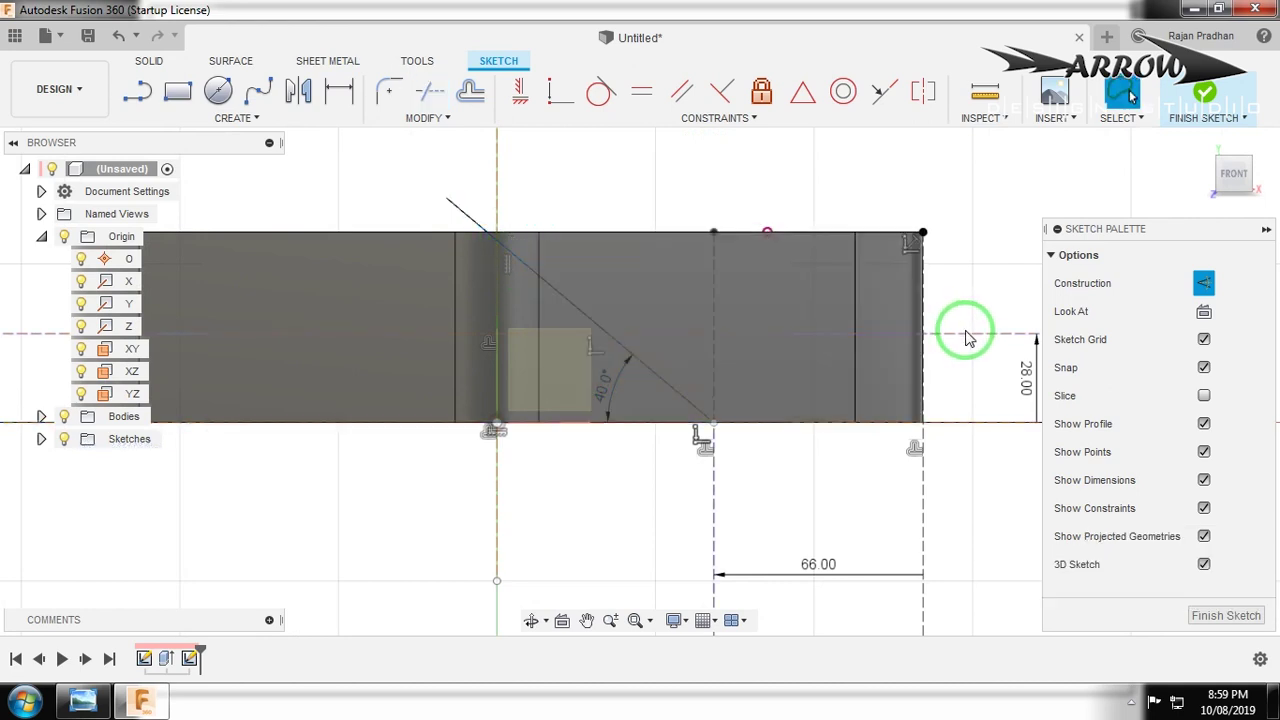
left_click(41, 416)
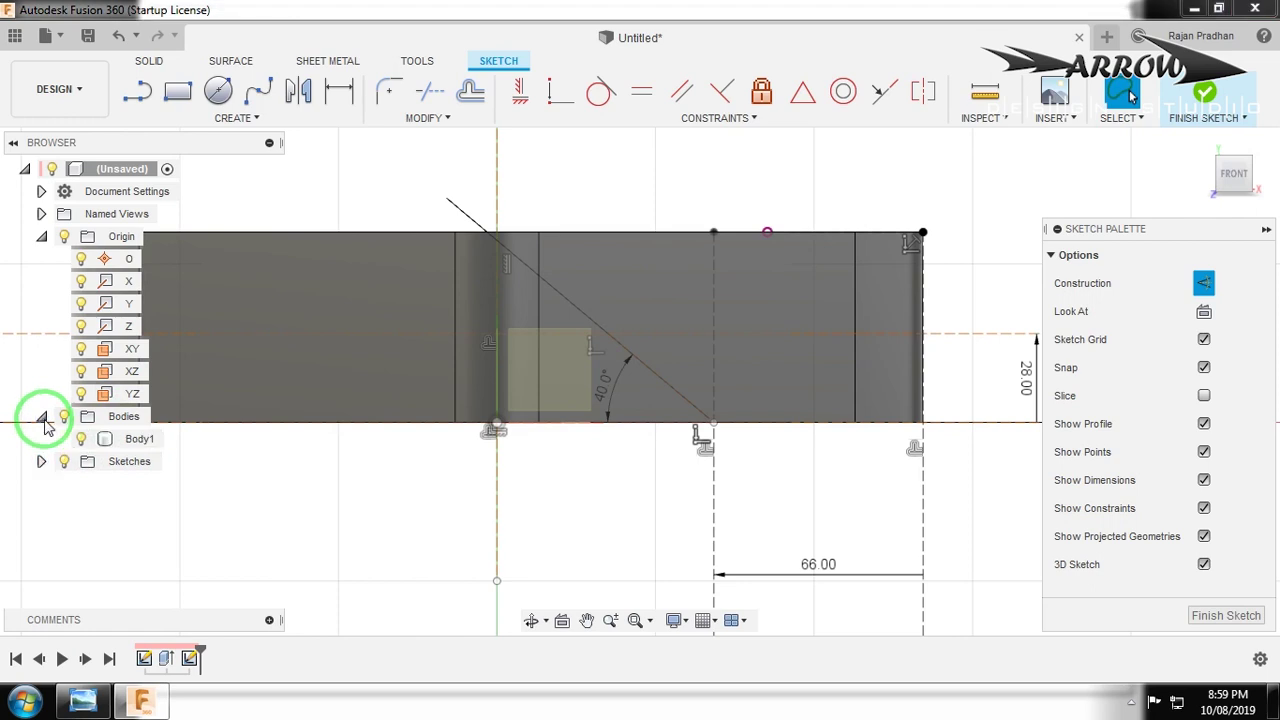
Hide Body1 and mirror the 40° diagonal across the vertical axis line.
left_click(81, 439)
scroll(509, 286, "down", 3)
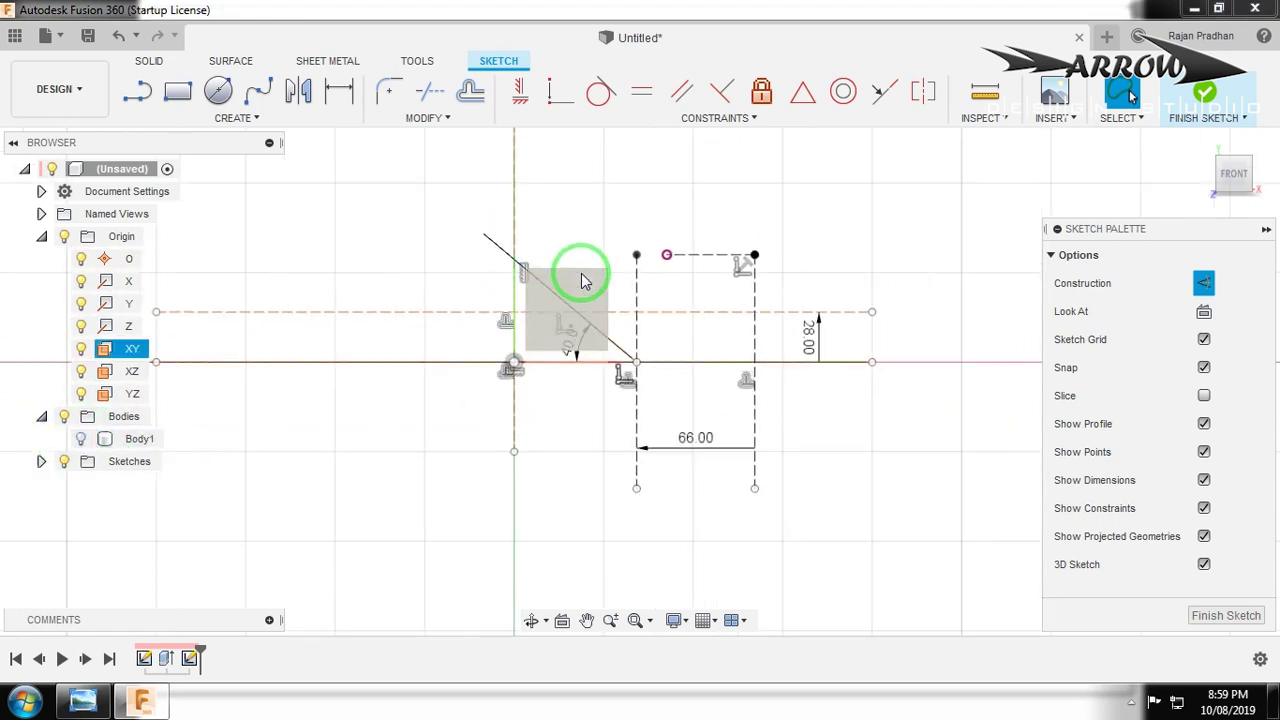
scroll(580, 277, "up", 2)
mouse_move(562, 283)
left_mouse_down()
mouse_move(571, 371)
mouse_move(785, 470)
left_mouse_up()
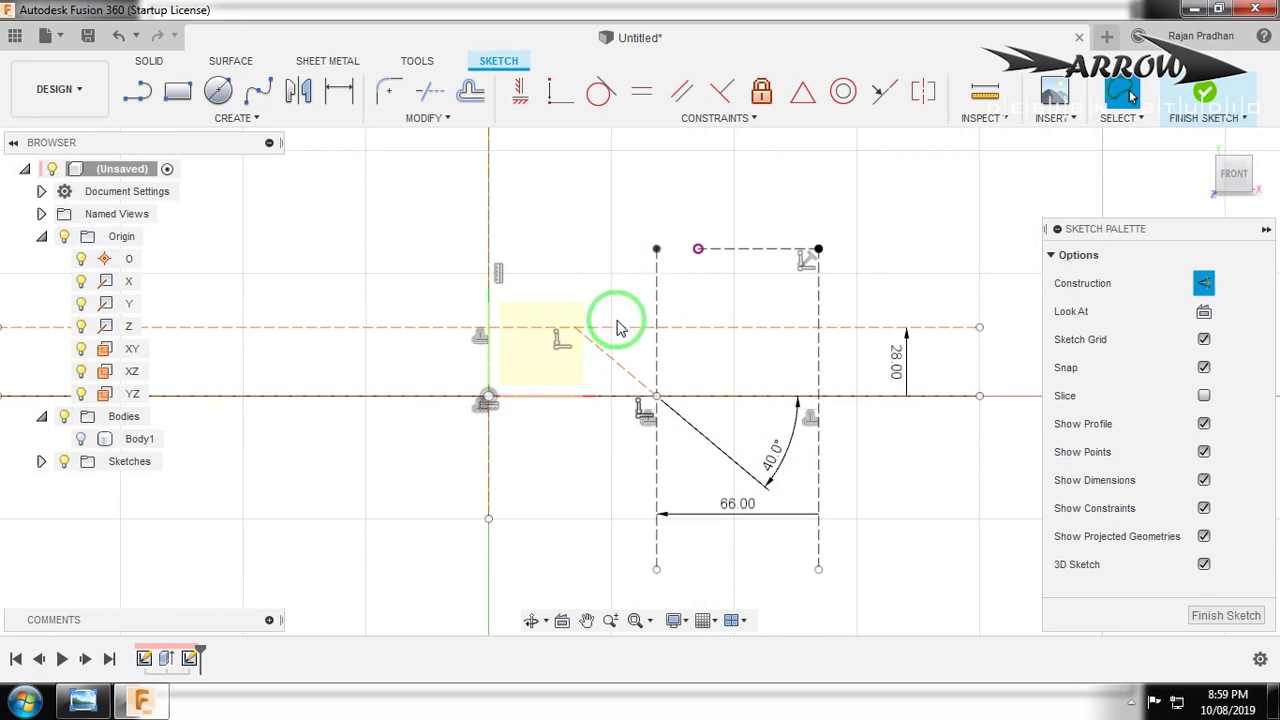
left_click(606, 355)
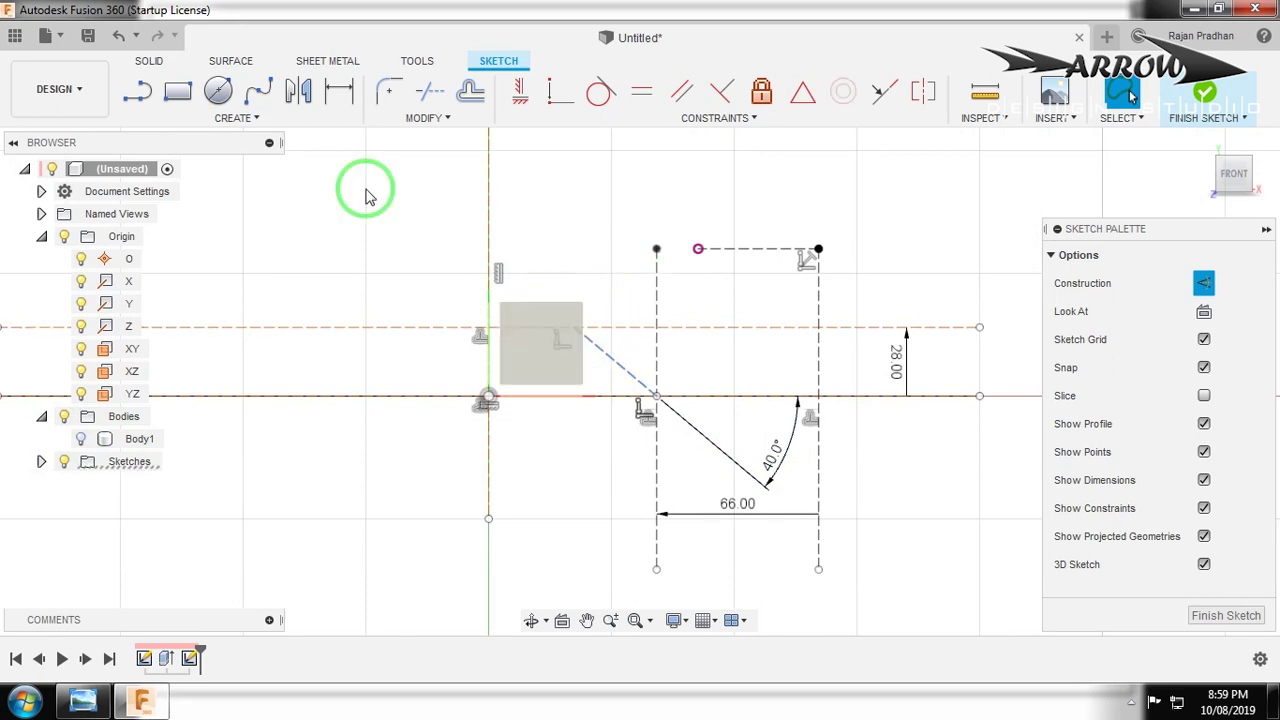
left_click(297, 90)
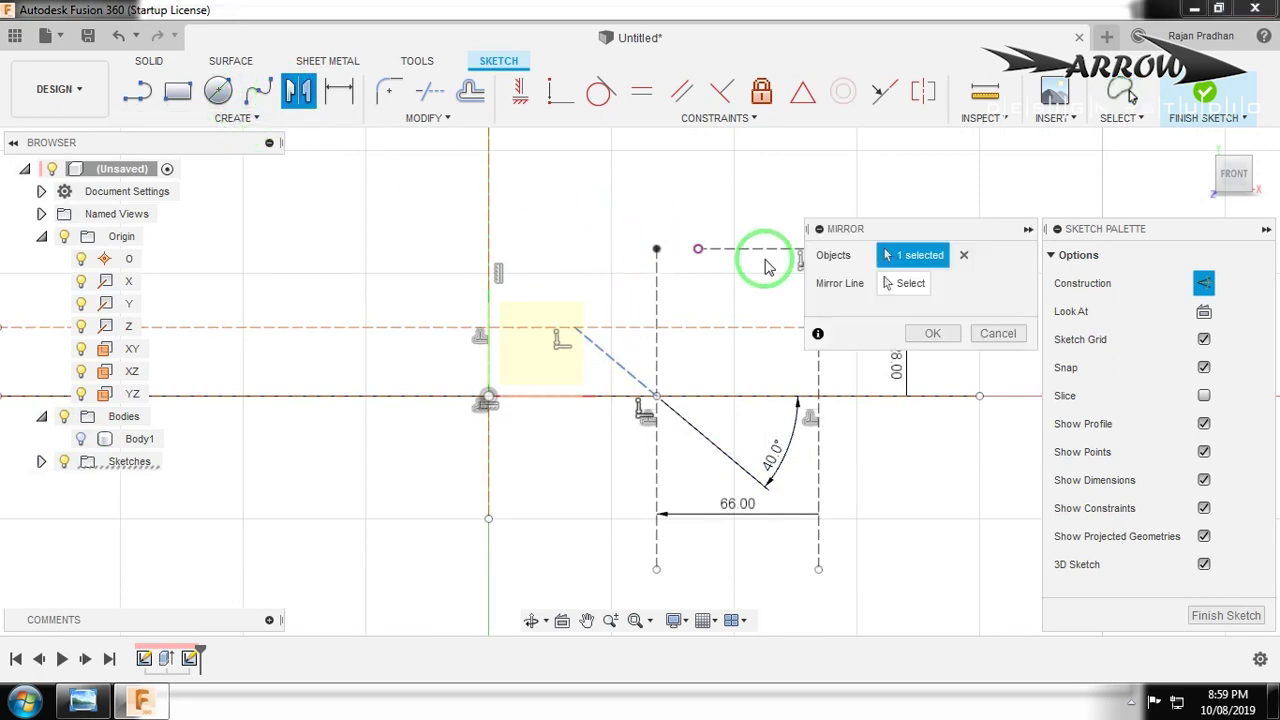
left_click(489, 223)
left_click(935, 333)
Delete the 28 mm construction line and join the diagonals' upper ends with a horizontal line.
scroll(906, 363, "down", 2)
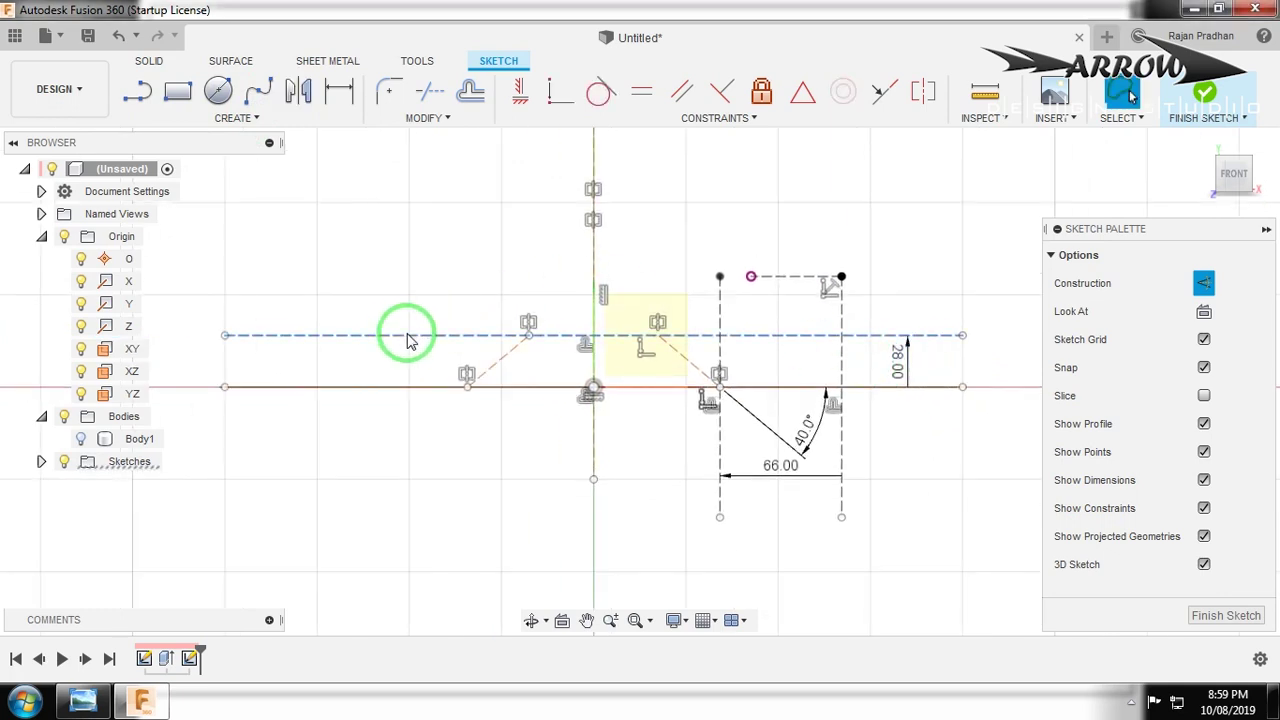
key("Delete")
key("l")
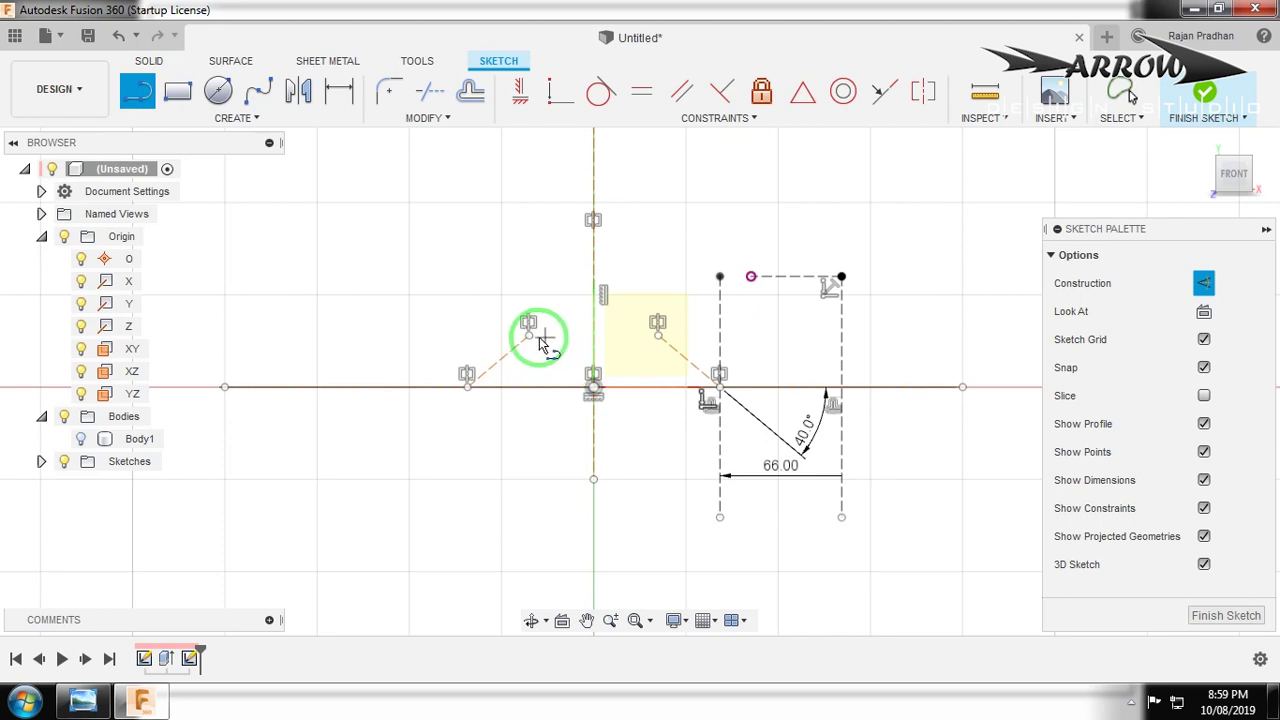
left_click(529, 336)
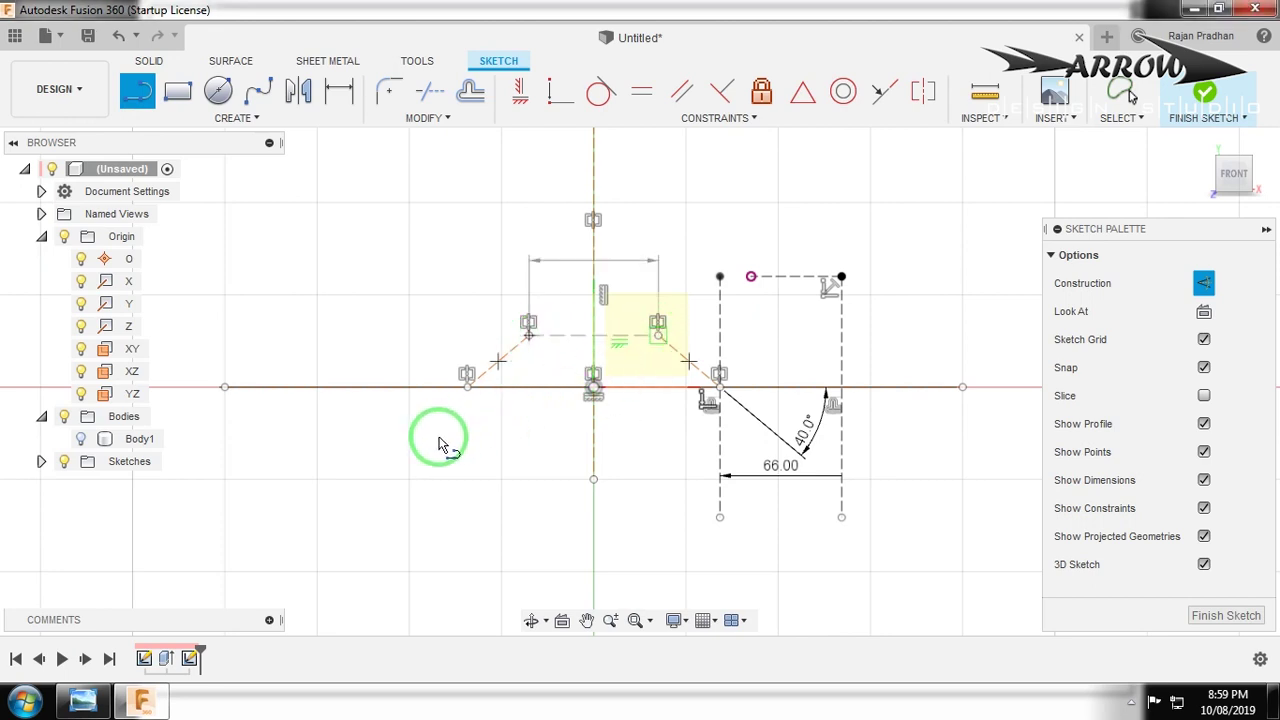
key("Escape")
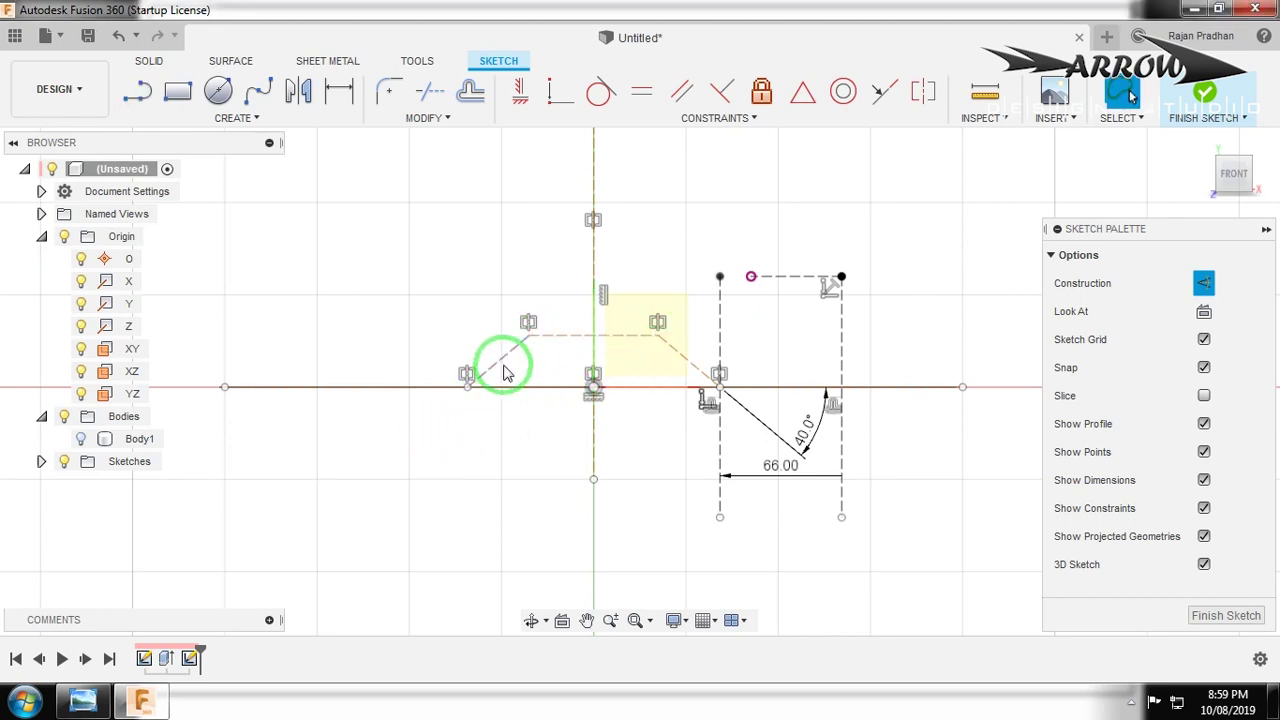
Remove the excess base line outside the diagonals to leave a trapezoidal path.
left_click(503, 367)
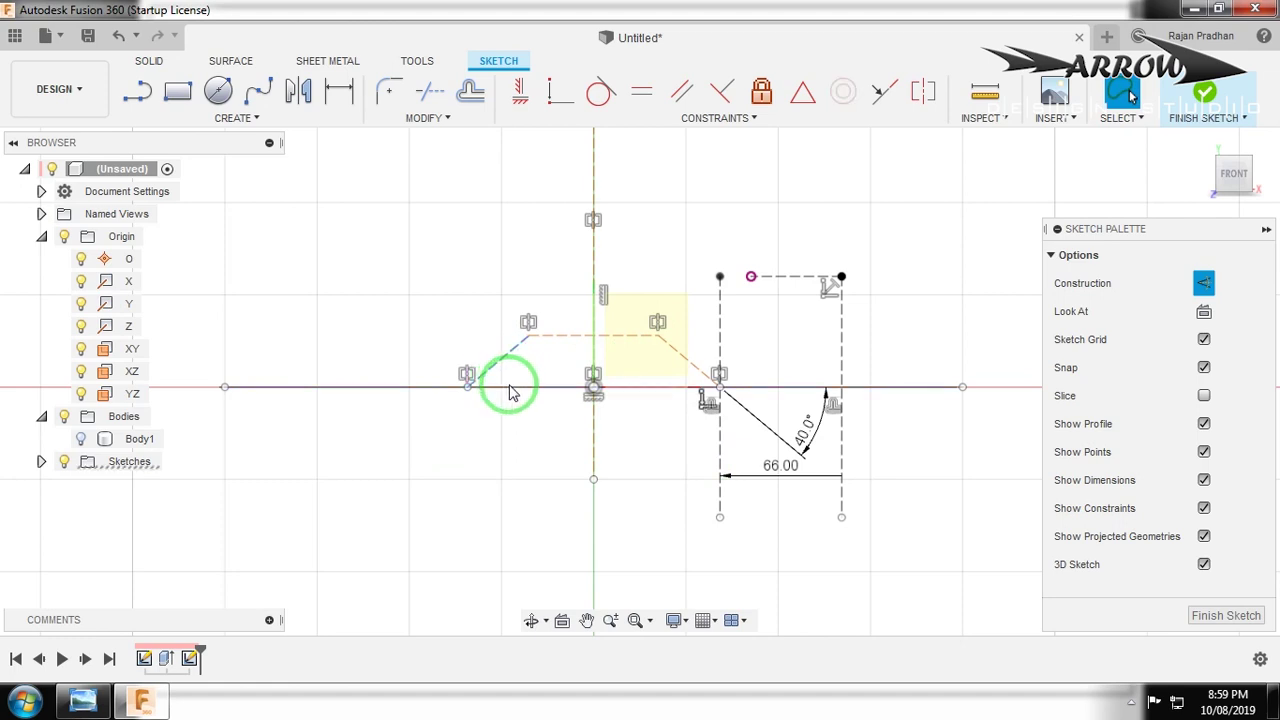
left_click(517, 393)
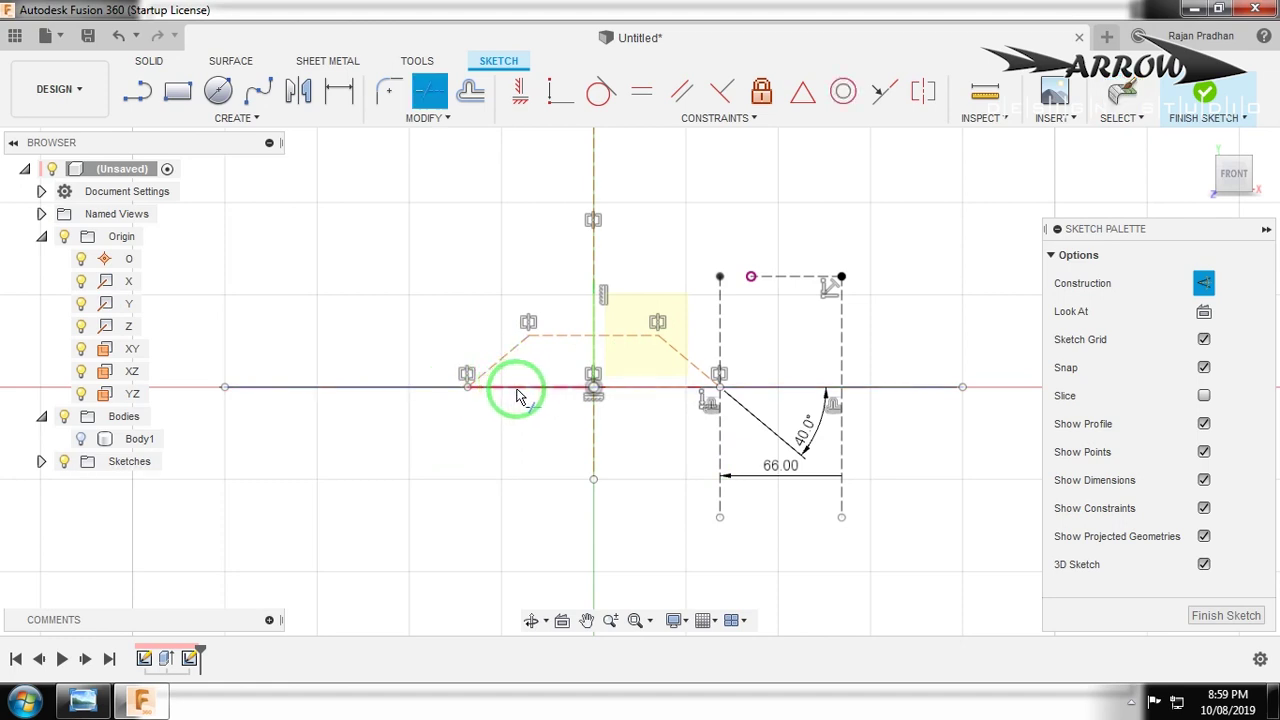
key("Delete")
left_click(412, 393)
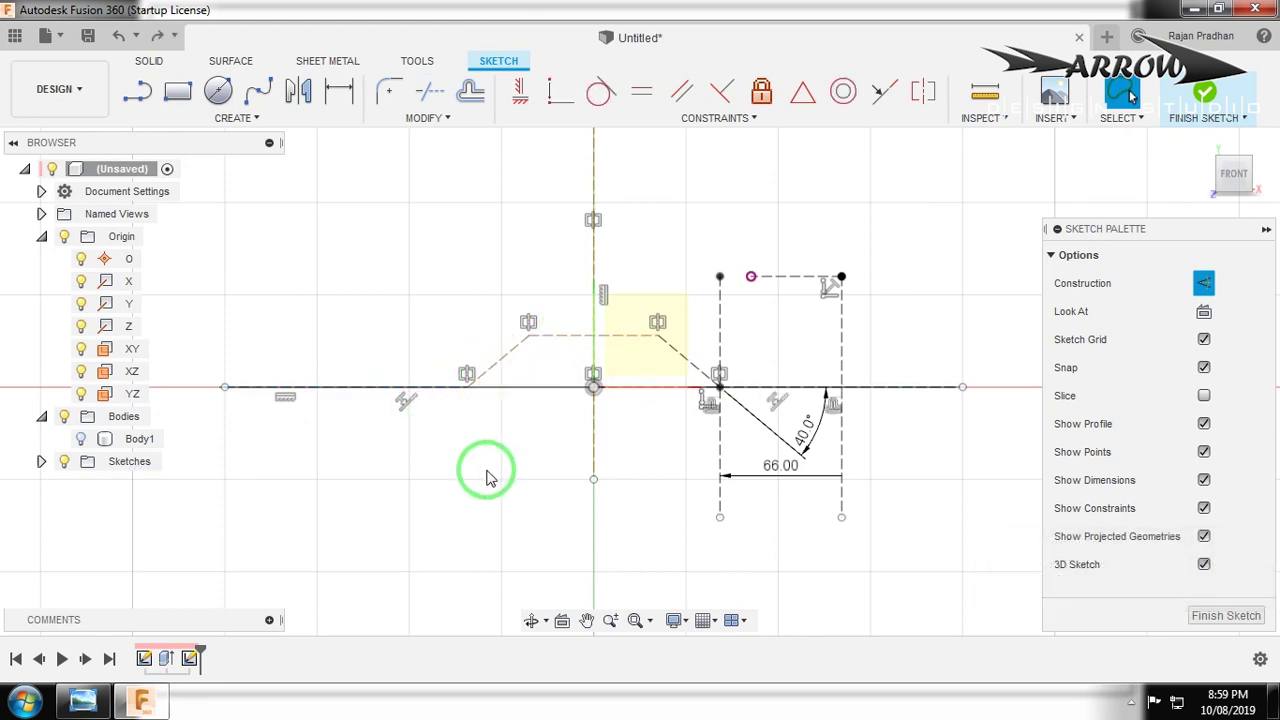
left_click(501, 361)
Offset both diagonals and the top line 32 mm outward, checking against Body1 before hiding it.
left_click(566, 336, "shift")
left_click(684, 358, "shift")
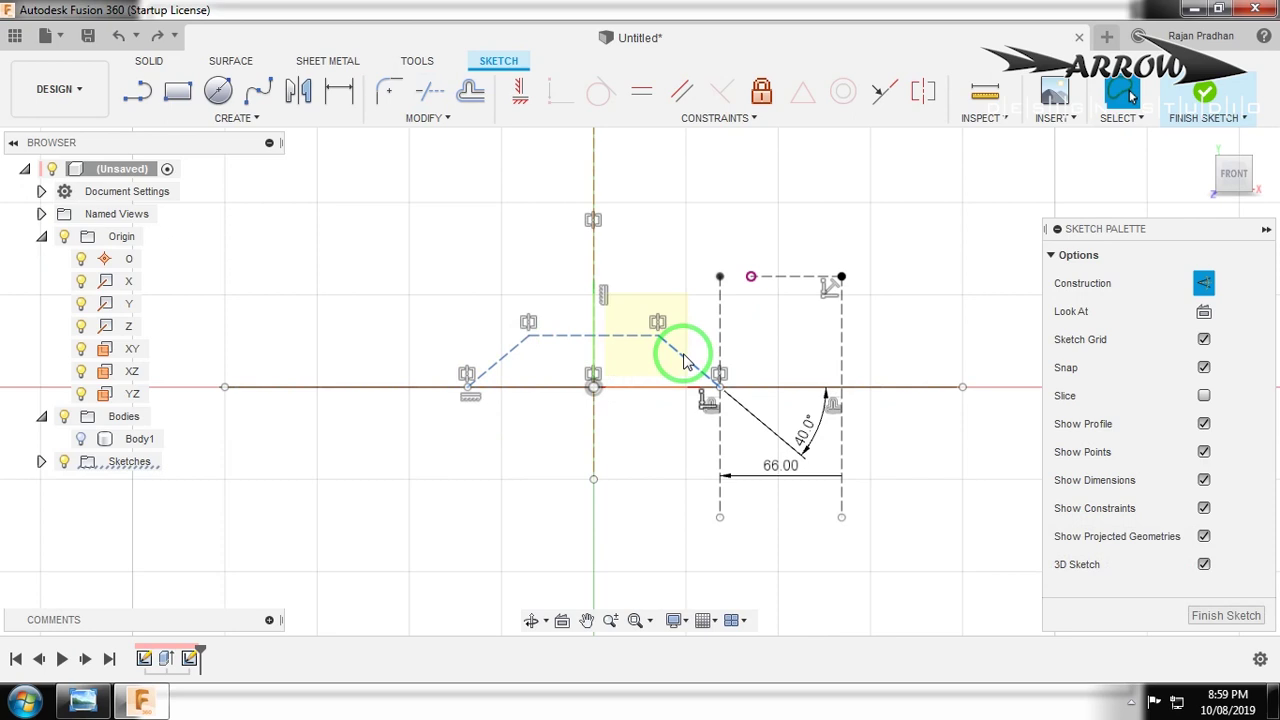
key("o")
left_click_drag(676, 353, 703, 325)
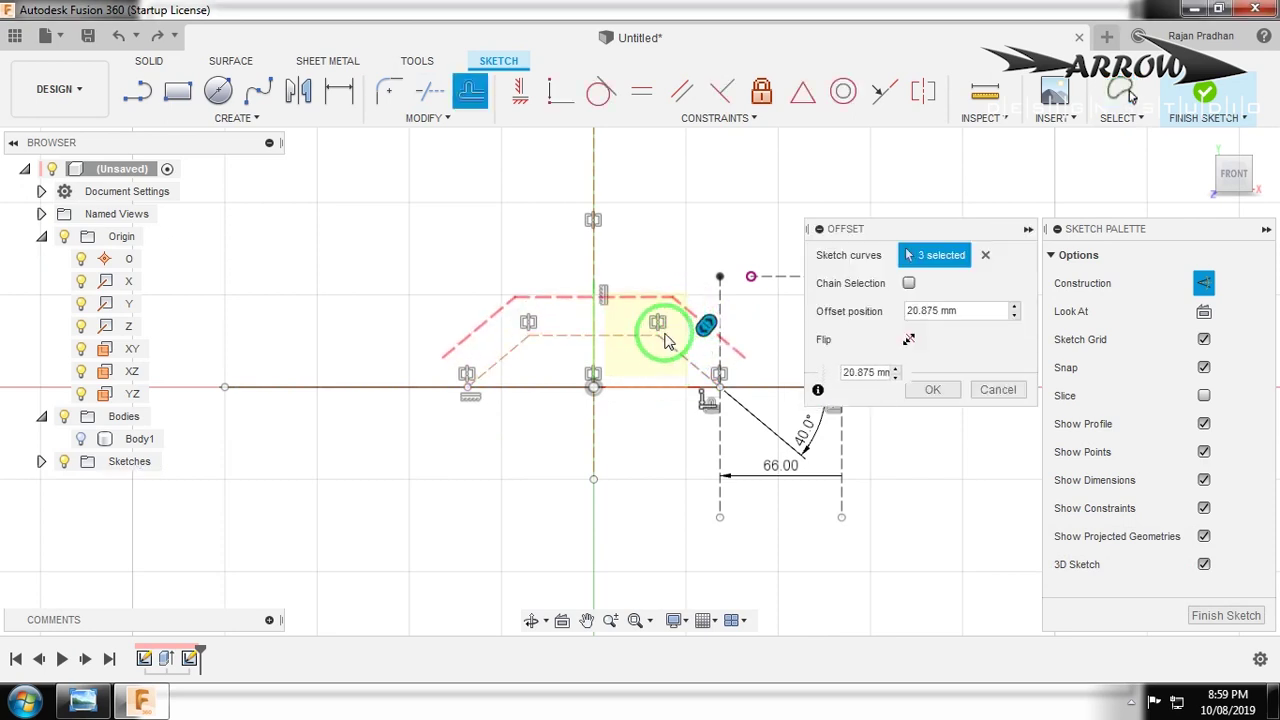
left_click(896, 367)
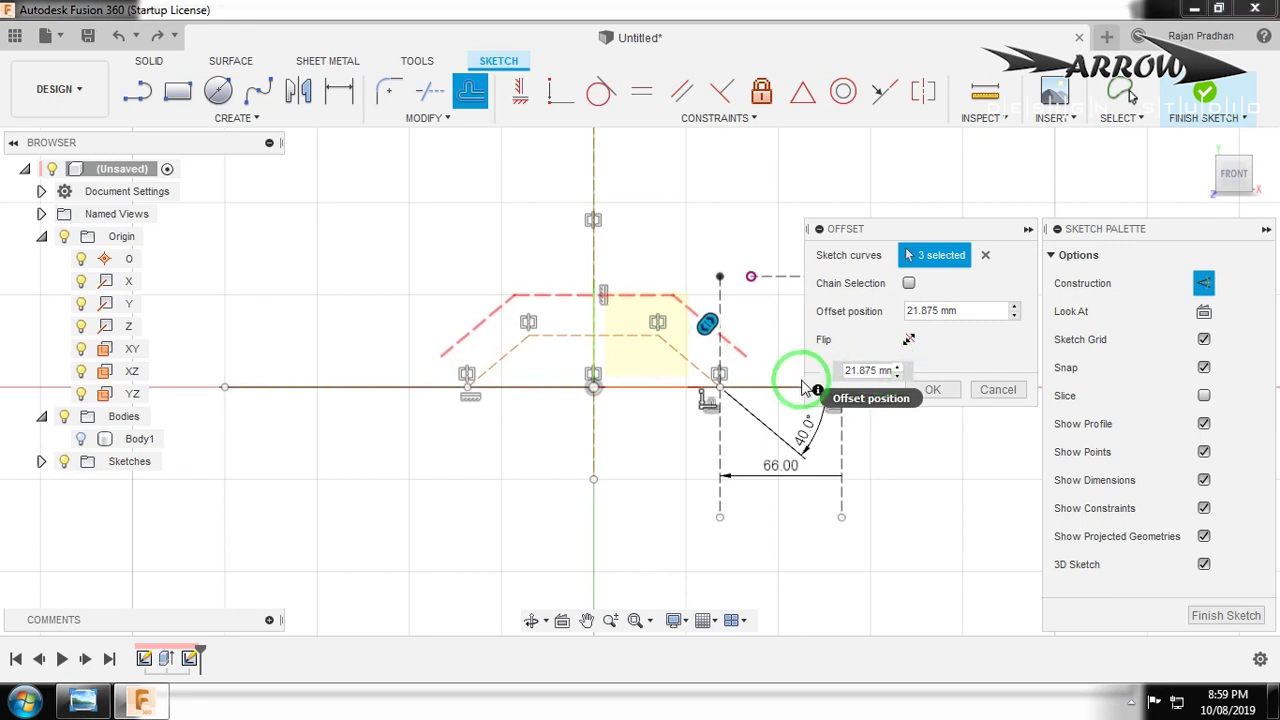
left_click(987, 311)
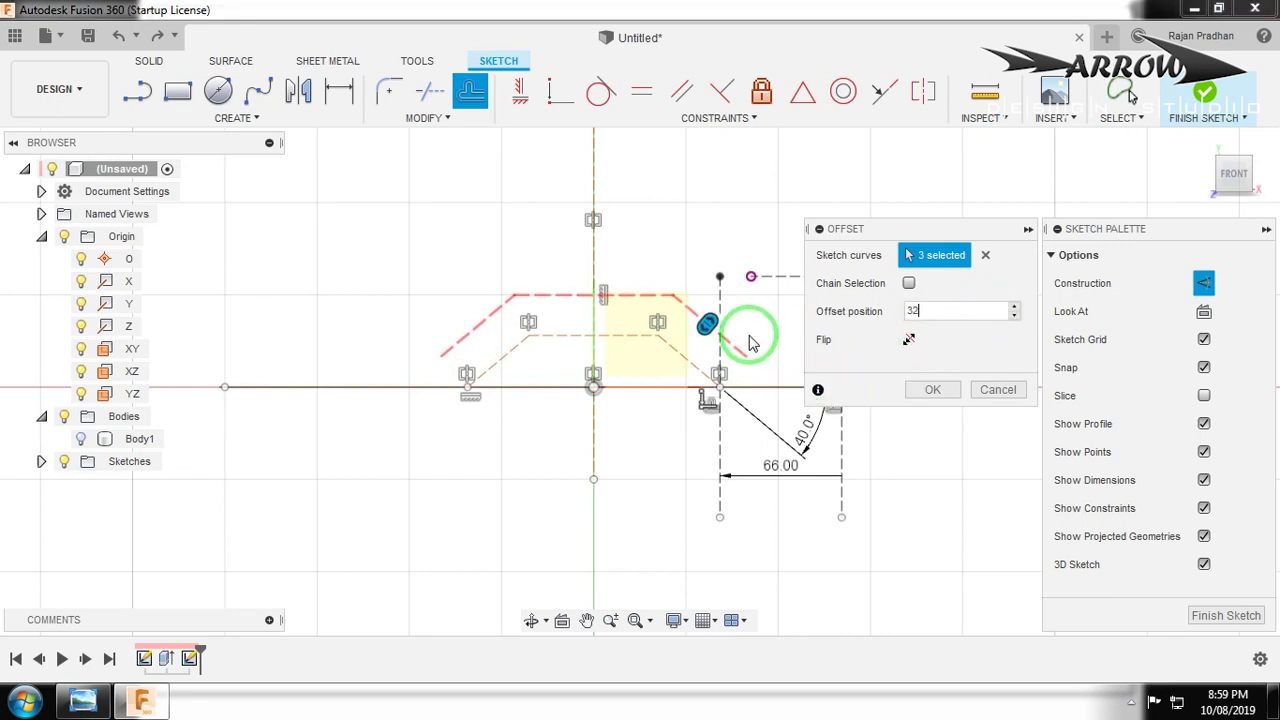
left_click(81, 440)
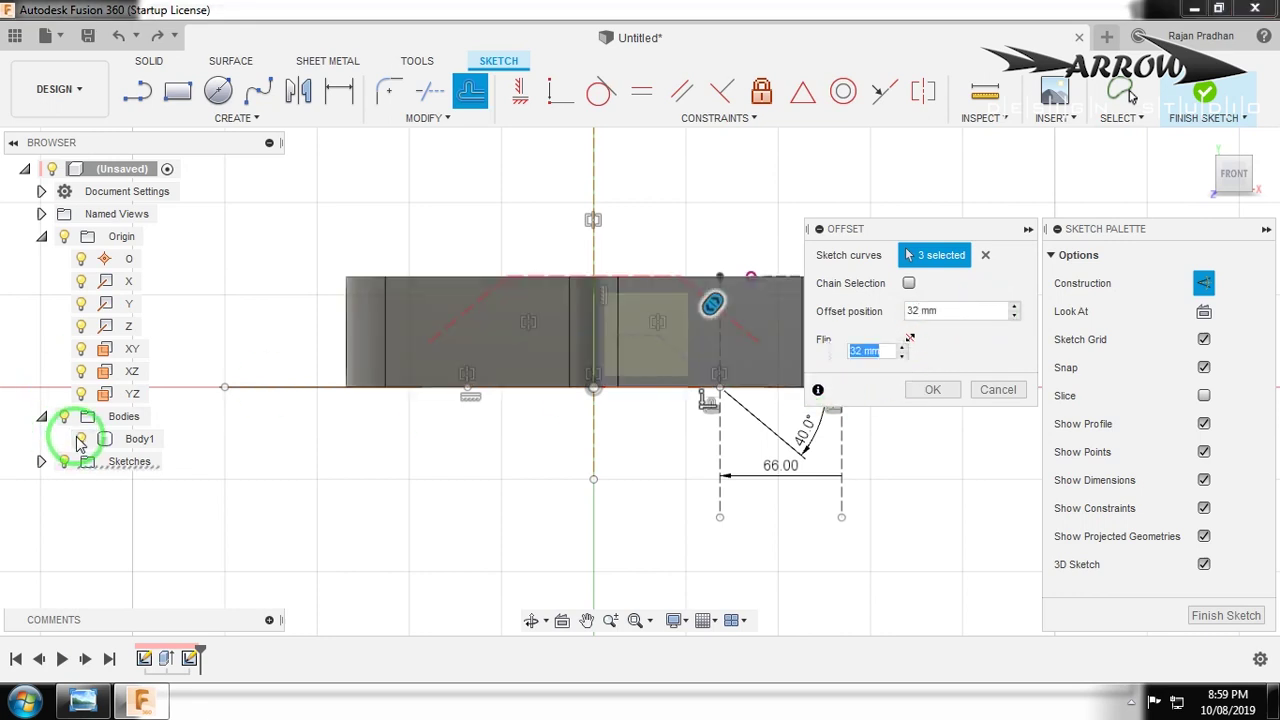
scroll(457, 266, "up", 10)
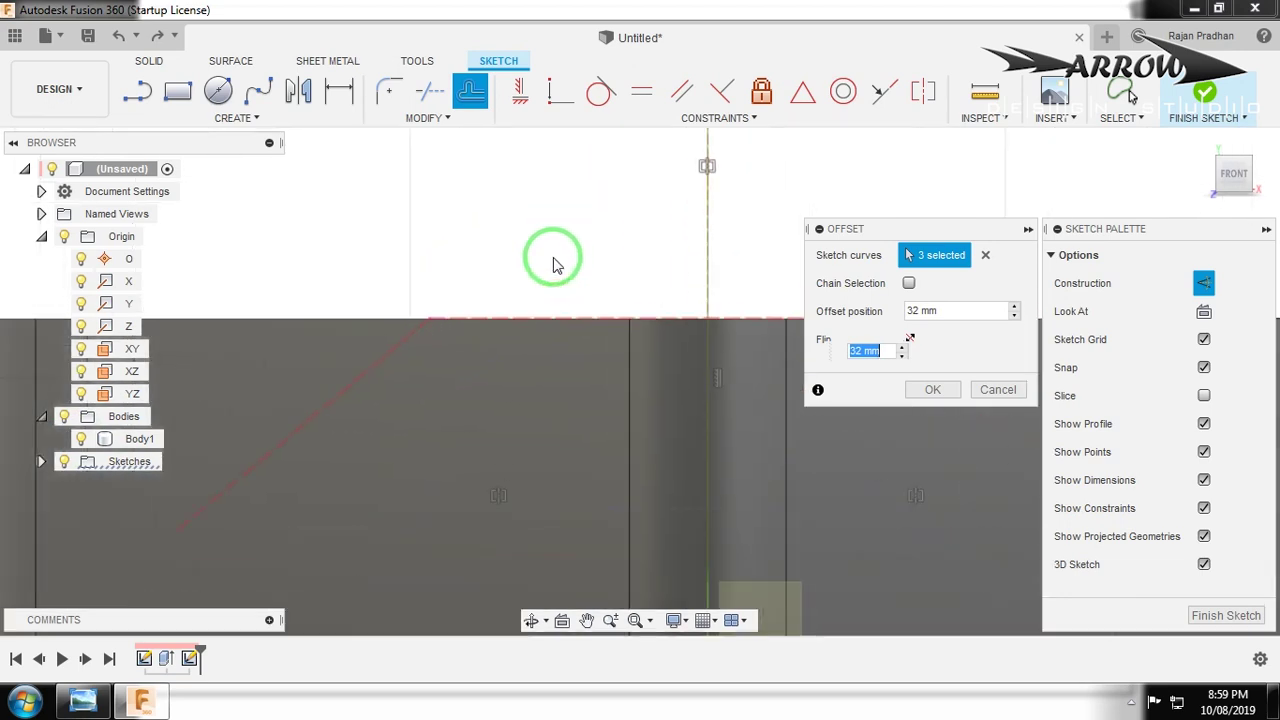
scroll(503, 292, "down", 10)
left_click(955, 389)
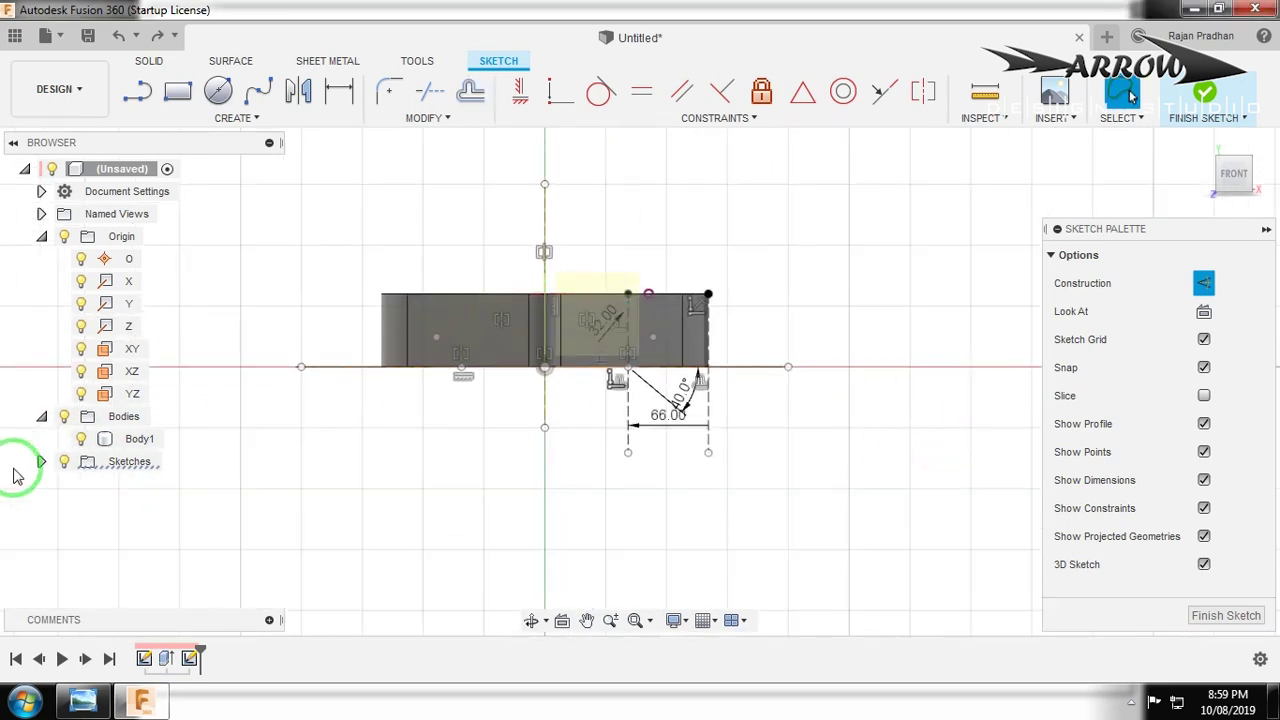
left_click(81, 440)
scroll(415, 276, "up", 2)
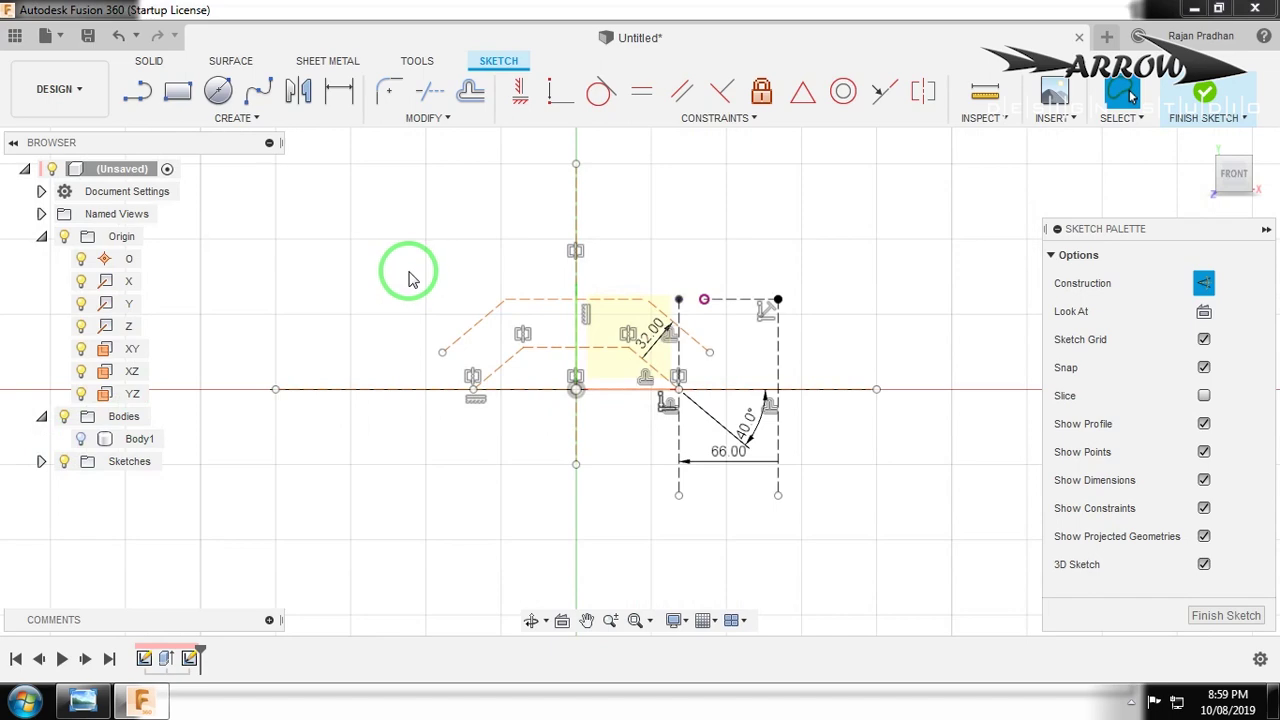
Check the reference drawing, then offset the base line by 32 mm.
key("alt+Tab")
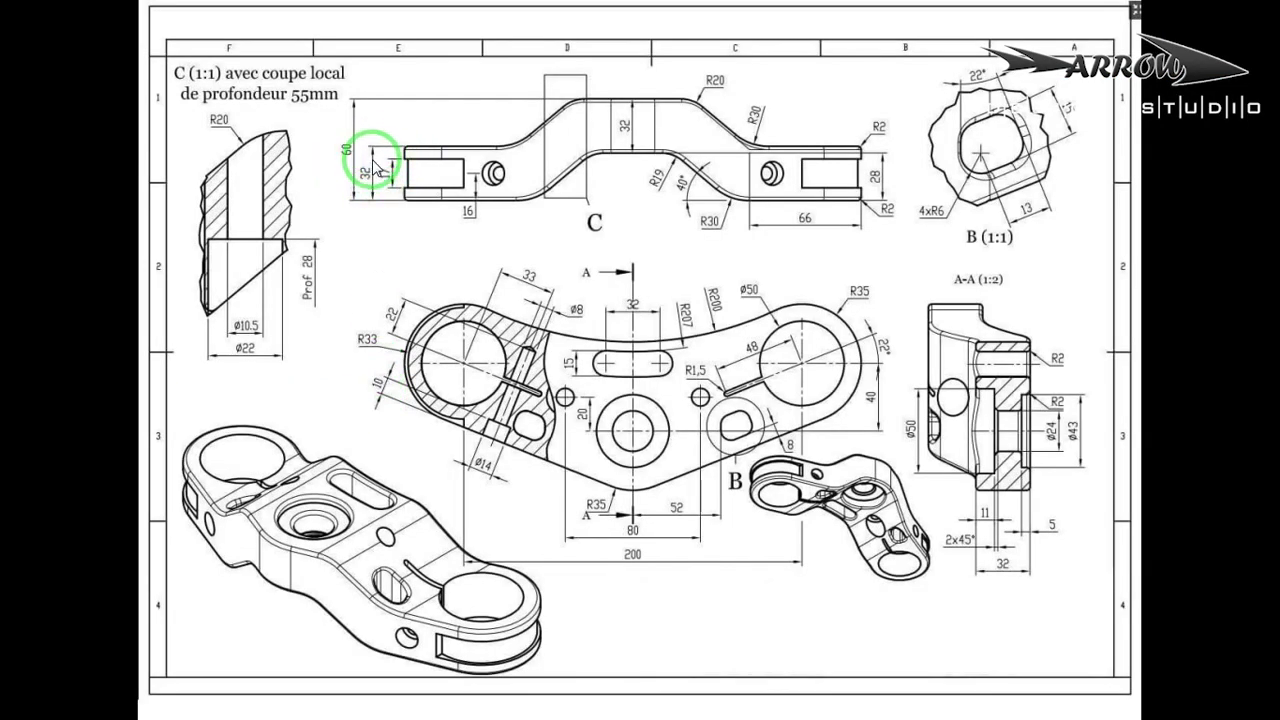
key("alt+Tab")
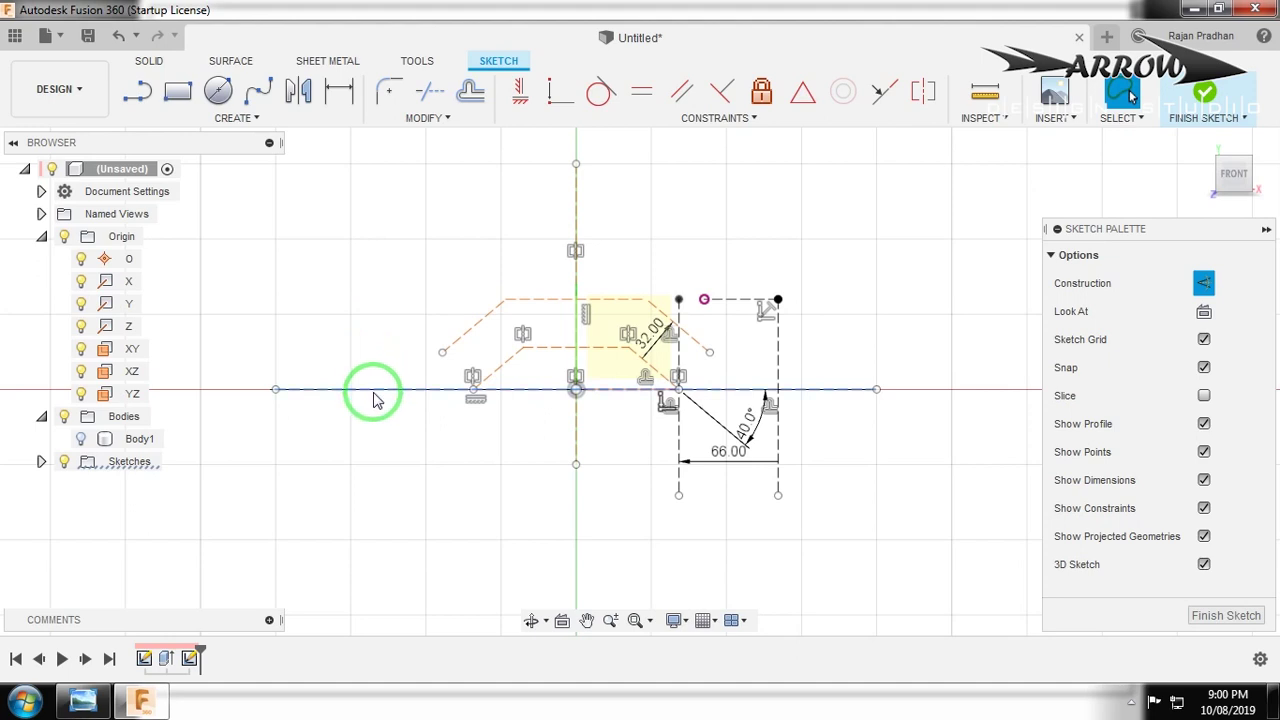
key("o")
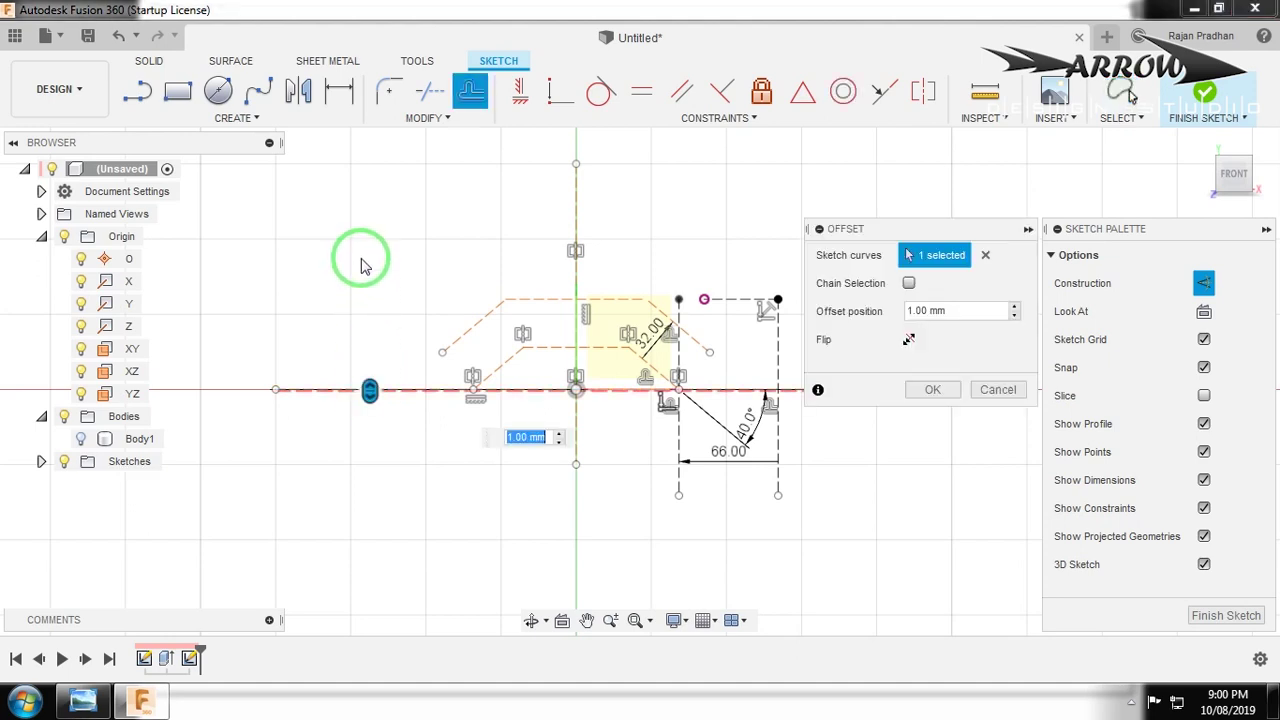
key("Return")
scroll(452, 316, "up", 2)
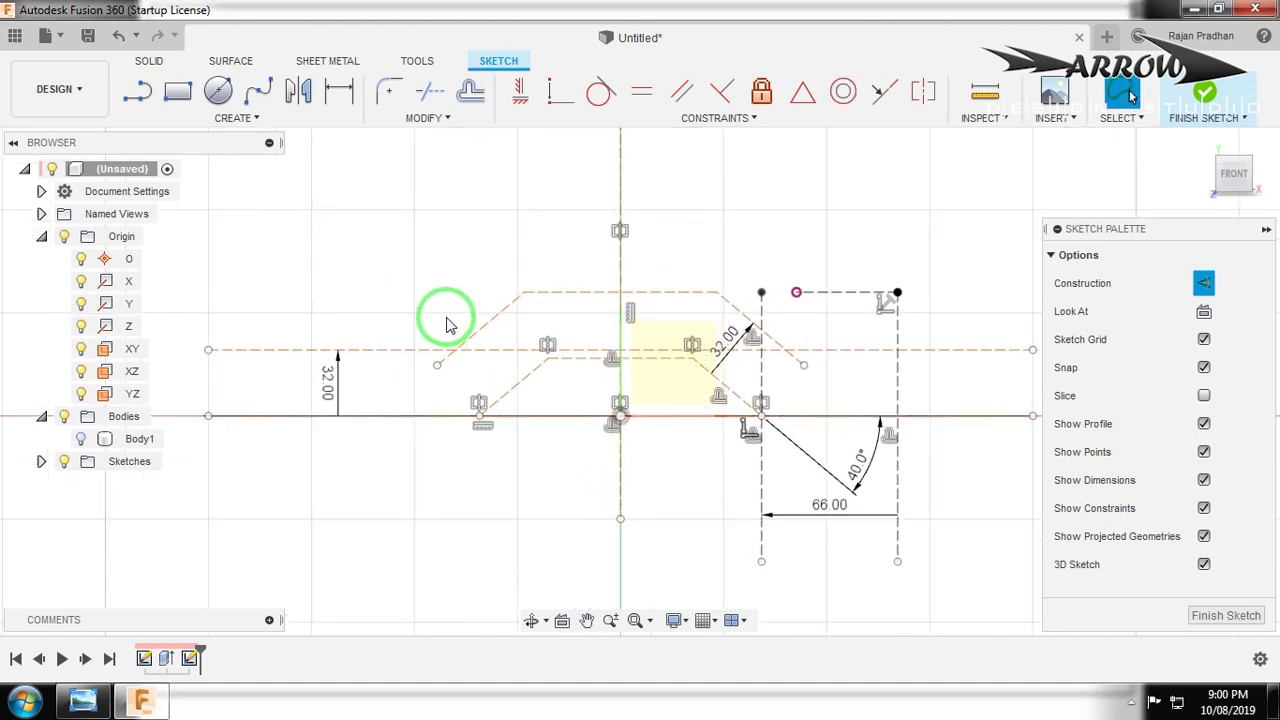
Trim the overhanging segments and diagonal ends so the outer path runs continuously.
key("t")
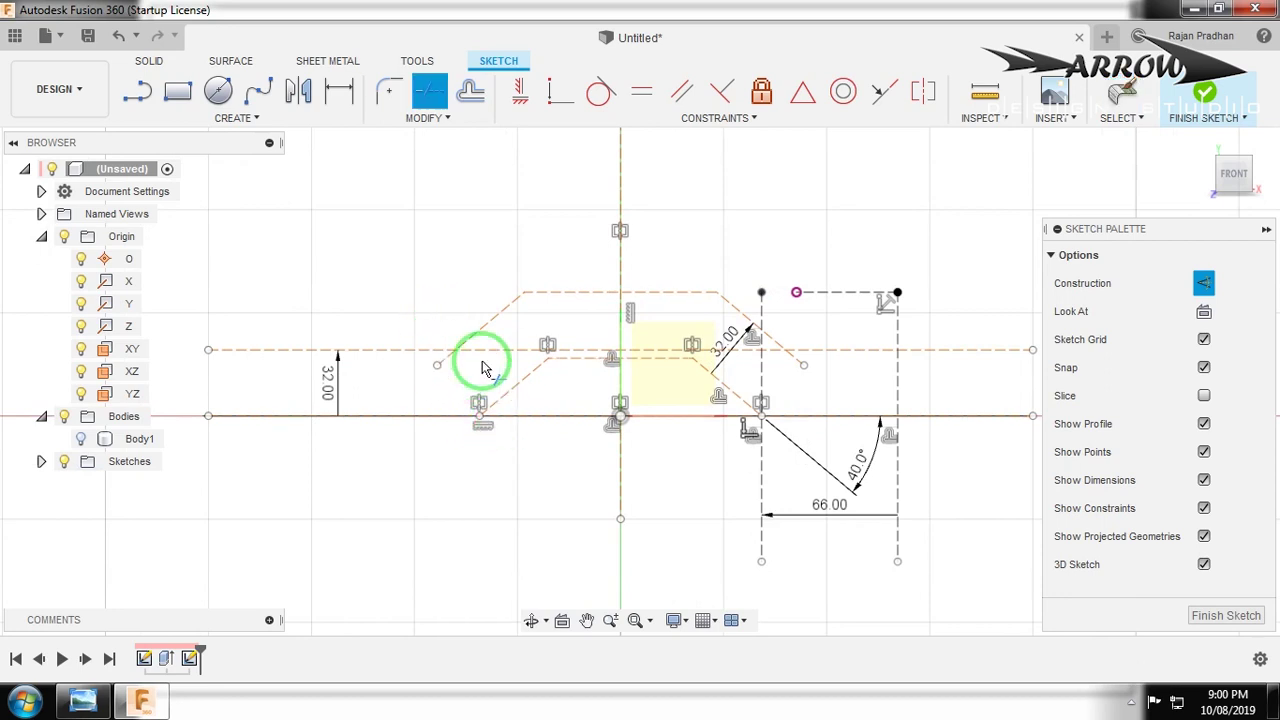
left_click(479, 352)
left_click(447, 364)
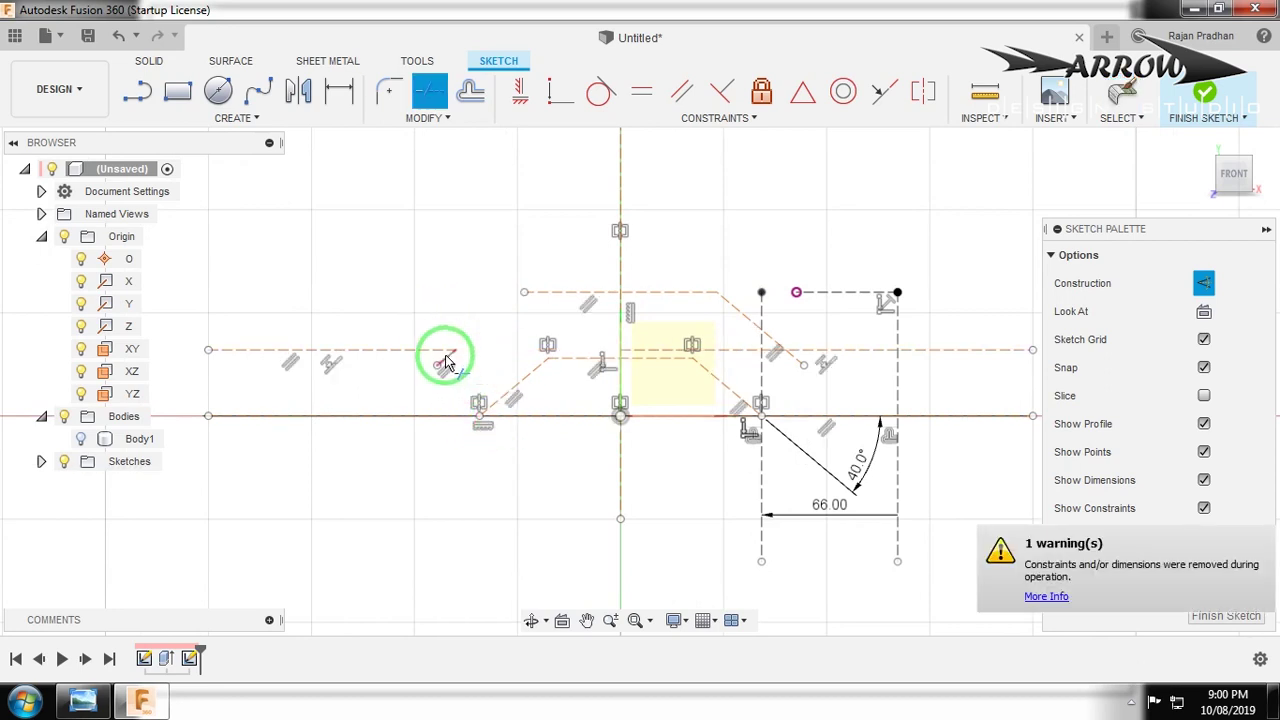
key("ctrl+z")
scroll(457, 214, "up", 2)
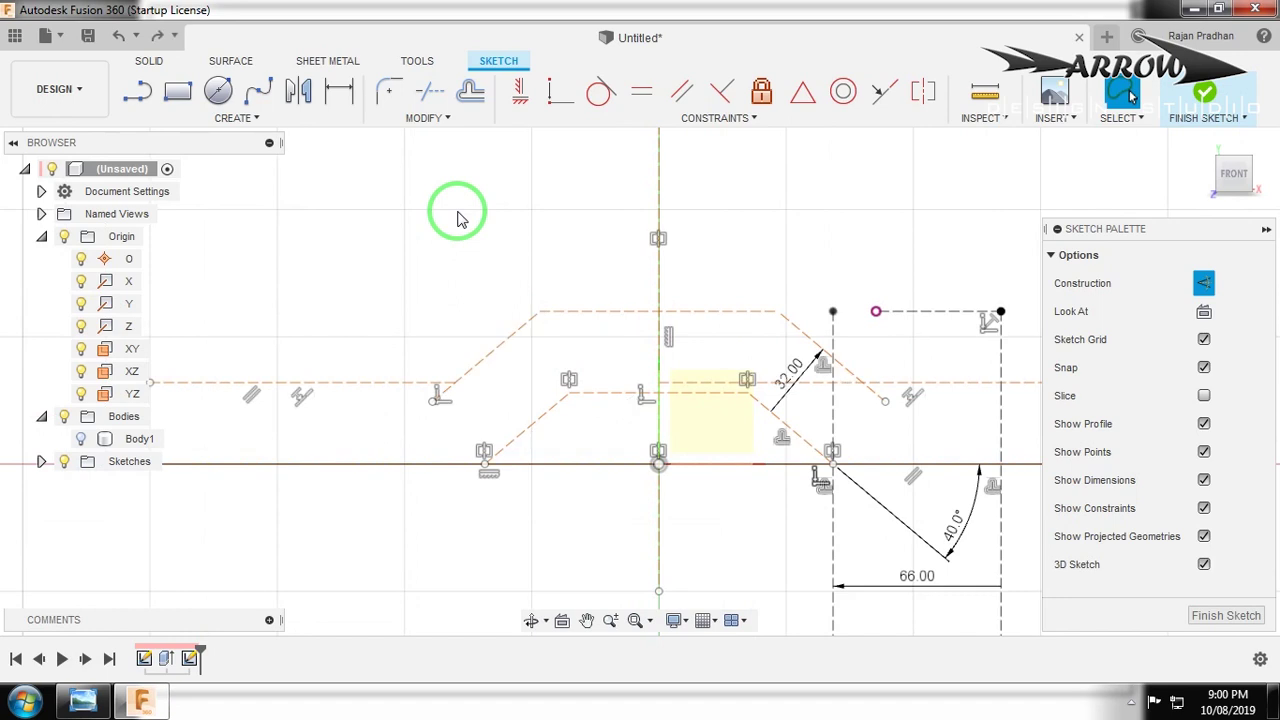
key("t")
left_click(448, 394)
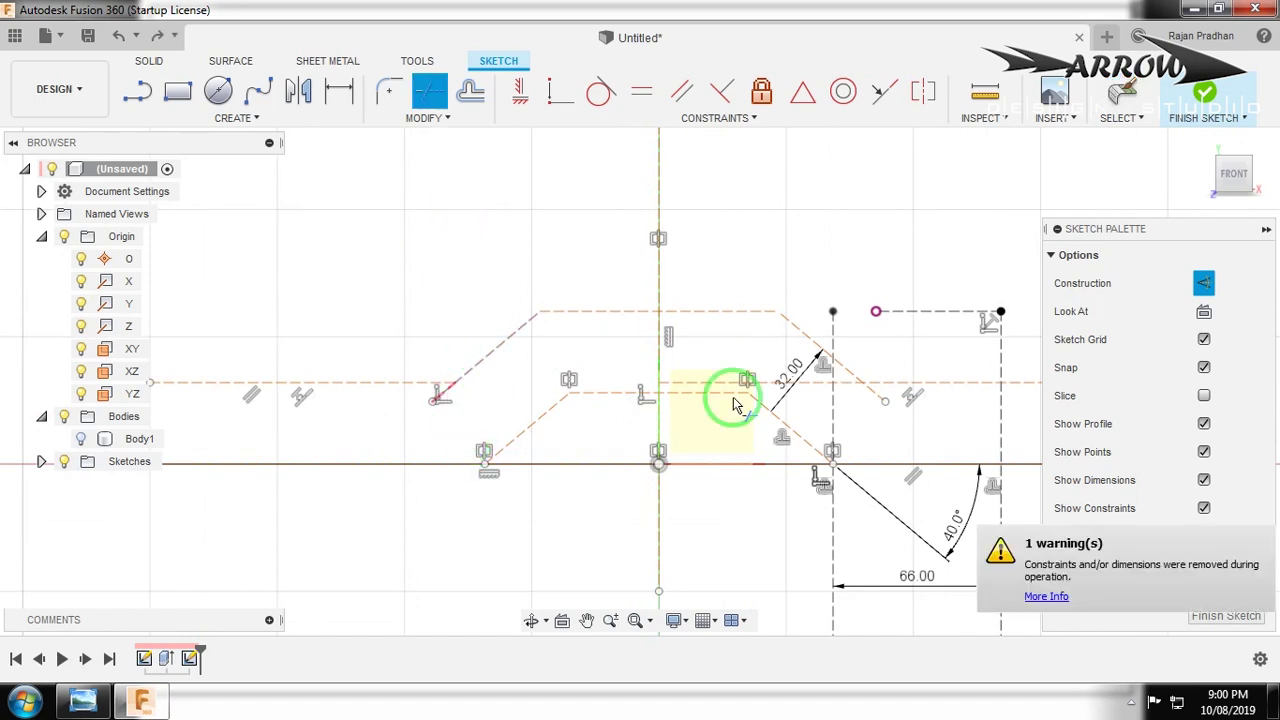
left_click(868, 392)
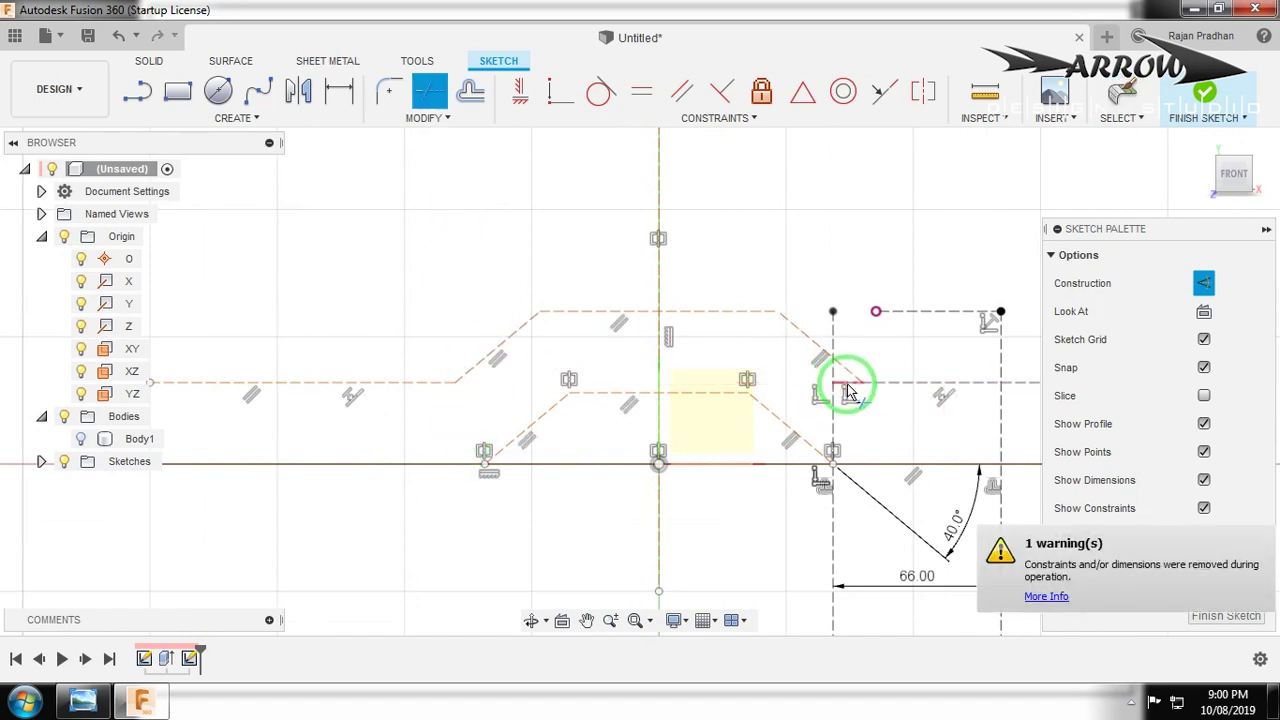
Zoom out and window-select the geometry on the left part of the sketch.
scroll(600, 378, "down", 2)
scroll(595, 370, "down", 2)
key("Escape")
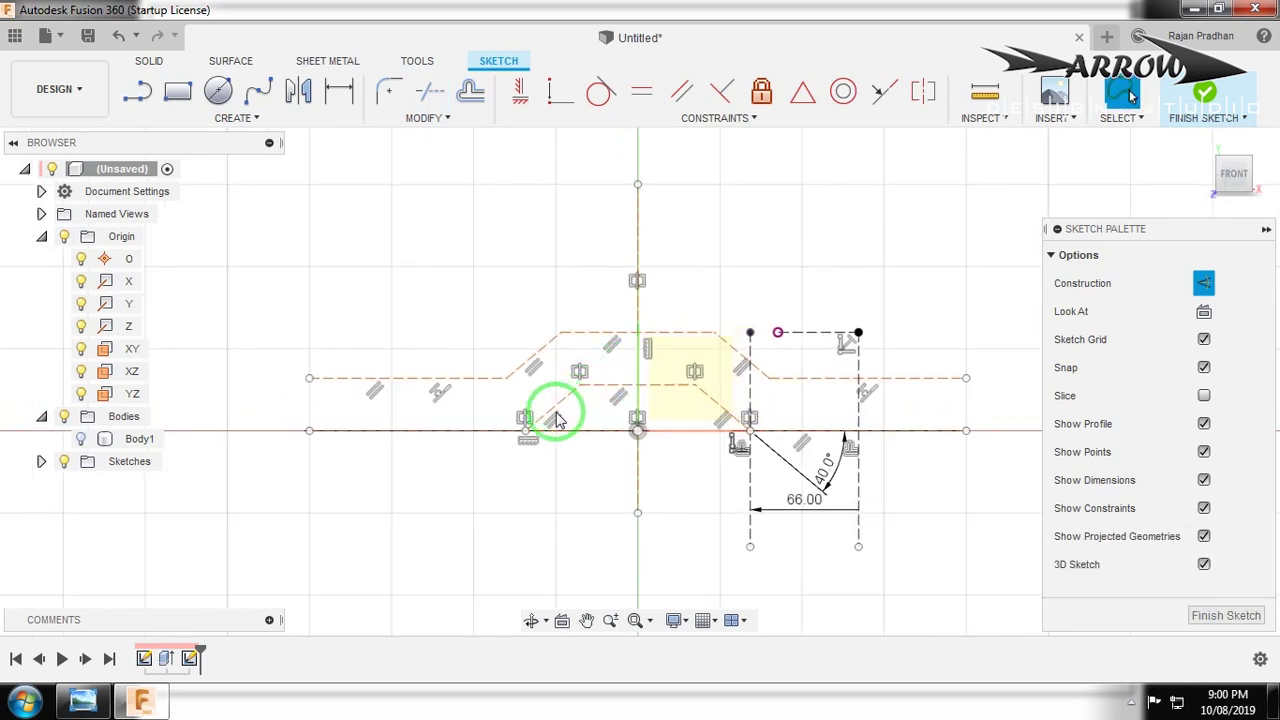
scroll(418, 376, "down", 1)
mouse_move(418, 376)
left_mouse_down()
mouse_move(890, 414)
mouse_move(924, 429)
mouse_move(360, 261)
mouse_move(345, 306)
mouse_move(300, 300)
left_mouse_up()
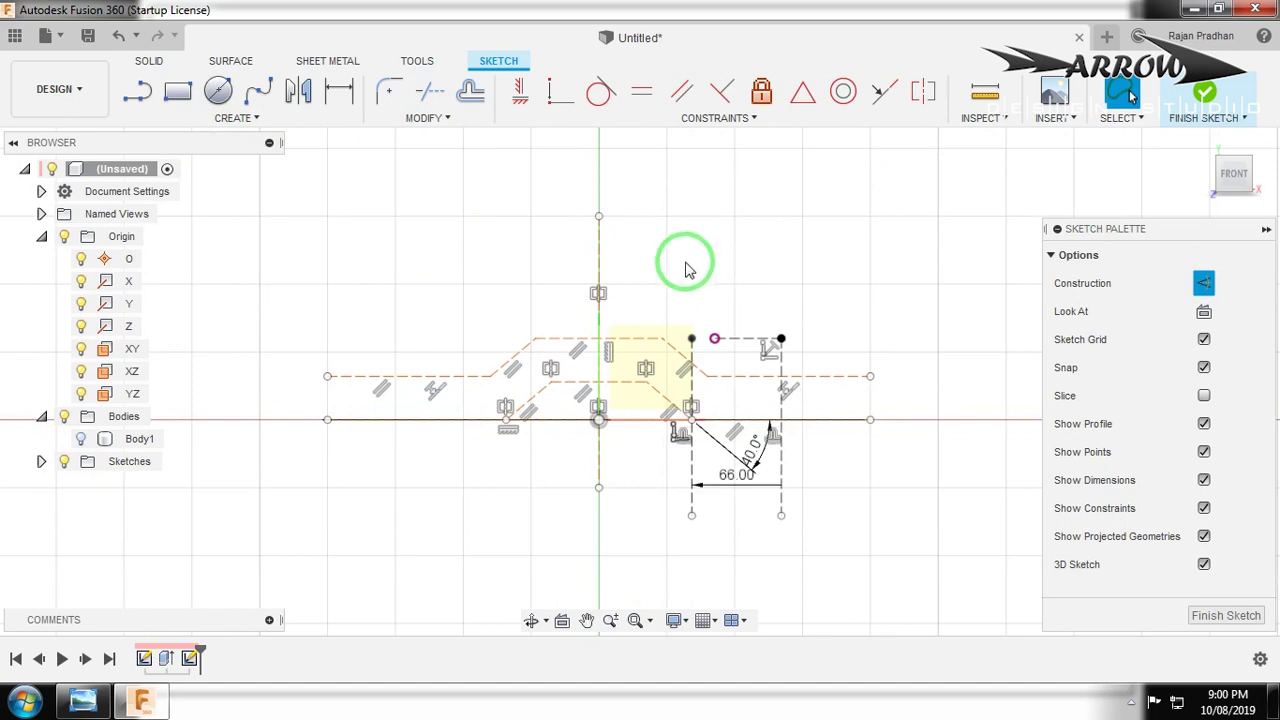
Convert the stepped outline's construction lines to normal lines and delete the base line with its 40° angle.
left_click(805, 377)
left_click(684, 367, "shift")
left_click(651, 340, "shift")
left_click(515, 356, "shift")
left_click(477, 376, "shift")
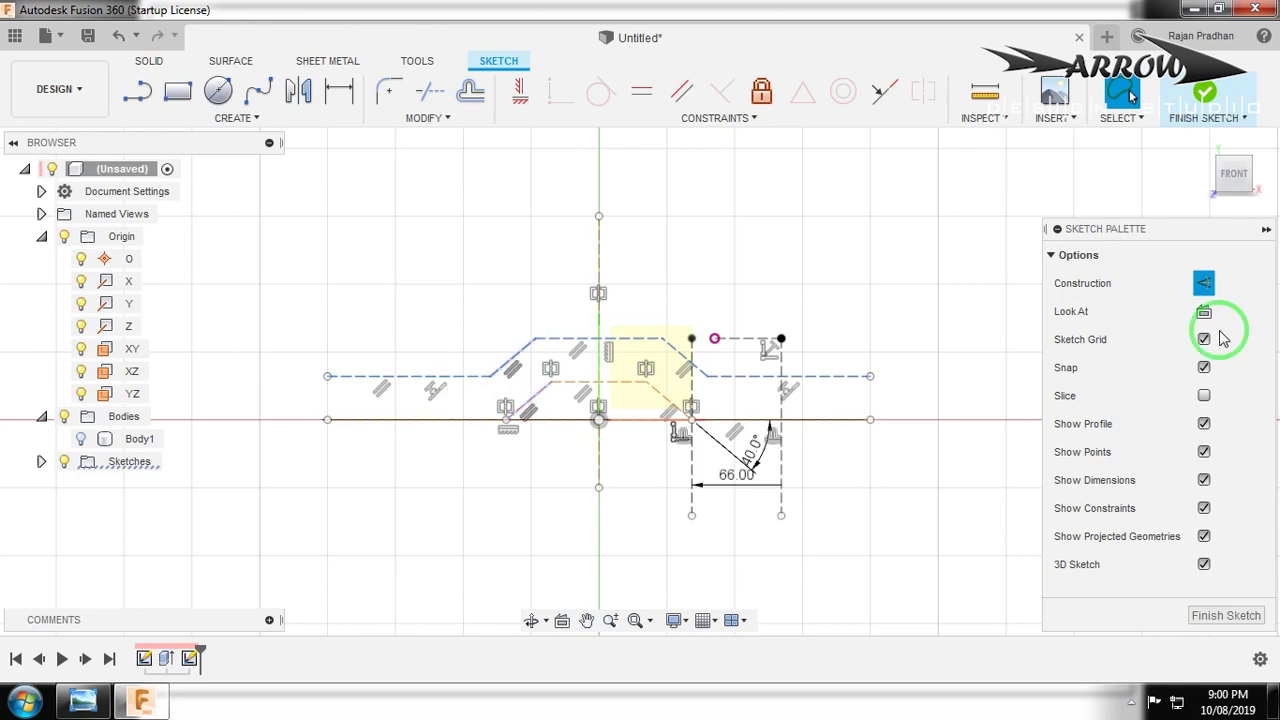
left_click(1205, 285)
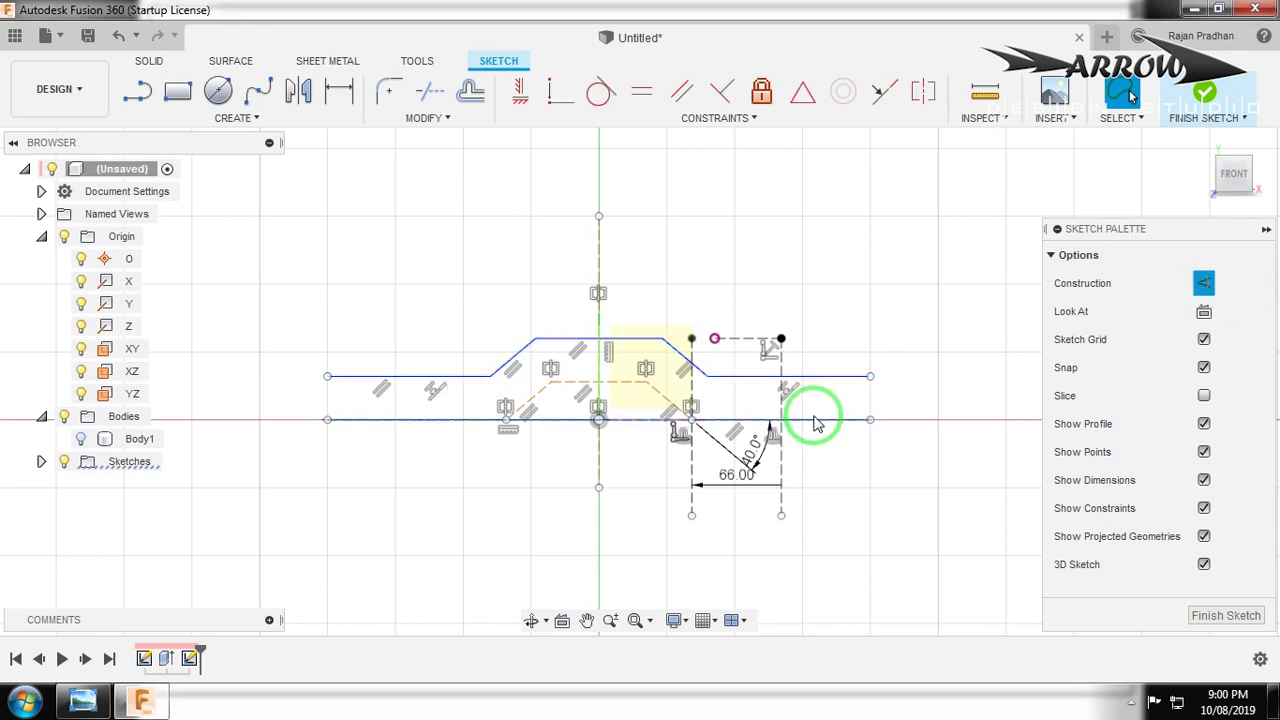
left_click(666, 404)
left_click(534, 395)
left_click(1203, 283)
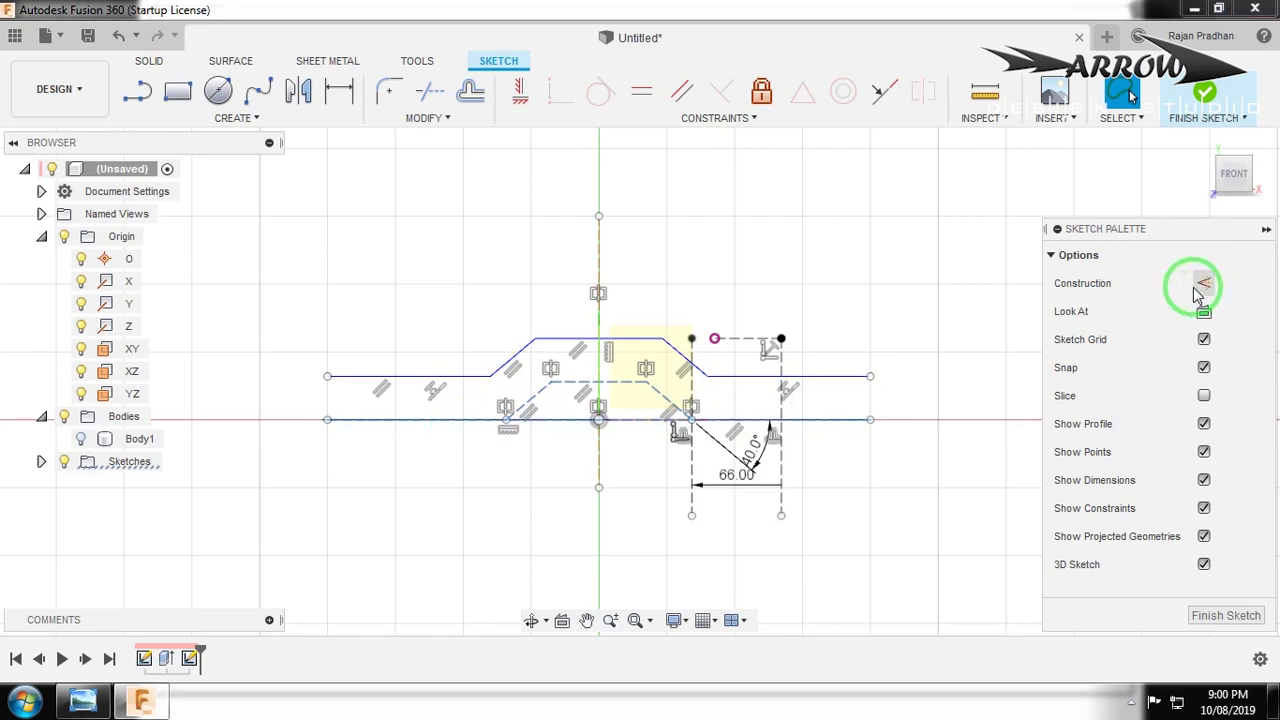
key("Delete")
left_click(562, 433)
Sketch a trial line chain left of the outline, then remove the stray segments.
left_click(491, 442)
key("l")
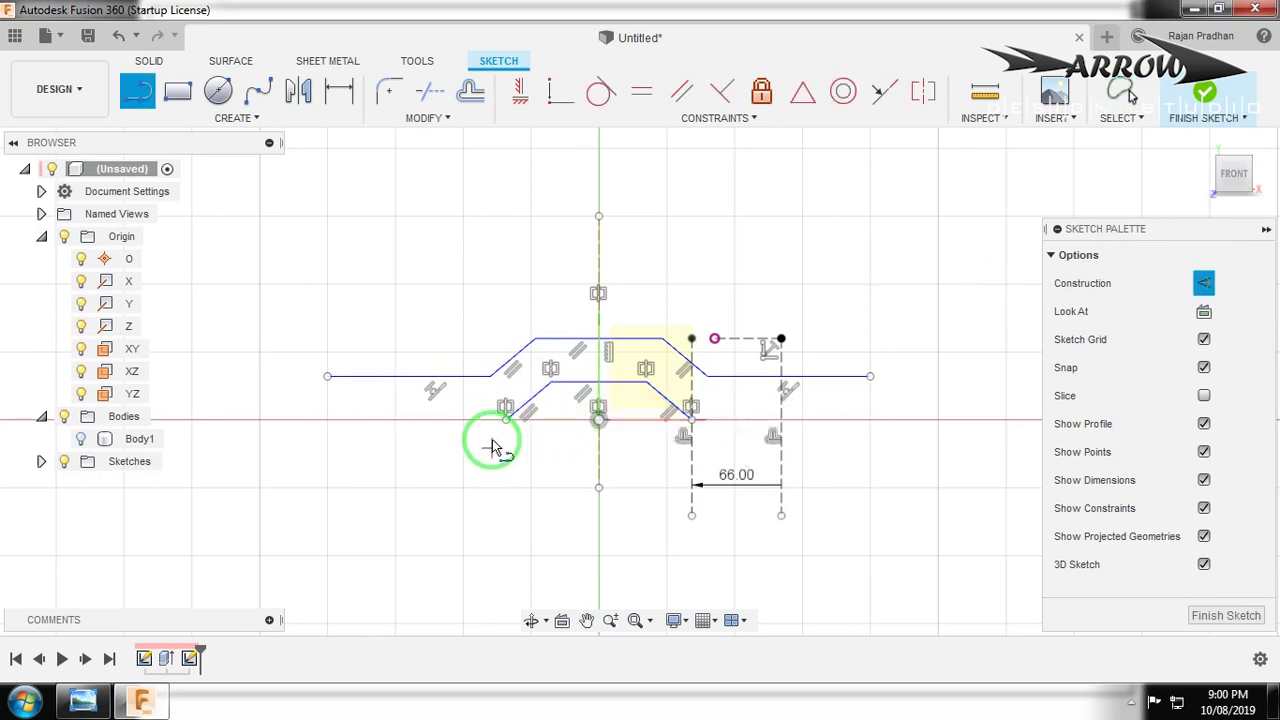
left_click_drag(505, 428, 270, 430)
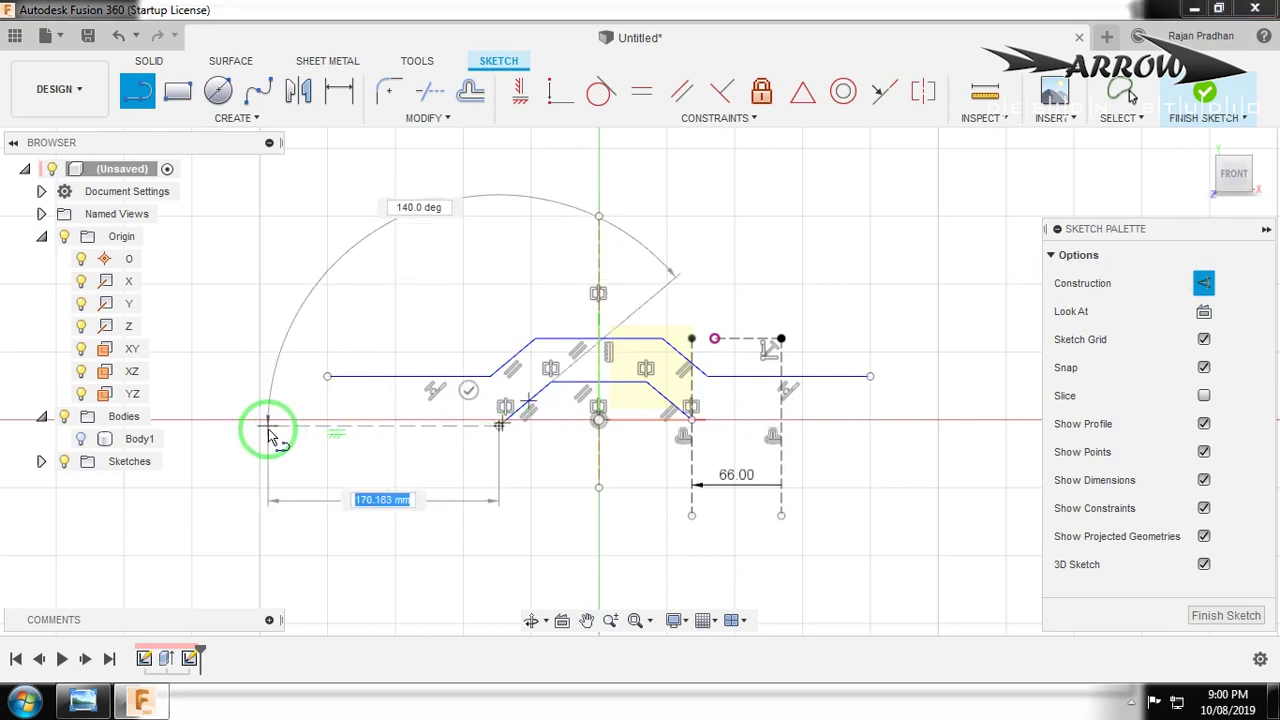
key("Escape")
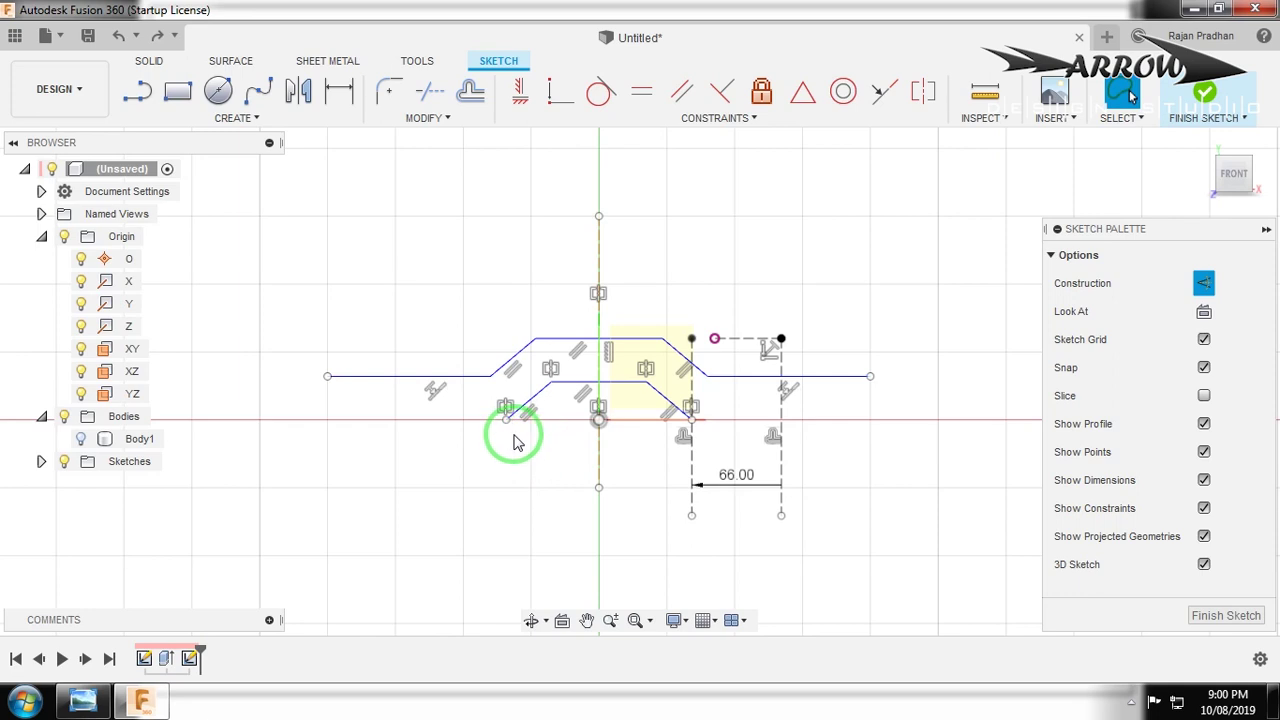
key("l")
left_click(260, 421)
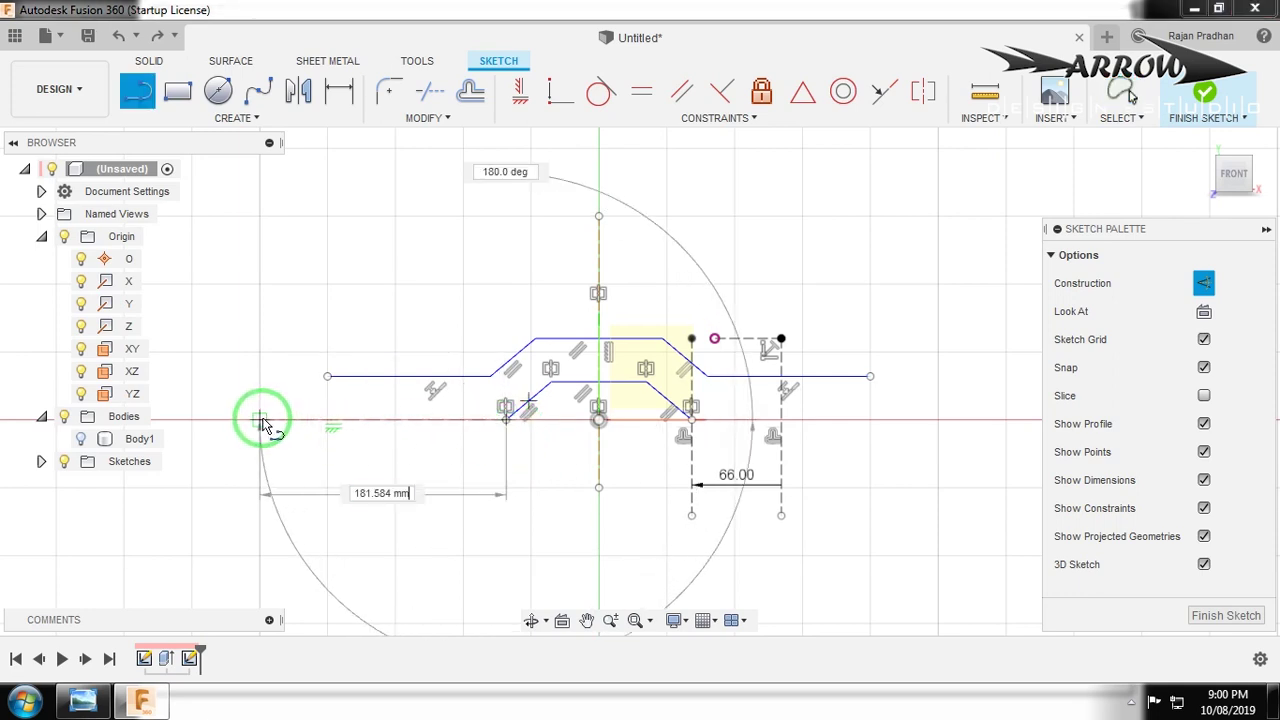
double_click(260, 488)
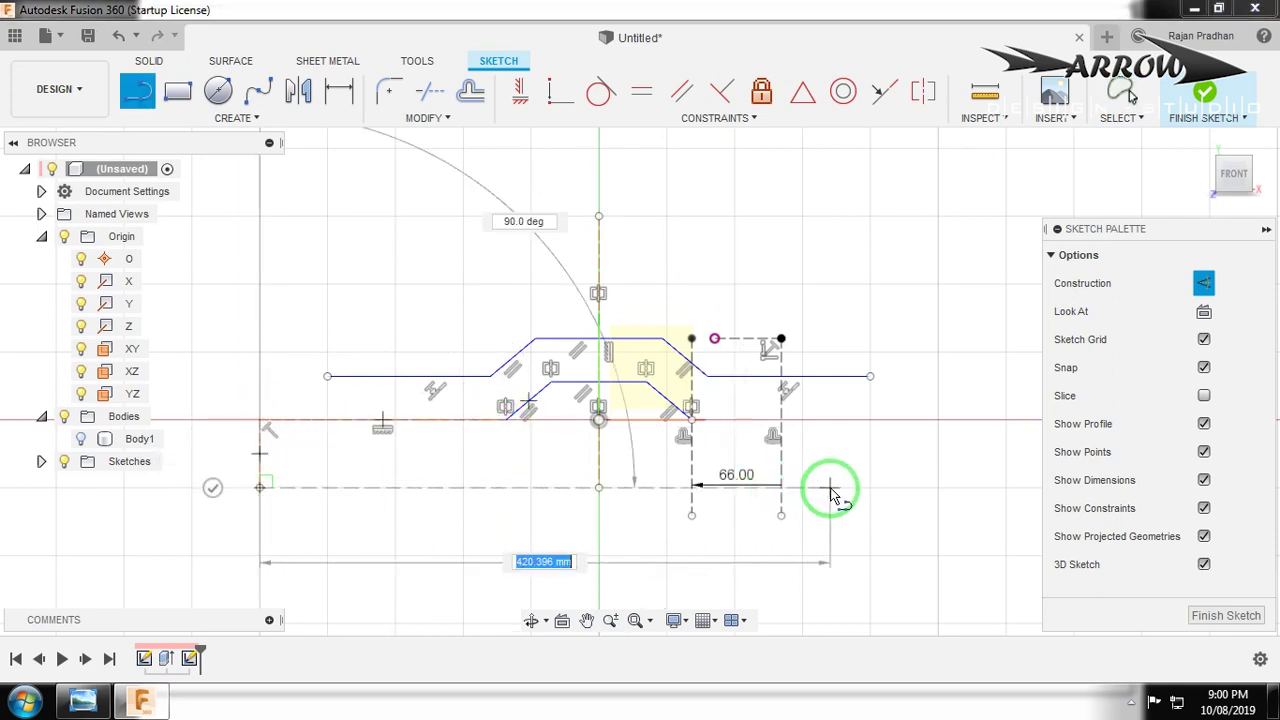
key("Escape")
left_click(1204, 284)
key("Delete")
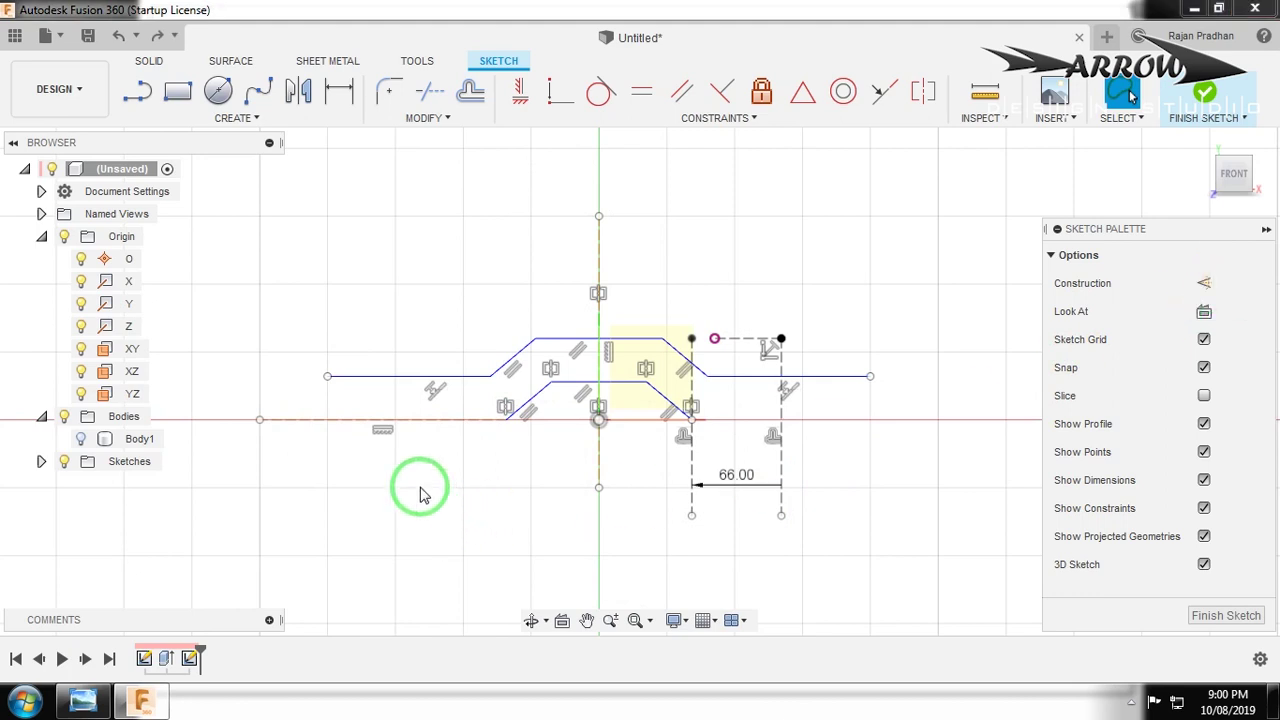
Draw a closed lower region below the outline with a 450 mm bottom edge.
key("l")
left_click(508, 420)
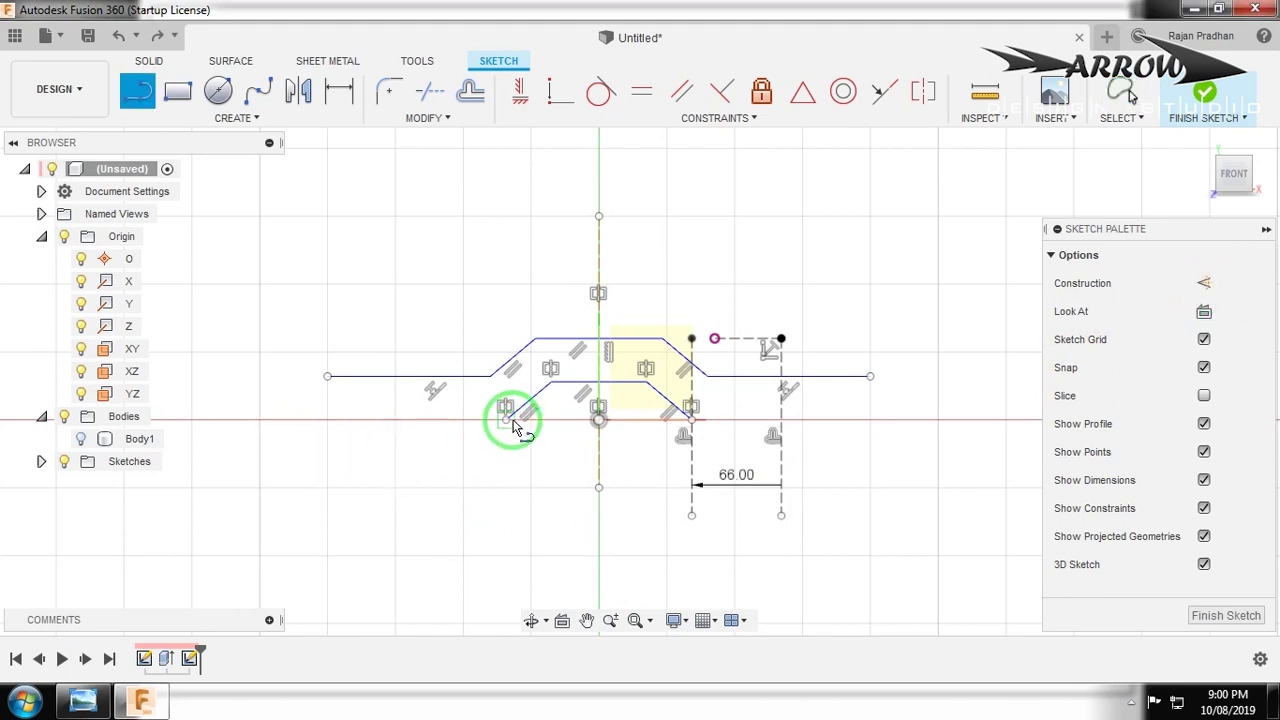
left_click(260, 421)
left_click(260, 487)
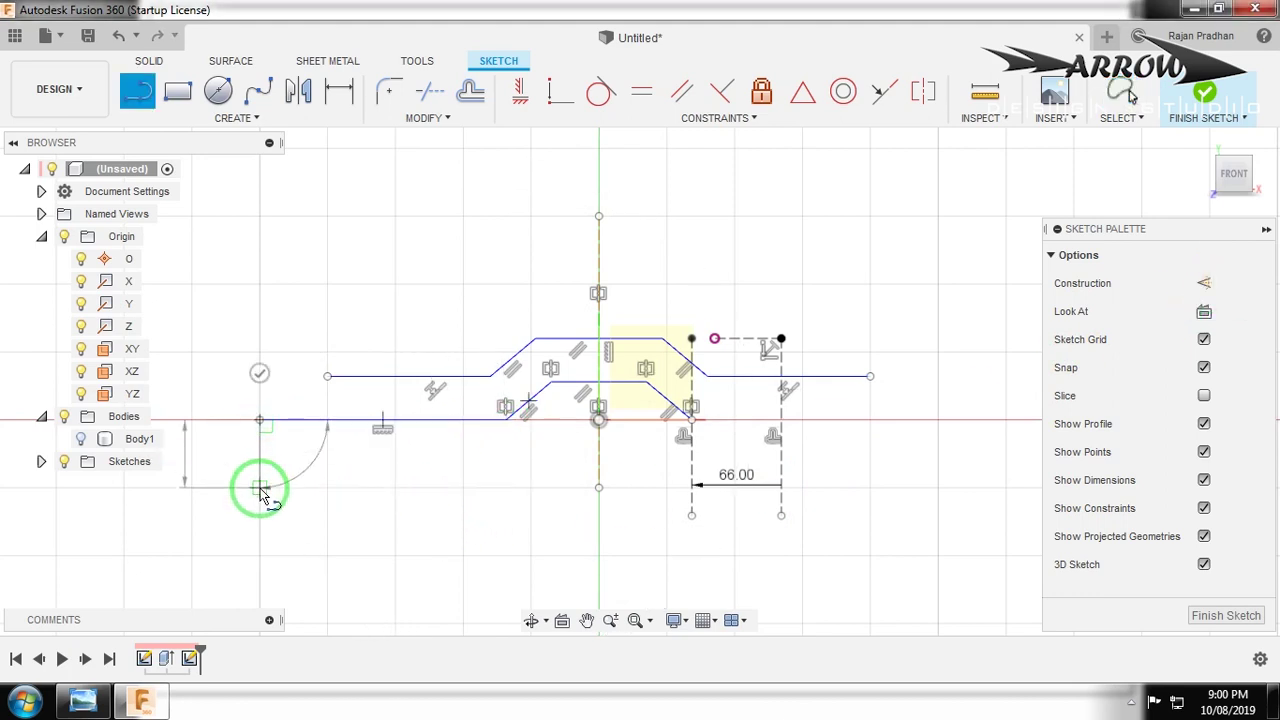
left_click(868, 487)
left_click(870, 420)
left_click(691, 421)
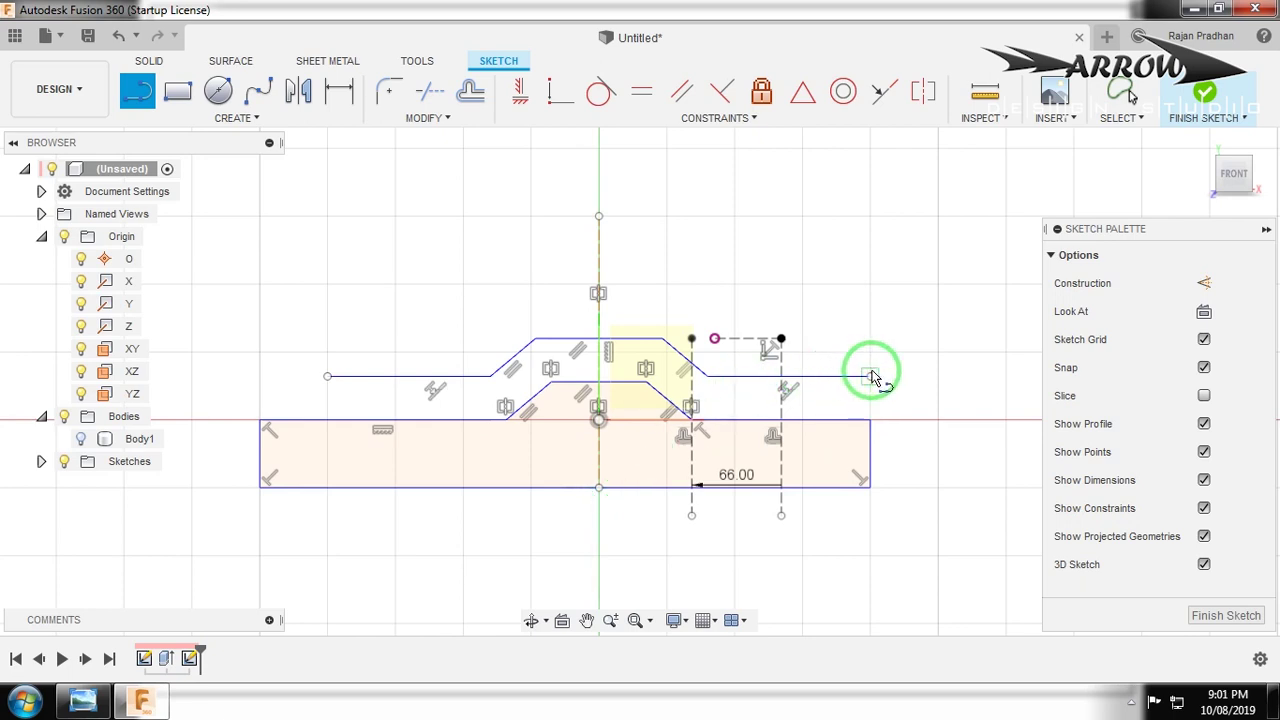
Close the upper region above the outline, show Body1 again, and select both regions with the body.
left_click(870, 216)
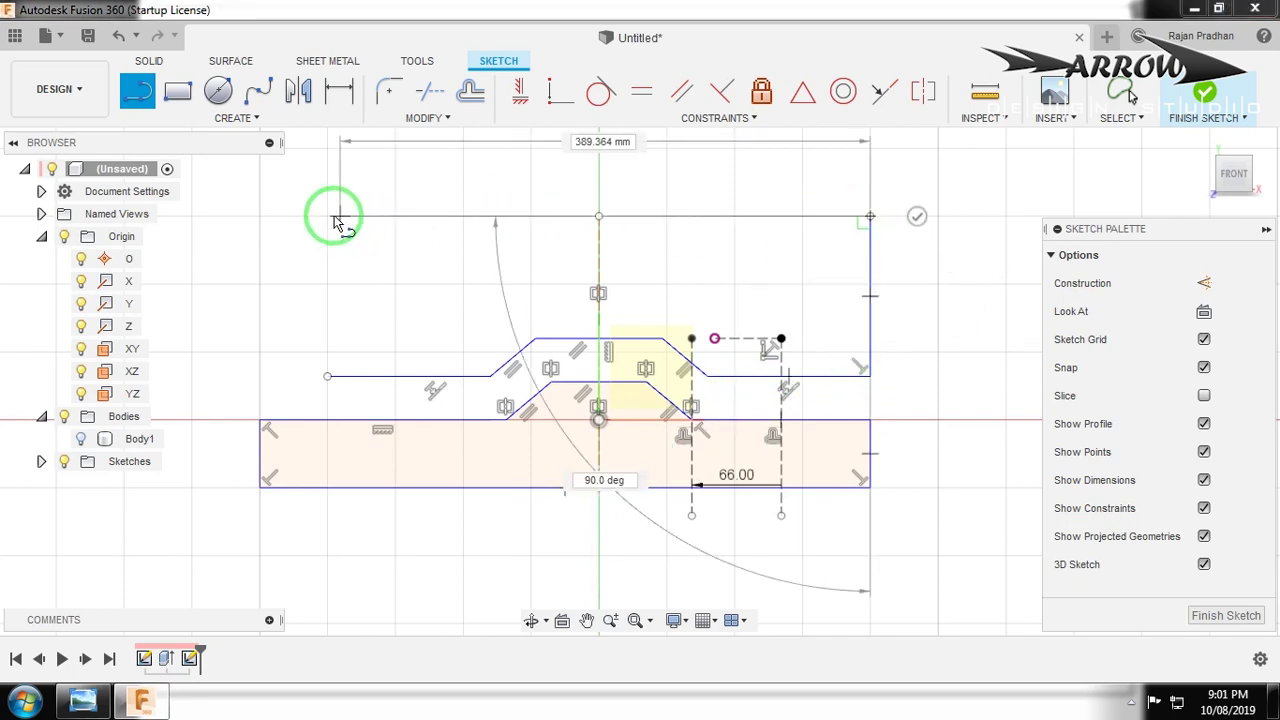
left_click(324, 299)
left_click(327, 377)
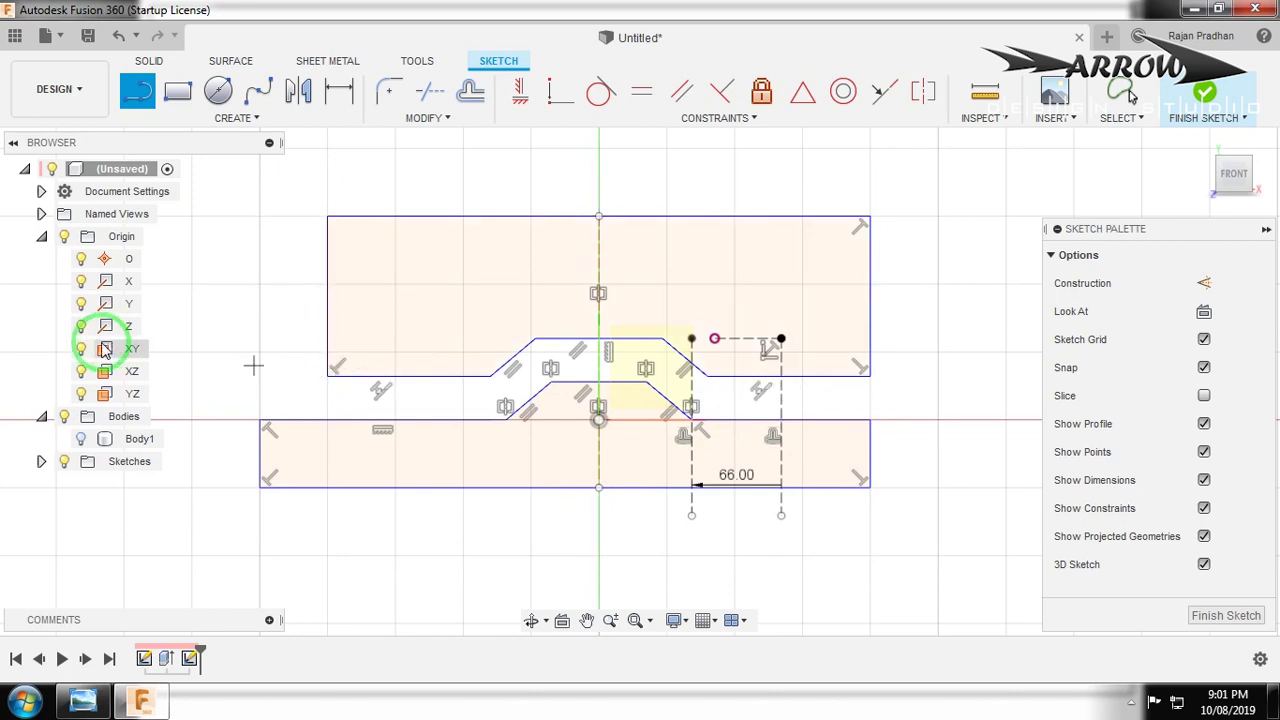
left_click(79, 439)
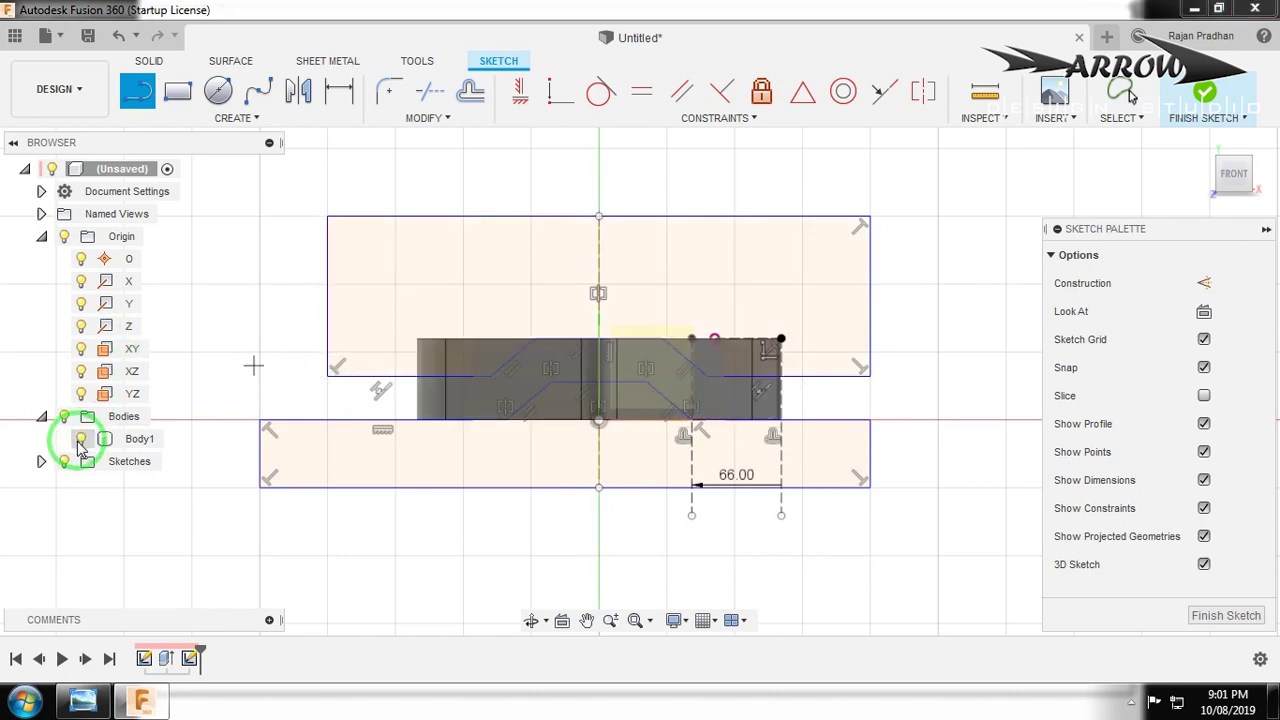
left_click(600, 263)
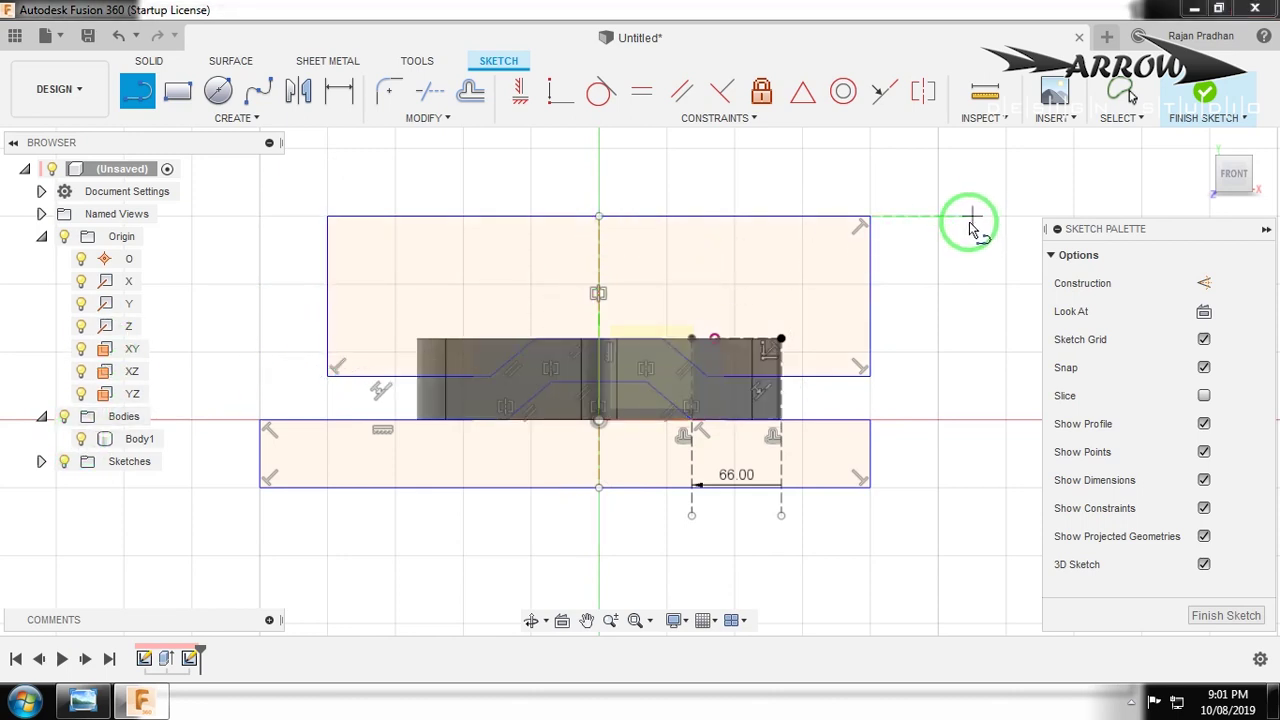
key("Escape")
left_click(79, 439)
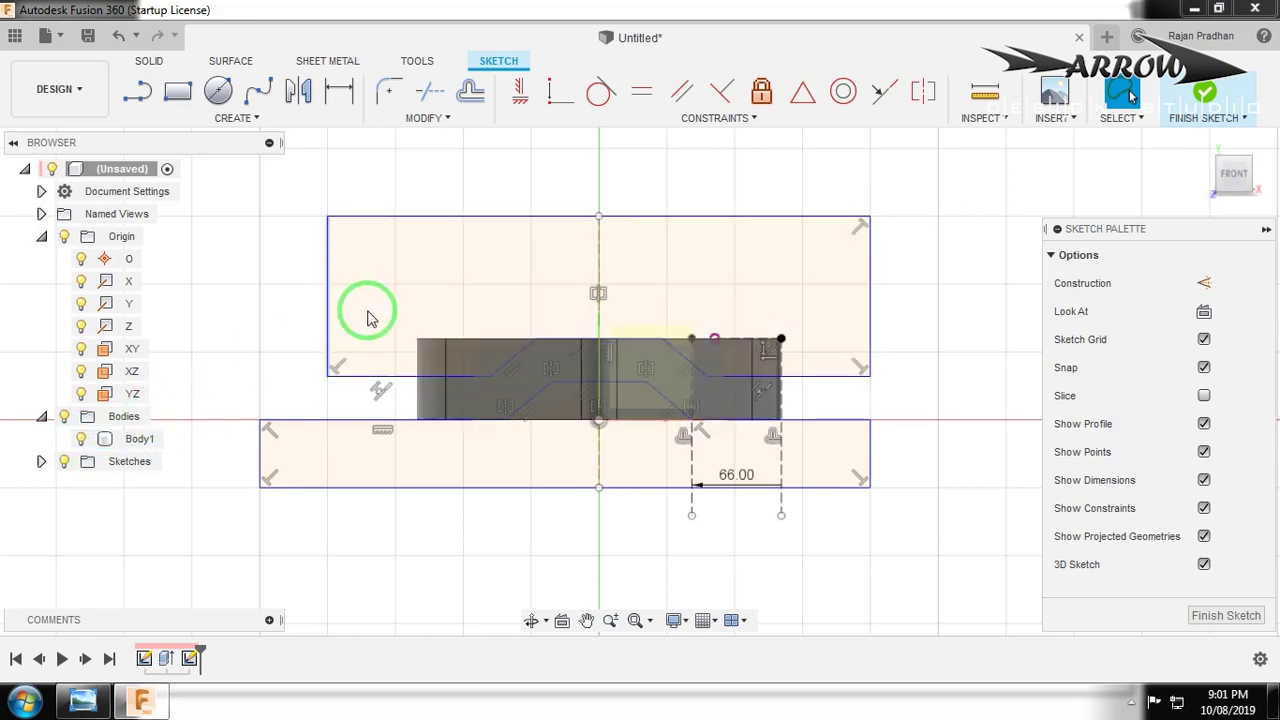
left_click(366, 320)
left_click(386, 429)
left_click(629, 409)
middle_click_drag(629, 409, 588, 443, "shift")
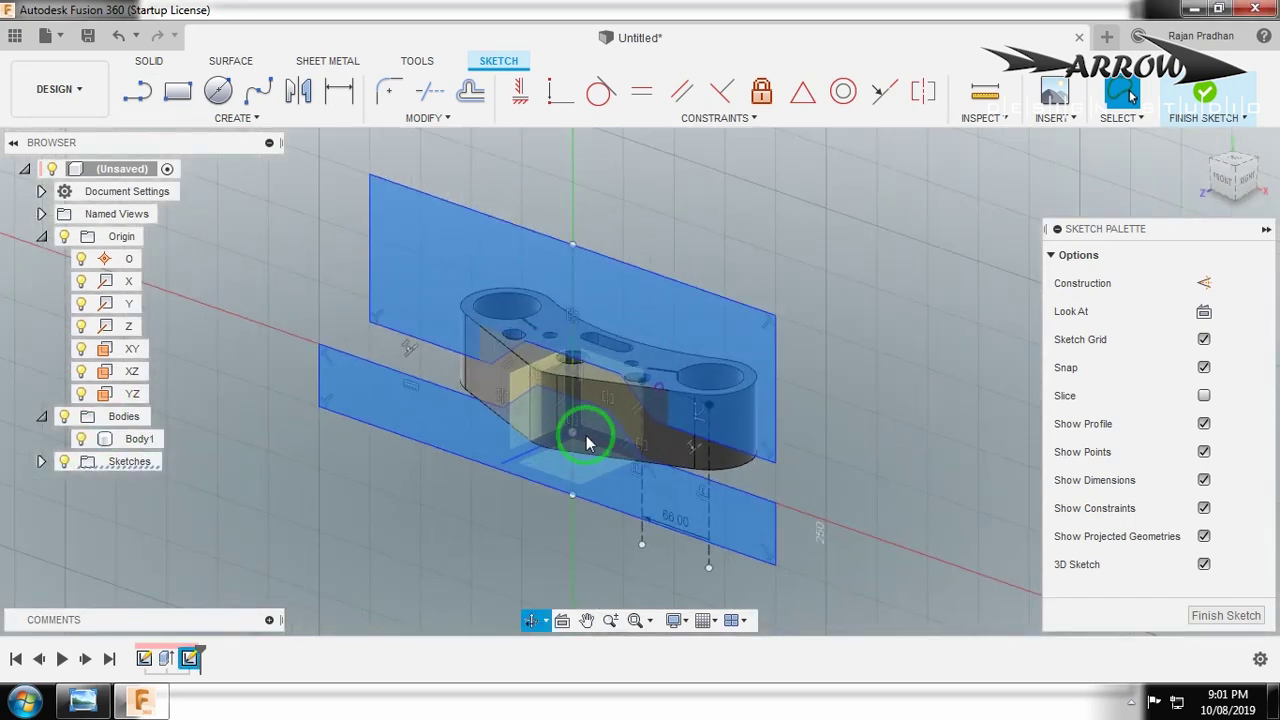
Cut both regions through Body1 with a symmetric 92.813 mm extrusion and orbit to inspect it.
key("e")
left_click(1150, 311)
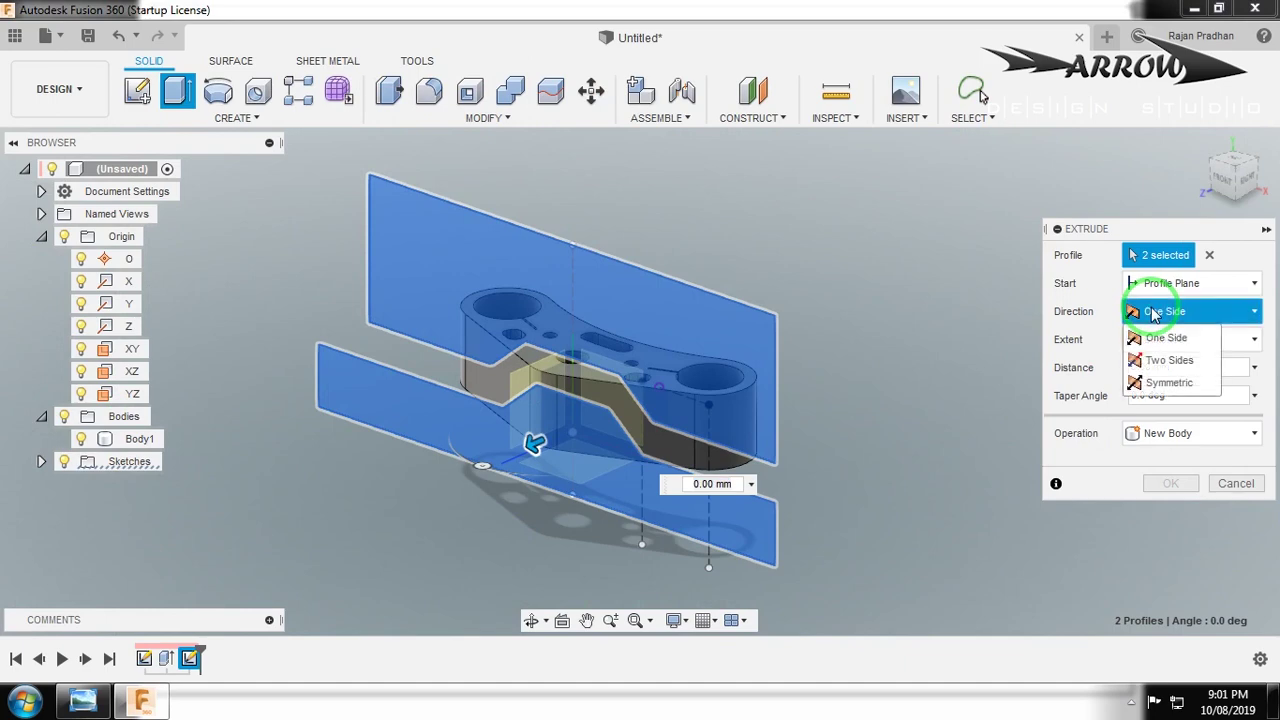
left_click(1168, 382)
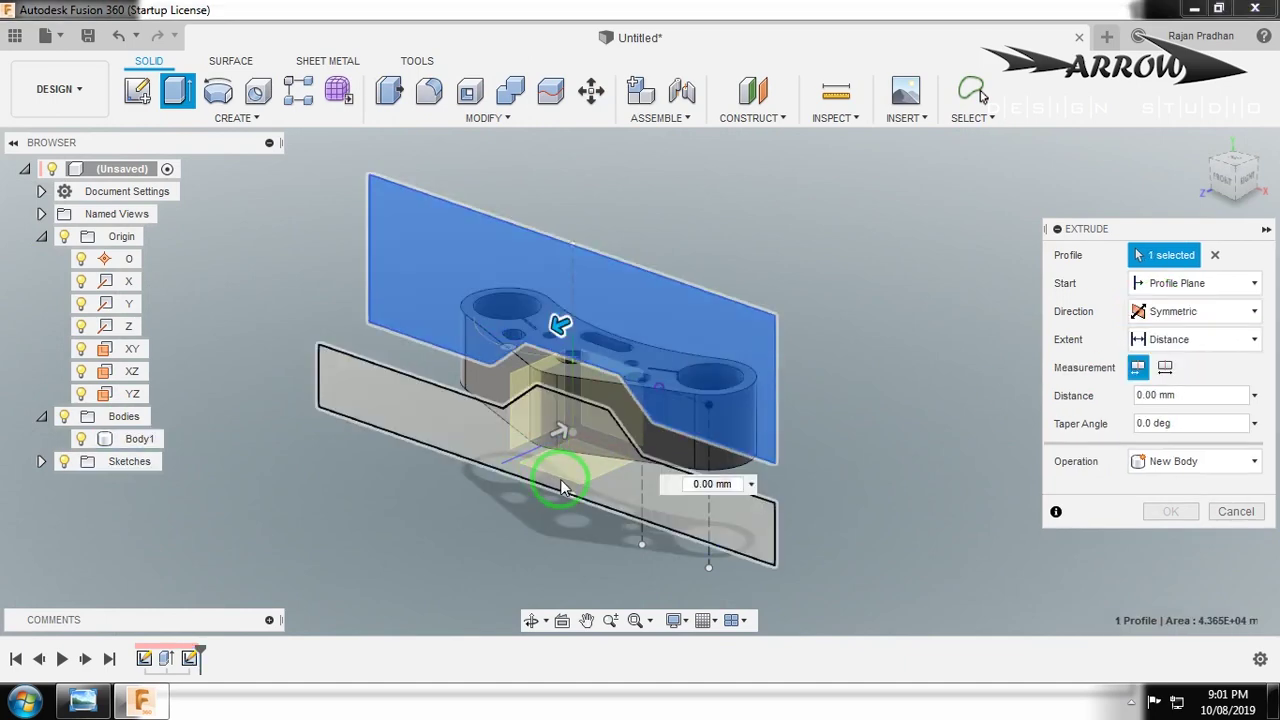
left_click_drag(535, 442, 447, 478)
left_click(1145, 505)
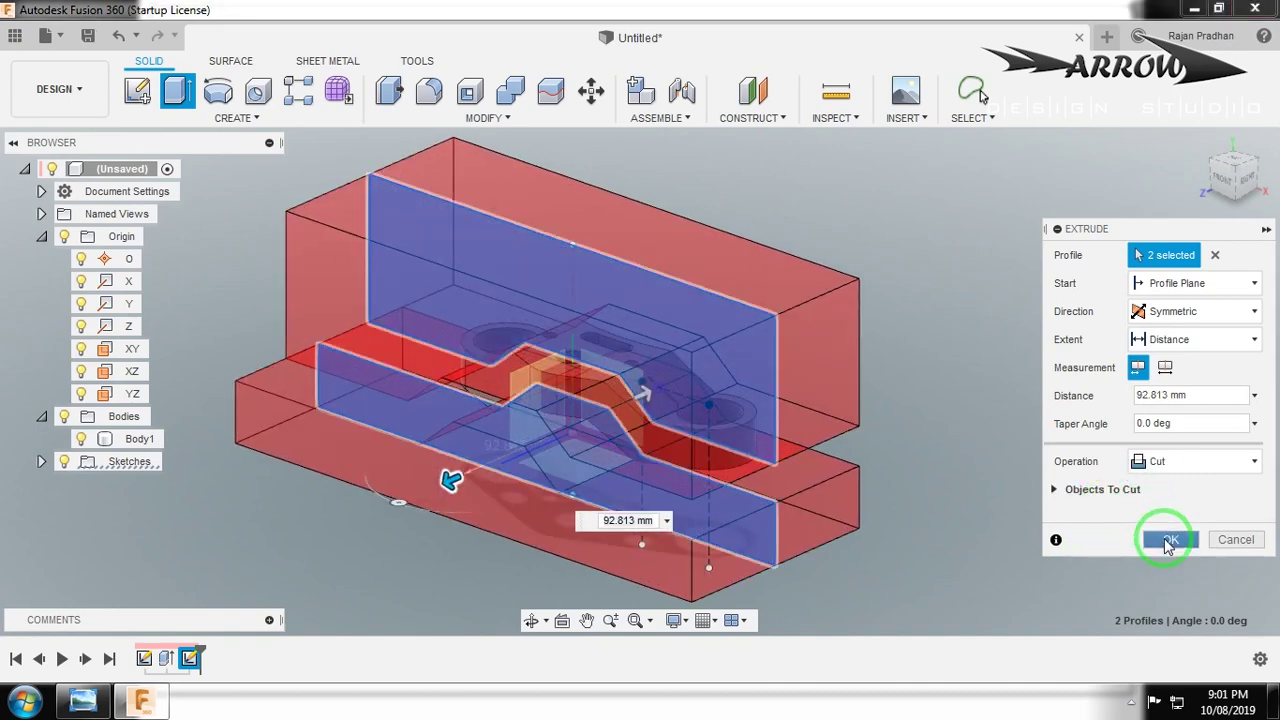
left_click(1168, 540)
scroll(757, 336, "up", 5)
middle_click_drag(659, 354, 868, 308, "shift")
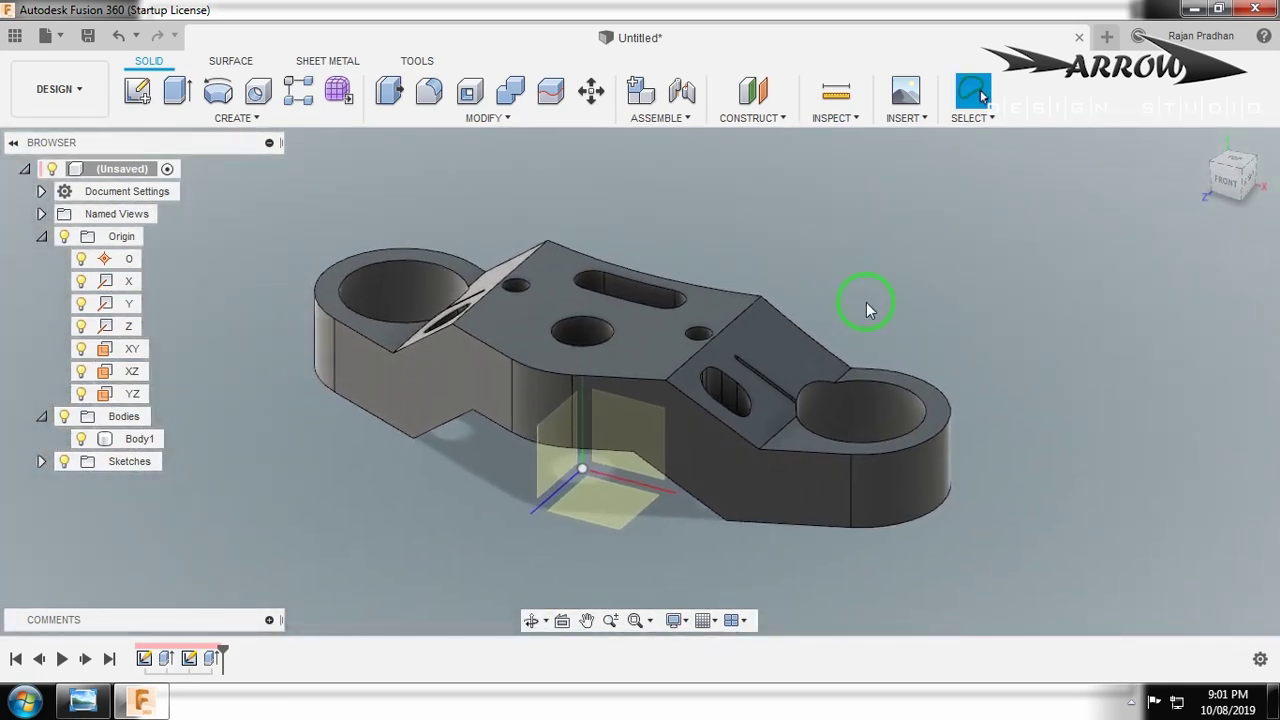
key("f")
left_click(737, 318)
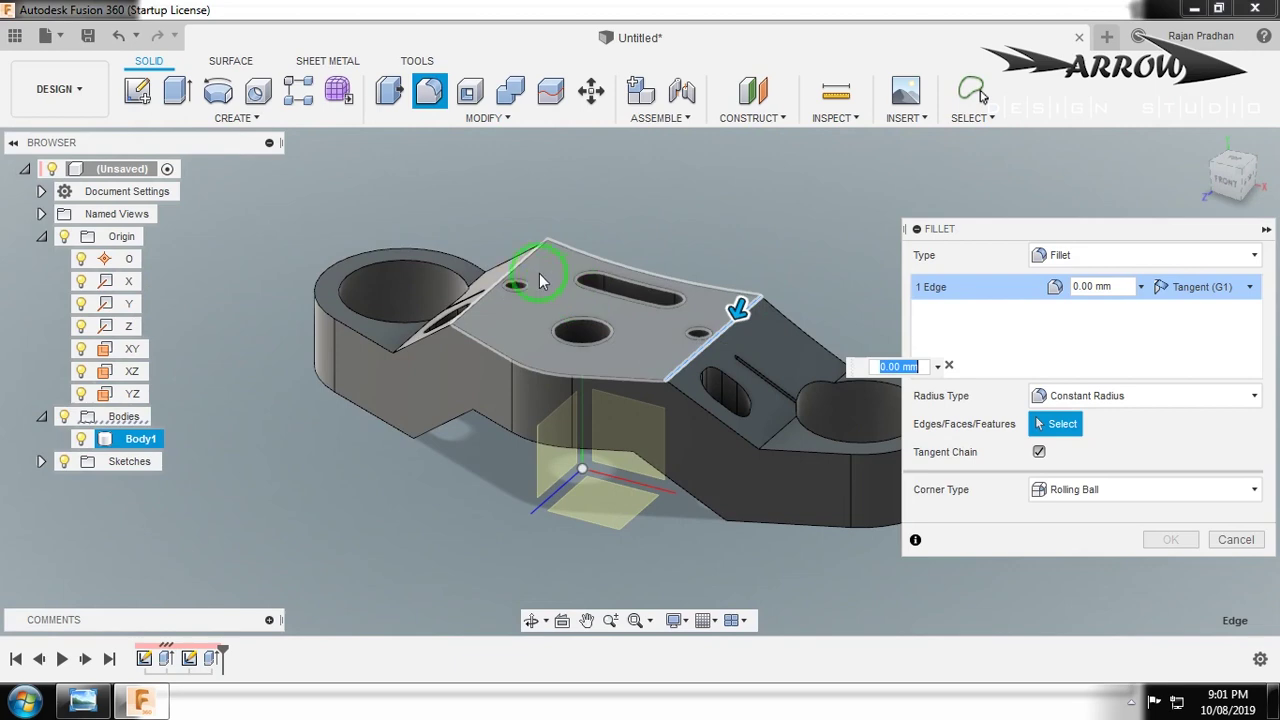
left_click(517, 264)
key("Escape")
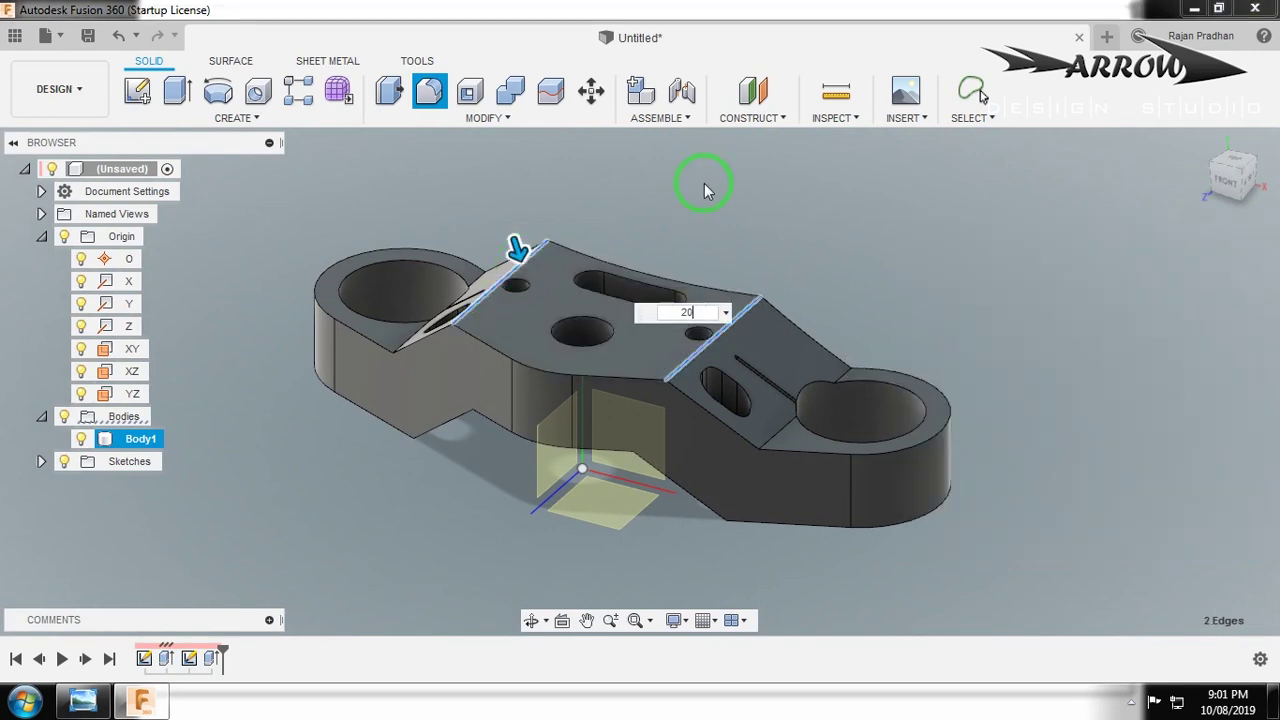
middle_click_drag(704, 183, 723, 129, "shift")
key("f")
left_click(530, 428)
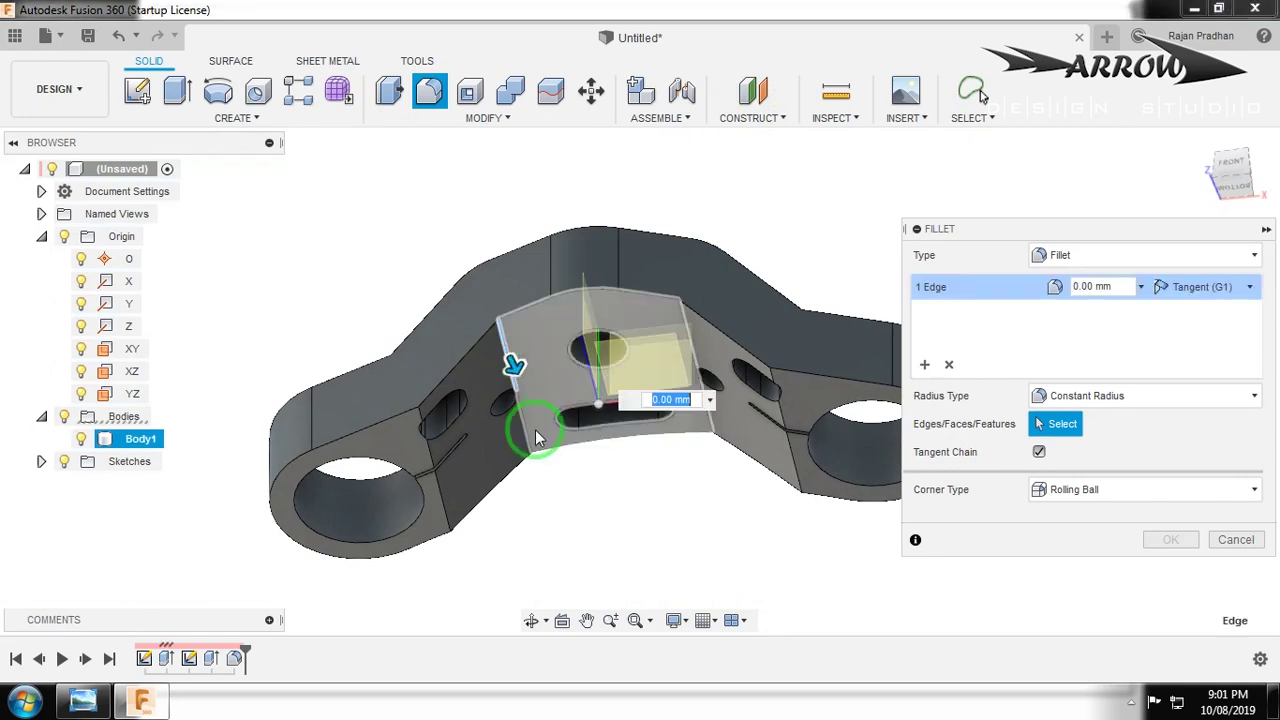
scroll(517, 420, "up", 3)
scroll(517, 398, "up", 3)
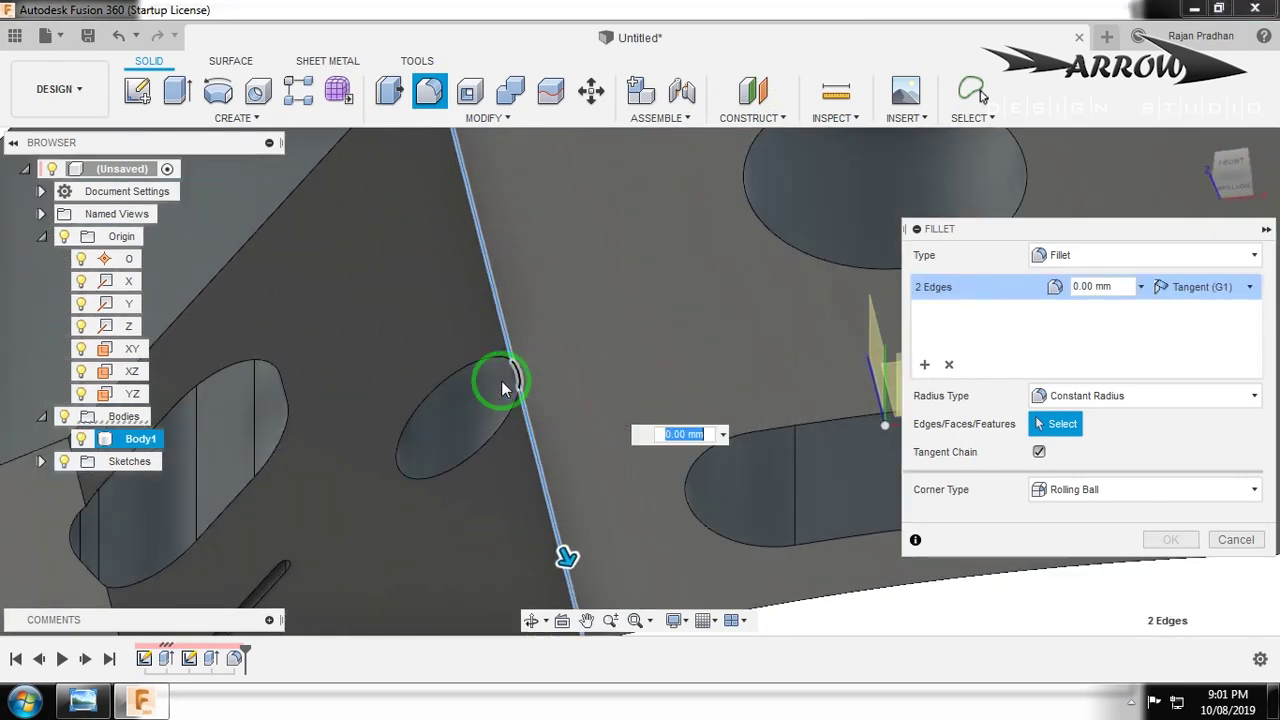
left_click(459, 378)
scroll(459, 378, "down", 4)
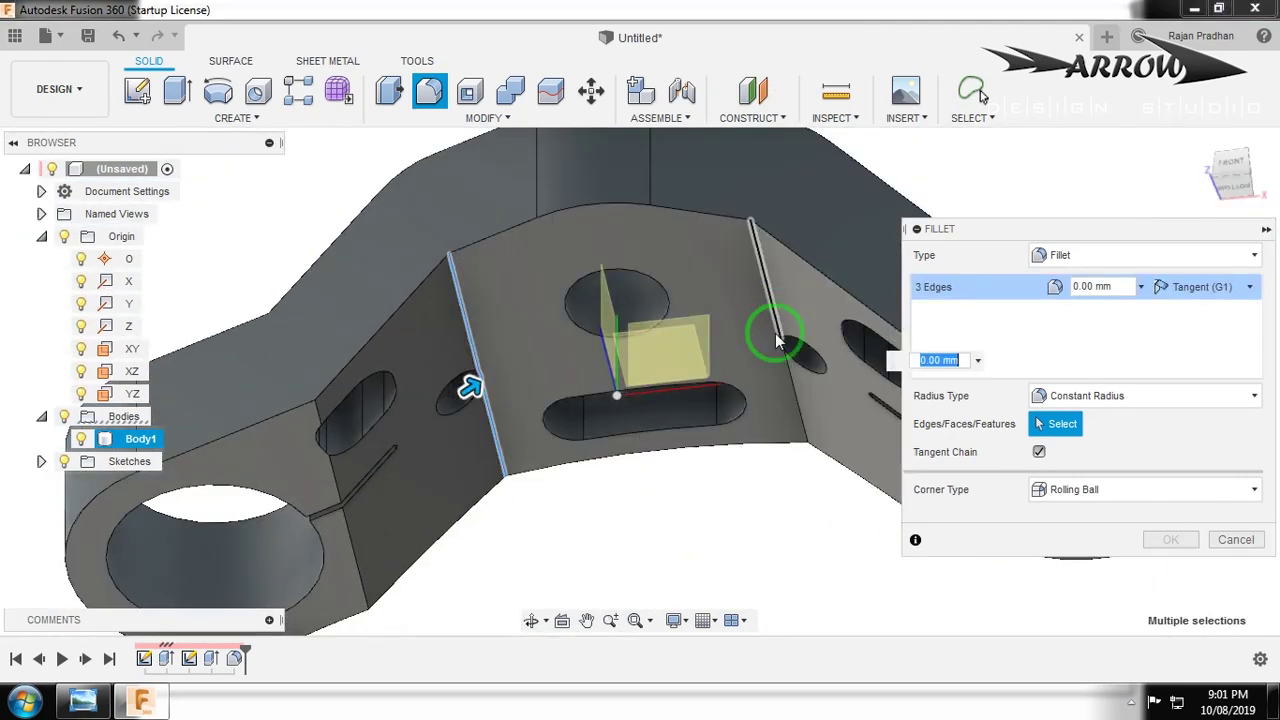
left_click(777, 309)
scroll(780, 330, "up", 4)
left_click(790, 340)
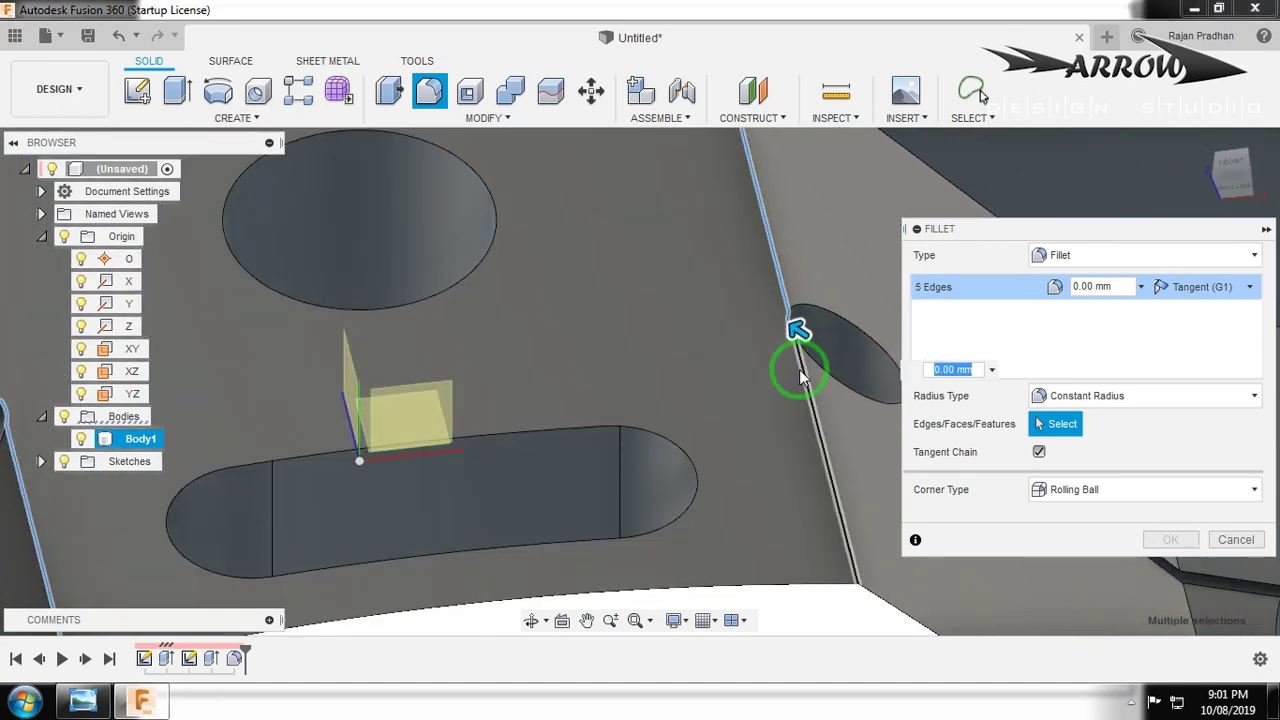
left_click(800, 375)
scroll(655, 358, "down", 2)
type("1")
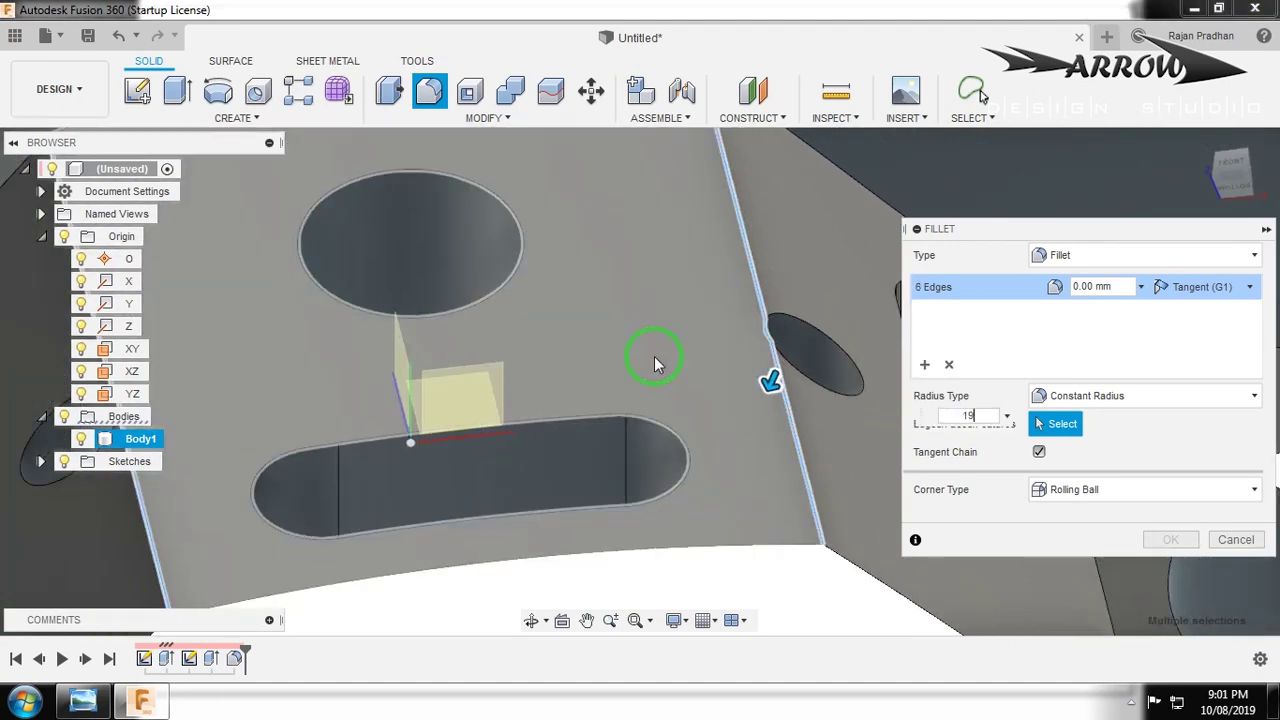
type("9")
scroll(701, 362, "down", 3)
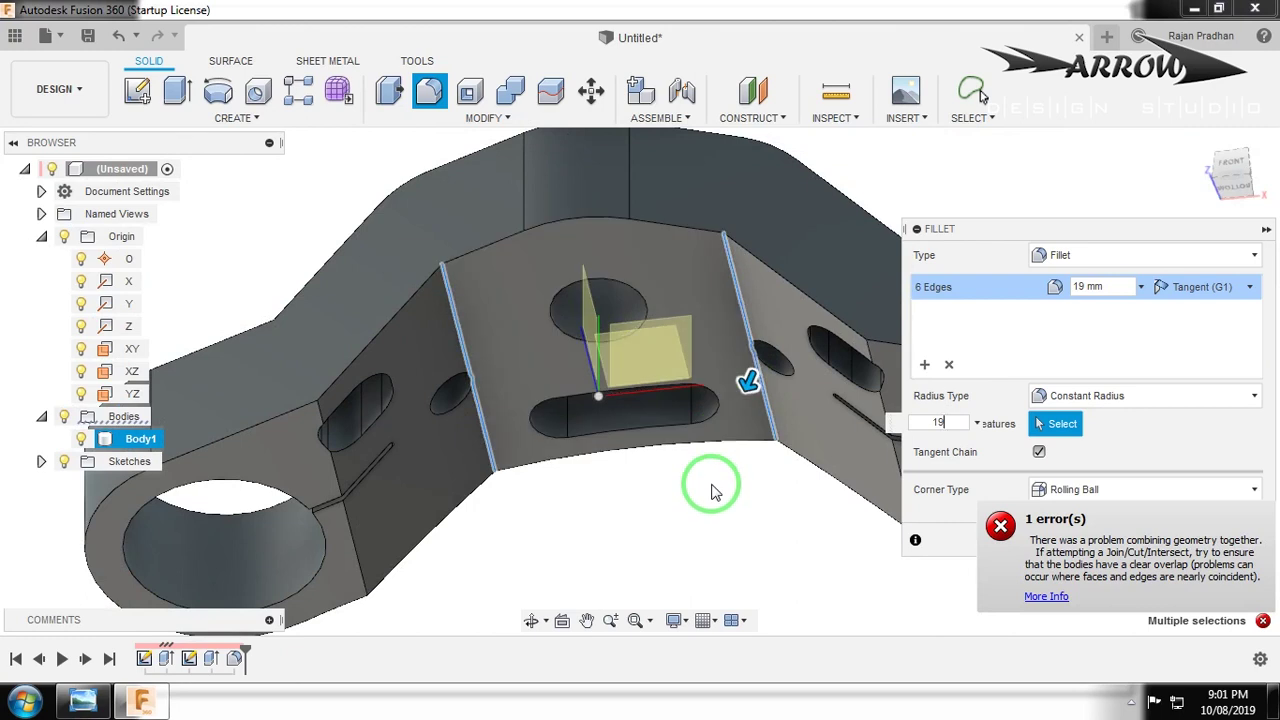
key("Escape")
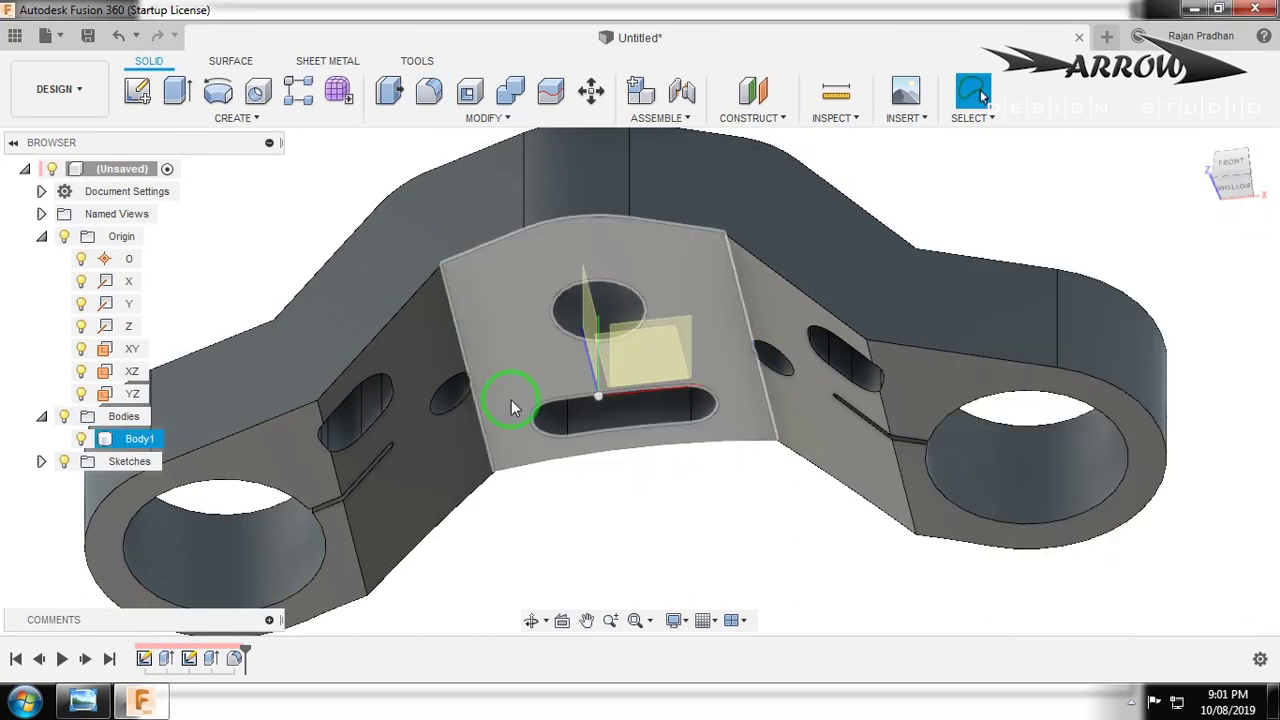
key("f")
left_click(498, 415)
left_click(466, 443)
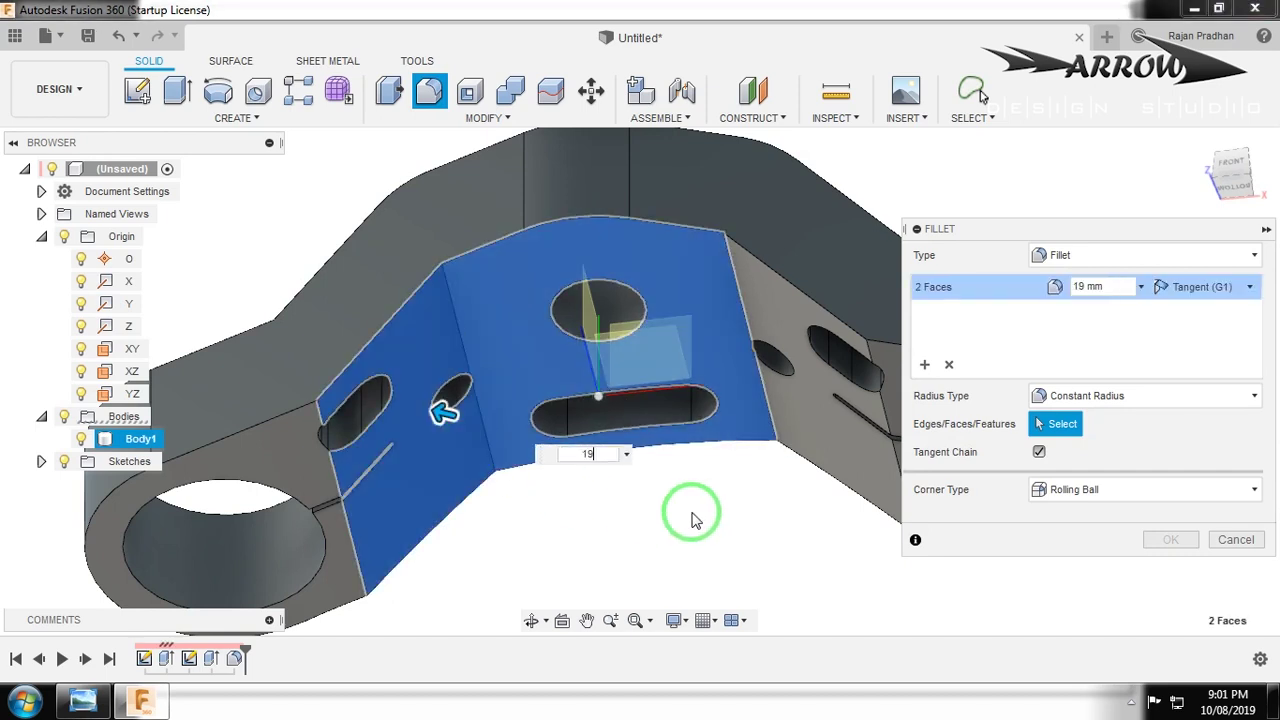
left_click(1218, 545)
scroll(834, 480, "down", 3)
mouse_move(834, 480)
middle_mouse_down("shift")
mouse_move(834, 437)
mouse_move(834, 466)
middle_mouse_up("shift")
scroll(578, 435, "up", 5)
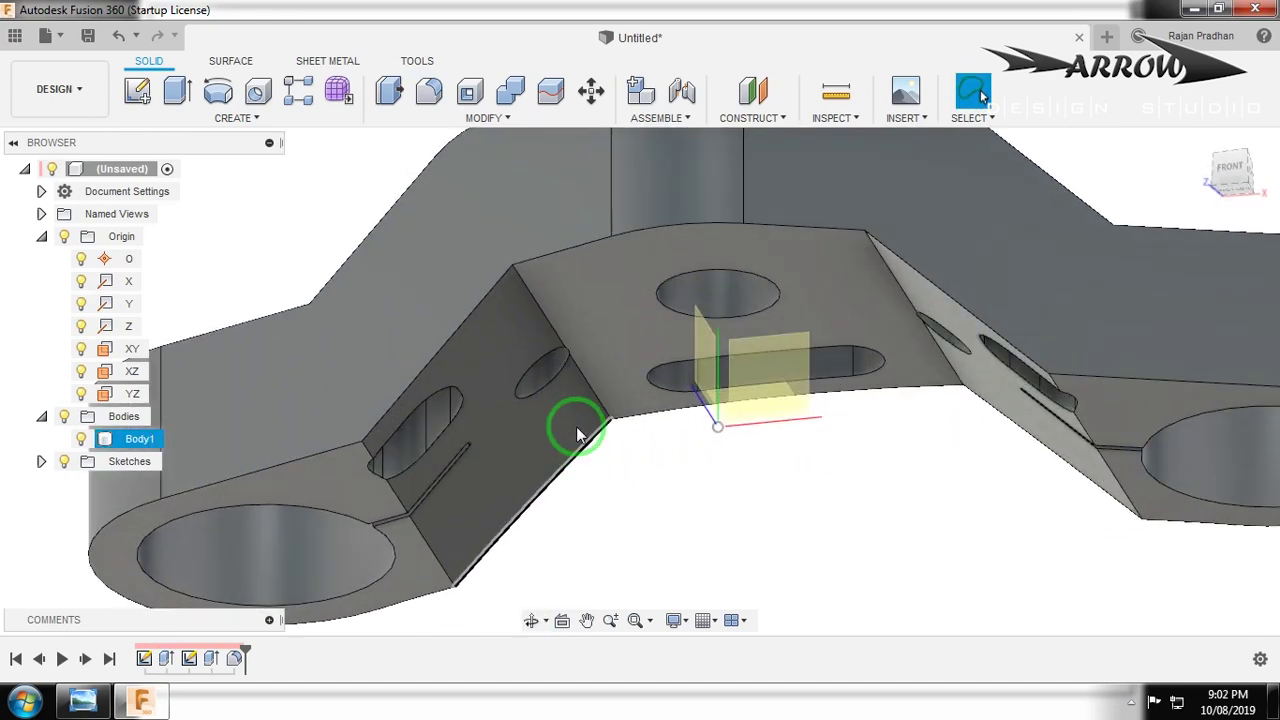
Delete the small hole's cylindrical face from the body.
scroll(578, 435, "down", 8)
middle_click_drag(686, 371, 681, 475, "shift")
scroll(755, 366, "up", 10)
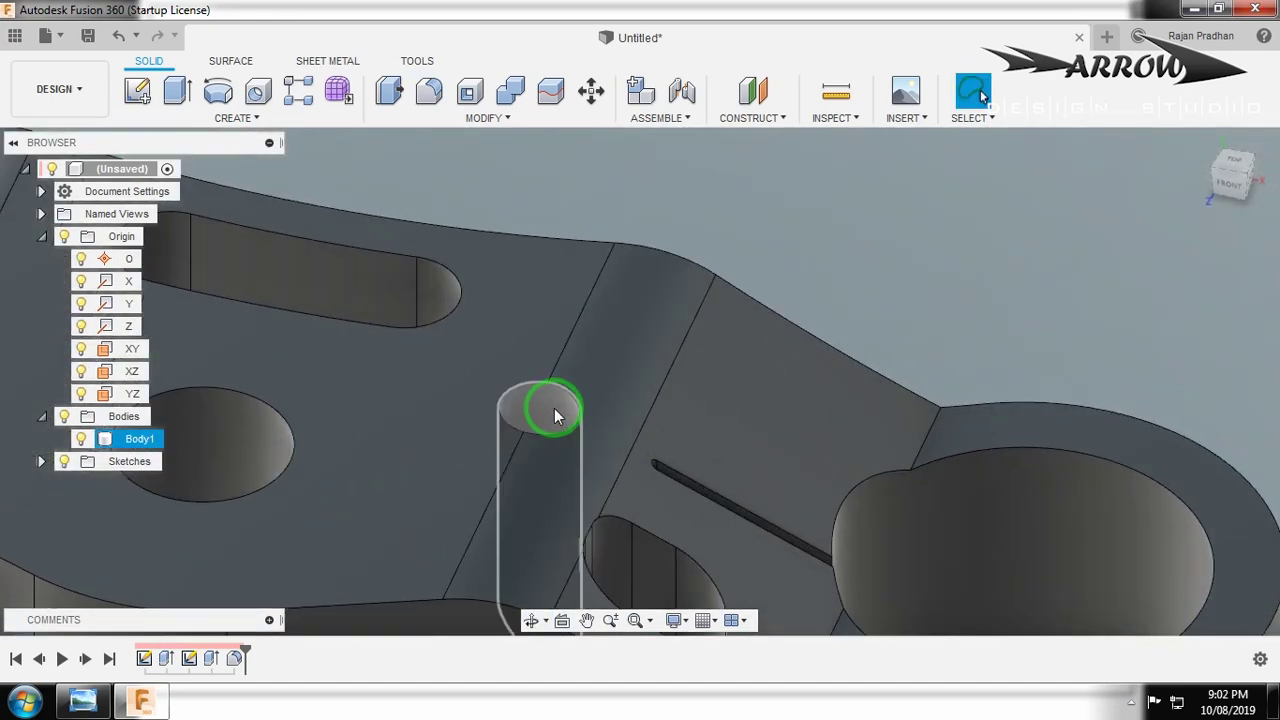
left_click(551, 406)
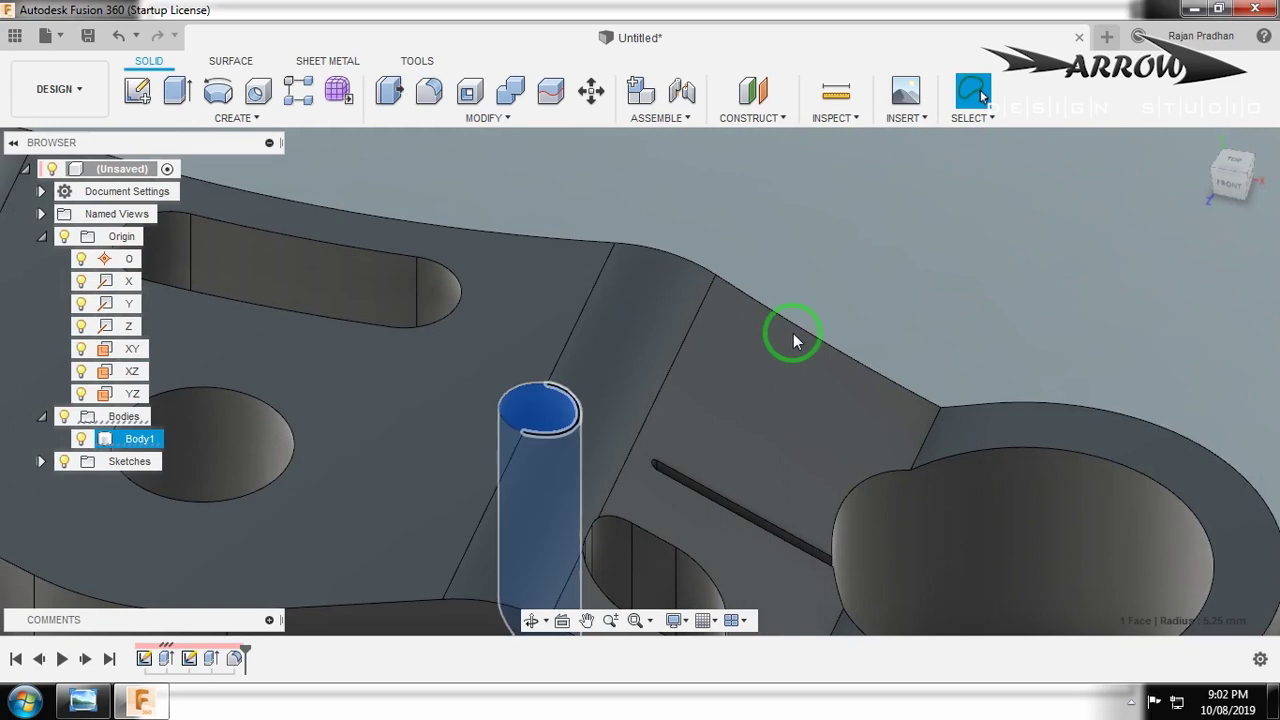
left_click(920, 274)
scroll(920, 274, "down", 5)
scroll(482, 271, "up", 6)
left_click(580, 288)
key("Delete")
scroll(580, 288, "down", 5)
middle_click_drag(640, 322, 602, 283, "shift")
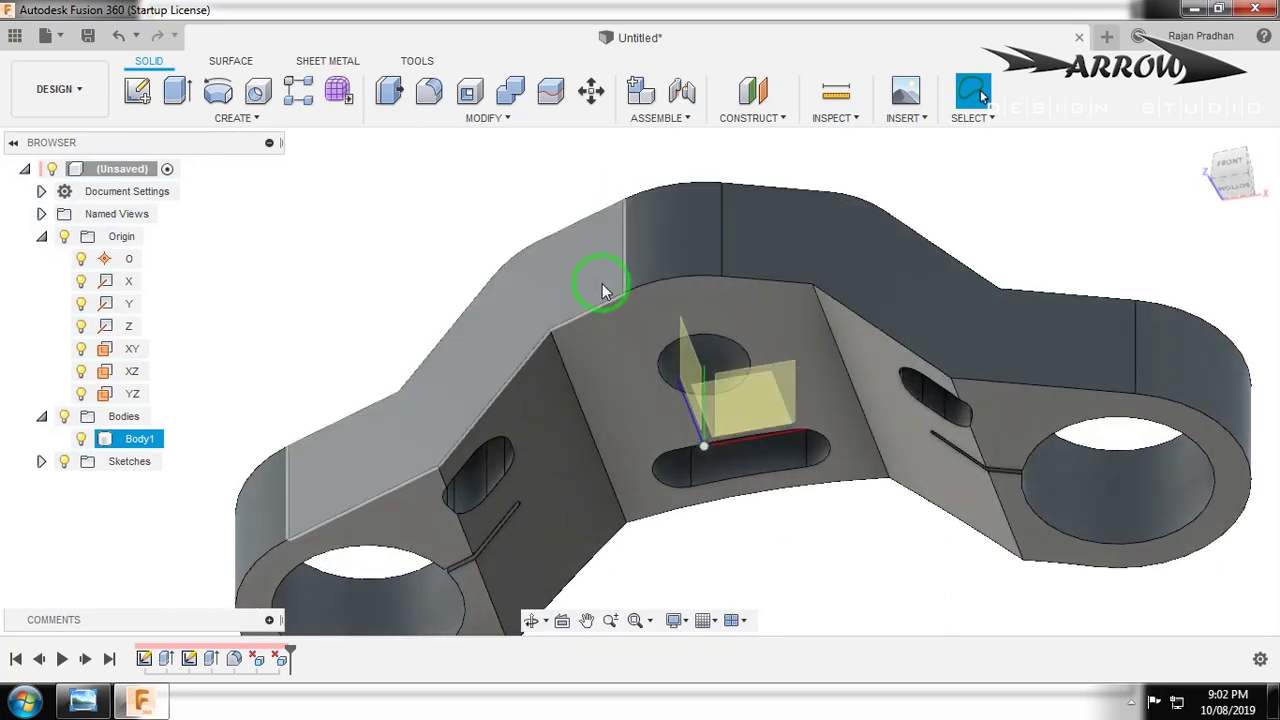
Fillet the plate's left and right bend edges.
key("f")
left_click(588, 420)
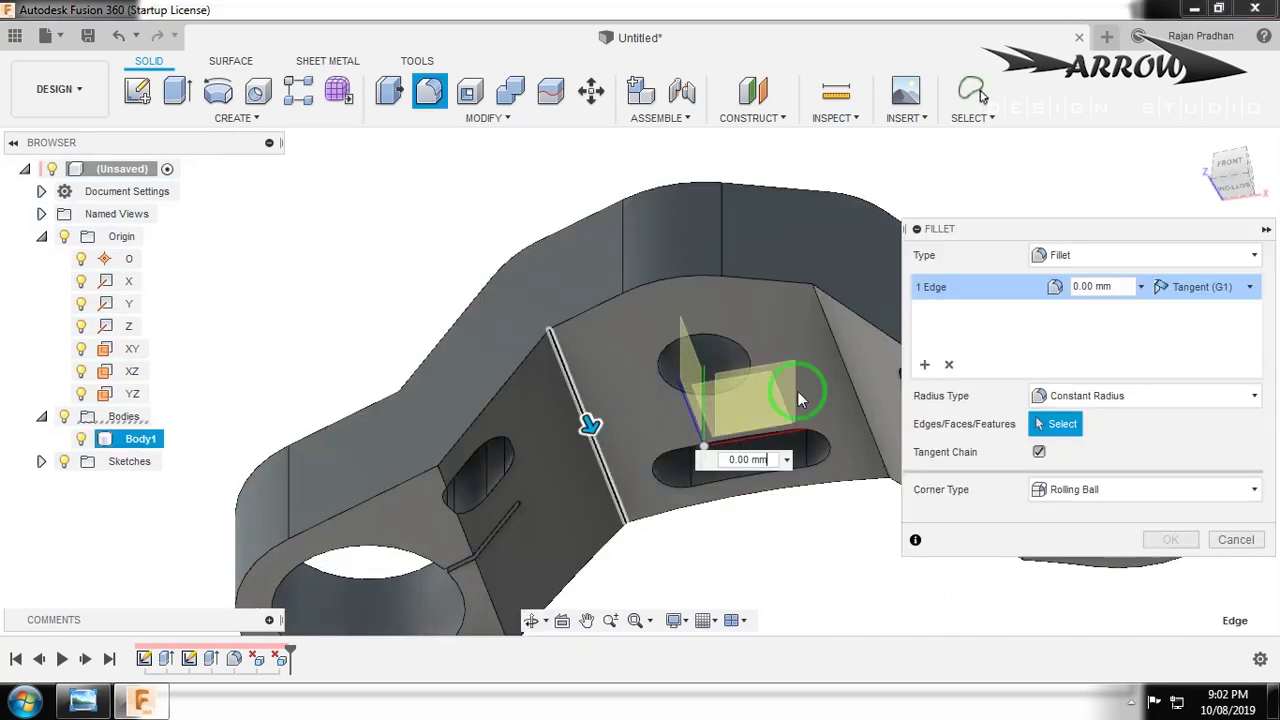
left_click(845, 362)
type("1")
key("Return")
middle_click_drag(724, 396, 871, 463, "shift")
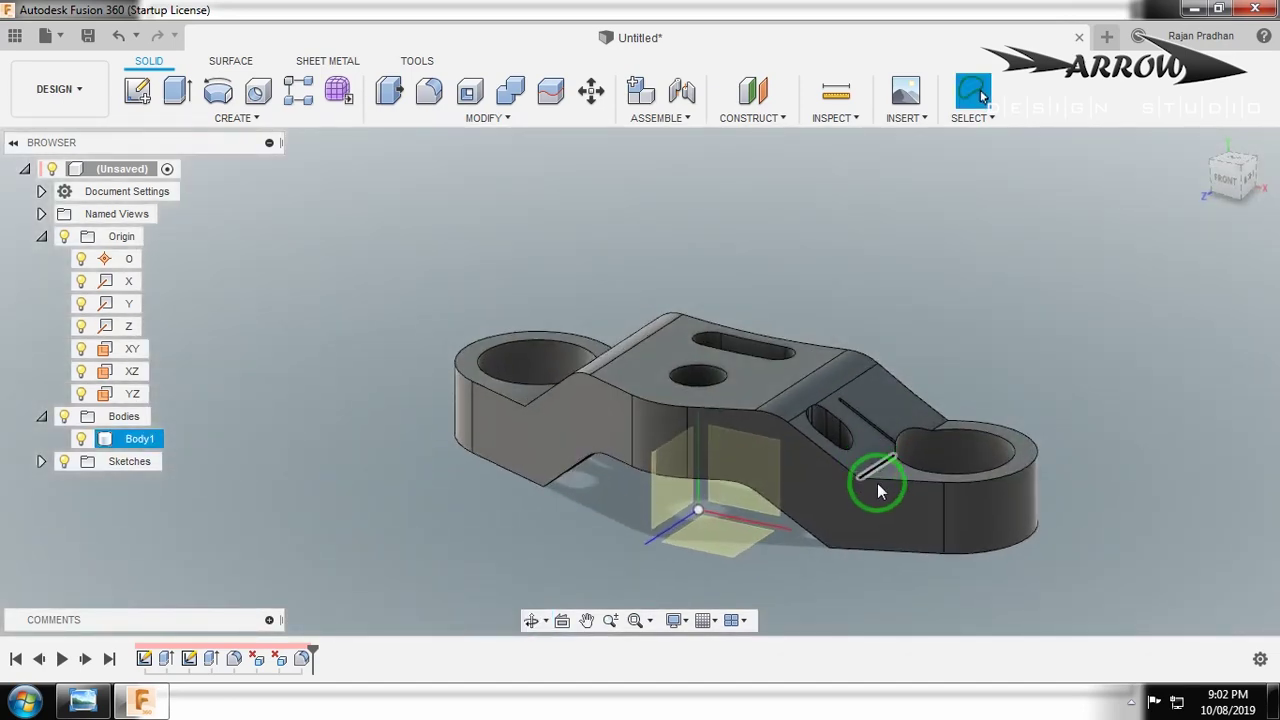
Fillet ten more edges around the left slot, left hole and right hole in one feature.
key("f")
left_click(872, 458)
middle_click_drag(875, 458, 743, 456)
left_click(810, 422)
middle_click_drag(378, 396, 410, 468, "shift")
left_click(410, 468)
middle_click_drag(388, 412, 507, 370, "shift")
left_click(439, 535)
left_click(503, 340)
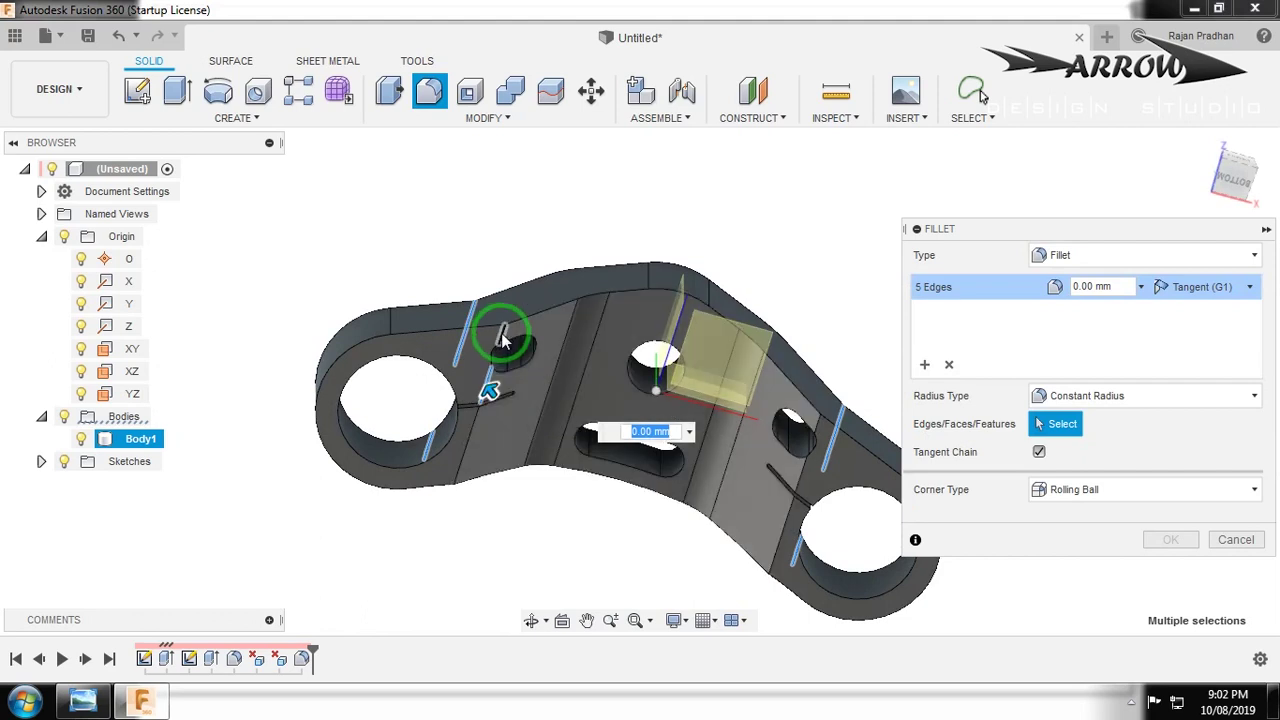
left_click(468, 450)
left_click(785, 522)
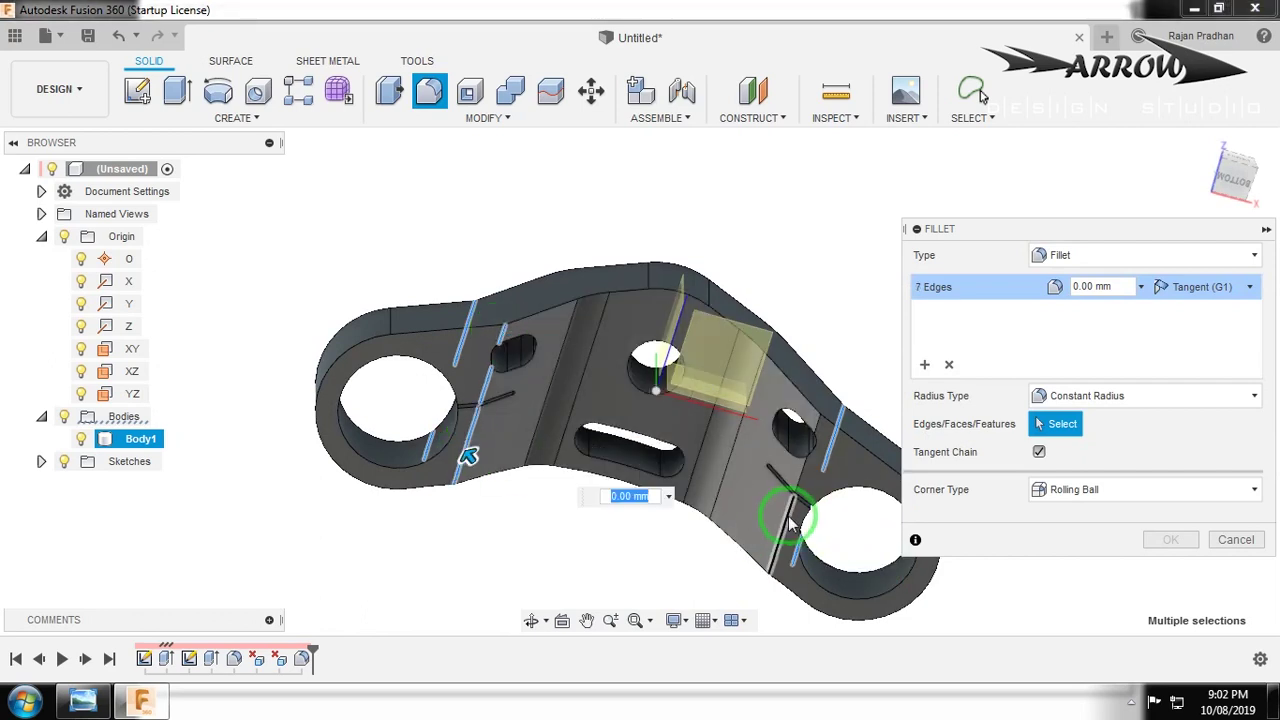
left_click(816, 431)
left_click(810, 430)
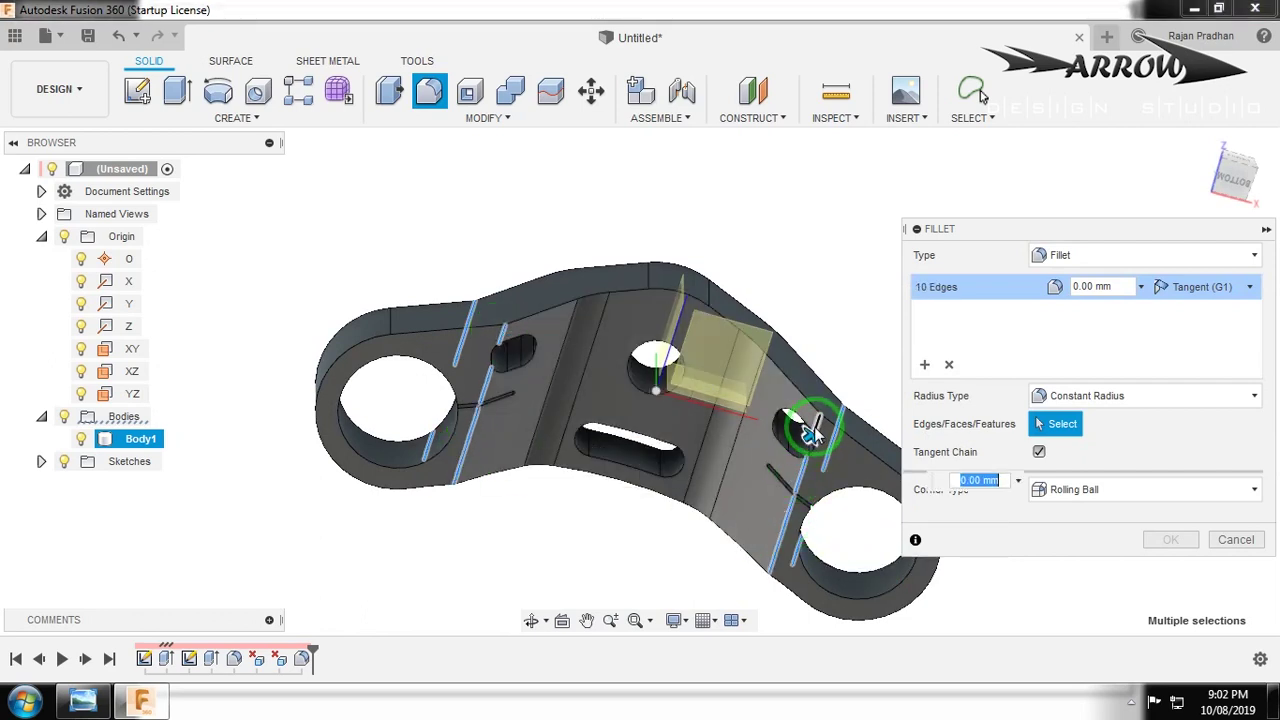
key("Return")
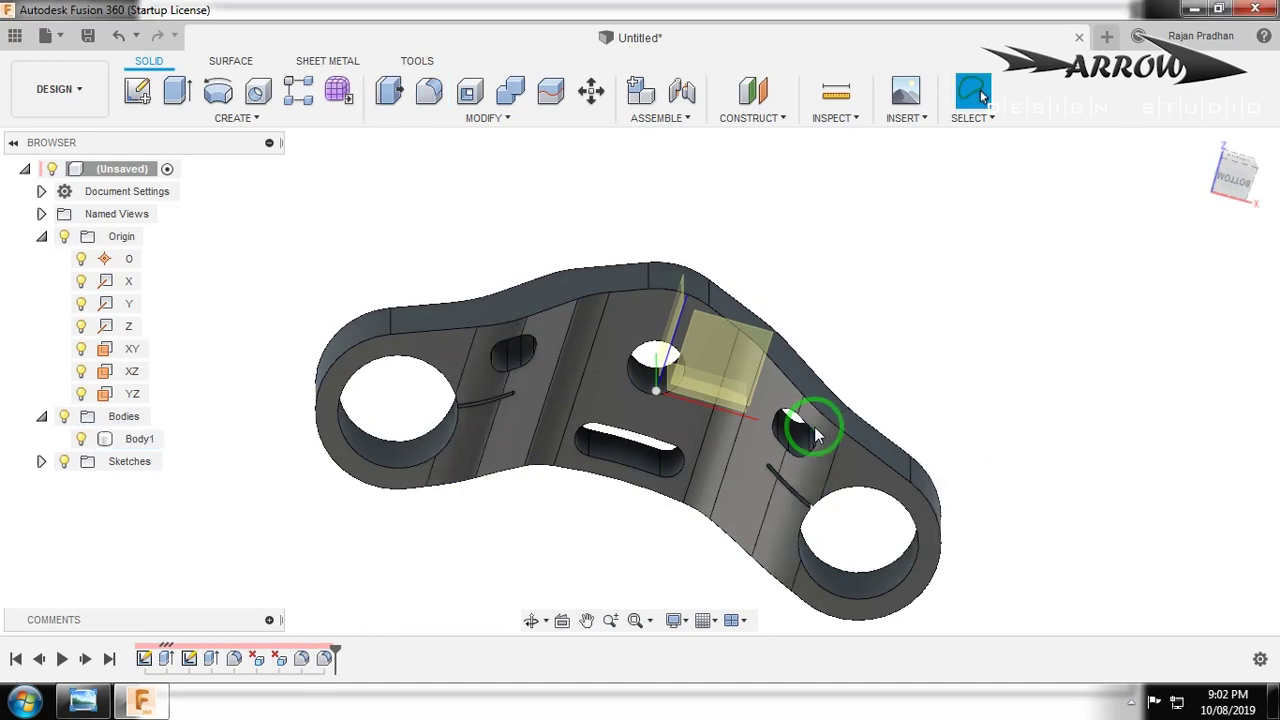
mouse_move(880, 308)
middle_mouse_down("shift")
mouse_move(809, 469)
mouse_move(771, 480)
mouse_move(791, 500)
mouse_move(786, 457)
middle_mouse_up("shift")
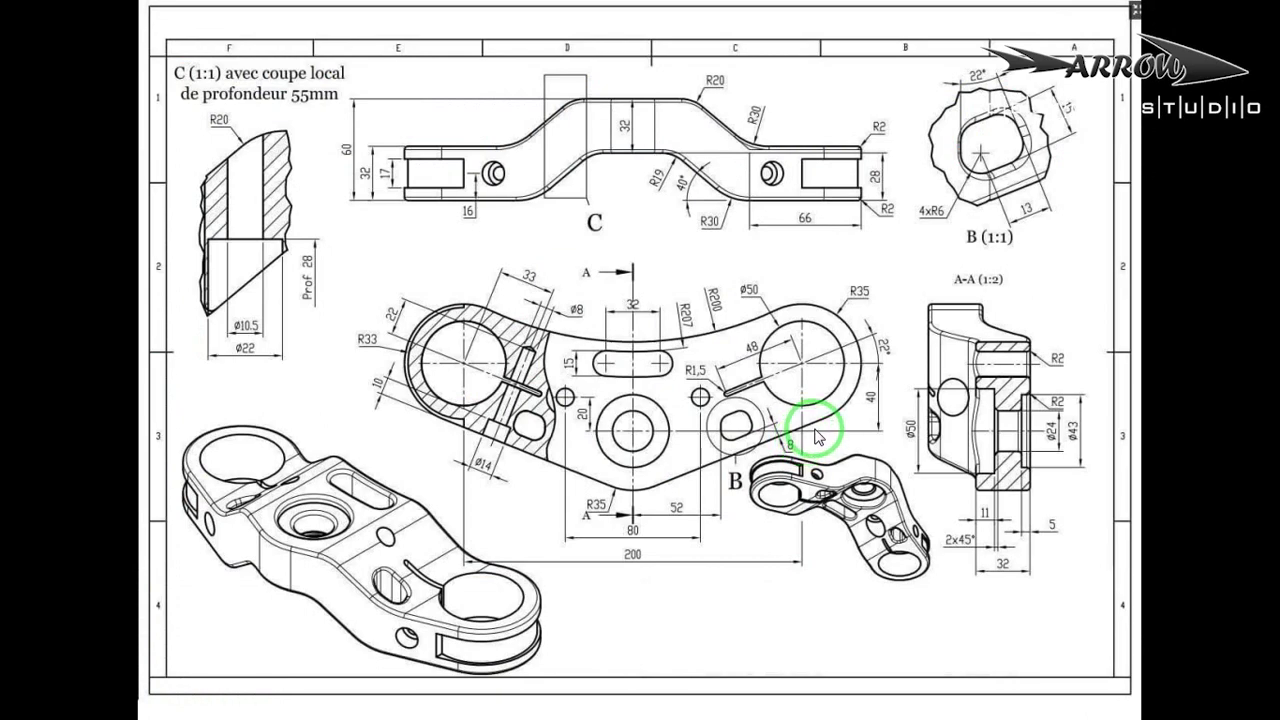
Round the top and bottom outline edge chains with a 2 mm fillet.
key("alt+Tab")
key("alt+Tab")
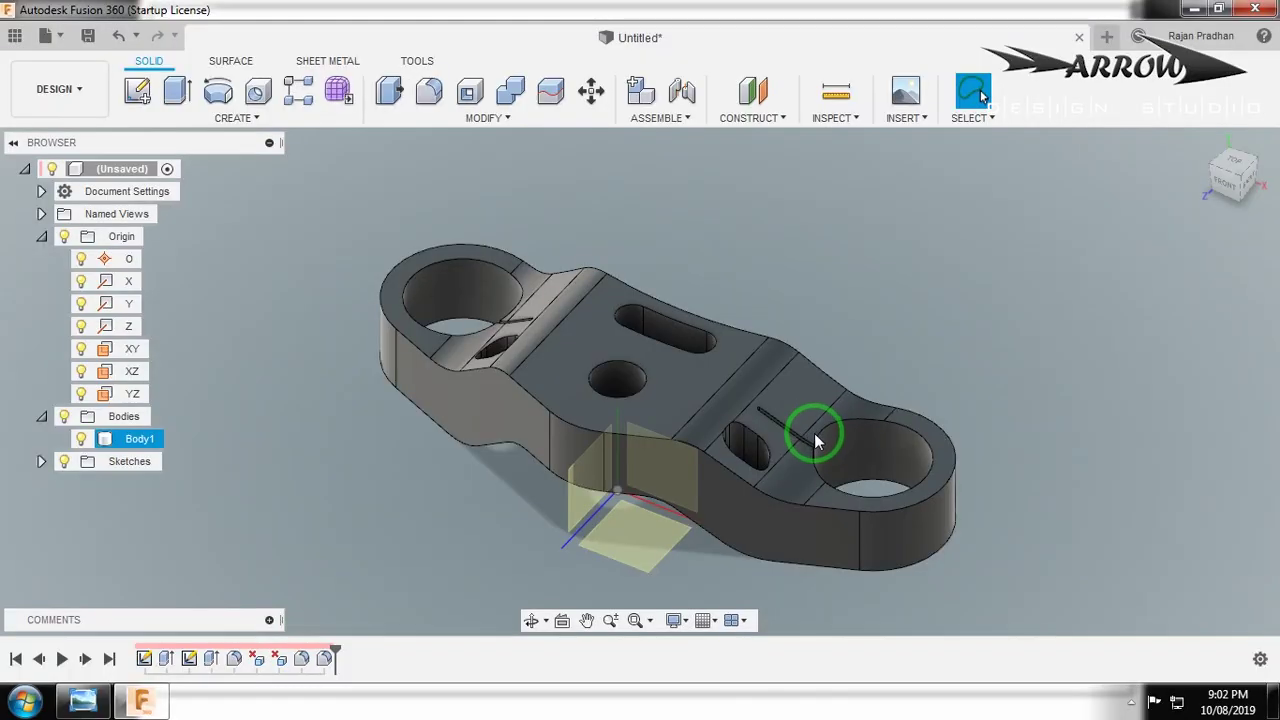
key("f")
left_click(634, 502)
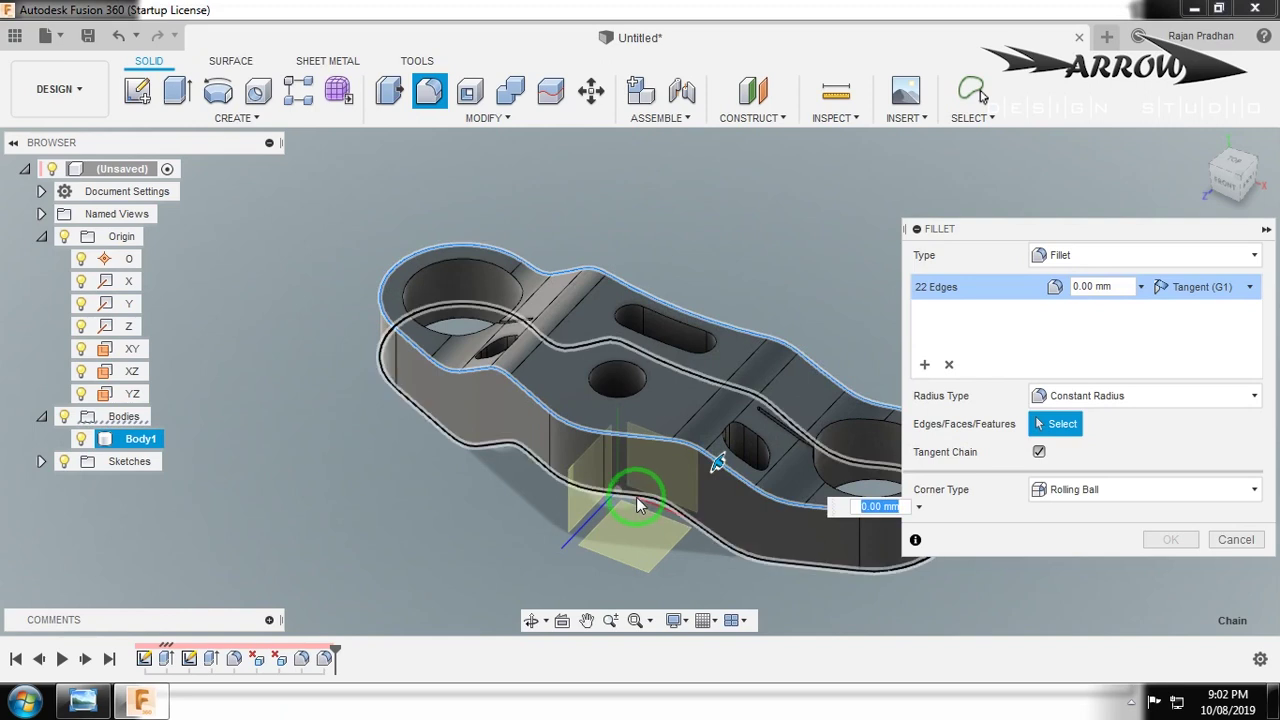
left_click(636, 503)
type("1")
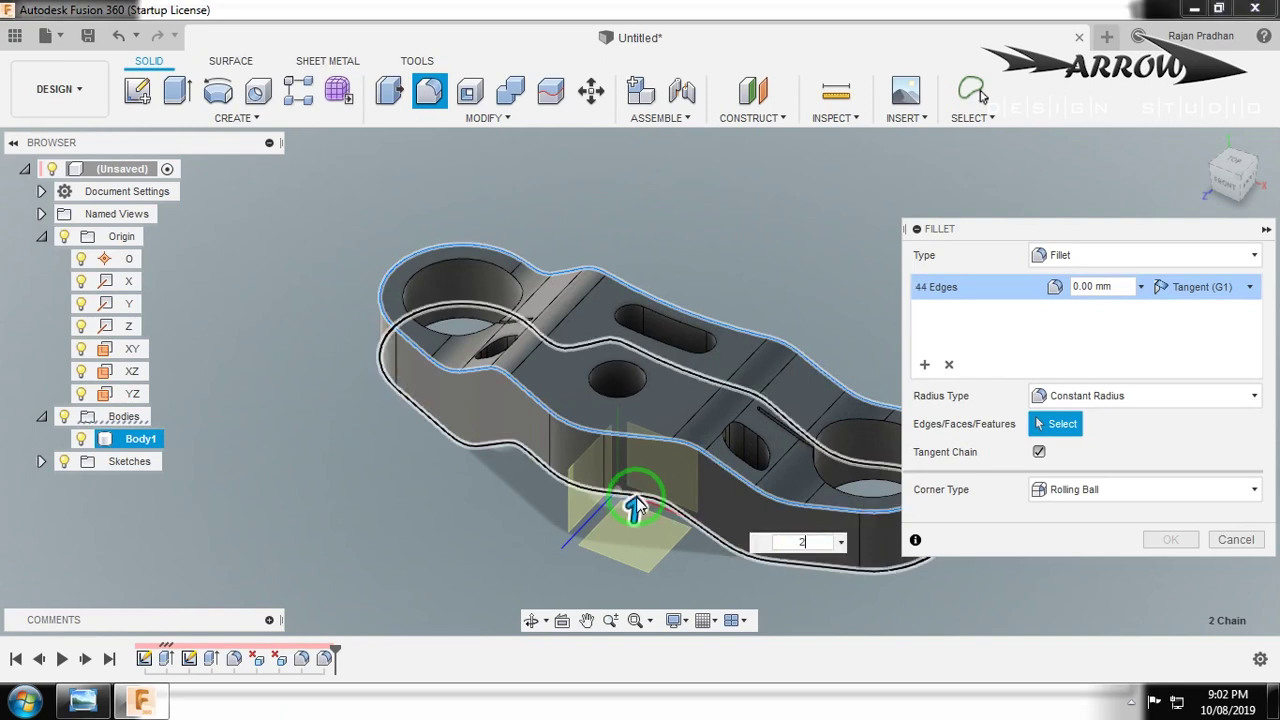
key("Return")
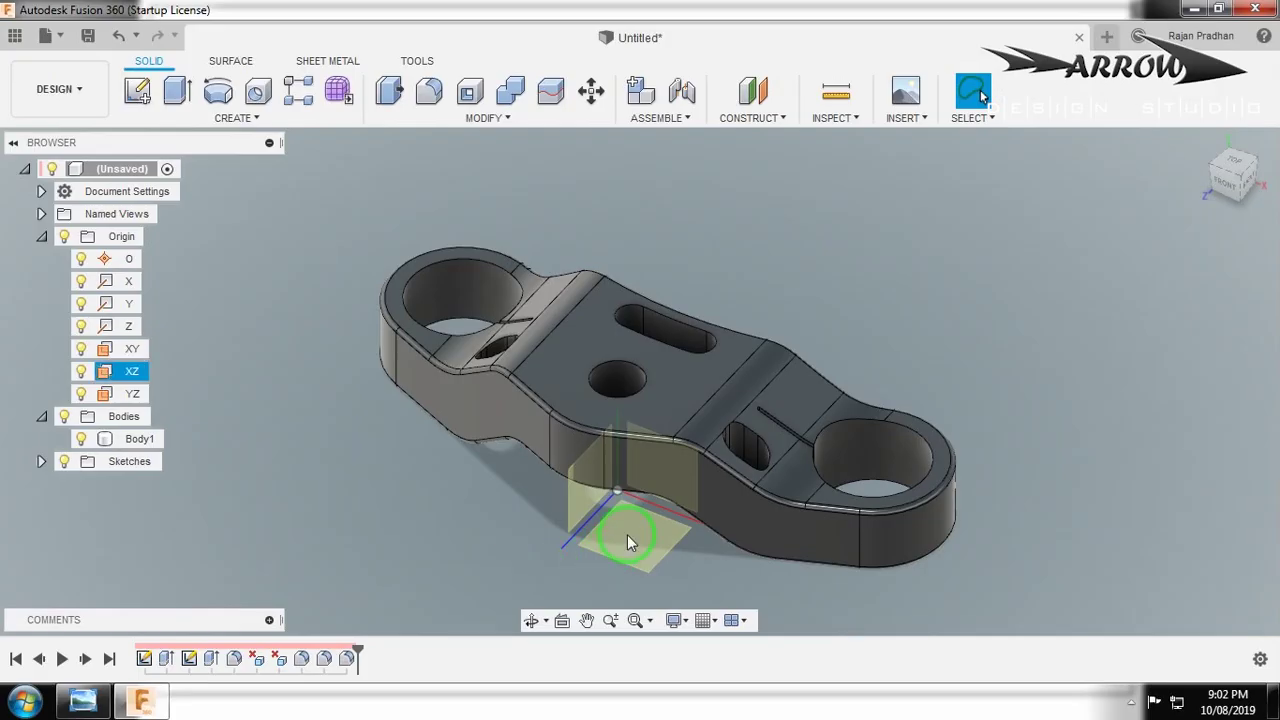
left_click(733, 448)
Edit Fillet4 to also round the small hole, slot and centre hole edges.
key("f")
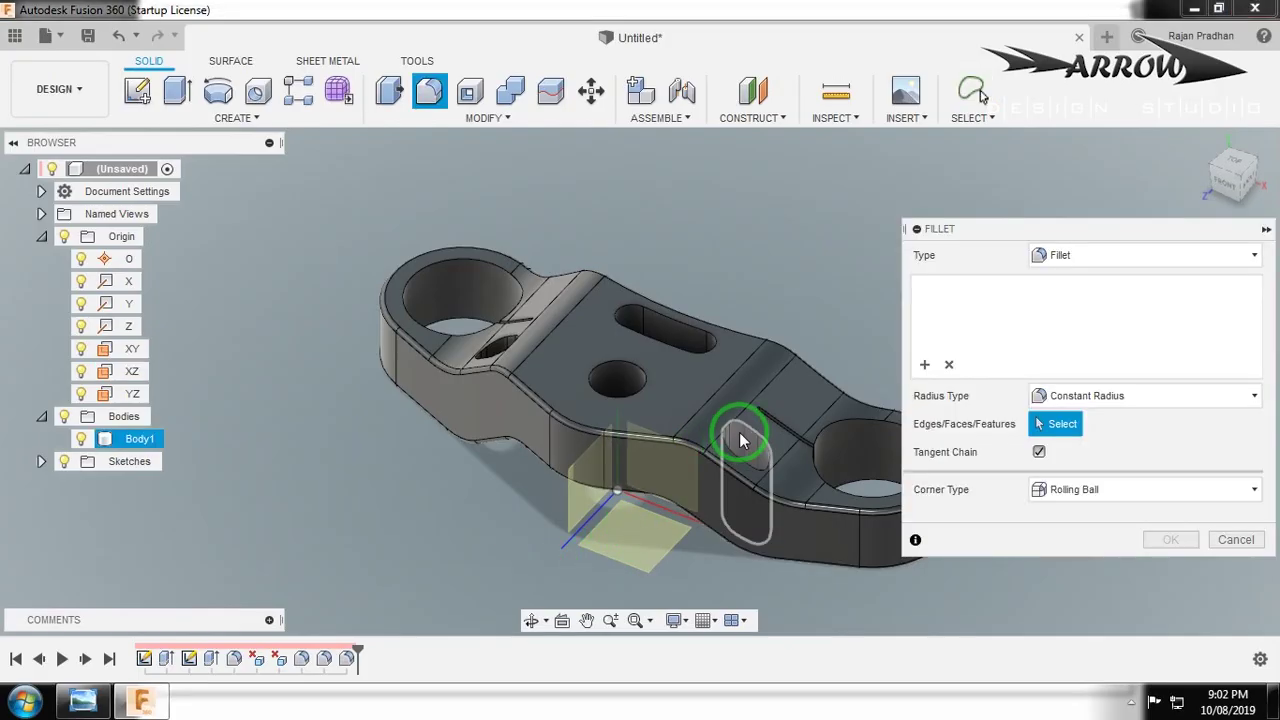
key("Escape")
right_click(345, 658)
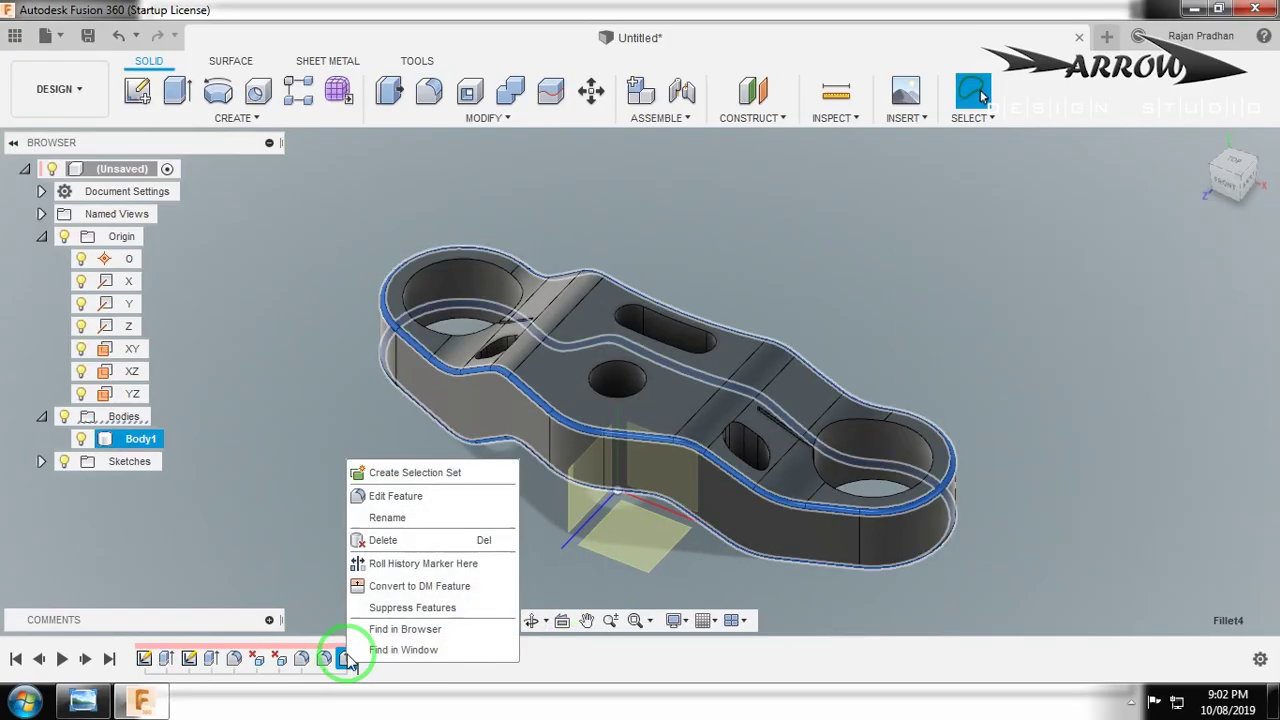
left_click(380, 496)
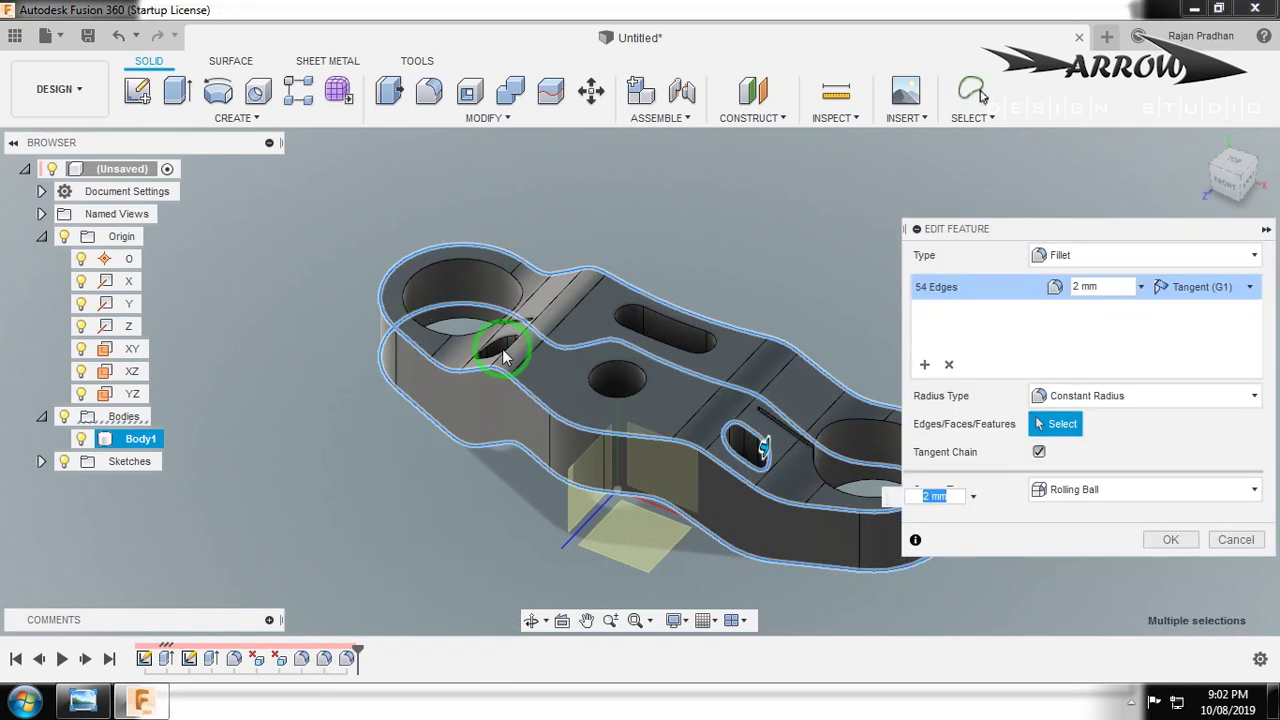
left_click(491, 356)
left_click(650, 346)
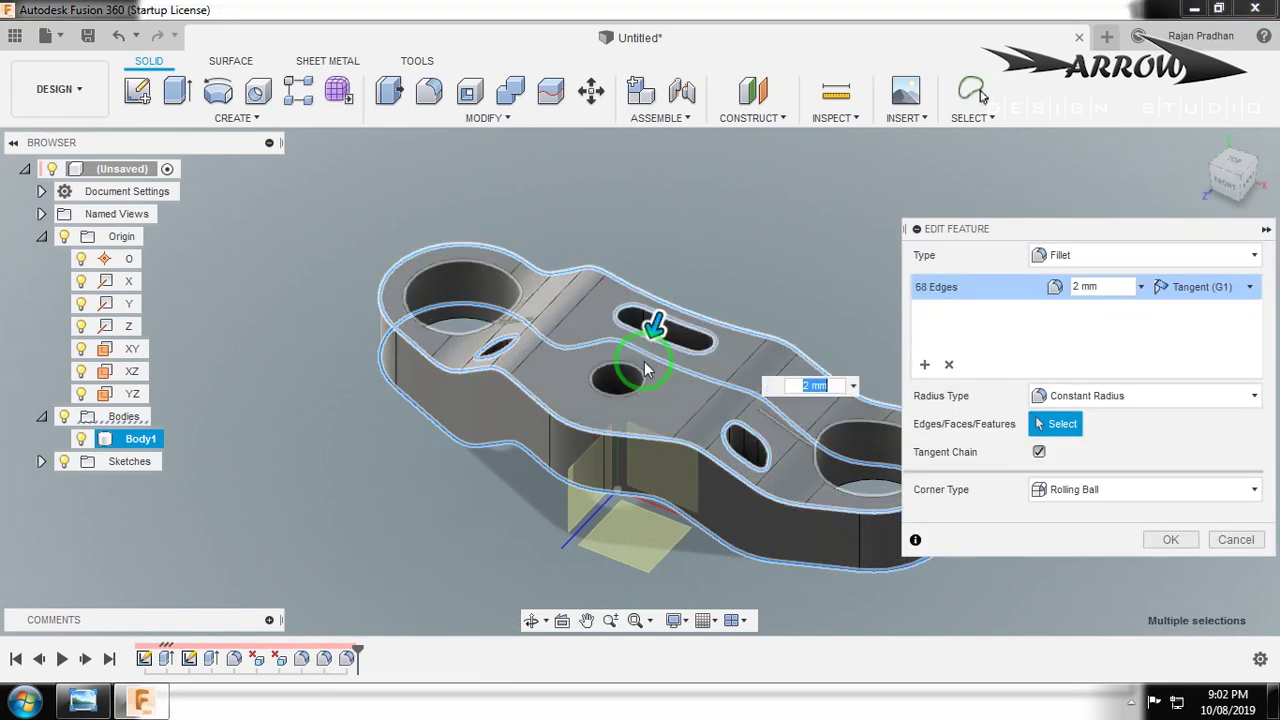
left_click(618, 382)
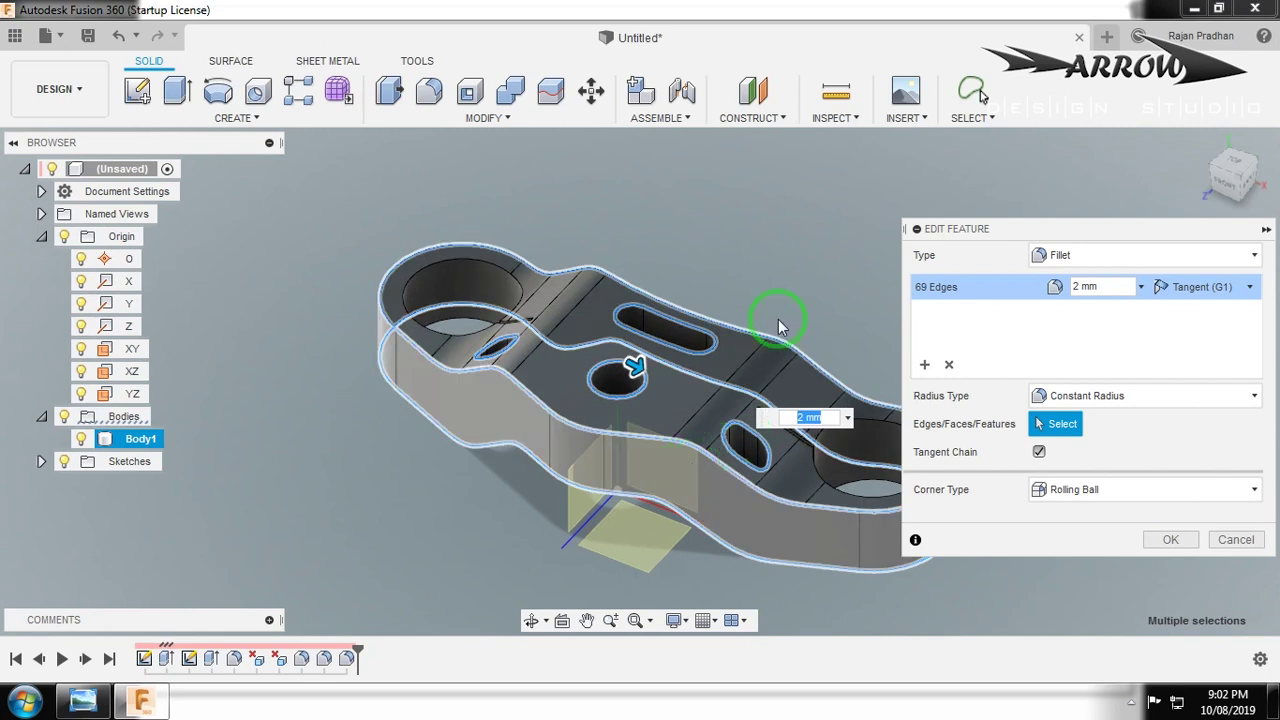
left_click(1162, 539)
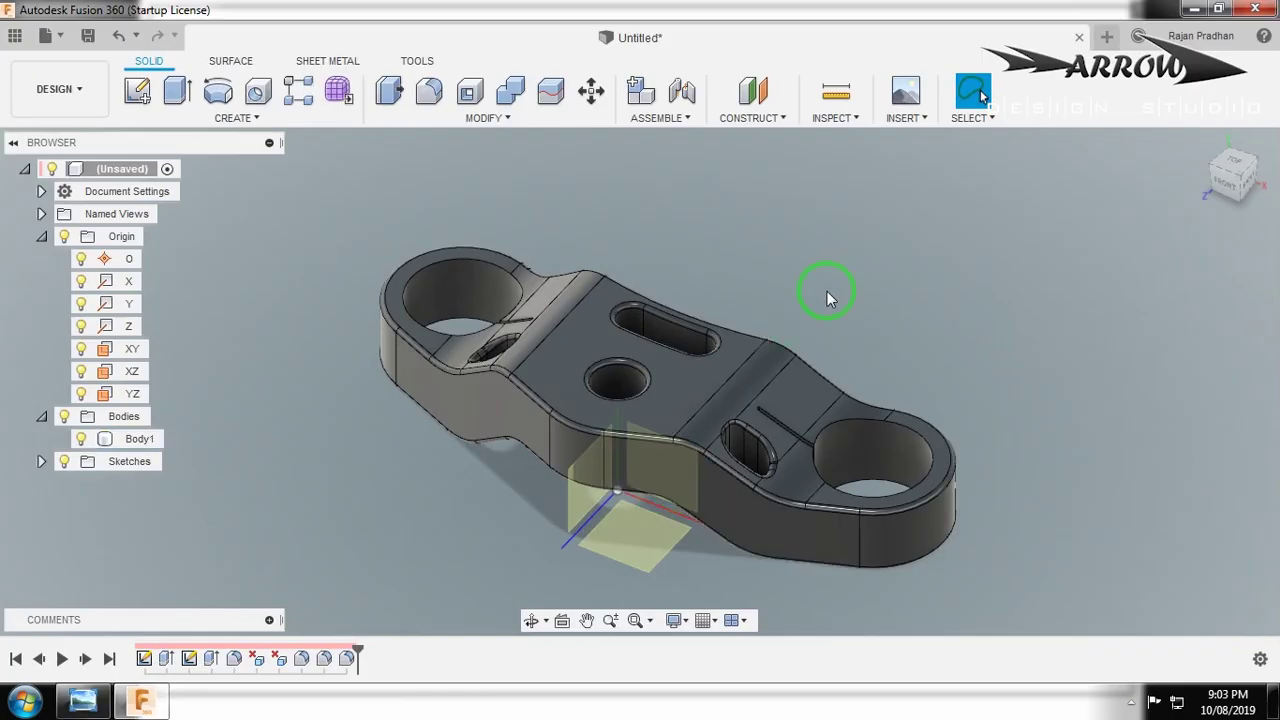
mouse_move(825, 291)
middle_mouse_down("shift")
mouse_move(700, 303)
mouse_move(534, 412)
middle_mouse_up("shift")
Start a sketch on the plate's top face with a circle centred on the middle hole.
left_click(552, 421)
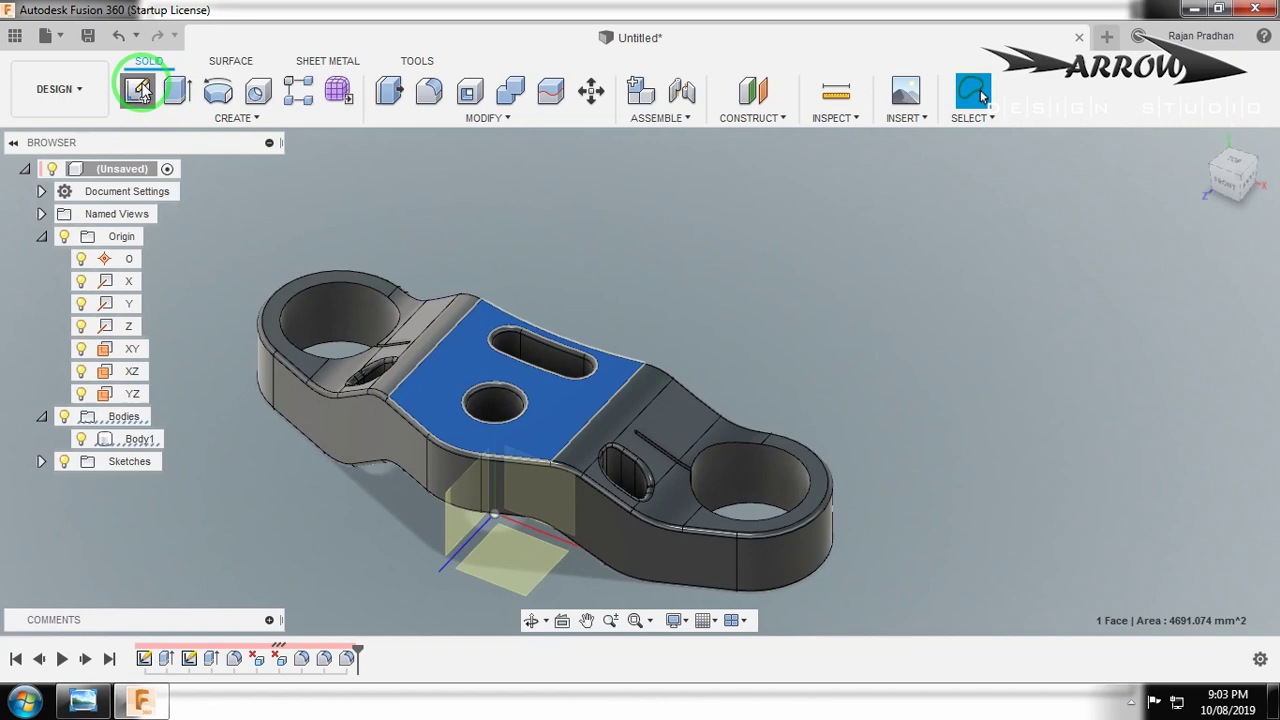
left_click(140, 90)
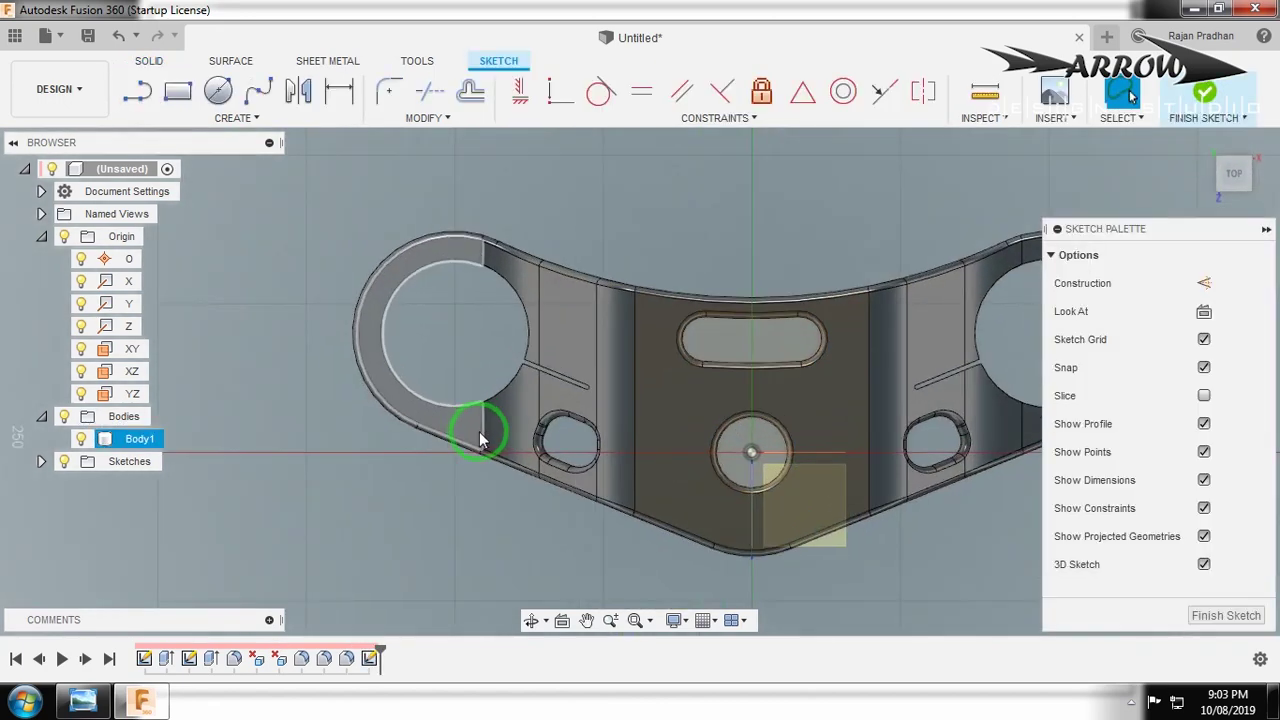
key("c")
left_click(751, 455)
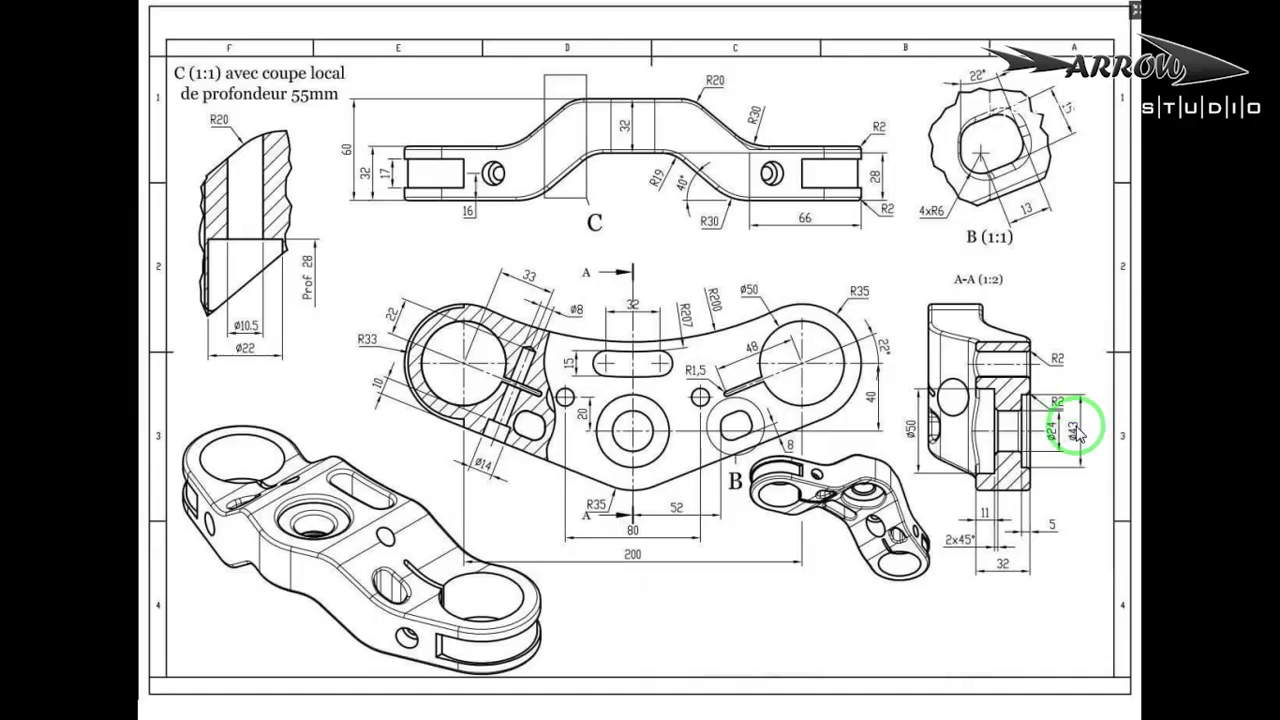
key("alt+Tab")
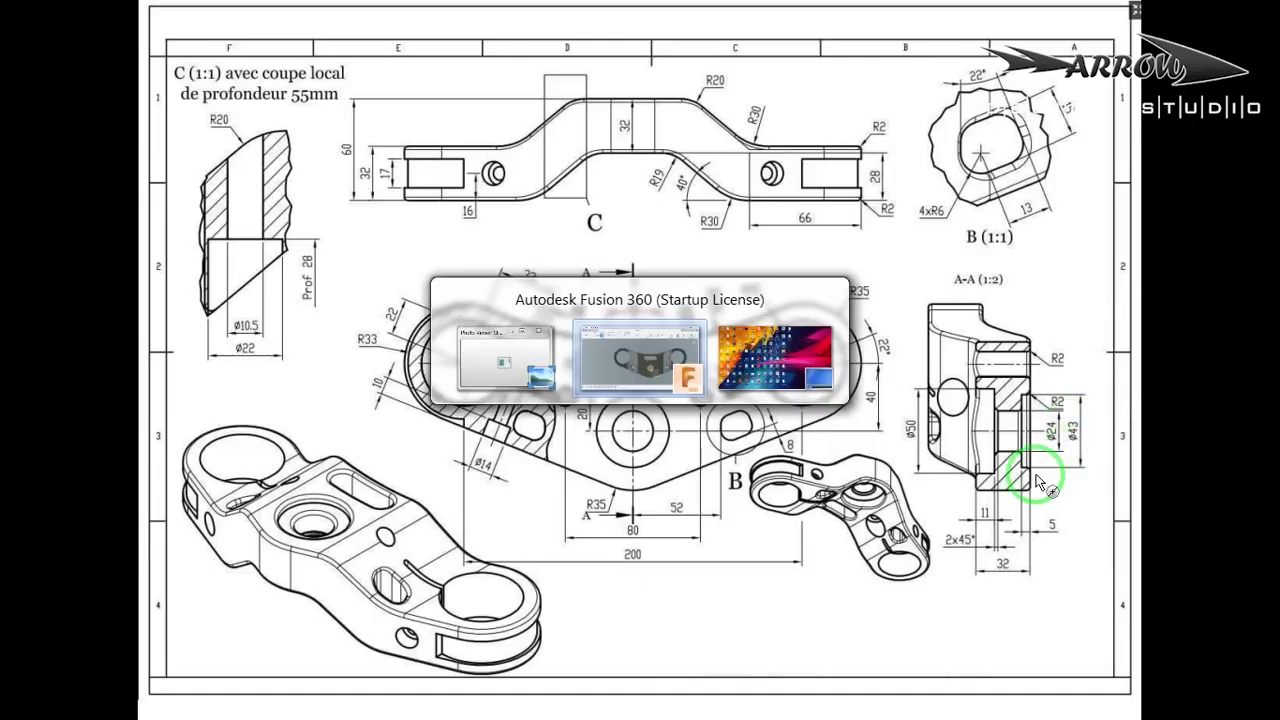
type("3")
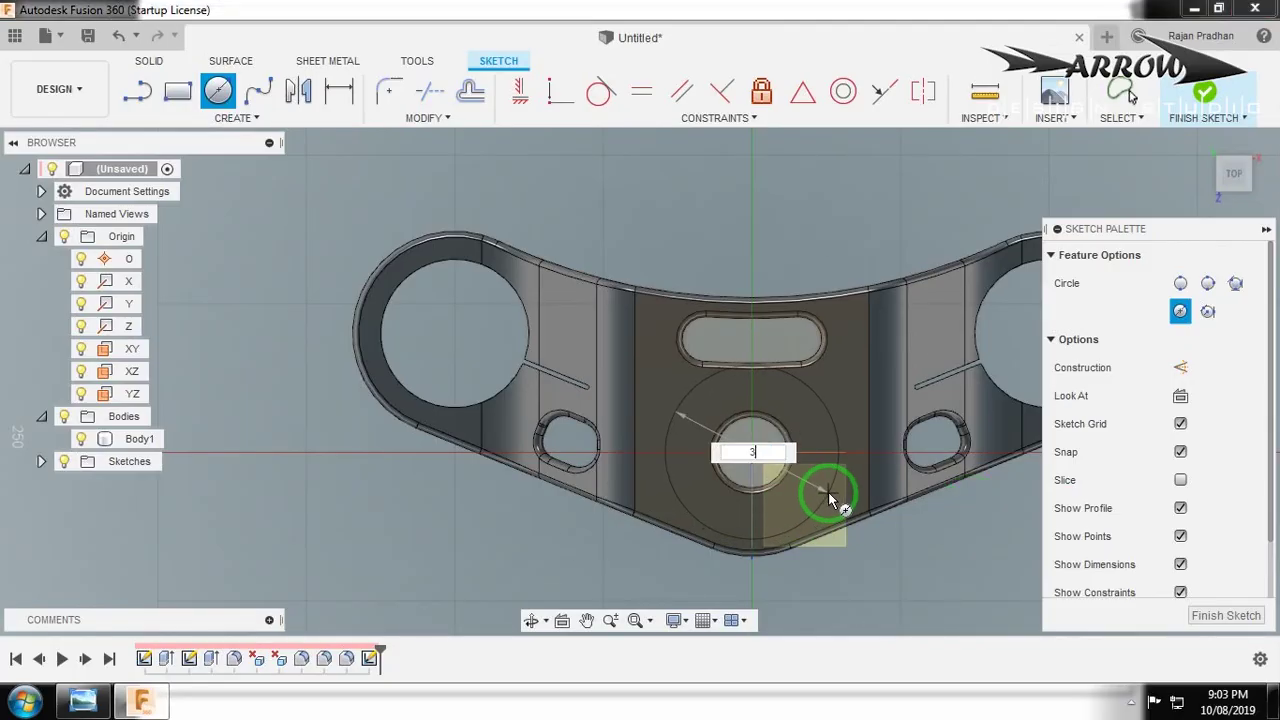
key("Return")
key("Escape")
Change the circle's diameter from 3 mm to 43 mm.
scroll(755, 430, "down", 2)
mouse_move(760, 482)
middle_mouse_down("shift")
mouse_move(723, 286)
mouse_move(690, 300)
middle_mouse_up("shift")
left_click(41, 463)
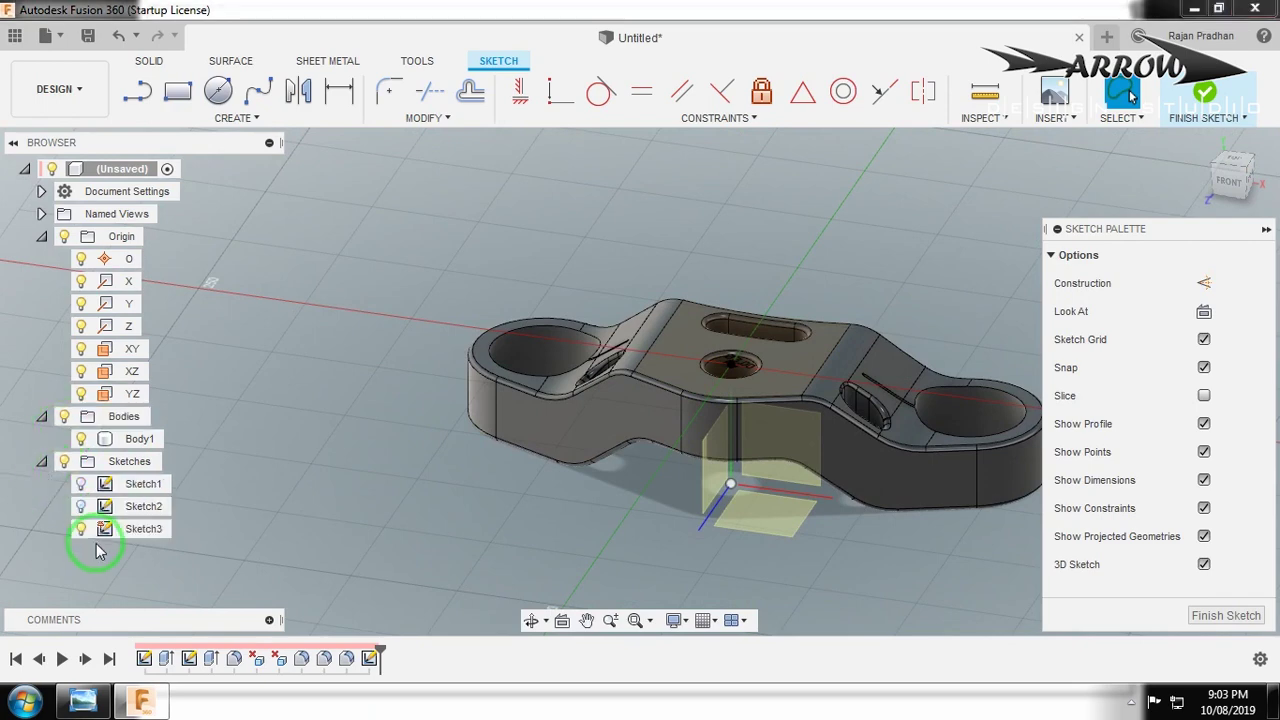
scroll(712, 403, "up", 5)
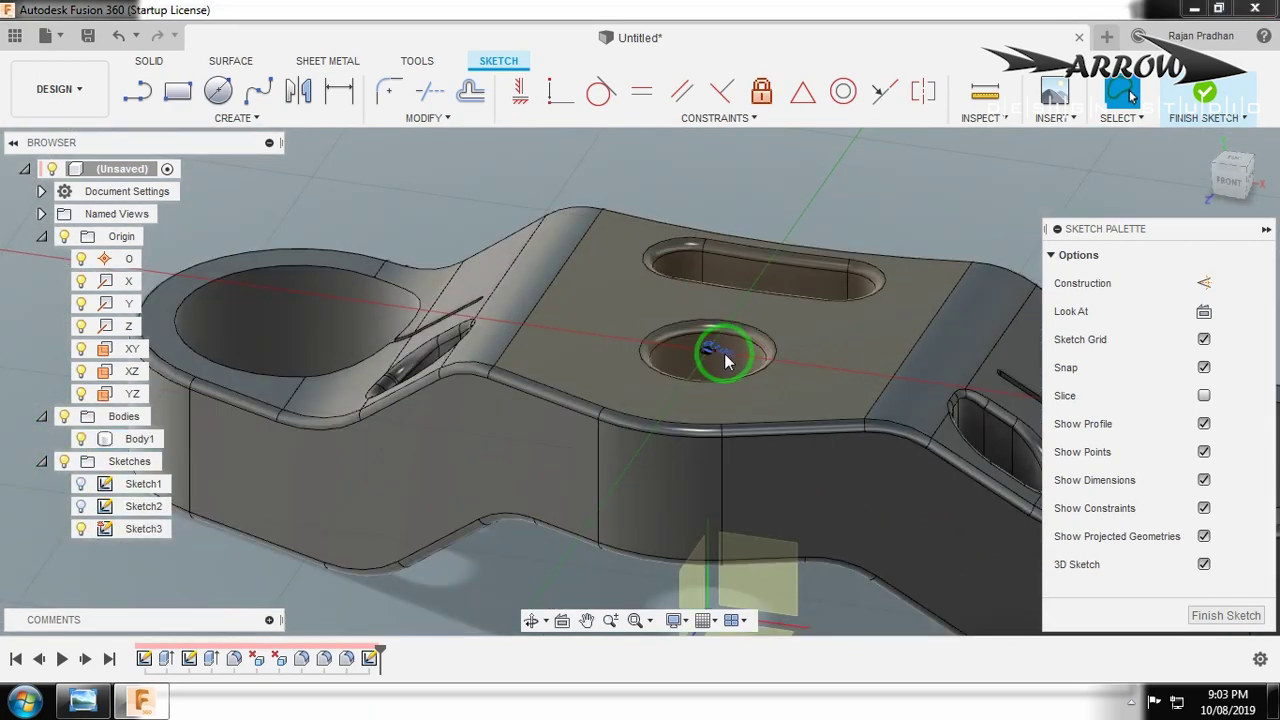
double_click(722, 351)
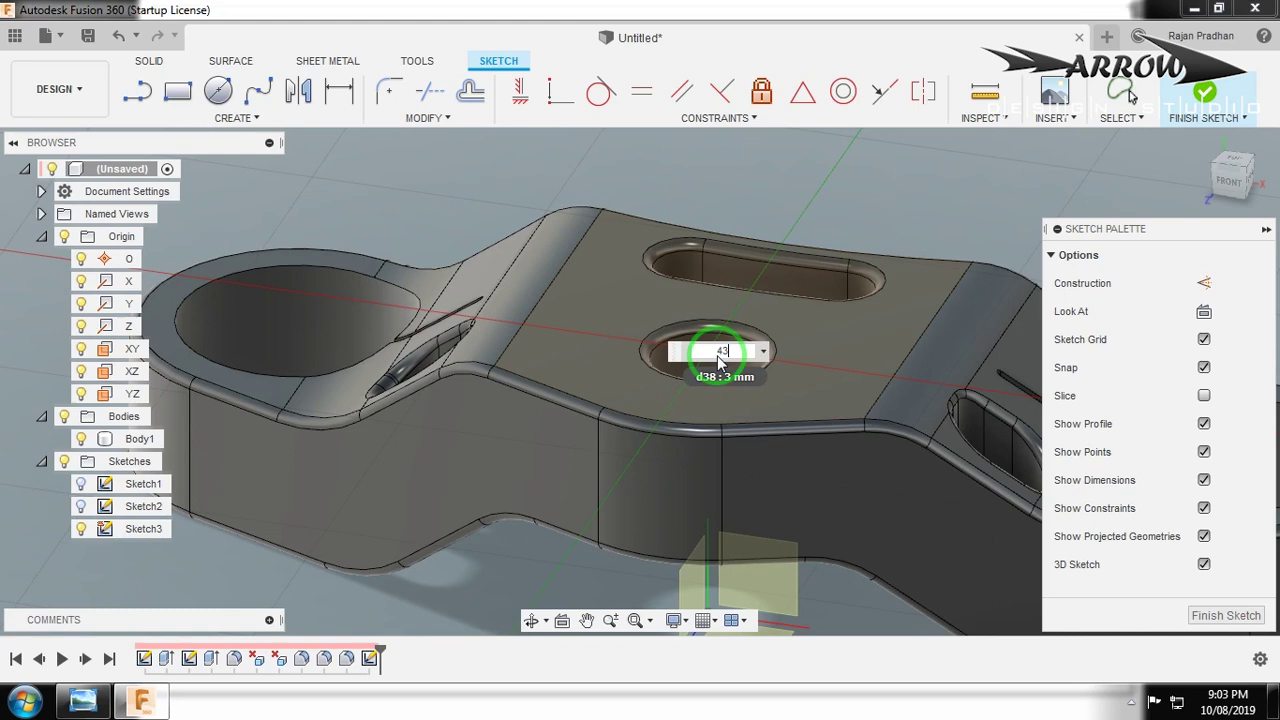
type("43")
key("Return")
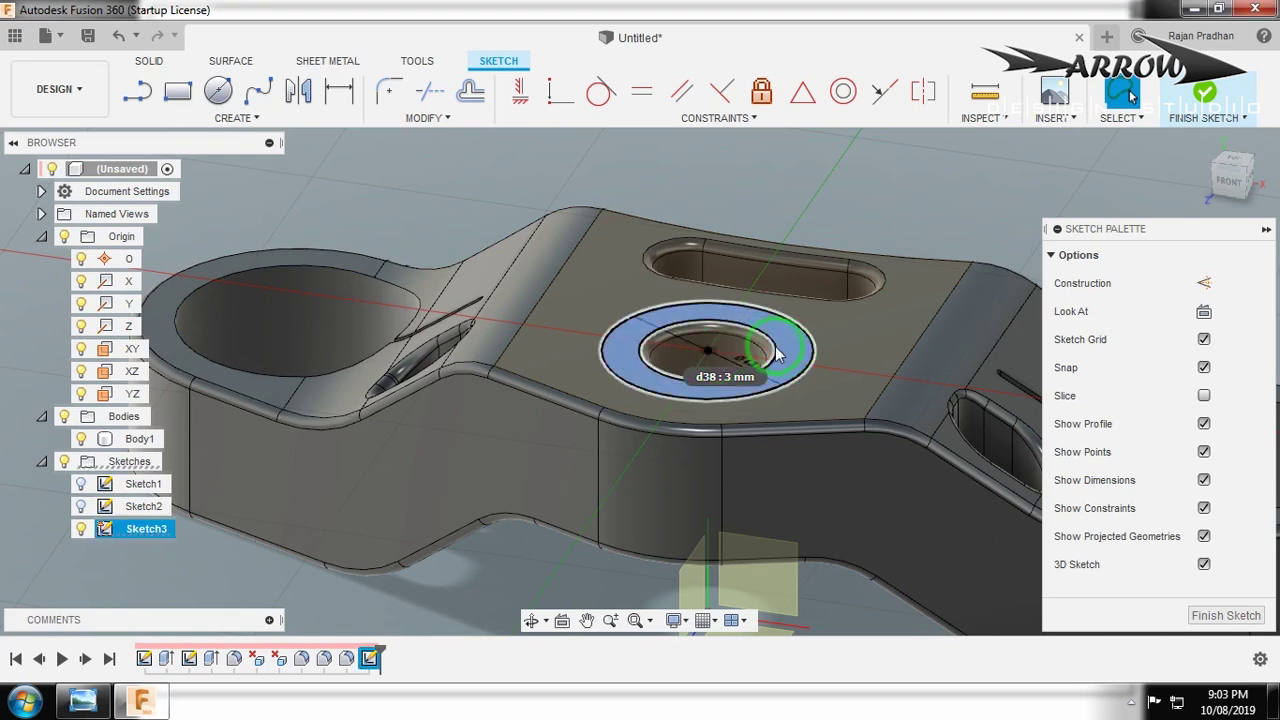
Select the ring profile around the centre hole and start an extrusion.
left_click(786, 356)
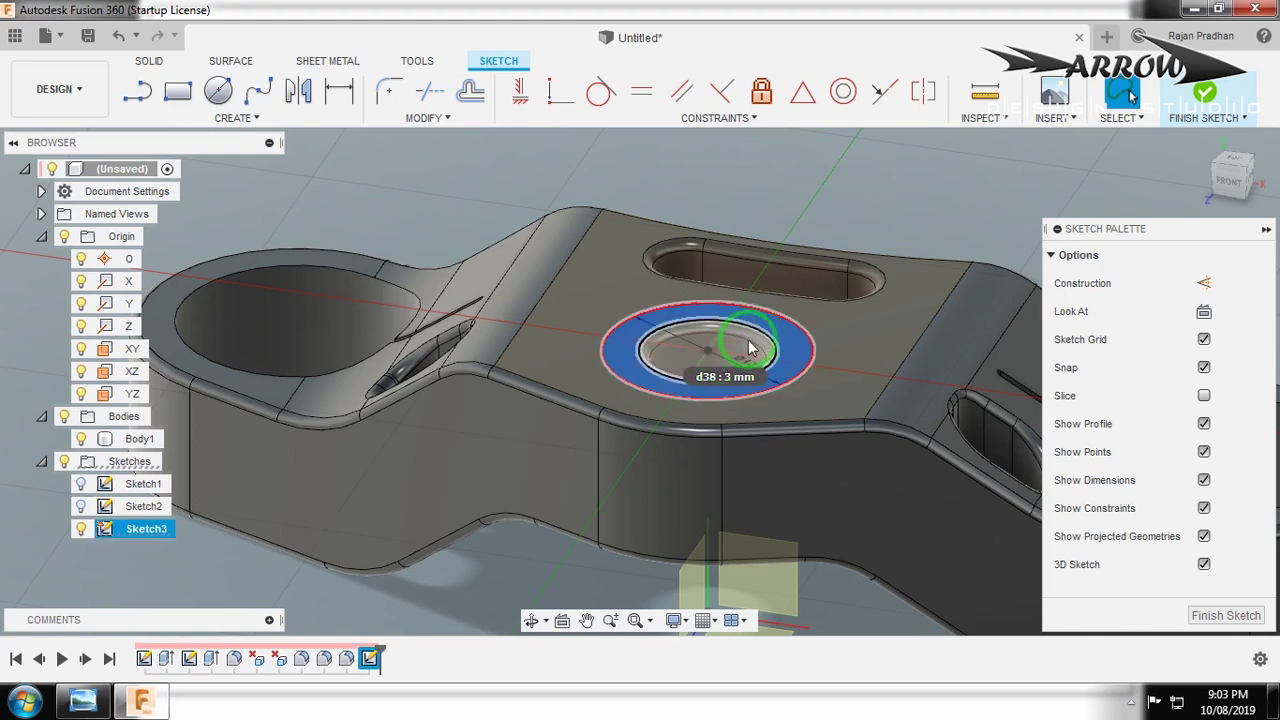
key("Escape")
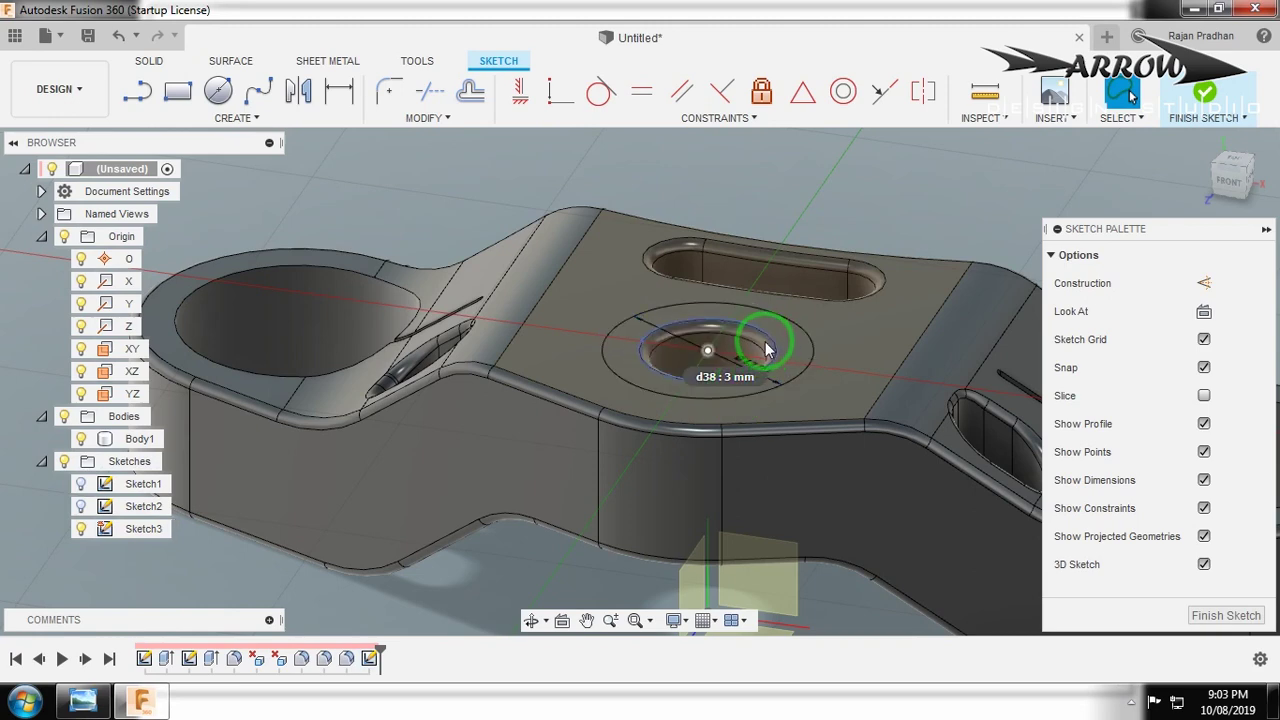
left_click(754, 338)
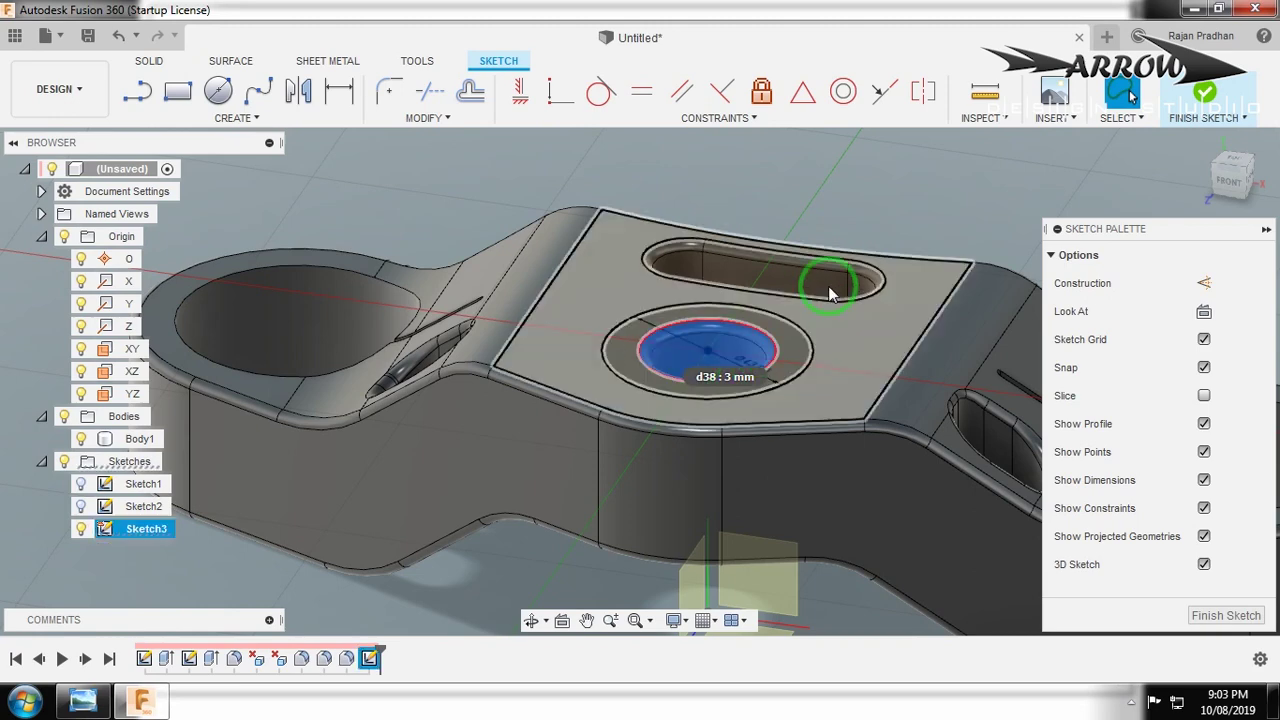
left_click(803, 363)
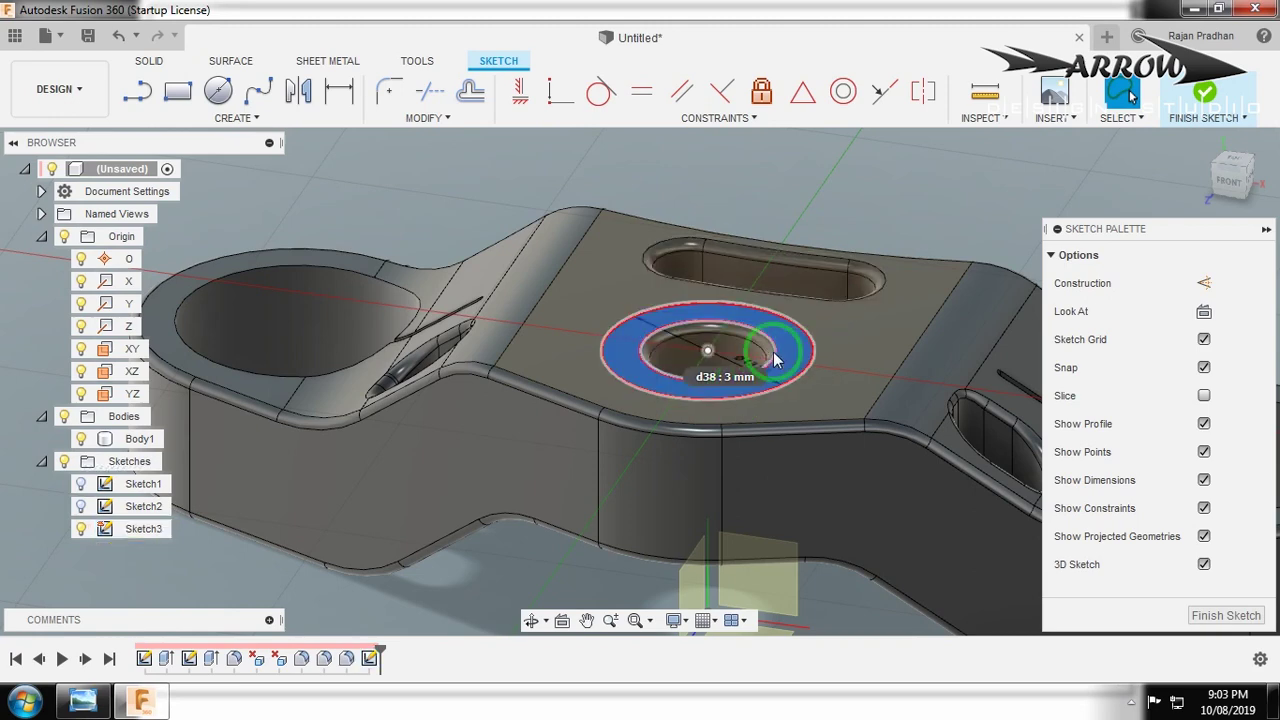
key("e")
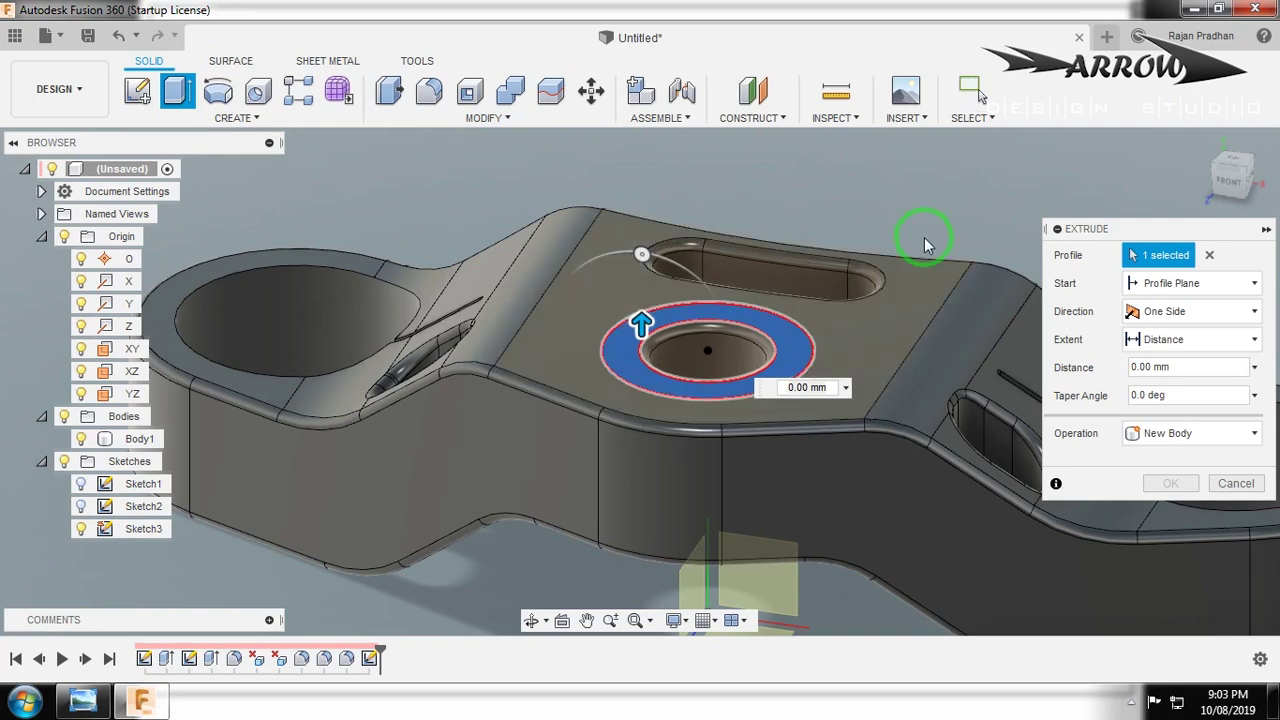
Extrude the ring to -11 mm as a cut.
left_click(1160, 367)
type("-")
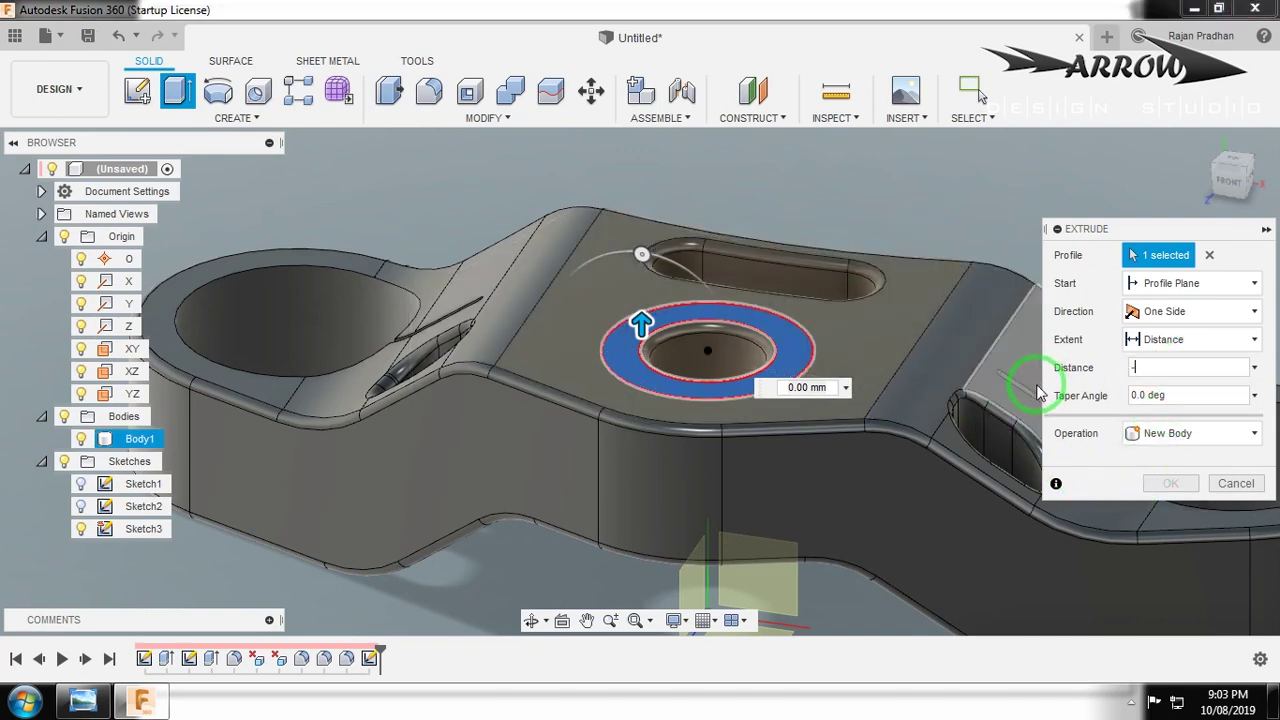
type("11")
key("Return")
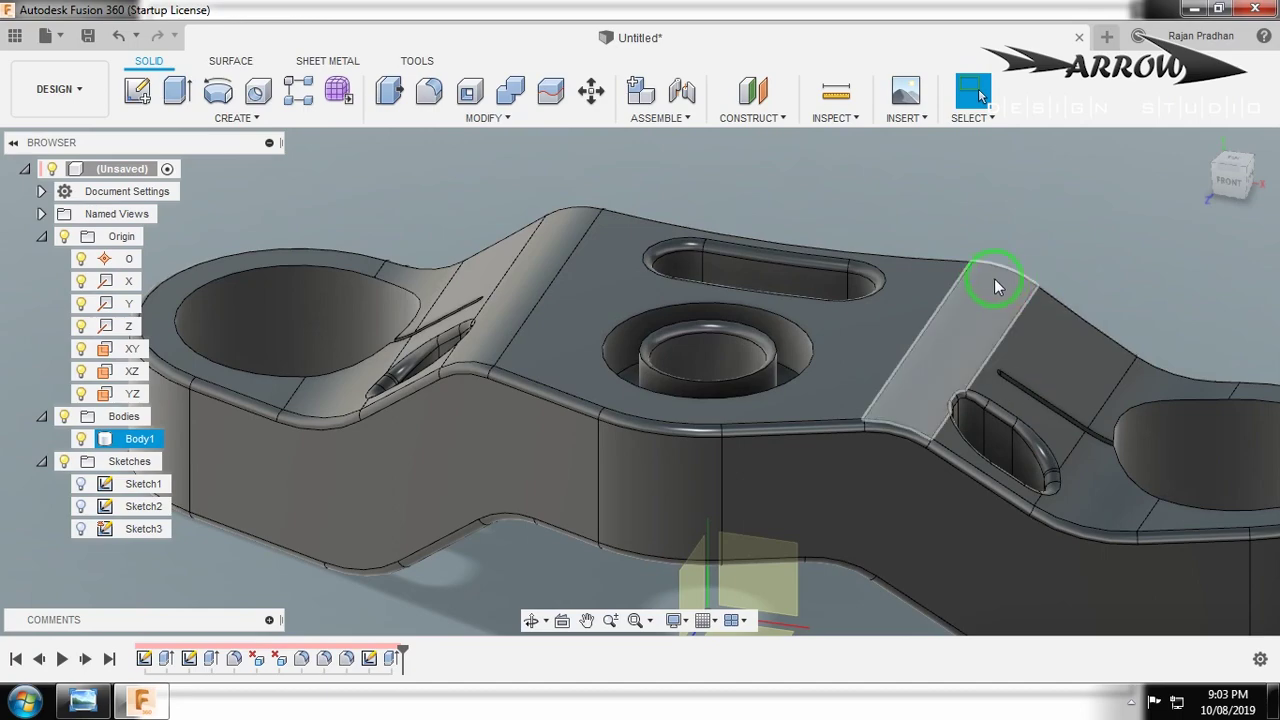
left_click(988, 288)
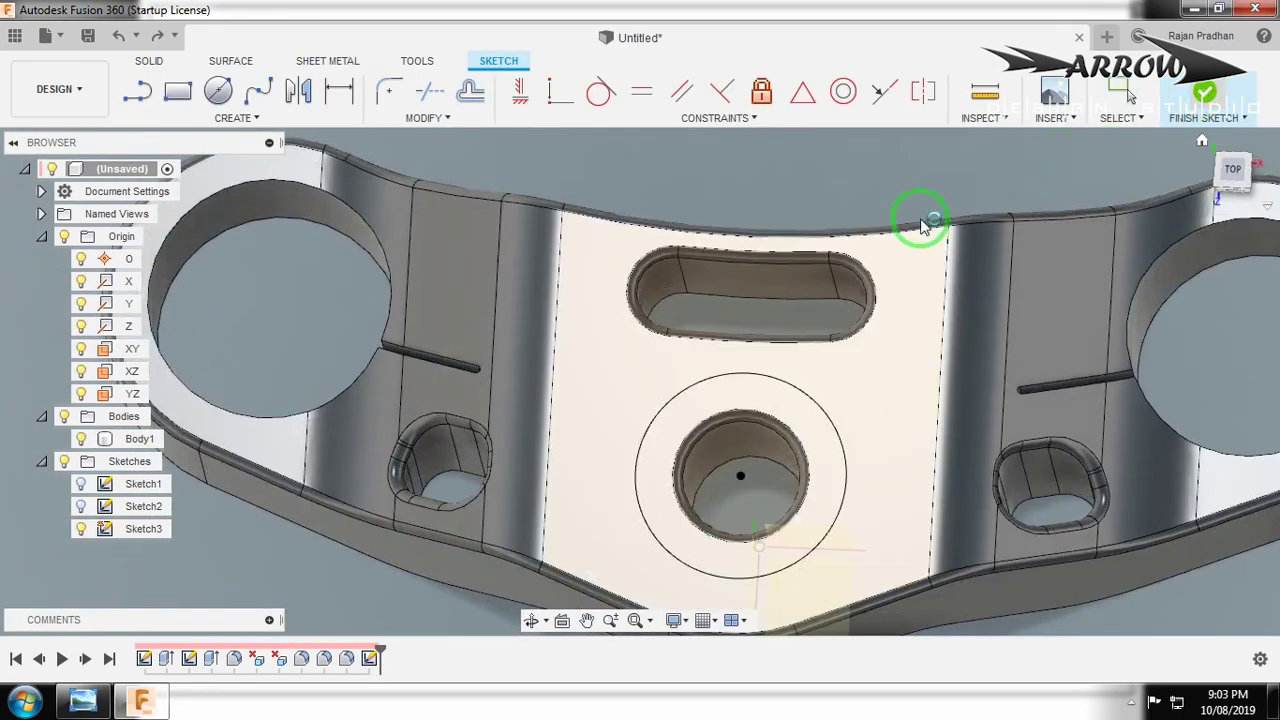
middle_click_drag(922, 222, 514, 426, "shift")
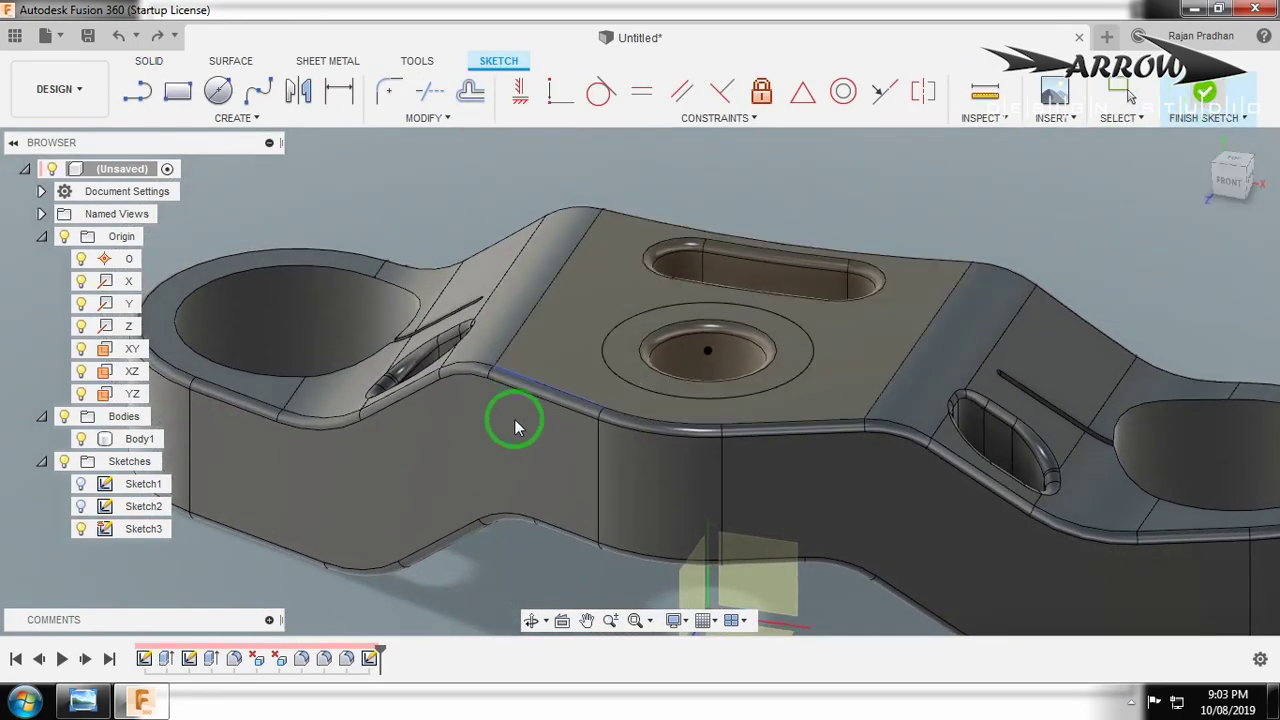
Edit the 2 mm fillet from the timeline so it skips the centre hole, leaving 68 edges.
left_click(346, 658)
right_click(346, 658)
left_click(400, 500)
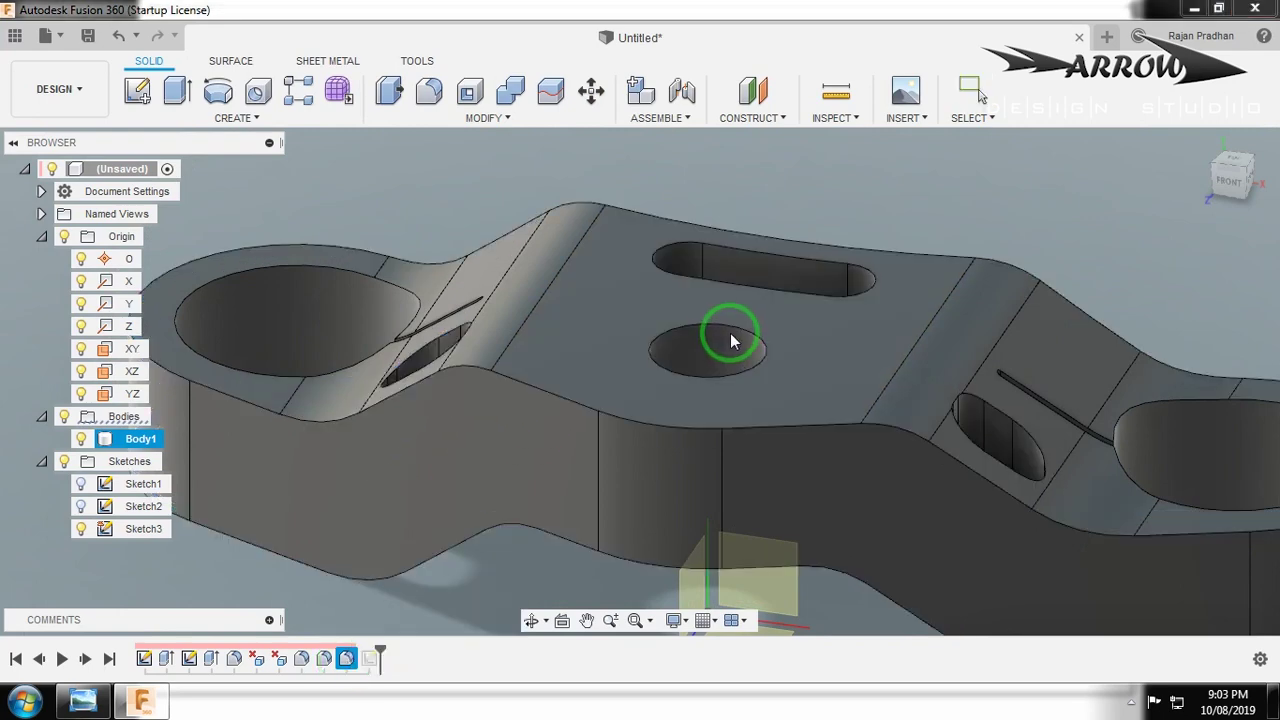
left_click(751, 414)
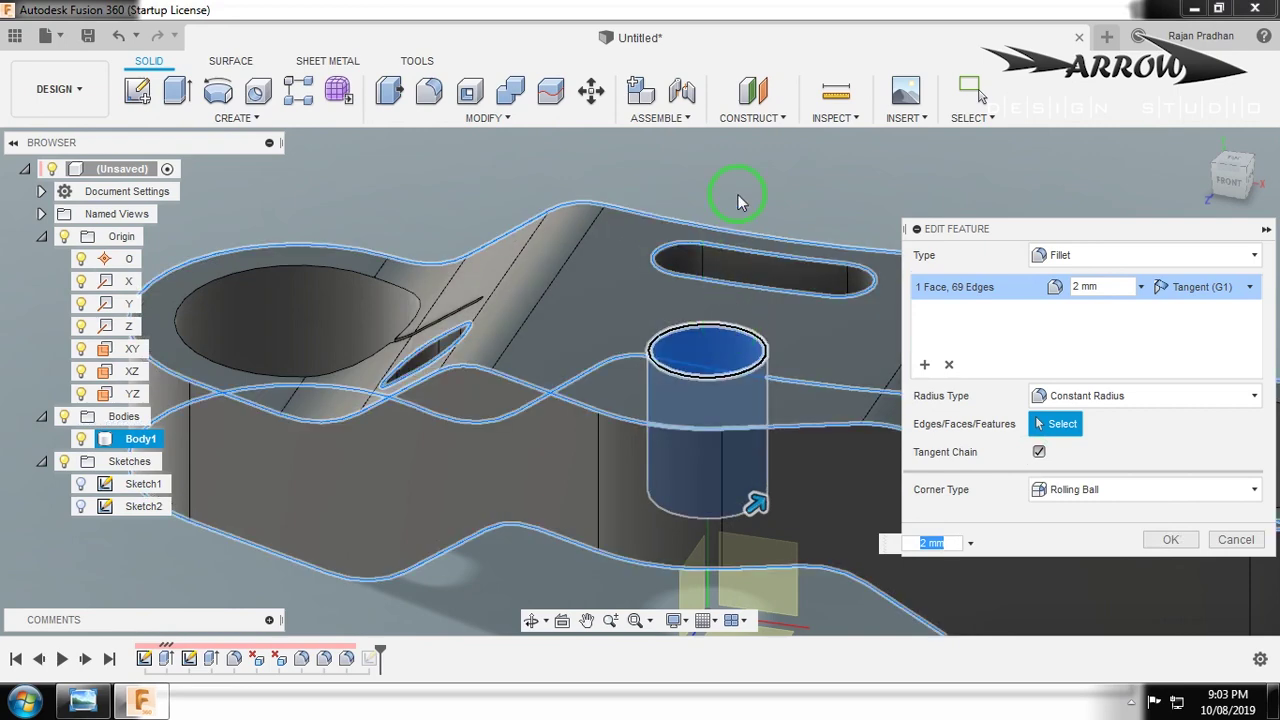
left_click(1170, 539)
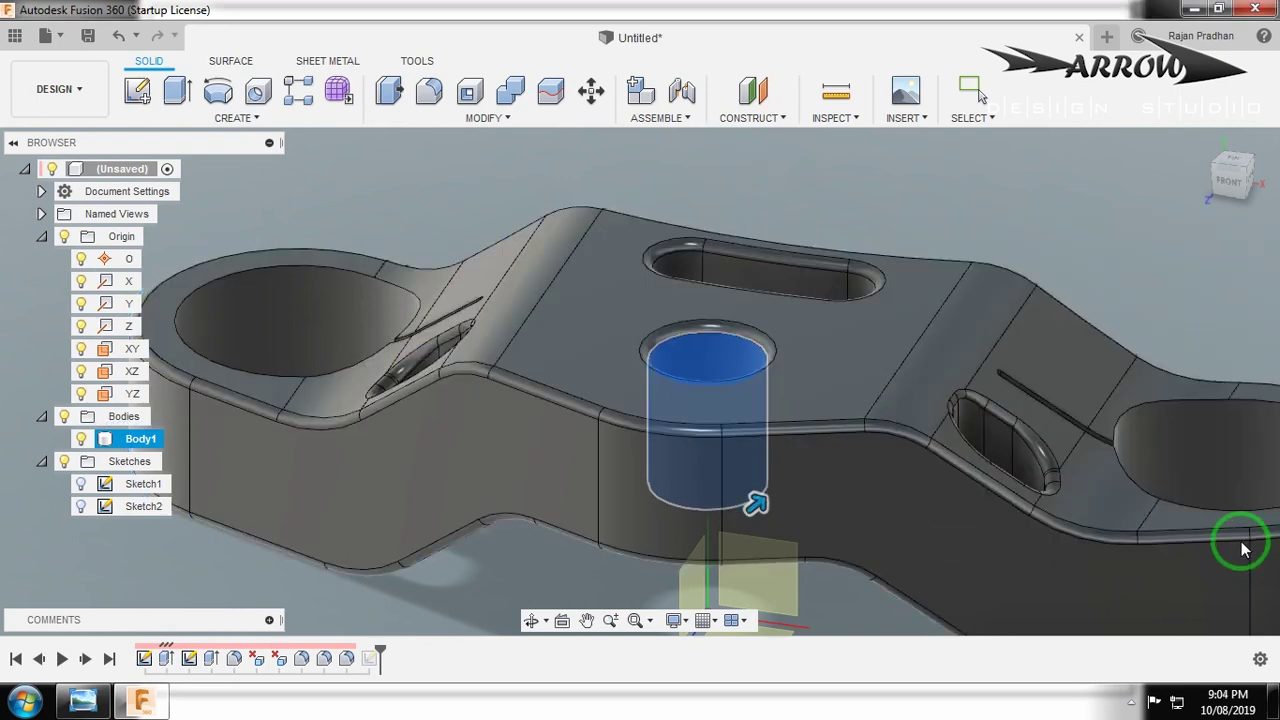
left_click(412, 660)
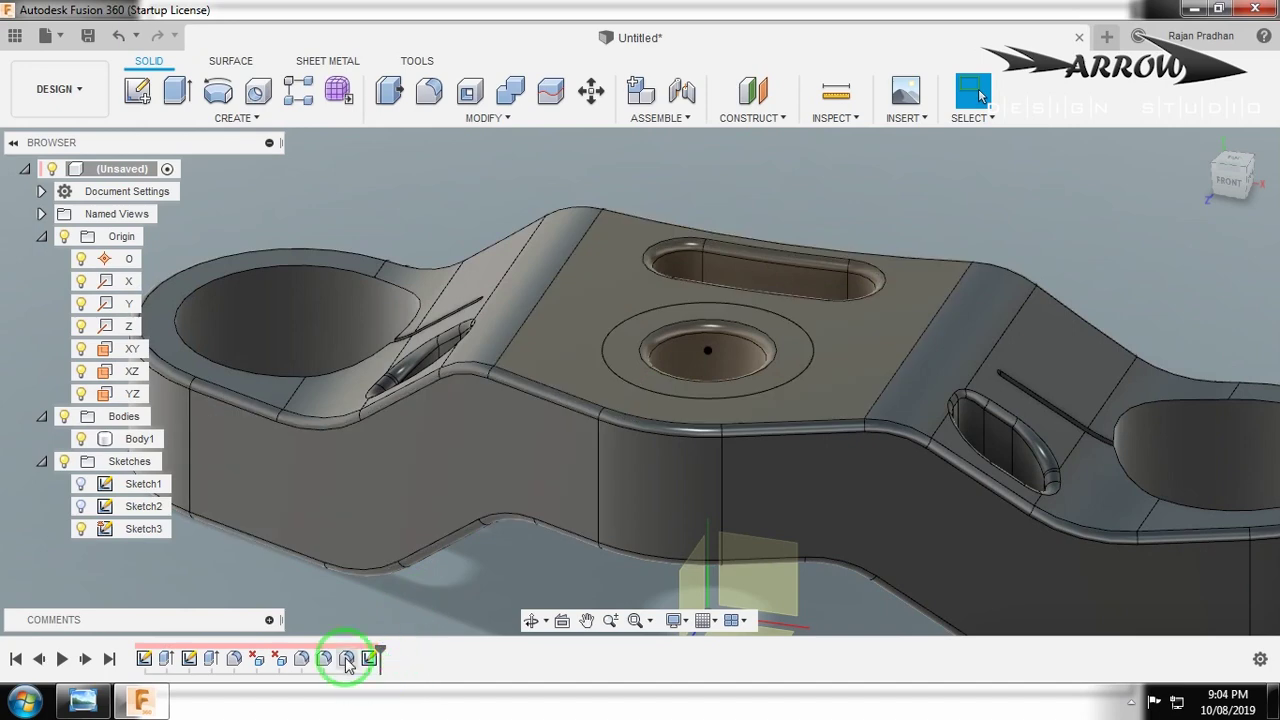
right_click(347, 660)
left_click(350, 490)
left_click(543, 426)
left_click(718, 368)
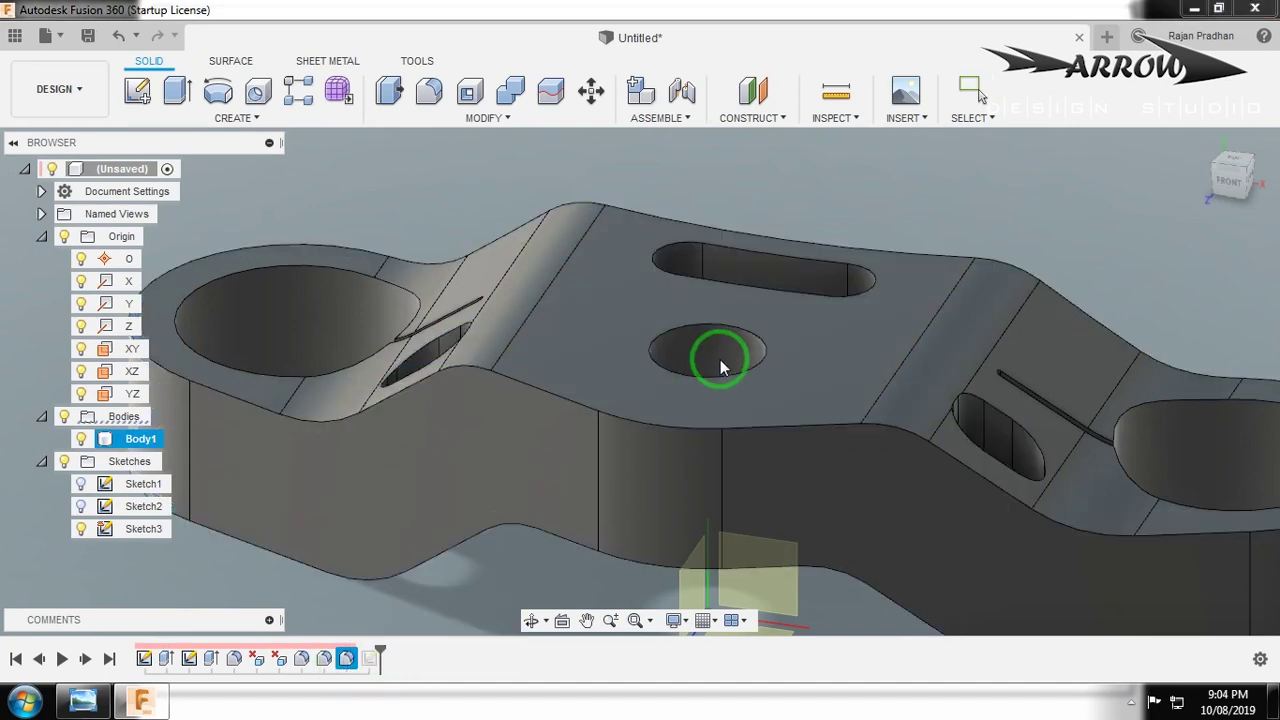
double_click(733, 336)
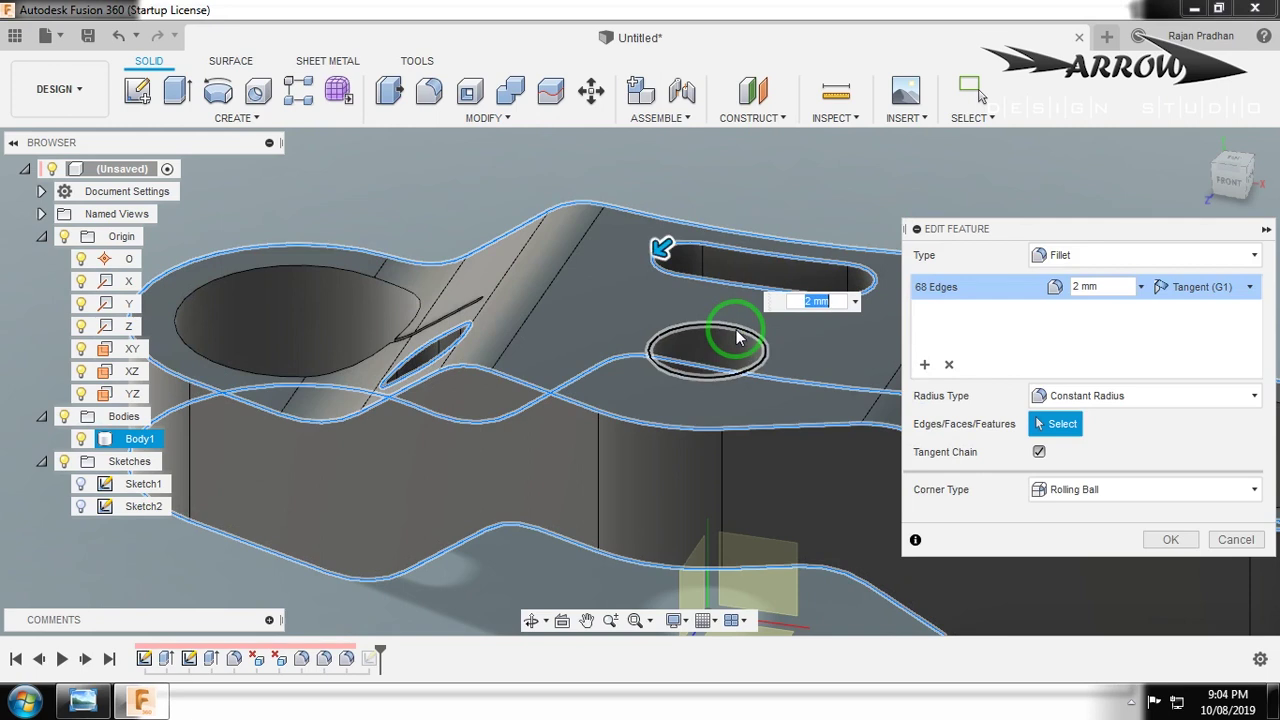
left_click(1168, 540)
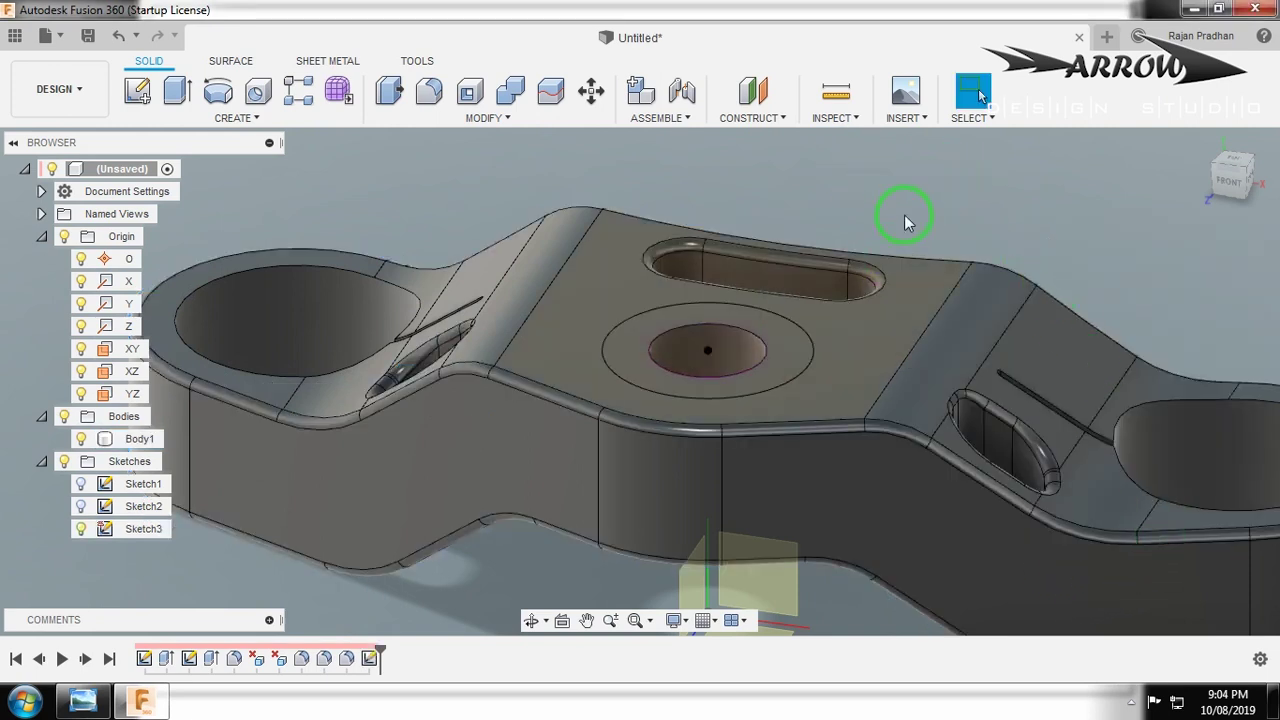
Cut the ring profile -1 mm into the body as the counterbore recess.
left_click(770, 366)
key("e")
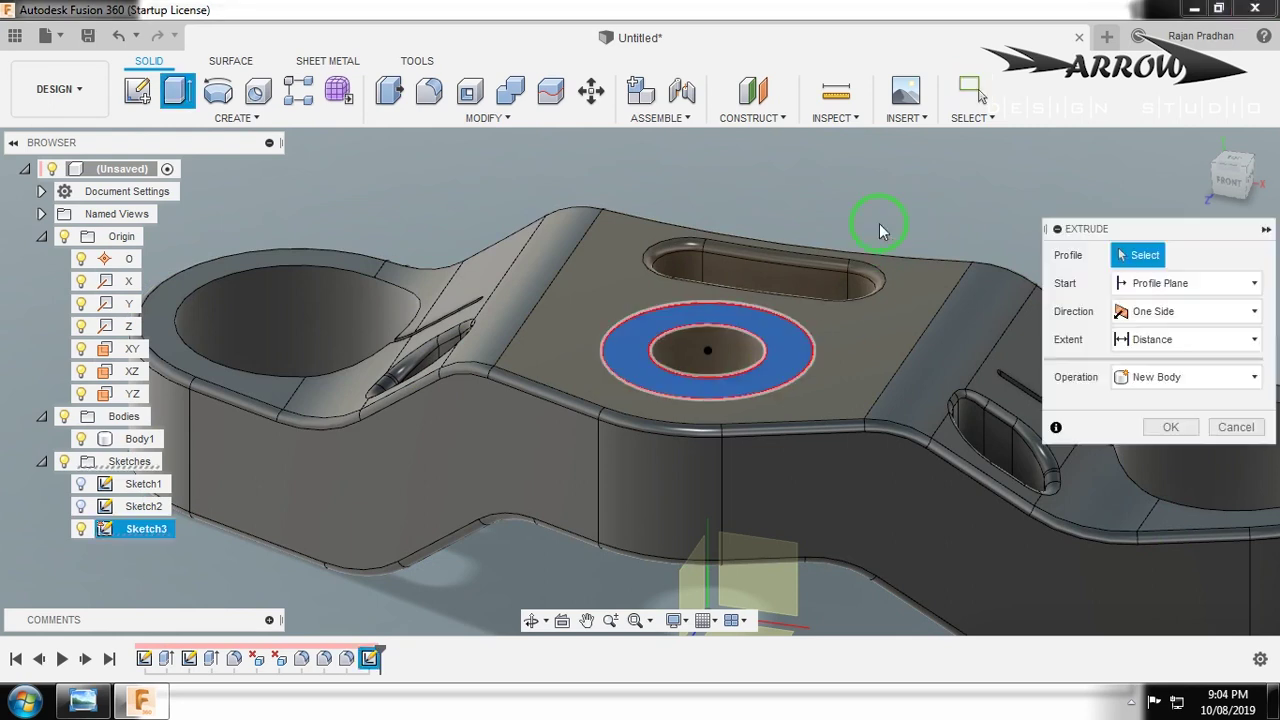
type("-11")
key("Return")
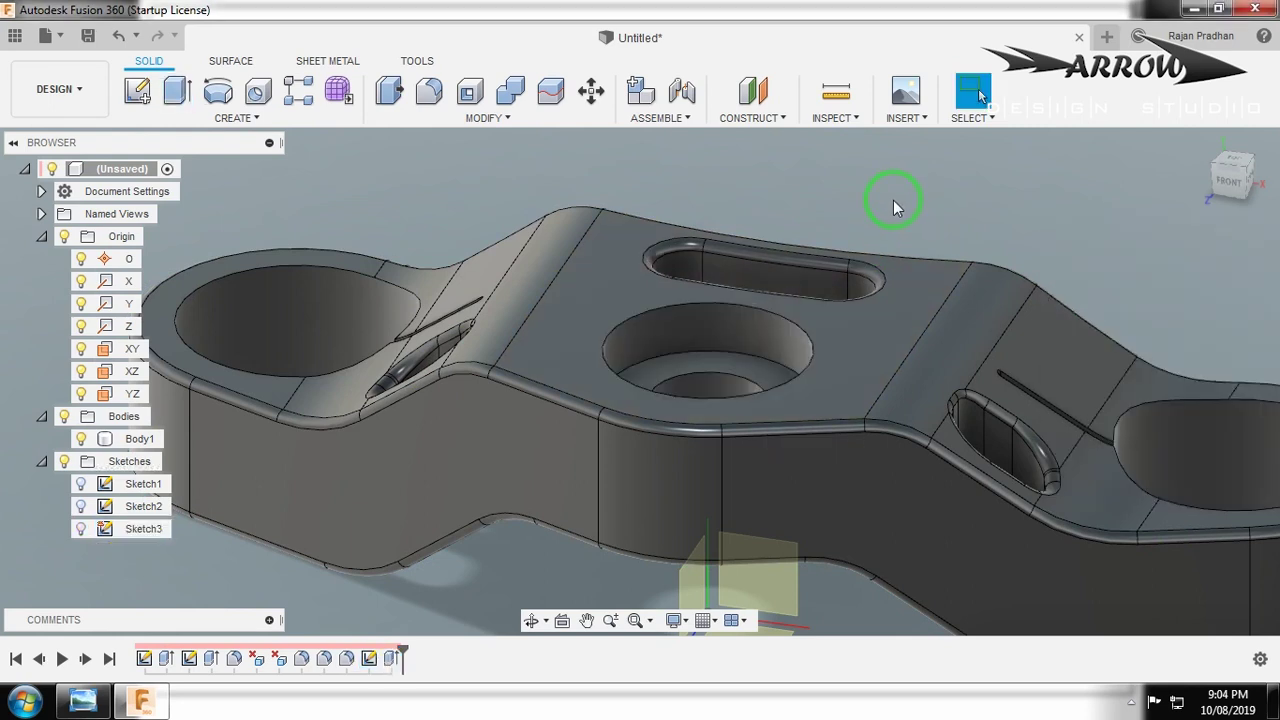
left_click(718, 310)
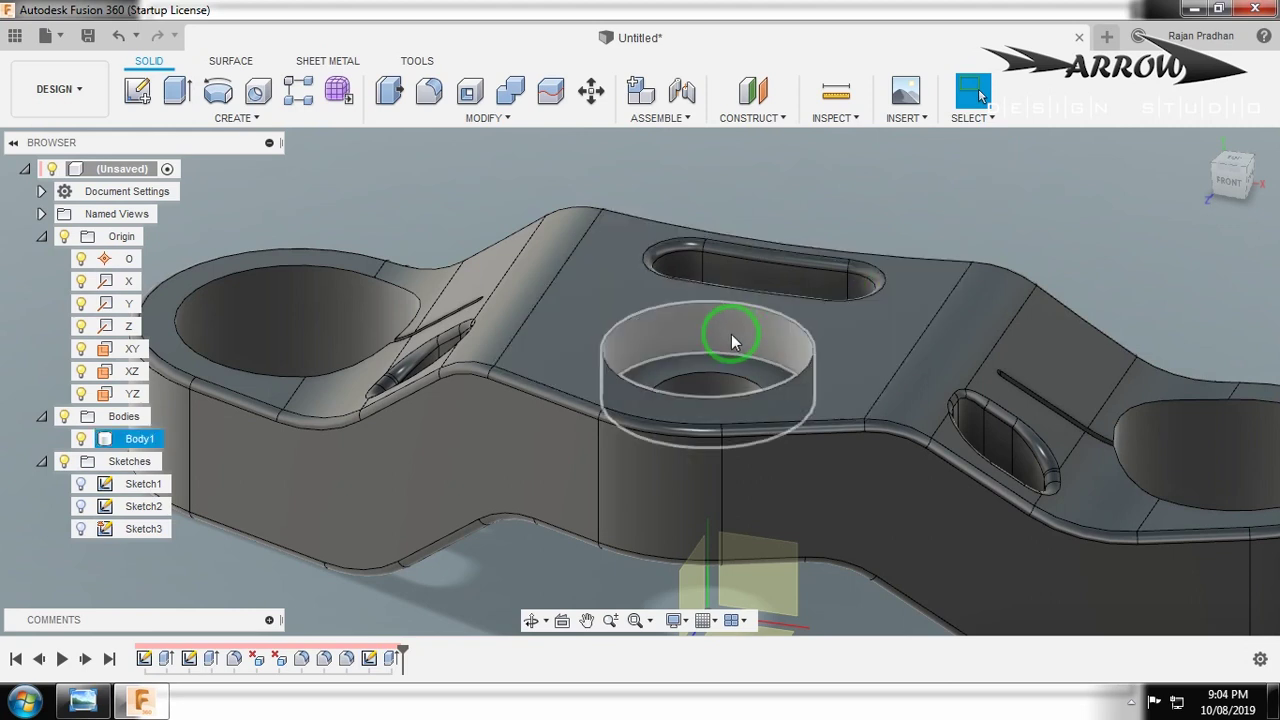
key("f")
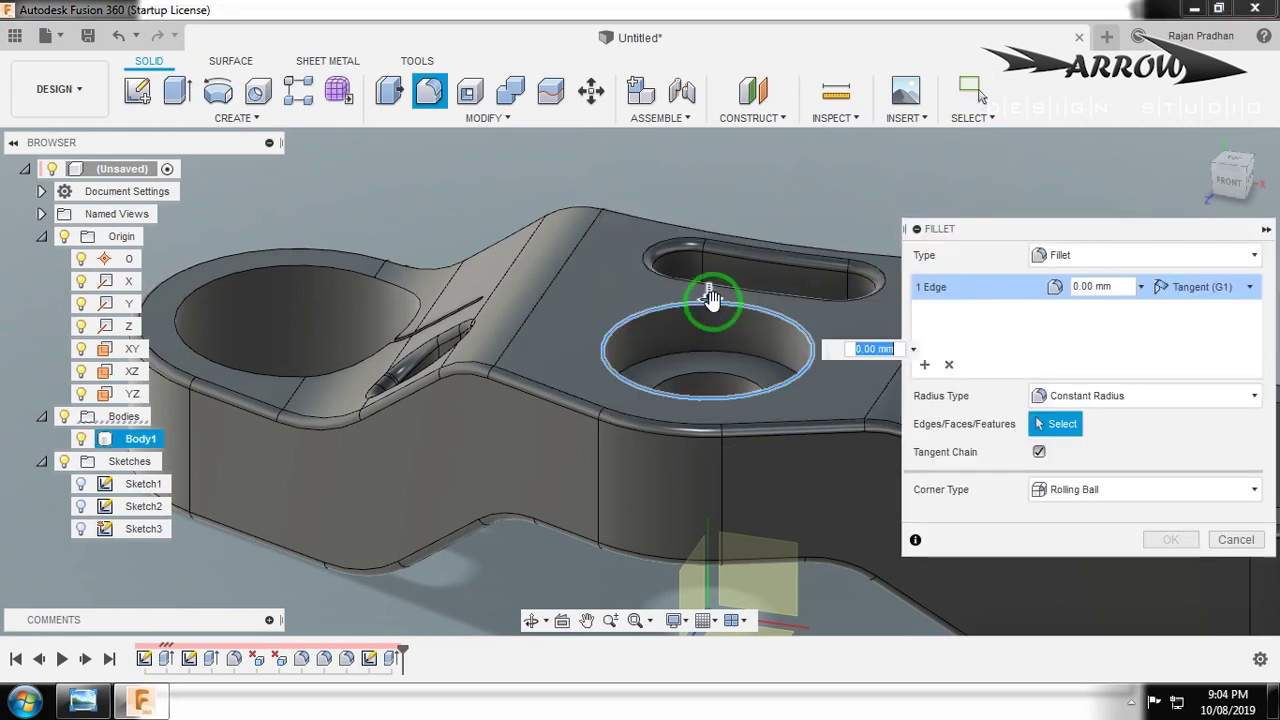
Confirm the counterbore rim fillet, then reopen the counterbore cut and adjust its depth.
key("Return")
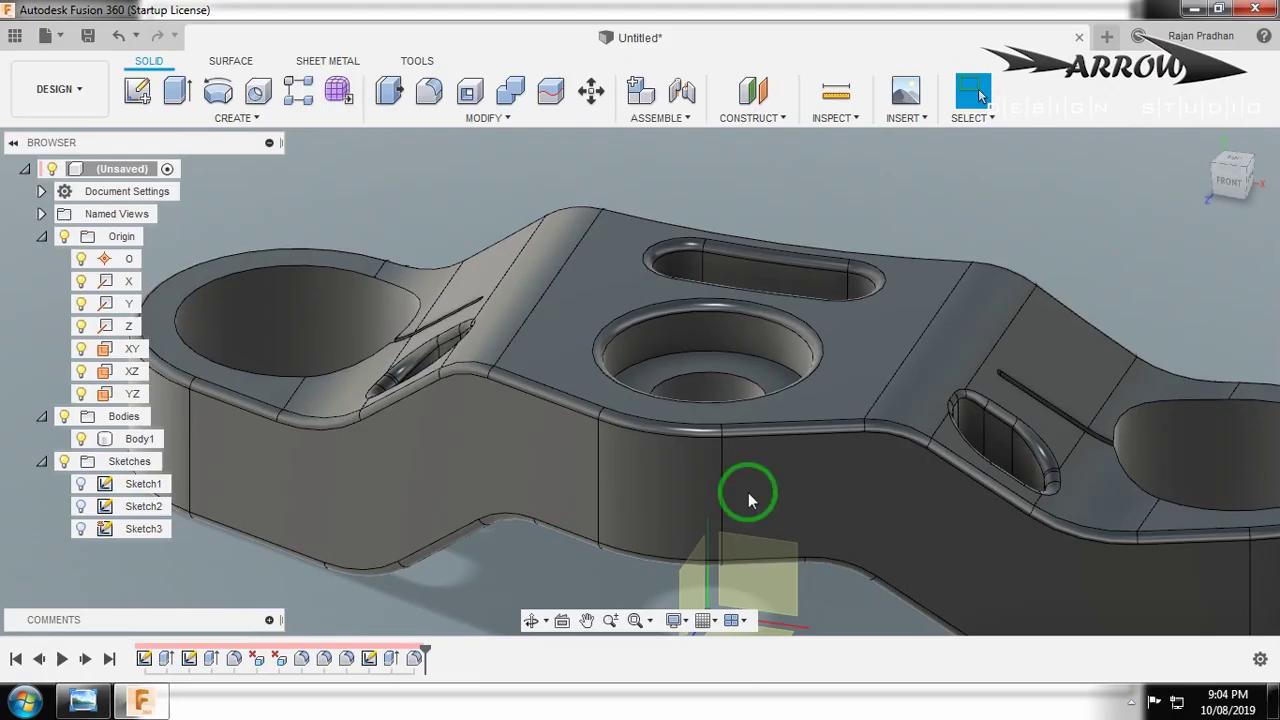
right_click(403, 665)
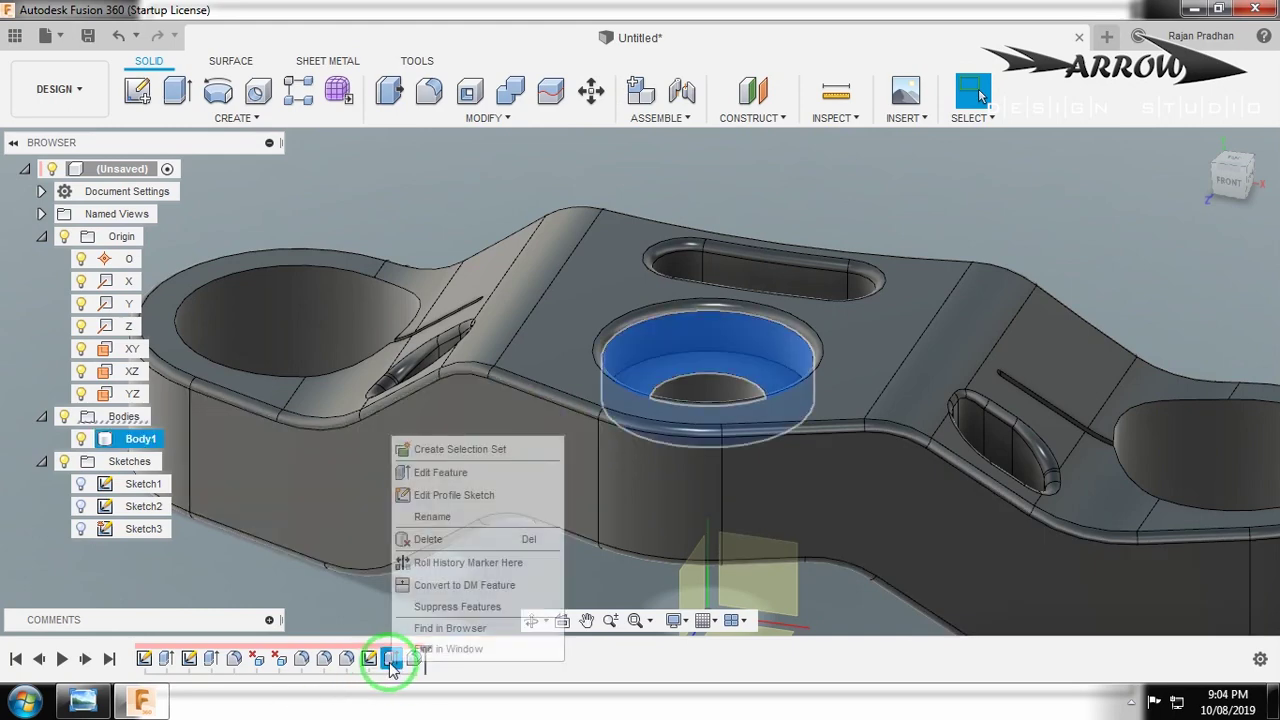
left_click(471, 464)
left_click_drag(651, 400, 653, 414)
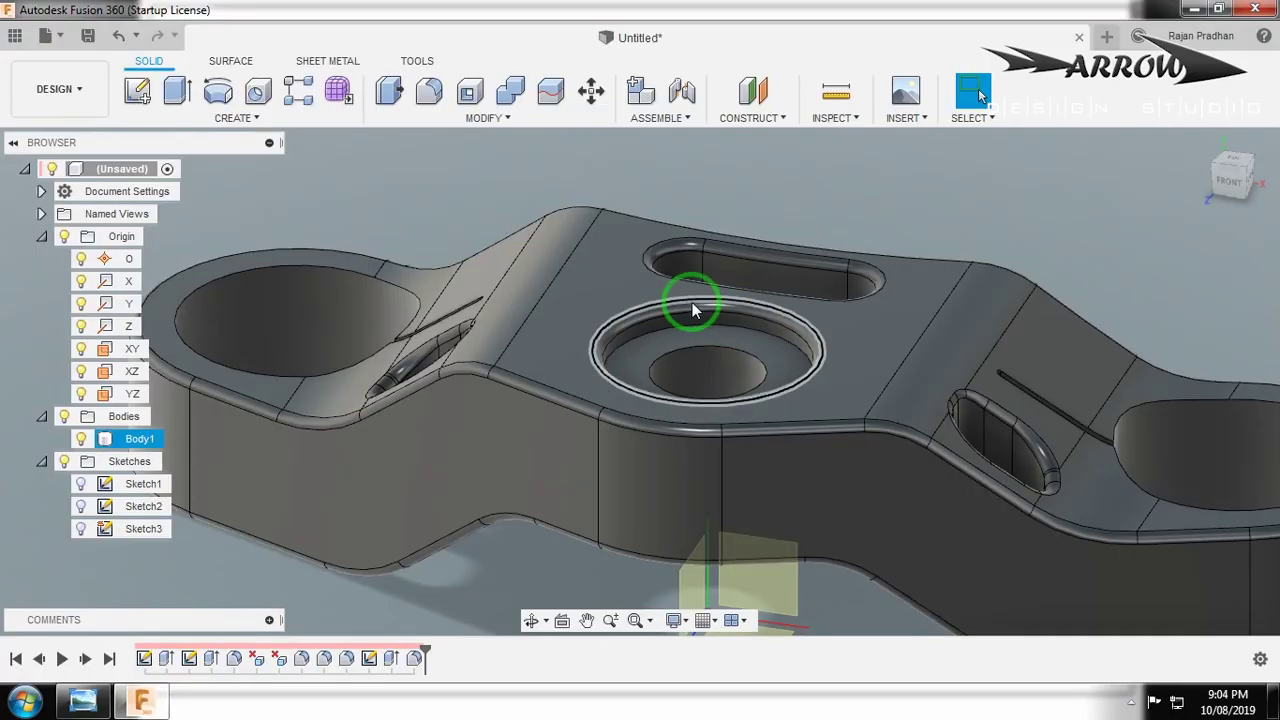
Try a 2 mm chamfer on the hole's inner and lower edges, then cancel it.
left_click(468, 115)
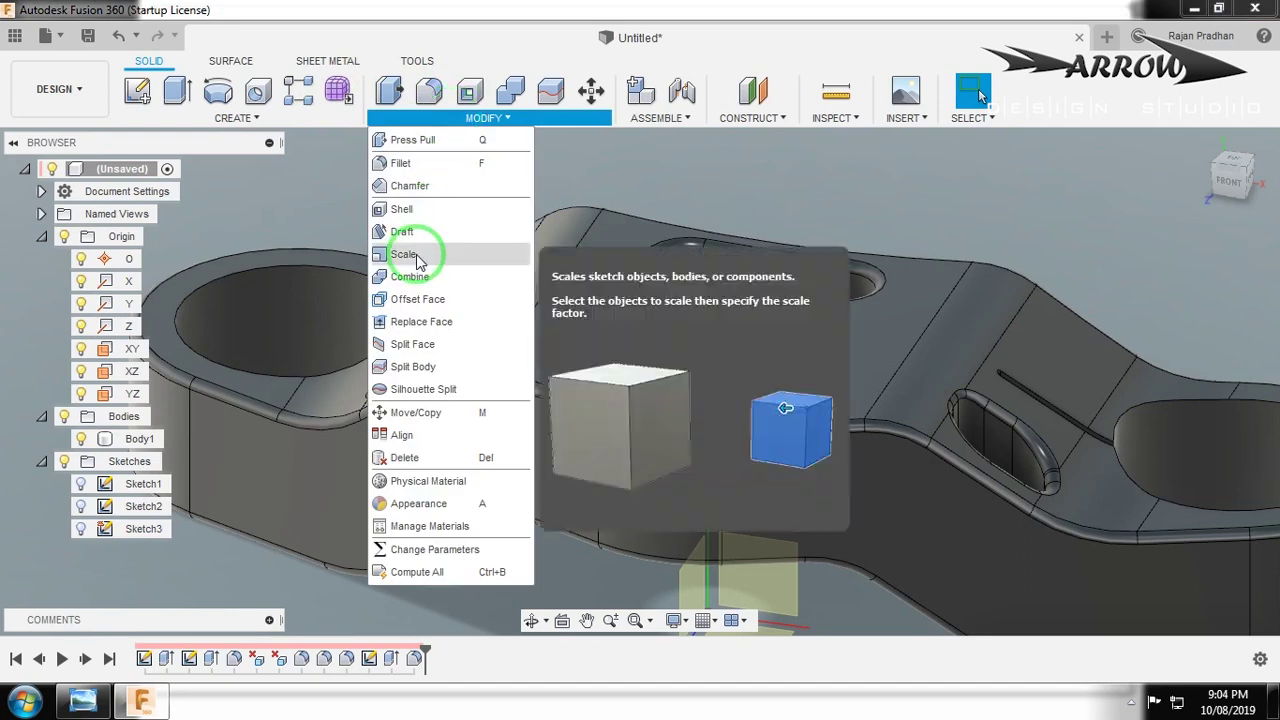
left_click(420, 185)
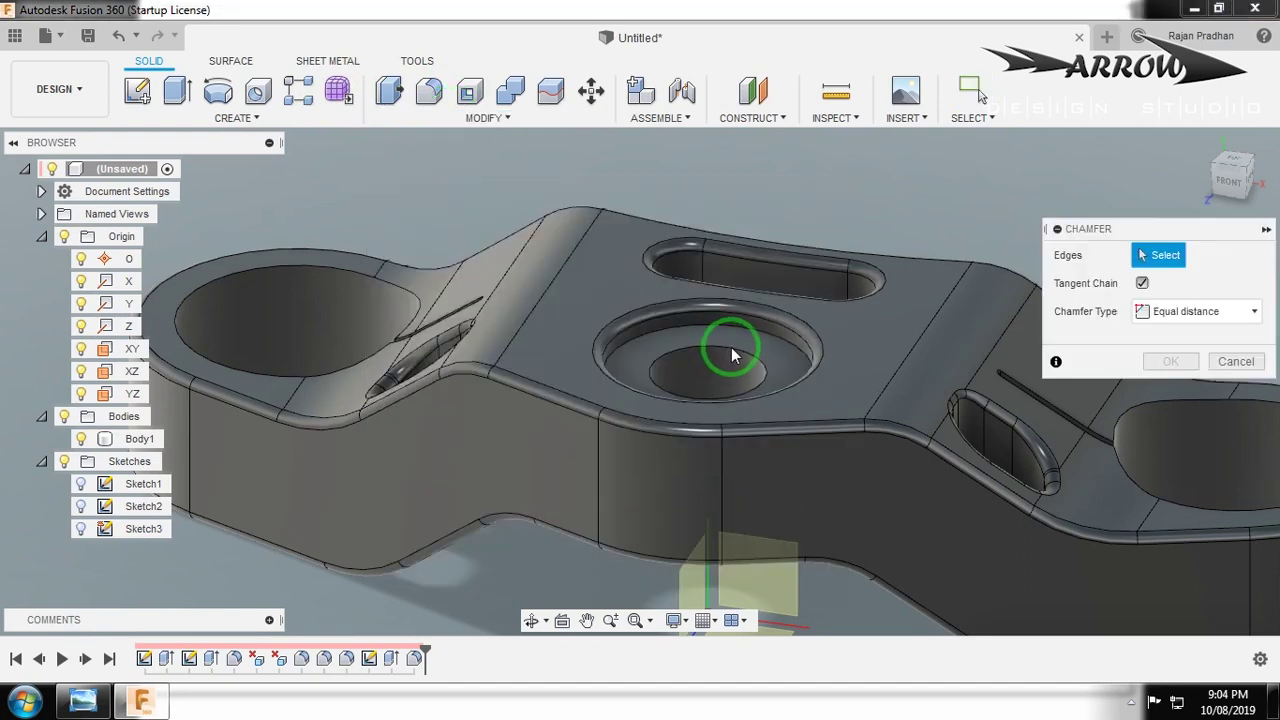
left_click(691, 342)
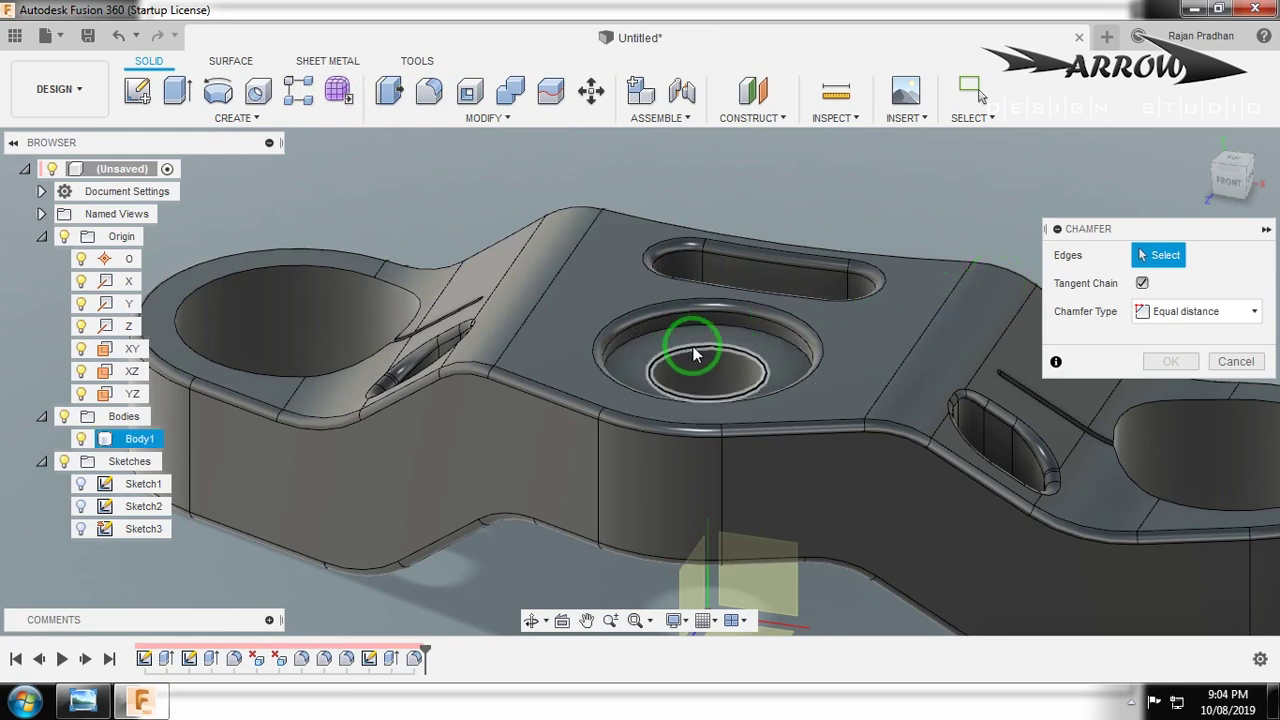
type("2")
middle_click_drag(543, 431, 707, 549, "shift")
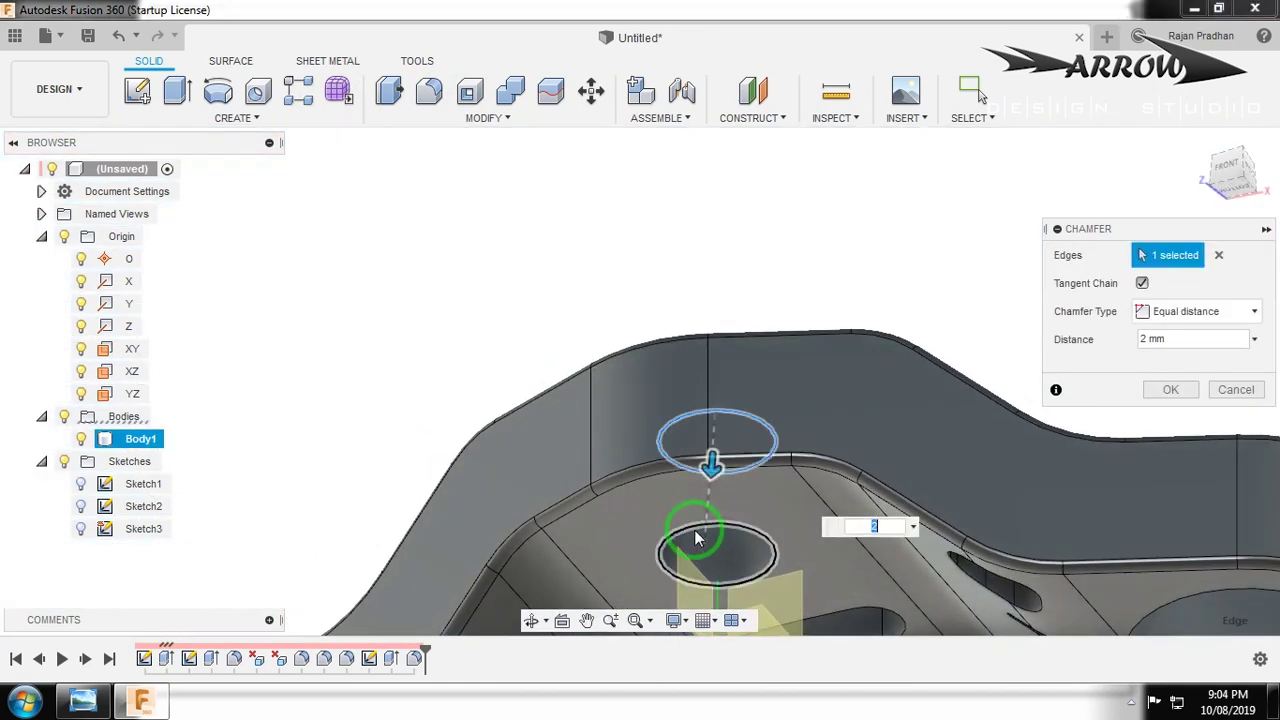
left_click(703, 546)
left_click(1234, 389)
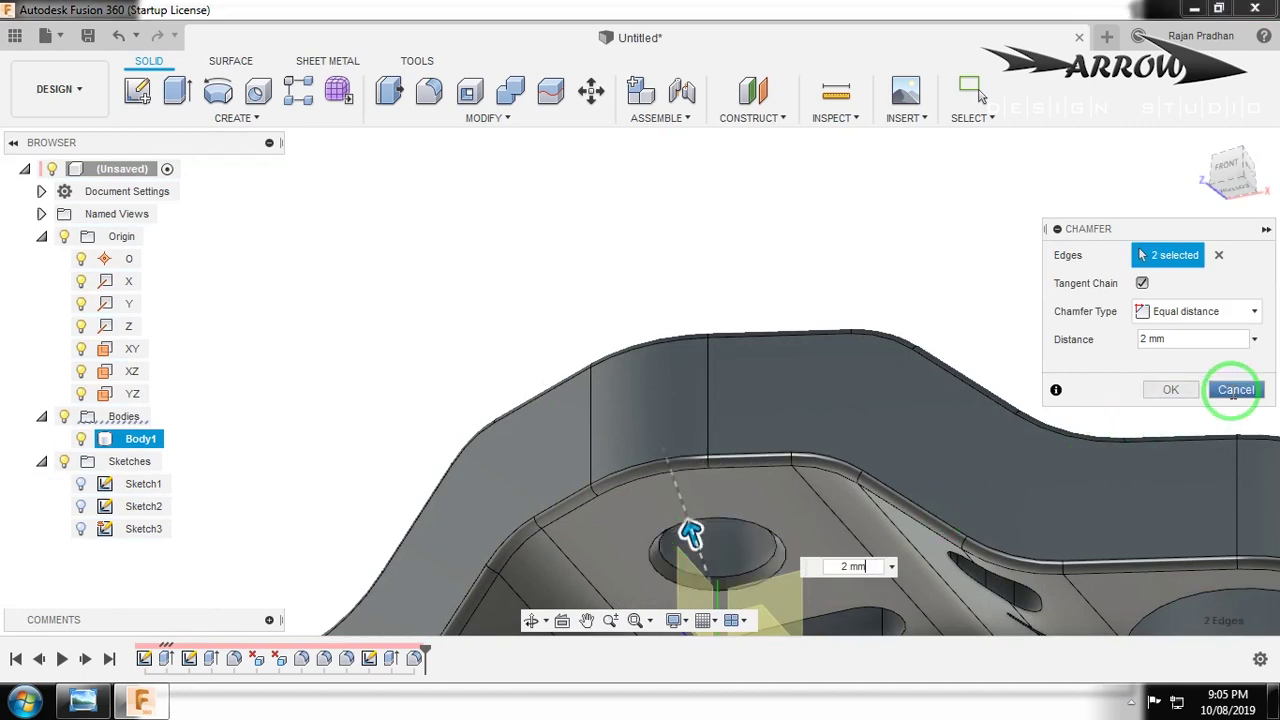
Start a new sketch on the flat underside face and begin drawing a circle.
left_click(728, 497)
left_click(145, 91)
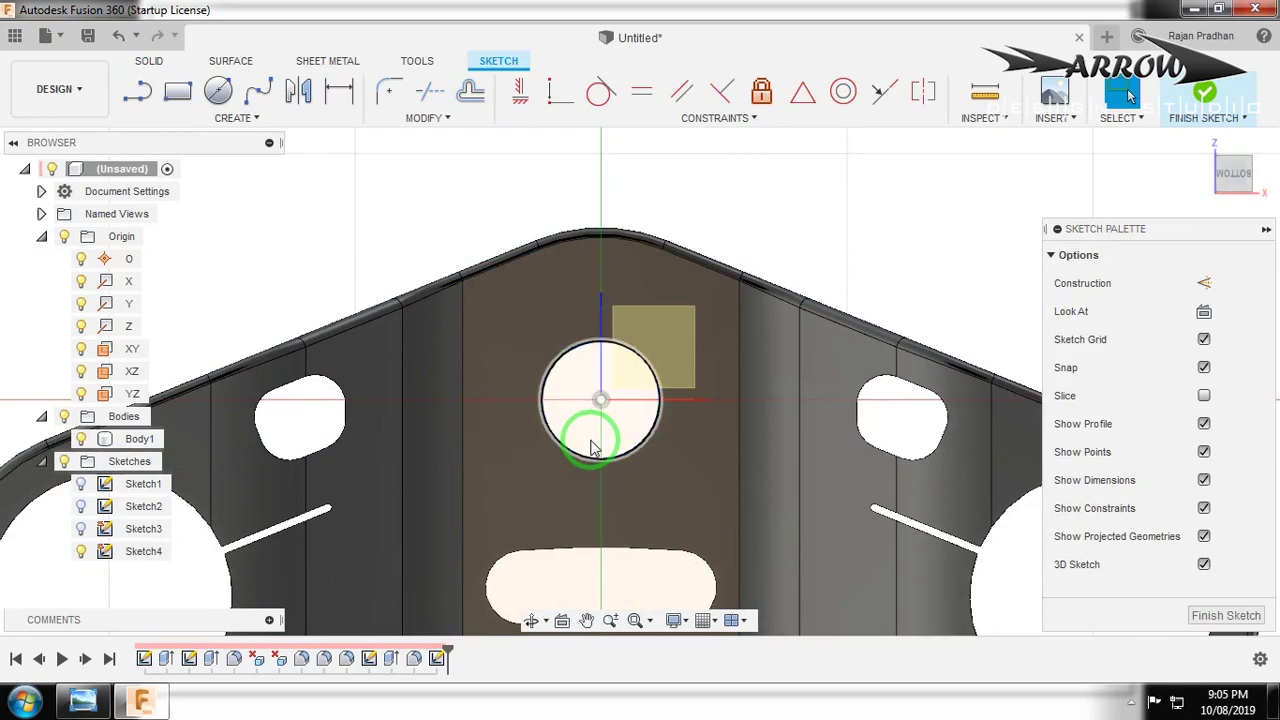
key("c")
left_click(600, 399)
Draw a 50 mm circle centred on the origin, then start and cancel a ring extrude.
left_click(668, 459)
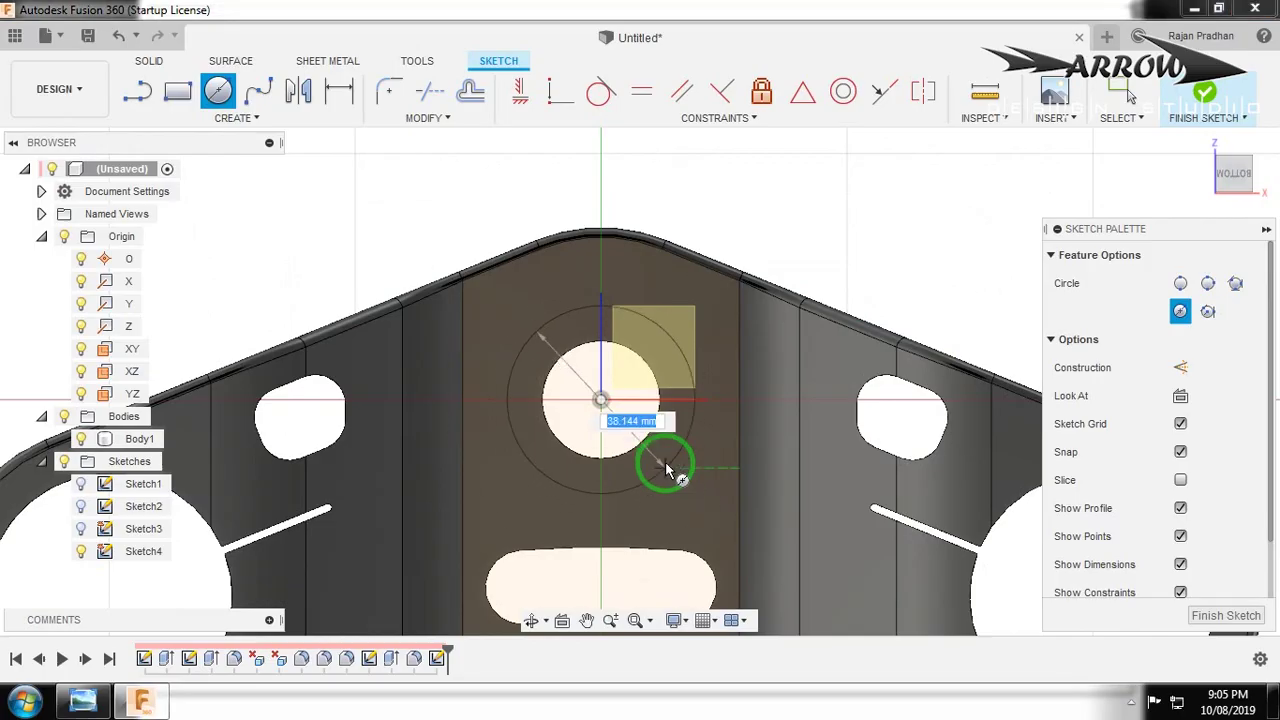
type("50")
key("Return")
key("Escape")
mouse_move(634, 505)
middle_mouse_down("shift")
mouse_move(635, 447)
mouse_move(627, 463)
middle_mouse_up("shift")
key("e")
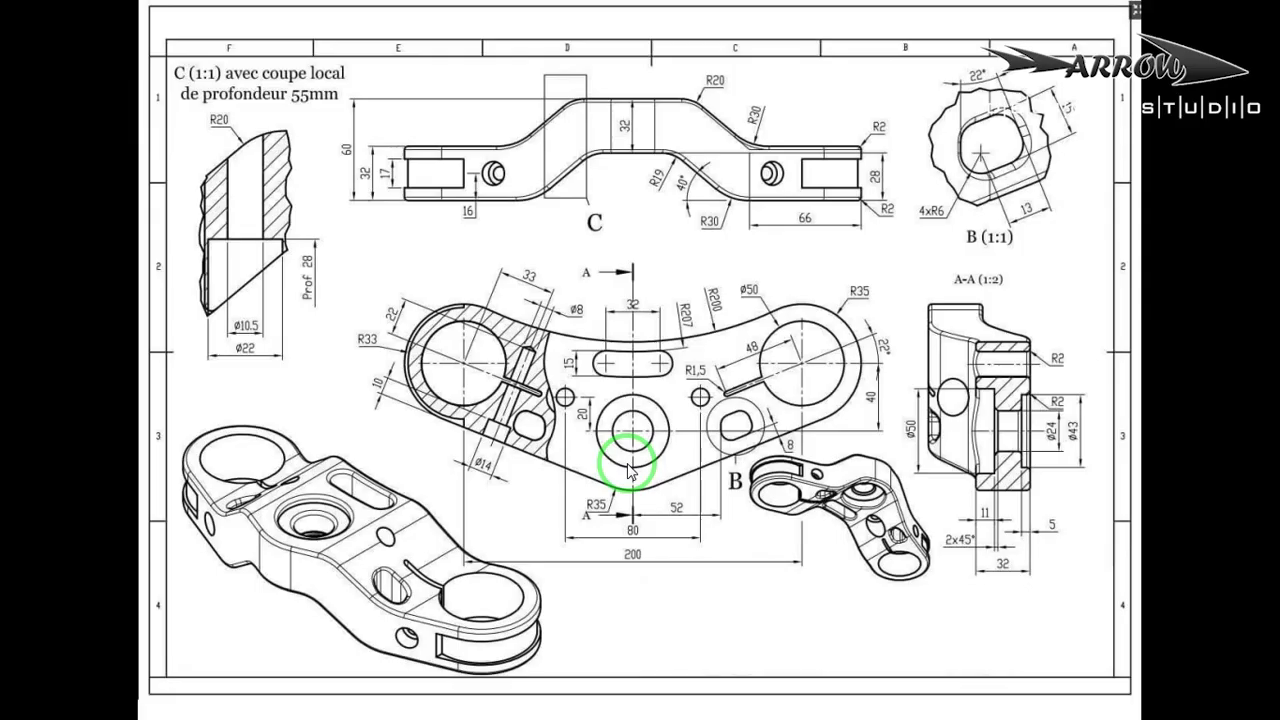
key("alt+Tab")
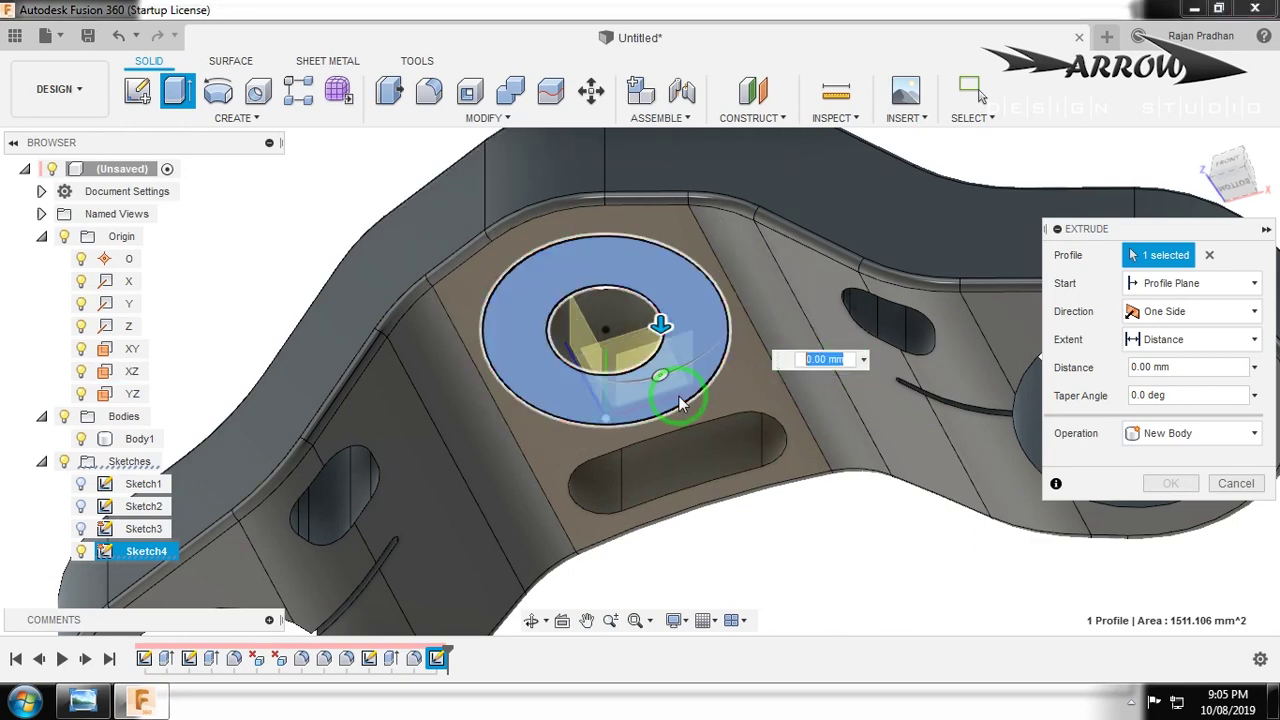
key("Escape")
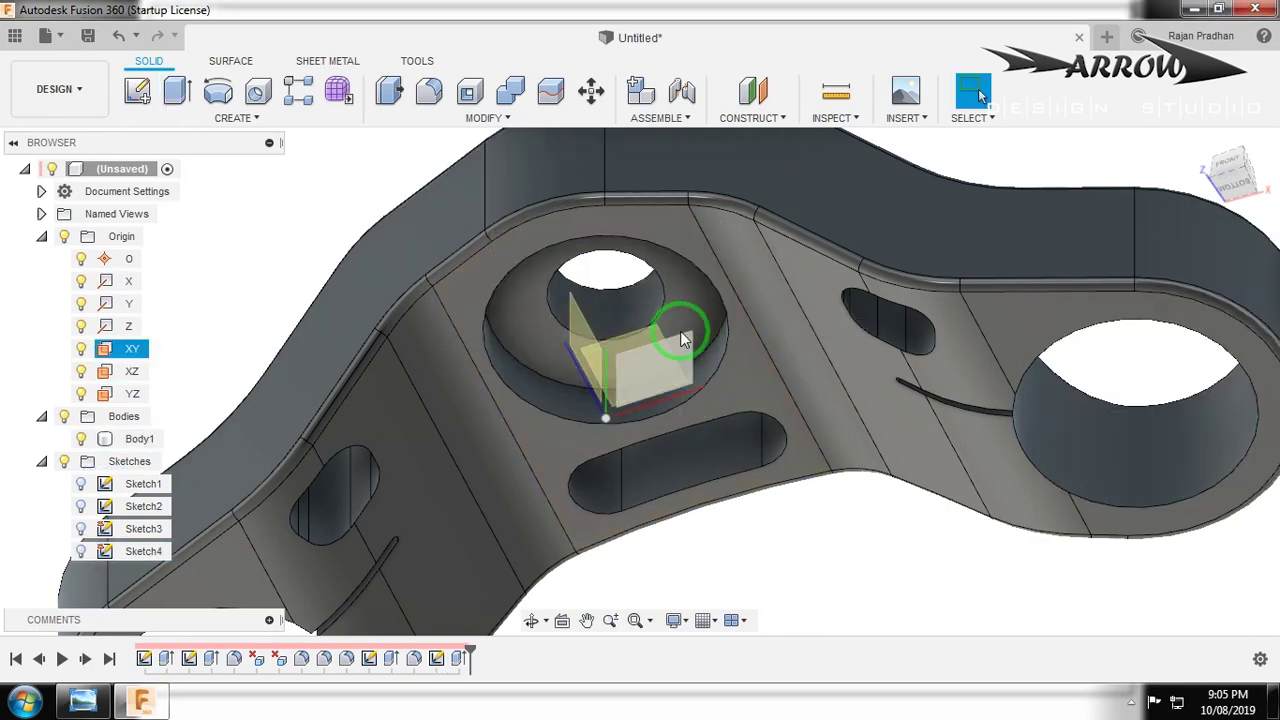
Chamfer the central hole's upper edge at 2 mm.
left_click(430, 120)
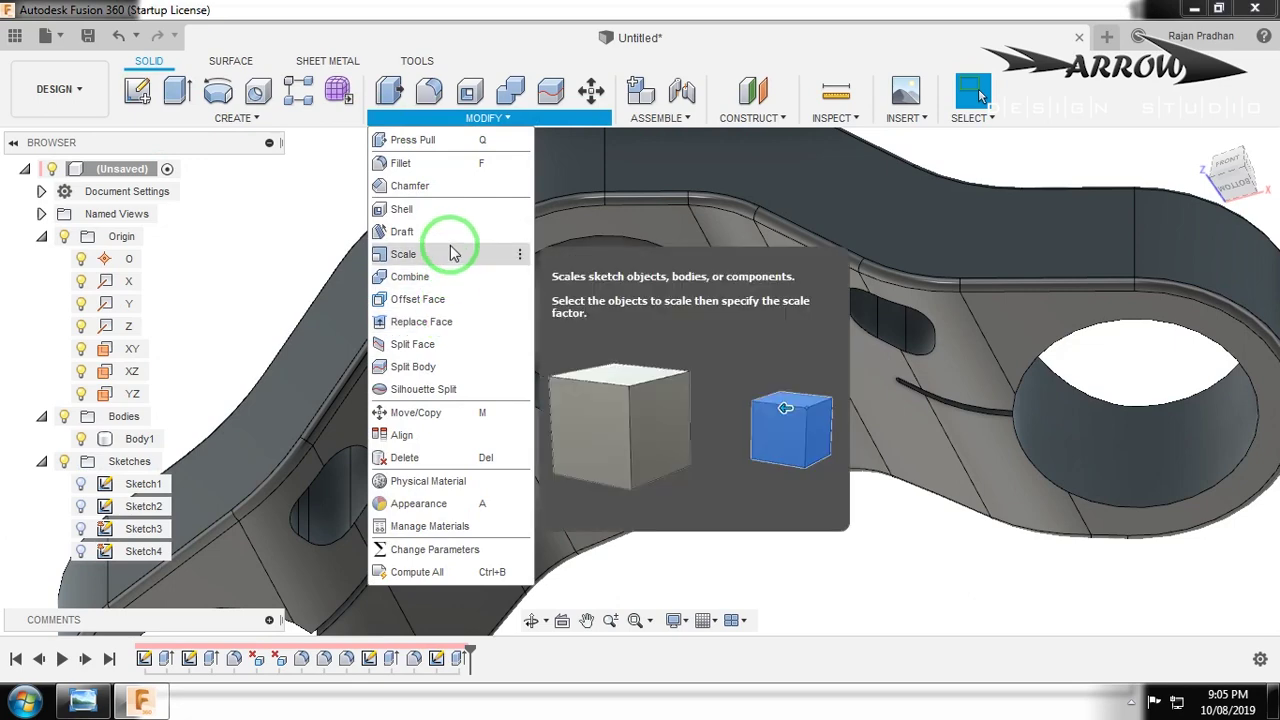
left_click(462, 185)
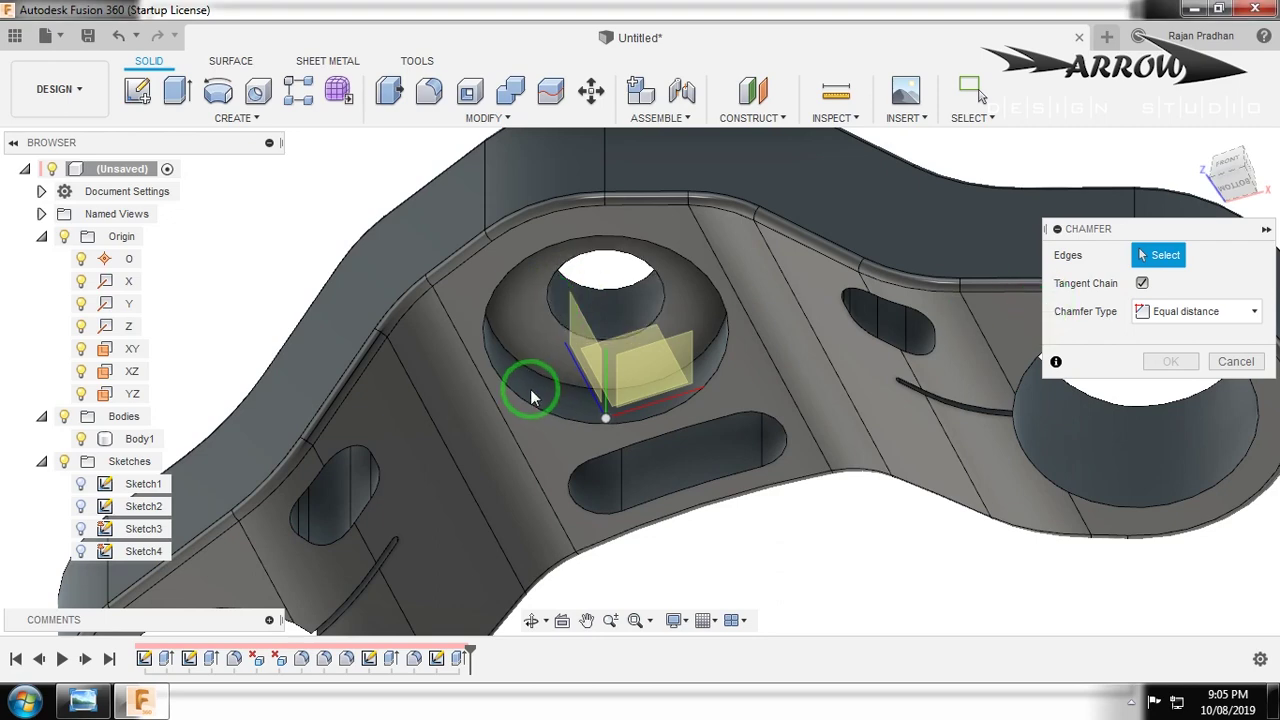
left_click(562, 320)
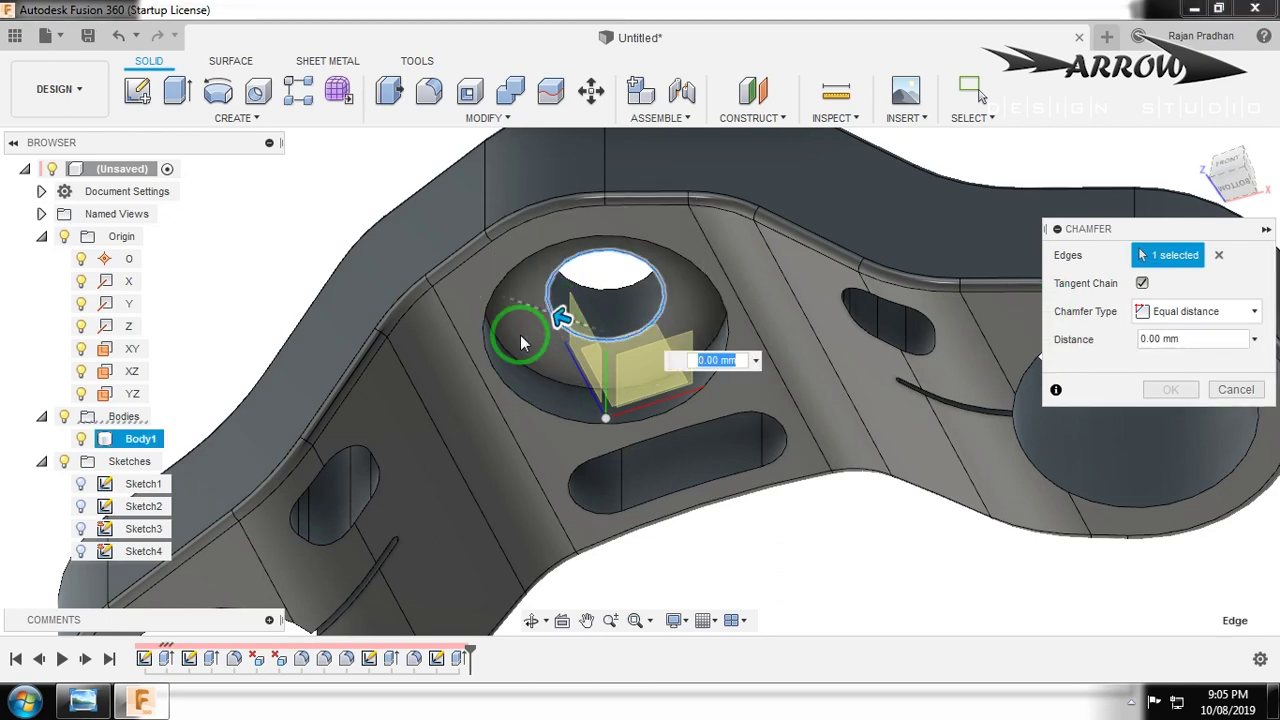
type("2")
key("Return")
scroll(580, 338, "down", 5)
middle_click_drag(641, 340, 594, 251, "shift")
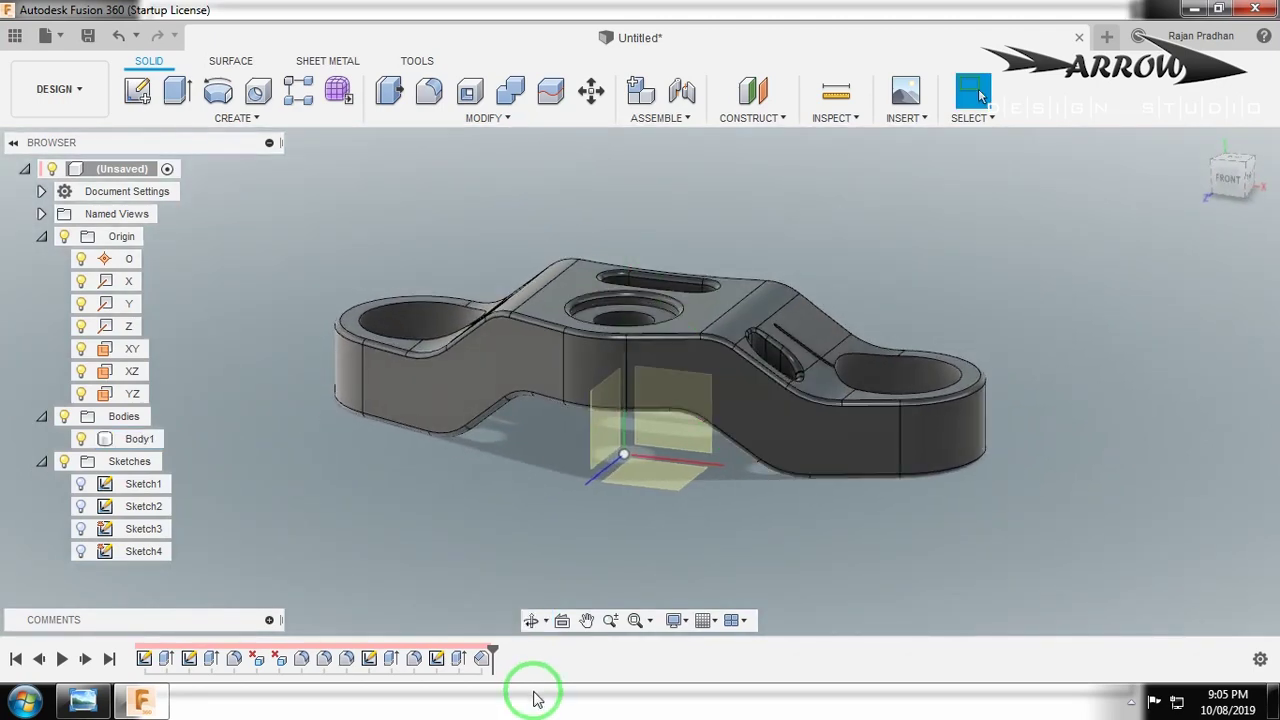
Reopen the chamfer feature from the timeline and confirm it at 2 mm.
right_click(481, 658)
left_click(530, 489)
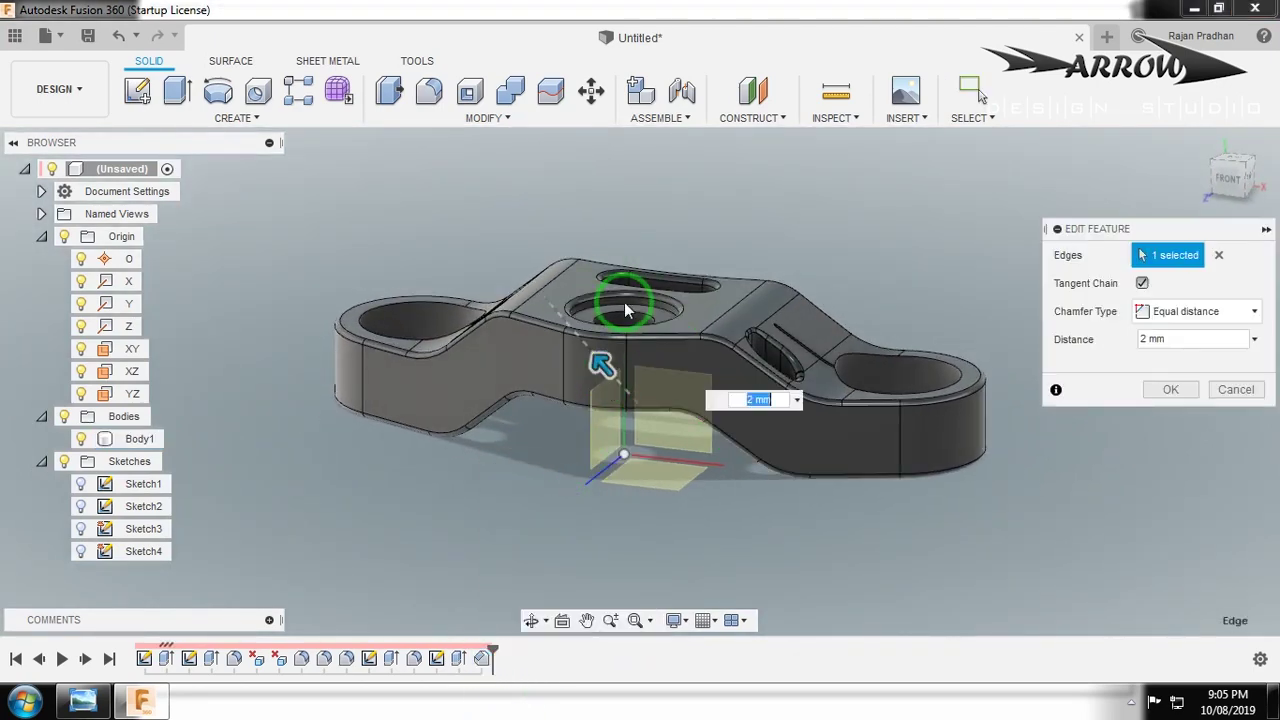
left_click(1170, 389)
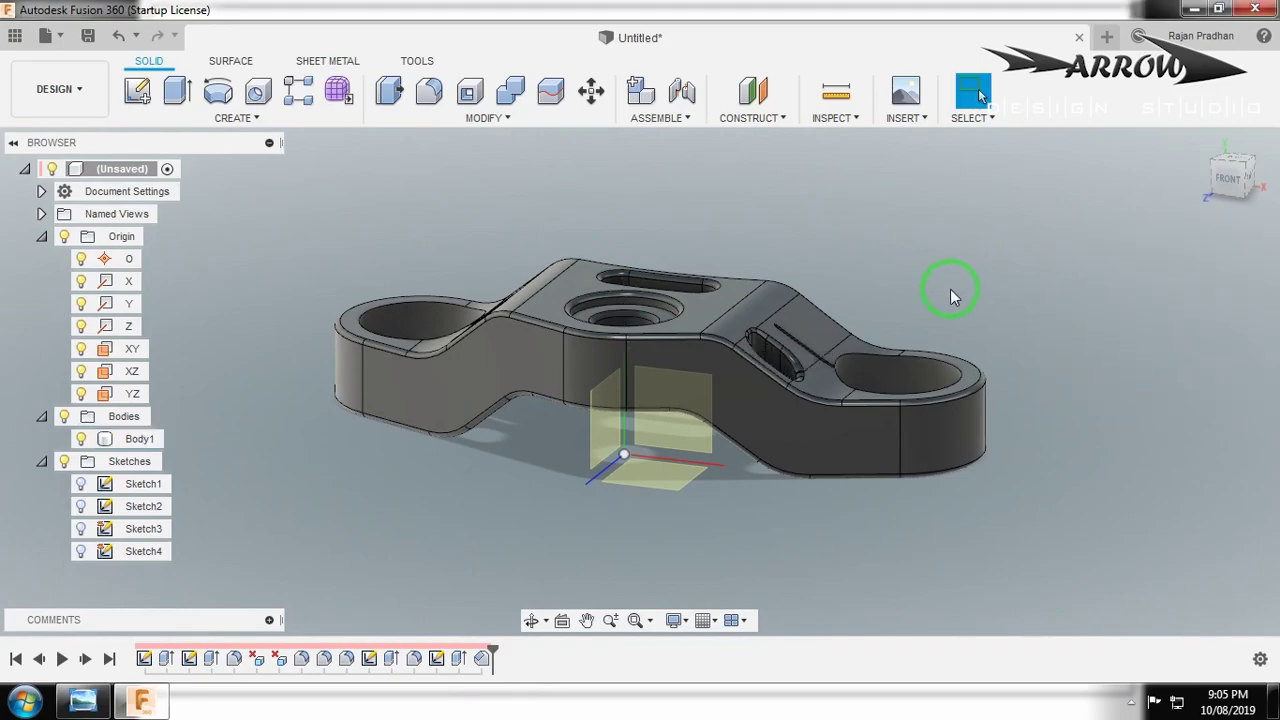
scroll(595, 234, "up", 3)
mouse_move(595, 234)
middle_mouse_down("shift")
mouse_move(580, 266)
mouse_move(709, 297)
middle_mouse_up("shift")
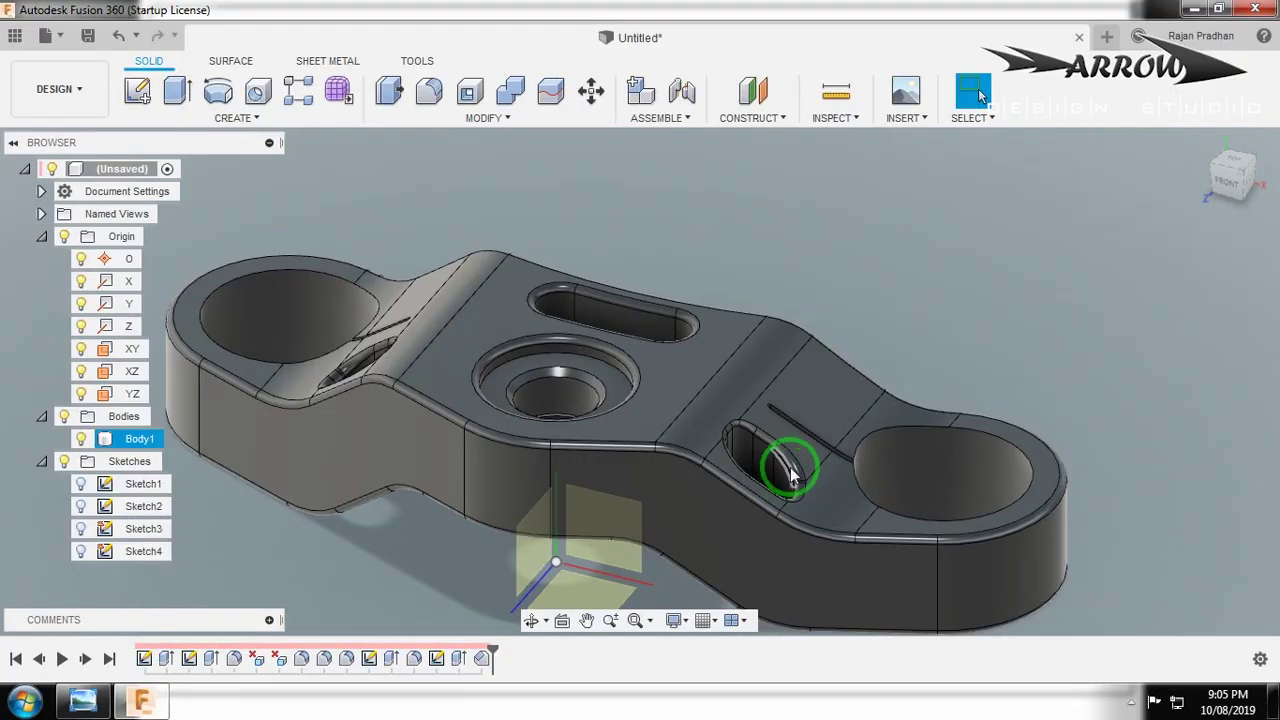
Preview Sketch1's profile and orbit to a low view of the underside.
scroll(938, 430, "down", 2)
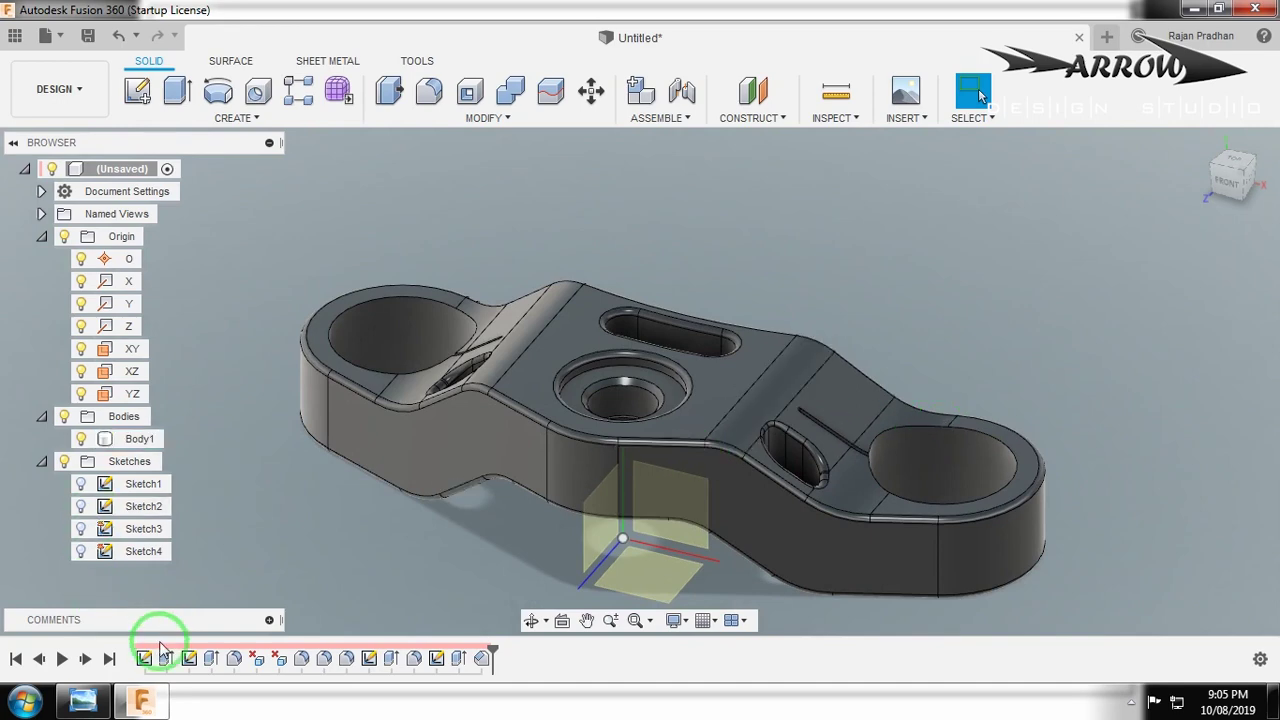
left_click(146, 660)
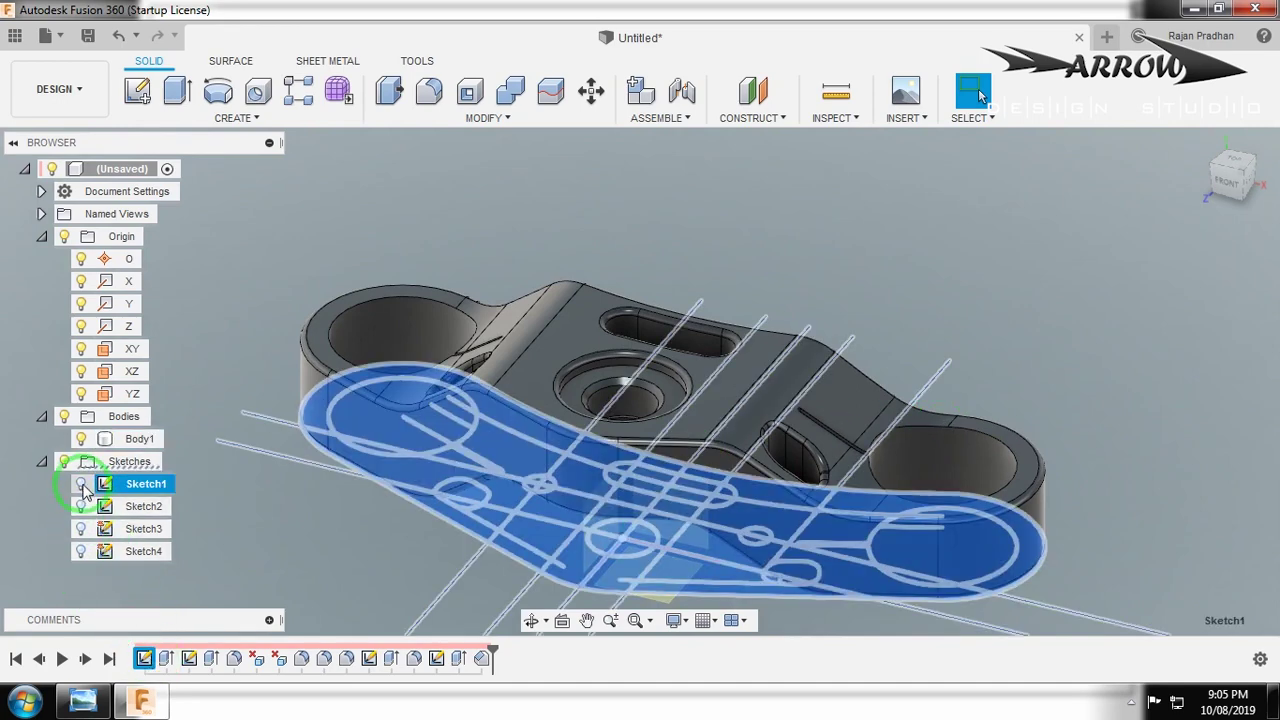
left_click(245, 547)
scroll(526, 517, "up", 3)
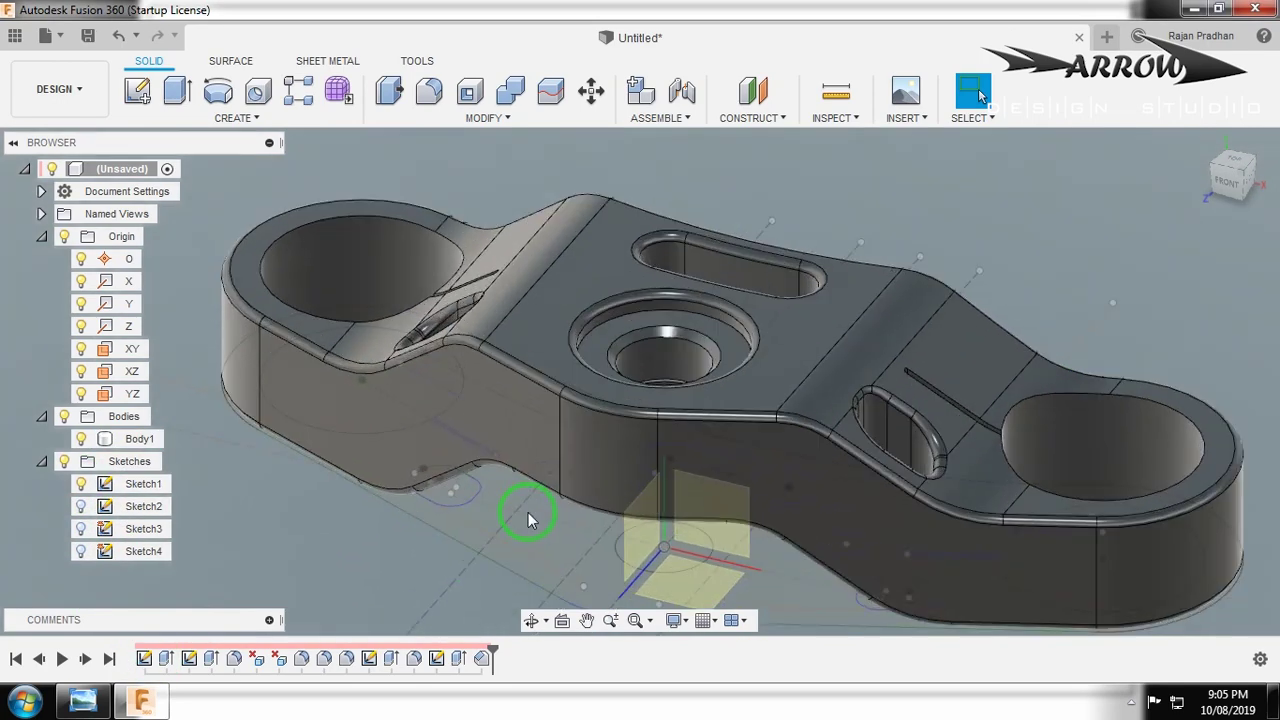
middle_click_drag(526, 517, 557, 477, "shift")
scroll(547, 492, "up", 4)
scroll(547, 492, "up", 2)
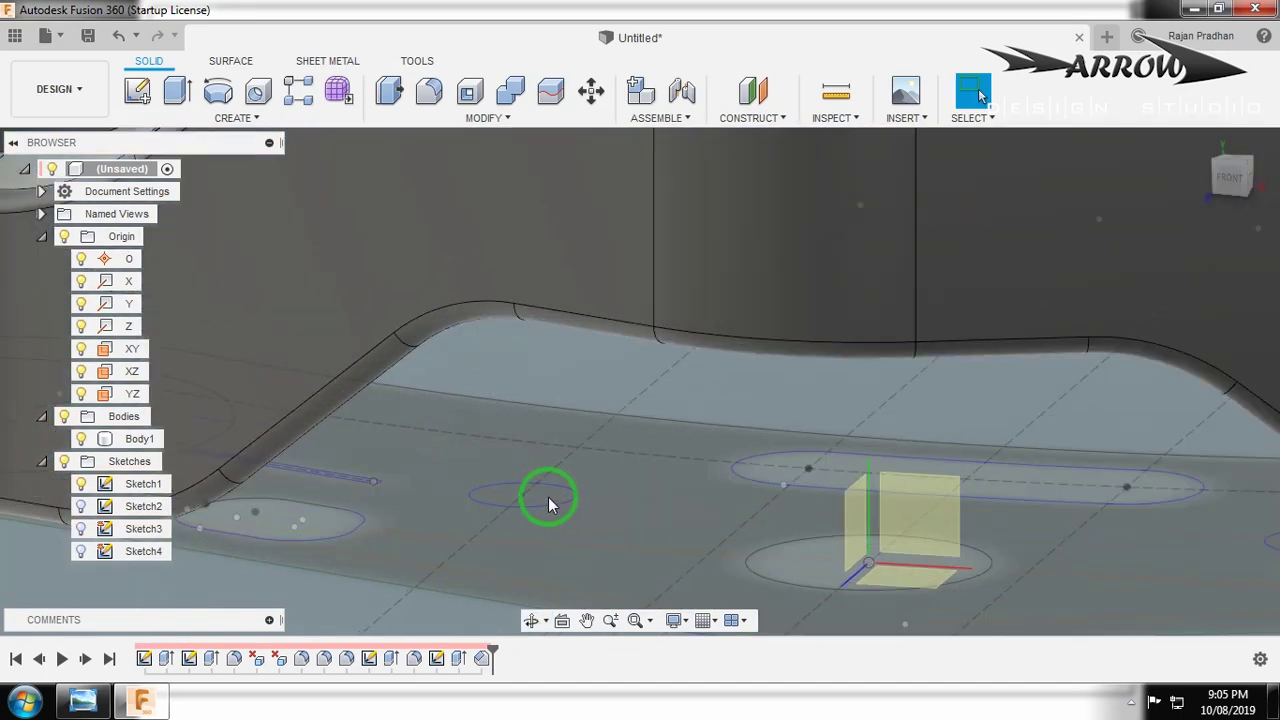
Edit Sketch1 and select its two Ø10.50 circles.
left_click(147, 487)
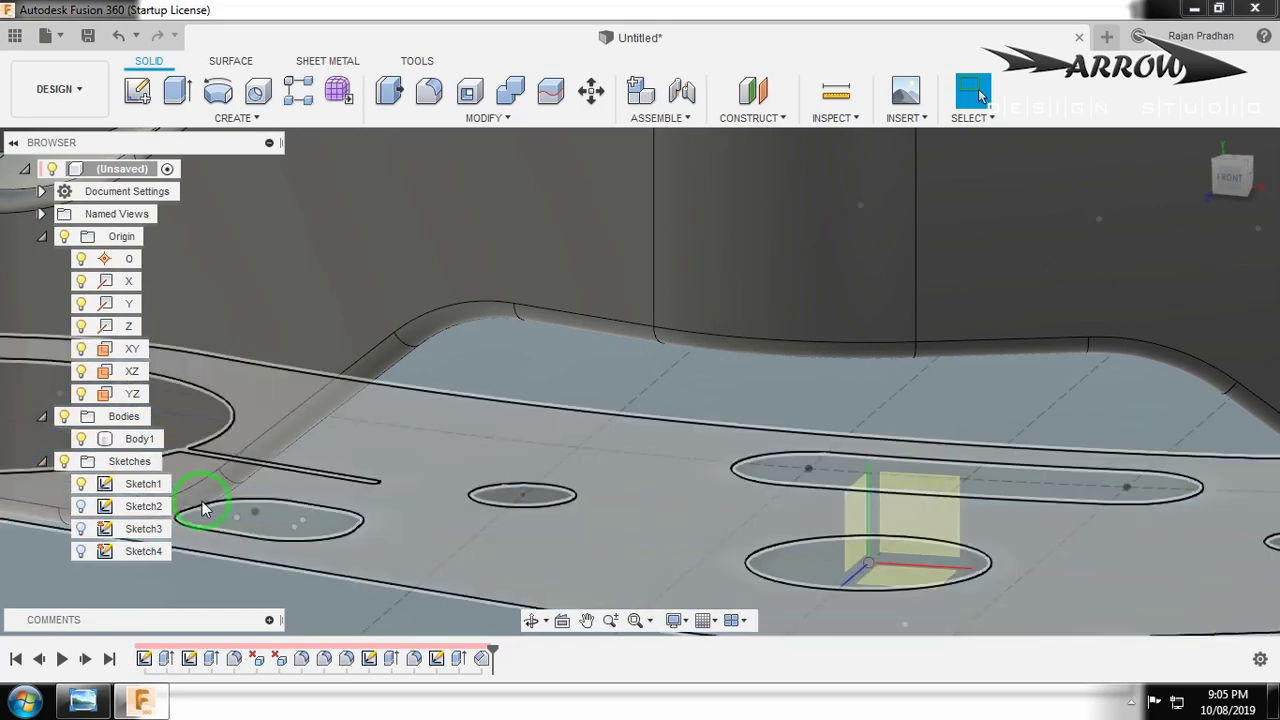
double_click(143, 484)
scroll(395, 493, "down", 3)
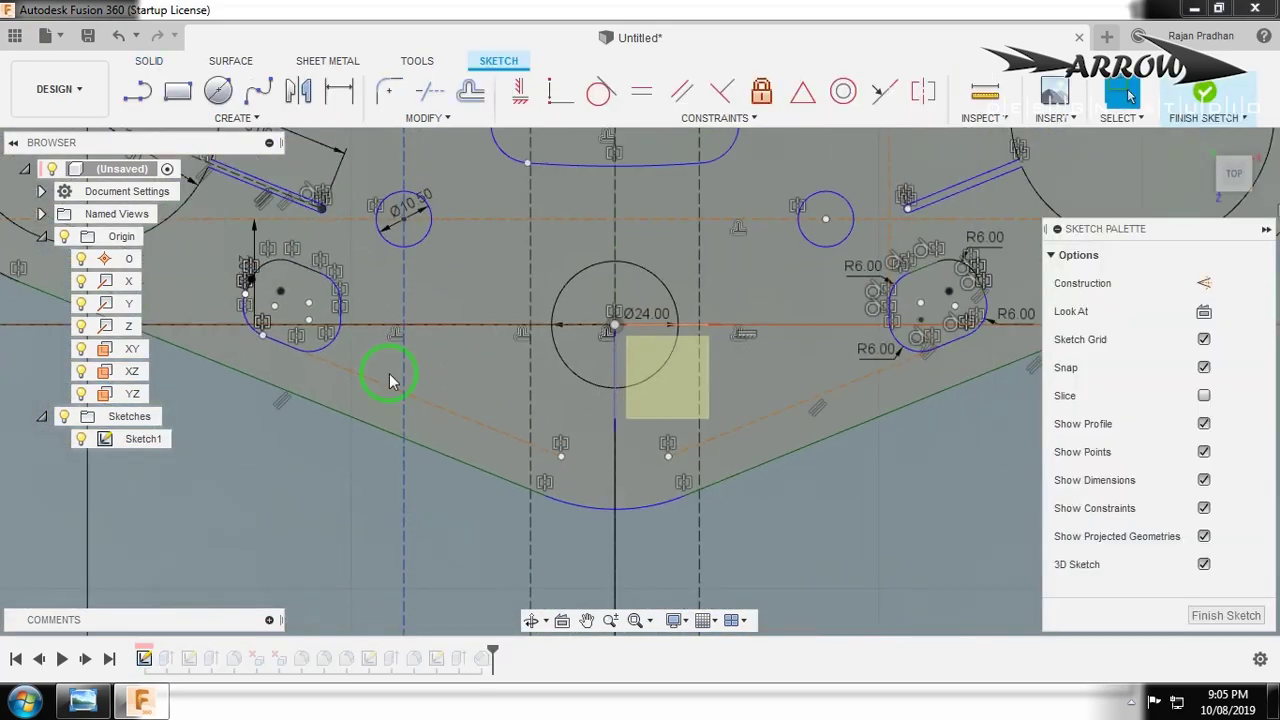
left_click(406, 218)
left_click(796, 218, "shift")
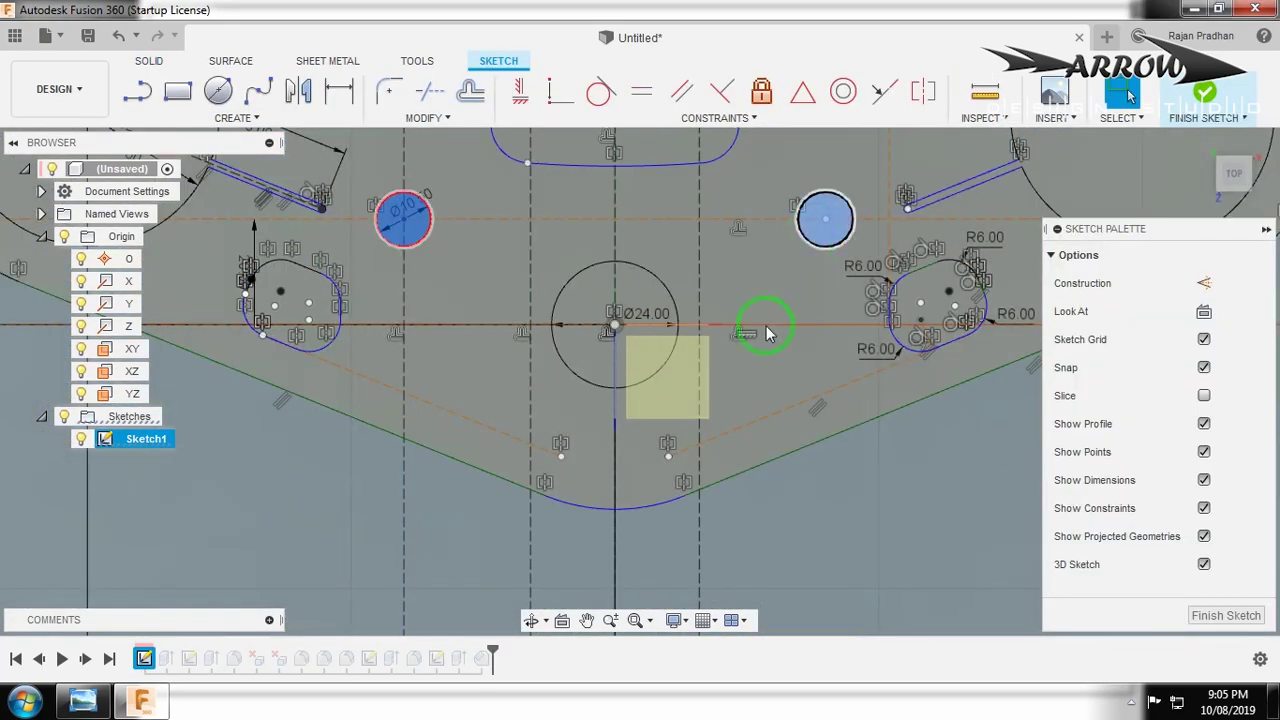
scroll(636, 544, "down", 2)
mouse_move(636, 544)
middle_mouse_down("shift")
mouse_move(563, 434)
mouse_move(2, 455)
middle_mouse_up("shift")
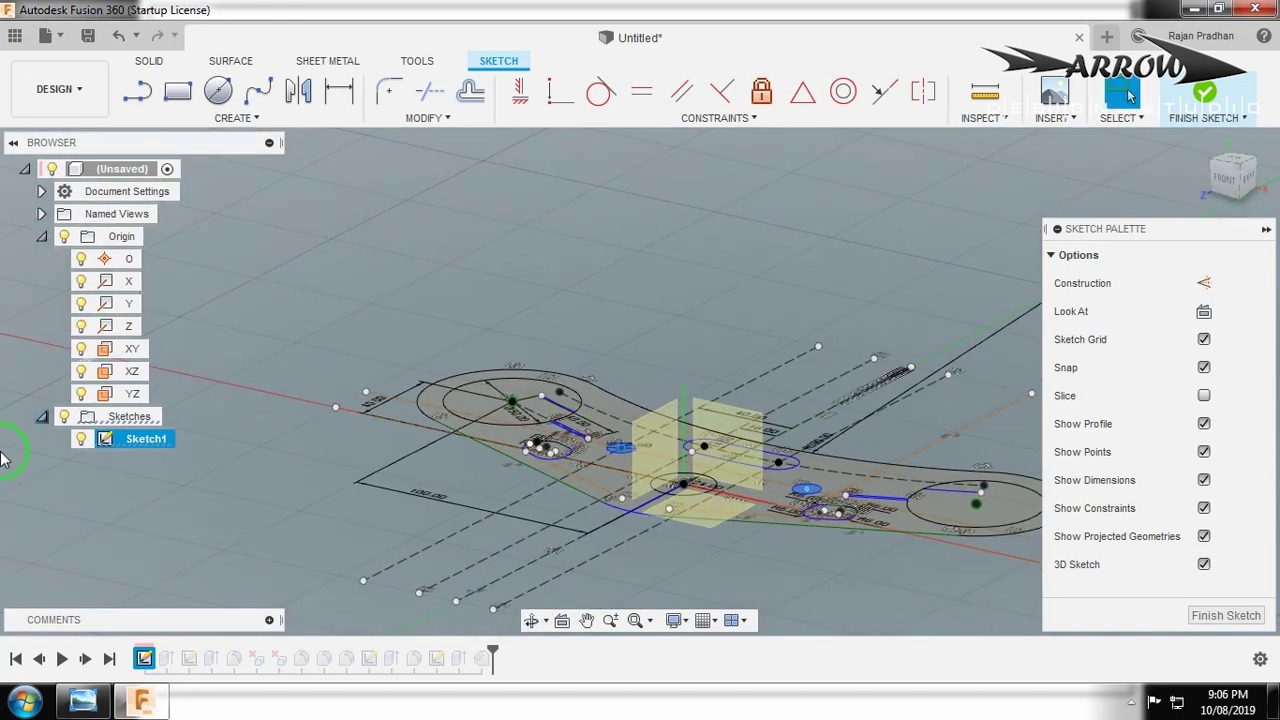
scroll(224, 551, "down", 2)
Try a 70.742 mm cut extrude of the circles, cancel it, and finish the sketch.
key("e")
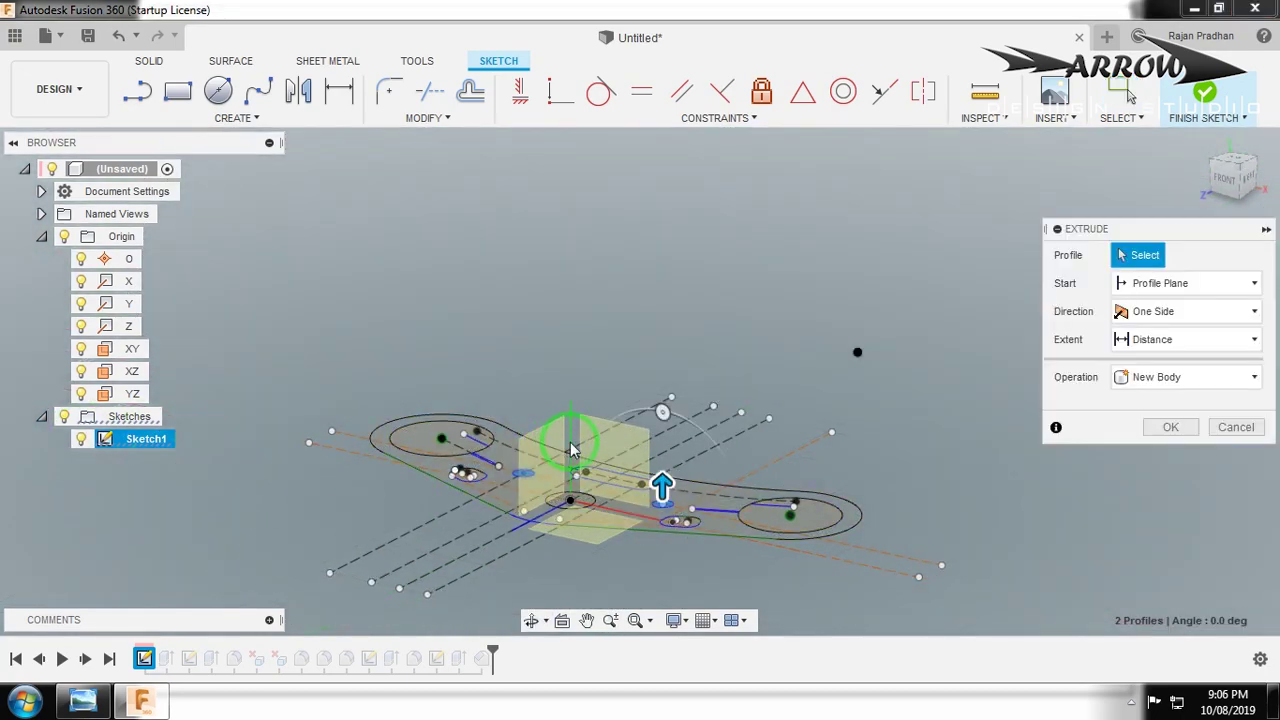
left_click_drag(668, 379, 664, 345)
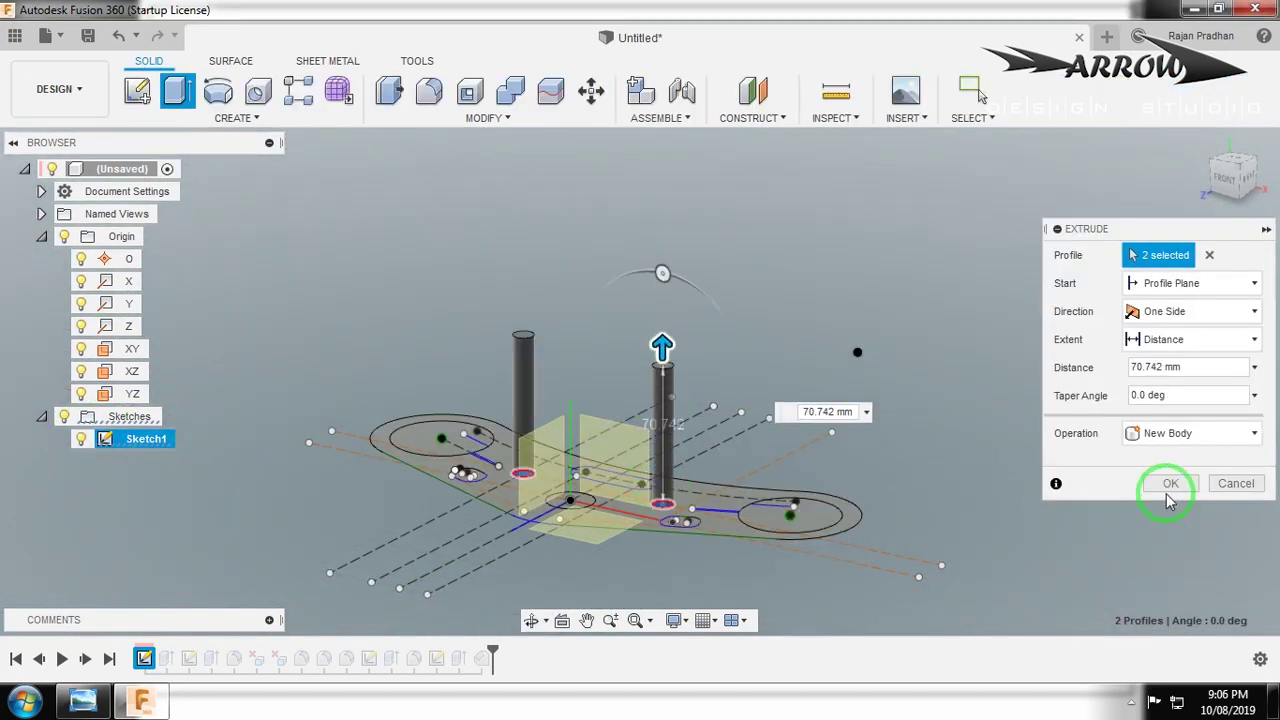
left_click(1151, 433)
left_click(1143, 477)
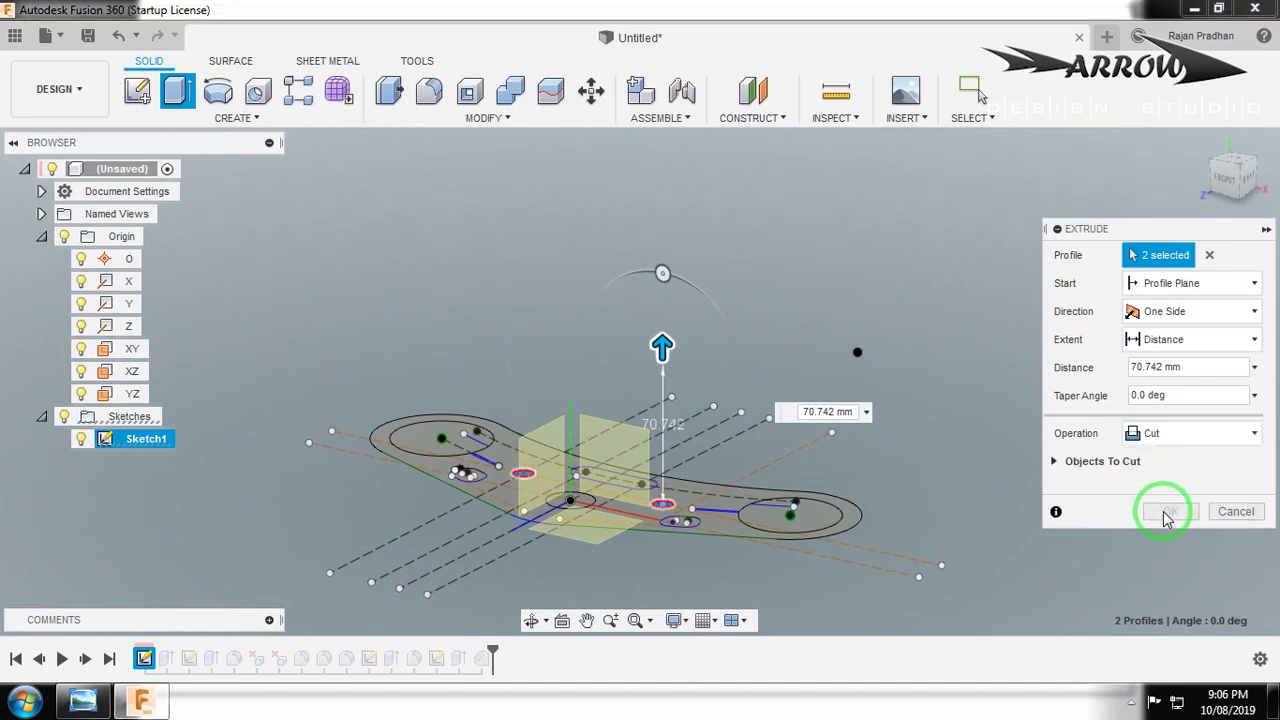
key("Escape")
double_click(528, 494)
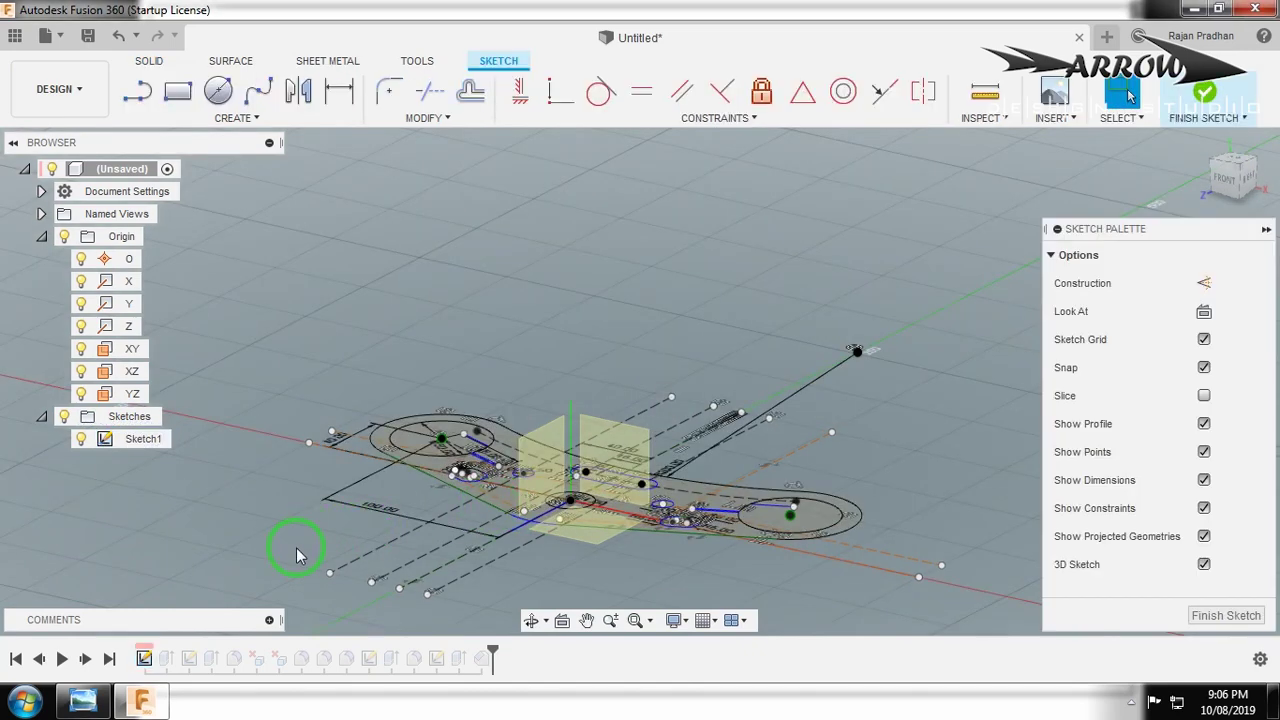
left_click(1203, 100)
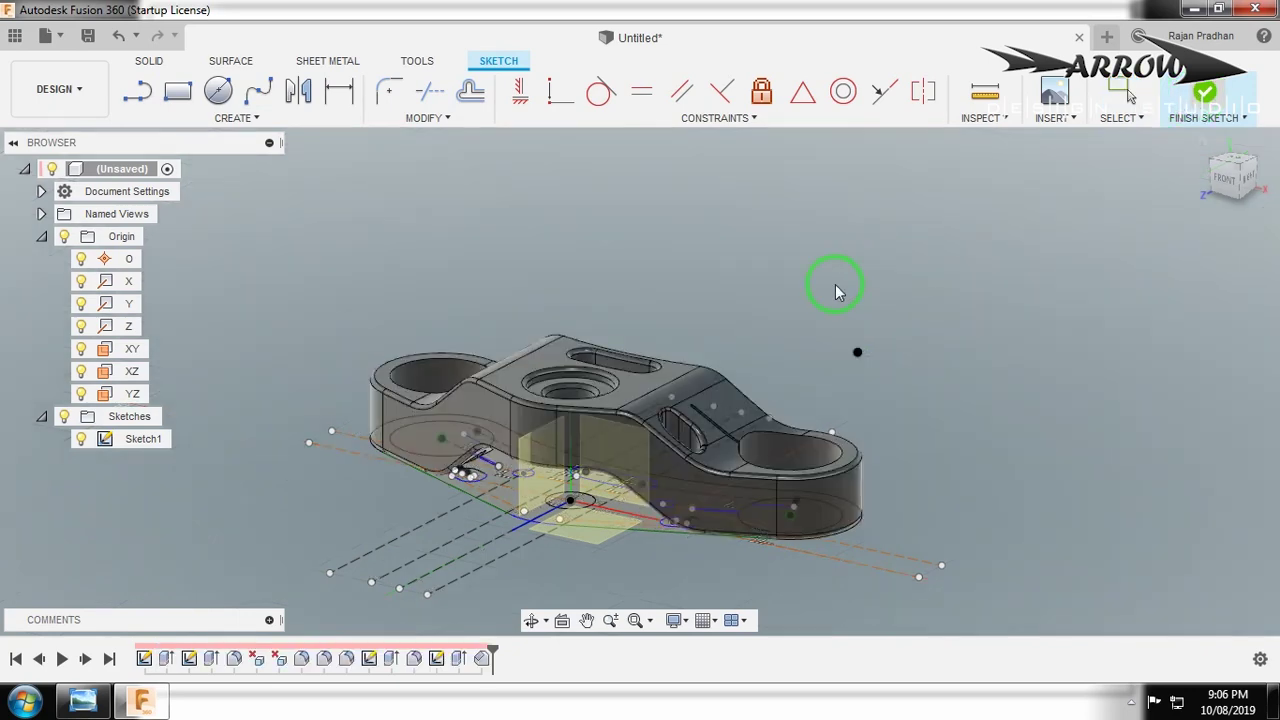
mouse_move(423, 509)
middle_mouse_down("shift")
mouse_move(415, 537)
mouse_move(623, 377)
middle_mouse_up("shift")
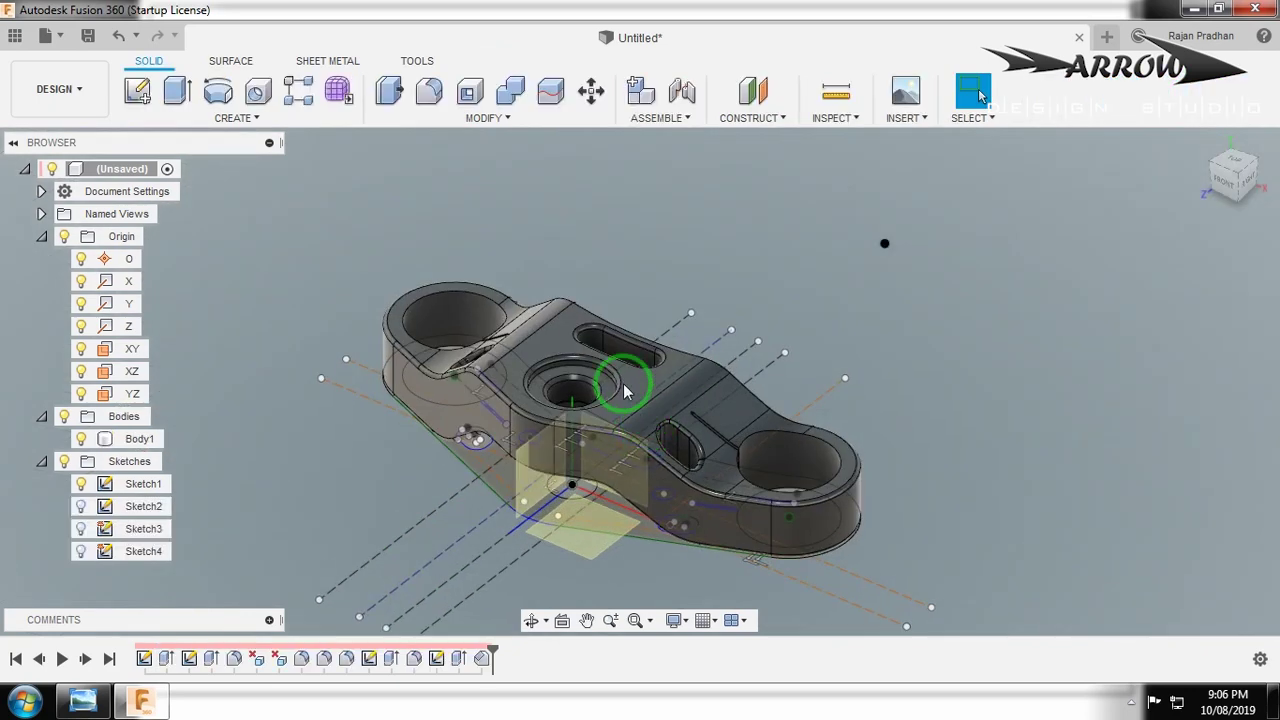
left_click(643, 377)
Create a sketch on the top face and project the underside circle into it.
left_click(141, 93)
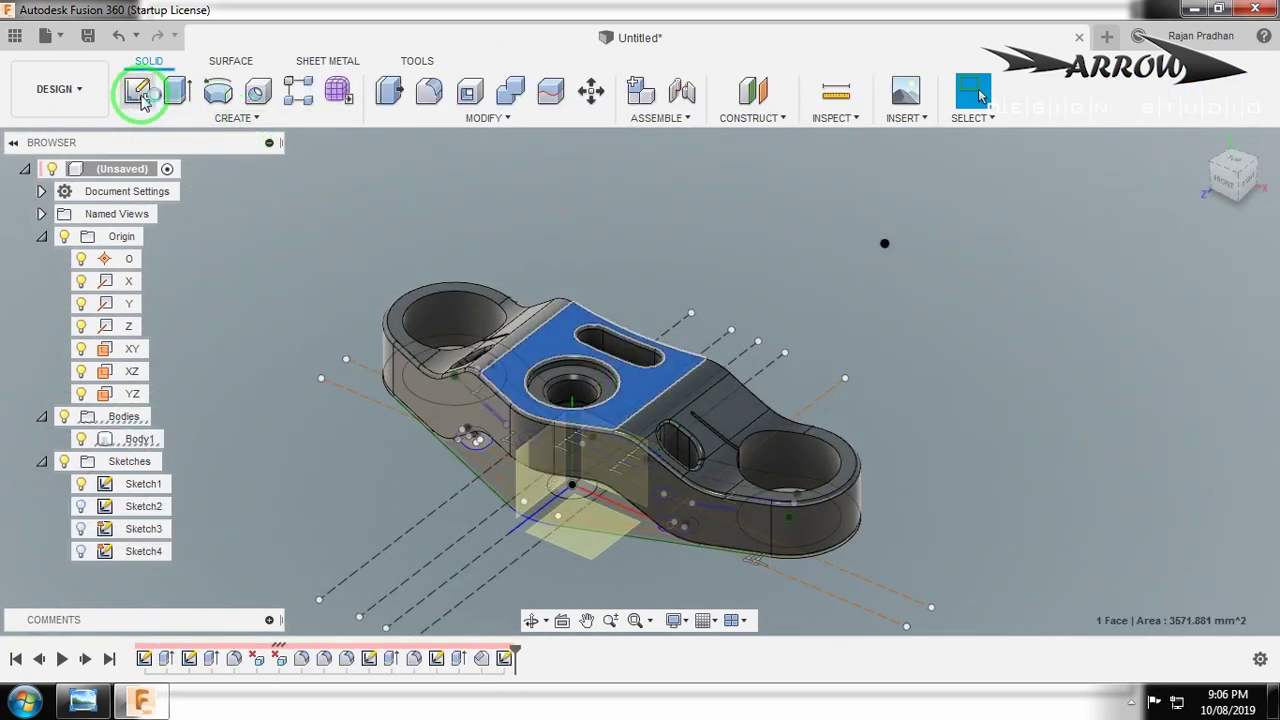
scroll(381, 343, "up", 5)
mouse_move(537, 416)
middle_mouse_down("shift")
mouse_move(623, 471)
mouse_move(646, 511)
mouse_move(620, 391)
mouse_move(588, 444)
mouse_move(549, 269)
mouse_move(534, 391)
mouse_move(563, 371)
middle_mouse_up("shift")
scroll(566, 386, "up", 5)
key("p")
left_click(559, 379)
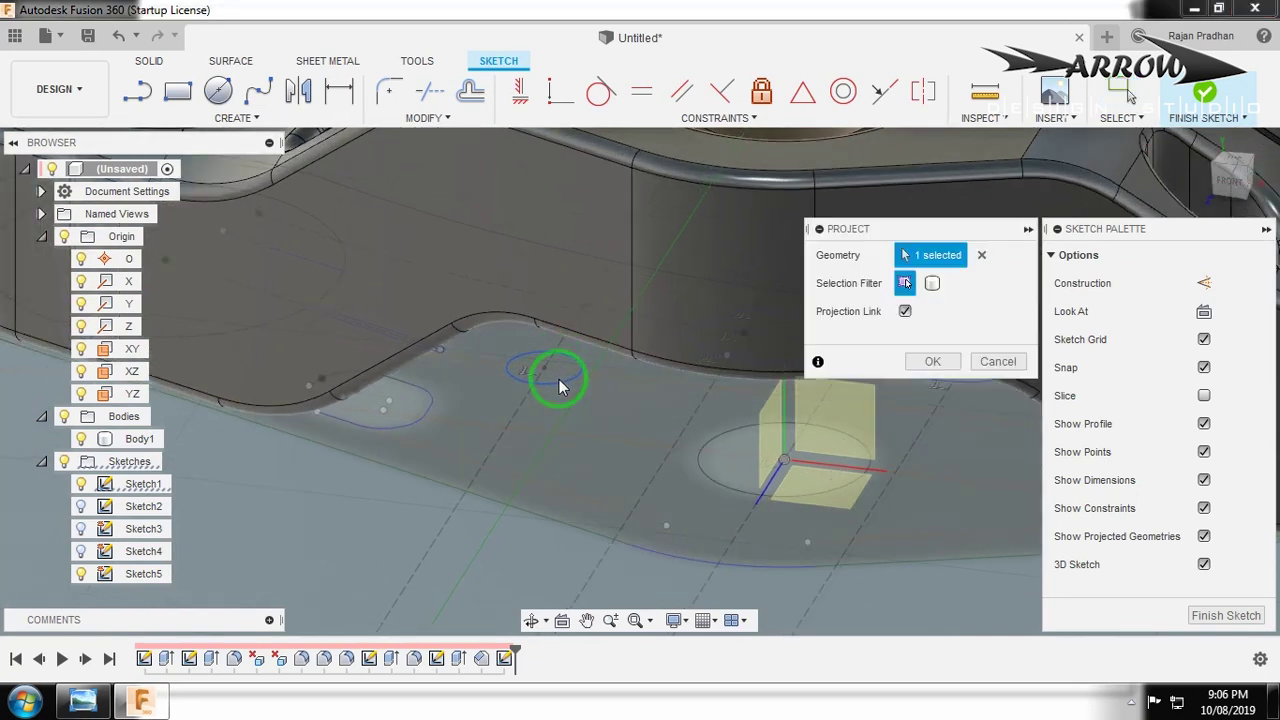
scroll(530, 412, "down", 5)
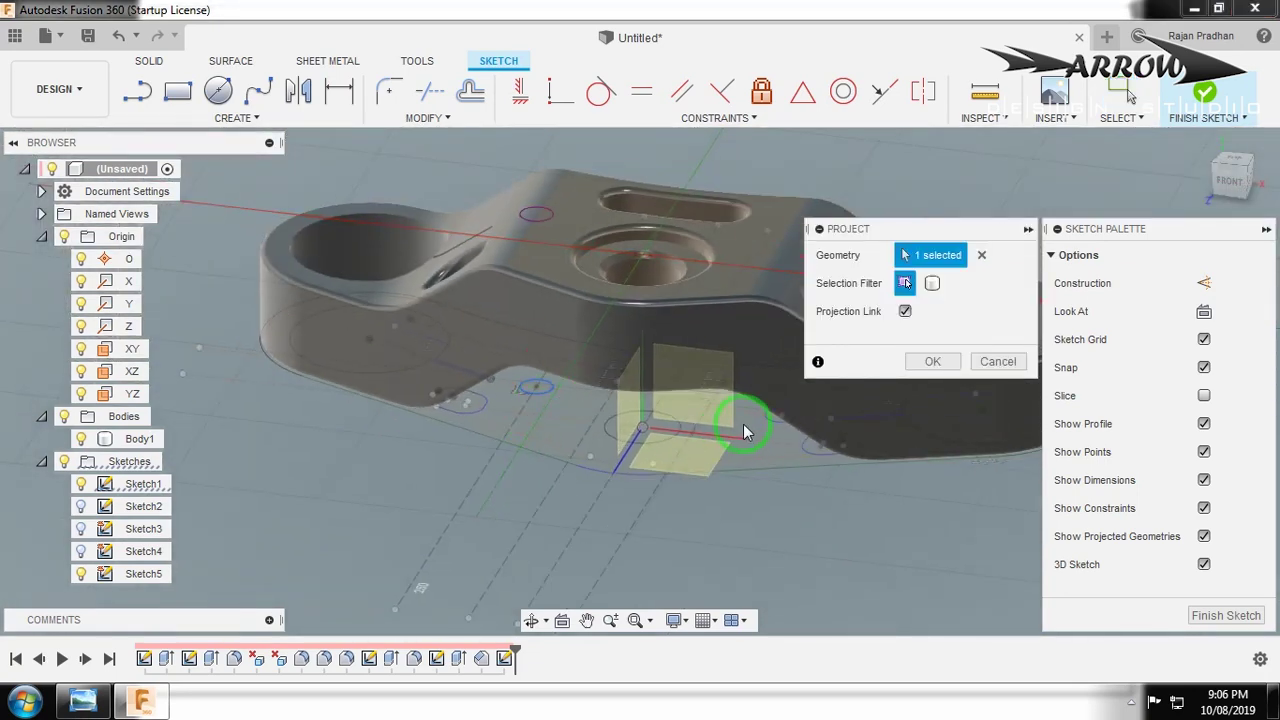
left_click(924, 361)
scroll(771, 240, "up", 4)
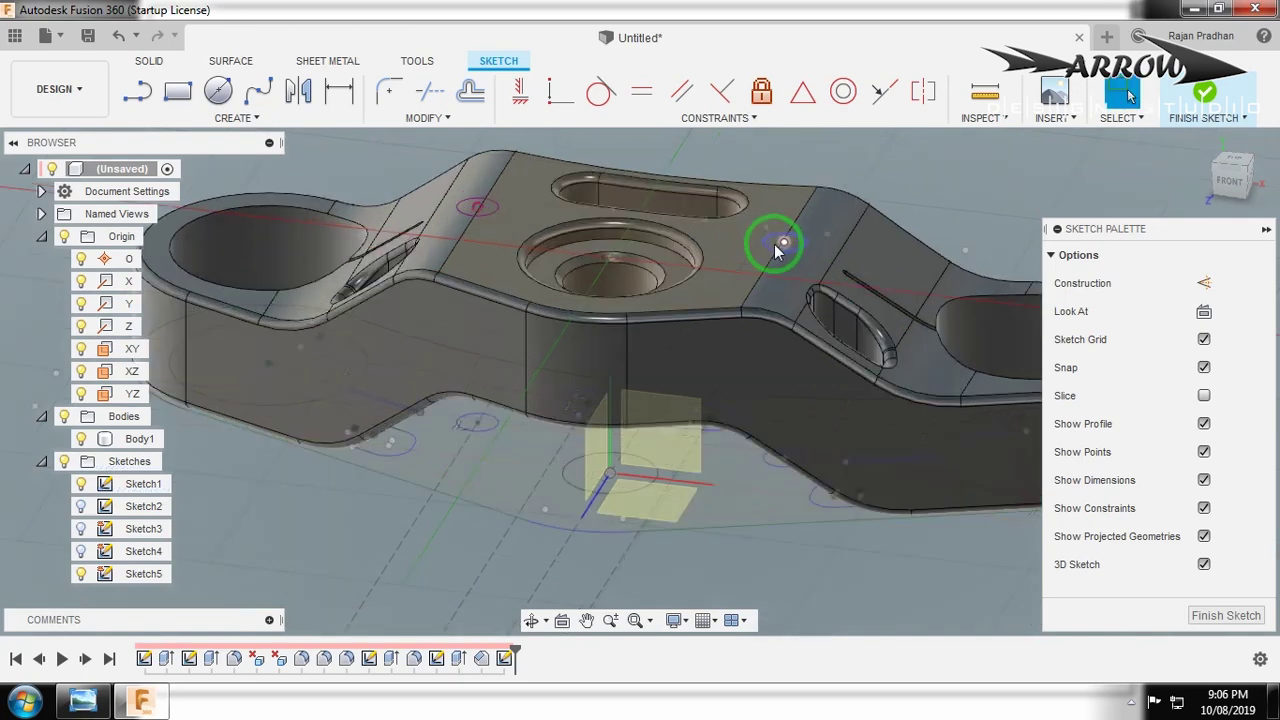
scroll(797, 249, "up", 3)
Cut the two small circles and the large hole profile 66.662 mm down through the body.
left_click(763, 235)
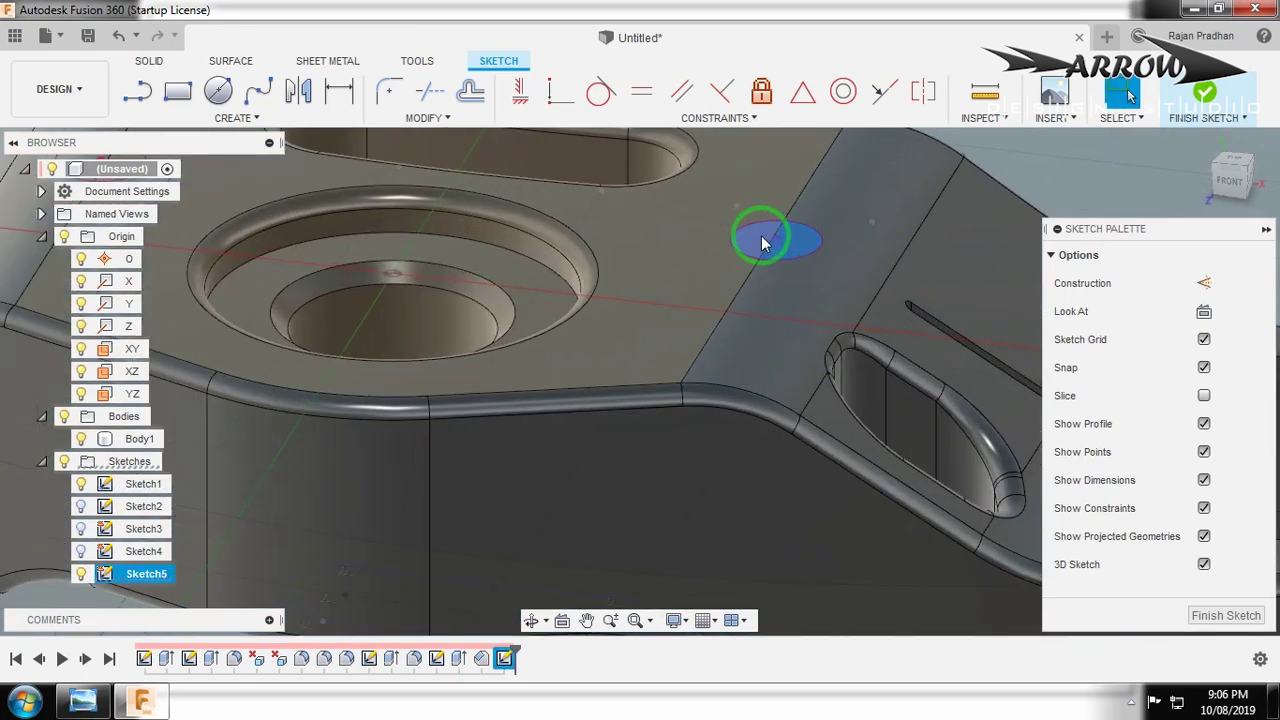
scroll(749, 334, "down", 2)
left_click(298, 208)
left_click(415, 343)
scroll(595, 400, "down", 5)
key("e")
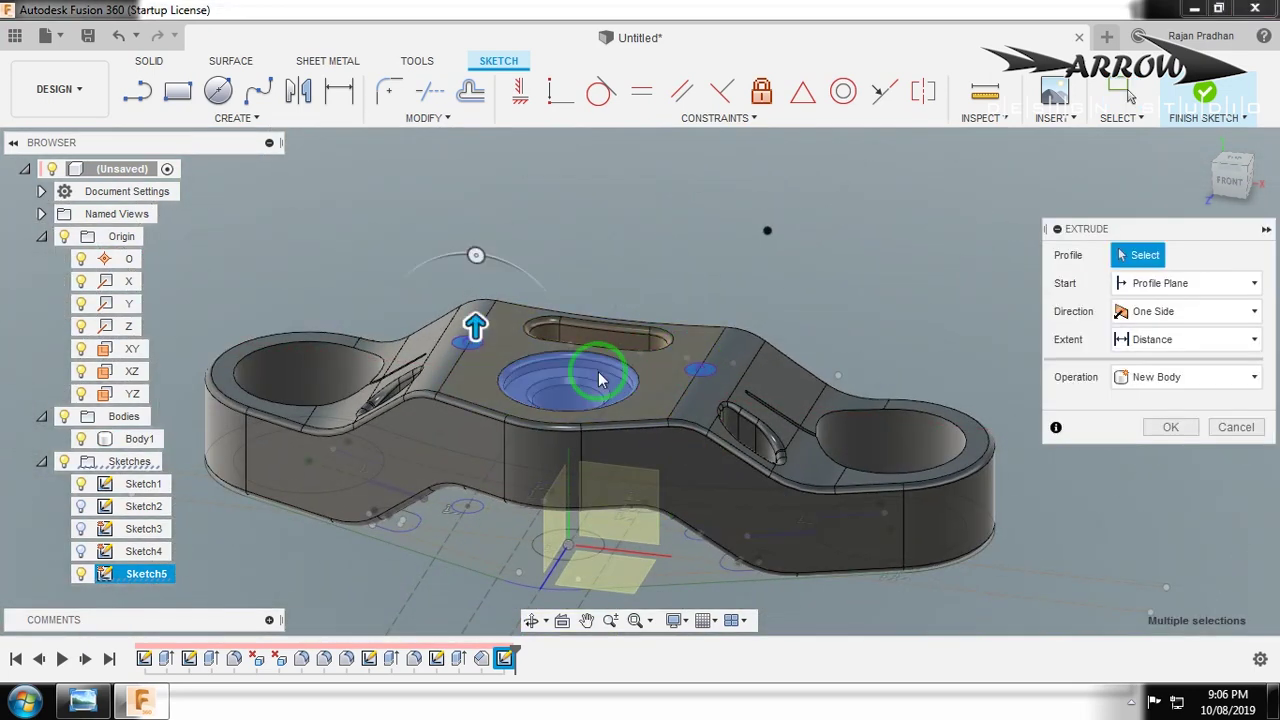
left_click_drag(476, 320, 477, 502)
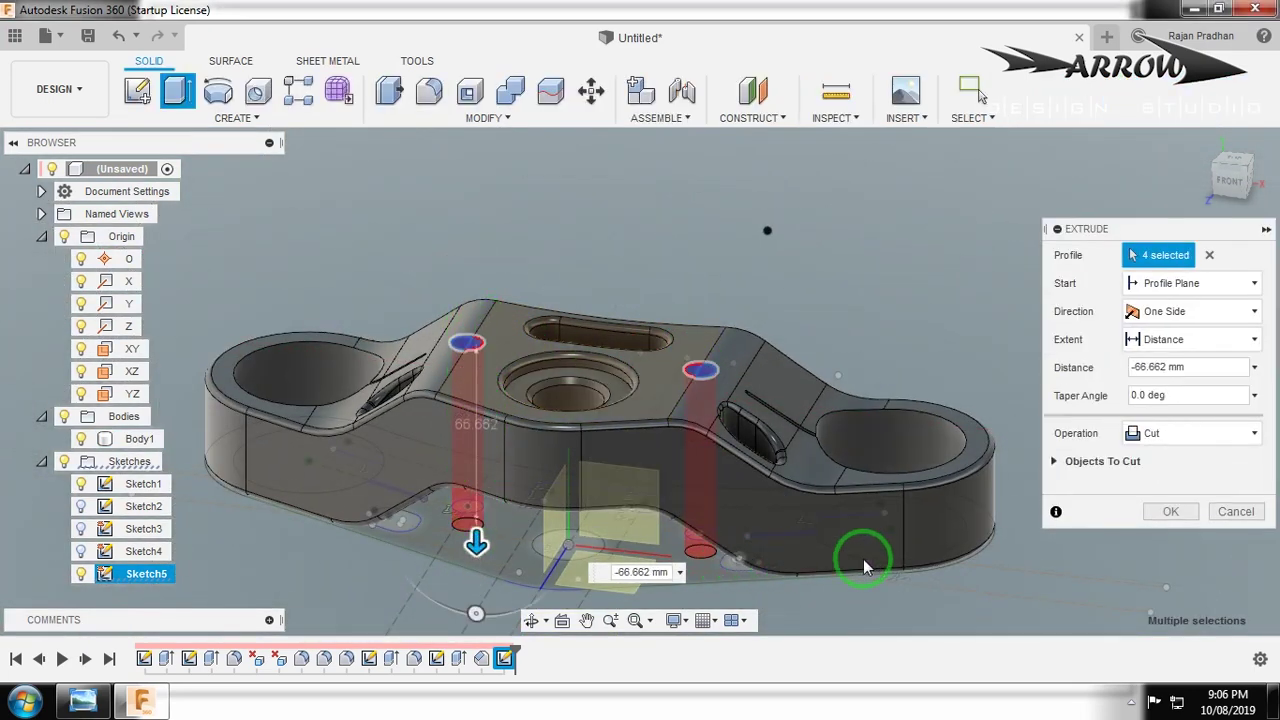
left_click(1166, 511)
mouse_move(899, 374)
middle_mouse_down("shift")
mouse_move(894, 314)
mouse_move(880, 394)
mouse_move(880, 223)
mouse_move(631, 416)
mouse_move(857, 294)
mouse_move(877, 357)
mouse_move(880, 463)
mouse_move(576, 340)
middle_mouse_up("shift")
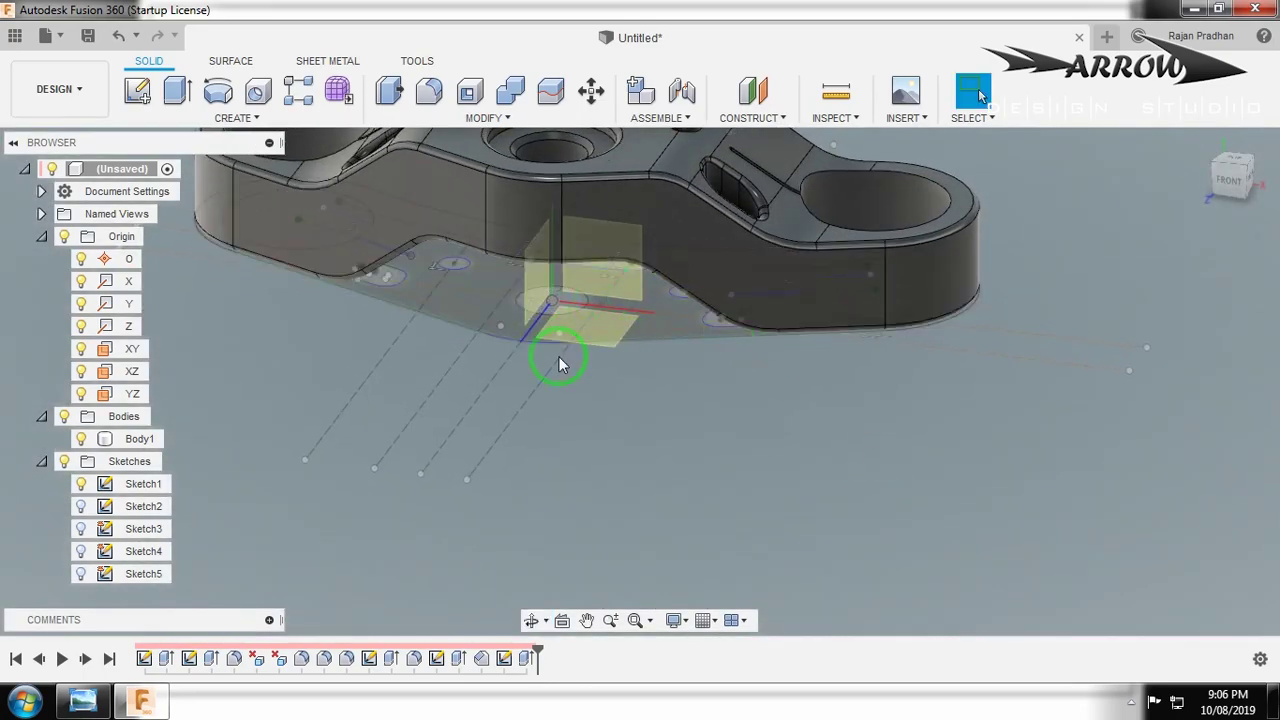
left_click(138, 91)
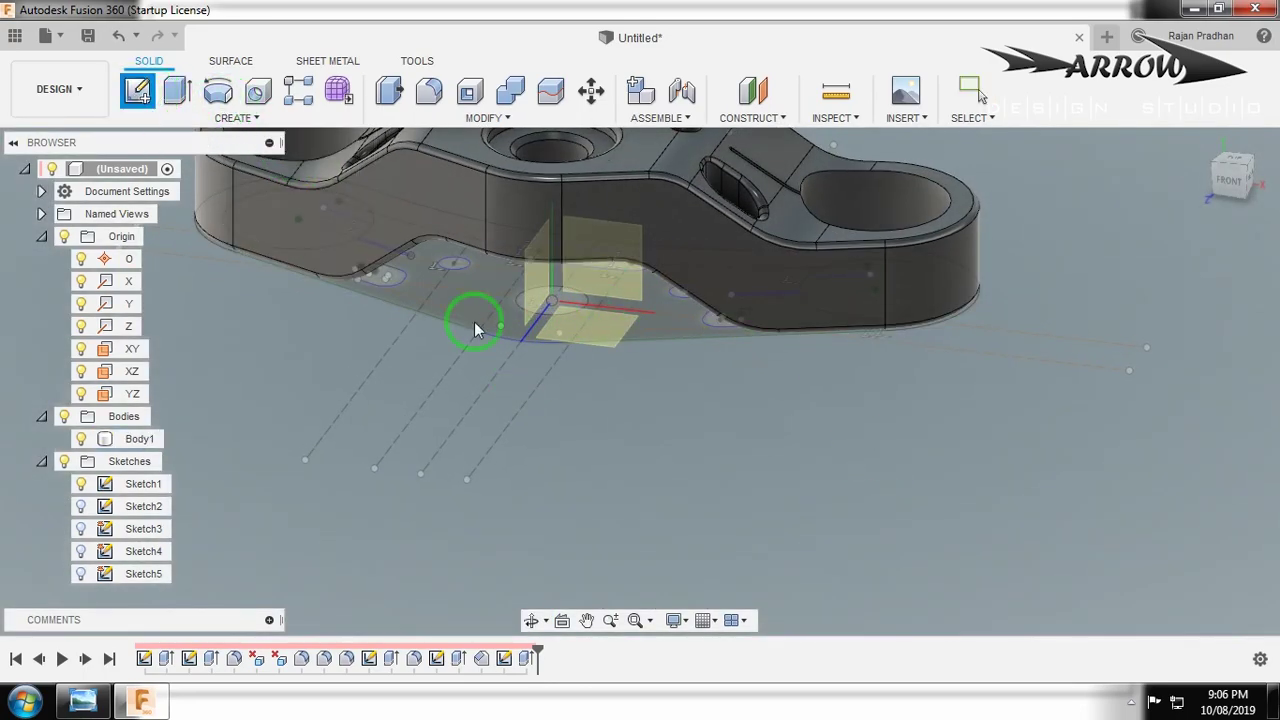
left_click(604, 333)
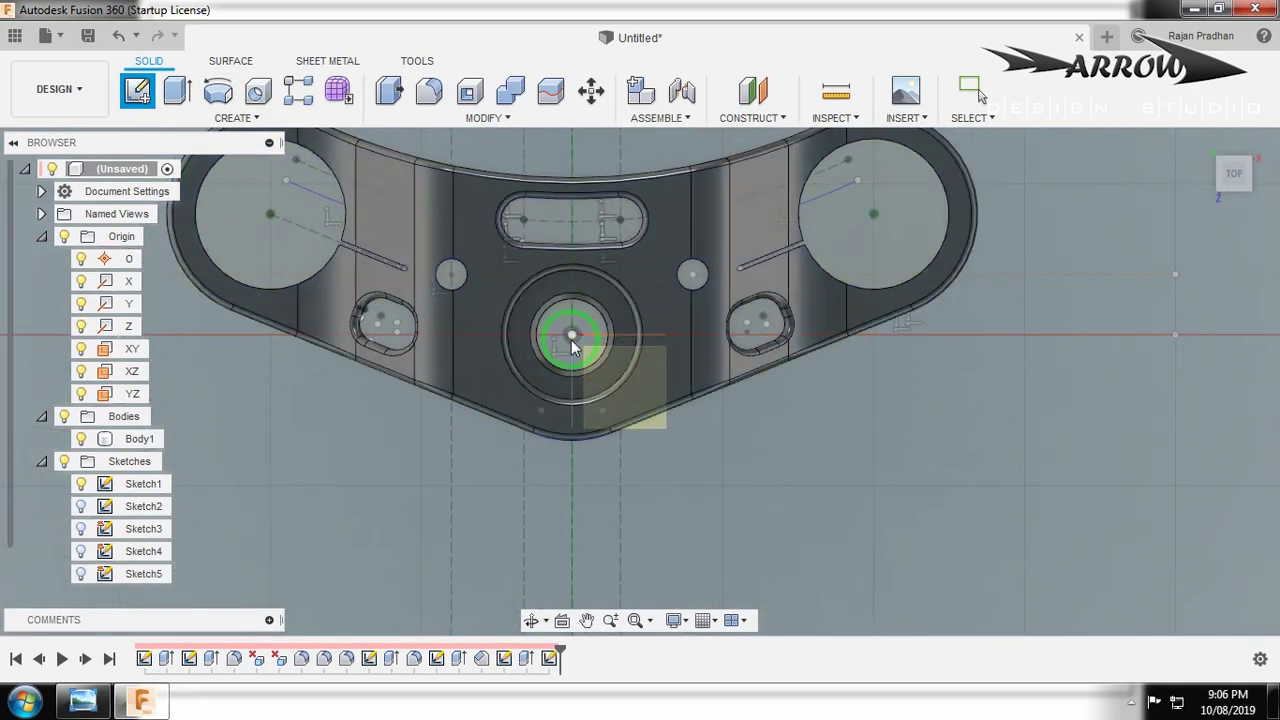
Project the left and right small holes' edges into the new sketch.
scroll(495, 285, "up", 2)
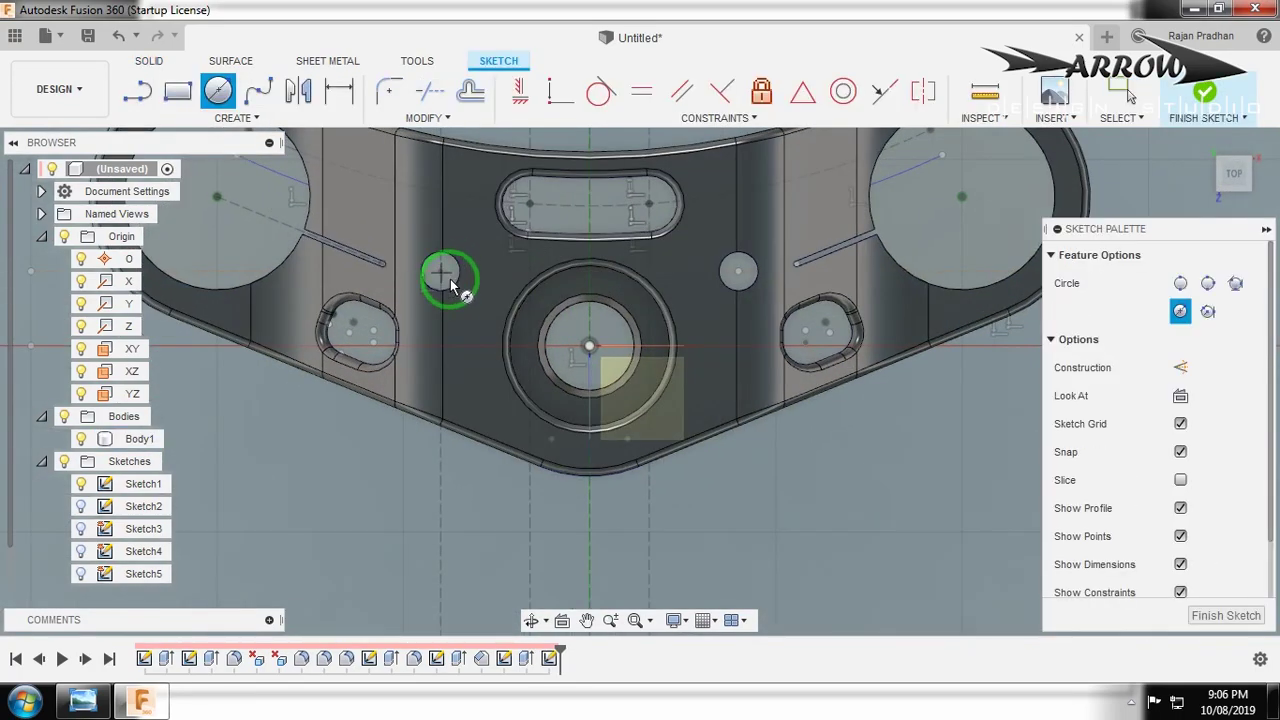
left_click(459, 302)
key("p")
left_click(459, 298)
left_click(927, 363)
left_click(740, 271)
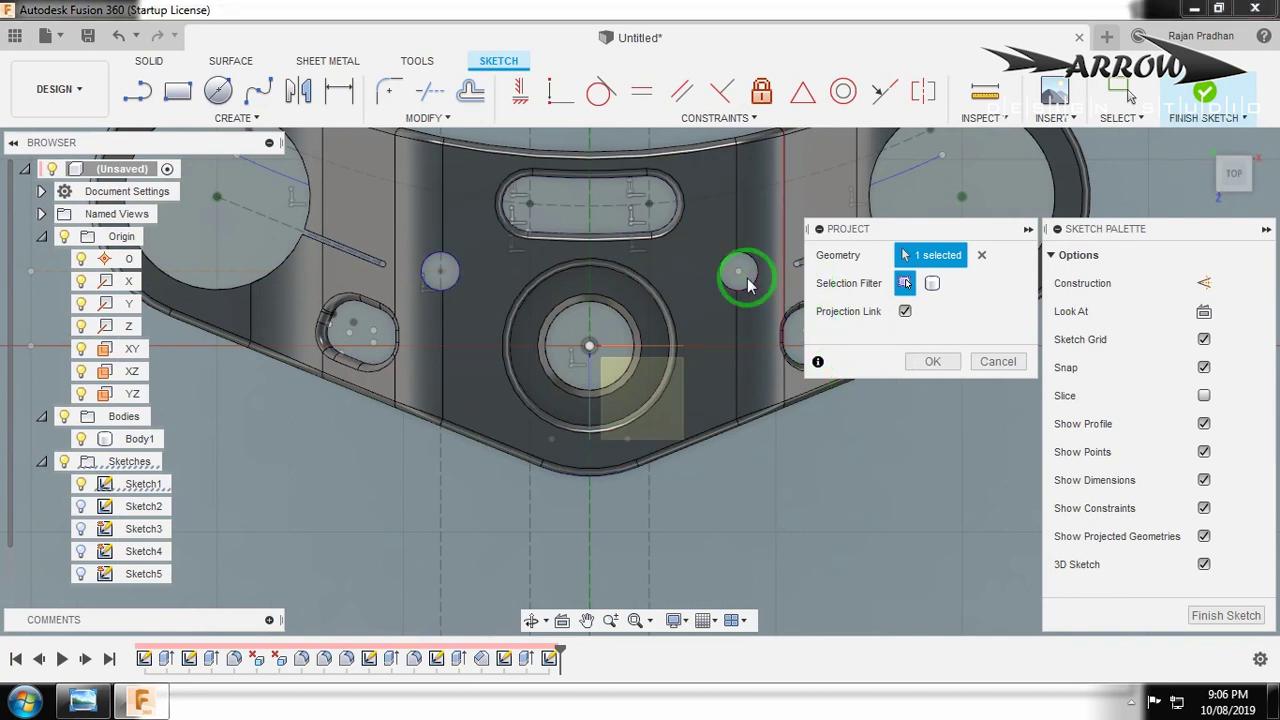
left_click(925, 362)
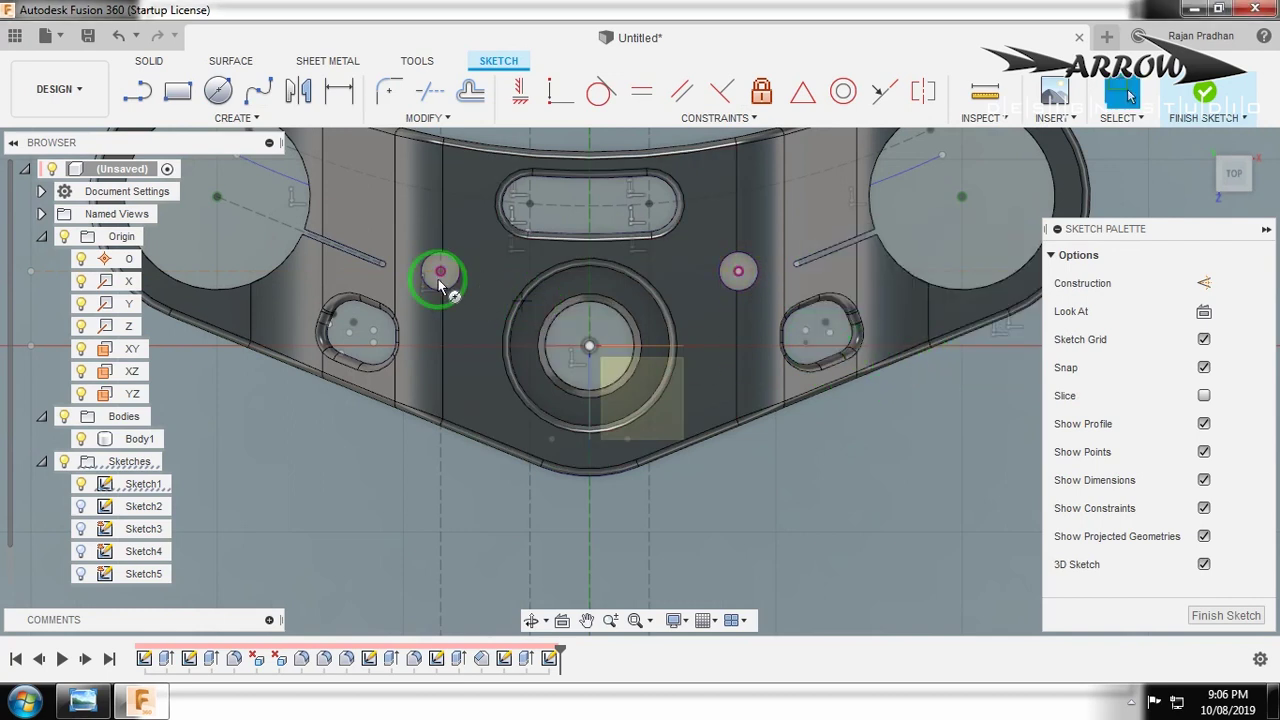
Draw two 22 mm diameter circles centred on the projected small-hole points.
key("c")
left_click(440, 271)
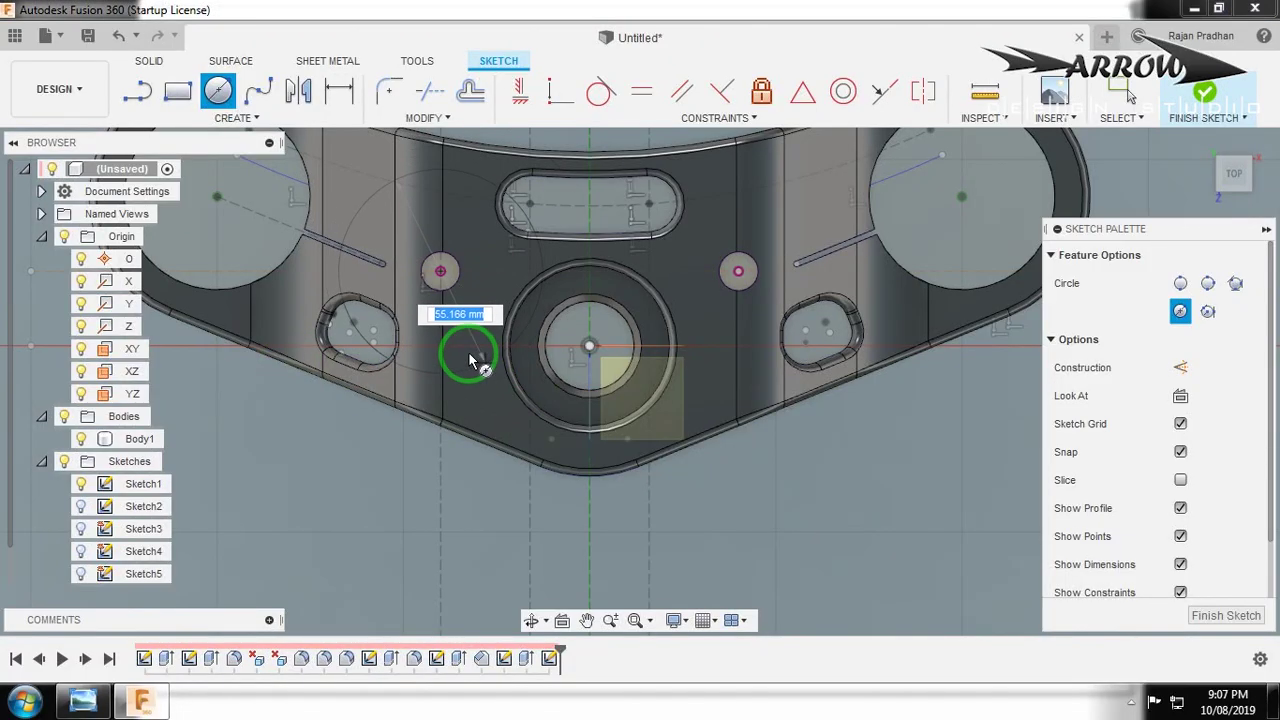
type("22")
key("Return")
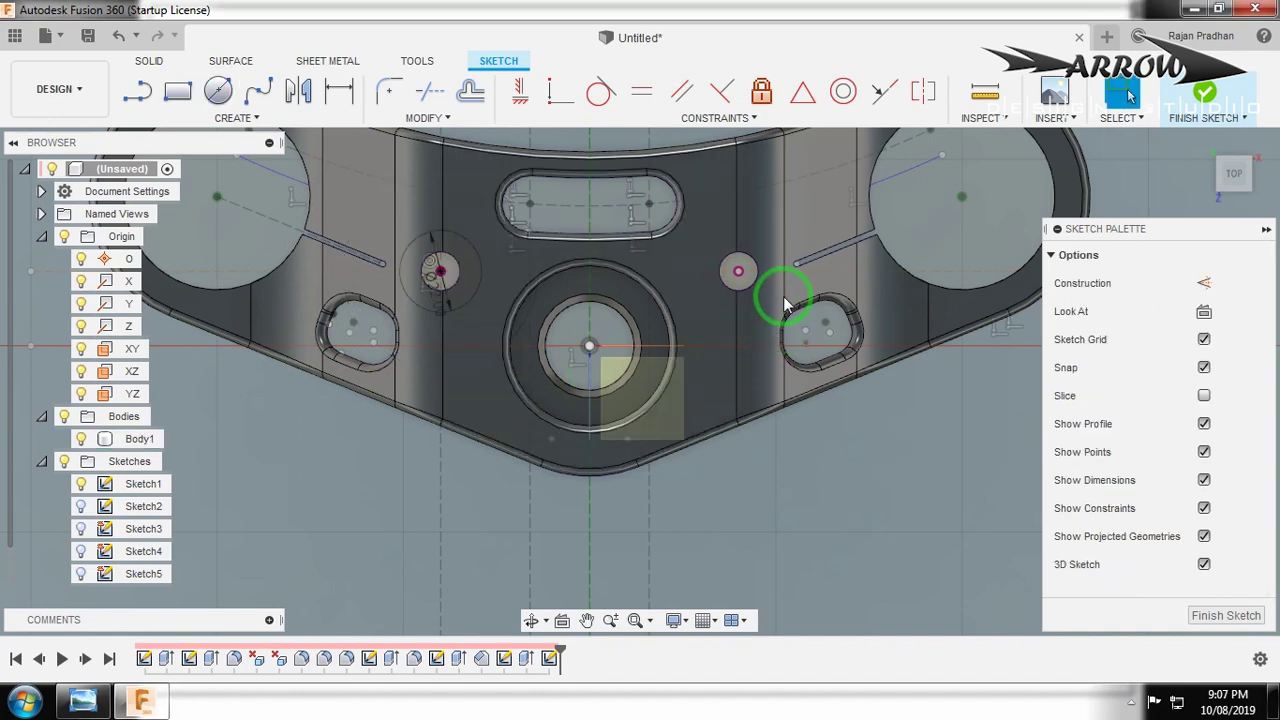
left_click(739, 272)
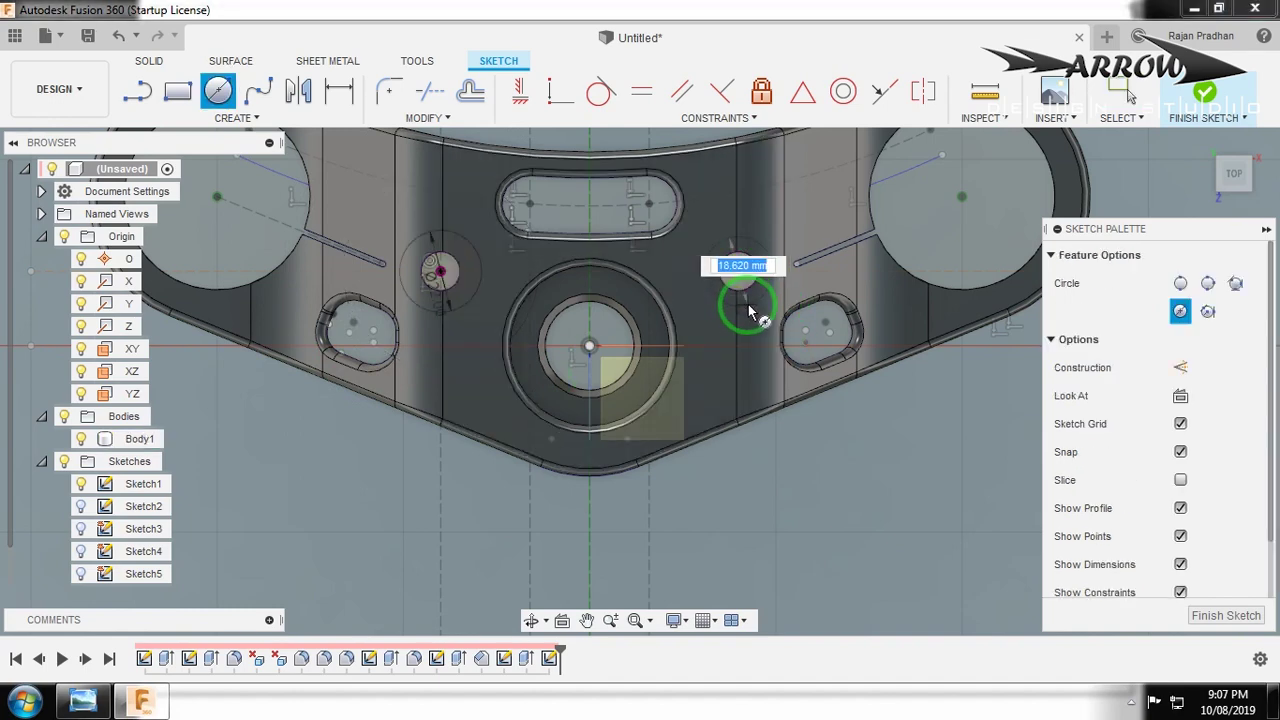
type("22")
key("Return")
key("Escape")
Select the ring profile around the left circle and start extruding it.
scroll(586, 457, "down", 5)
middle_click_drag(586, 457, 539, 445, "shift")
scroll(530, 420, "up", 5)
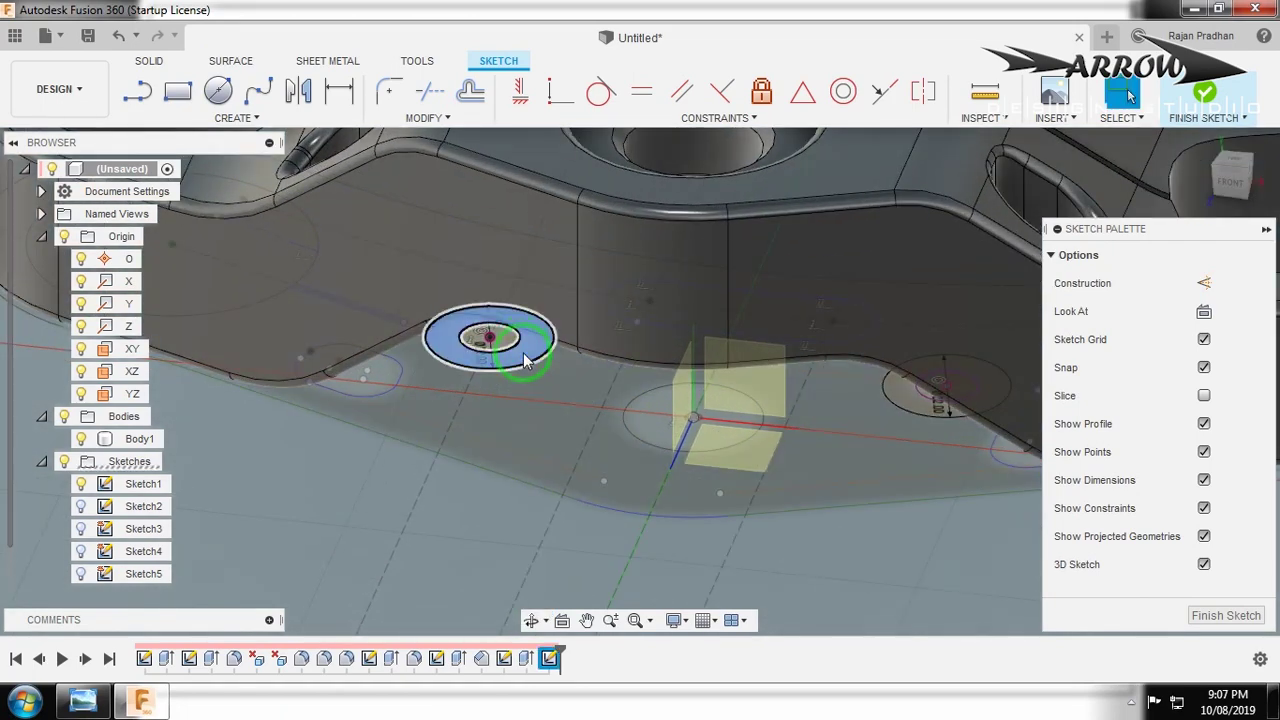
left_click(509, 343)
scroll(506, 340, "up", 5)
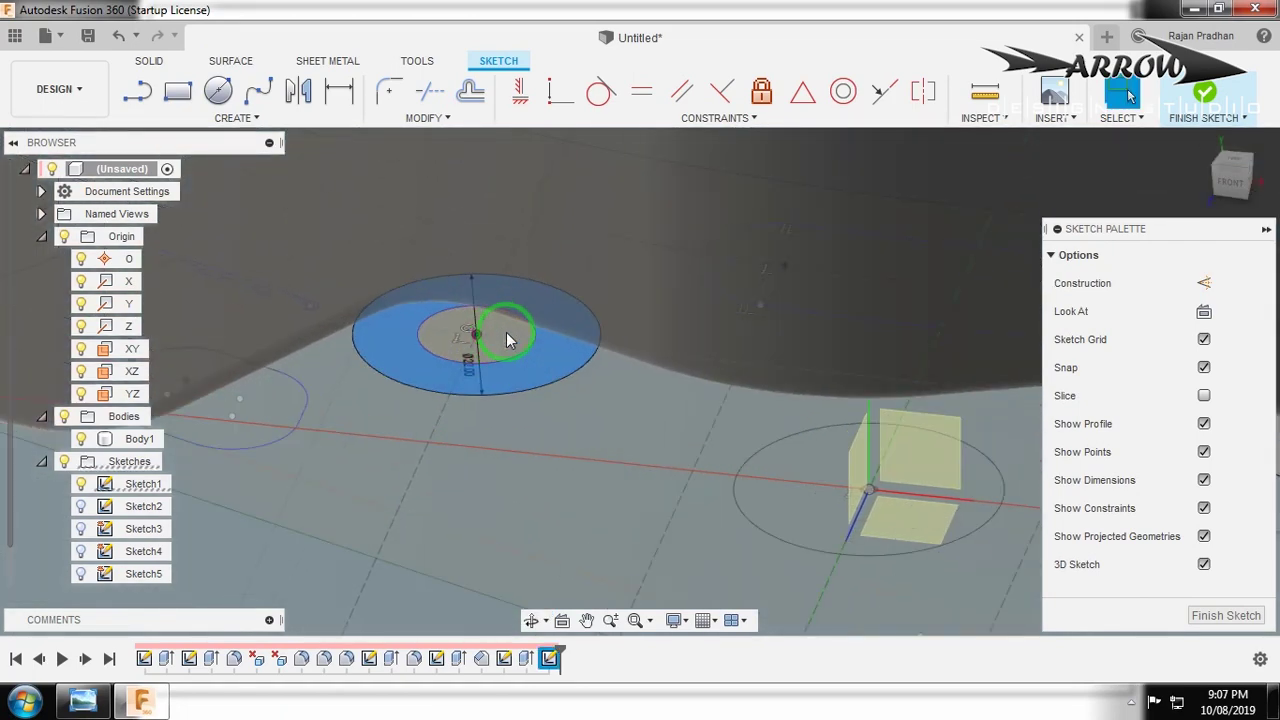
scroll(486, 363, "down", 5)
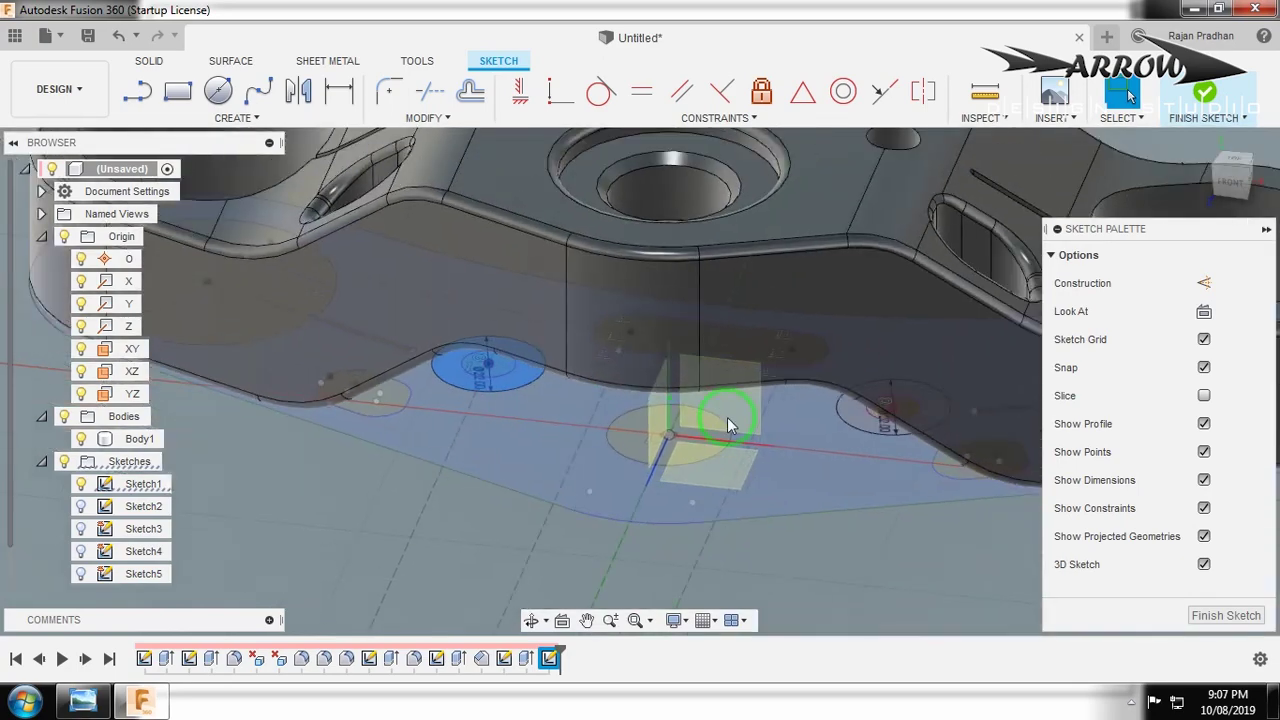
scroll(864, 425, "up", 4)
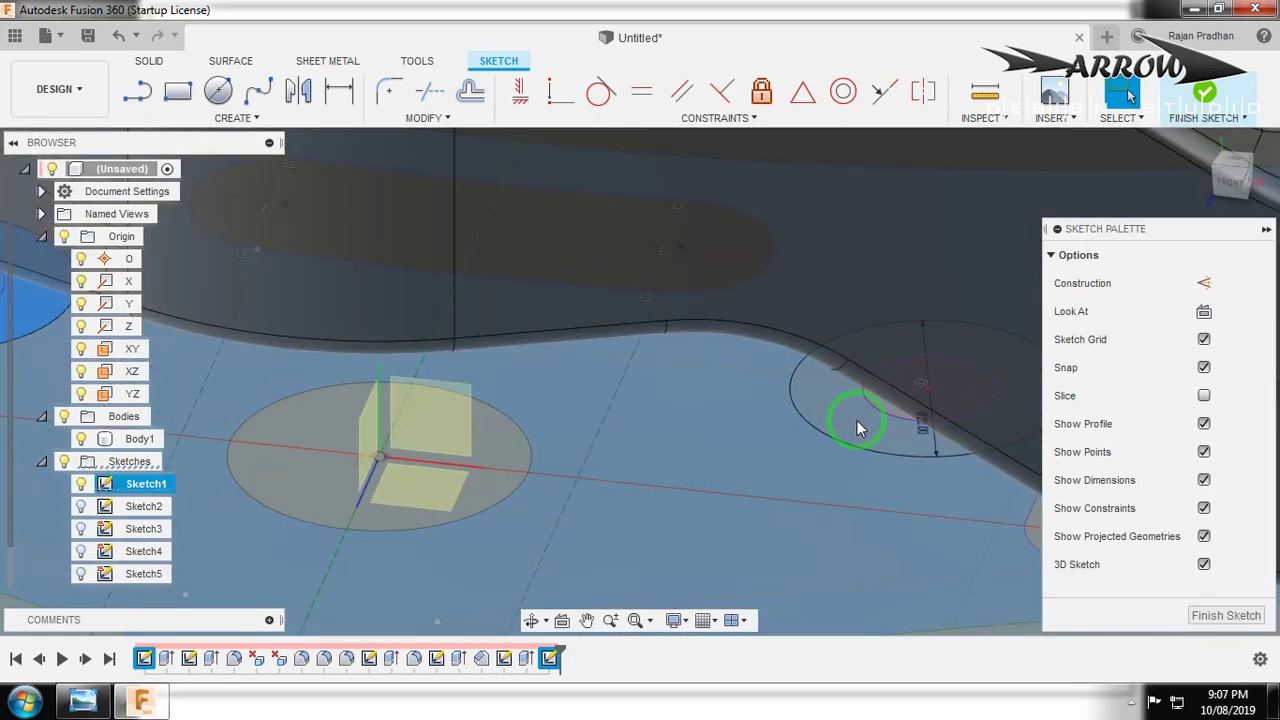
scroll(711, 448, "down", 5)
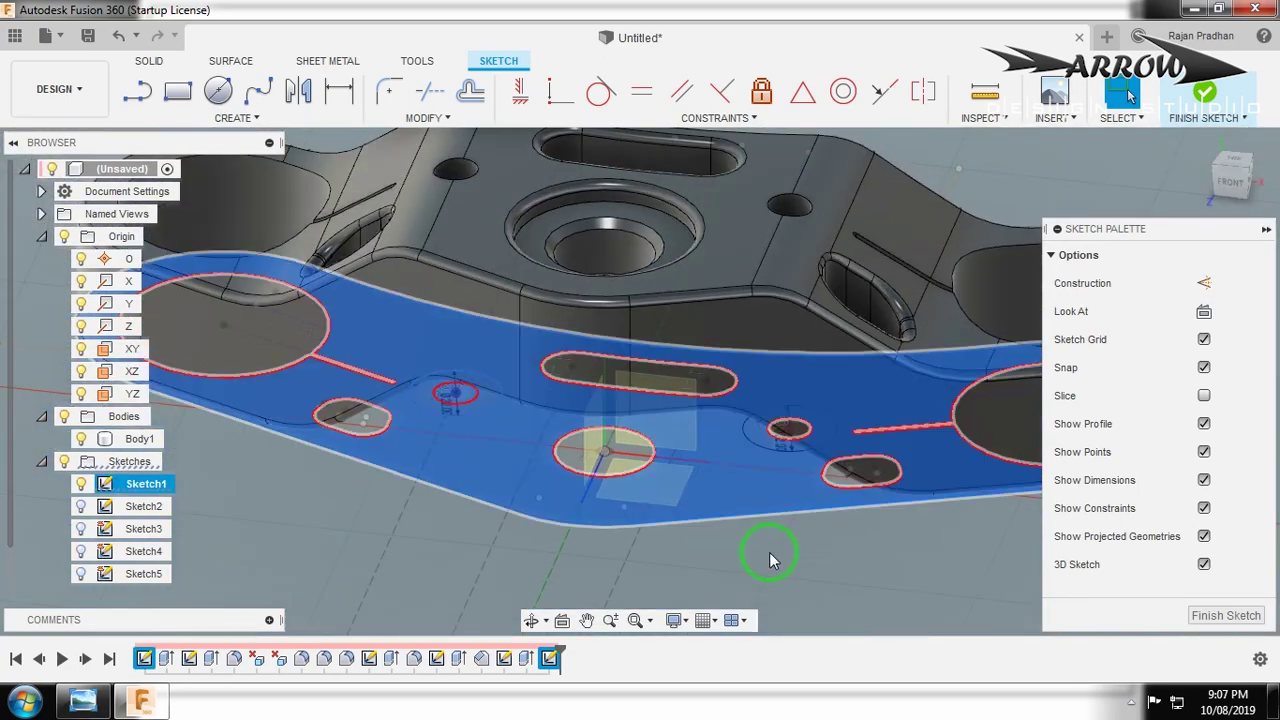
scroll(437, 425, "up", 4)
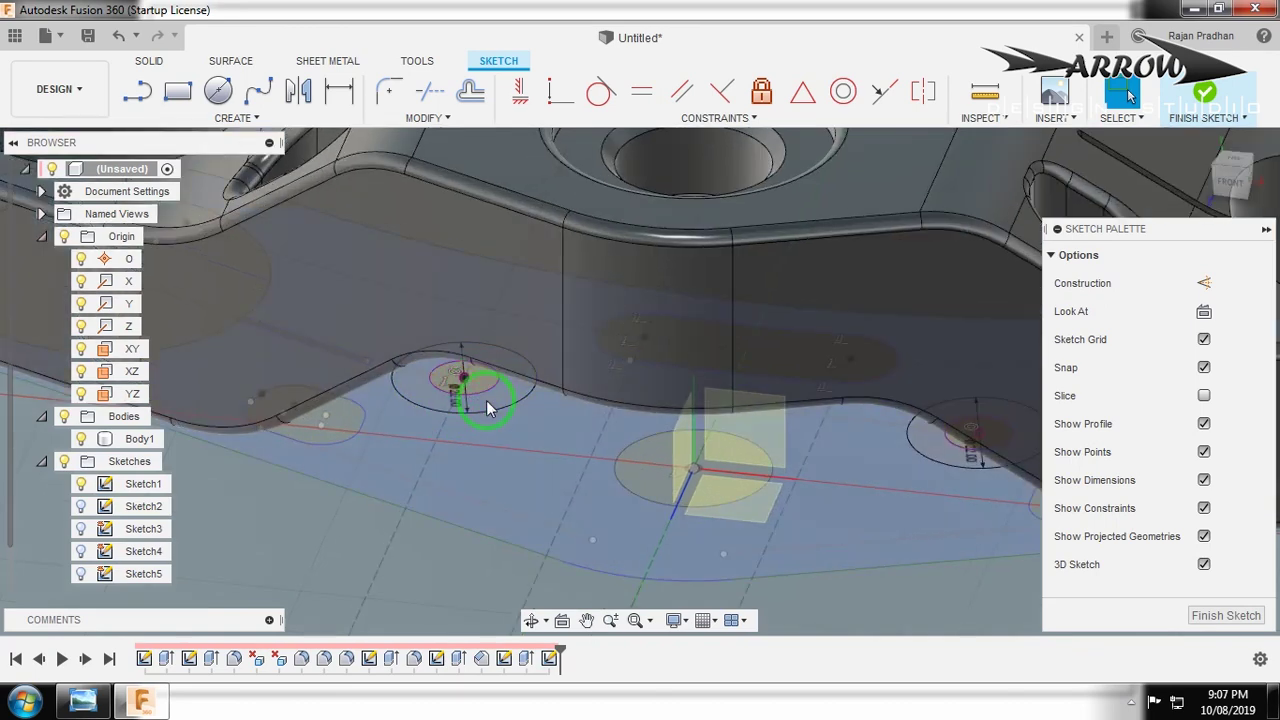
mouse_move(486, 400)
middle_mouse_down("shift")
mouse_move(473, 403)
mouse_move(483, 392)
middle_mouse_up("shift")
scroll(482, 392, "up", 2)
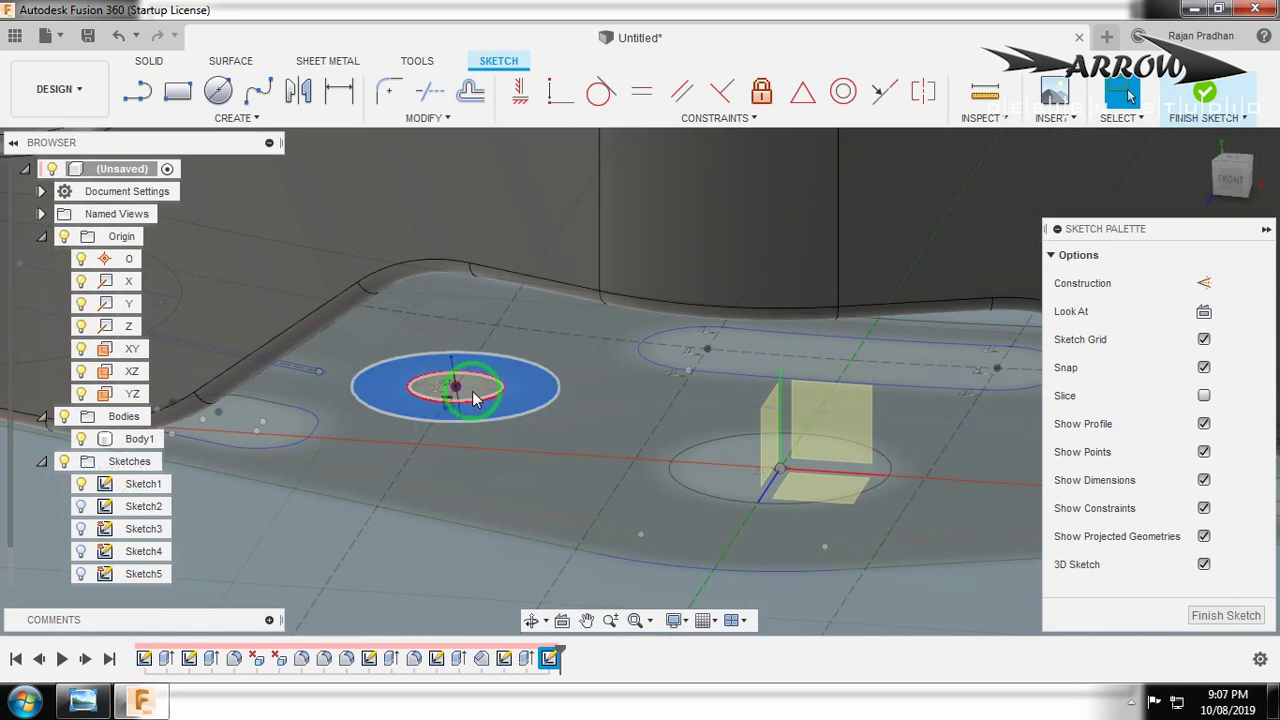
scroll(473, 392, "up", 2)
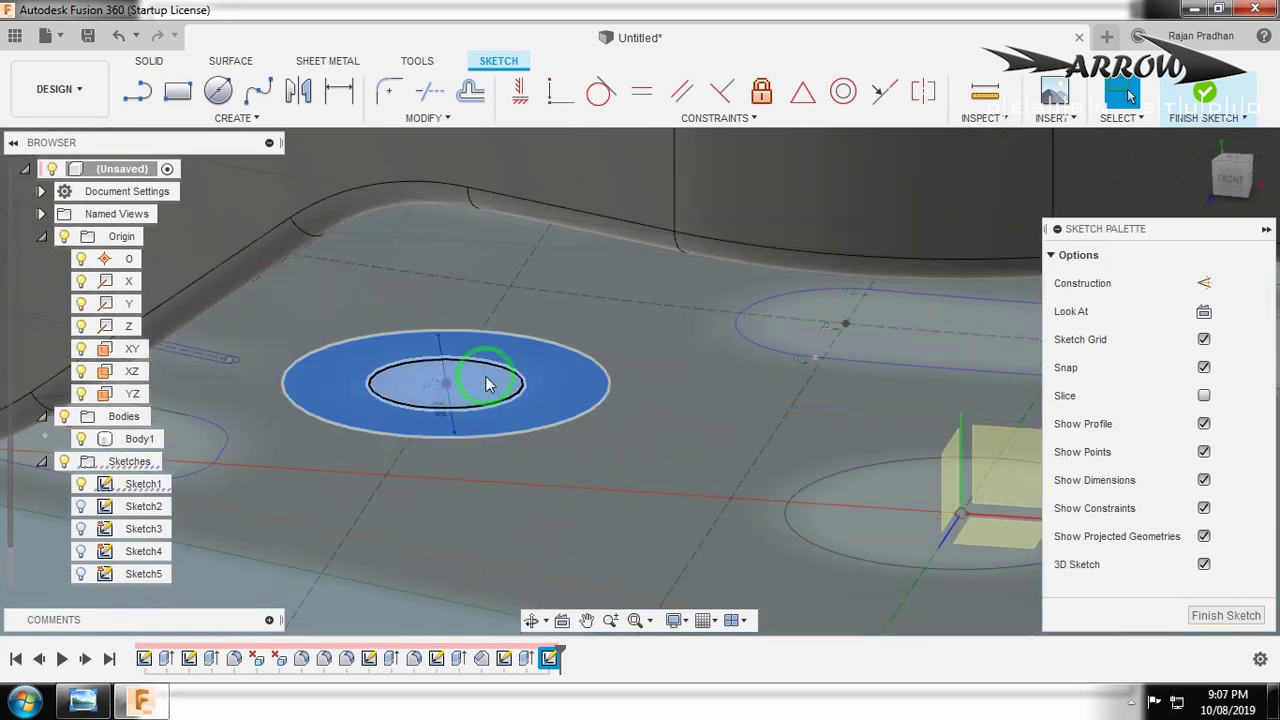
scroll(454, 388, "down", 3)
scroll(455, 391, "down", 2)
key("e")
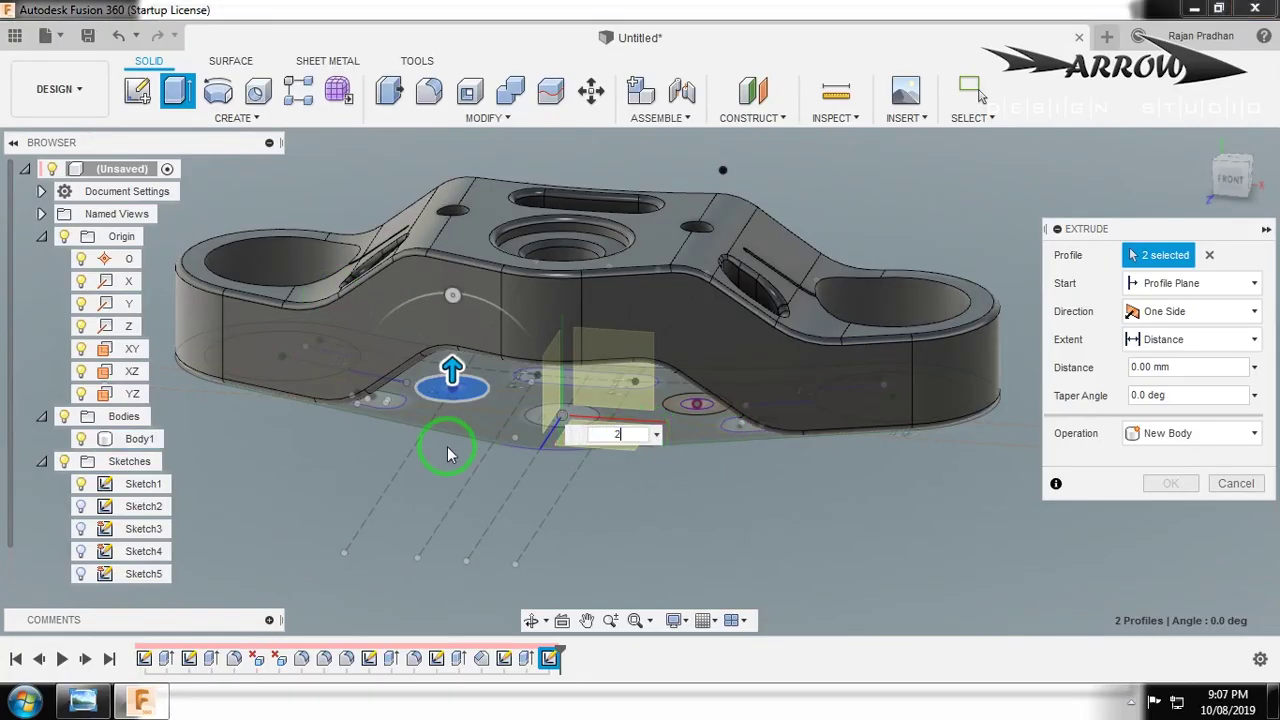
Finish the boss extrusion and mirror Extrude6 across the YZ plane.
key("Escape")
left_click(570, 659)
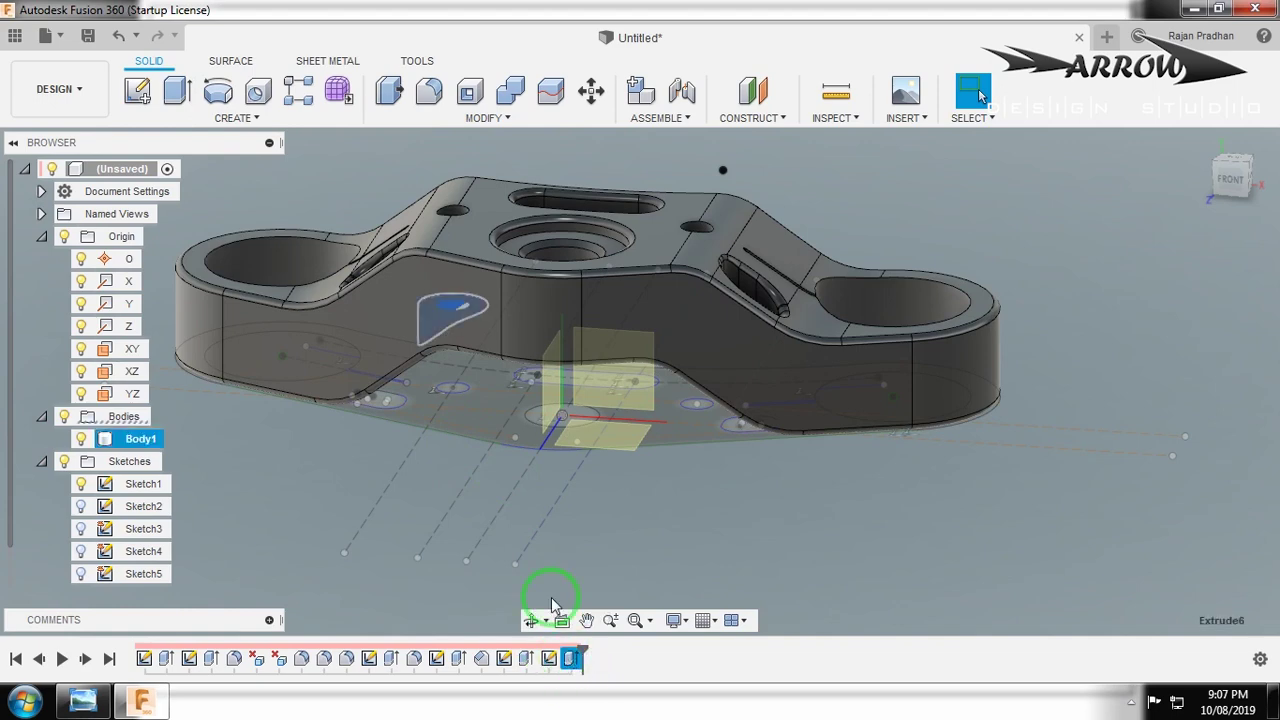
left_click(232, 118)
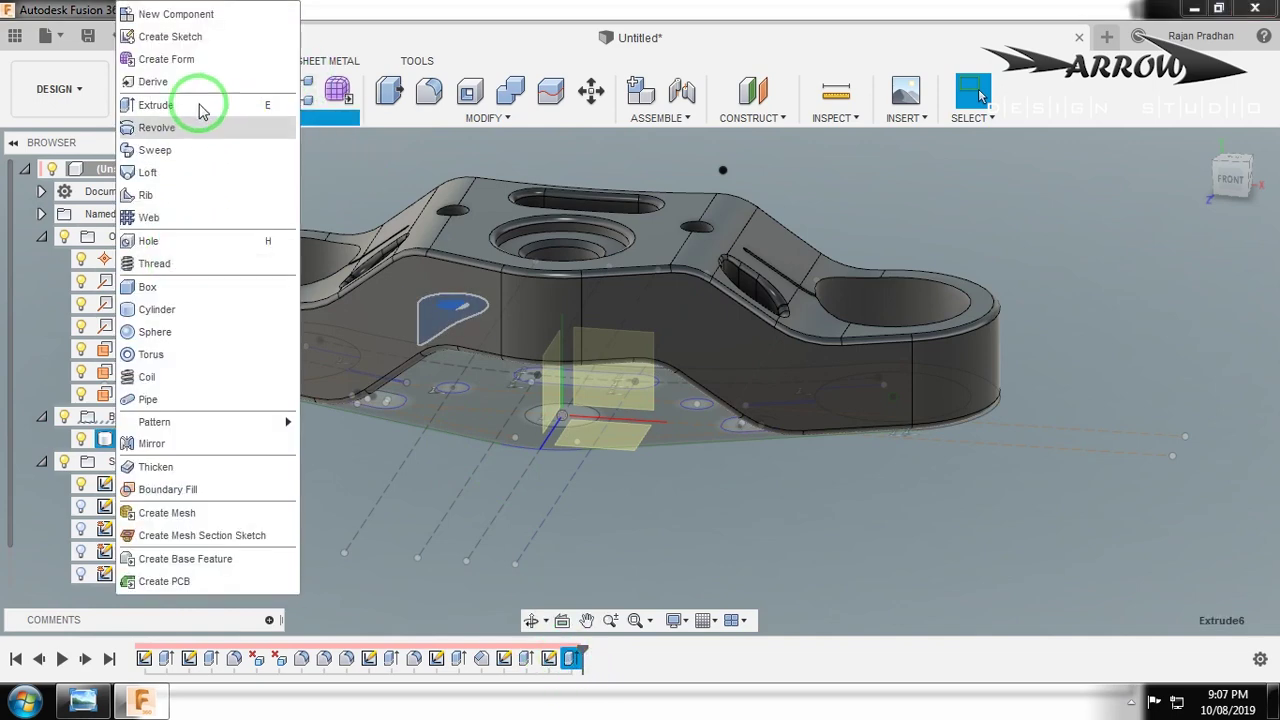
left_click(452, 120)
left_click(450, 117)
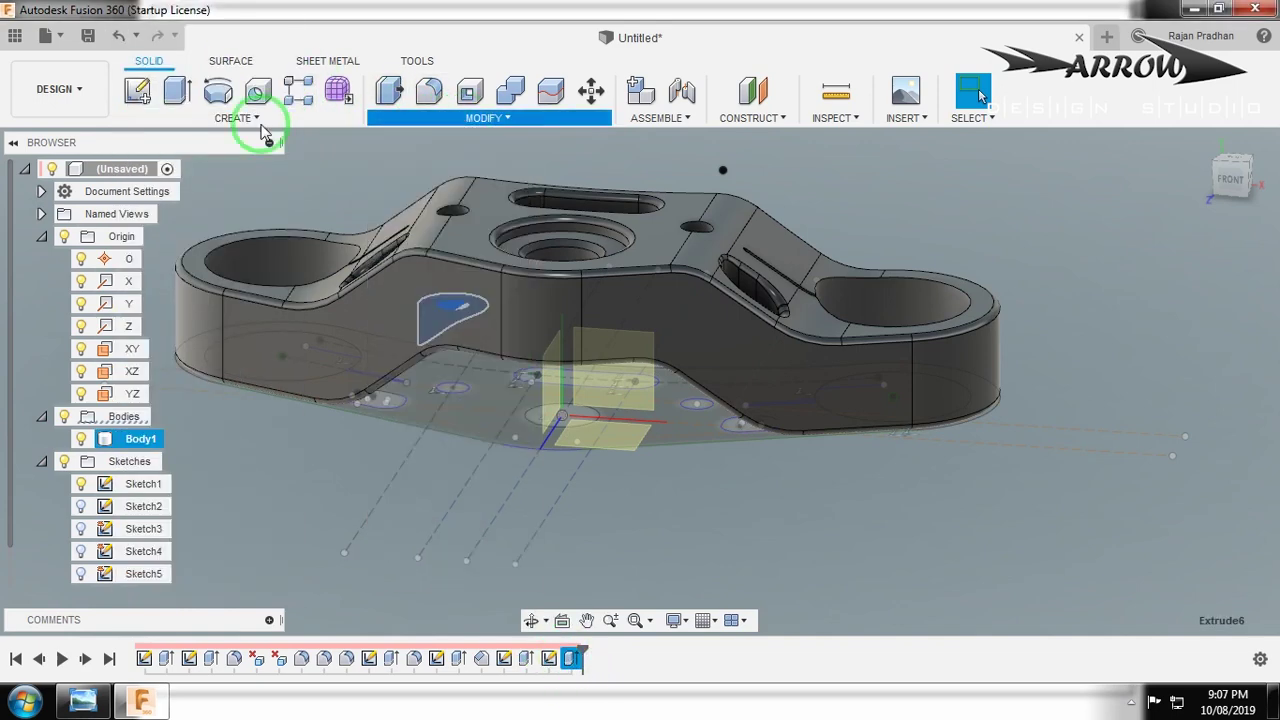
left_click(258, 120)
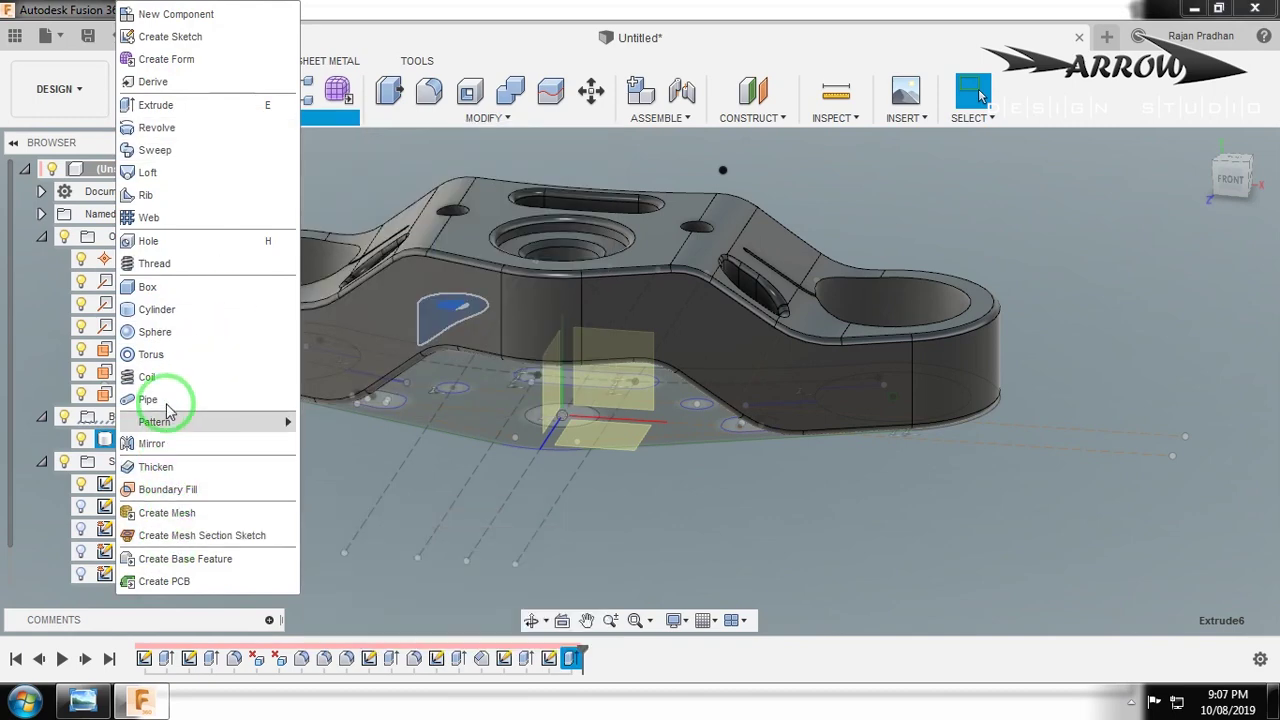
left_click(155, 443)
left_click(1165, 311)
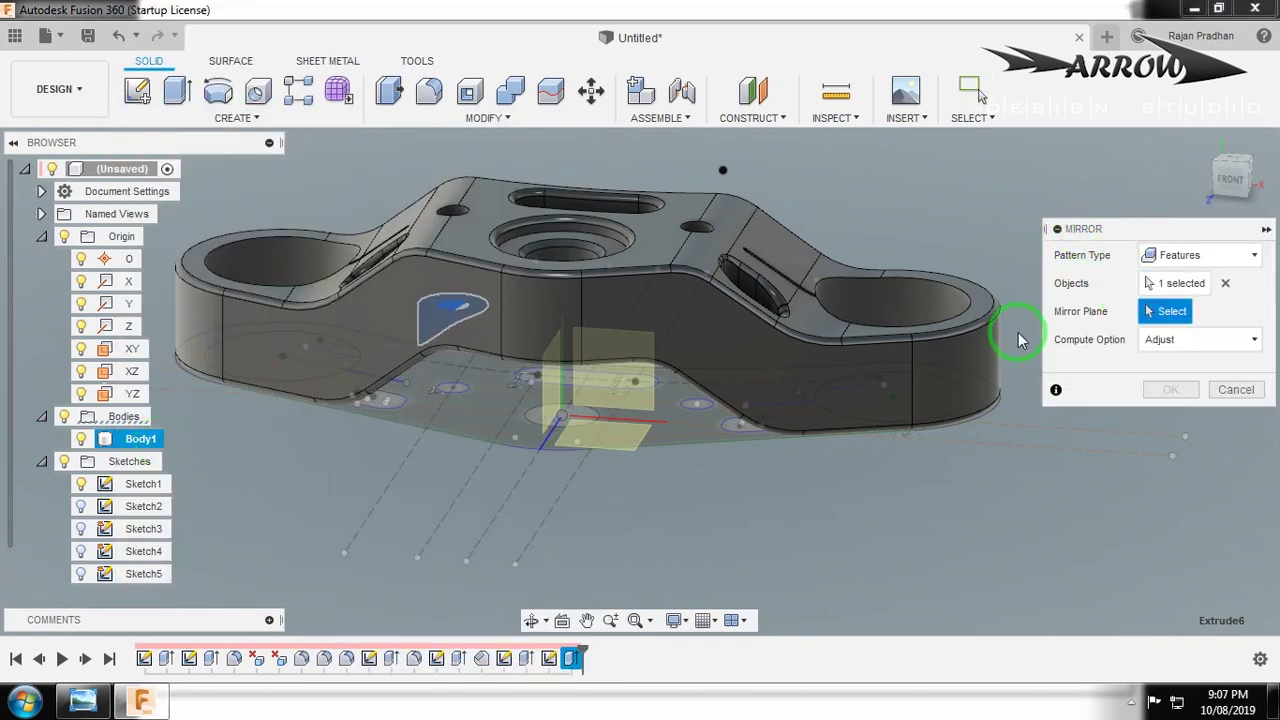
left_click(572, 390)
left_click(1171, 391)
mouse_move(986, 366)
middle_mouse_down("shift")
mouse_move(929, 251)
mouse_move(929, 180)
mouse_move(898, 252)
mouse_move(906, 271)
mouse_move(946, 280)
middle_mouse_up("shift")
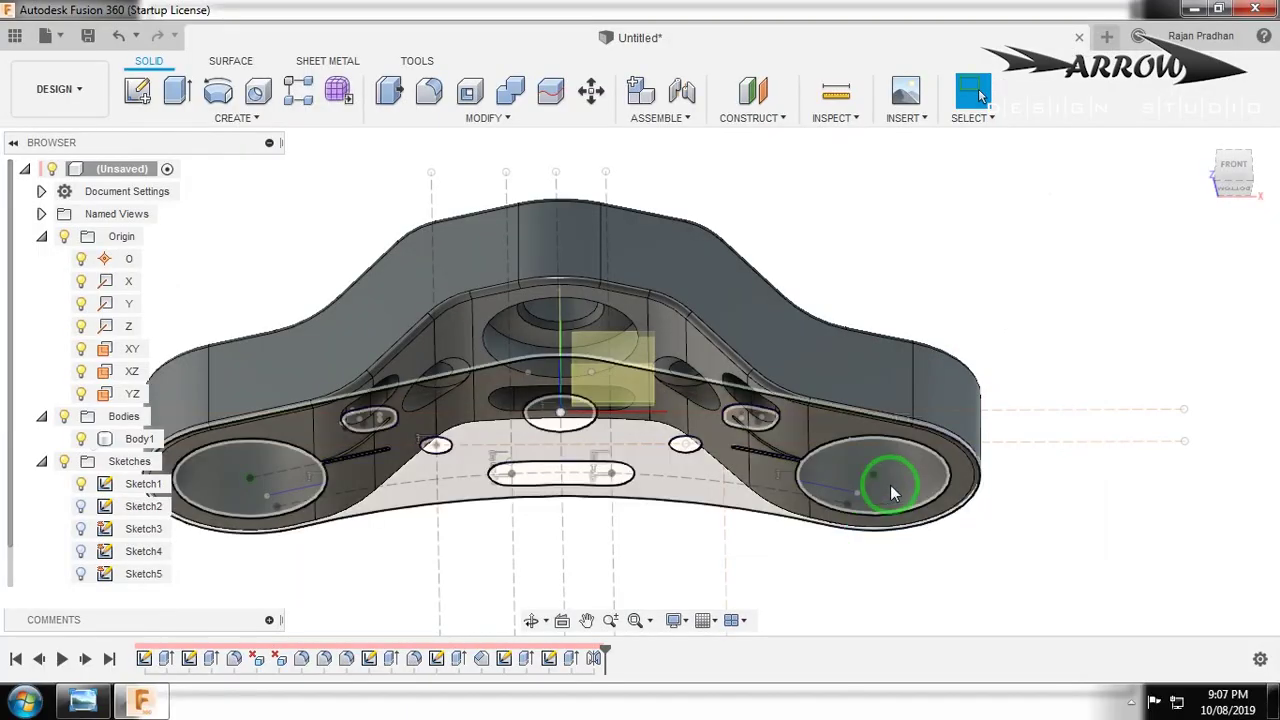
mouse_move(891, 480)
middle_mouse_down("shift")
mouse_move(920, 423)
mouse_move(946, 417)
mouse_move(898, 425)
mouse_move(880, 451)
middle_mouse_up("shift")
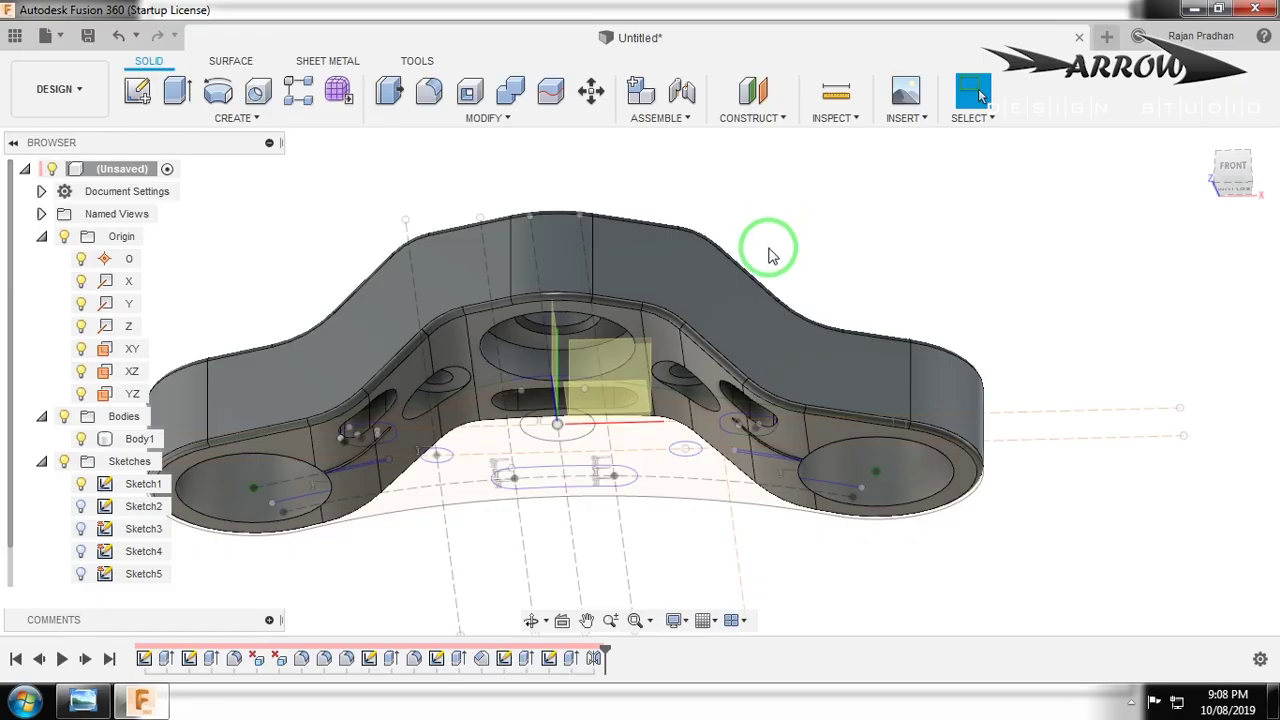
middle_click_drag(770, 255, 709, 349, "shift")
middle_click_drag(817, 407, 686, 280, "shift")
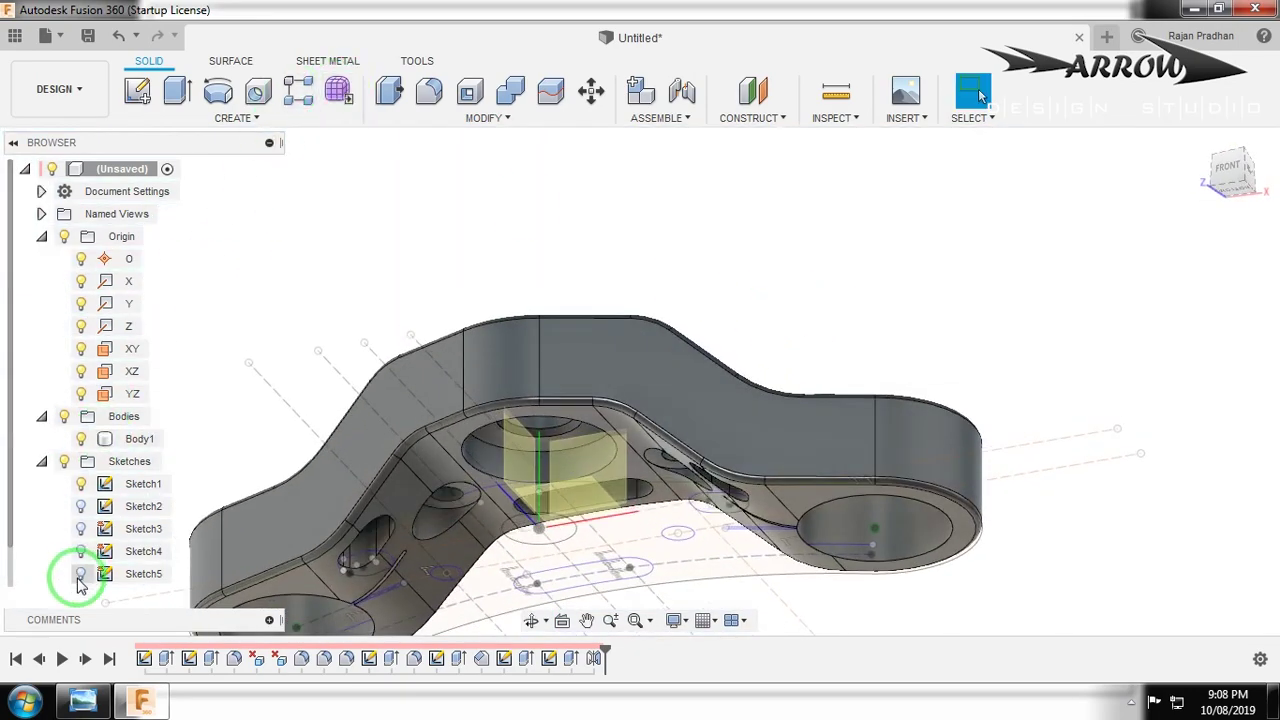
Hide Sketch1 and start a new sketch on the XZ plane.
left_click(64, 461)
left_click(138, 91)
left_click(567, 485)
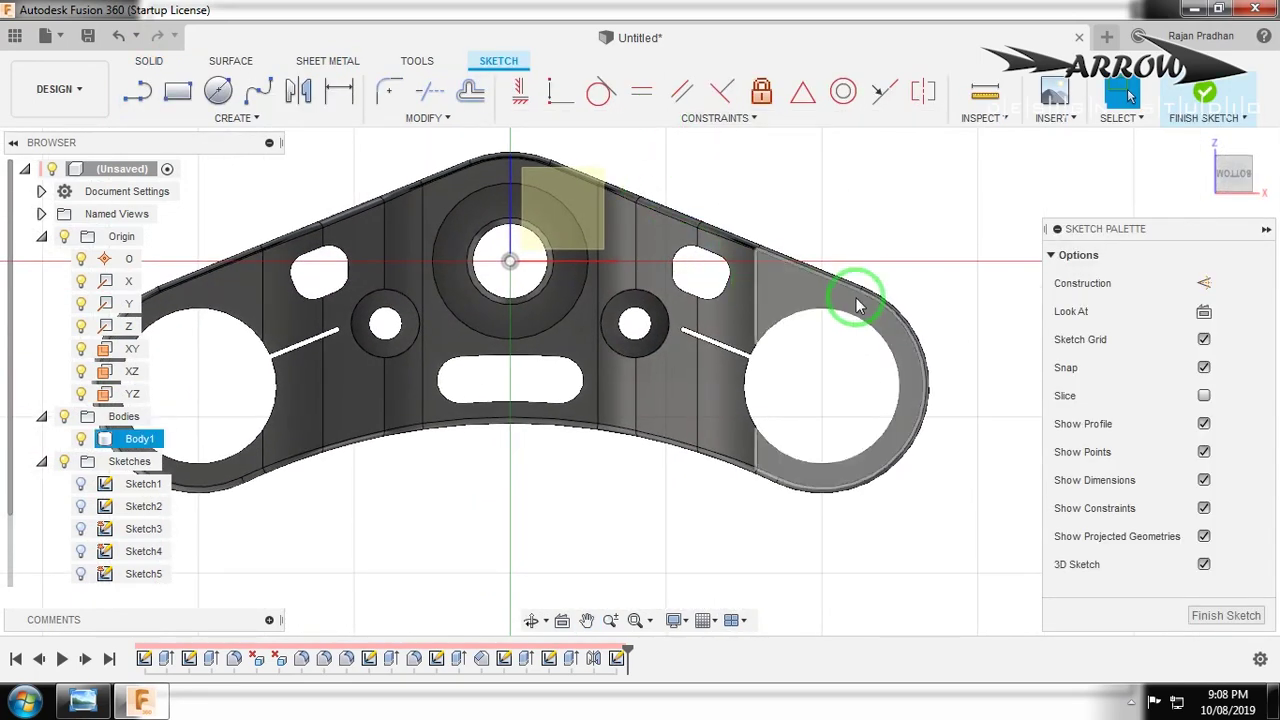
Project the right clamp hole's edge and the clamp's outer curved edge into the sketch.
key("p")
middle_click_drag(914, 423, 700, 457)
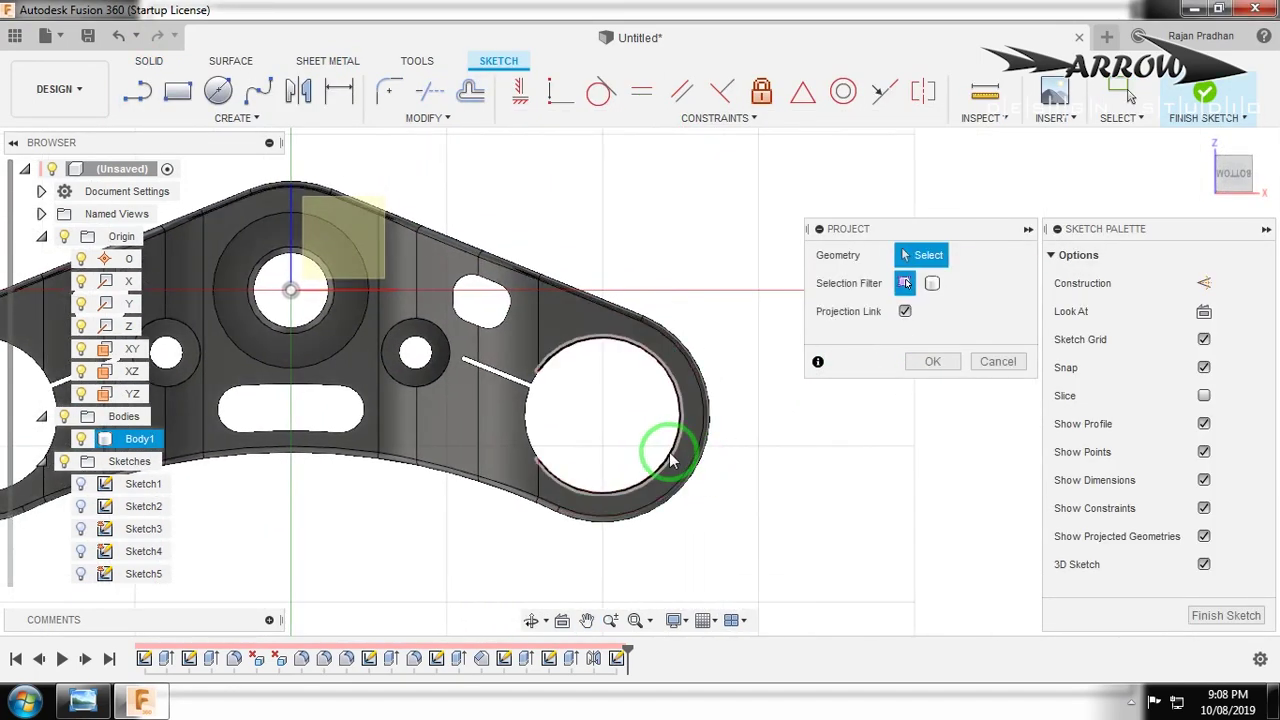
left_click(670, 460)
left_click(930, 362)
scroll(930, 372, "up", 1)
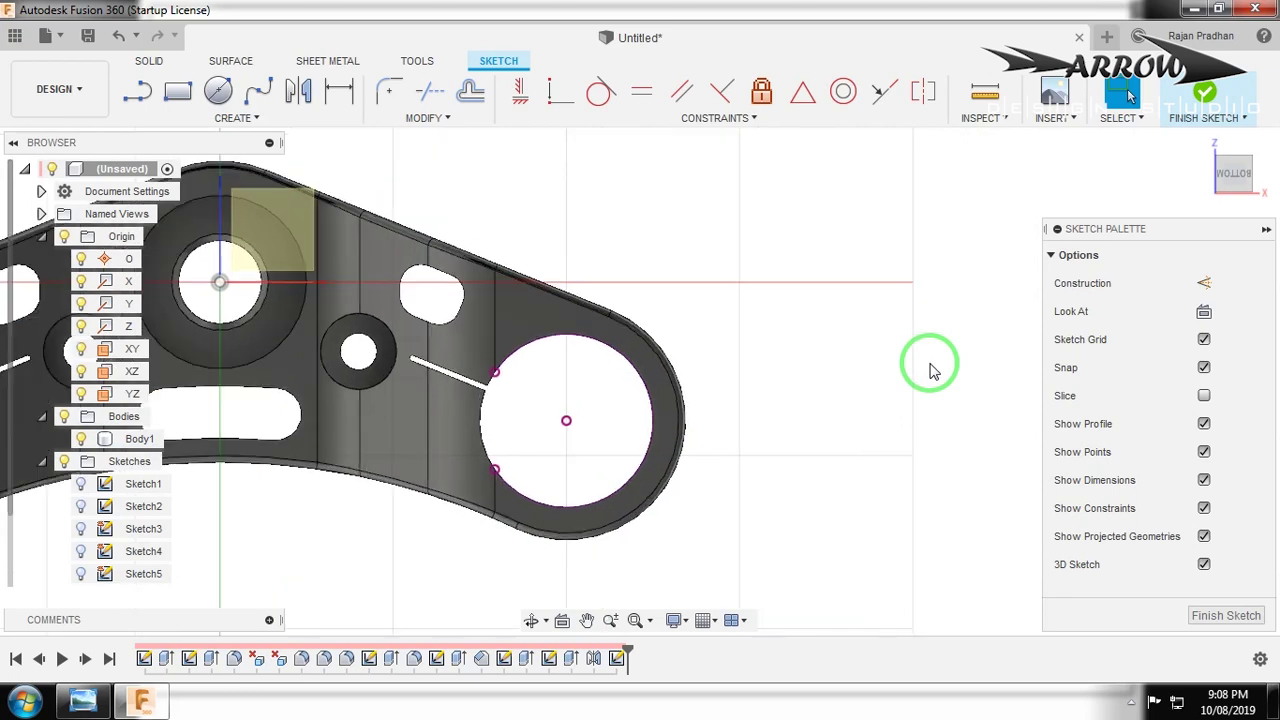
key("p")
left_click(674, 363)
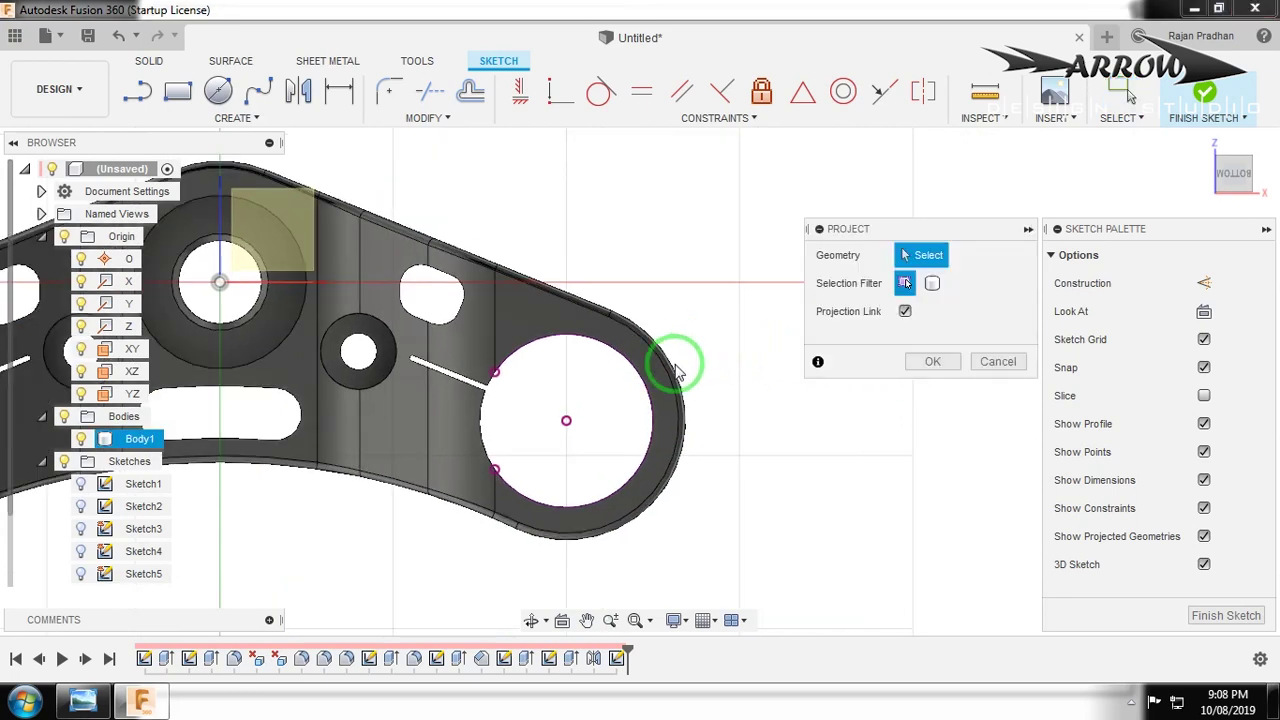
left_click(932, 361)
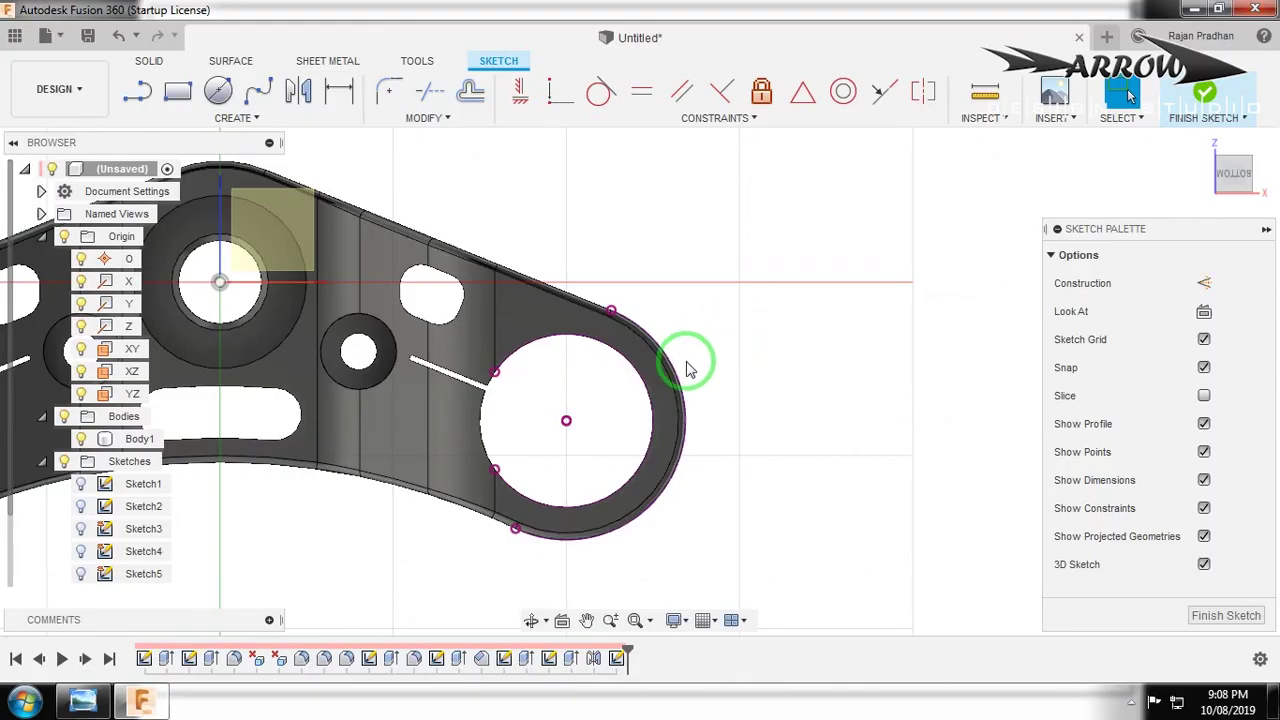
Draw a Ø66 (33*2) circle centred in the clamp hole and a vertical line up from its centre.
key("c")
left_click(566, 420)
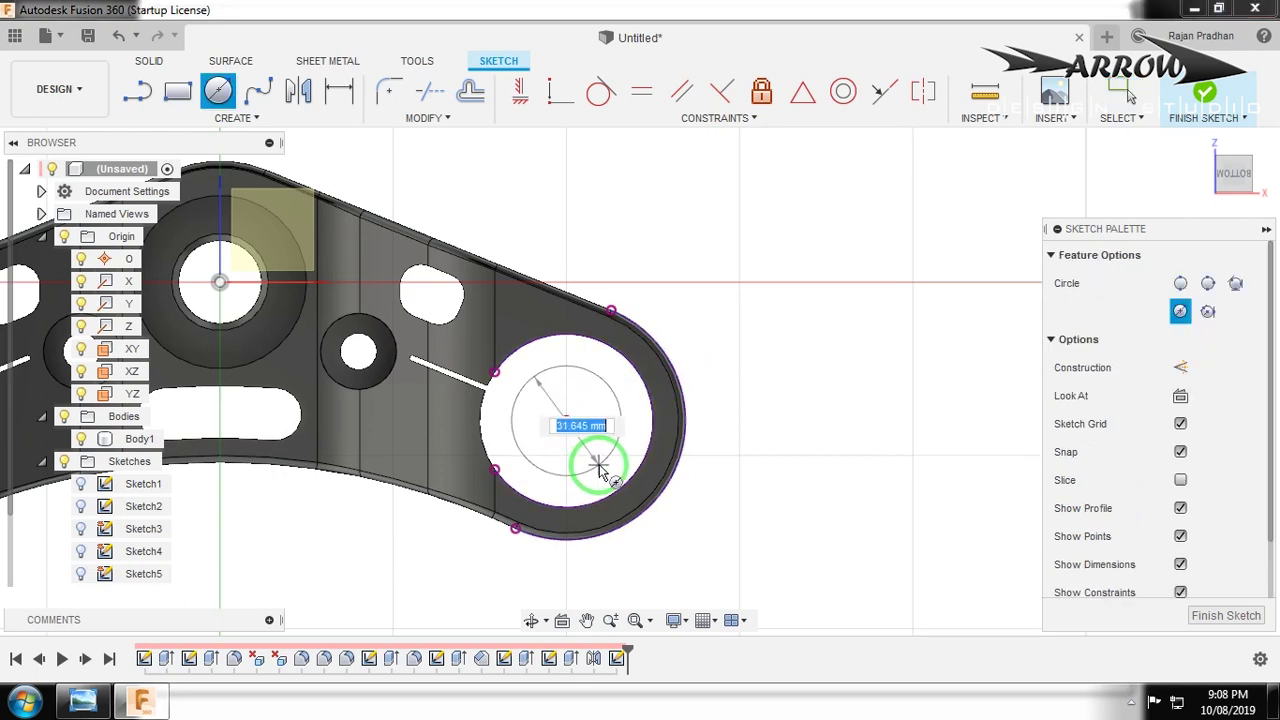
type("3")
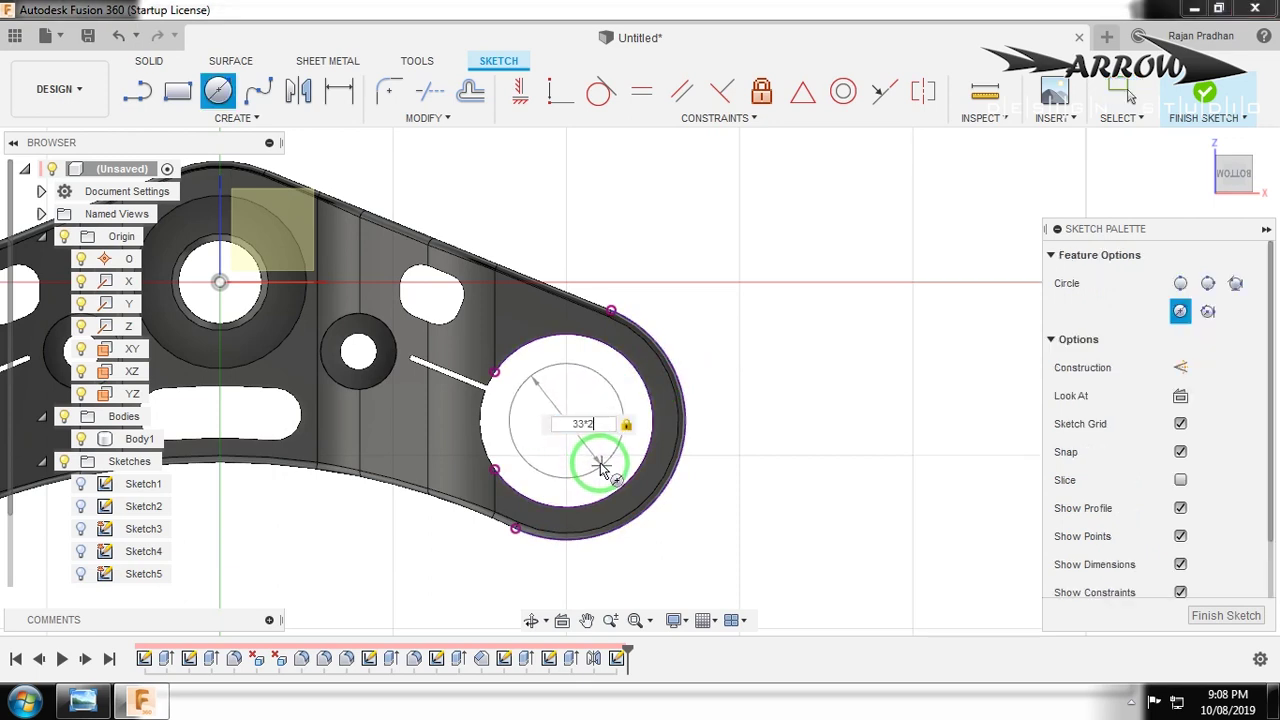
type("3*2")
key("Return")
scroll(710, 338, "up", 3)
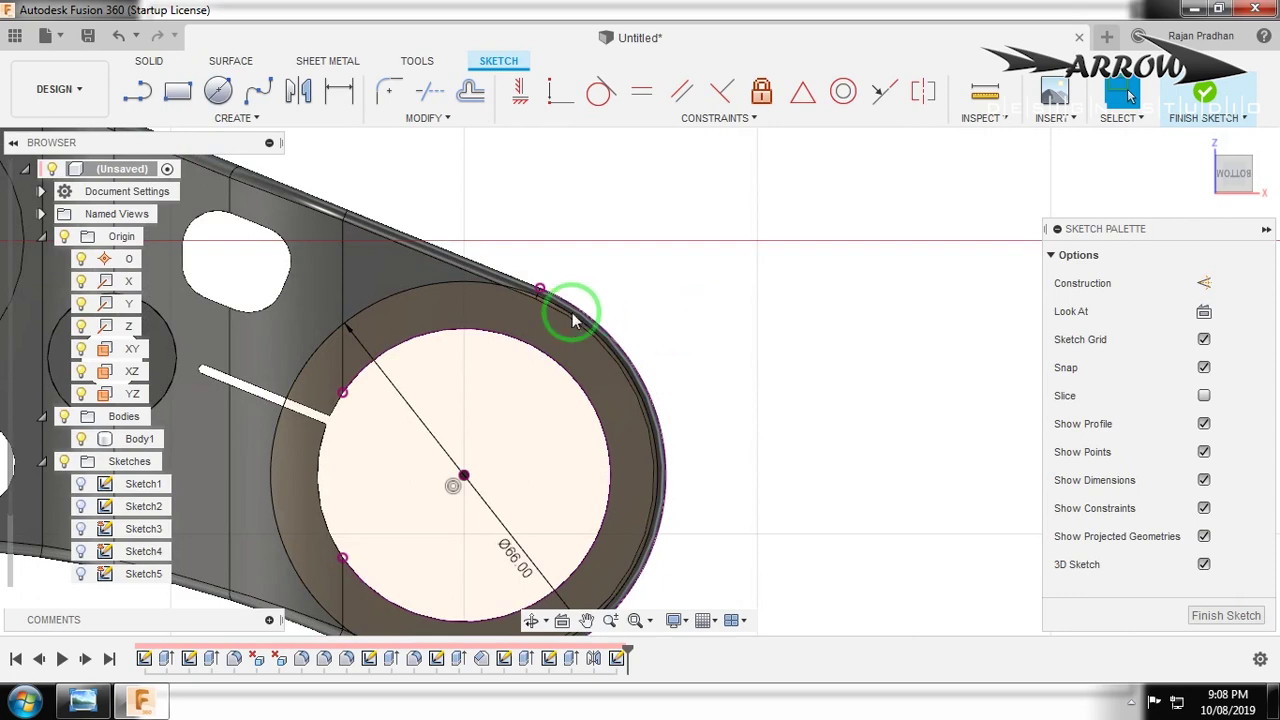
scroll(617, 302, "up", 2)
scroll(535, 287, "down", 5)
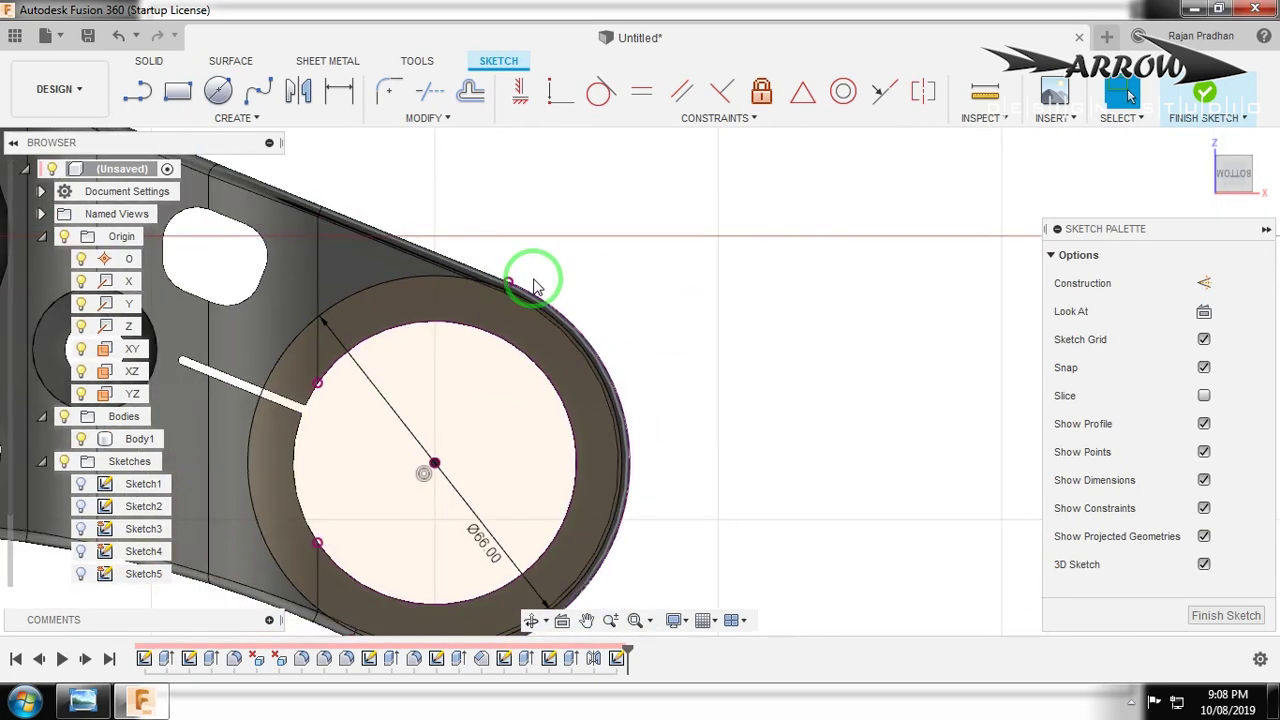
key("l")
left_click(465, 404)
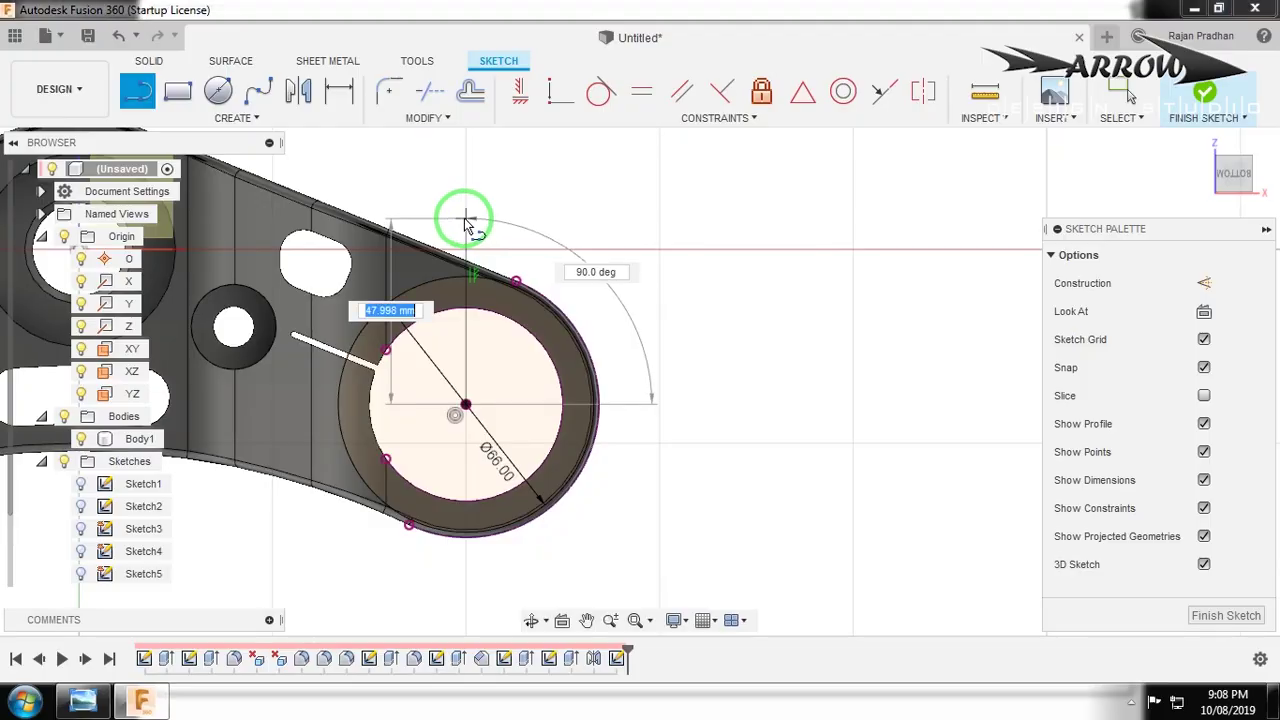
left_click(466, 217)
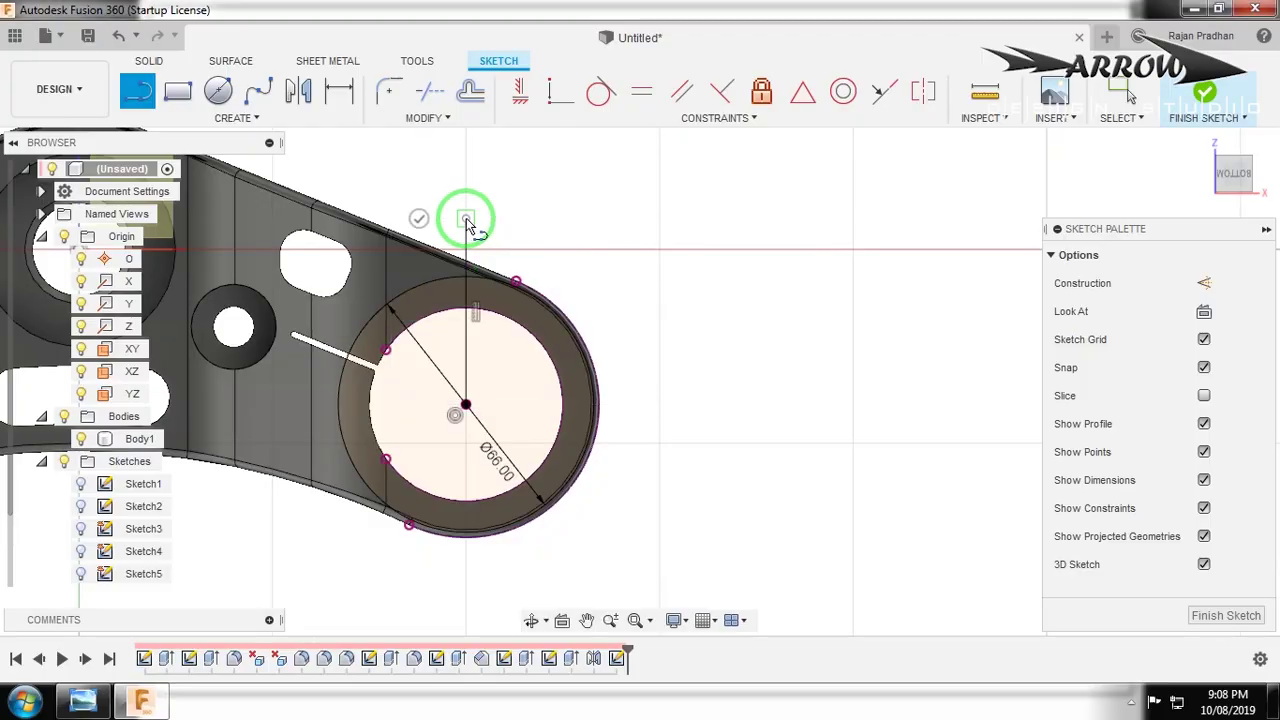
Draw a vertical line down through the circle centre and make it construction geometry.
key("Escape")
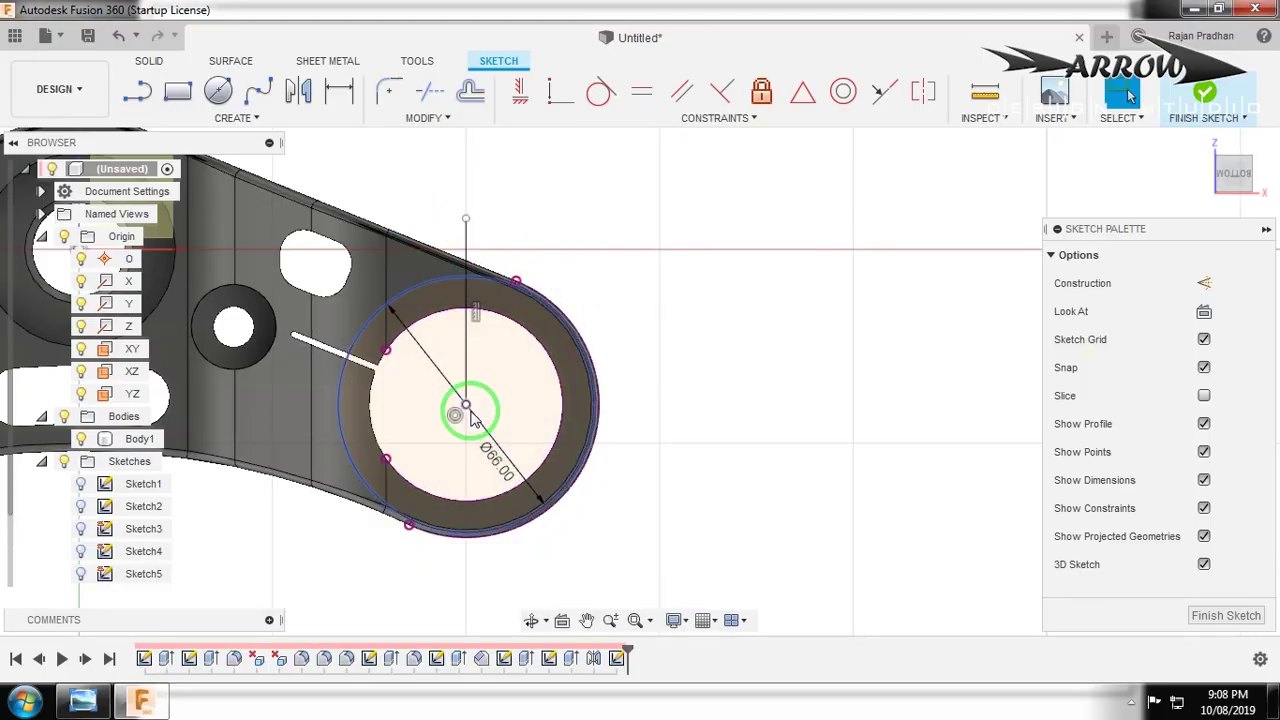
left_click(466, 405)
left_click(466, 580)
key("Escape")
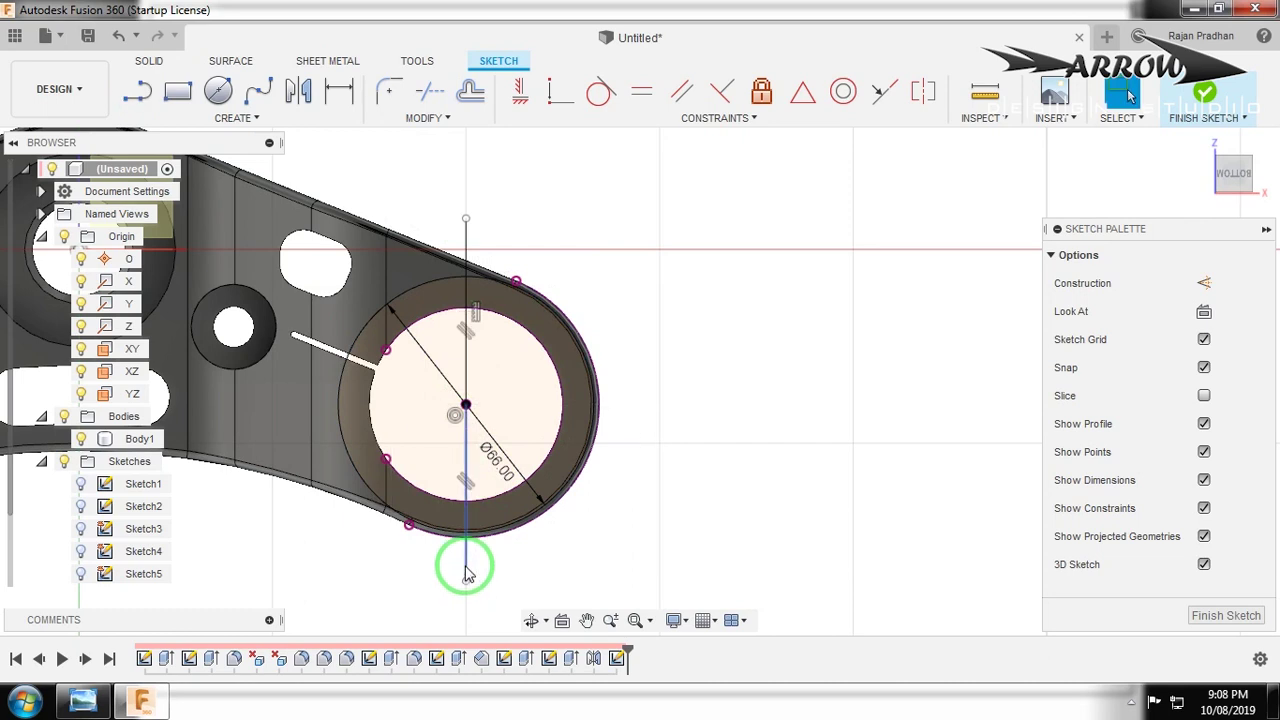
left_click(1206, 284)
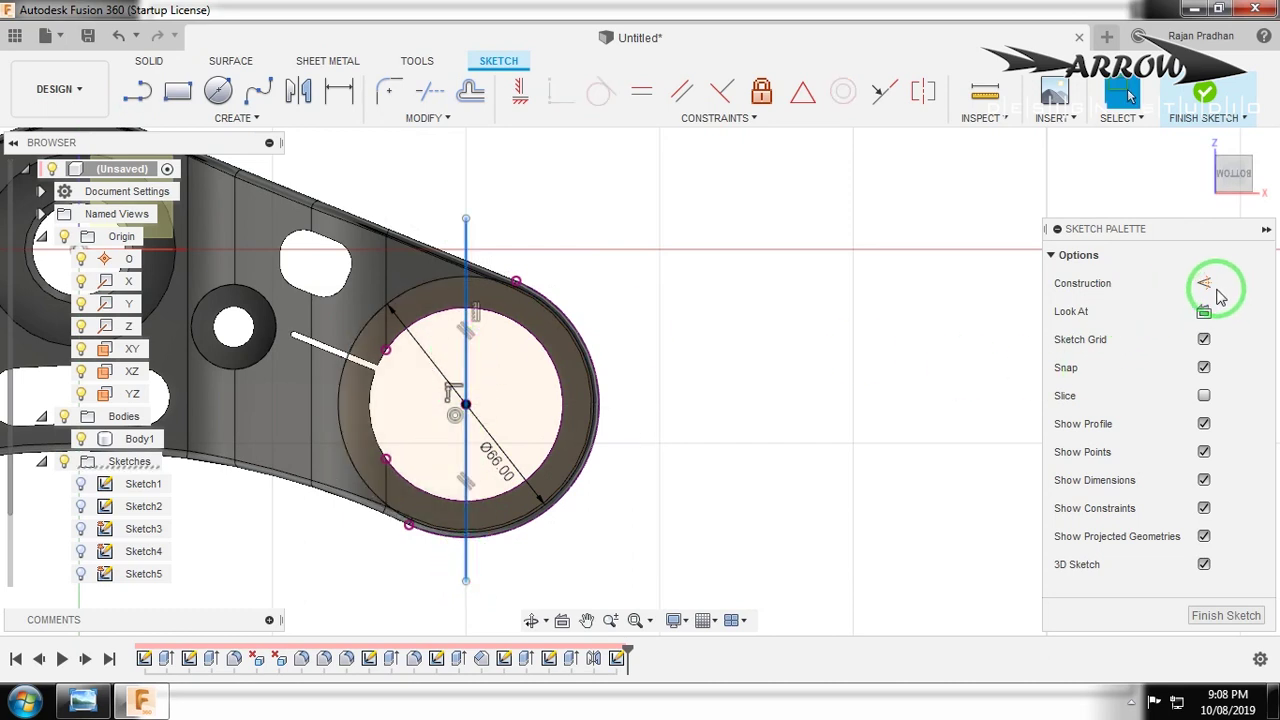
key("Escape")
Trim part of the outer circle and add a short line below the arc at the centreline.
key("t")
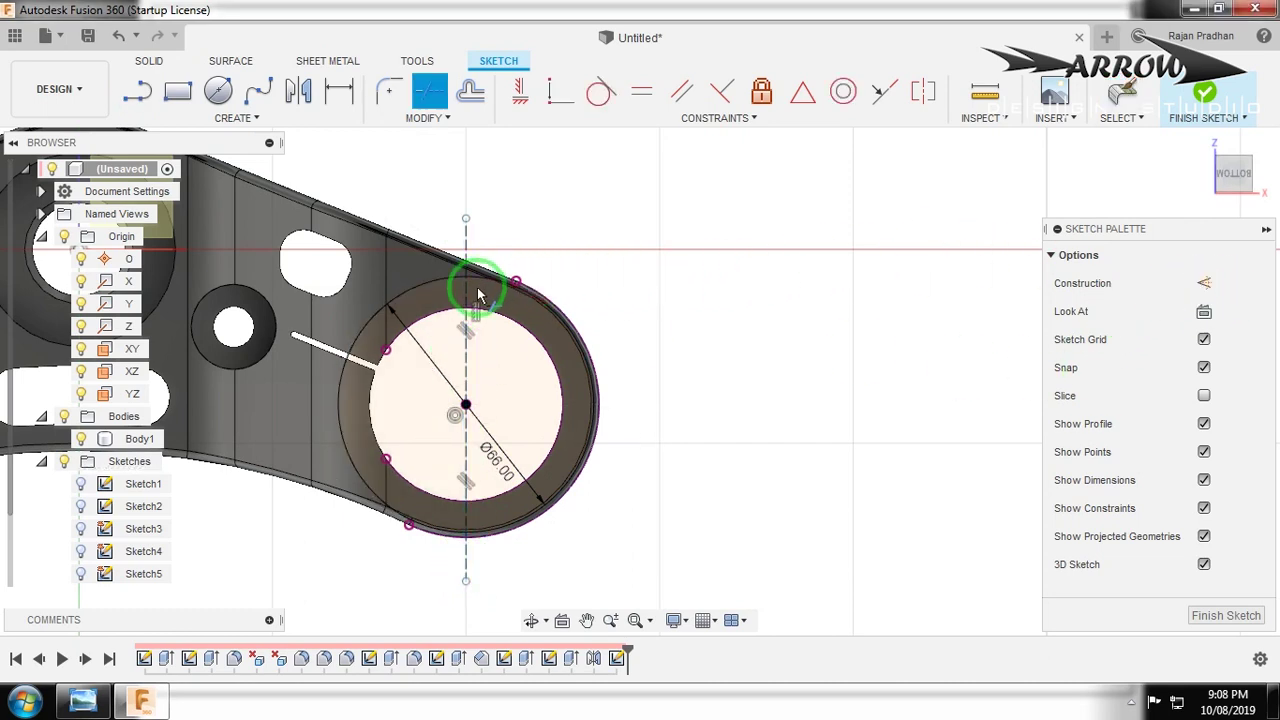
left_click(445, 277)
scroll(443, 549, "up", 5)
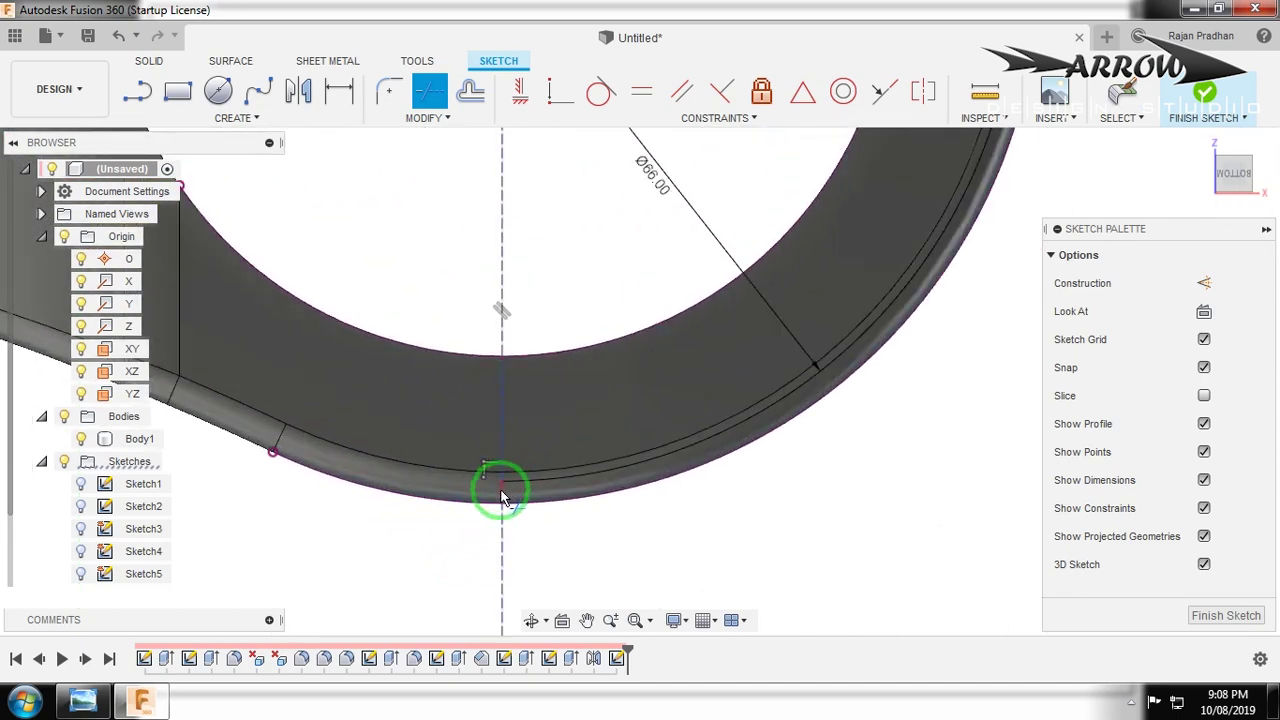
key("Escape")
key("l")
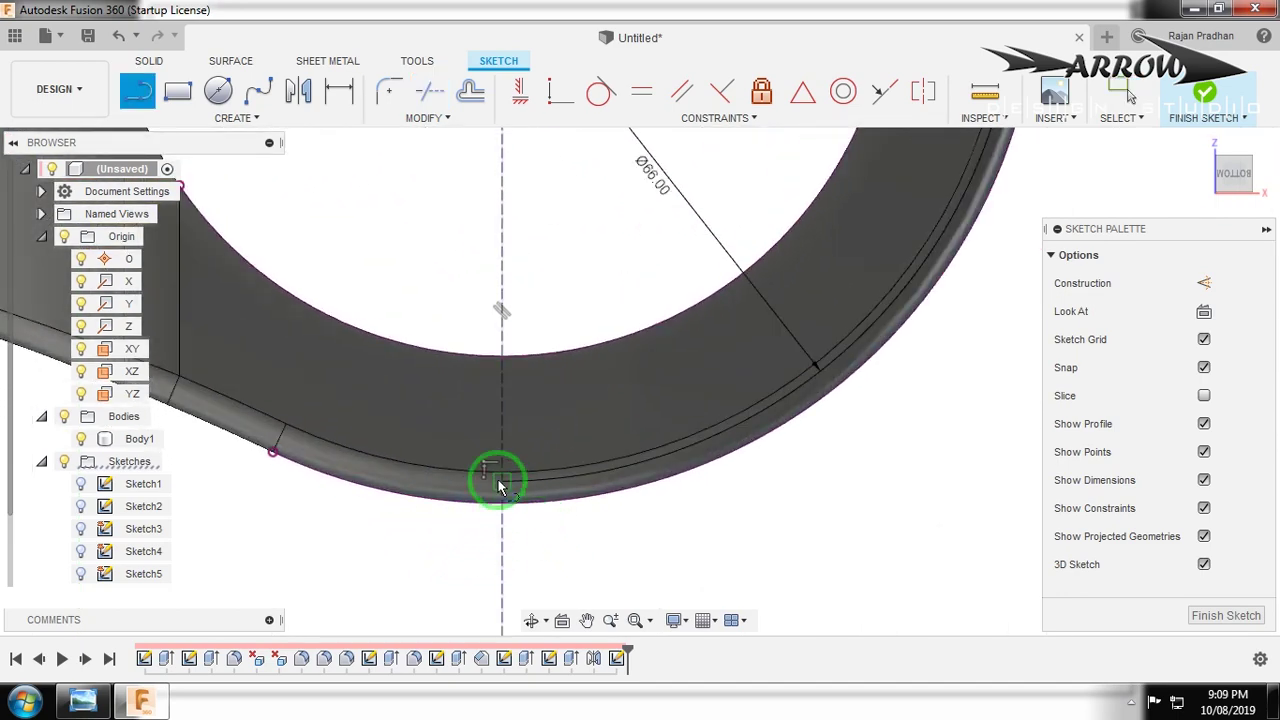
left_click(501, 487)
left_click(505, 510)
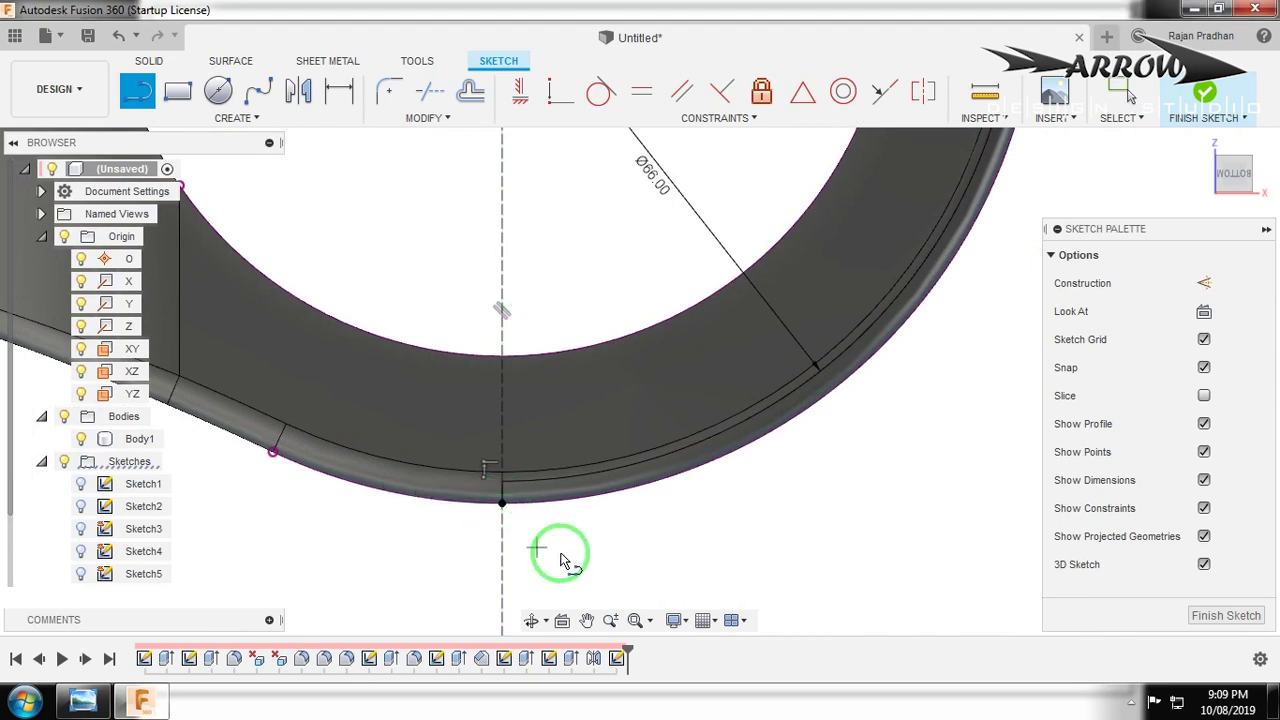
key("Escape")
Draw a vertical line up the axis from the point on the centreline.
scroll(563, 554, "down", 5)
scroll(552, 282, "up", 6)
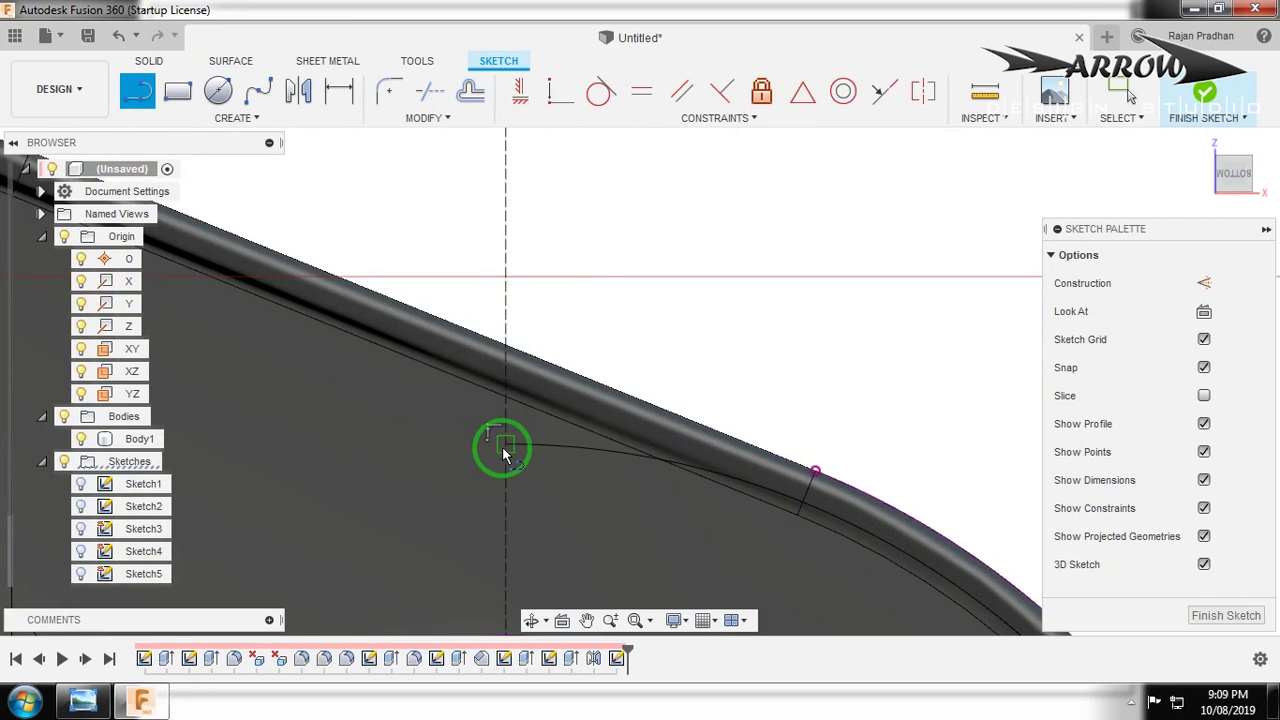
left_click(505, 450)
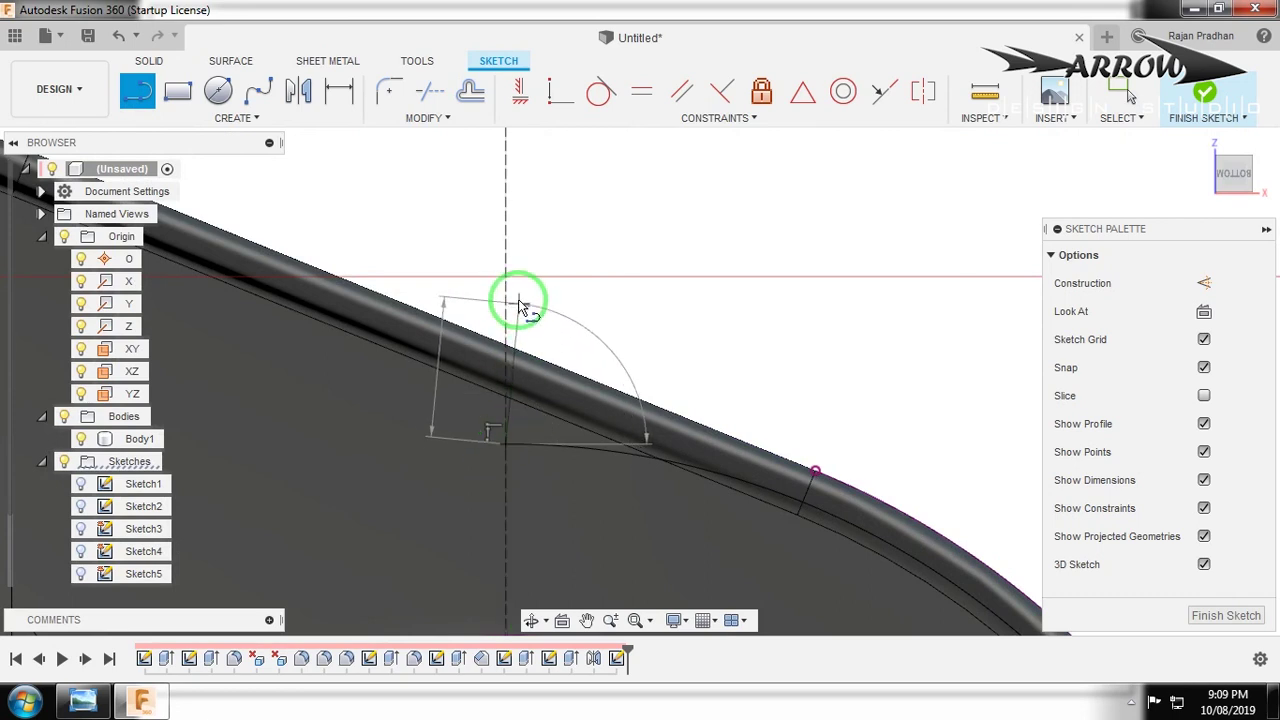
left_click(503, 302)
key("Escape")
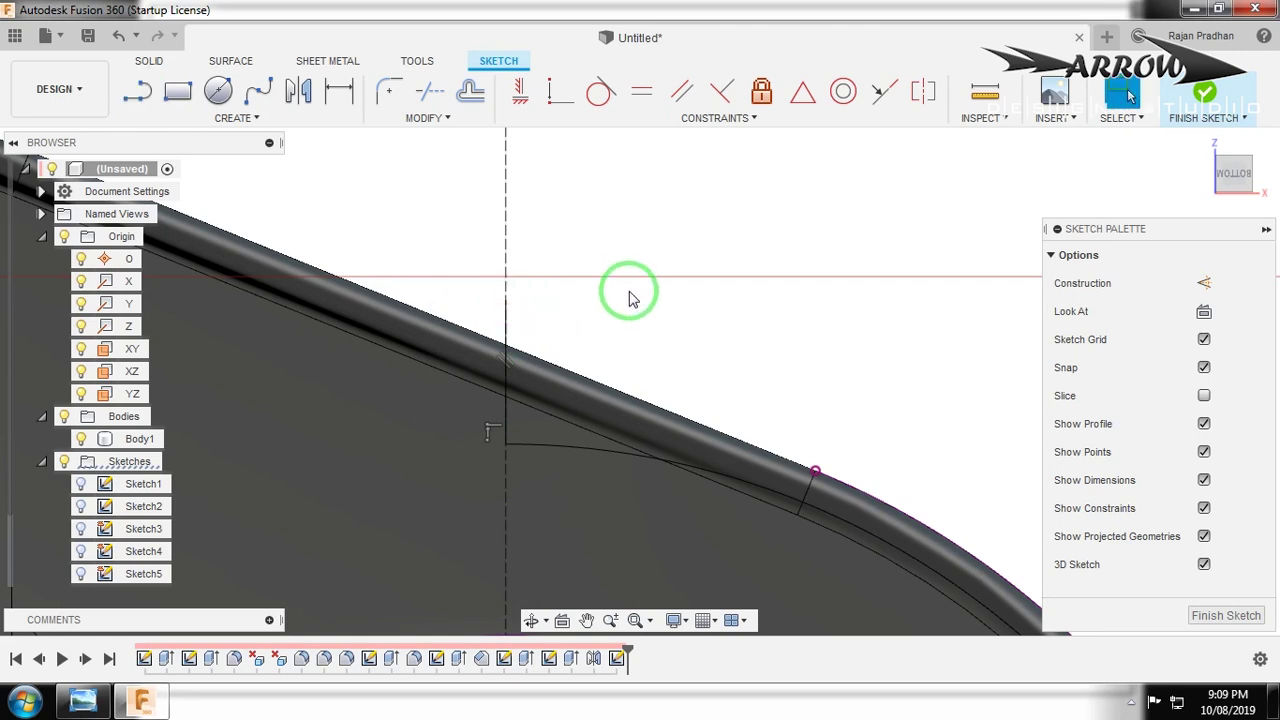
Draw a line along the clamp edge to close a profile and trim the unwanted segment.
key("l")
left_click(808, 508)
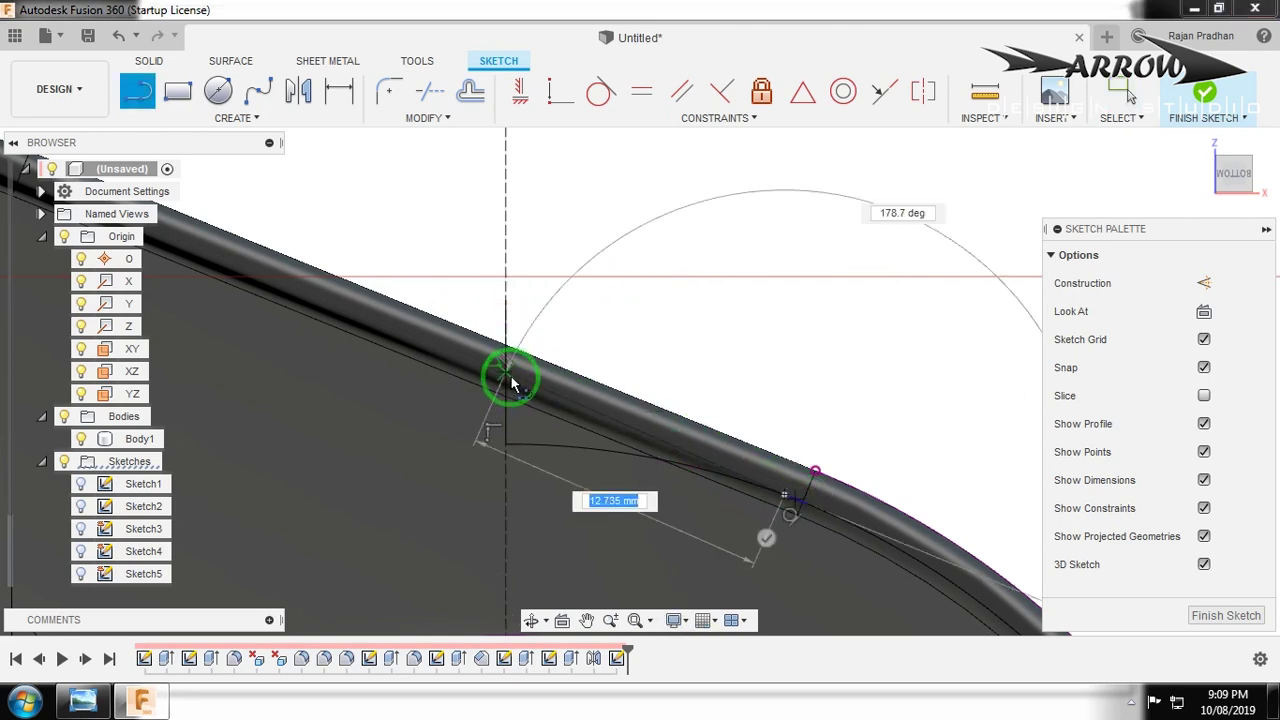
left_click(510, 381)
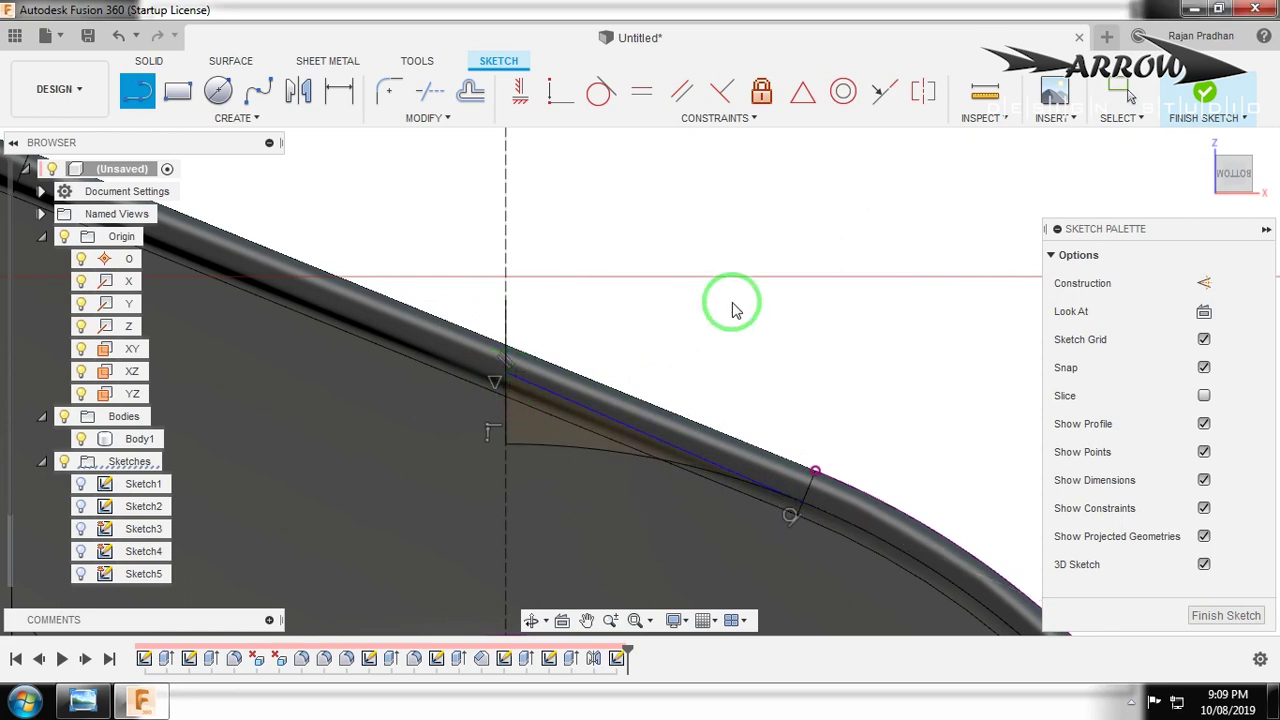
key("t")
left_click(586, 457)
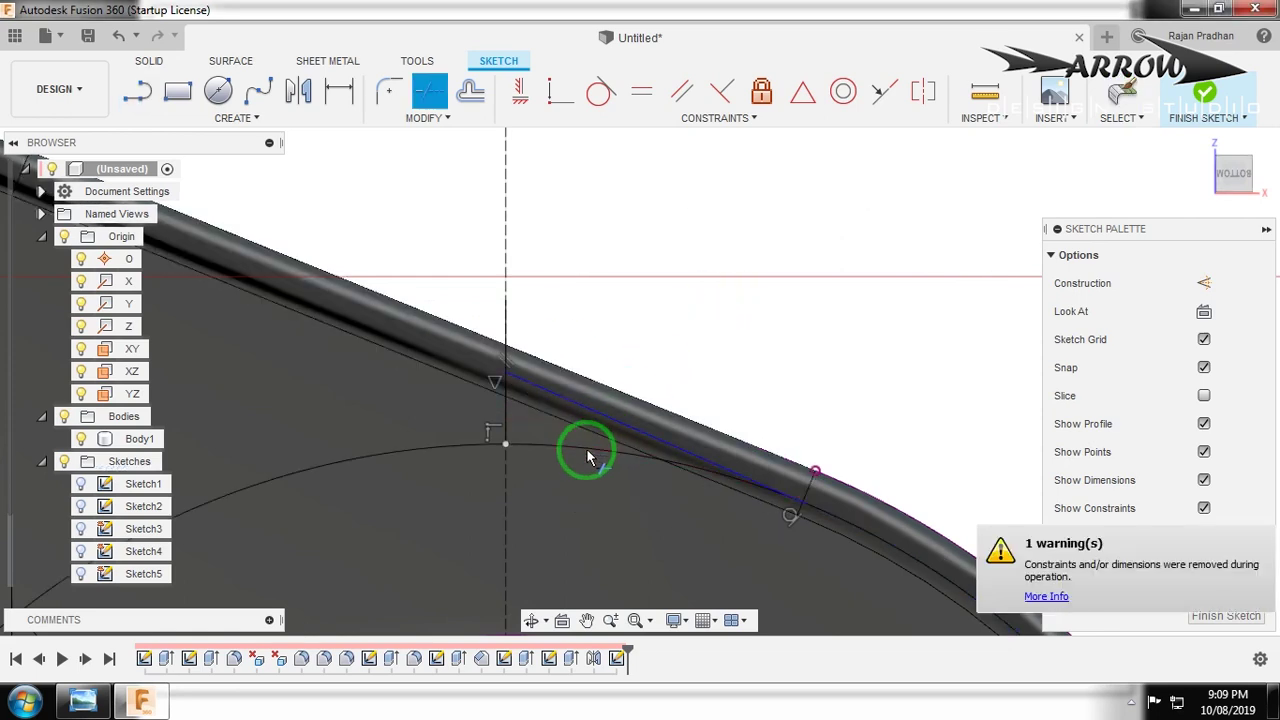
key("Escape")
Hide Body1 so only the sketch is visible.
scroll(537, 403, "down", 10)
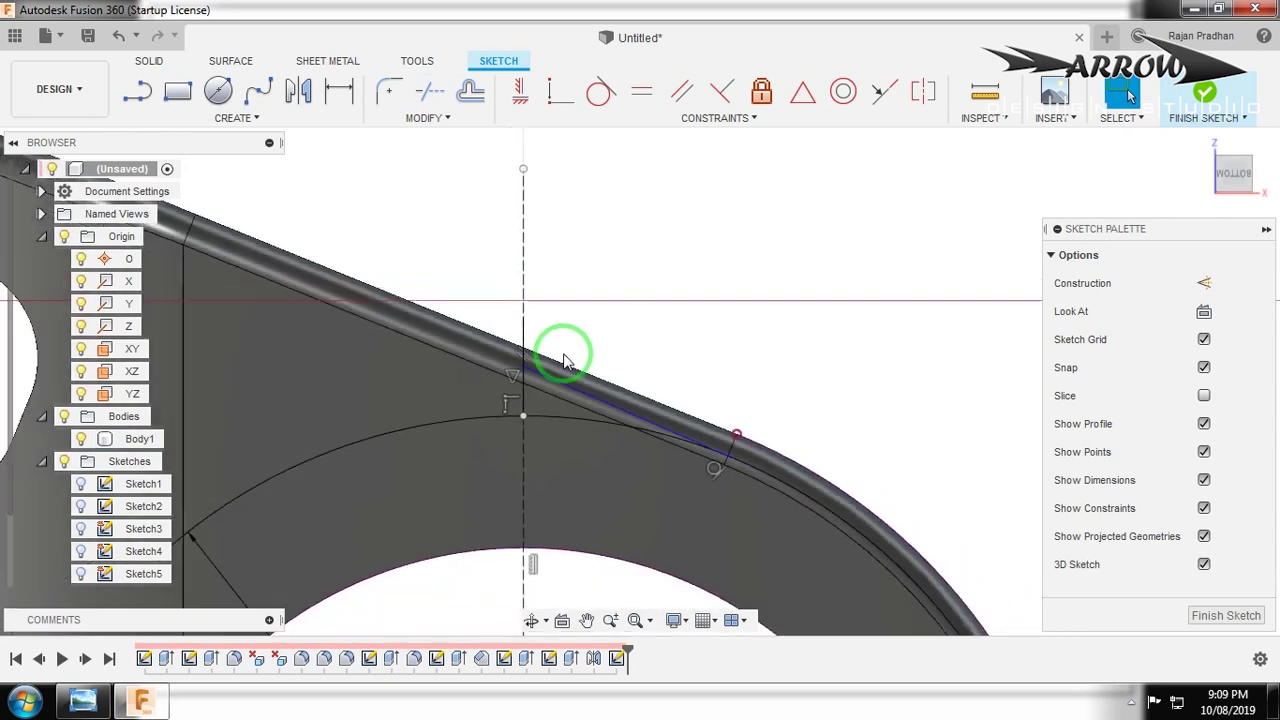
left_click(81, 438)
scroll(662, 352, "up", 3)
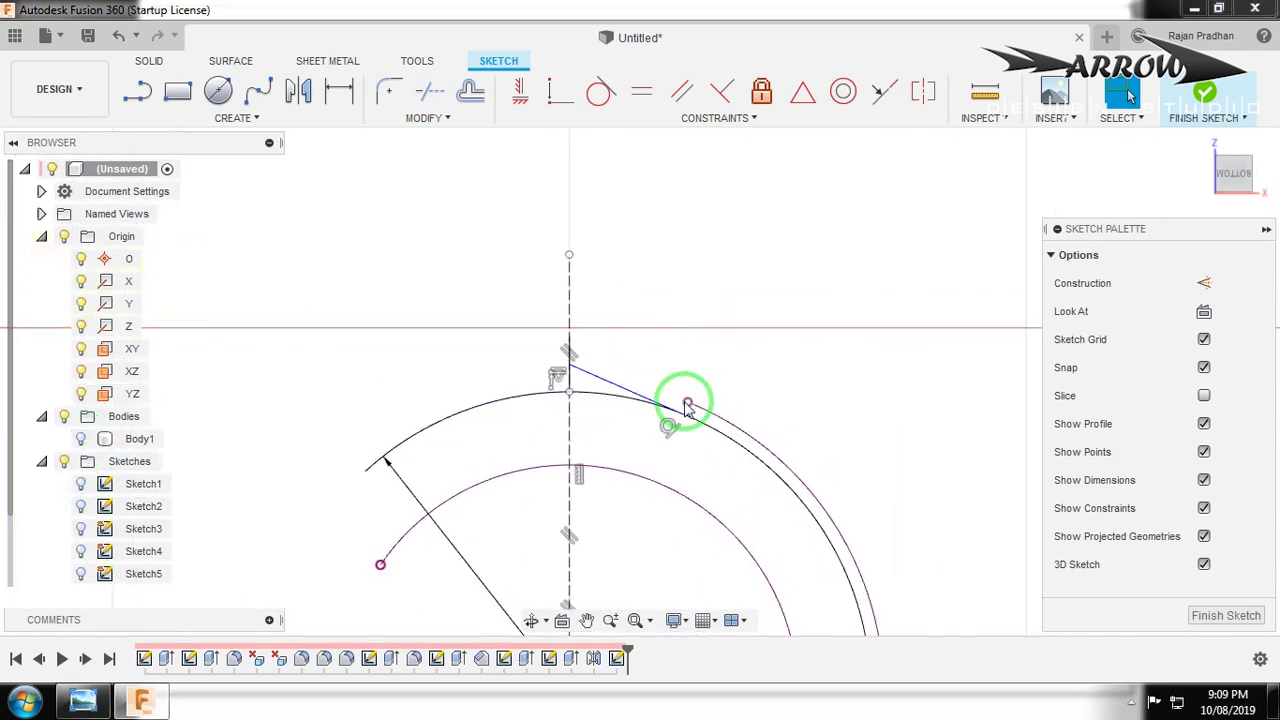
scroll(688, 405, "up", 1)
Offset the edge line and close the thin strip with a line to the vertical axis.
key("o")
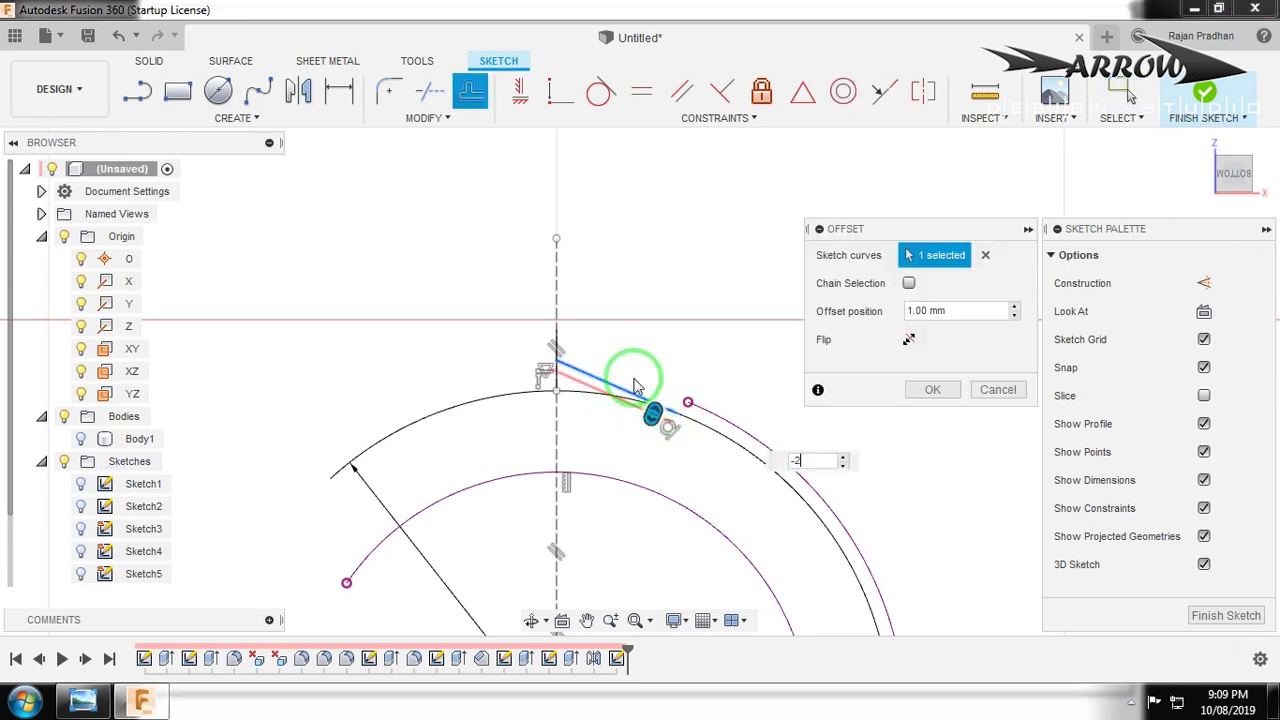
key("Return")
scroll(634, 390, "up", 2)
key("l")
left_click(712, 408)
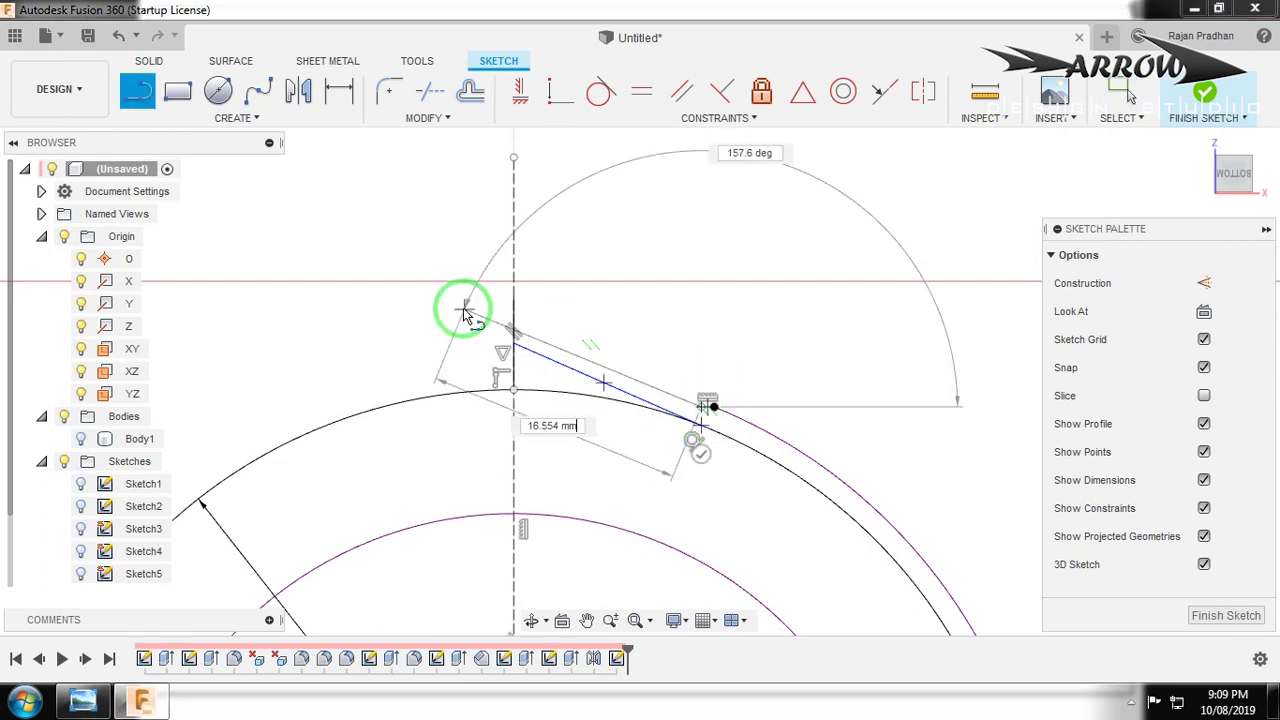
left_click(508, 318)
key("Escape")
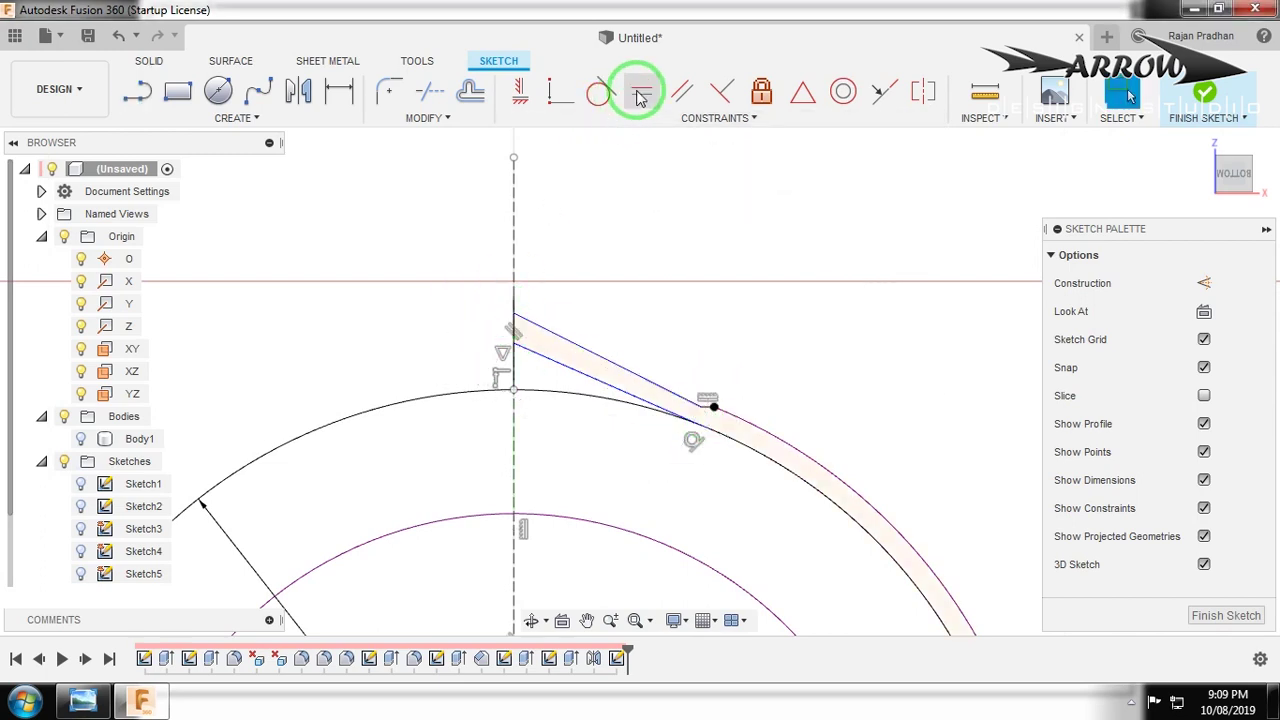
Make the new line parallel to the offset line.
left_click(681, 91)
left_click(606, 366)
key("Escape")
scroll(714, 423, "up", 3)
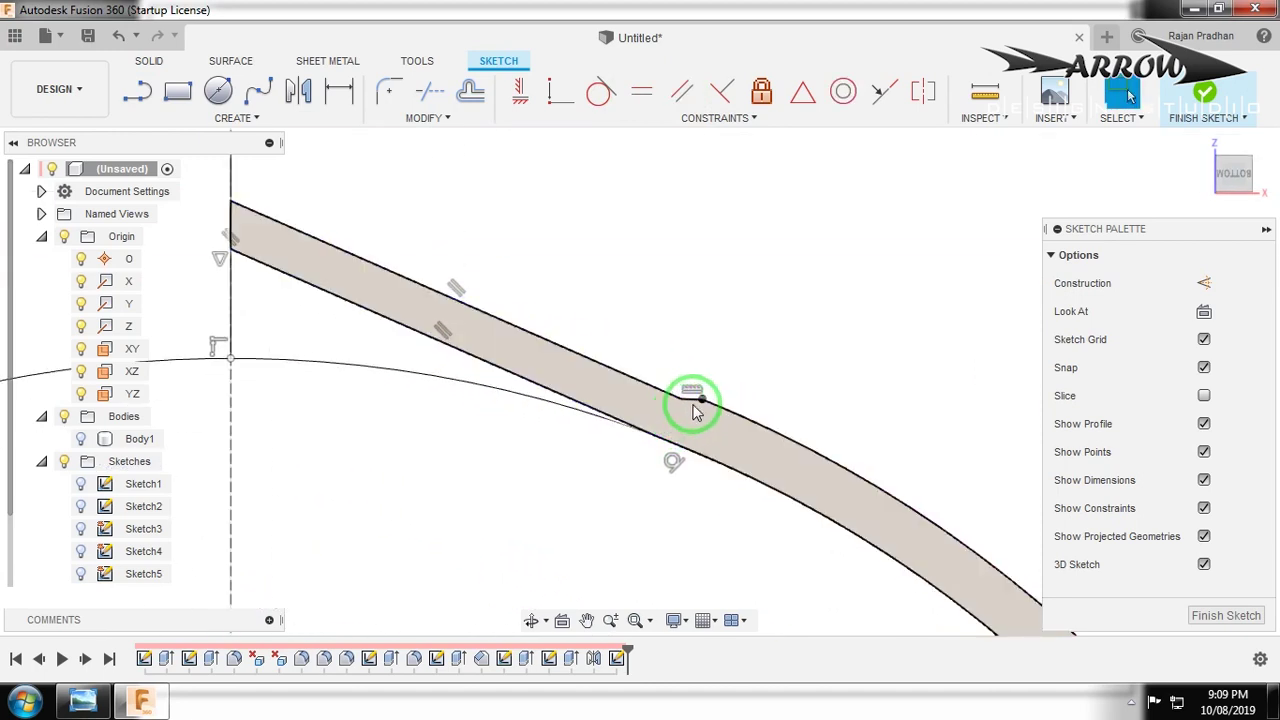
scroll(697, 407, "up", 1)
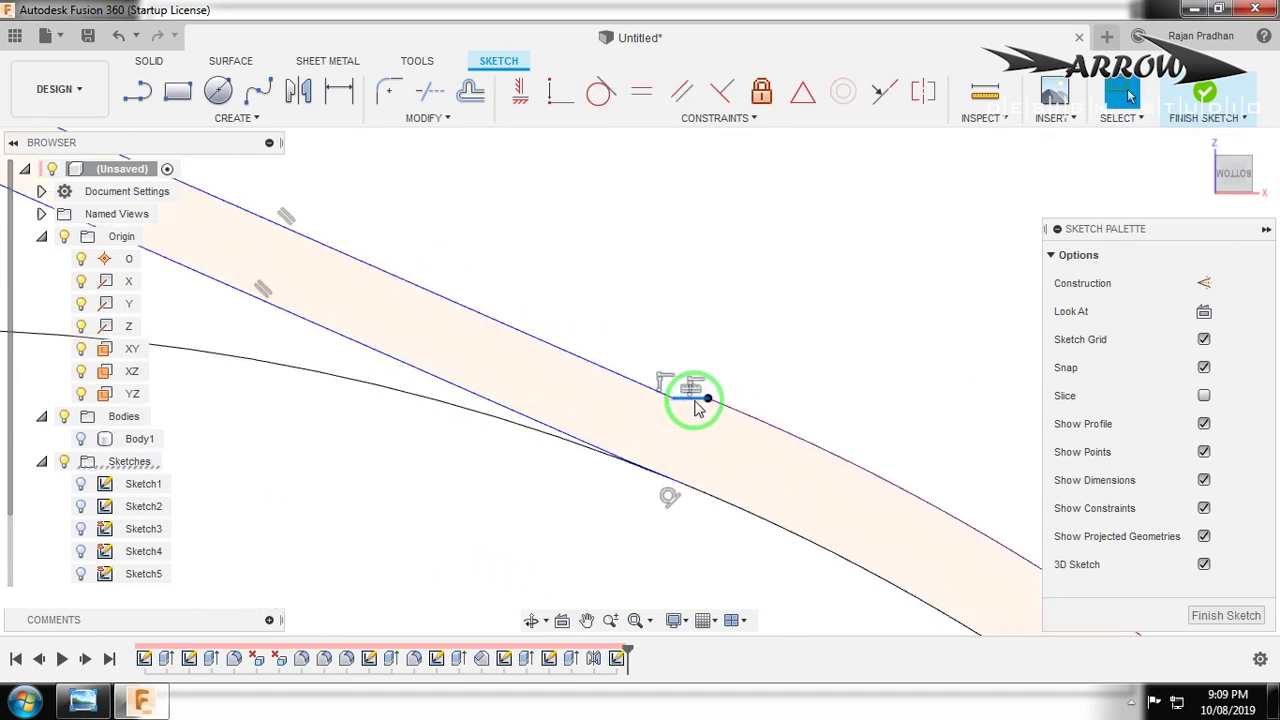
Merge the line's endpoint onto the curve's endpoint and delete the lower edge line.
left_click(700, 400)
scroll(690, 380, "up", 1)
left_click_drag(684, 376, 701, 372)
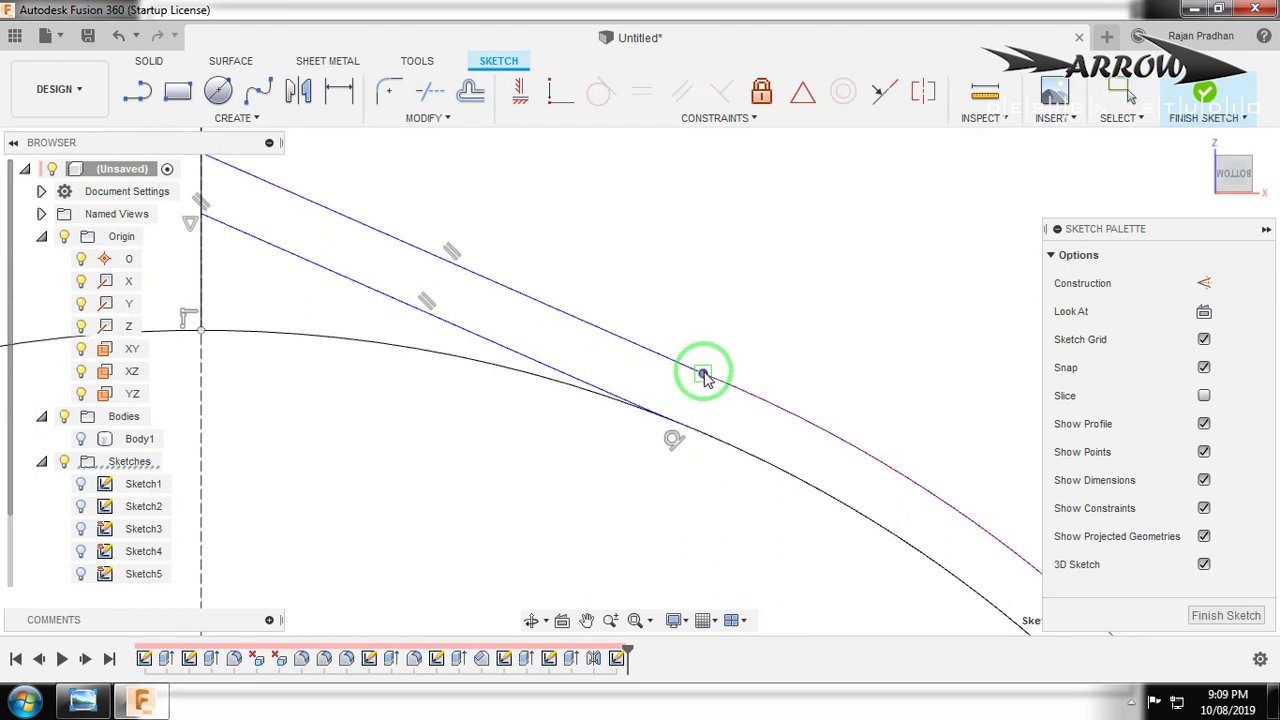
scroll(680, 368, "down", 3)
scroll(697, 302, "down", 3)
left_click(543, 300)
key("Delete")
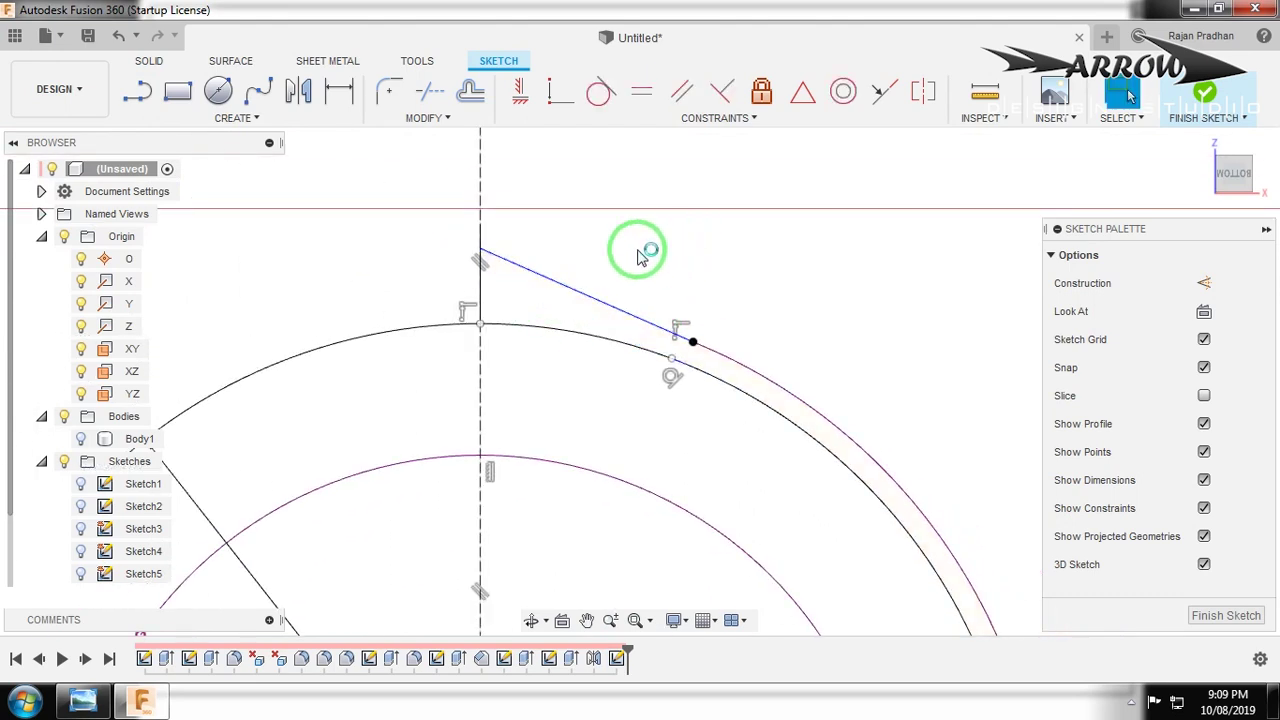
Make the slanted line tangent to the outer arc.
key("l")
left_click(480, 250)
key("Escape")
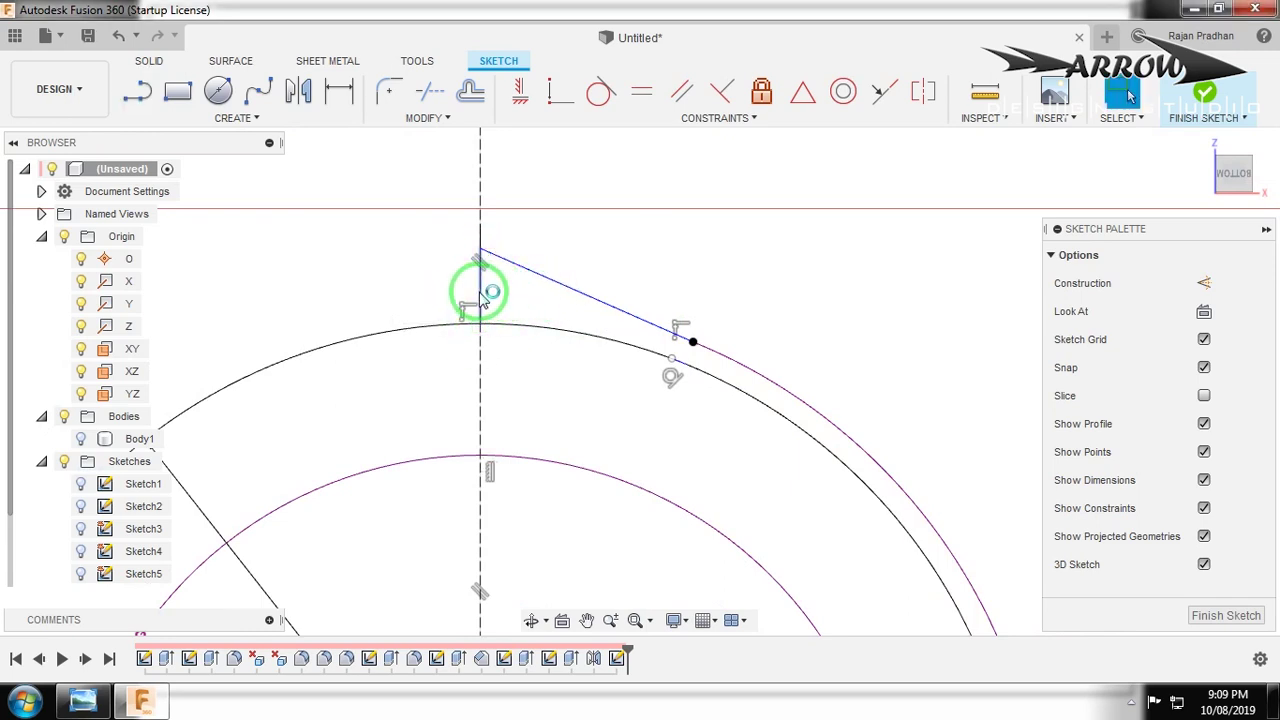
left_click(600, 301)
left_click(601, 92)
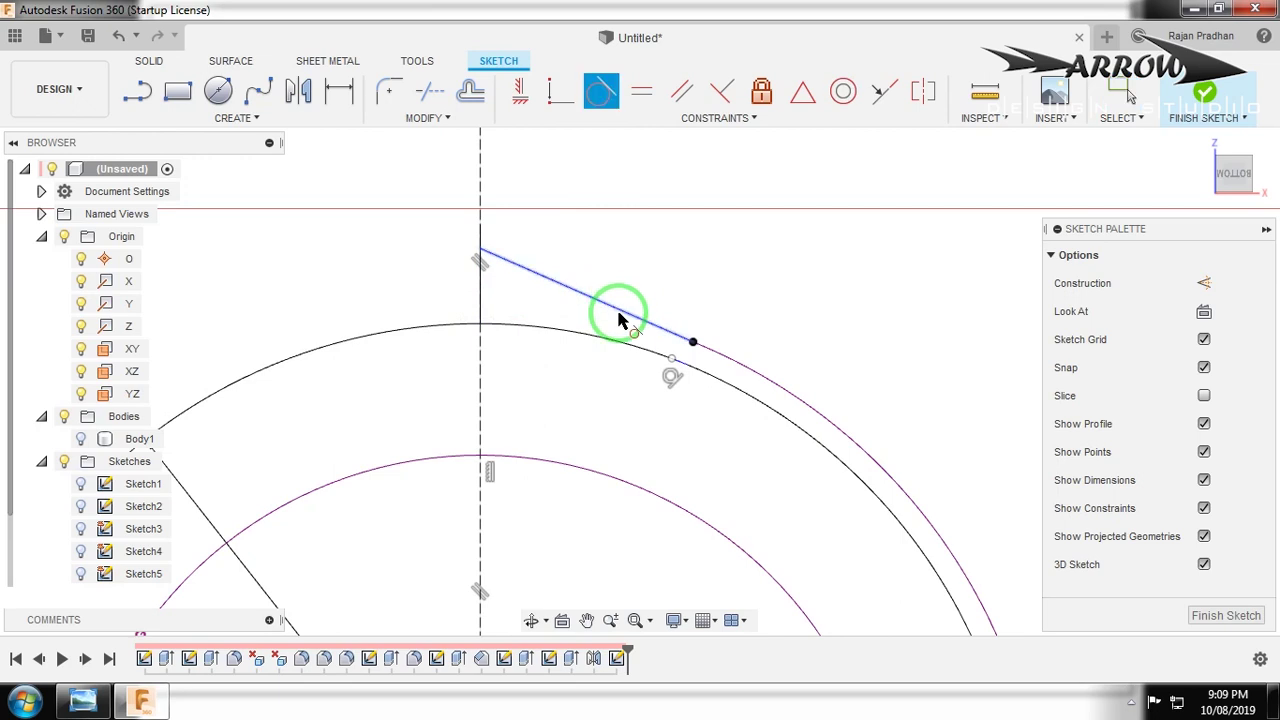
left_click(745, 360)
key("Escape")
Snap the slanted line's endpoint onto the outer arc, viewing the sketch plane straight on.
scroll(625, 290, "down", 3)
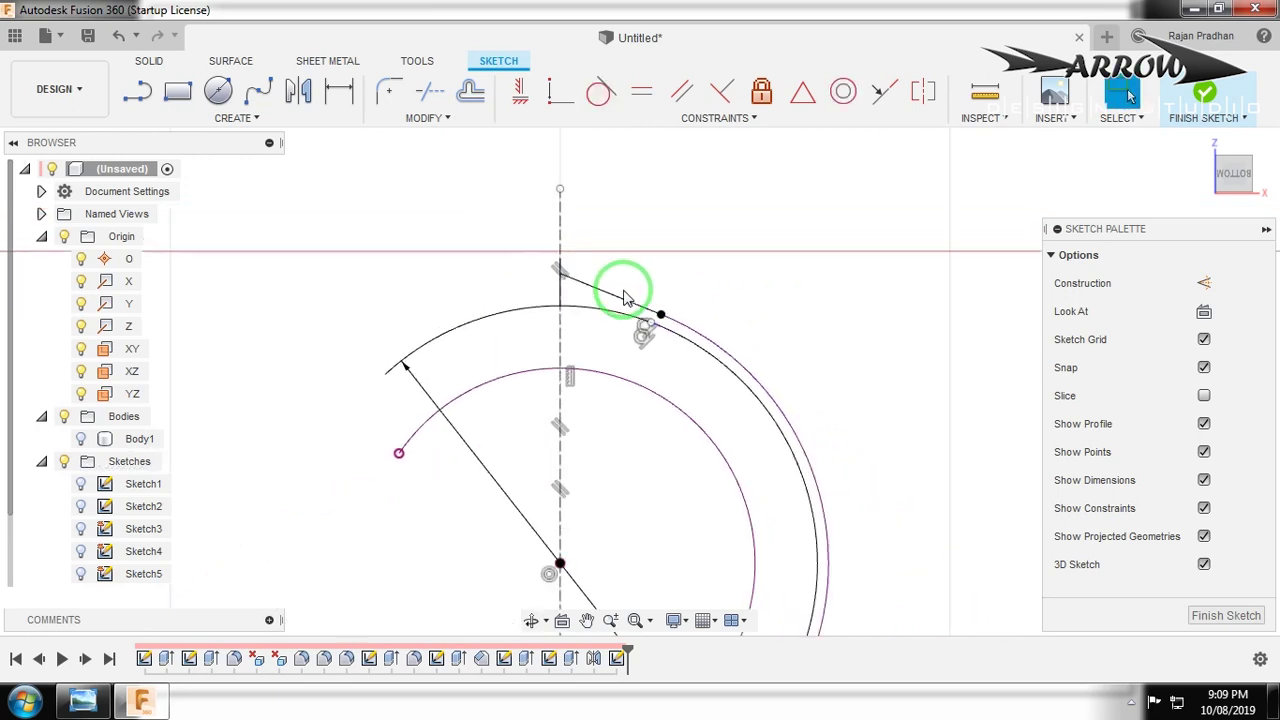
scroll(625, 292, "down", 2)
left_click(563, 620)
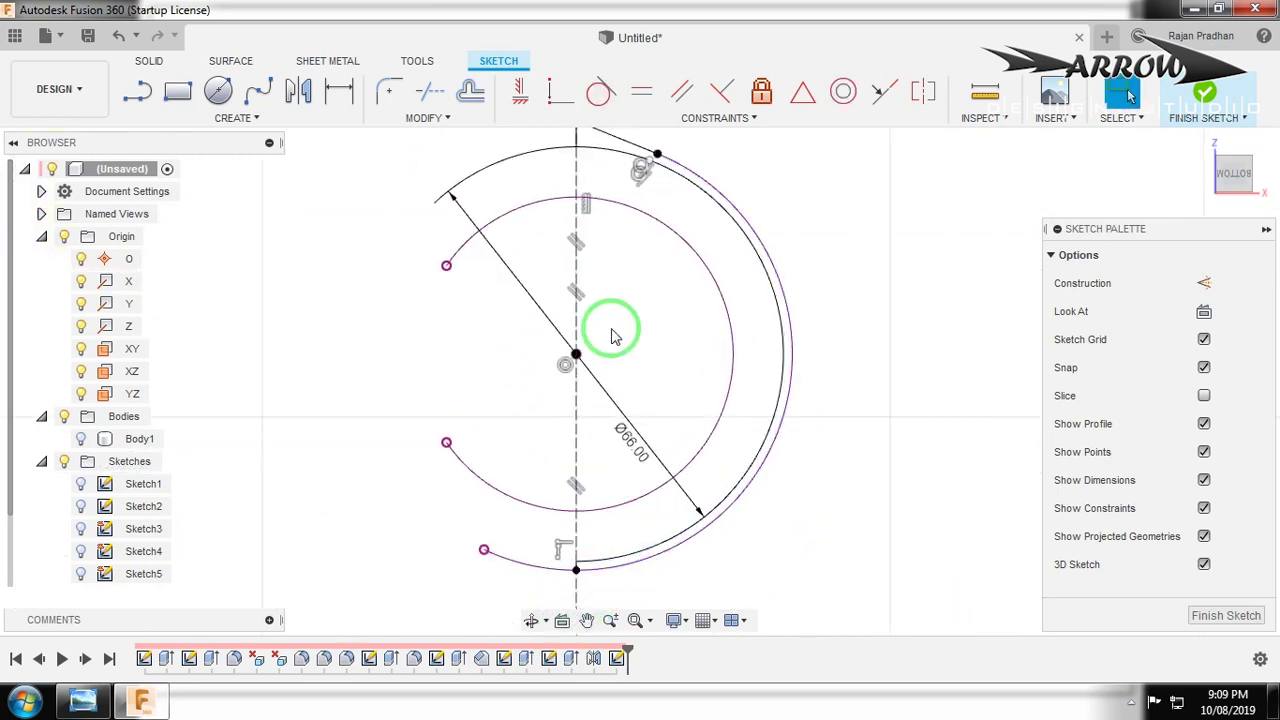
scroll(703, 200, "up", 4)
scroll(571, 206, "up", 3)
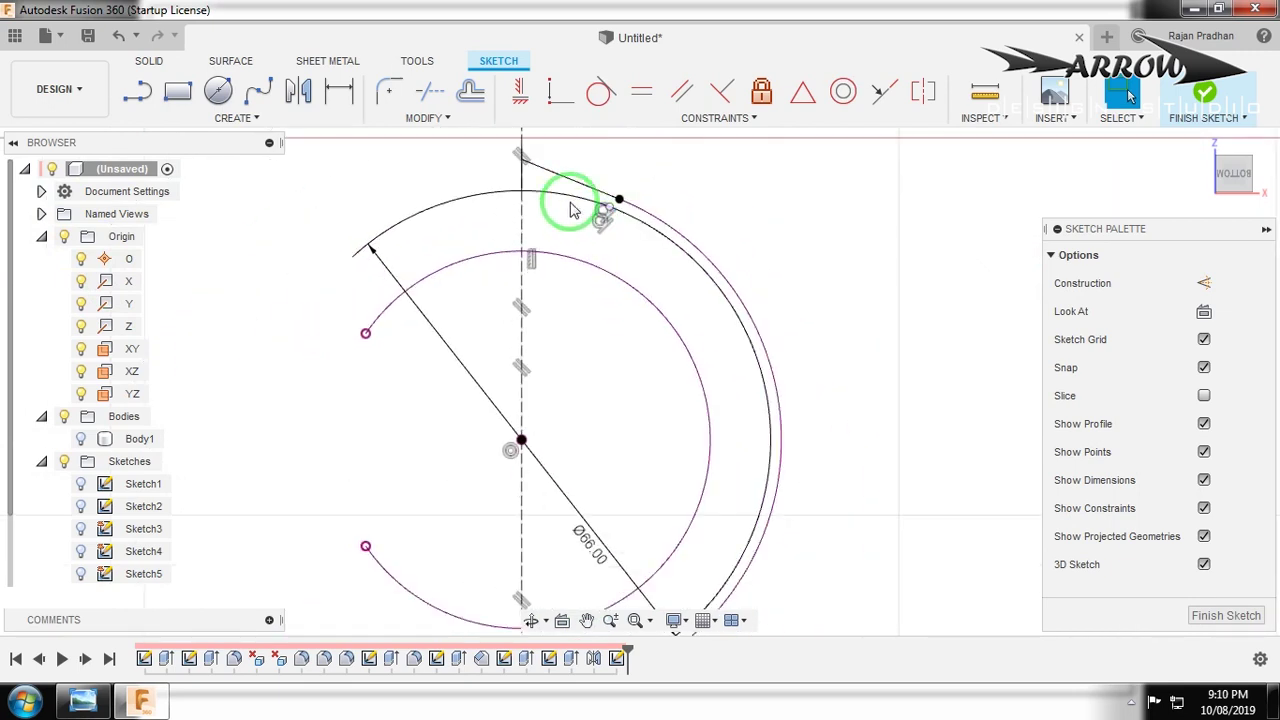
left_click(680, 222)
left_click(770, 165)
left_click(561, 92)
left_click(679, 222)
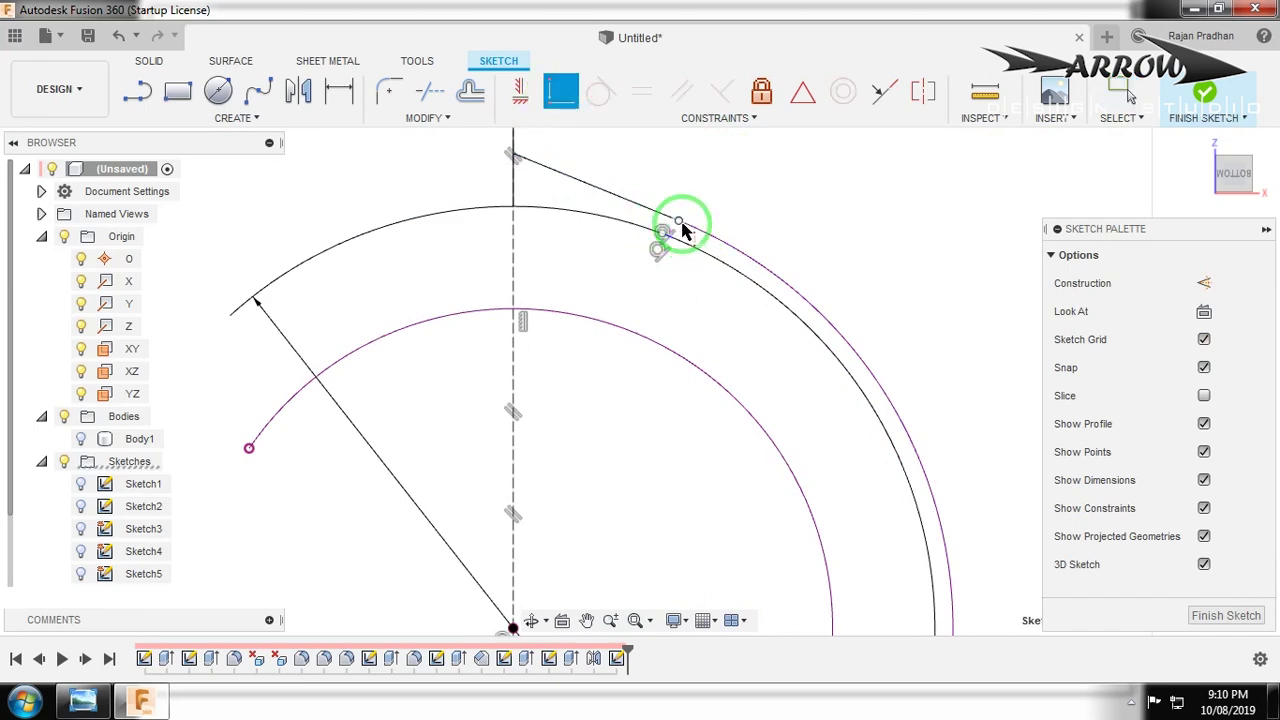
left_click(679, 222)
Delete the short vertical line at the arc-centreline junction.
scroll(690, 330, "down", 4)
scroll(600, 510, "up", 8)
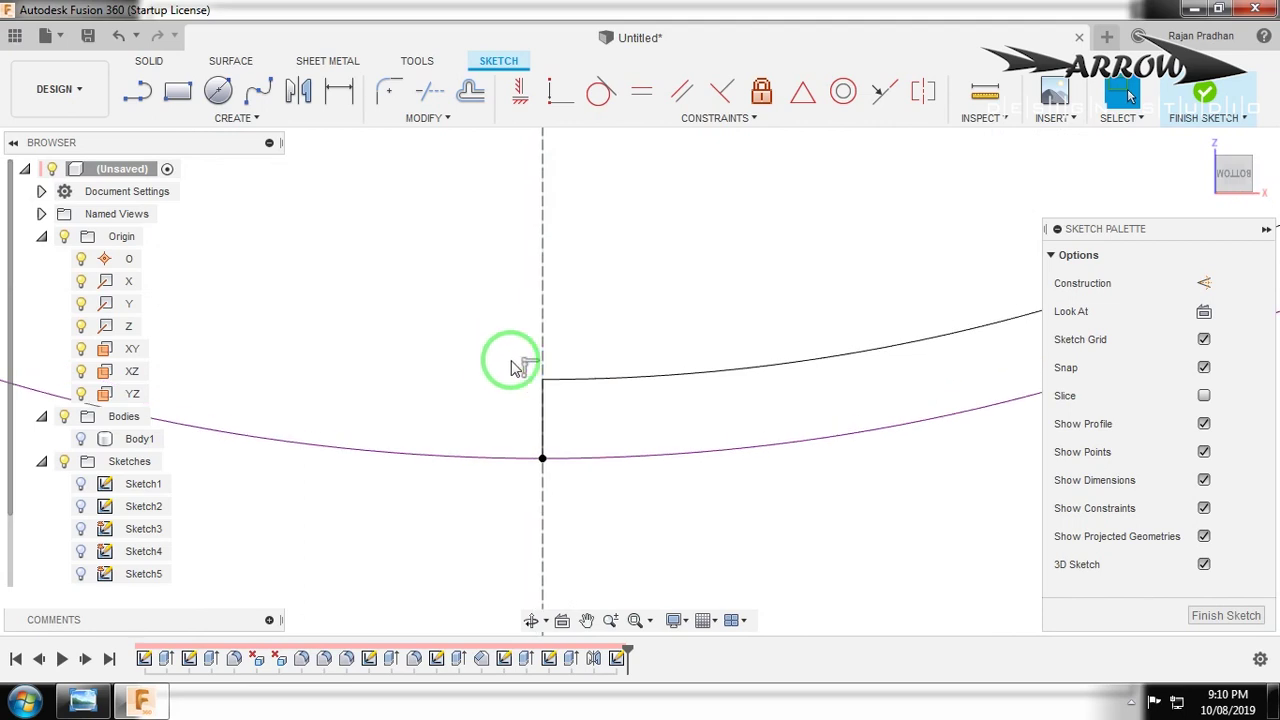
left_click(543, 427)
key("Delete")
scroll(575, 490, "down", 2)
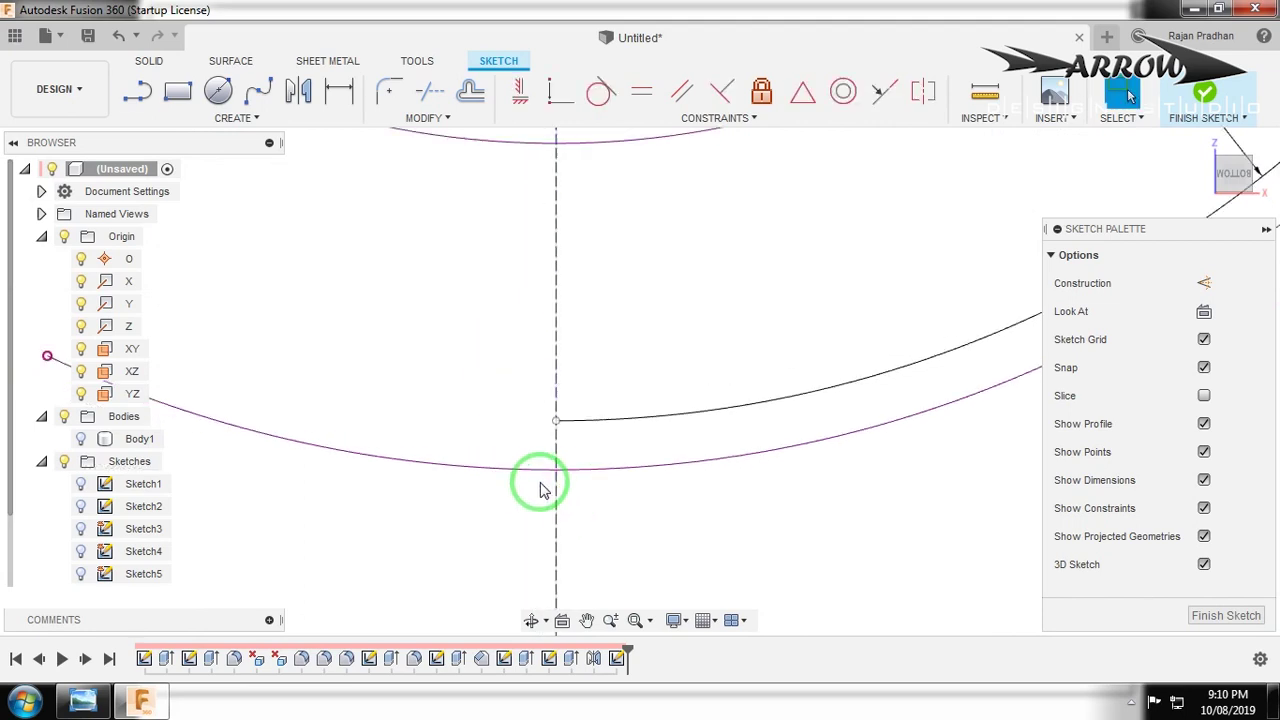
key("l")
left_click(556, 421)
scroll(545, 440, "down", 5)
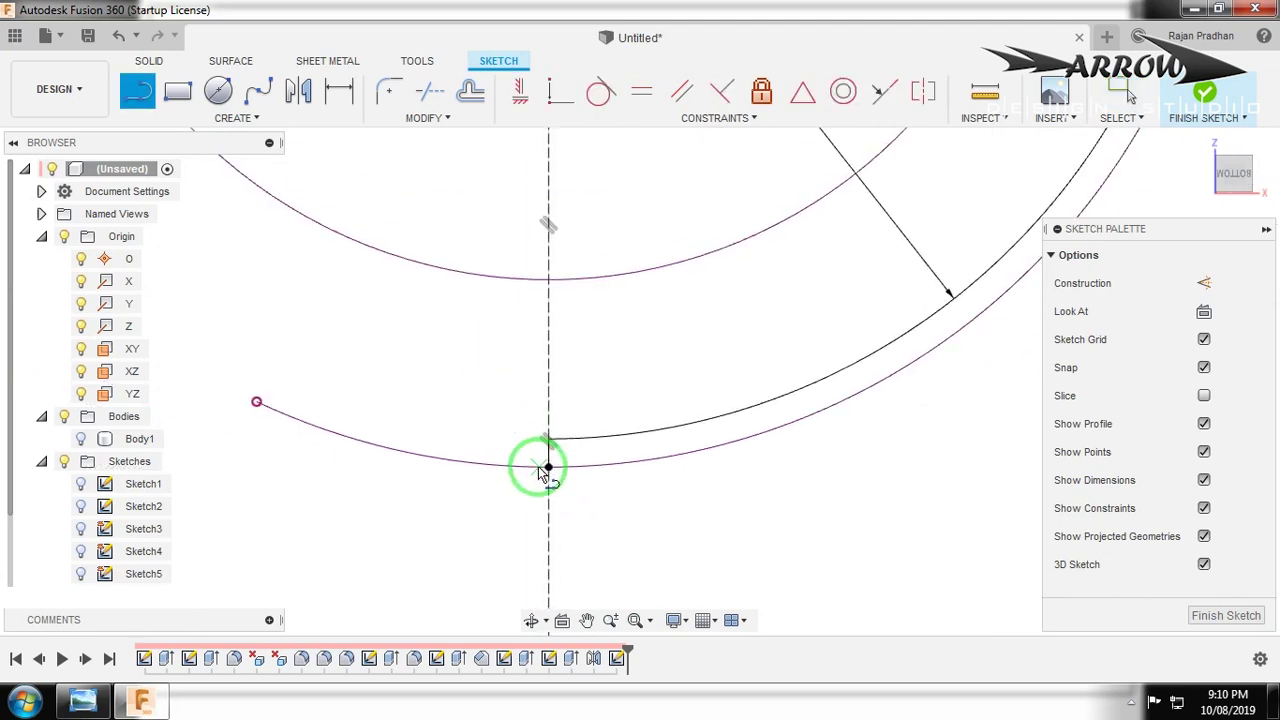
key("Escape")
Select the connected arc and slanted line chain and reposition the Ø66.00 dimension horizontally.
scroll(586, 225, "up", 5)
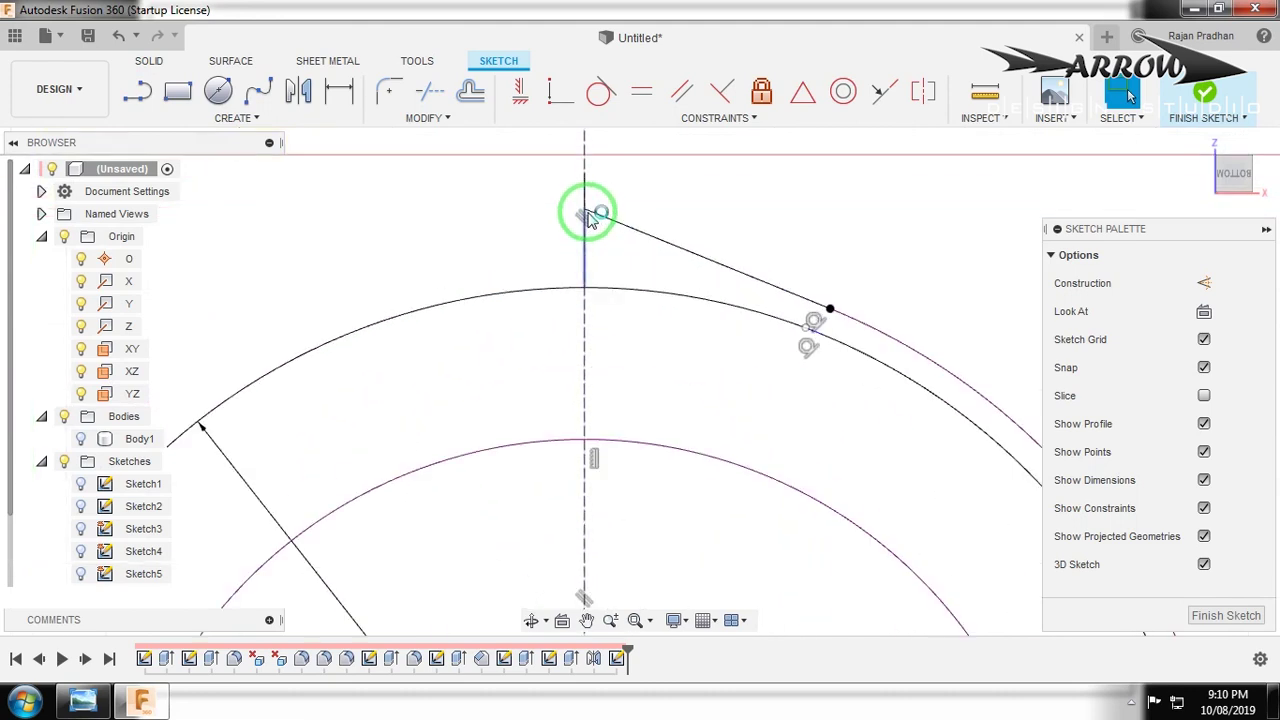
left_click_drag(549, 190, 634, 323)
double_click(666, 291)
scroll(652, 297, "down", 2)
scroll(652, 297, "down", 2)
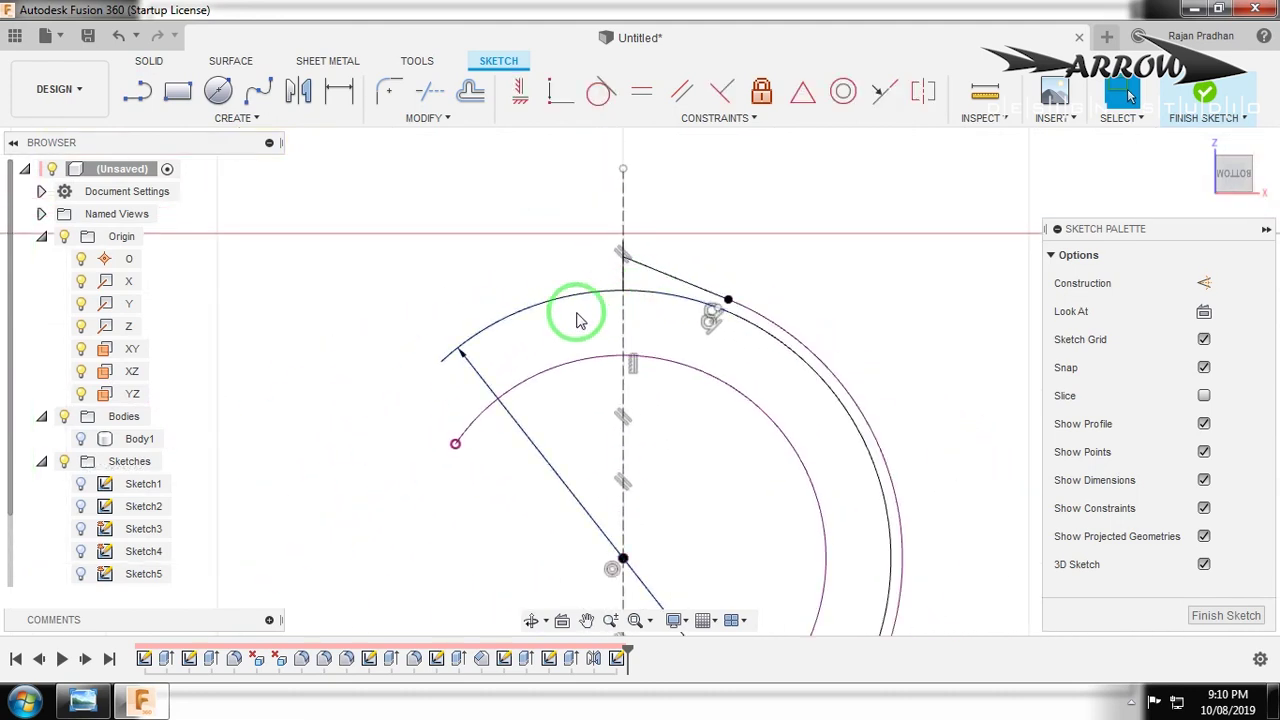
scroll(491, 363, "down", 2)
double_click(491, 363)
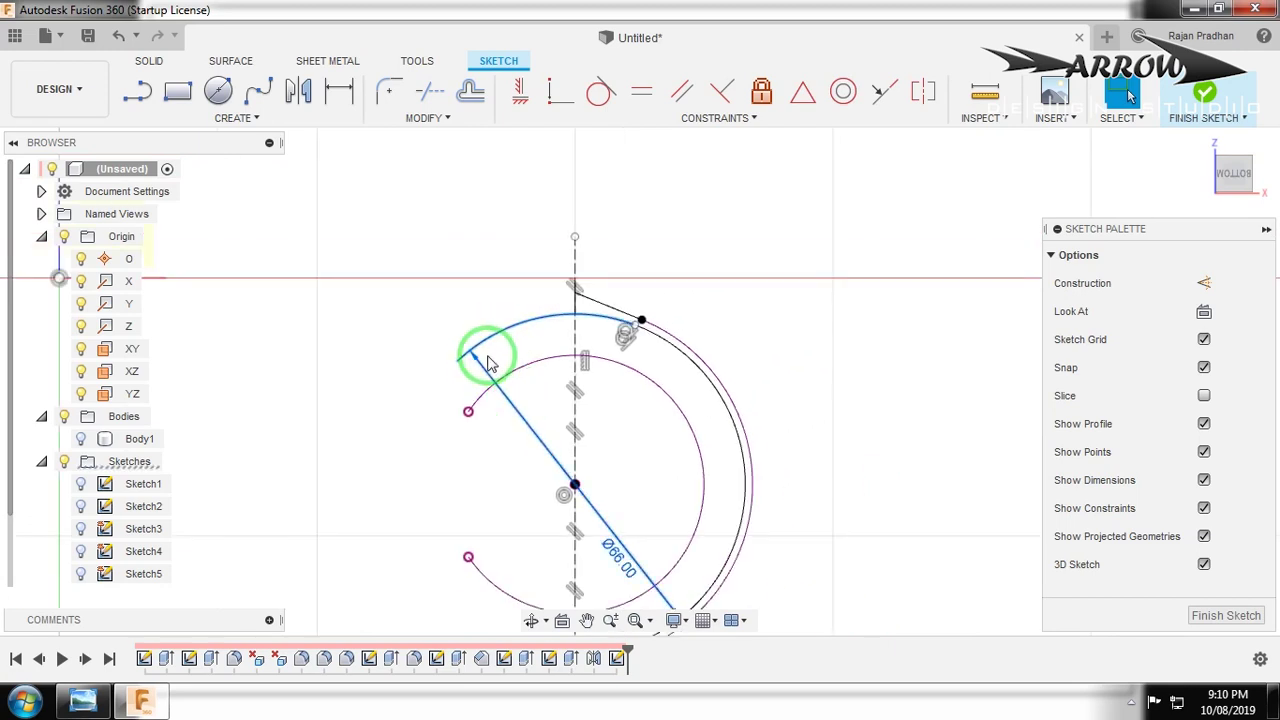
left_click(403, 510)
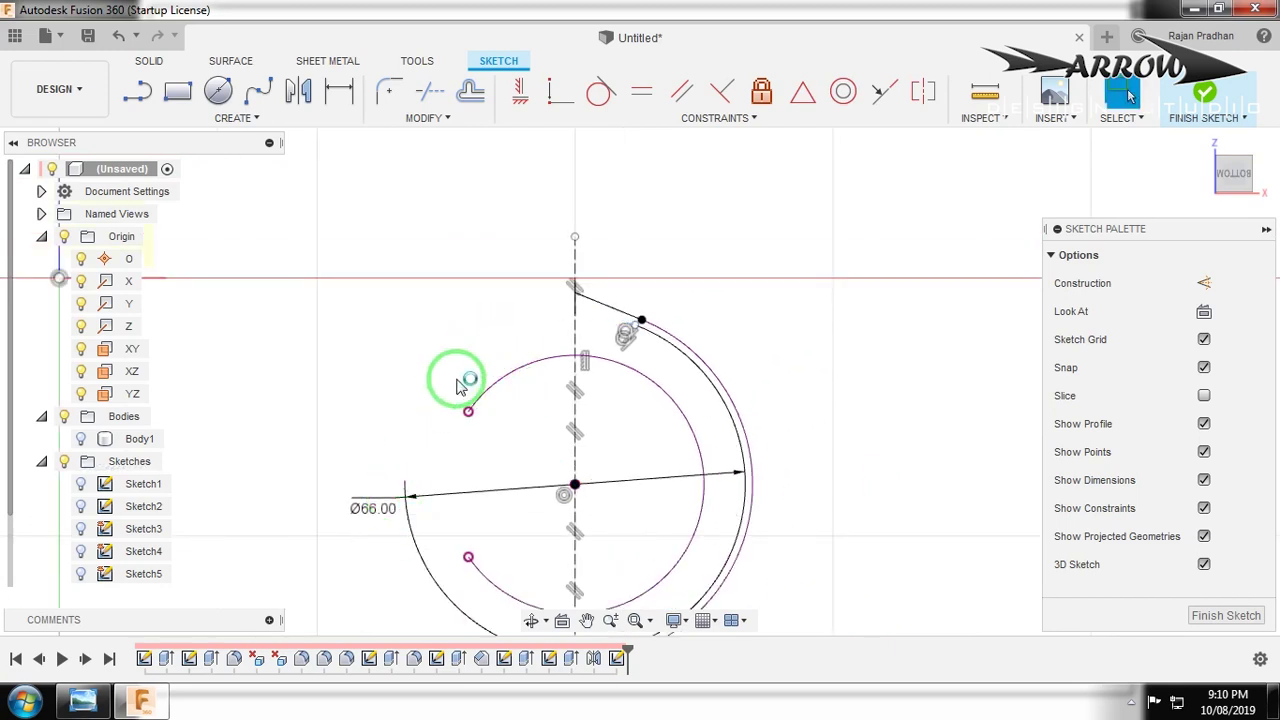
Add a line point at the slanted line's end, then choose Trim from the Modify menu.
scroll(625, 297, "up", 2)
scroll(632, 297, "up", 2)
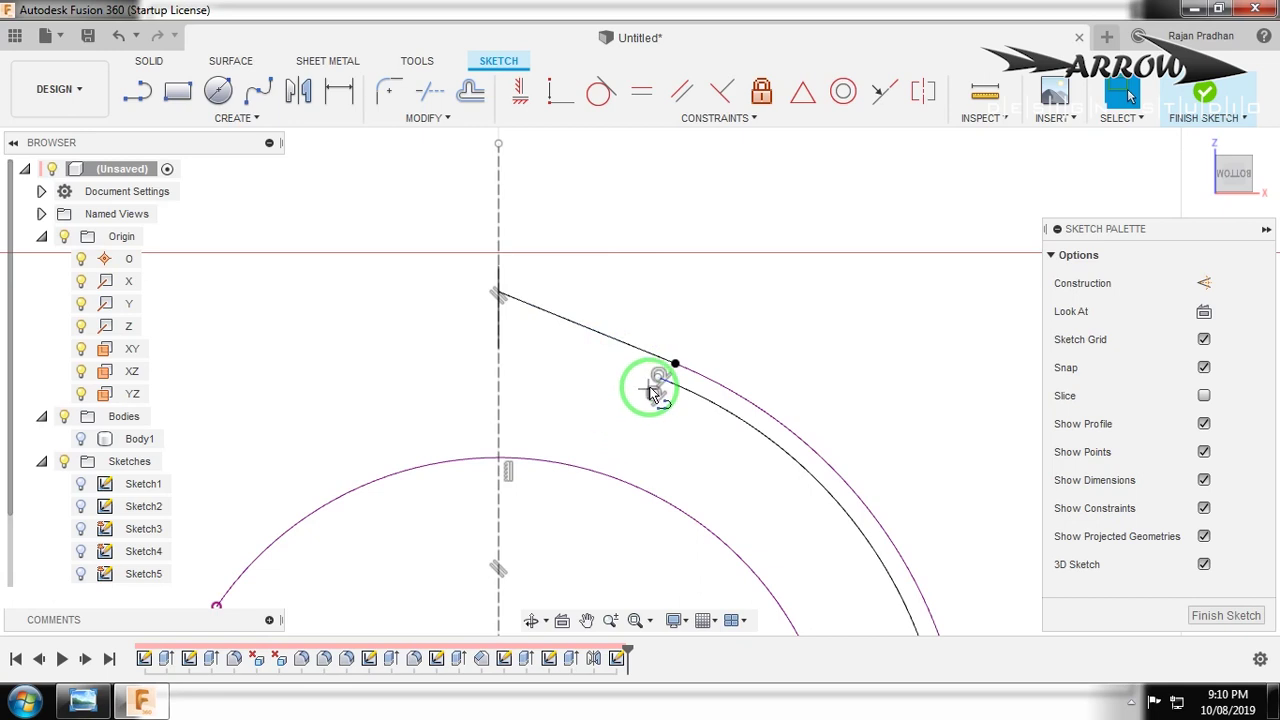
key("l")
left_click(518, 340)
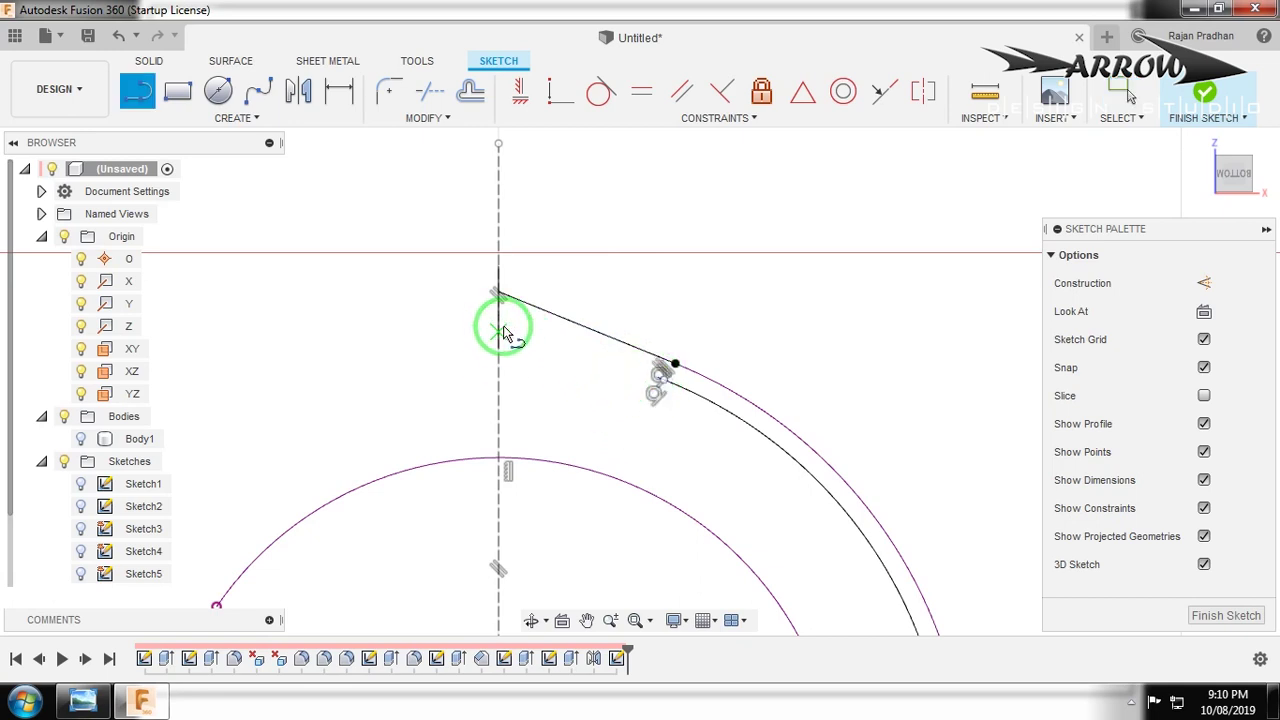
key("Escape")
left_click(465, 348)
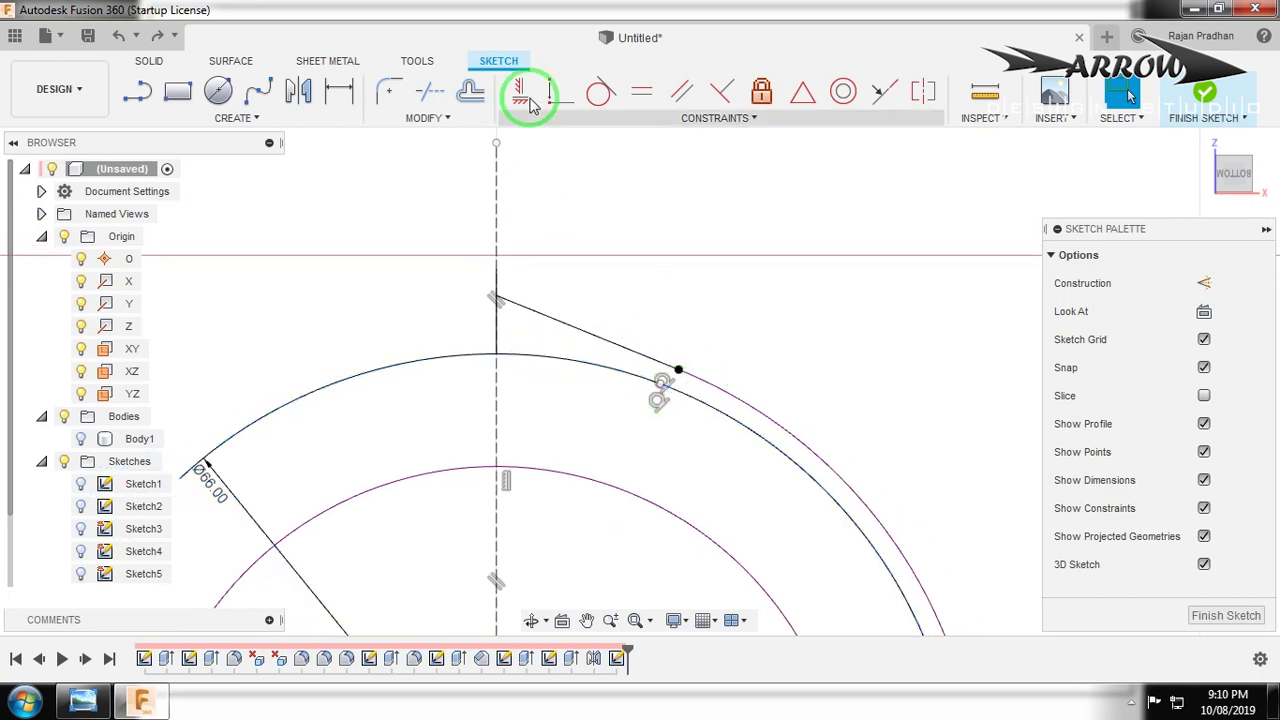
left_click(294, 116)
left_click(420, 118)
left_click(400, 162)
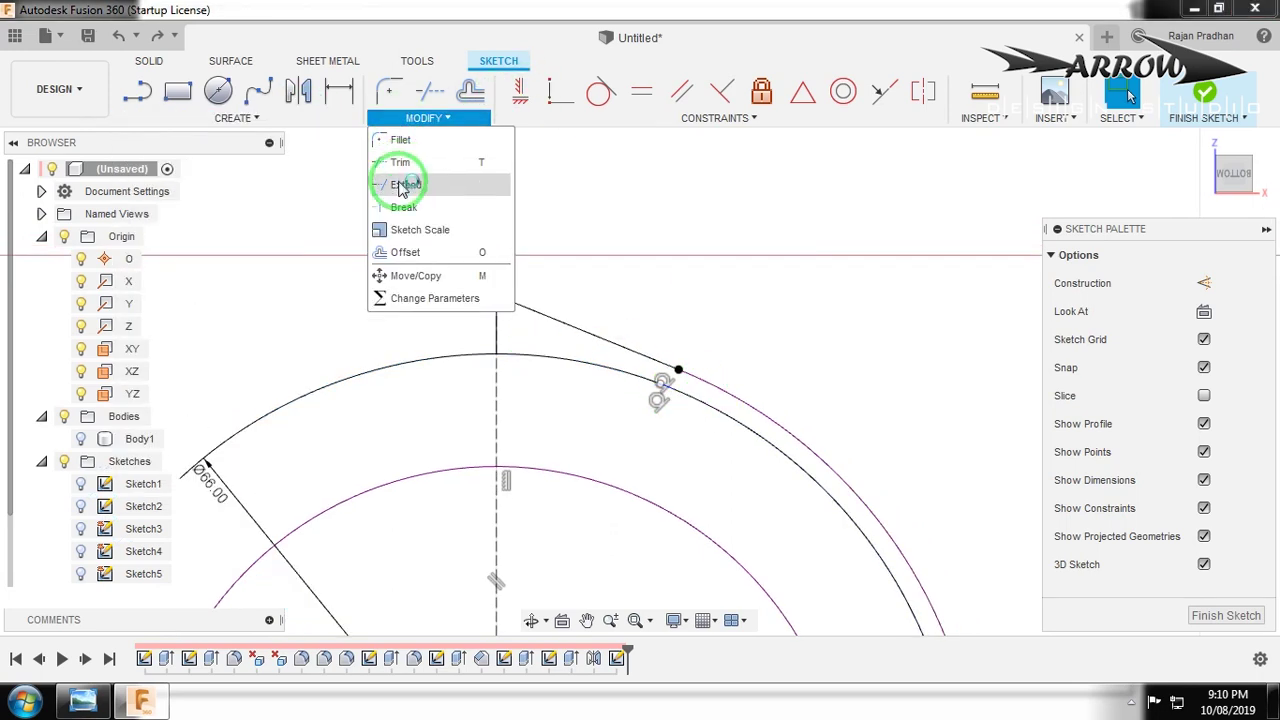
Trim the excess arc piece, then draw a 3-point arc from the outer arc's endpoint toward the centreline.
left_click(710, 413)
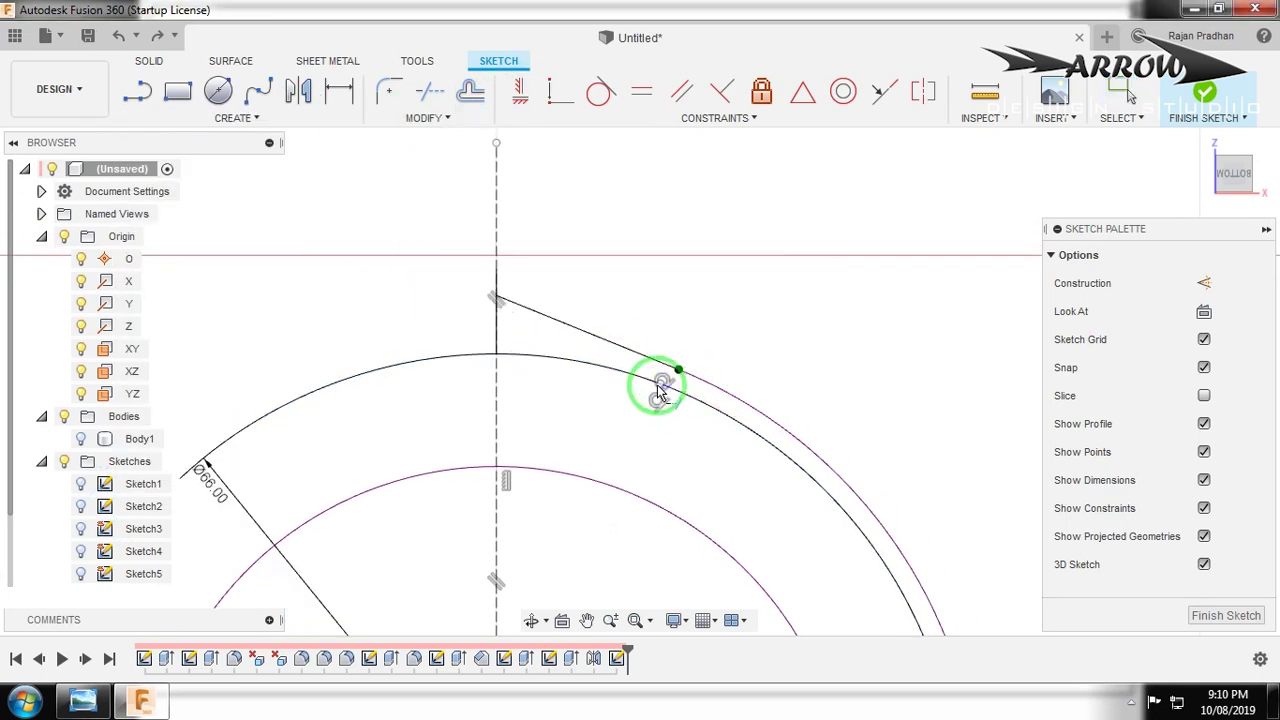
key("Escape")
scroll(514, 343, "up", 2)
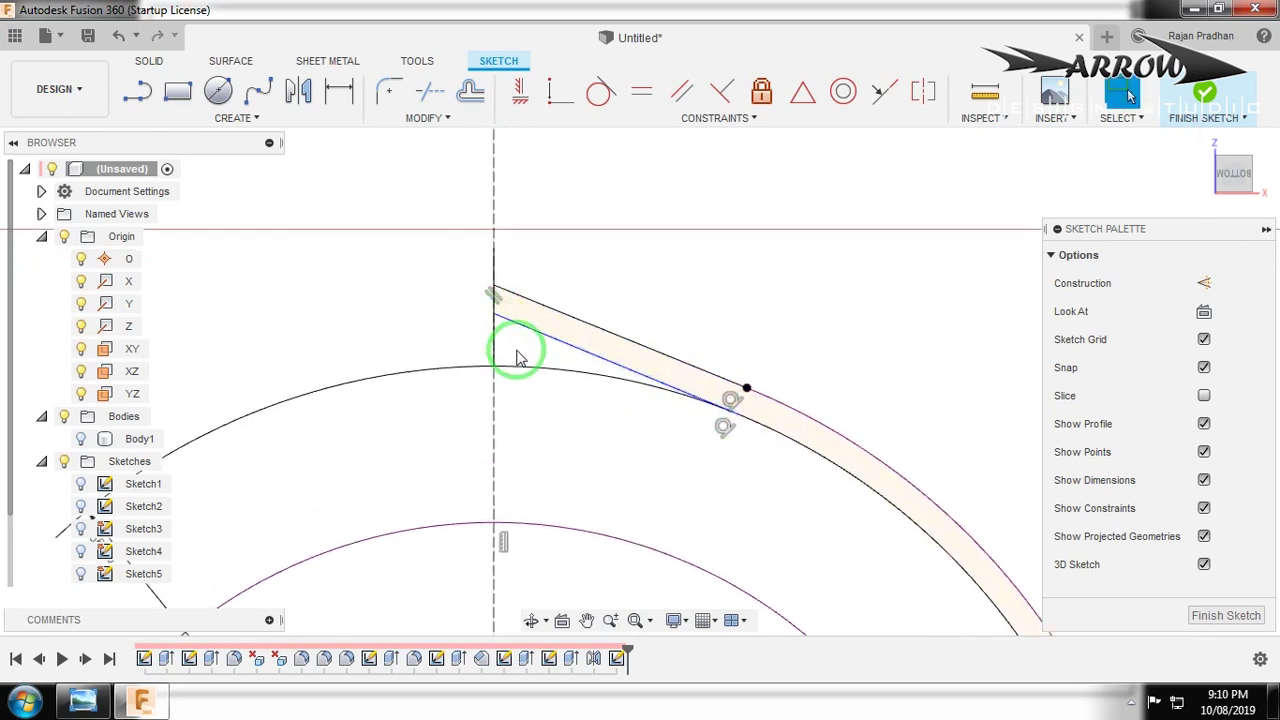
left_click(246, 124)
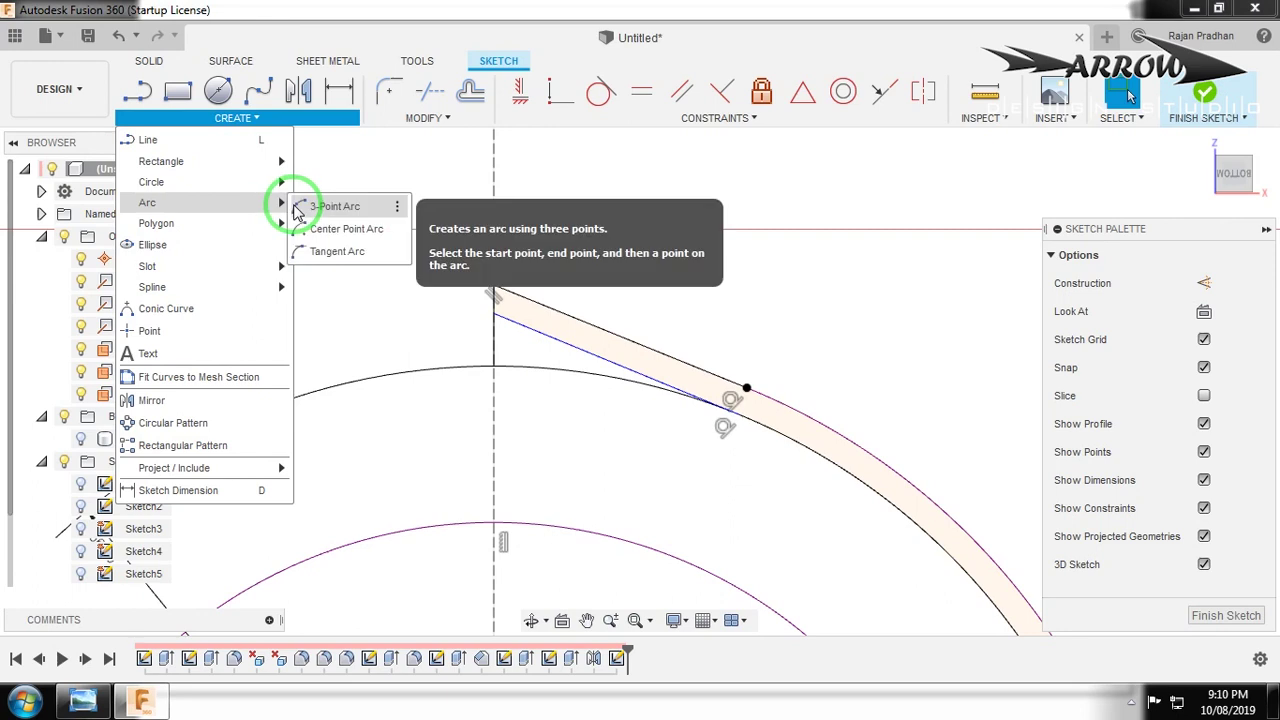
left_click(318, 205)
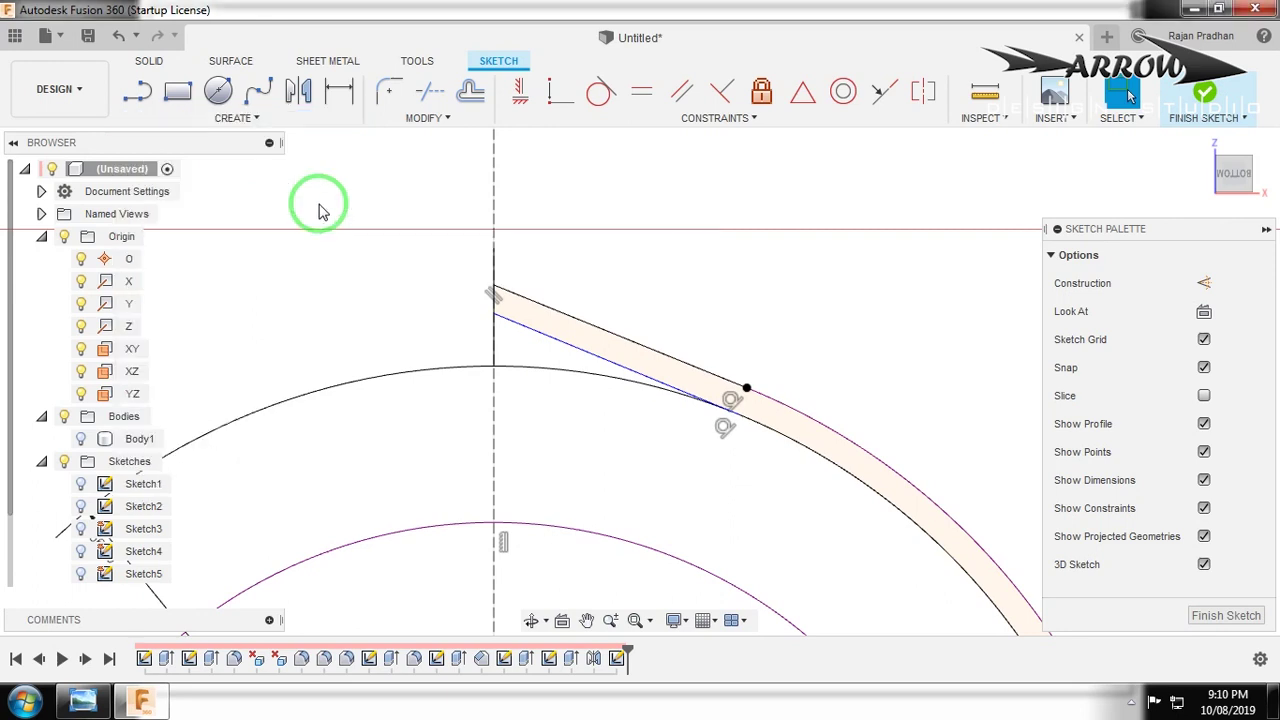
left_click(728, 422)
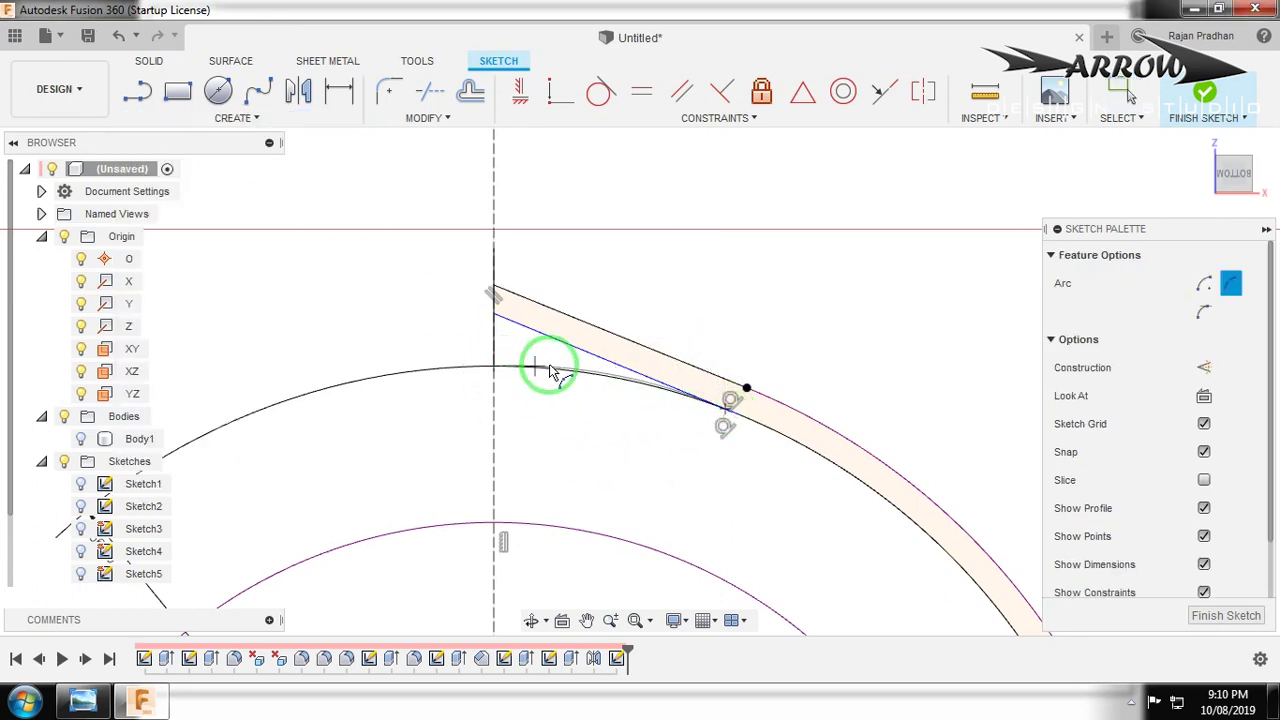
left_click(588, 385)
key("Escape")
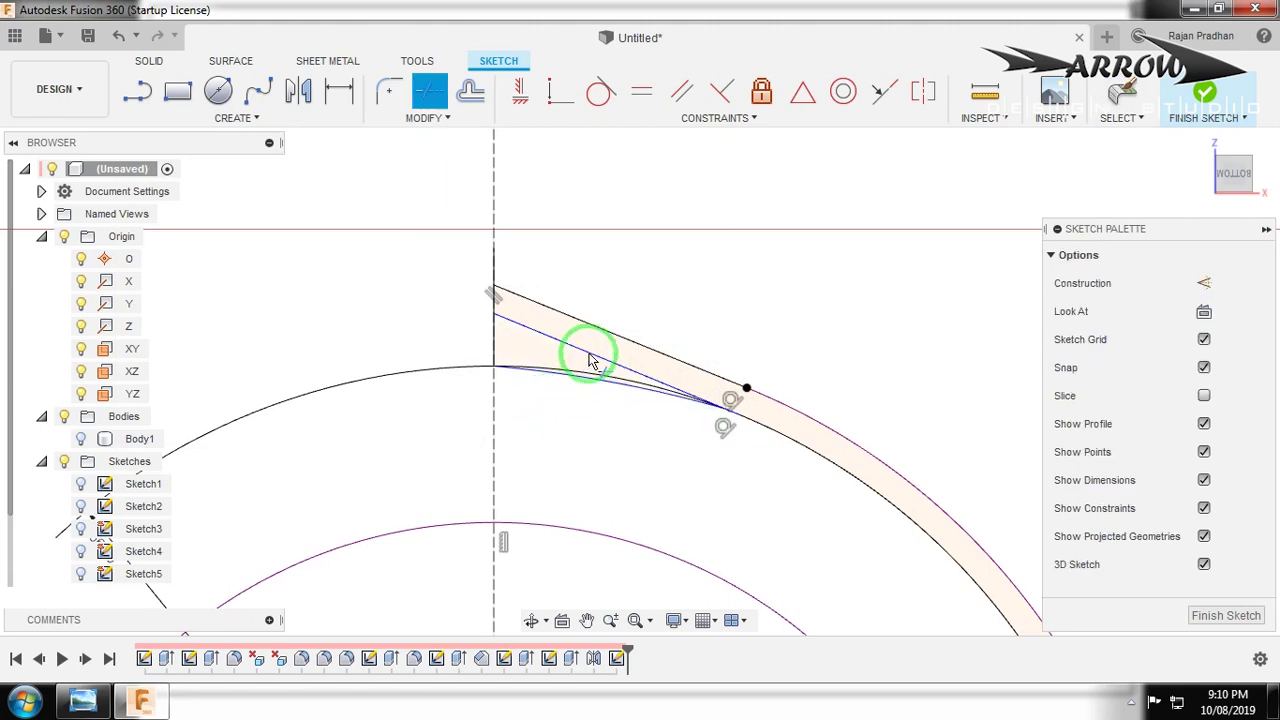
Delete the straight slot edge and make the new arc tangent to the outer curve, ending on the centreline.
left_click(586, 351)
key("Delete")
left_click(598, 92)
left_click(622, 393)
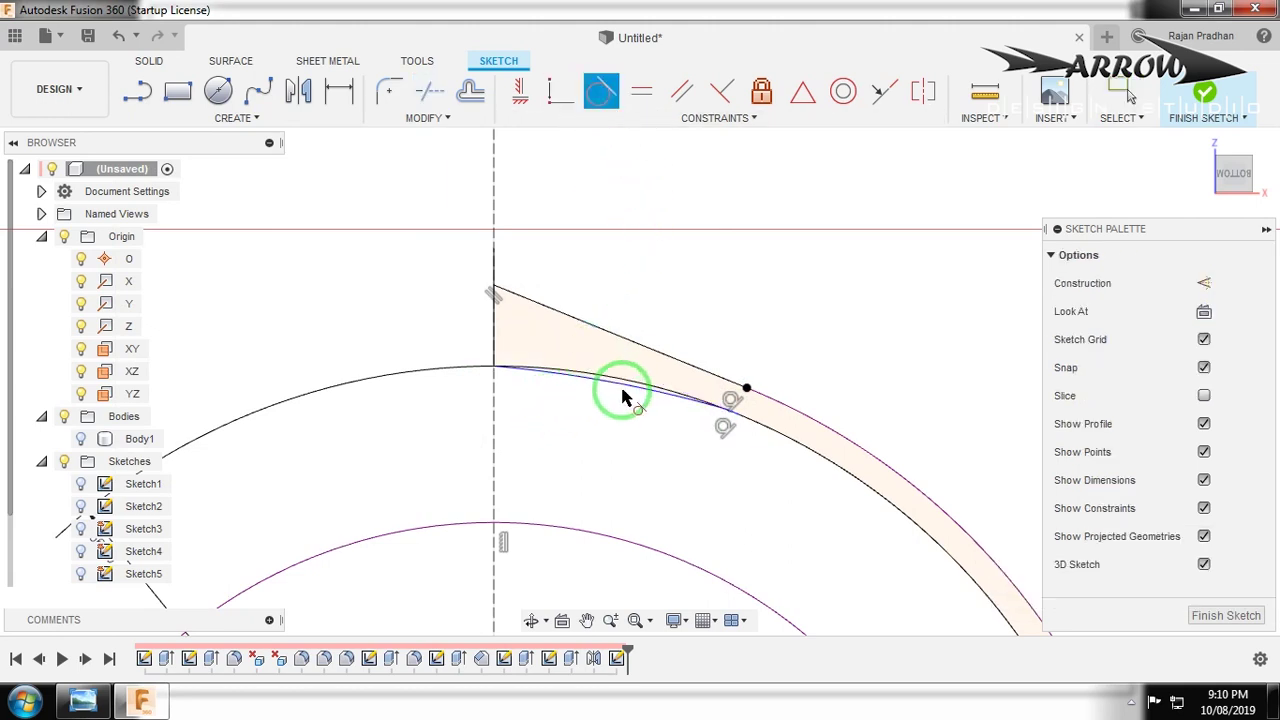
left_click(763, 427)
left_click_drag(763, 427, 490, 447)
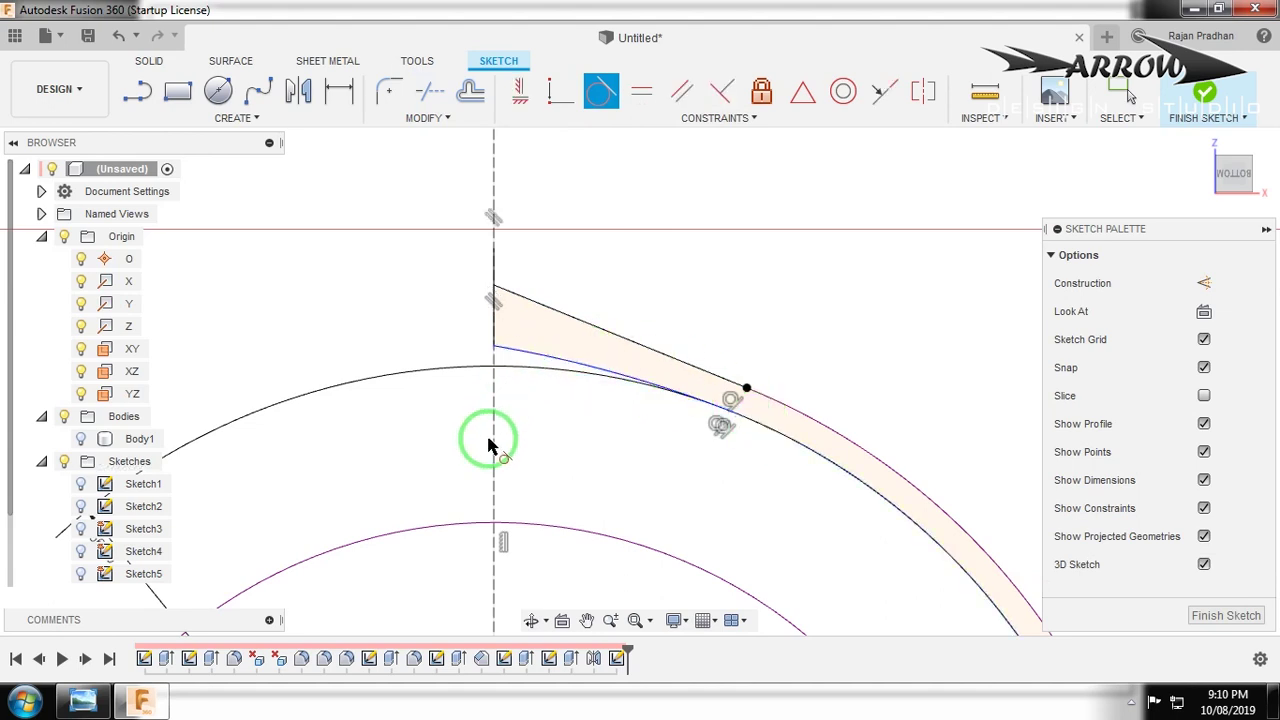
key("Escape")
scroll(480, 300, "down", 3)
mouse_move(476, 305)
left_mouse_down()
mouse_move(471, 366)
mouse_move(505, 352)
left_mouse_up()
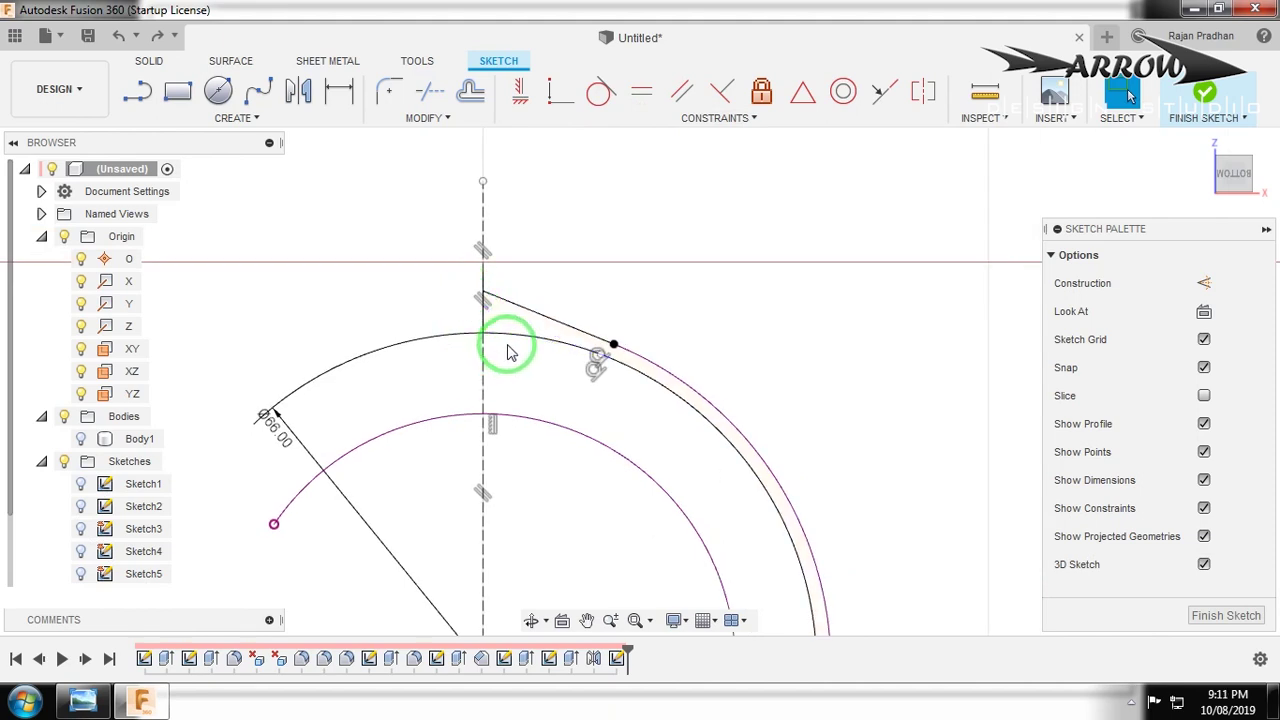
scroll(507, 352, "down", 2)
Draw a 66 mm circle centred on the centreline and trim away its left half.
key("c")
left_click(491, 545)
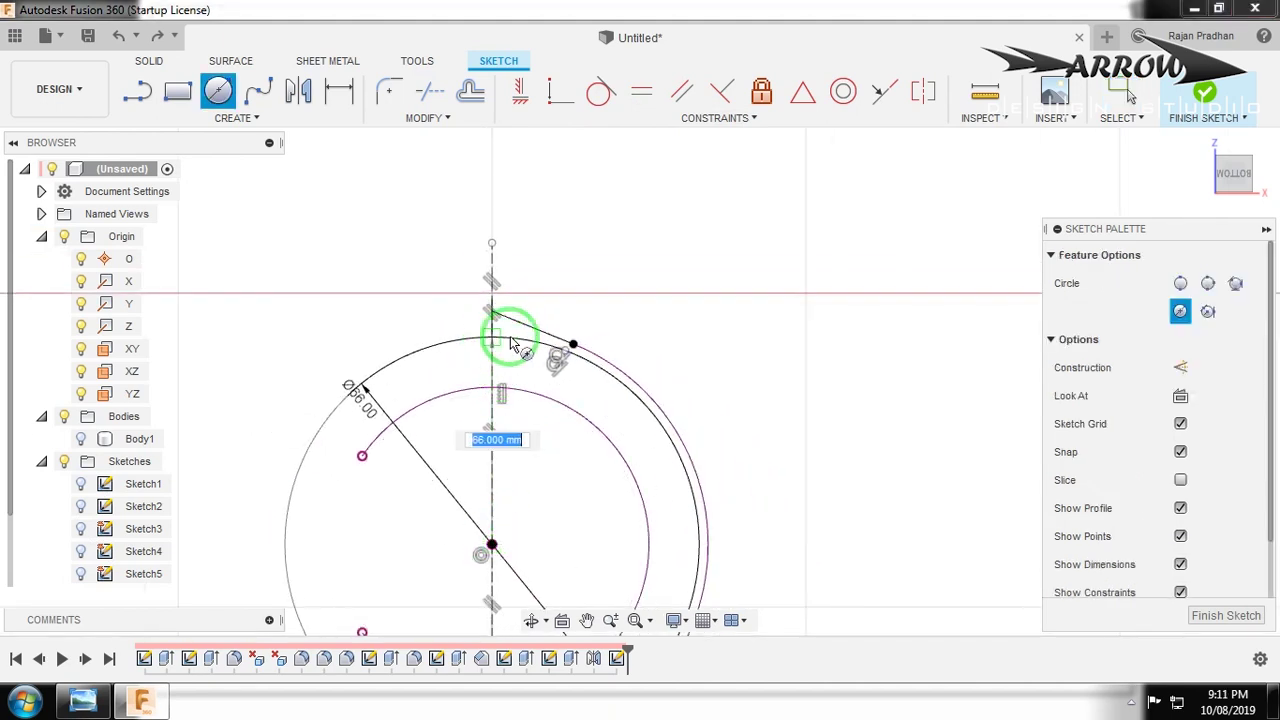
left_click(491, 332)
key("Escape")
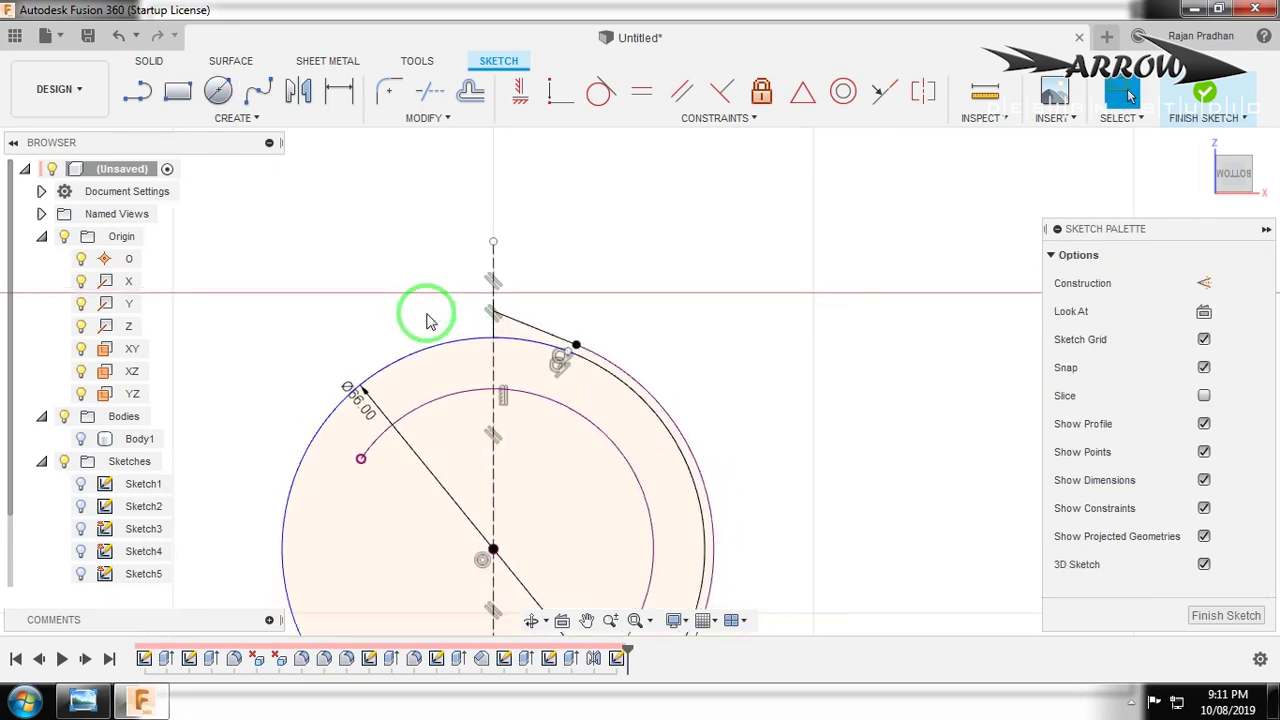
scroll(427, 322, "down", 1)
key("t")
left_click(449, 343)
scroll(457, 286, "down", 1)
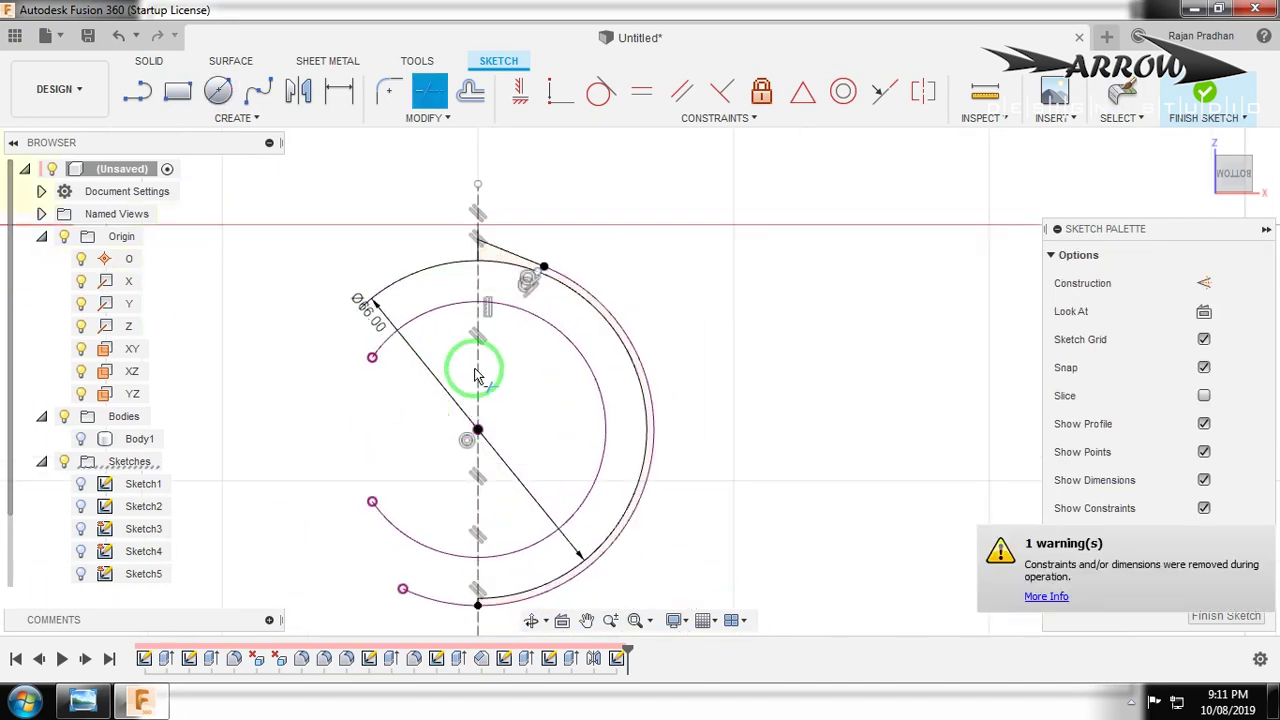
scroll(484, 253, "up", 1)
key("Escape")
scroll(700, 251, "down", 2)
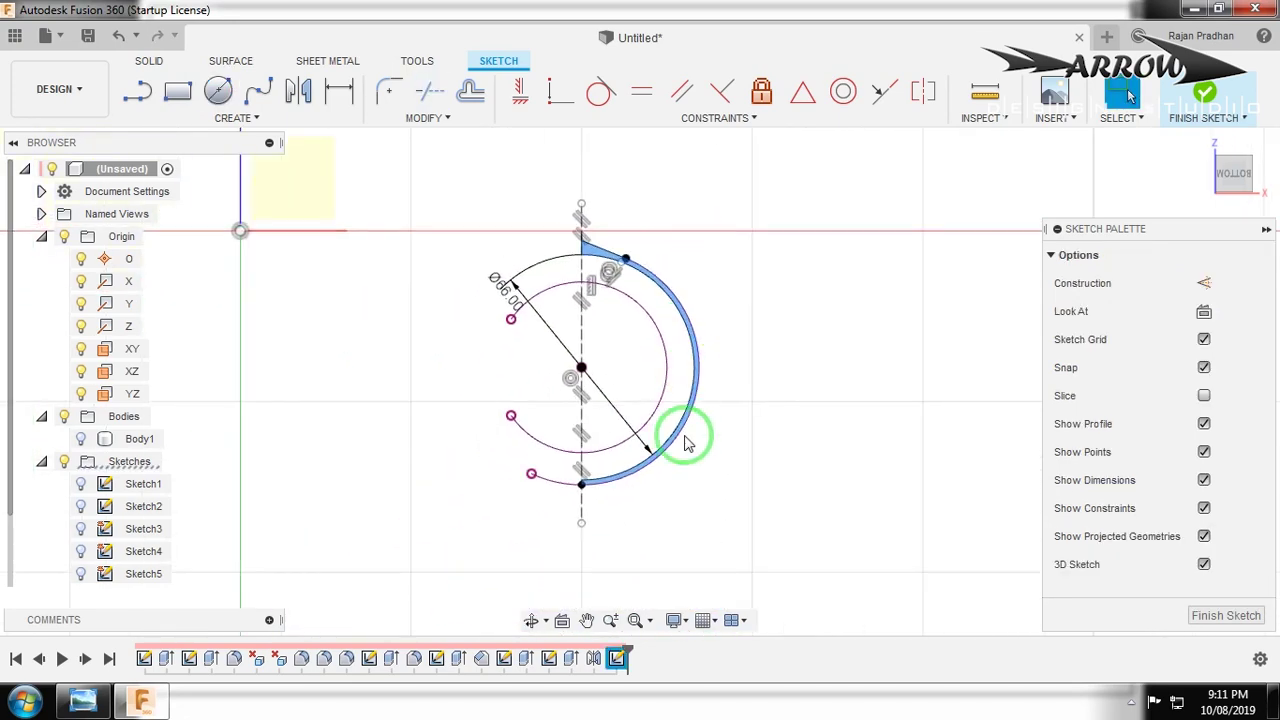
Show Body1 again and orbit around it to check the crescent profile.
middle_click_drag(608, 486, 543, 457, "shift")
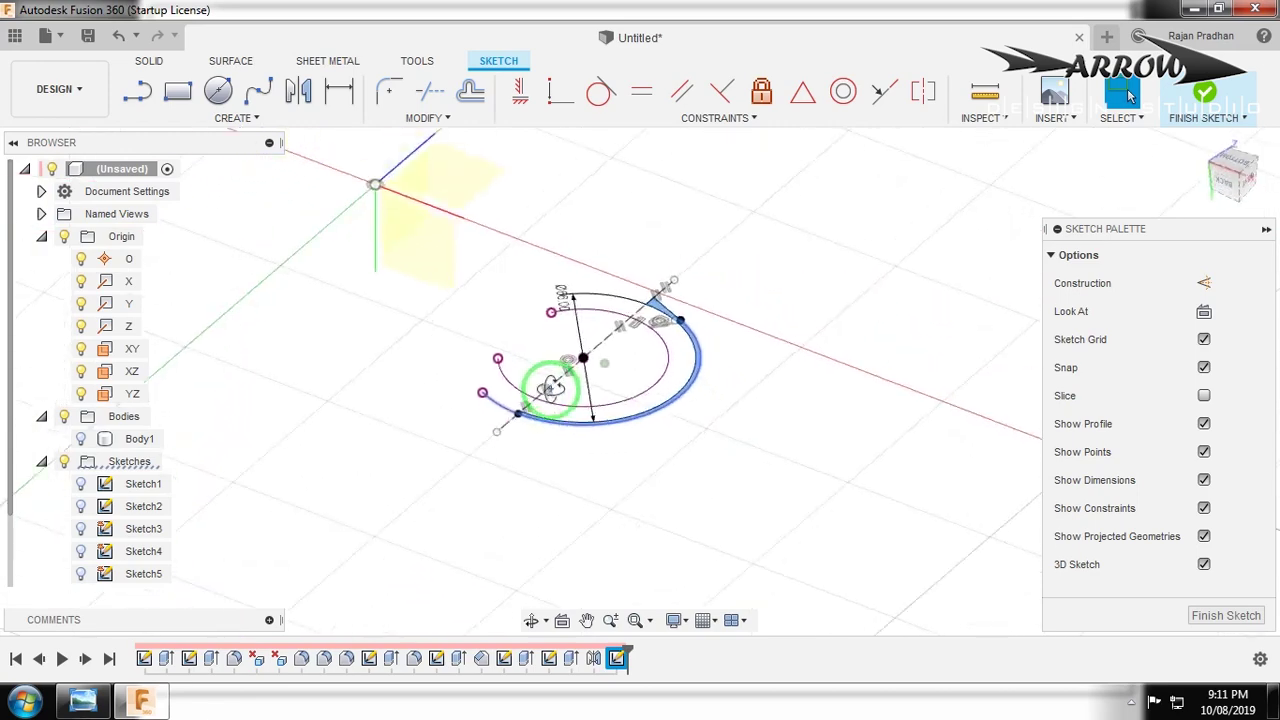
left_click(81, 439)
scroll(600, 486, "up", 2)
mouse_move(600, 486)
middle_mouse_down("shift")
mouse_move(629, 334)
mouse_move(434, 531)
mouse_move(491, 534)
mouse_move(411, 556)
mouse_move(497, 354)
mouse_move(754, 454)
mouse_move(694, 469)
mouse_move(651, 380)
mouse_move(674, 543)
mouse_move(678, 521)
middle_mouse_up("shift")
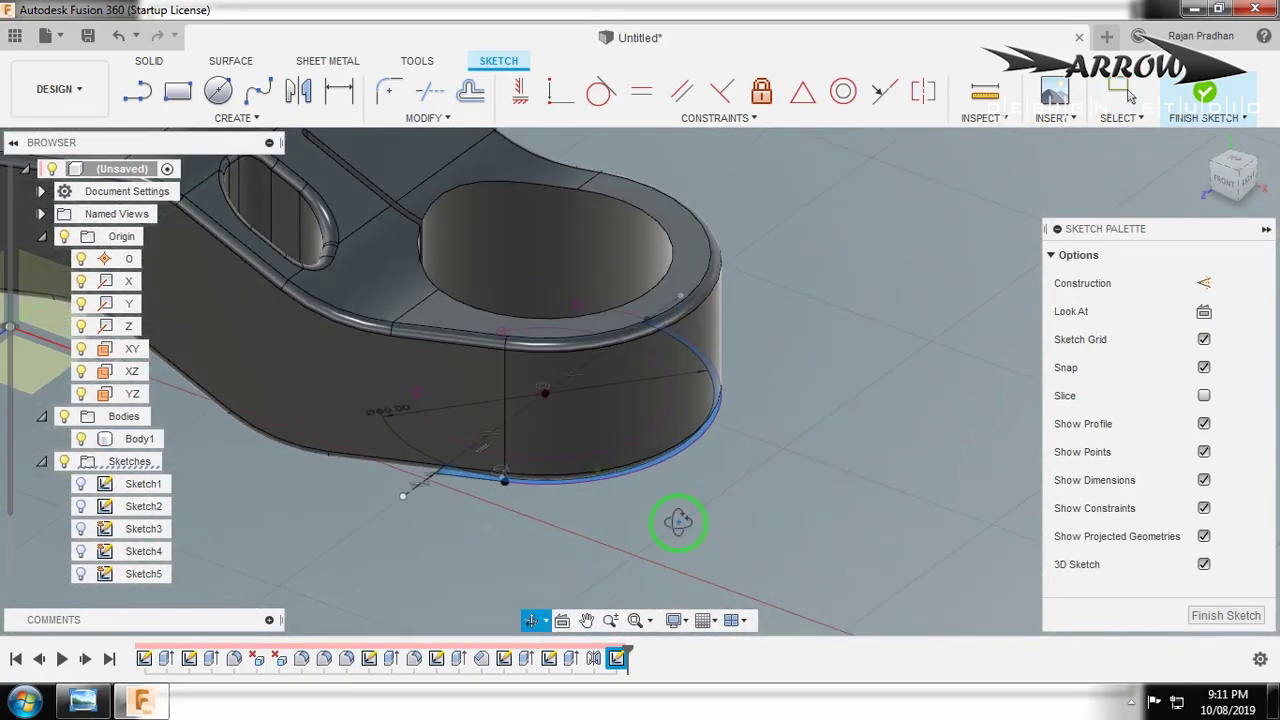
Start extruding the profile with Start set to Offset Plane, then switch to the reference drawing.
key("e")
left_click(1195, 283)
left_click(1175, 328)
left_click(1075, 311)
key("alt+Tab")
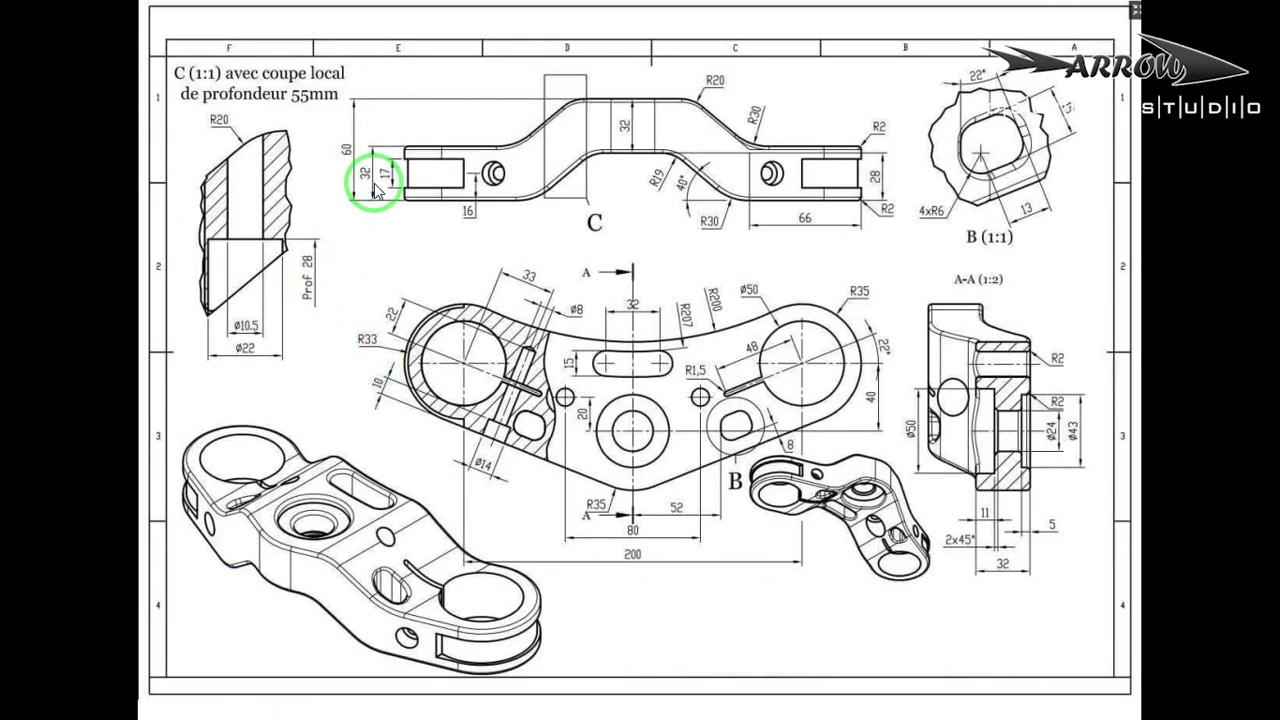
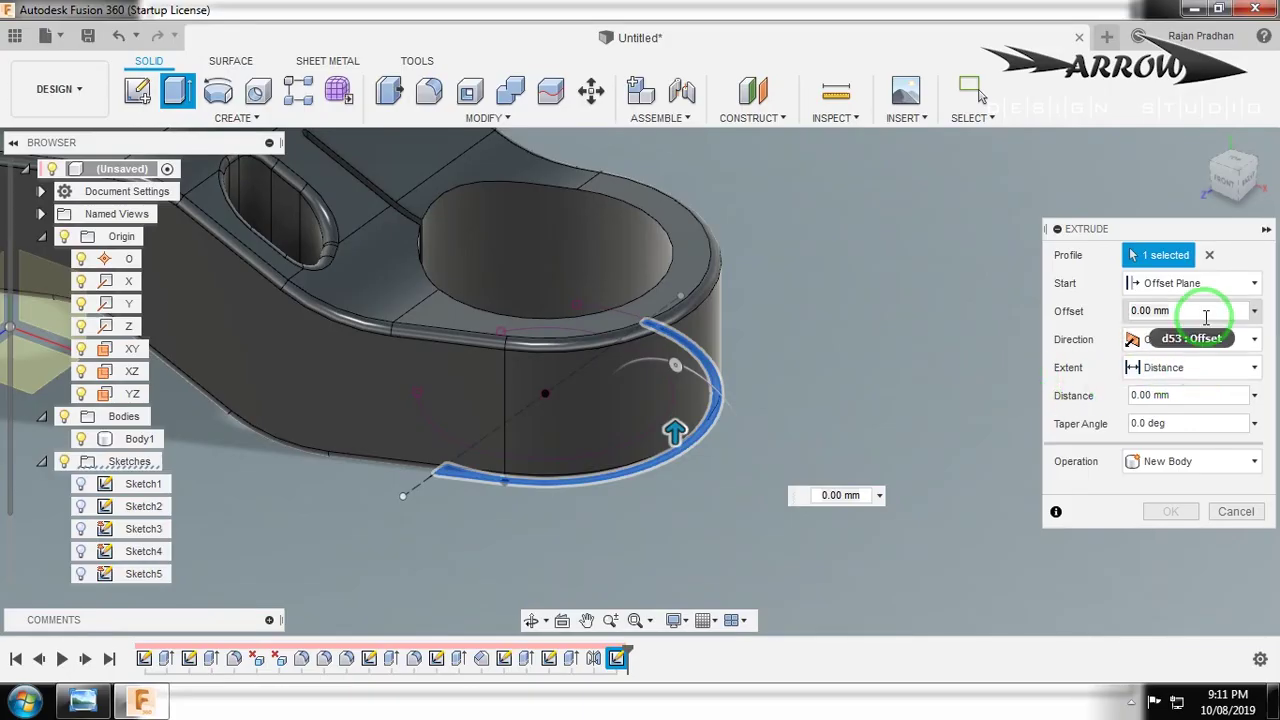
Cut the clamp-end recess with a 7.5 mm offset and 17 mm distance, then select it.
left_click(1195, 311)
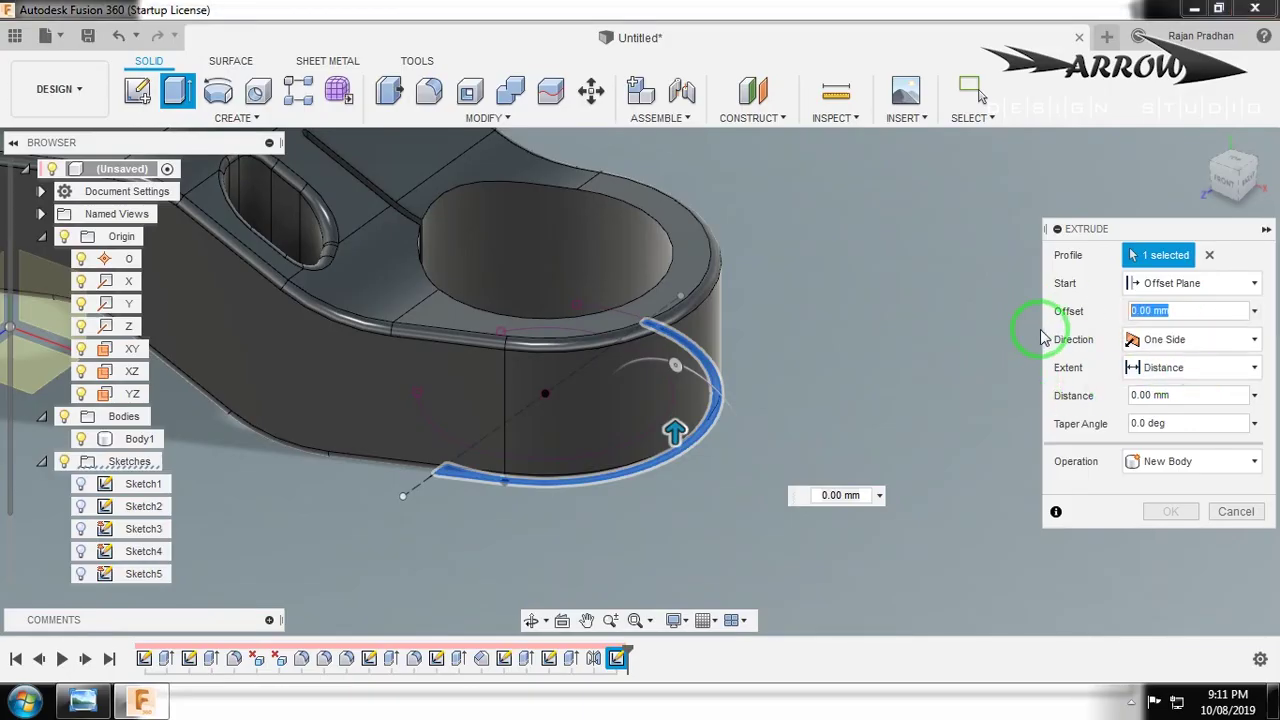
type("7.5")
key("Return")
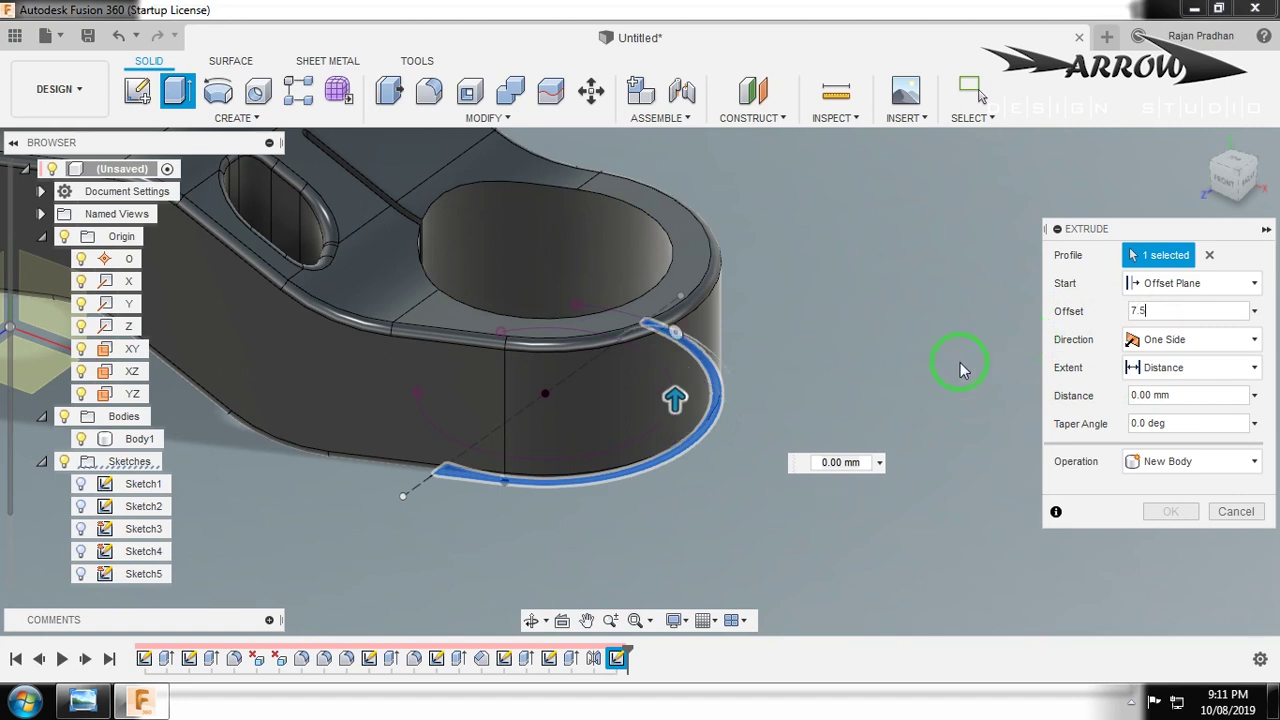
left_click(1175, 397)
type("17")
key("Return")
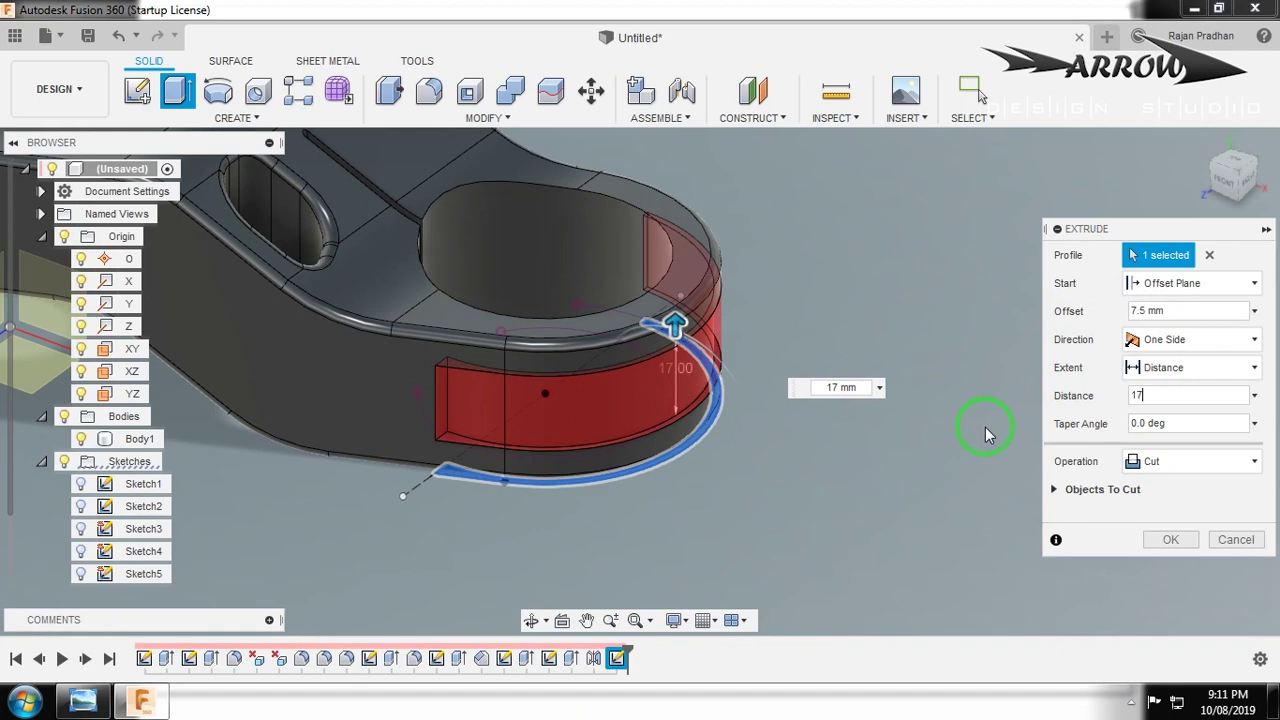
left_click(1166, 541)
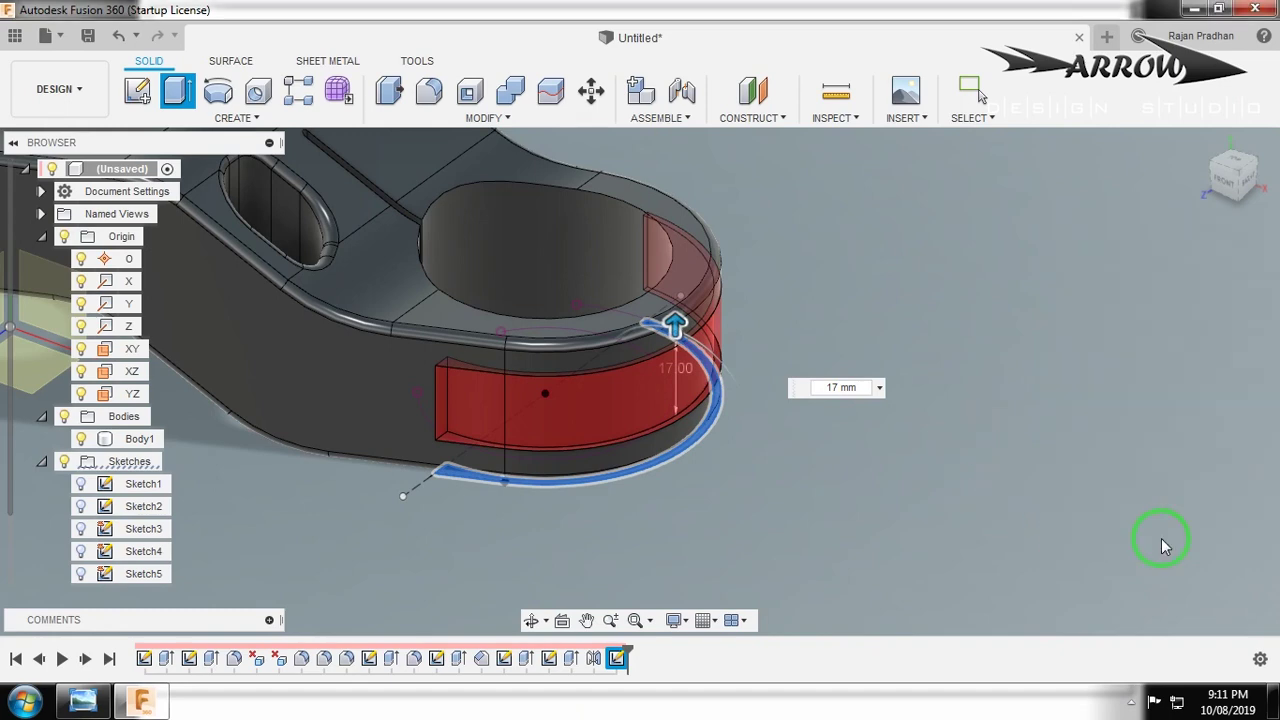
scroll(1034, 466, "down", 5)
middle_click_drag(1019, 453, 582, 688, "shift")
left_click(637, 662)
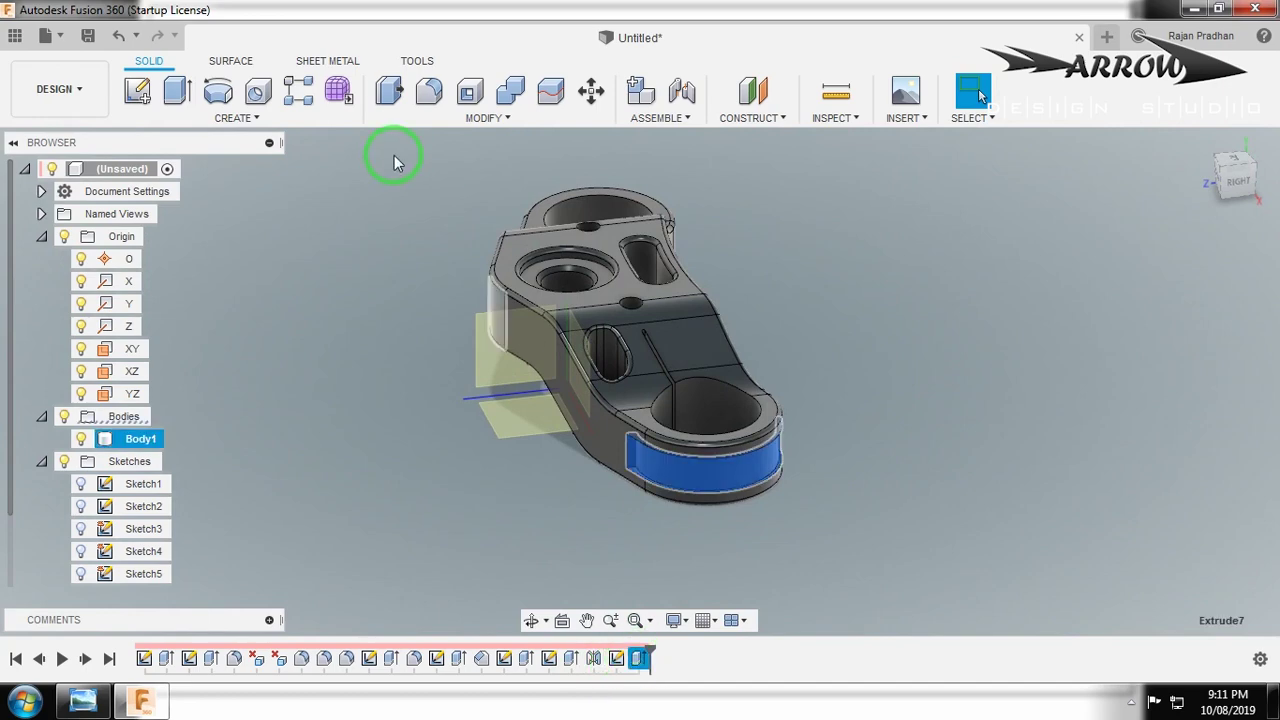
Mirror the selected recess cut across the YZ plane.
left_click(252, 117)
left_click(185, 447)
left_click(1080, 320)
left_click(486, 366)
left_click(1168, 390)
mouse_move(740, 385)
middle_mouse_down("shift")
mouse_move(794, 380)
mouse_move(797, 402)
mouse_move(968, 414)
middle_mouse_up("shift")
Compare the model against the reference drawing from several orbit angles.
key("alt+Tab")
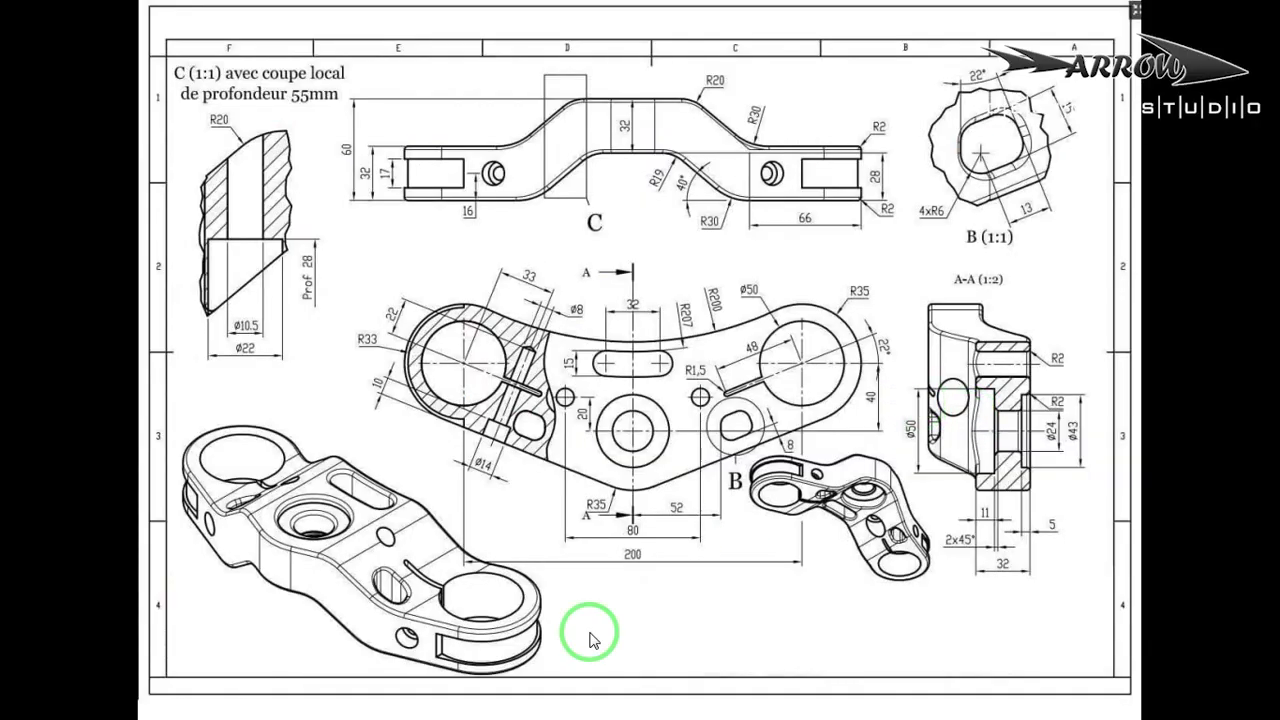
key("alt+Tab")
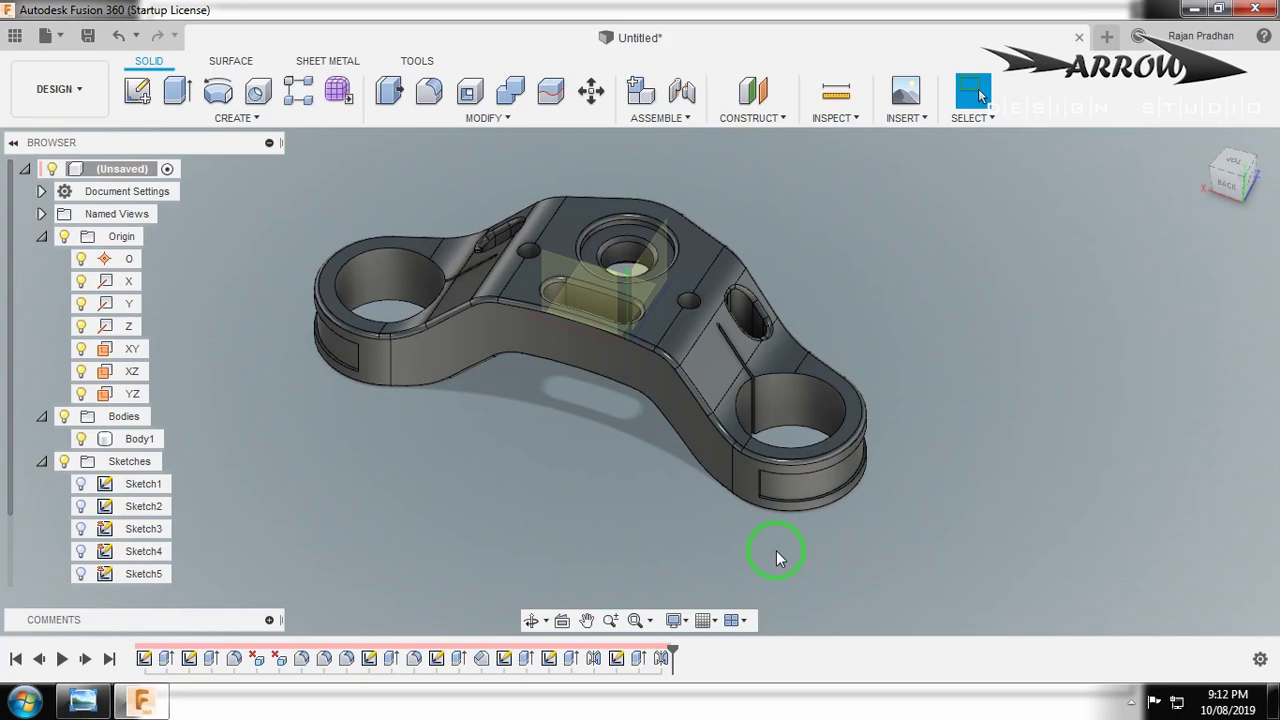
middle_click_drag(707, 540, 637, 521, "shift")
key("alt+Tab")
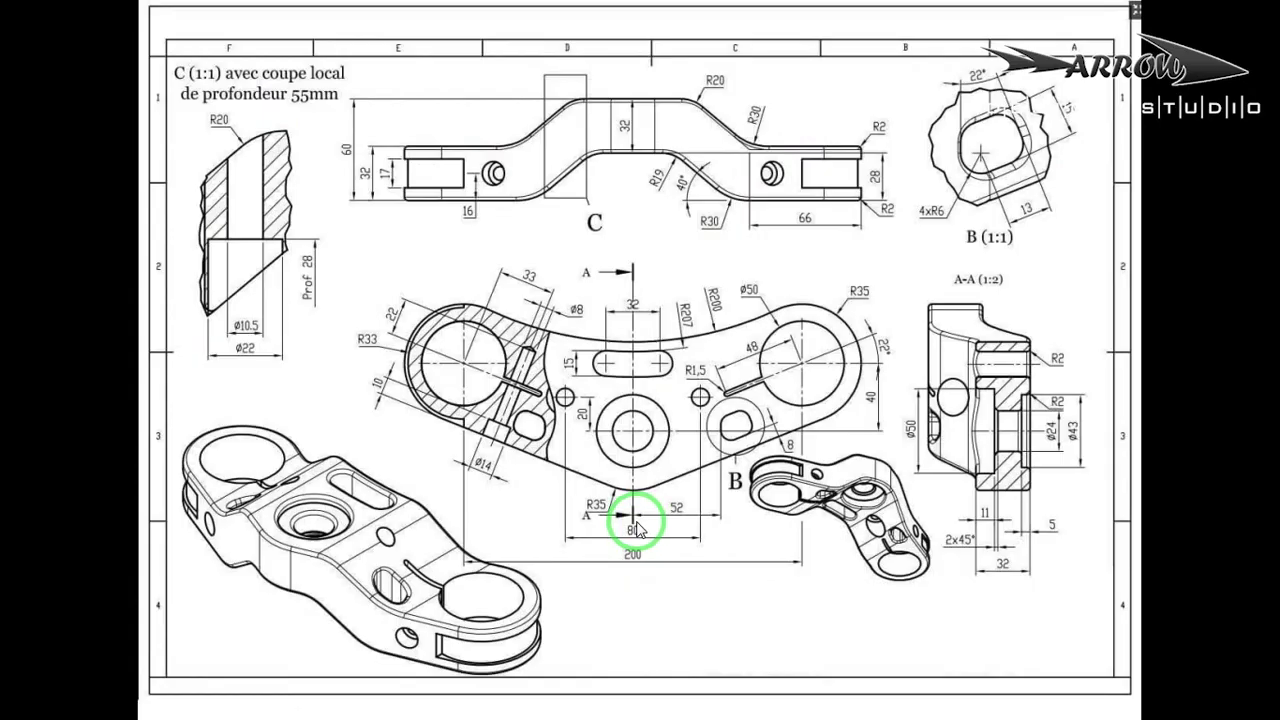
key("alt+Tab")
mouse_move(734, 517)
middle_mouse_down("shift")
mouse_move(480, 529)
mouse_move(386, 477)
mouse_move(404, 490)
mouse_move(678, 452)
middle_mouse_up("shift")
key("alt+Tab")
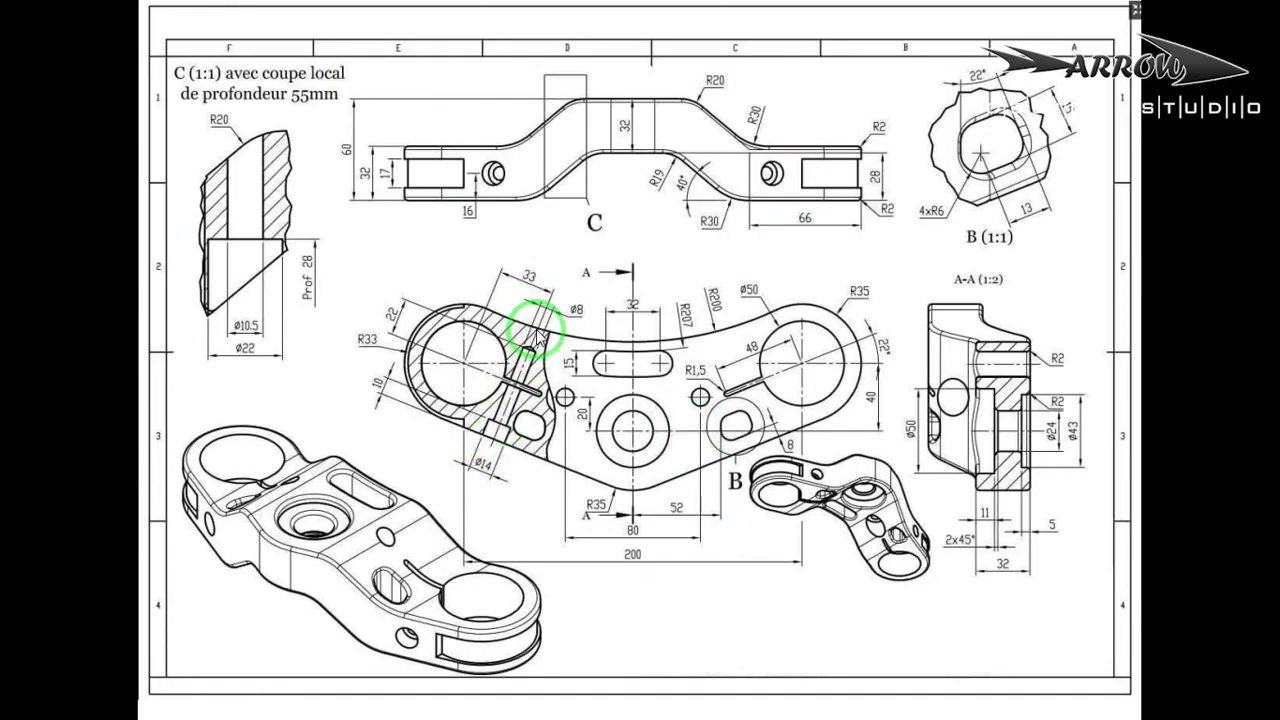
key("alt+Tab")
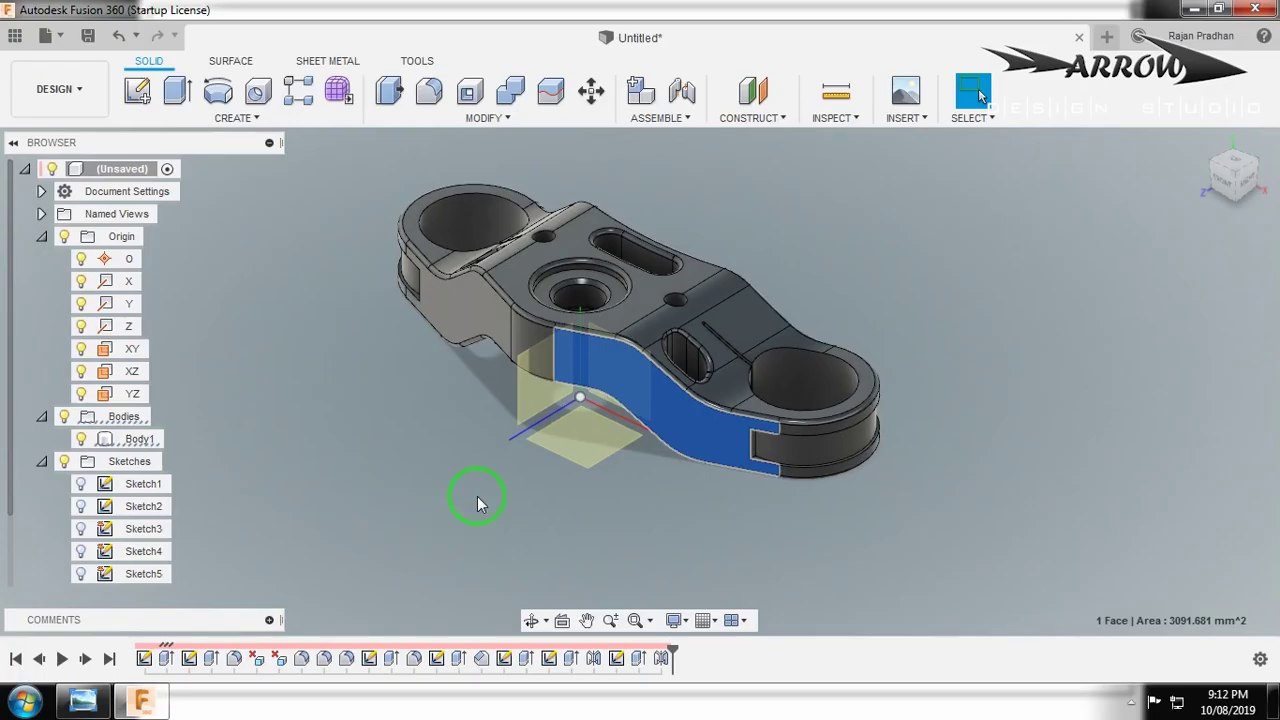
mouse_move(466, 449)
middle_mouse_down("shift")
mouse_move(437, 486)
mouse_move(457, 517)
middle_mouse_up("shift")
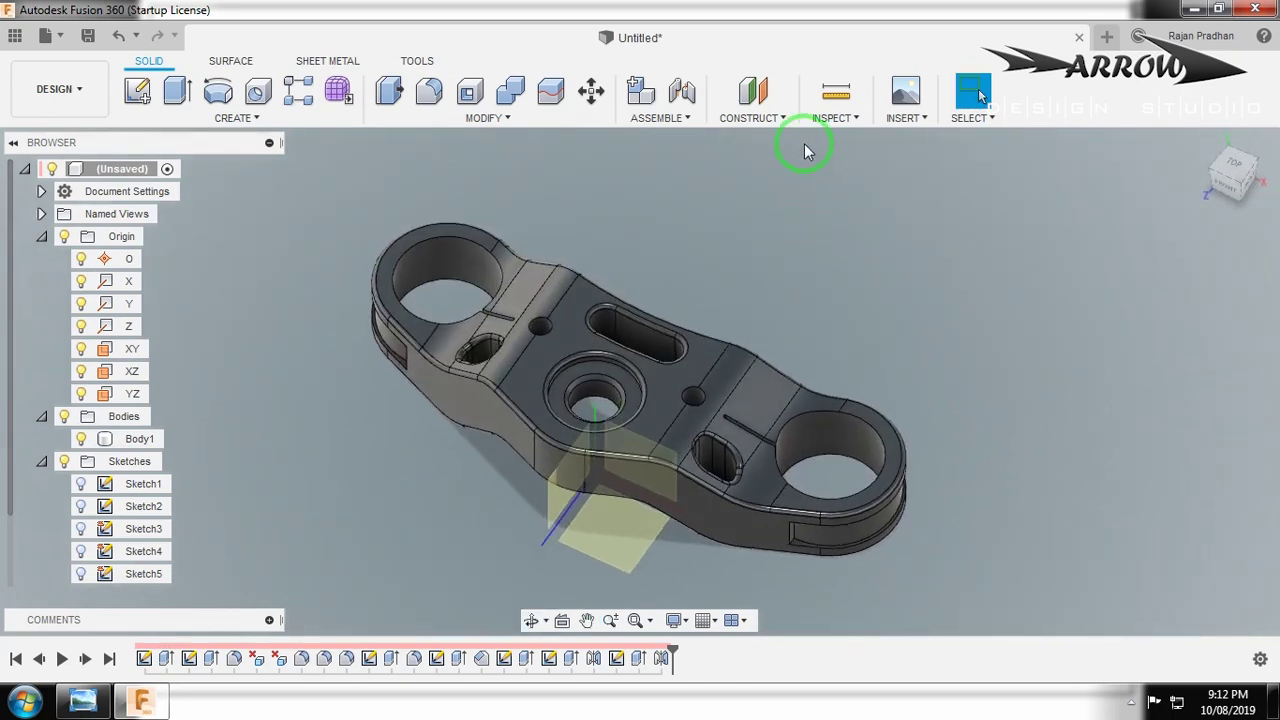
Create a construction axis through the right clamp hole's cylindrical face.
left_click(750, 100)
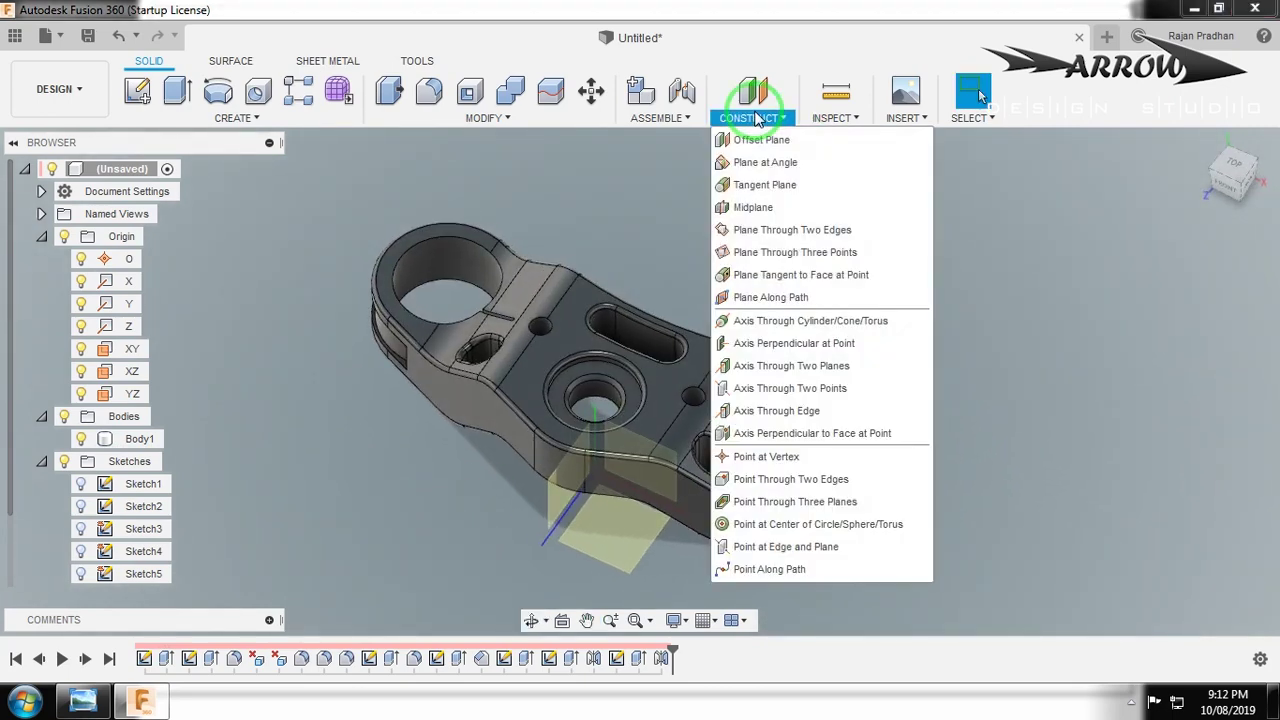
left_click(760, 320)
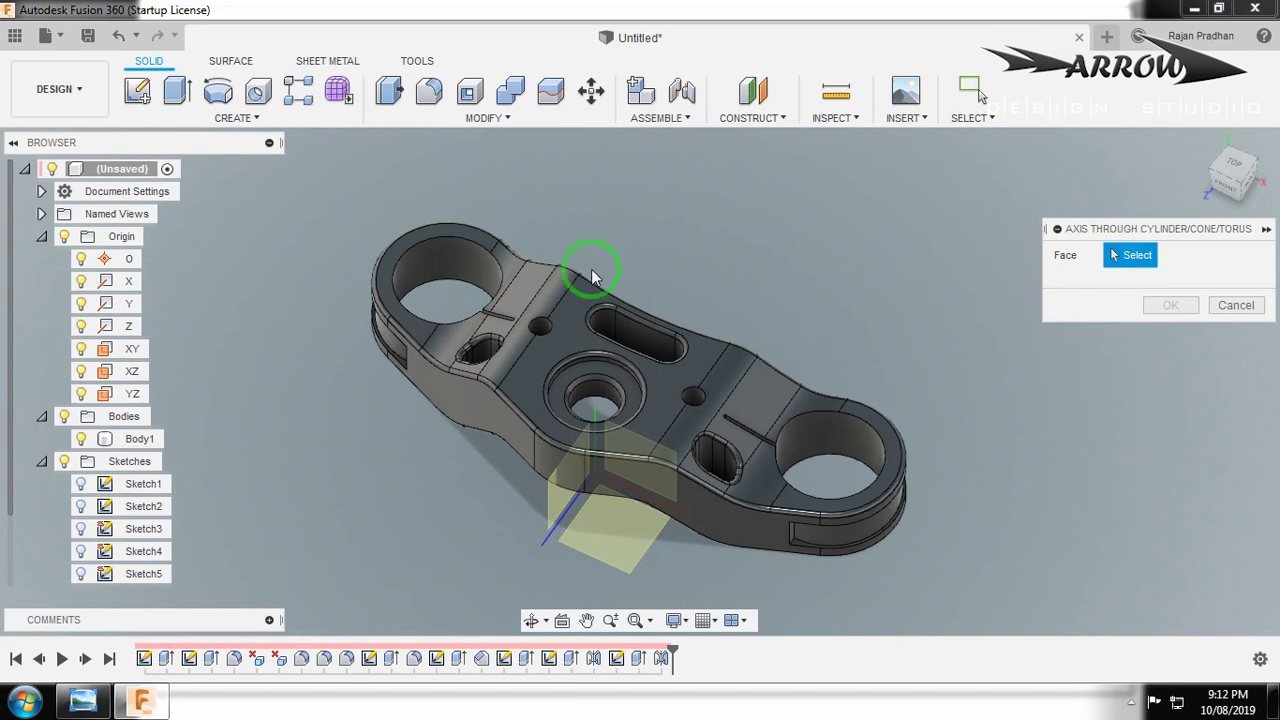
left_click(434, 266)
left_click(830, 435)
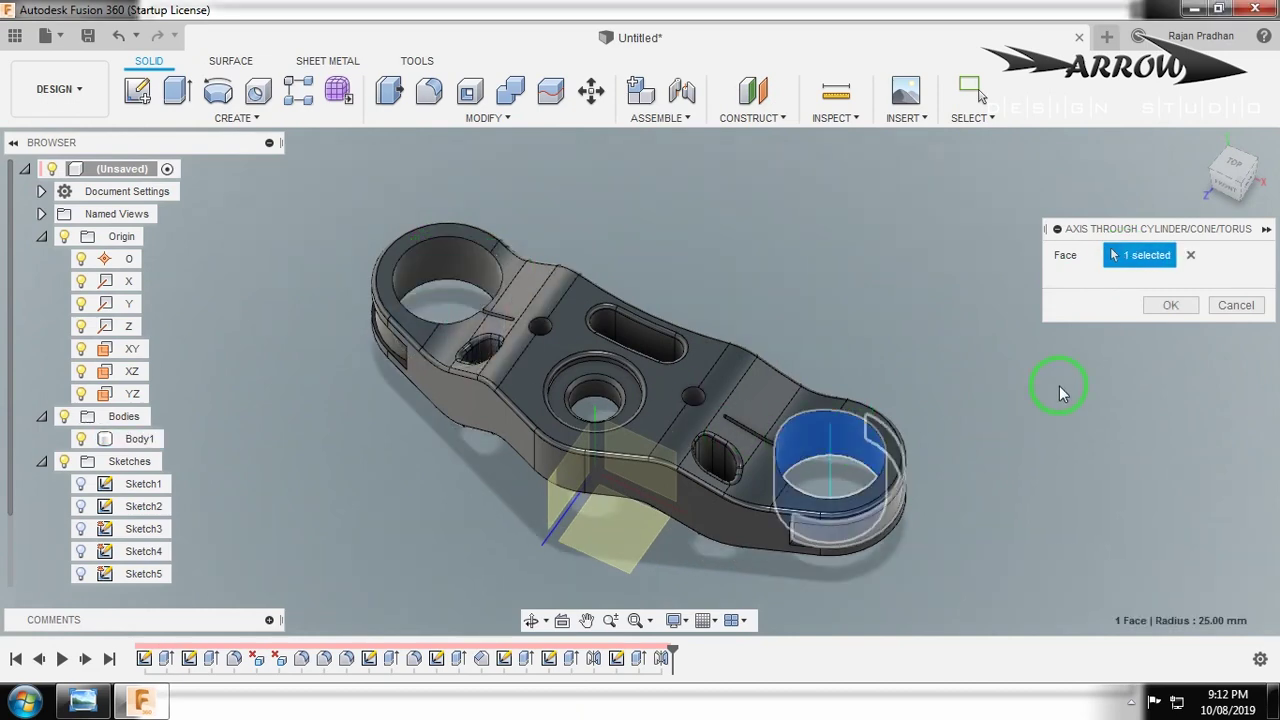
left_click(1160, 304)
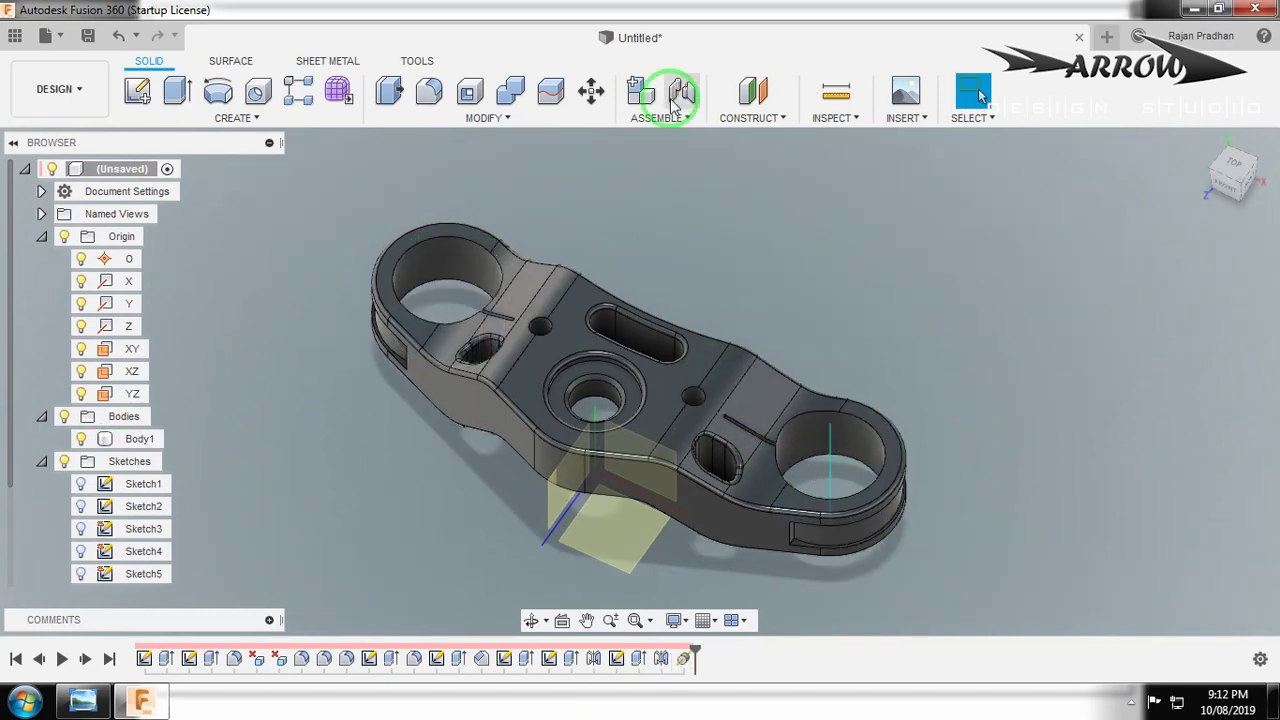
Start a new sketch on the clamp body.
left_click(748, 125)
left_click(605, 375)
left_click(685, 476)
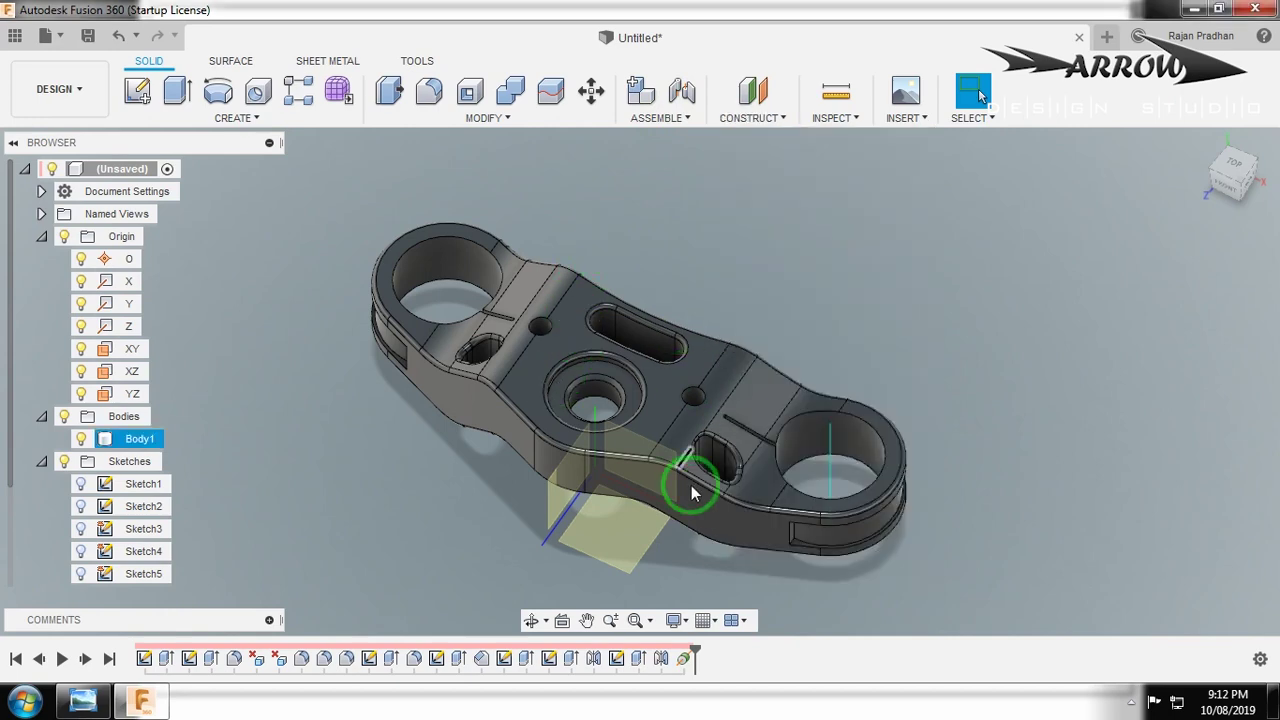
left_click(137, 91)
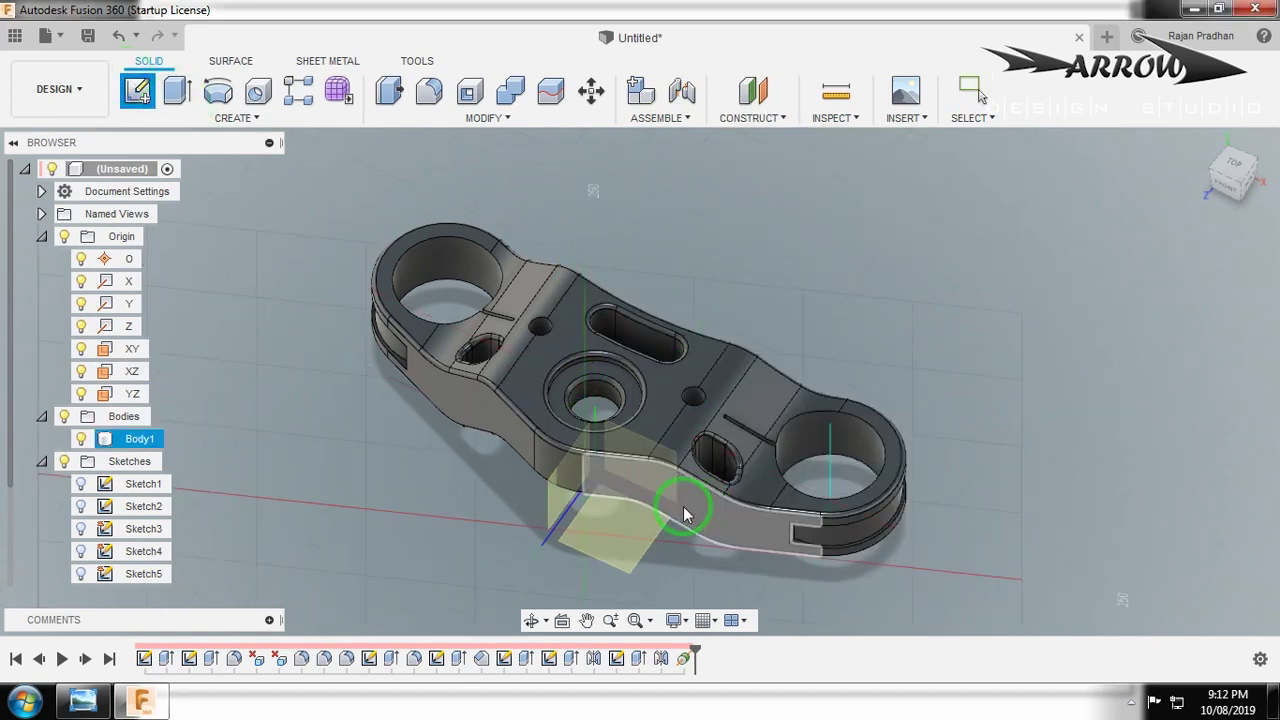
On the side face, project a vertical edge and offset it 33 mm as a construction line.
left_click(684, 506)
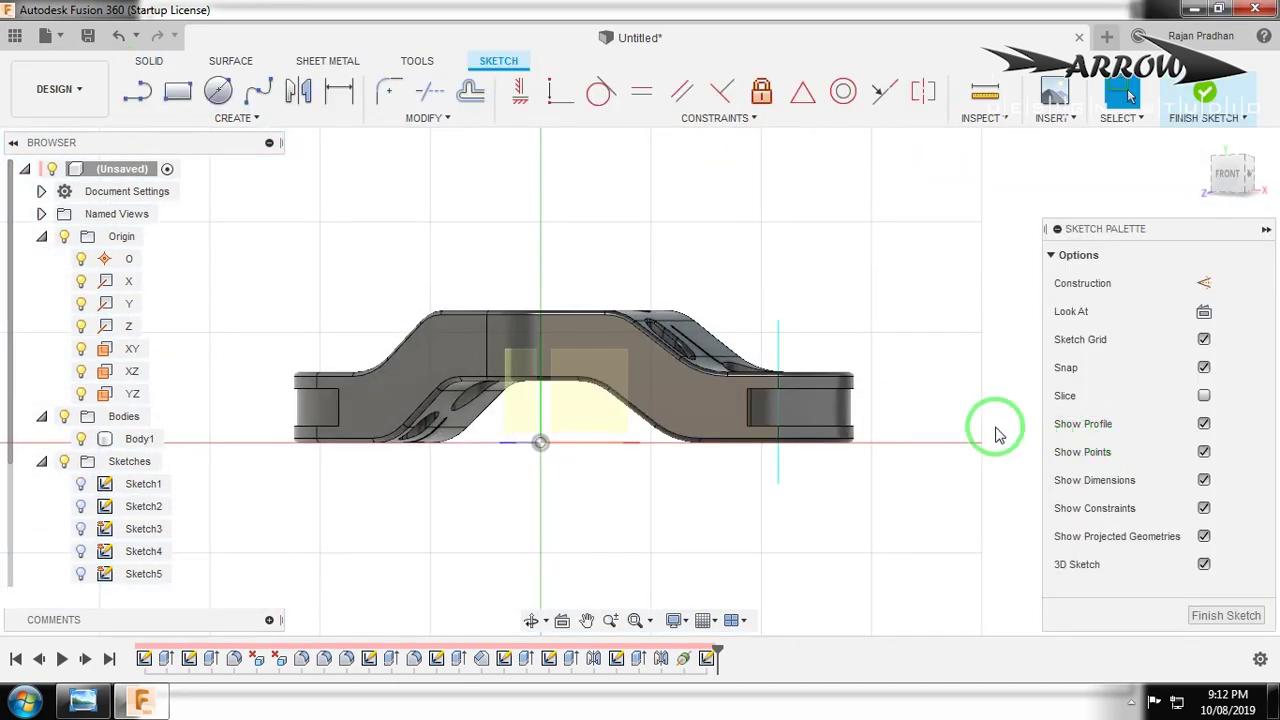
key("p")
left_click(777, 345)
left_click(935, 367)
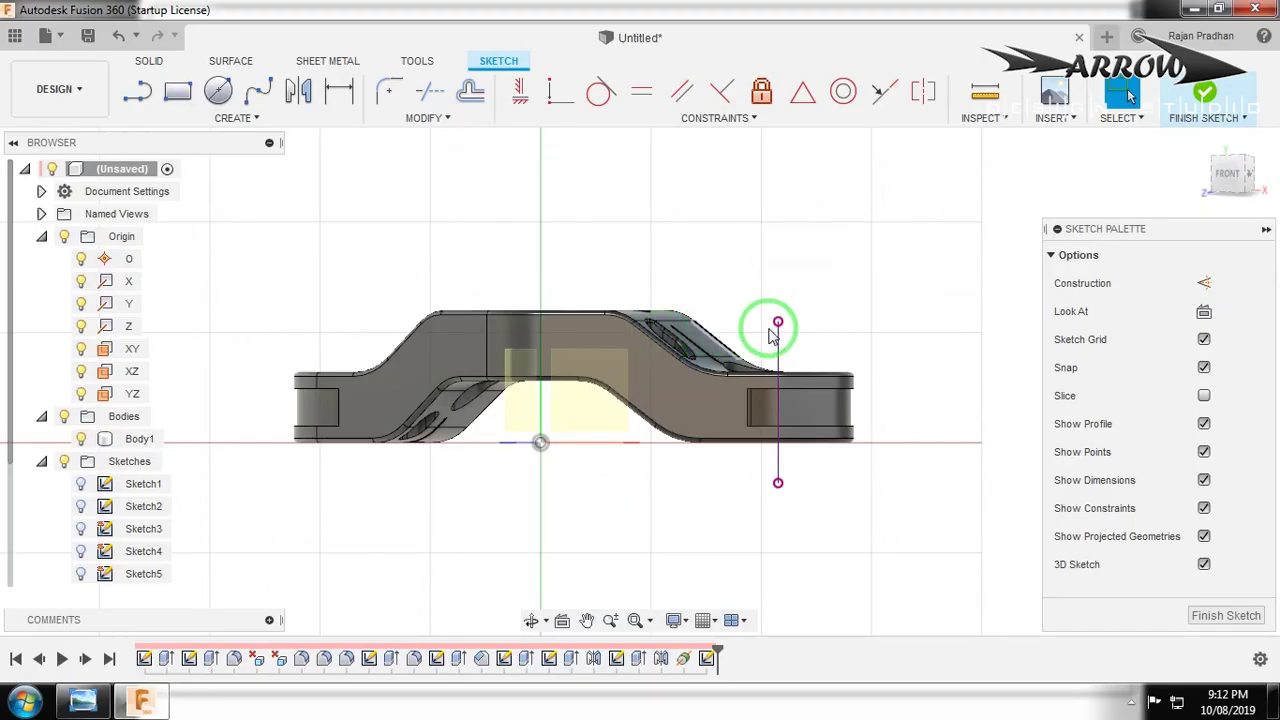
key("o")
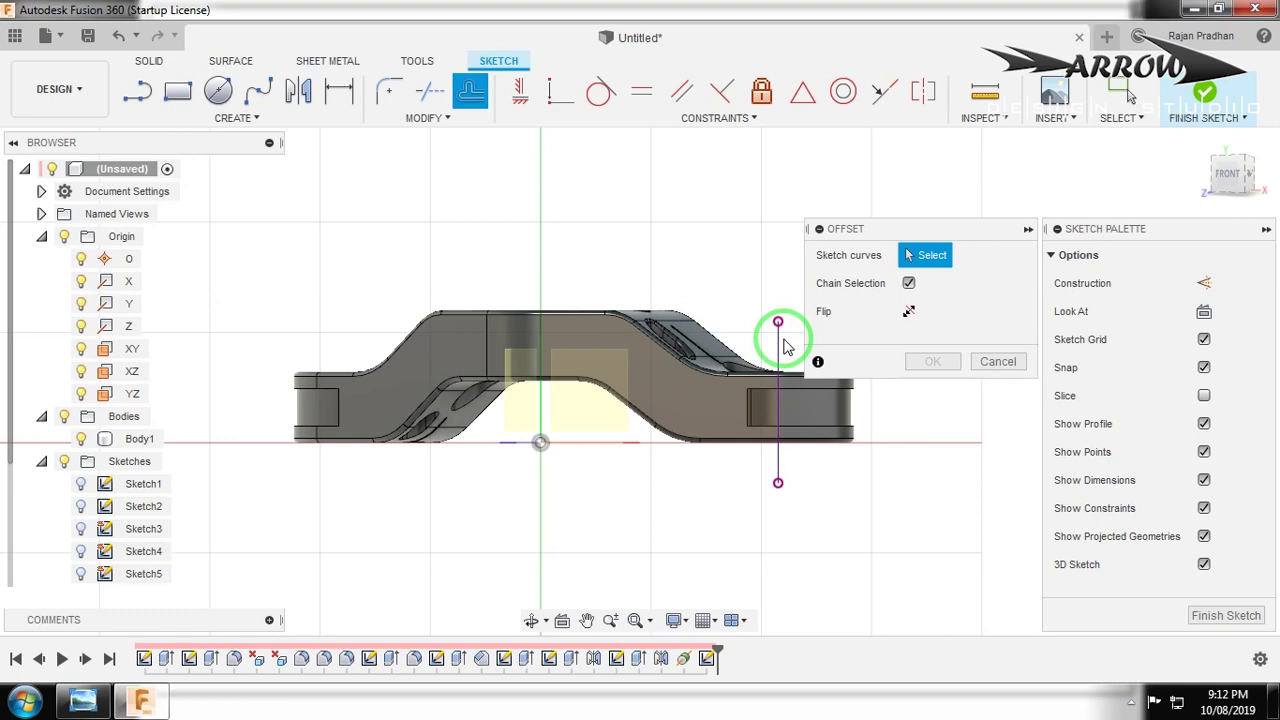
left_click(782, 356)
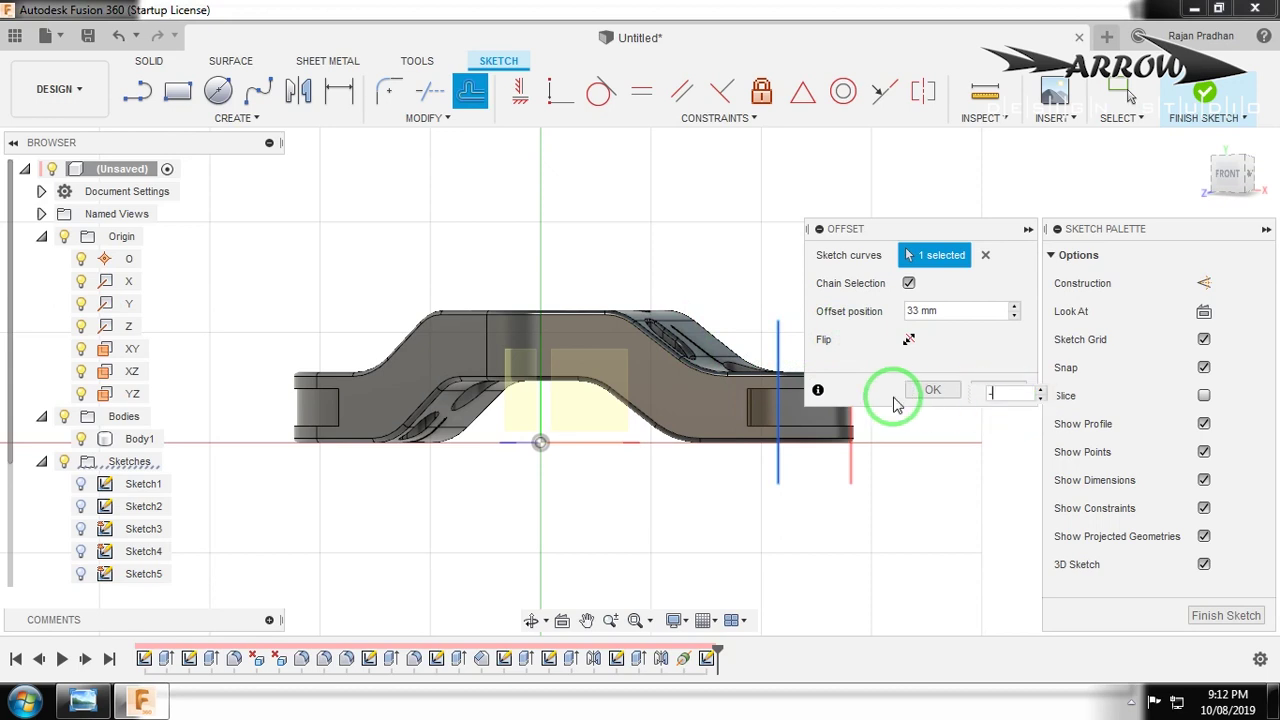
key("Return")
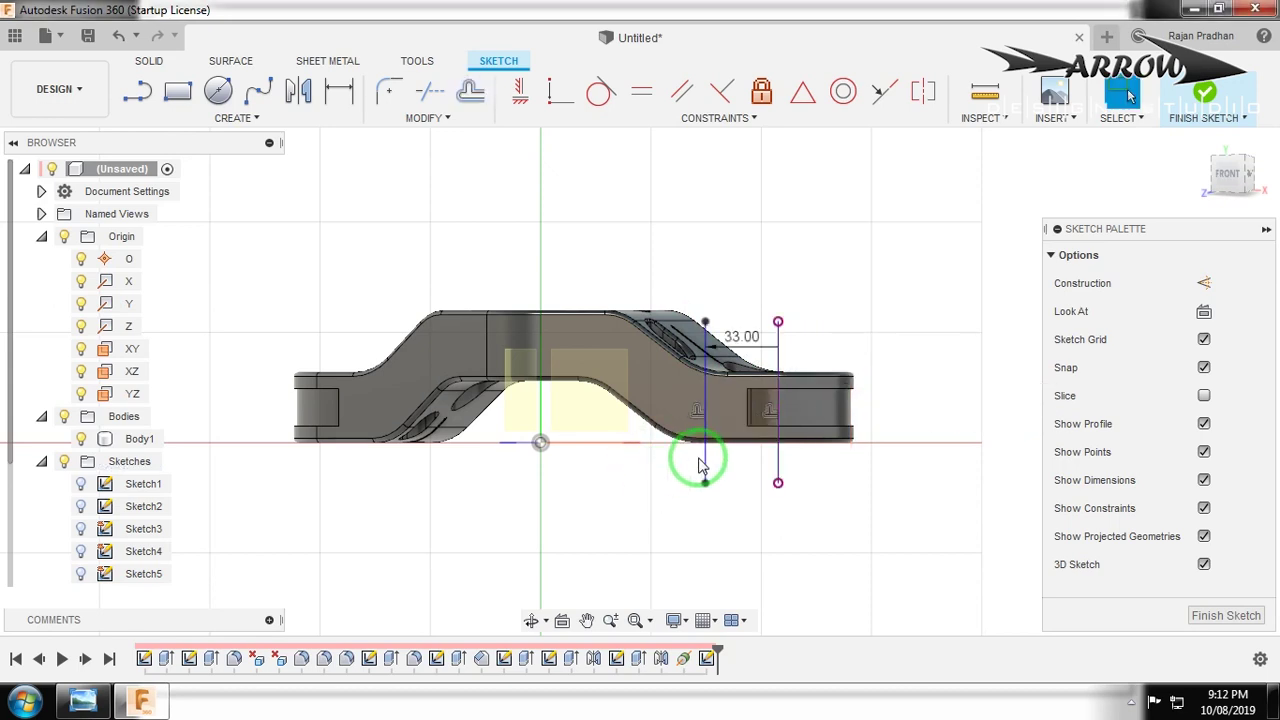
left_click(1204, 283)
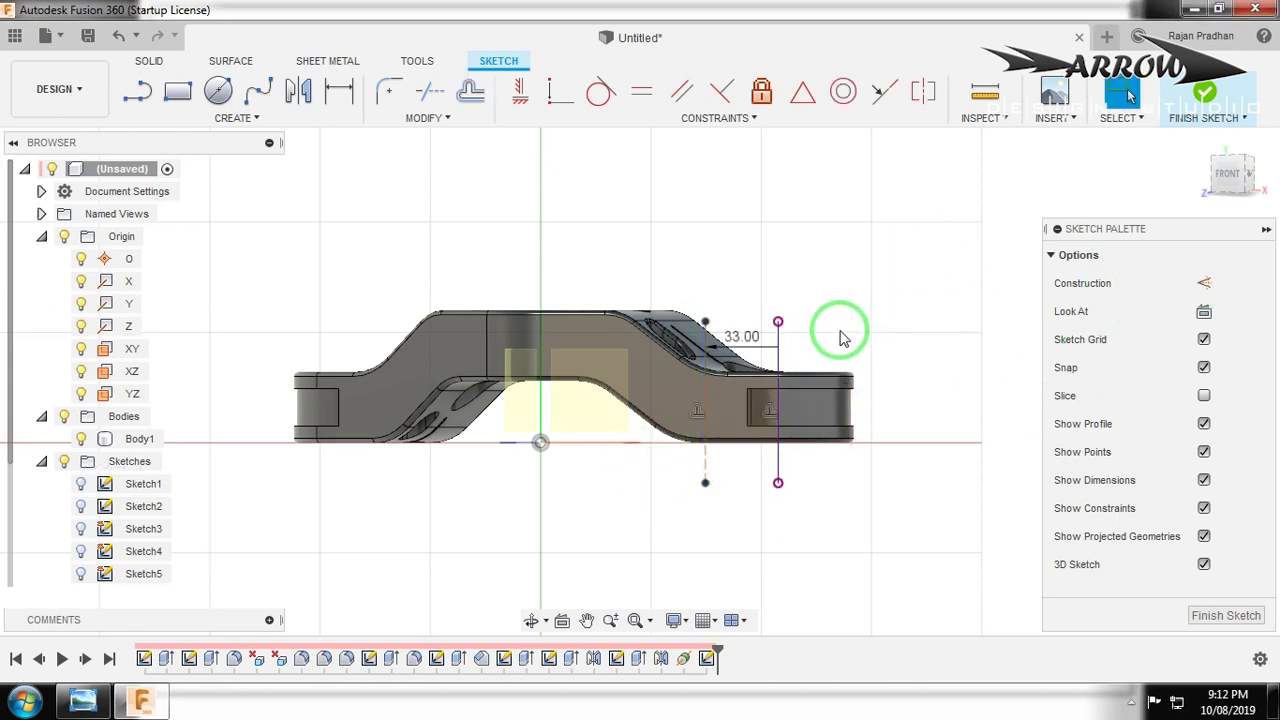
scroll(828, 350, "up", 3)
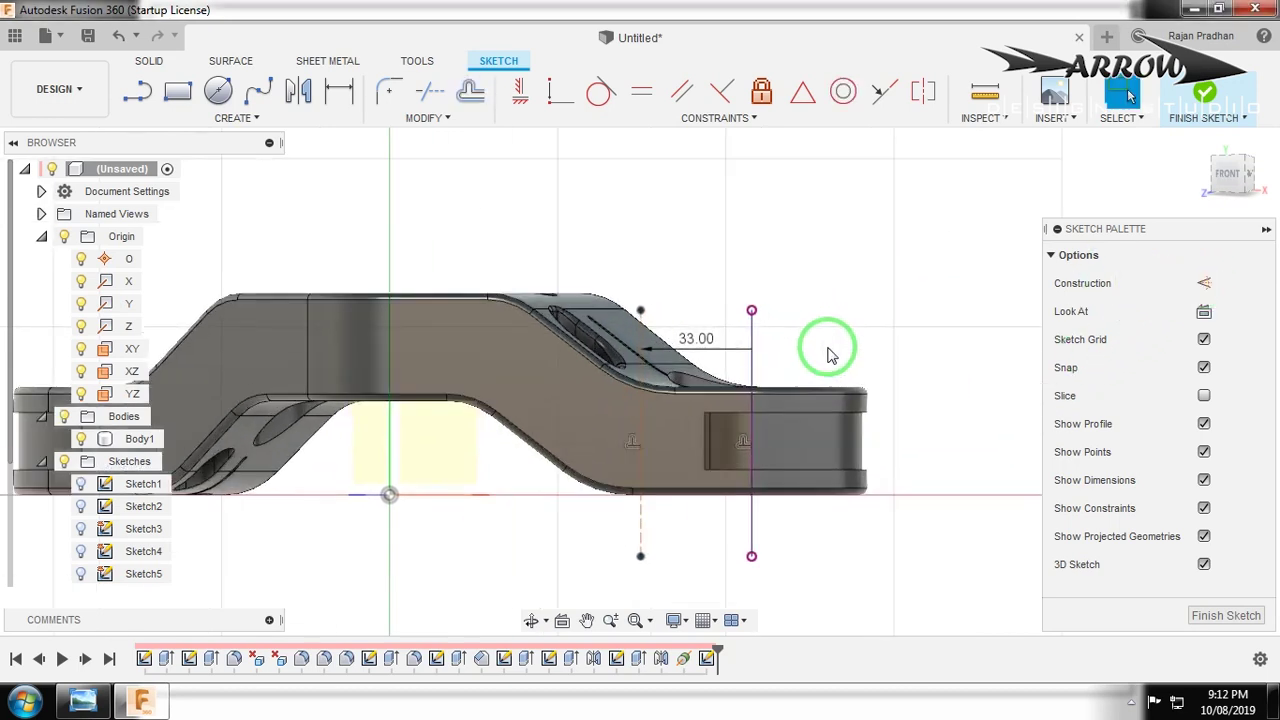
Project the right-end face and draw a horizontal construction line leftward from its centre.
key("p")
left_click(870, 455)
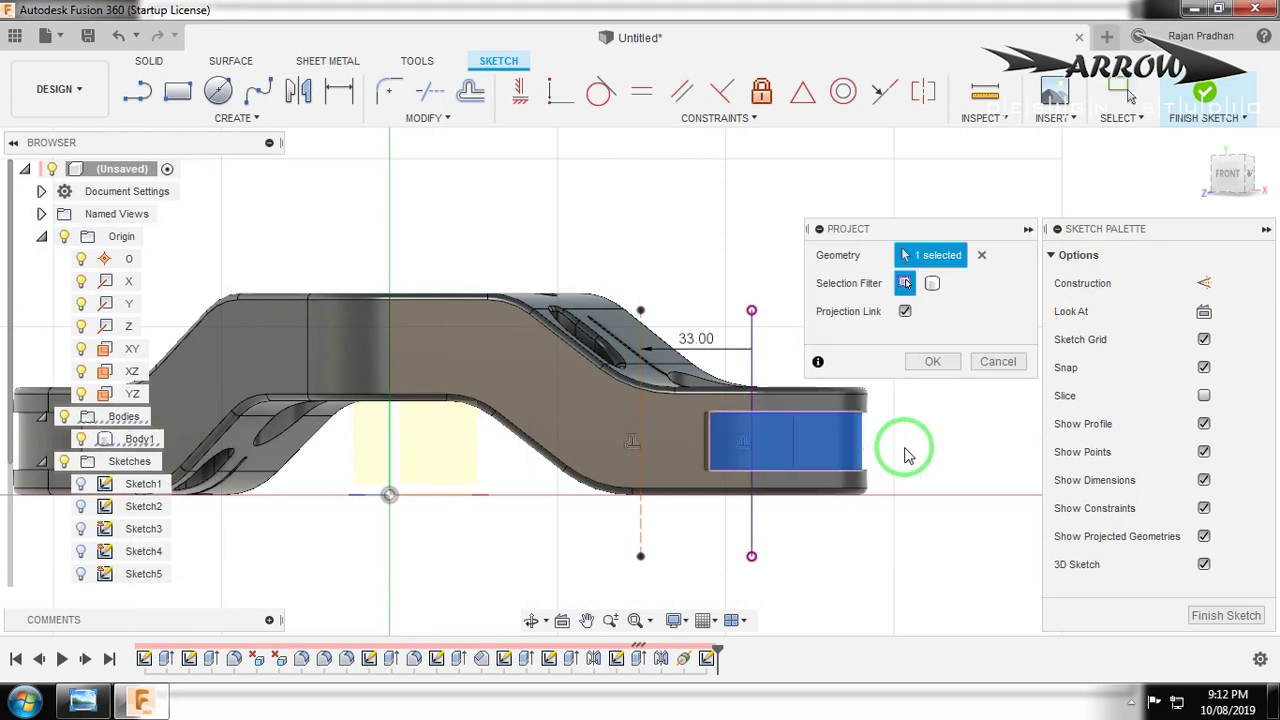
left_click(933, 360)
scroll(898, 400, "down", 1)
key("l")
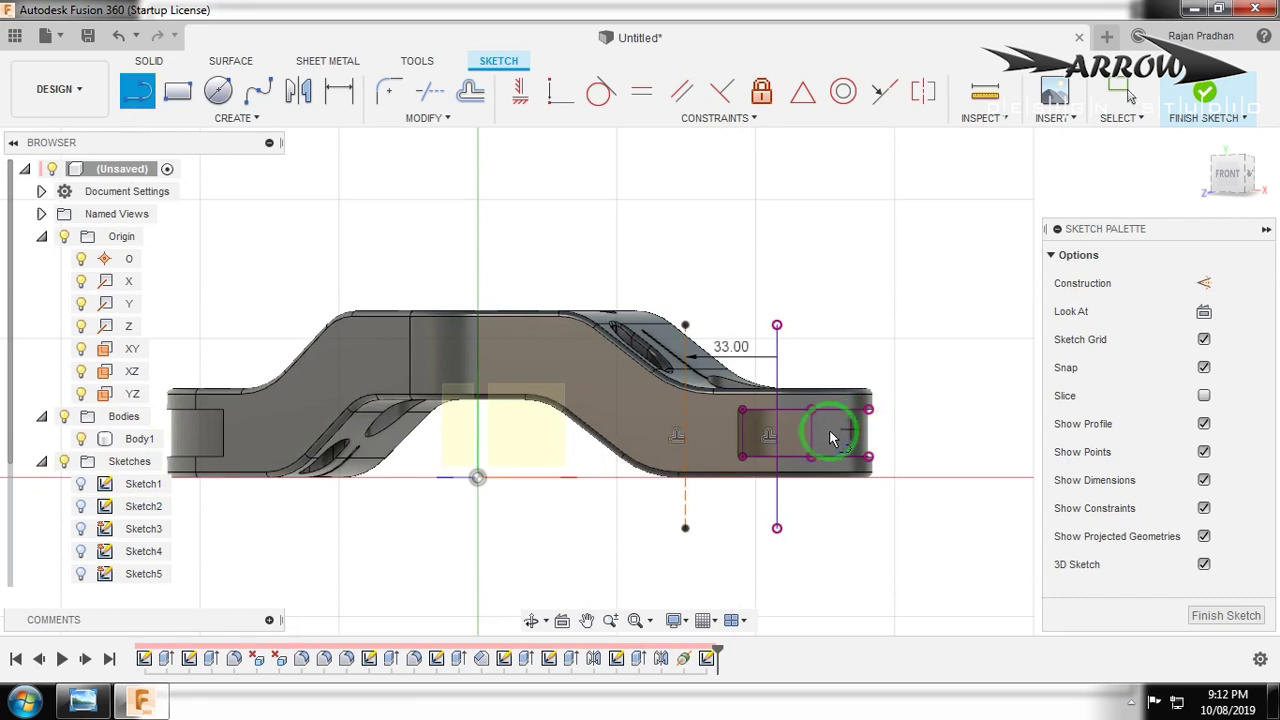
left_click(811, 431)
left_click(499, 432)
key("Escape")
left_click(1203, 283)
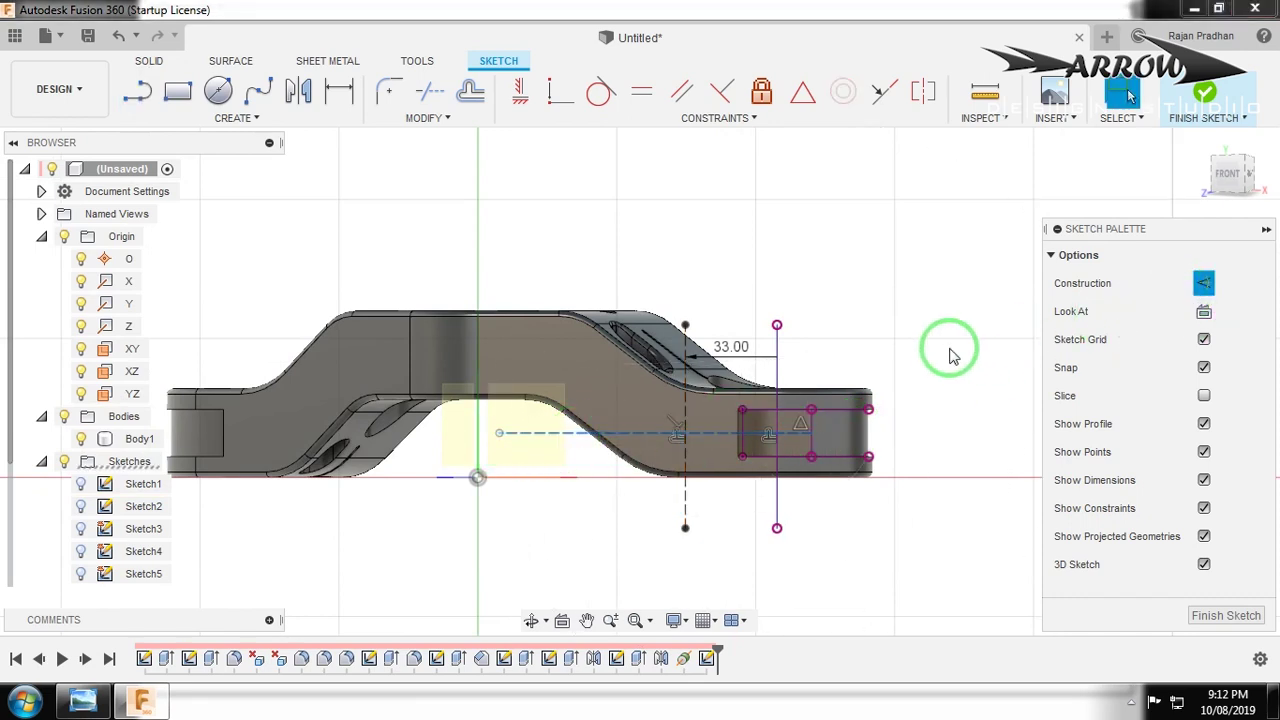
scroll(948, 357, "up", 2)
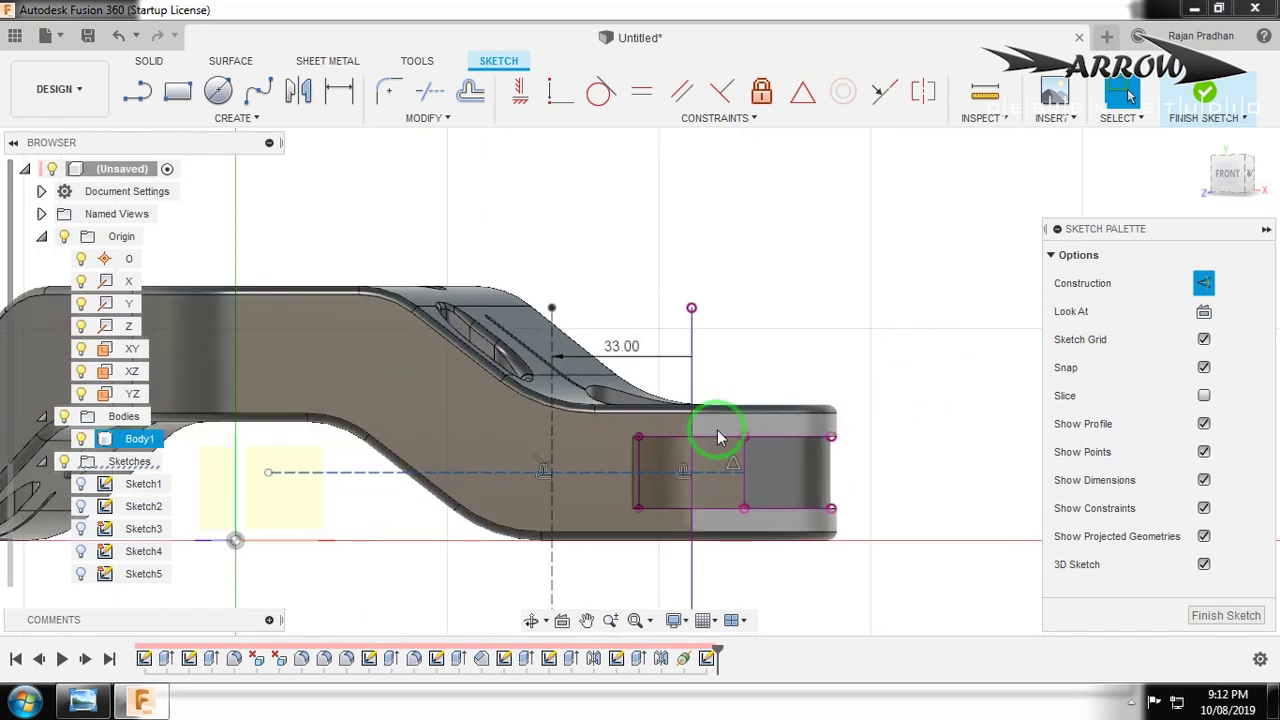
Draw a 14 mm diameter circle at the construction line's left end.
key("c")
left_click(548, 475)
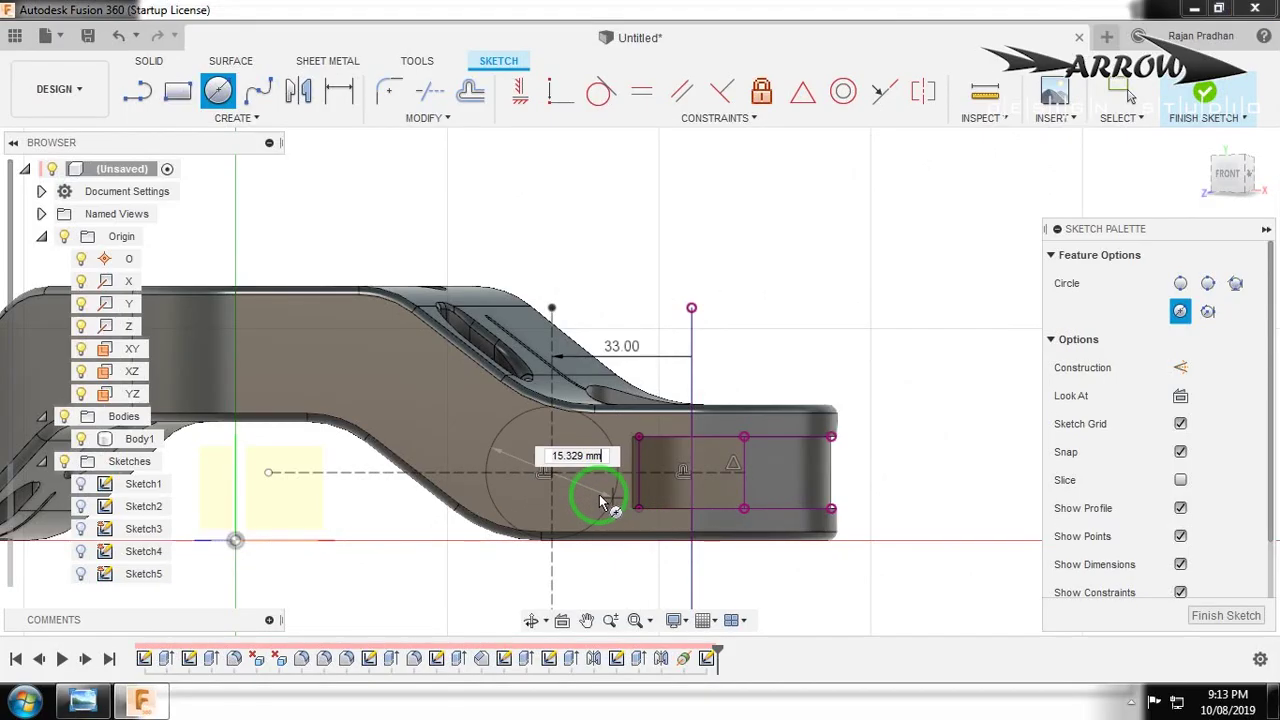
type("14")
key("Return")
key("Escape")
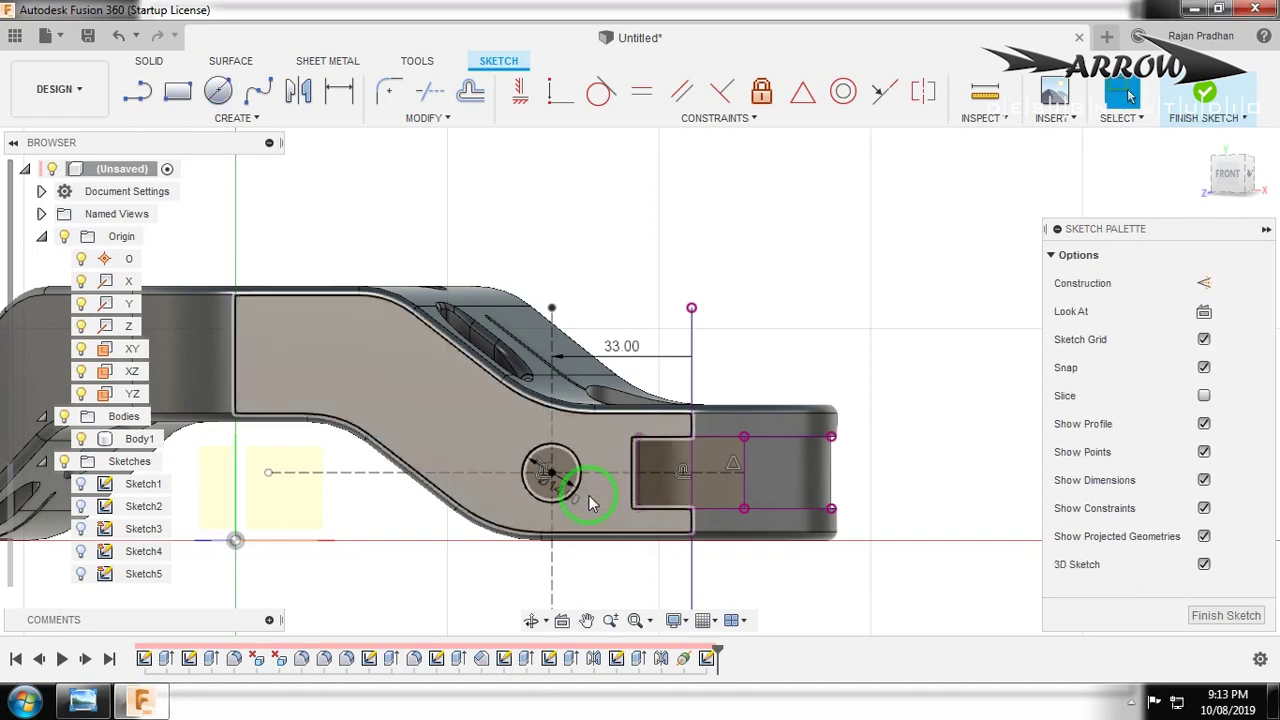
scroll(570, 480, "up", 2)
scroll(786, 414, "down", 3)
middle_click_drag(786, 414, 749, 480, "shift")
key("e")
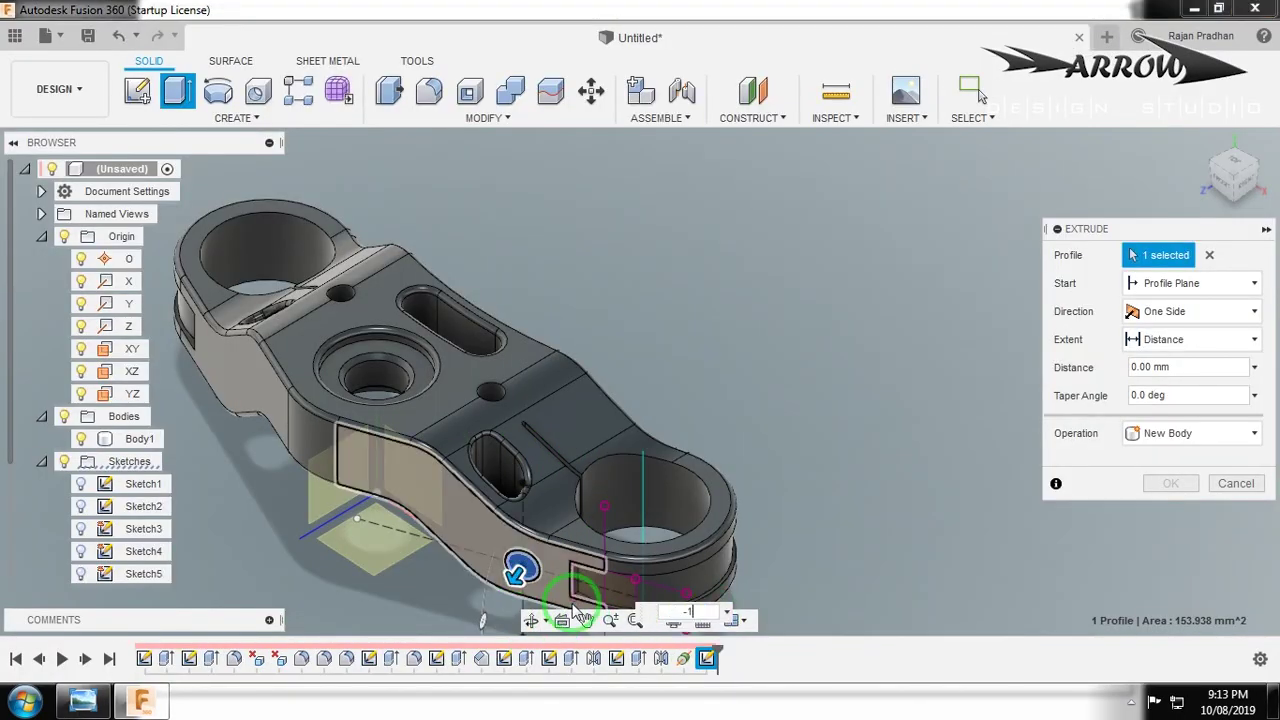
Confirm the 14 mm hole cut, then begin a sketch on the hole's floor face.
key("Escape")
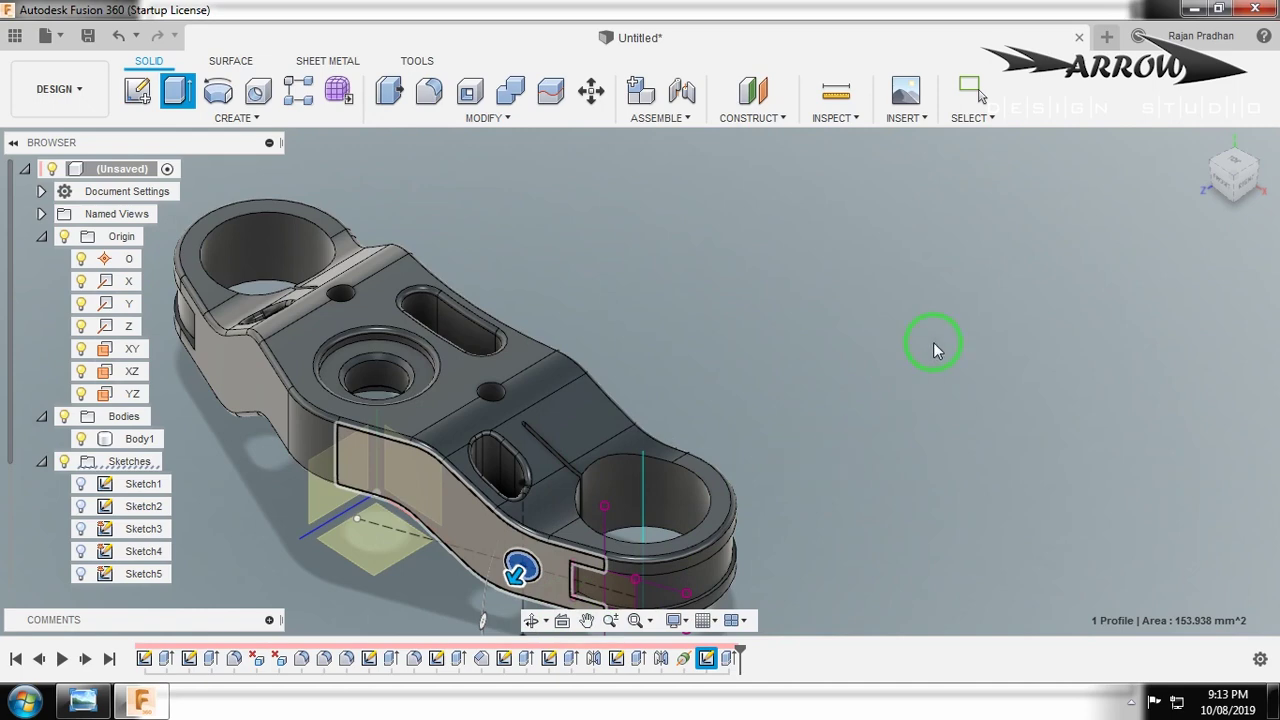
scroll(794, 434, "up", 6)
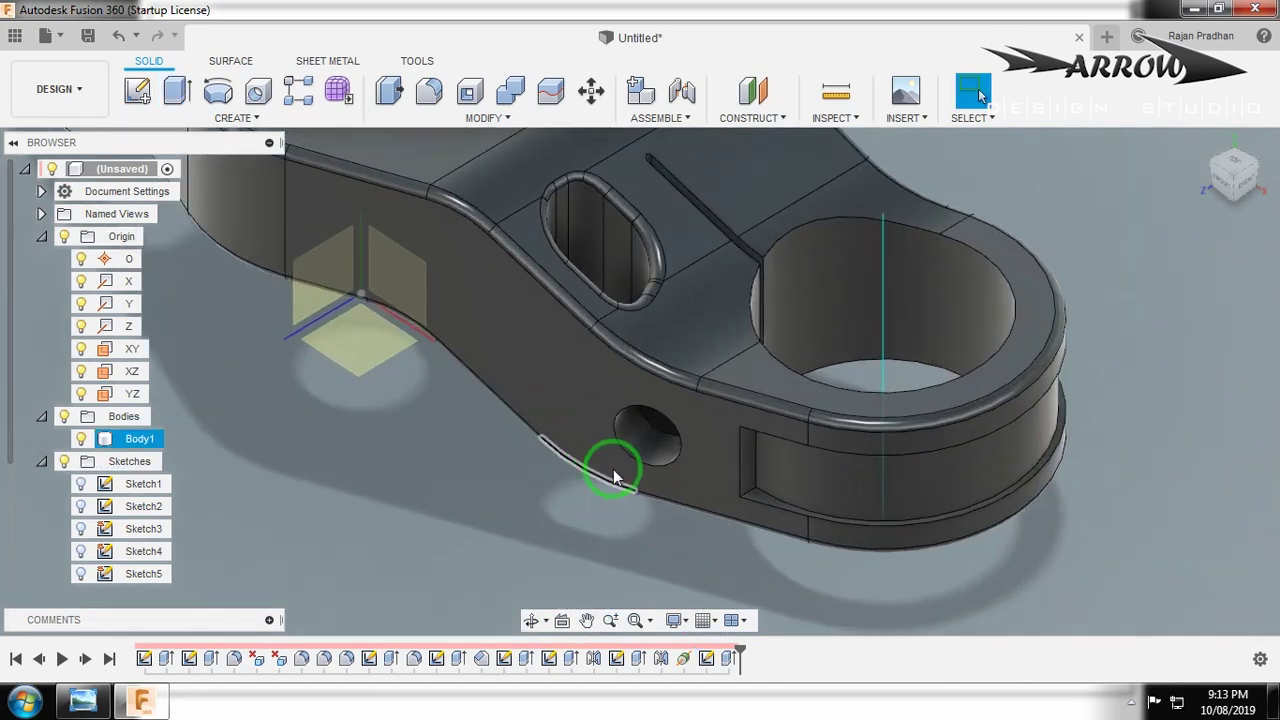
left_click(652, 432)
left_click(140, 90)
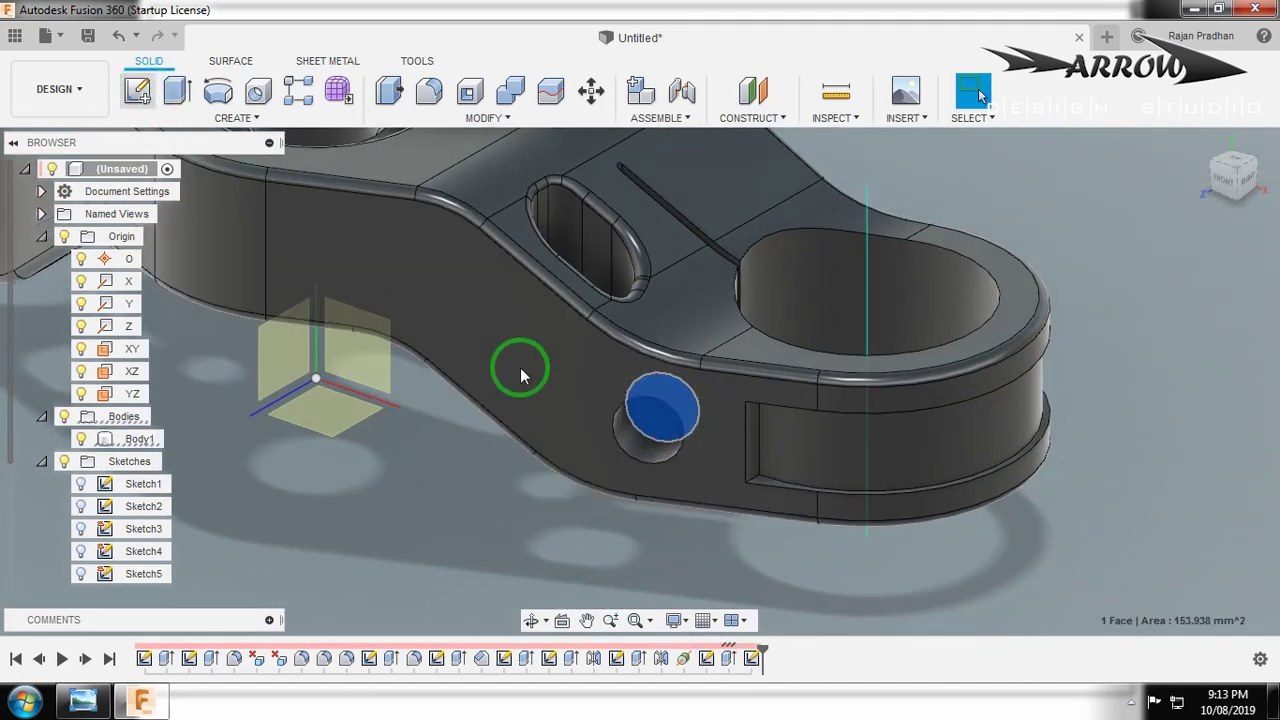
Project the hole's outline into the new sketch.
key("p")
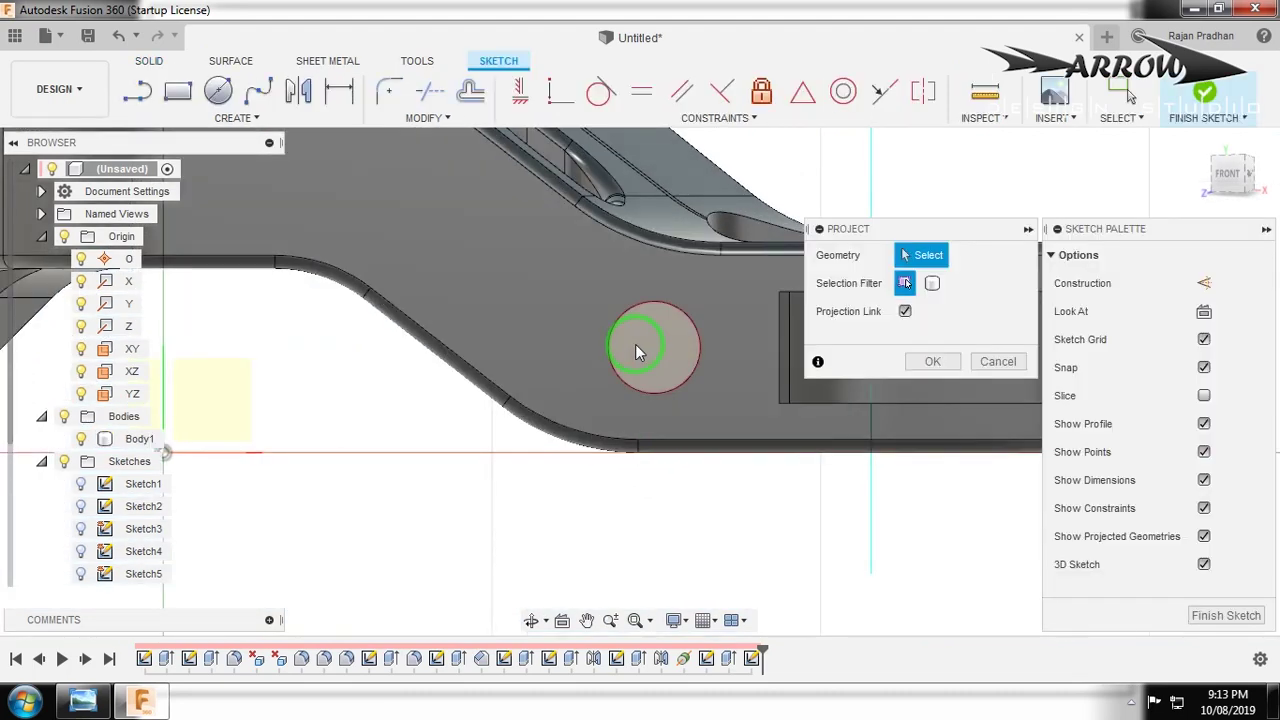
left_click(632, 386)
key("Return")
Draw an 8 mm concentric circle and pick it as the extrude profile.
key("c")
left_click(654, 350)
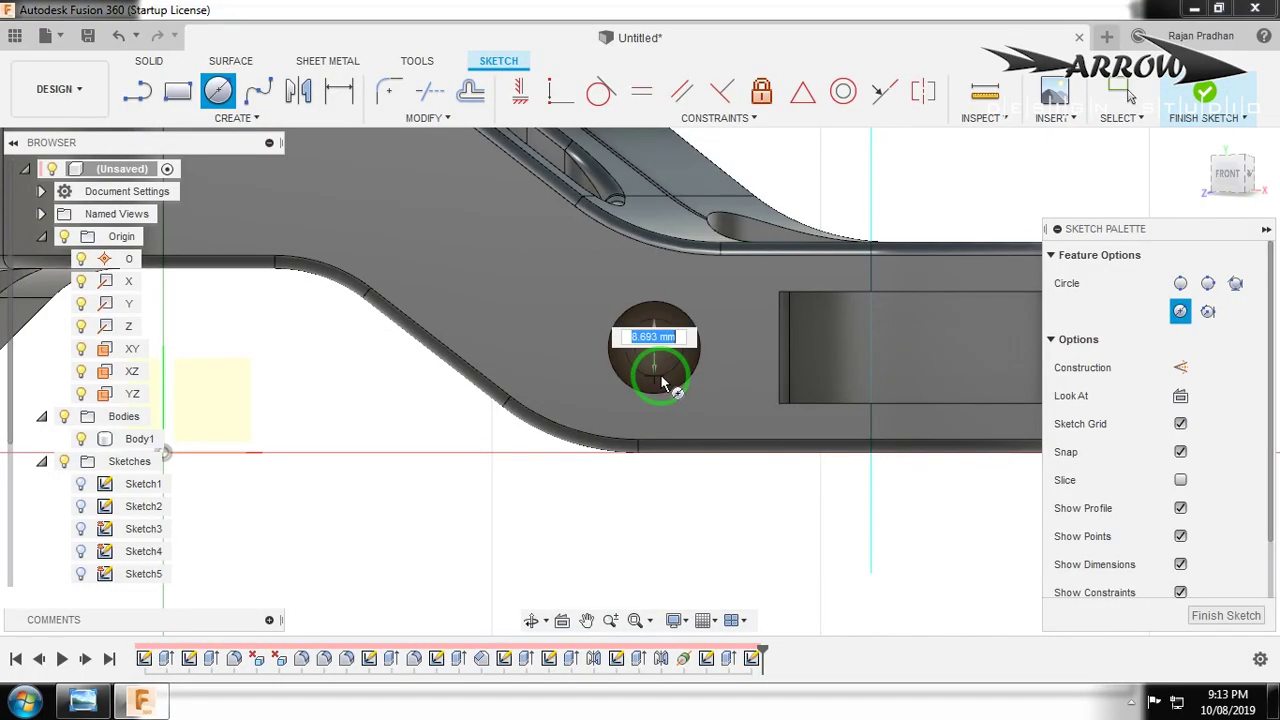
left_click(661, 383)
key("Escape")
scroll(683, 362, "down", 3)
mouse_move(683, 362)
middle_mouse_down("shift")
mouse_move(623, 429)
mouse_move(632, 420)
middle_mouse_up("shift")
key("e")
left_click(505, 553)
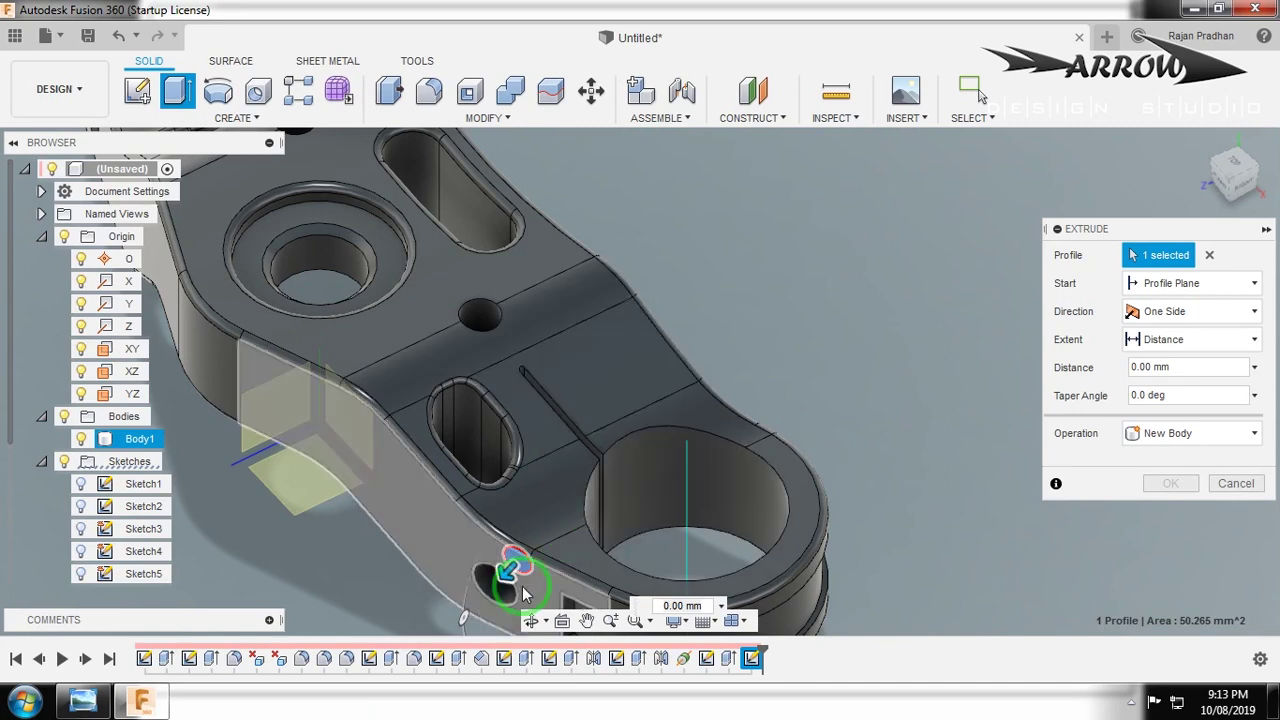
Finish cutting the small circle through and orbit to inspect the side hole.
left_click(720, 605)
left_click(708, 606)
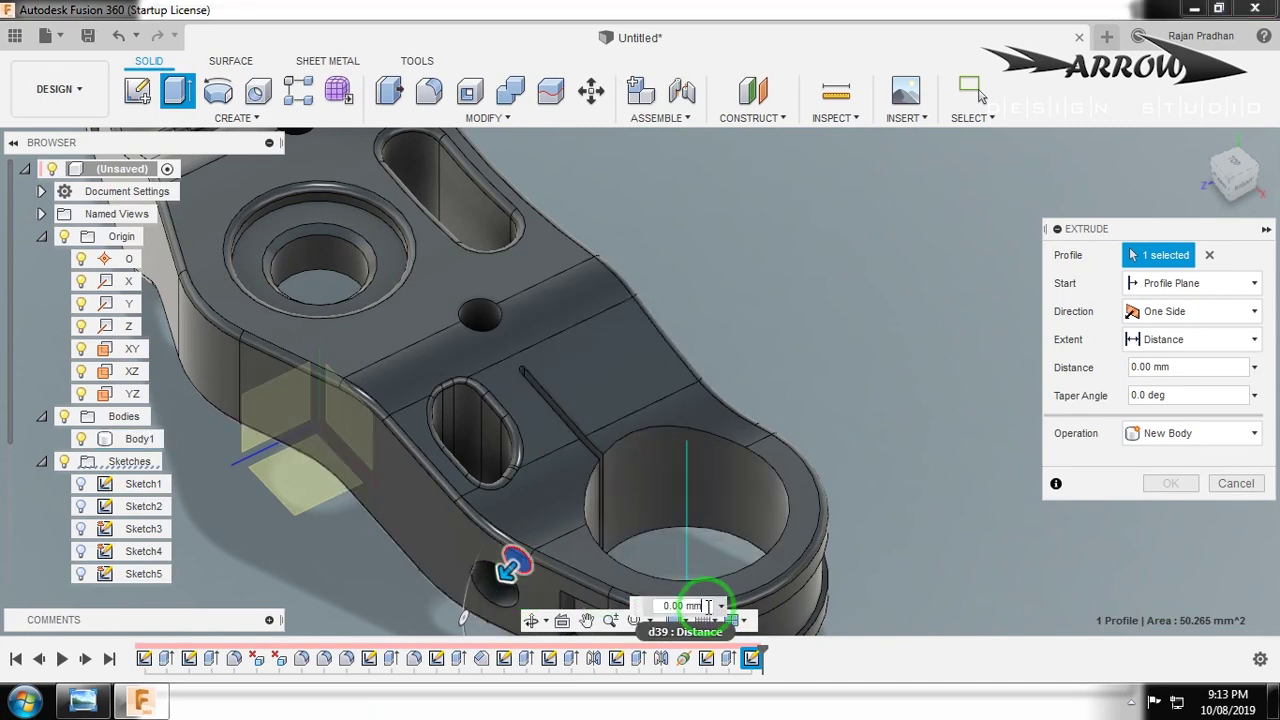
left_click(530, 619)
left_click_drag(729, 408, 731, 580)
Mirror both side-hole extrusions across the YZ plane to the opposite arm.
left_click(773, 658)
left_click(729, 658, "ctrl")
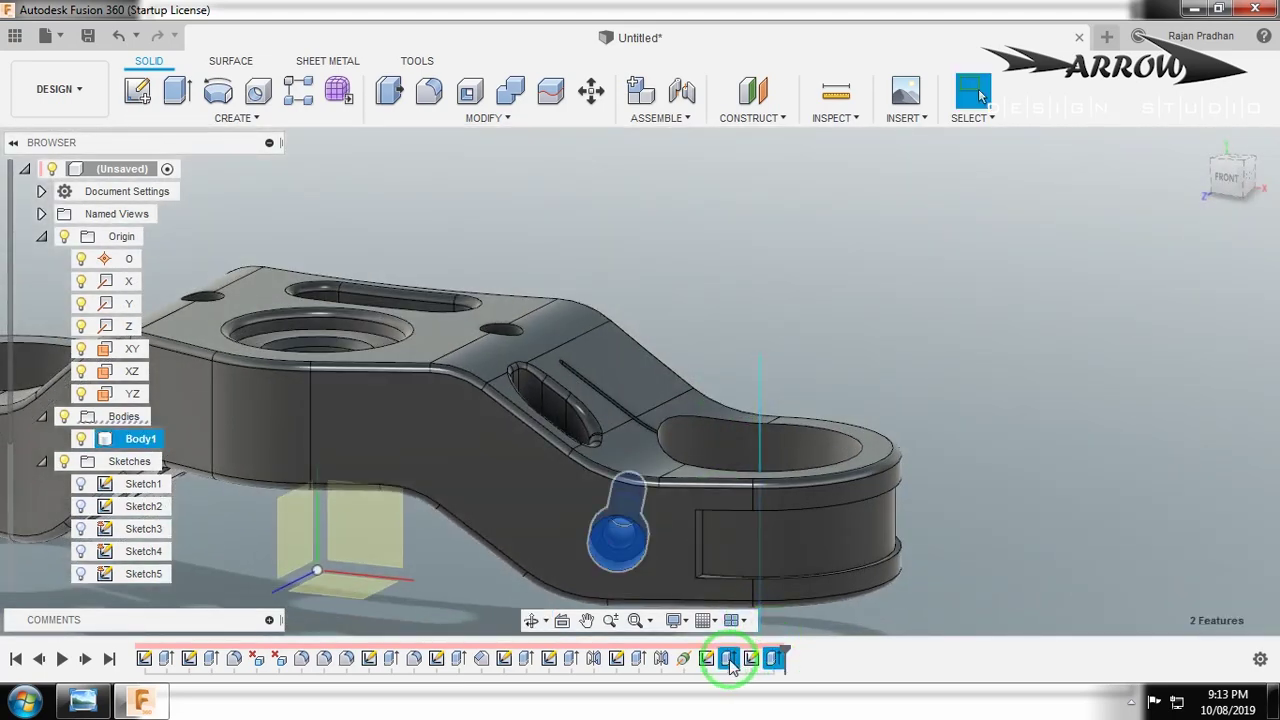
left_click(237, 116)
left_click(194, 443)
left_click(1095, 311)
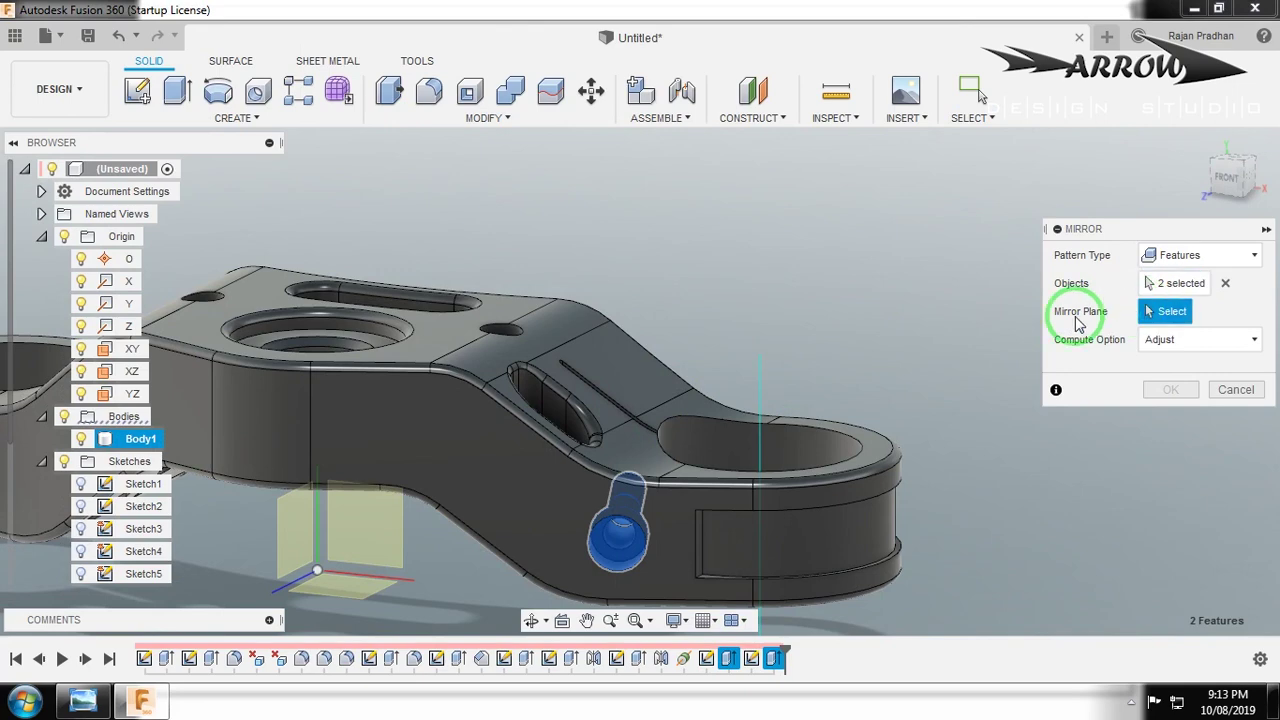
left_click(298, 541)
left_click(1171, 389)
scroll(1023, 286, "down", 5)
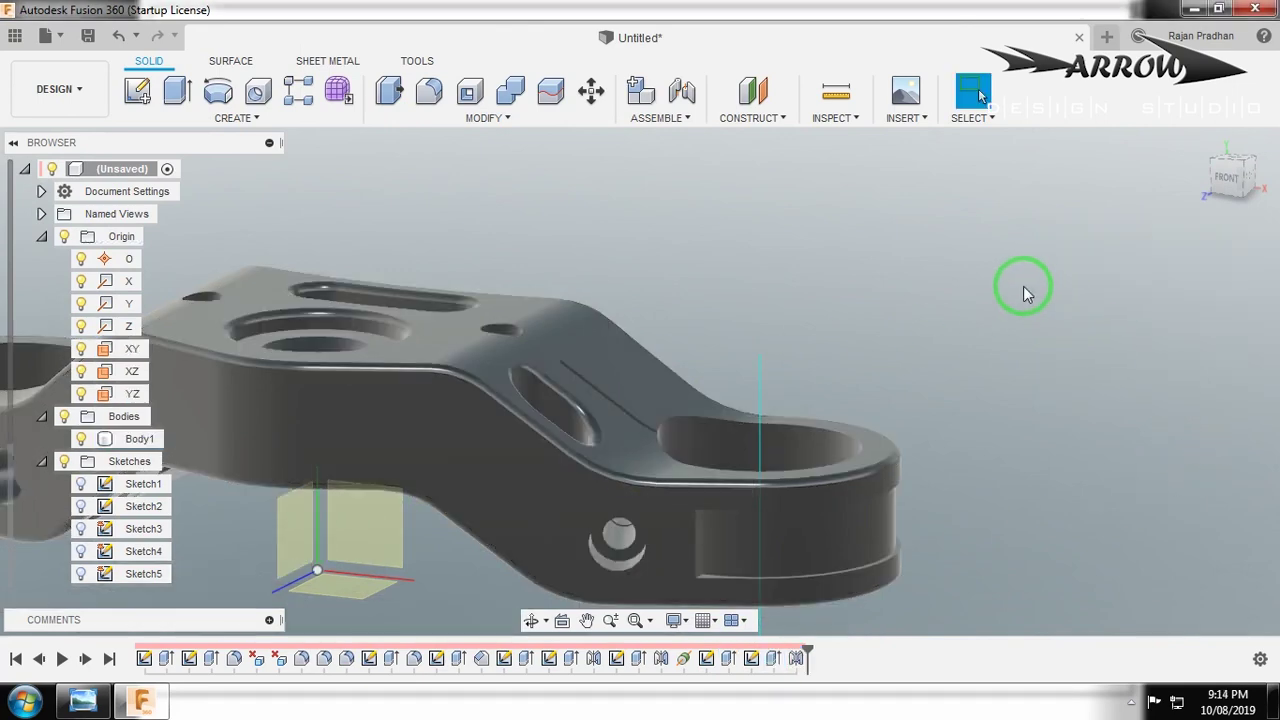
middle_click_drag(1023, 286, 1043, 349, "shift")
scroll(866, 276, "up", 3)
mouse_move(795, 269)
middle_mouse_down("shift")
mouse_move(765, 250)
mouse_move(864, 273)
middle_mouse_up("shift")
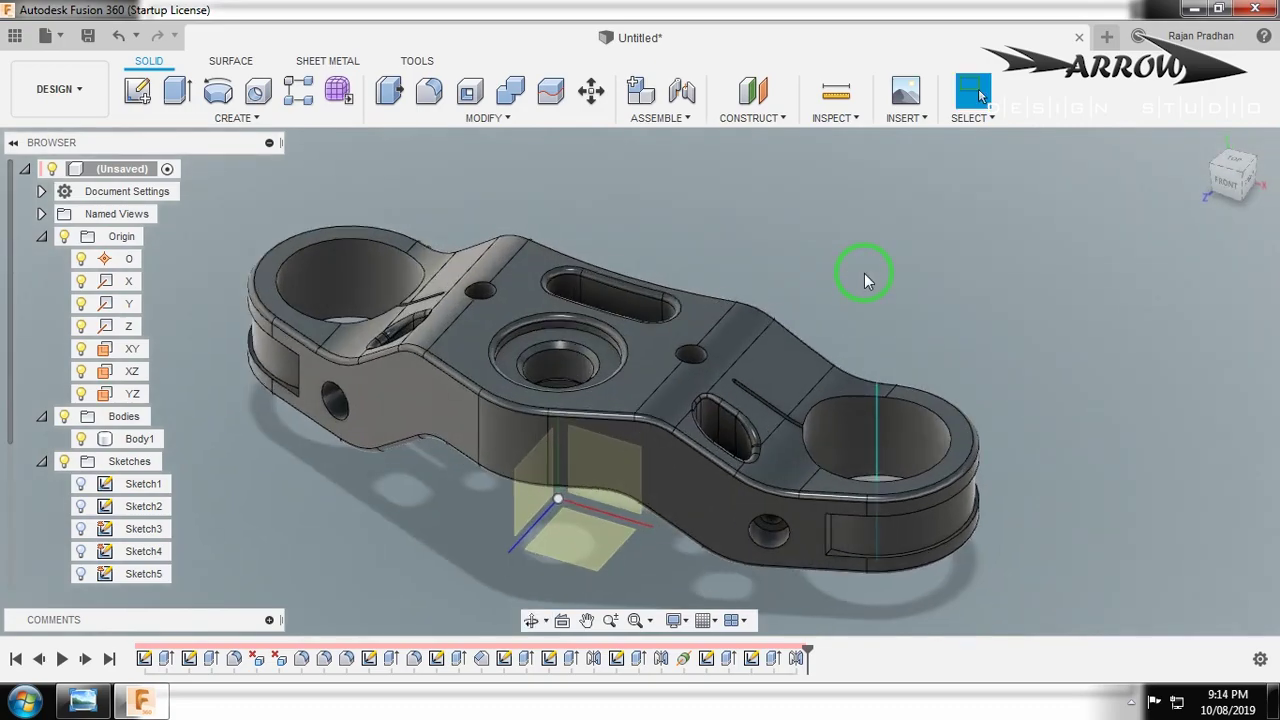
key("alt+Tab")
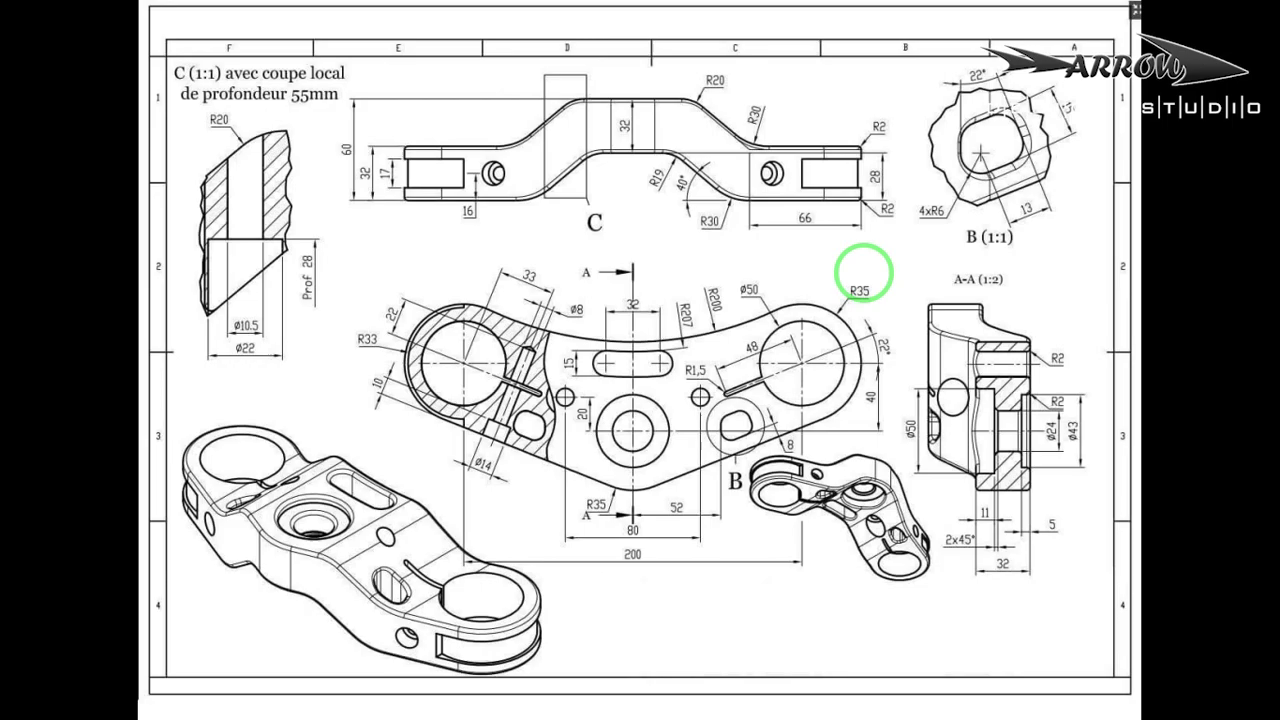
Compare the model with the drawing, then start a fillet on the right slot's edges.
key("alt+Tab")
middle_click_drag(820, 298, 810, 187, "shift")
key("alt+Tab")
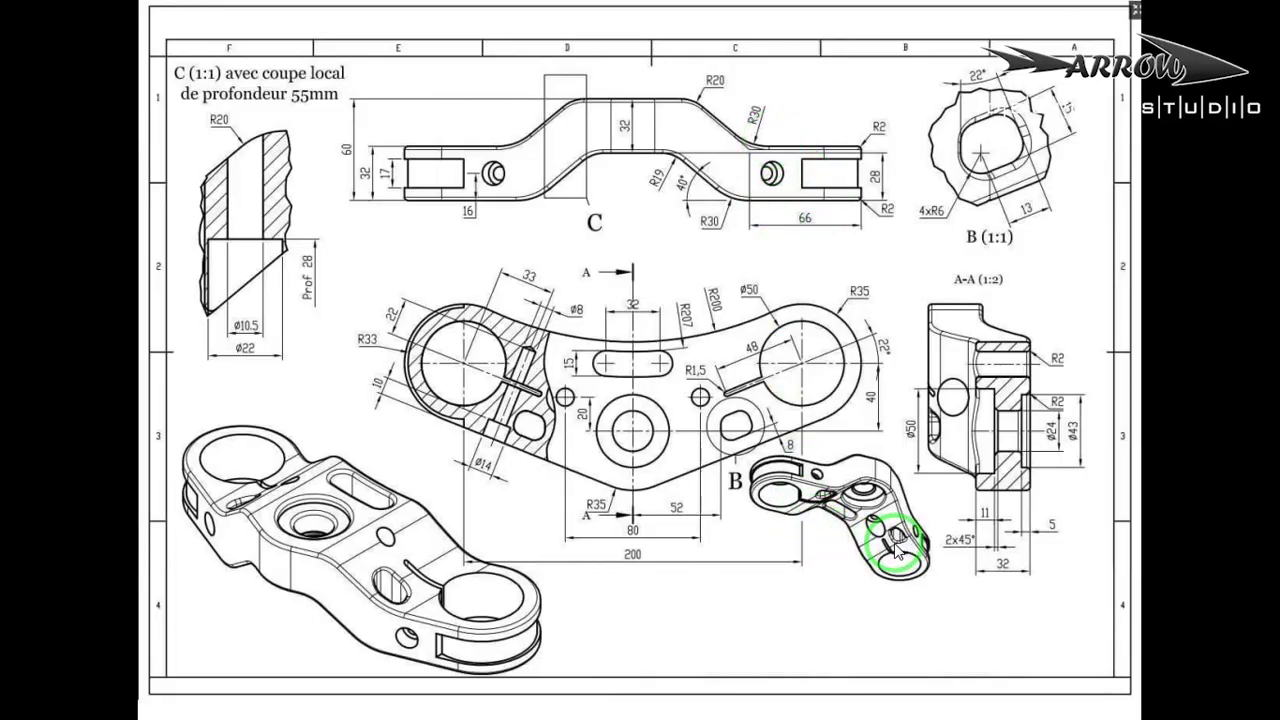
key("alt+Tab")
key("f")
left_click(837, 463)
Add the left slot edges, then cancel the new fillet and clear the selection.
left_click(417, 436)
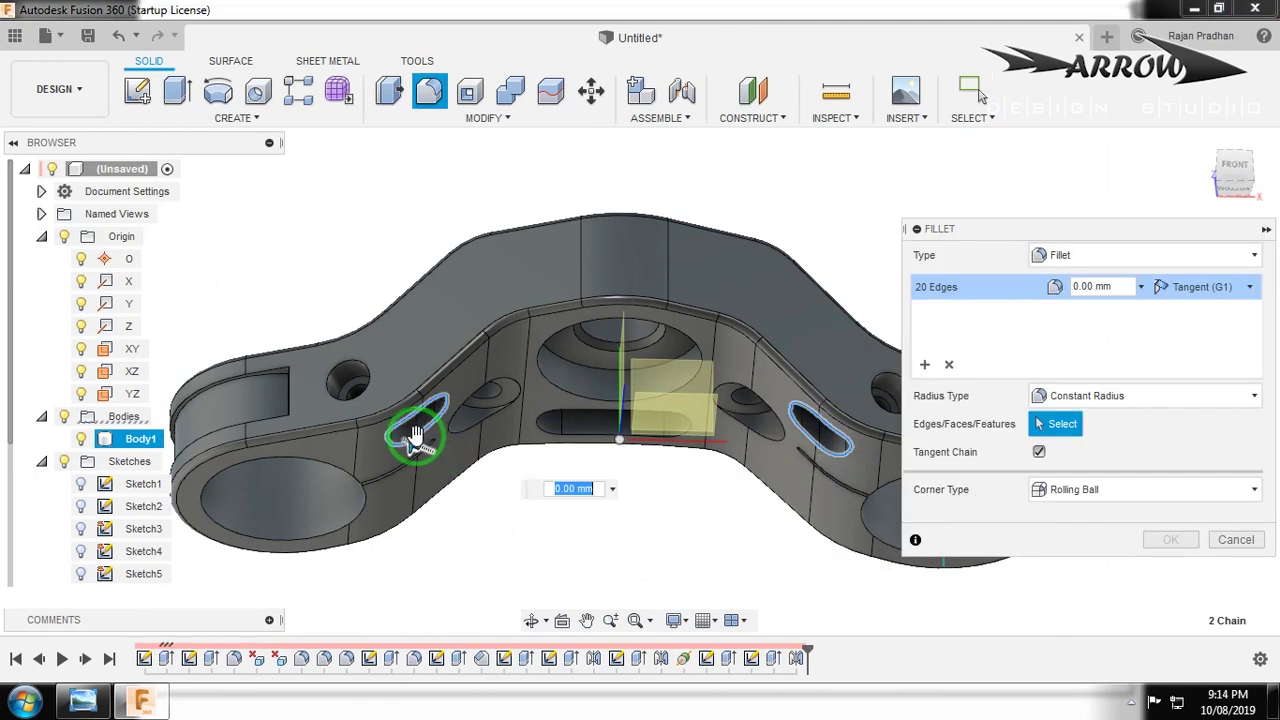
key("Escape")
left_click(963, 214)
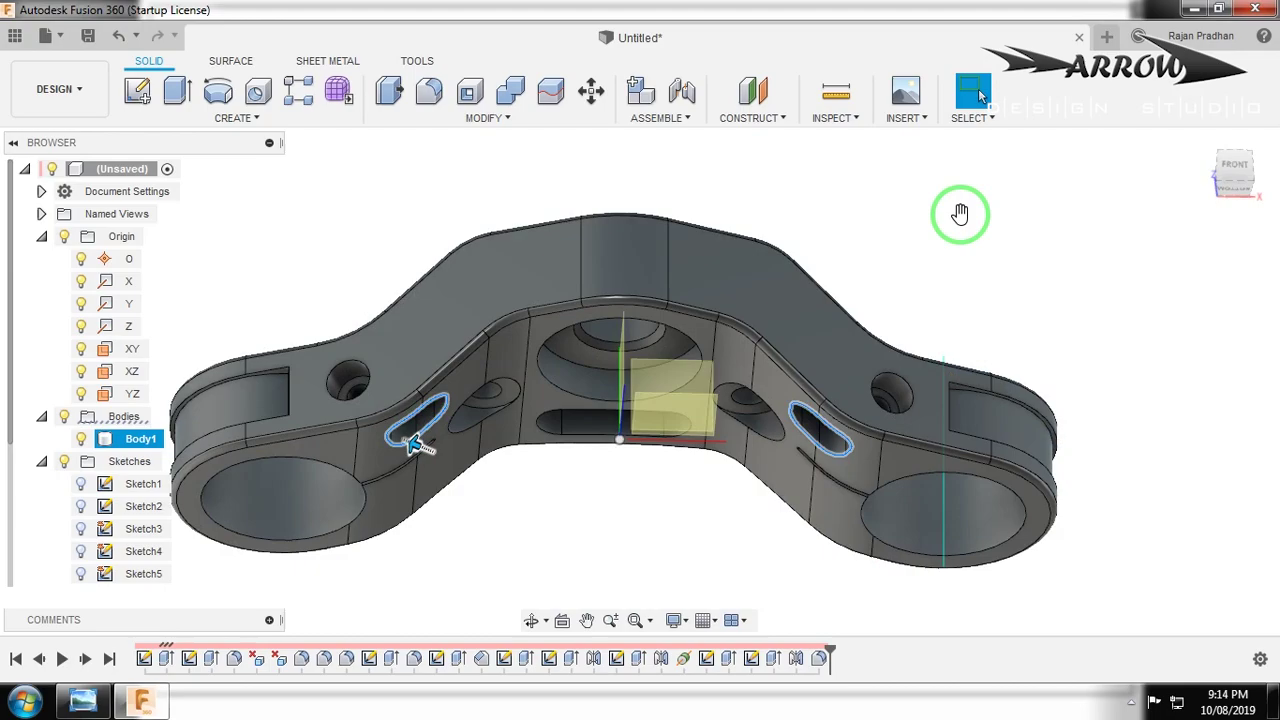
key("alt+Tab")
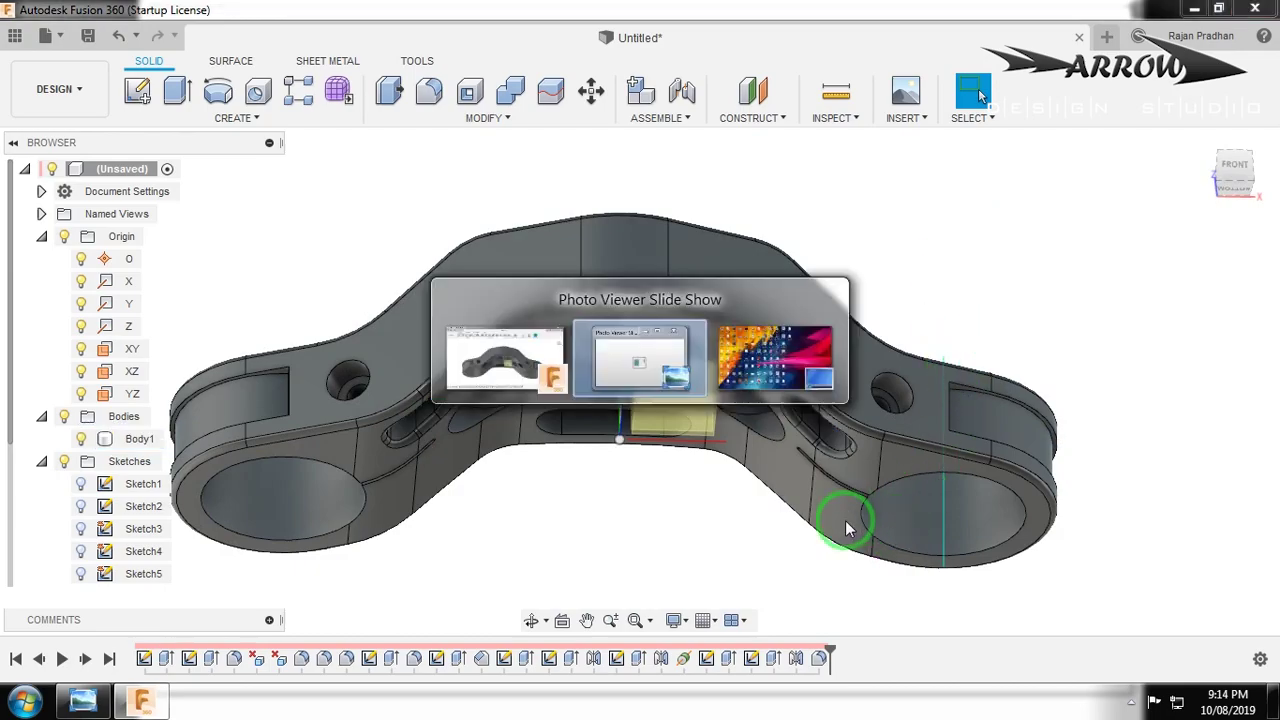
key("Escape")
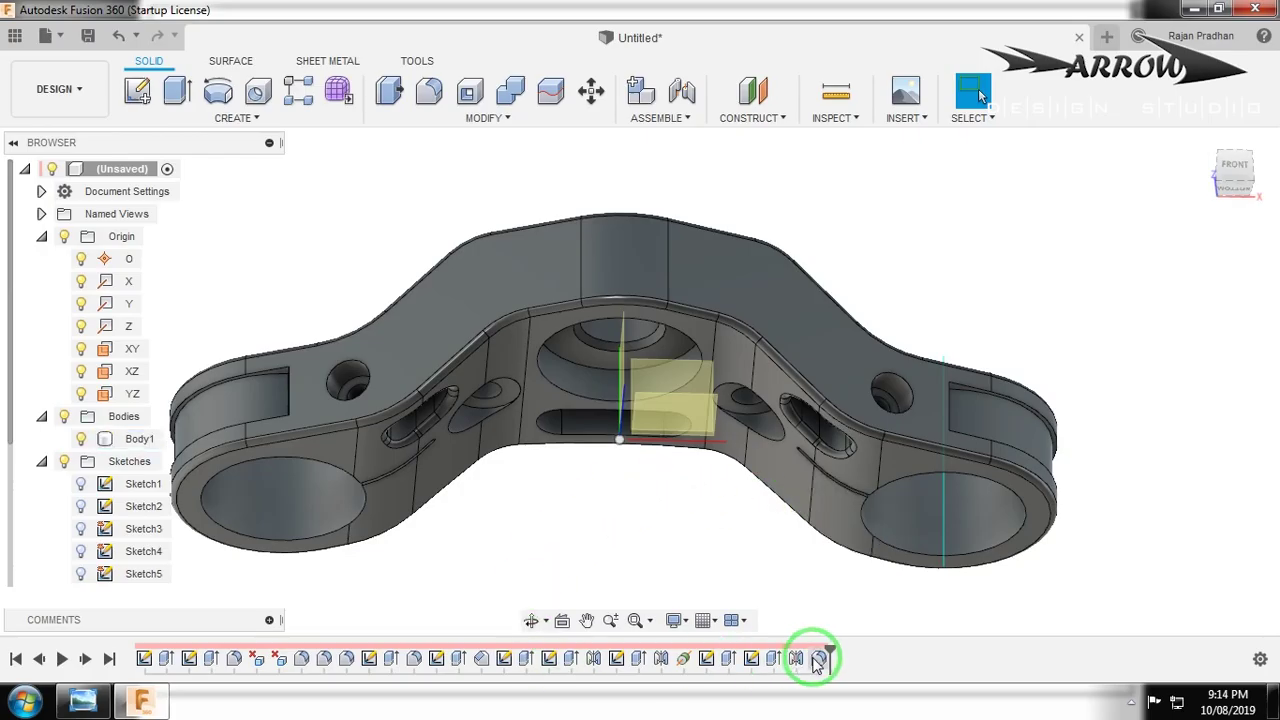
Edit Fillet6 to include the slot edges and confirm it.
right_click(818, 660)
key("Escape")
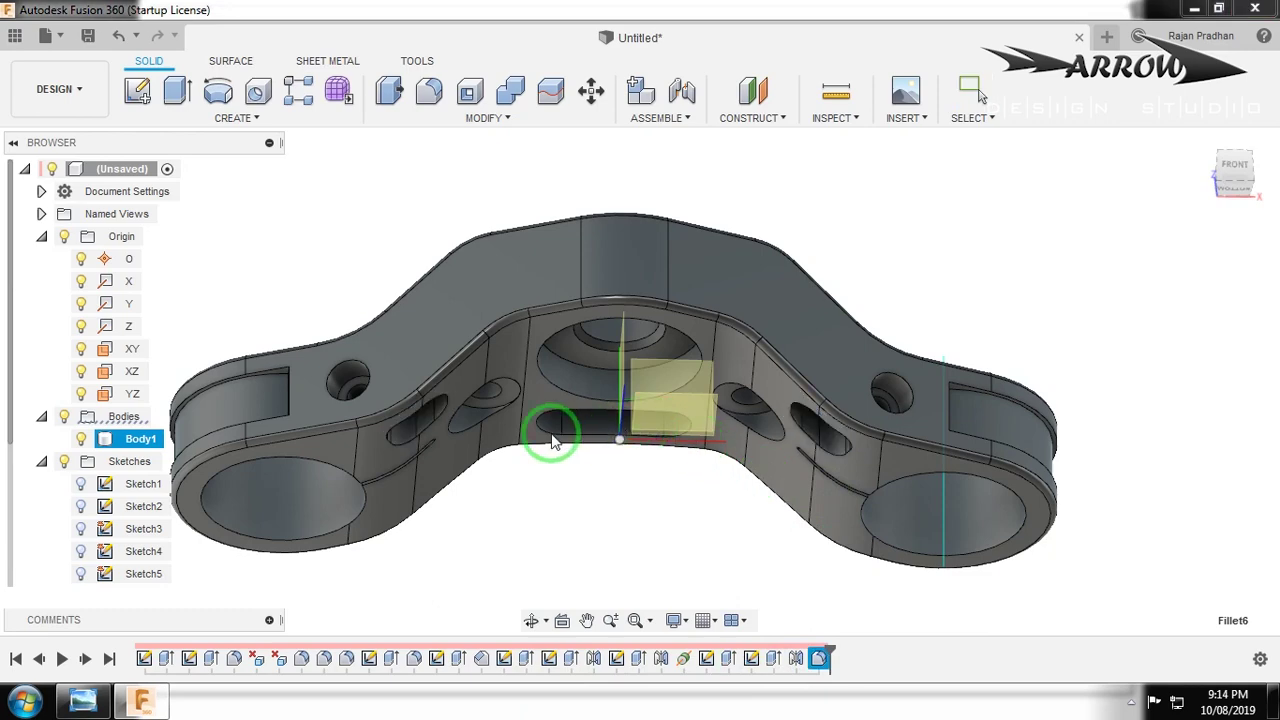
double_click(555, 440)
left_click(866, 489)
left_click(1160, 537)
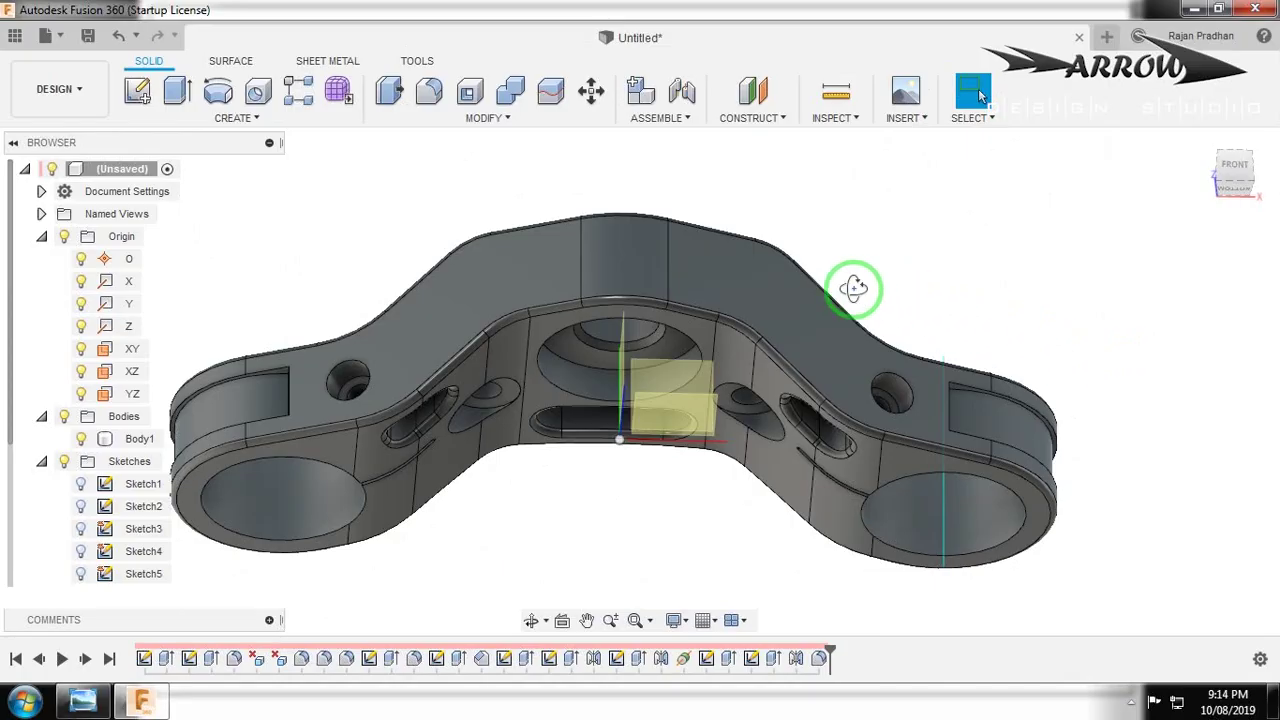
Hide the origin planes and orbit the filleted clamp through several views.
mouse_move(851, 289)
middle_mouse_down("shift")
mouse_move(771, 323)
mouse_move(750, 386)
mouse_move(851, 391)
mouse_move(809, 417)
mouse_move(760, 393)
mouse_move(794, 377)
mouse_move(80, 197)
middle_mouse_up("shift")
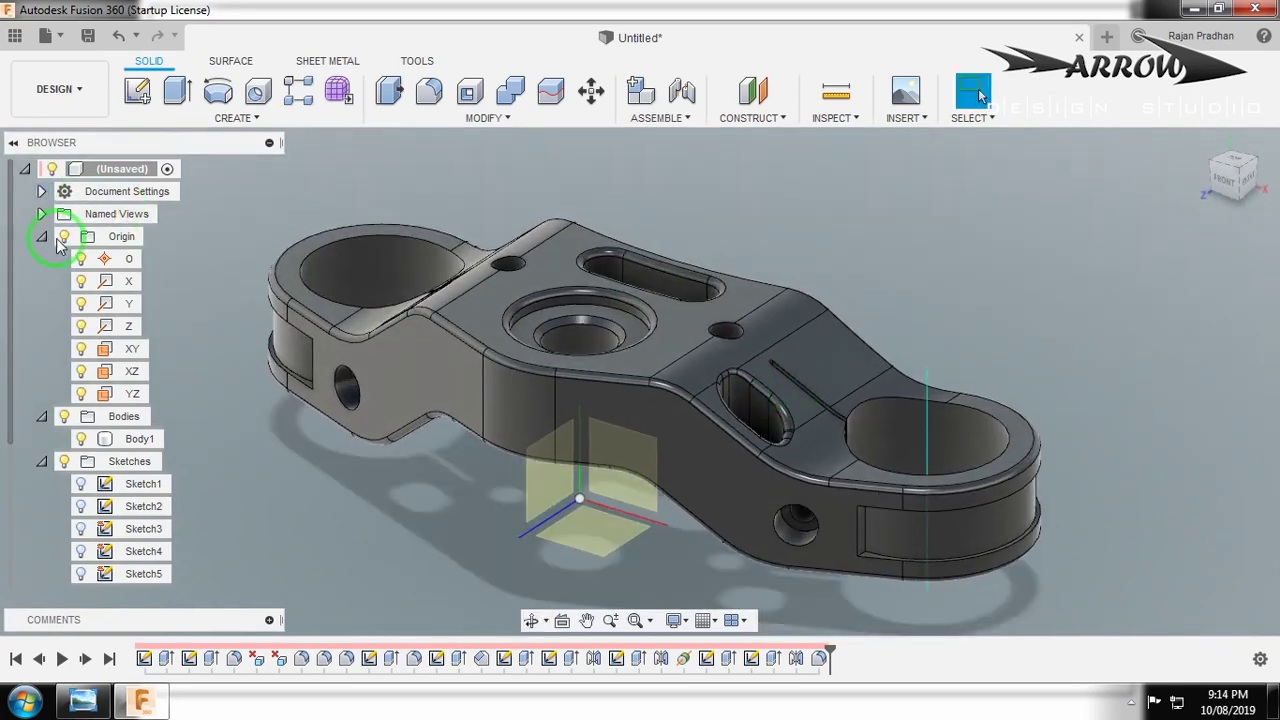
left_click(60, 237)
mouse_move(914, 400)
middle_mouse_down("shift")
mouse_move(928, 414)
mouse_move(994, 360)
mouse_move(1048, 375)
mouse_move(1057, 357)
mouse_move(1158, 341)
middle_mouse_up("shift")
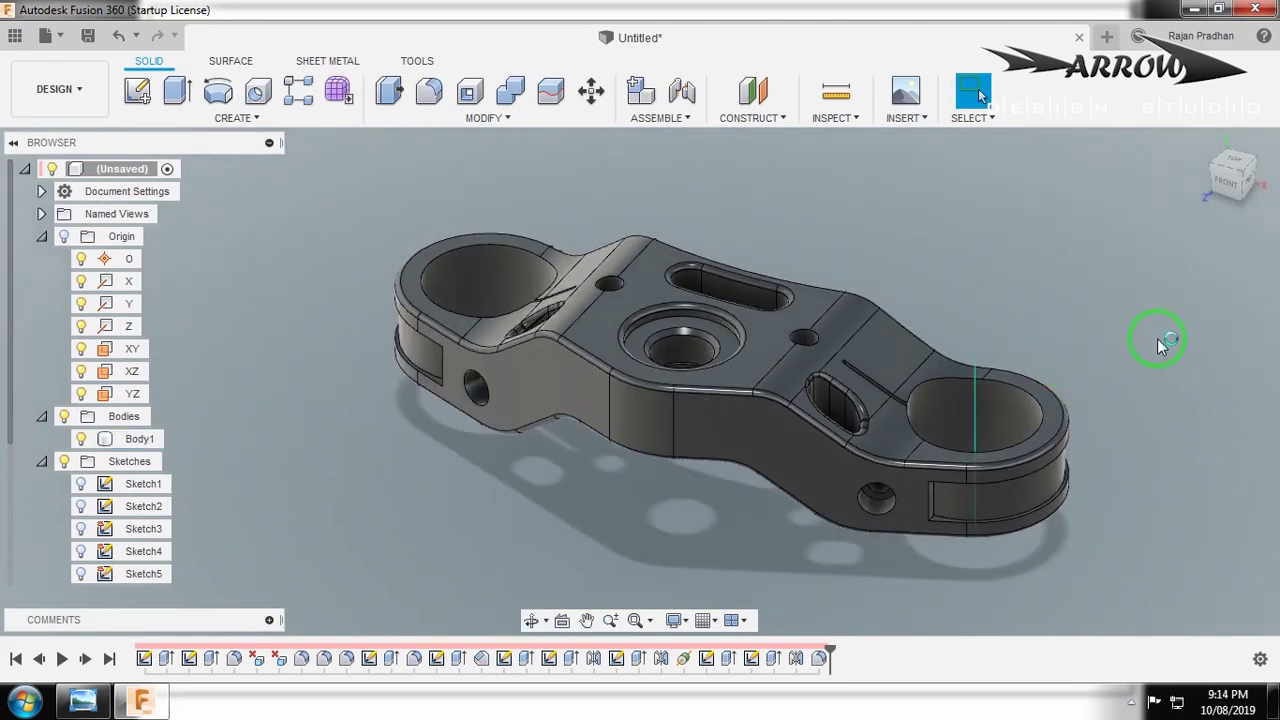
mouse_move(1135, 339)
middle_mouse_down("shift")
mouse_move(1117, 346)
mouse_move(1108, 297)
mouse_move(1029, 314)
mouse_move(1095, 338)
middle_mouse_up("shift")
left_click(749, 118)
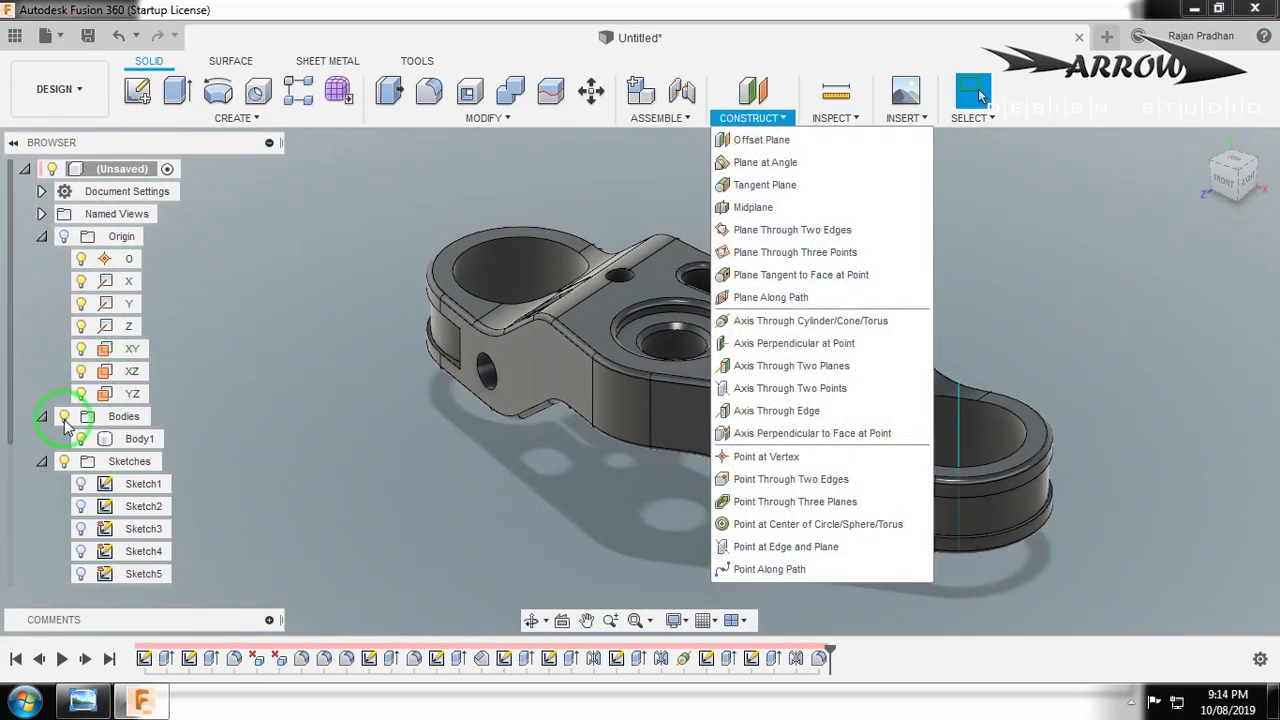
Show the origin planes again and start a section analysis cut along the YZ plane.
left_click(81, 326)
left_click(65, 237)
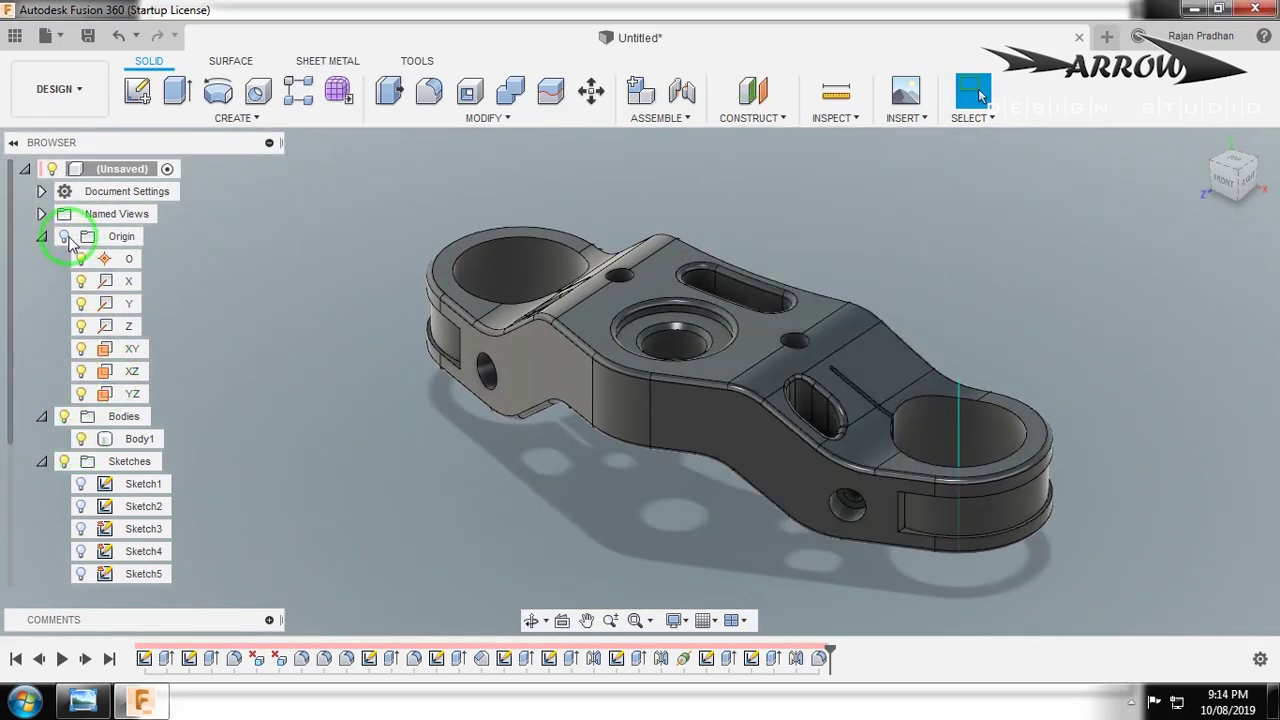
left_click(760, 125)
left_click(836, 118)
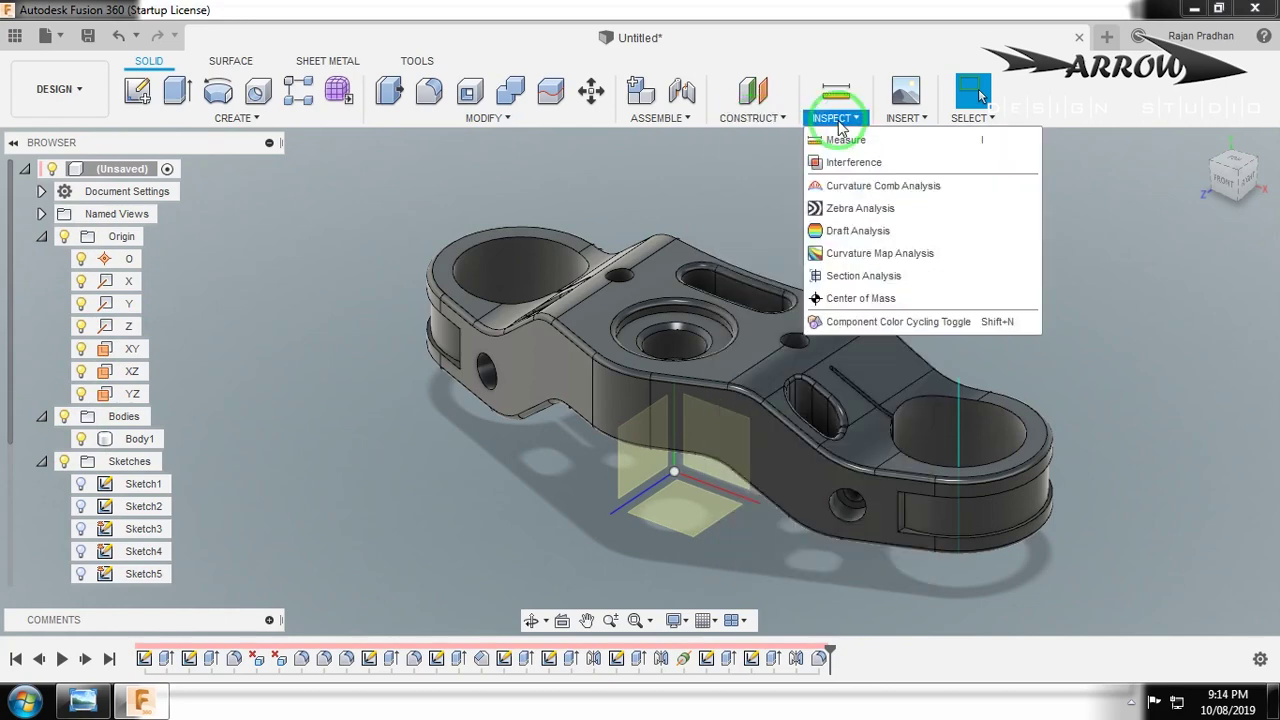
left_click(852, 273)
left_click(620, 484)
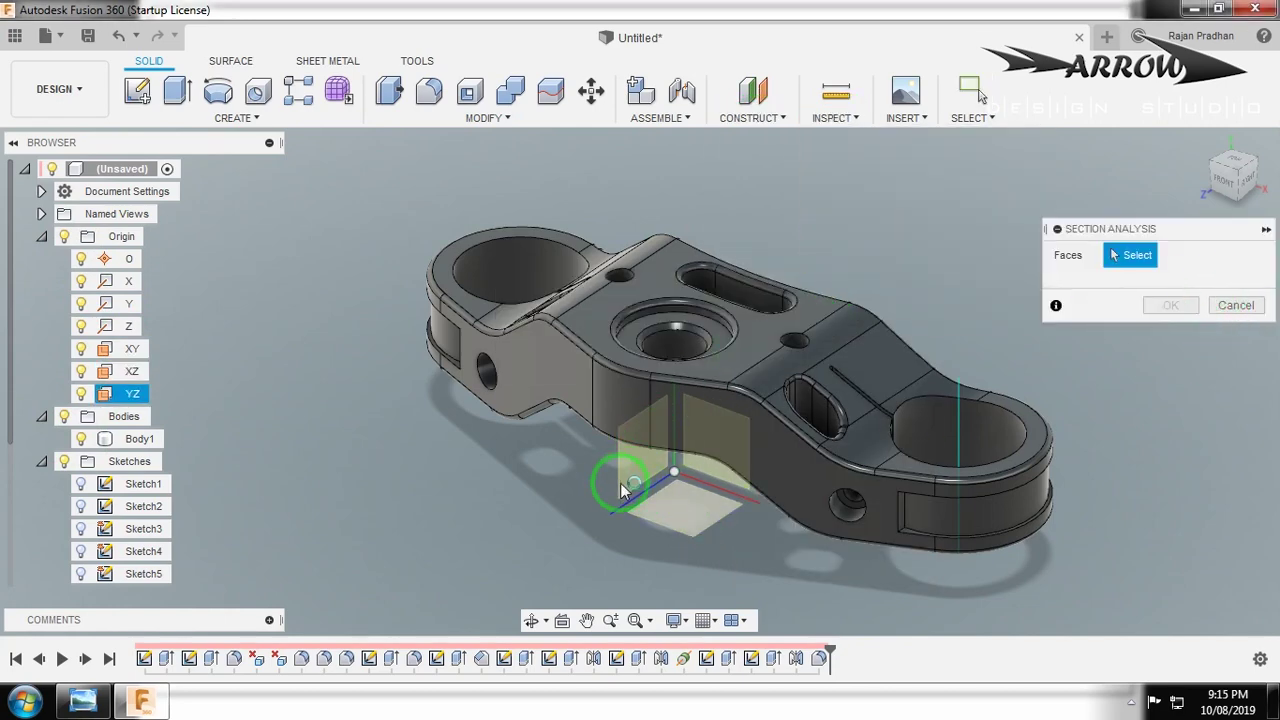
Rotate the view with the ViewCube until the hatched YZ section faces the viewer straight on.
middle_click_drag(861, 406, 826, 324, "shift")
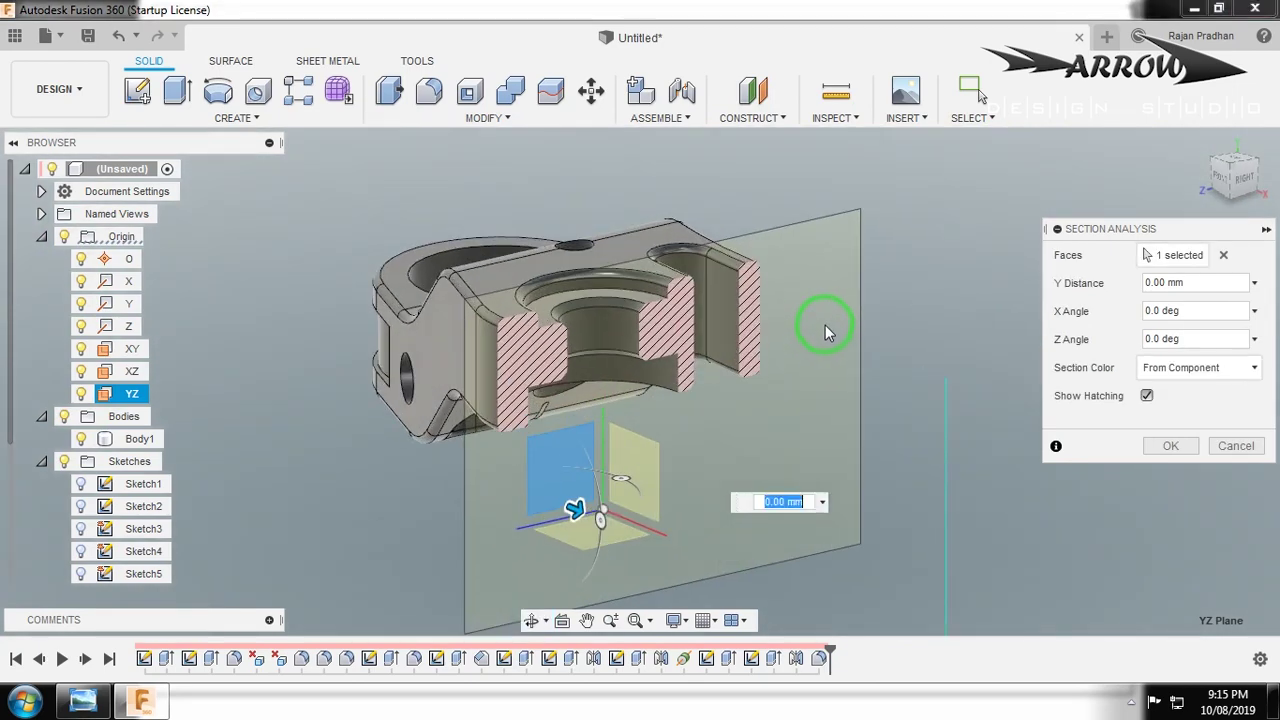
left_click(1236, 165)
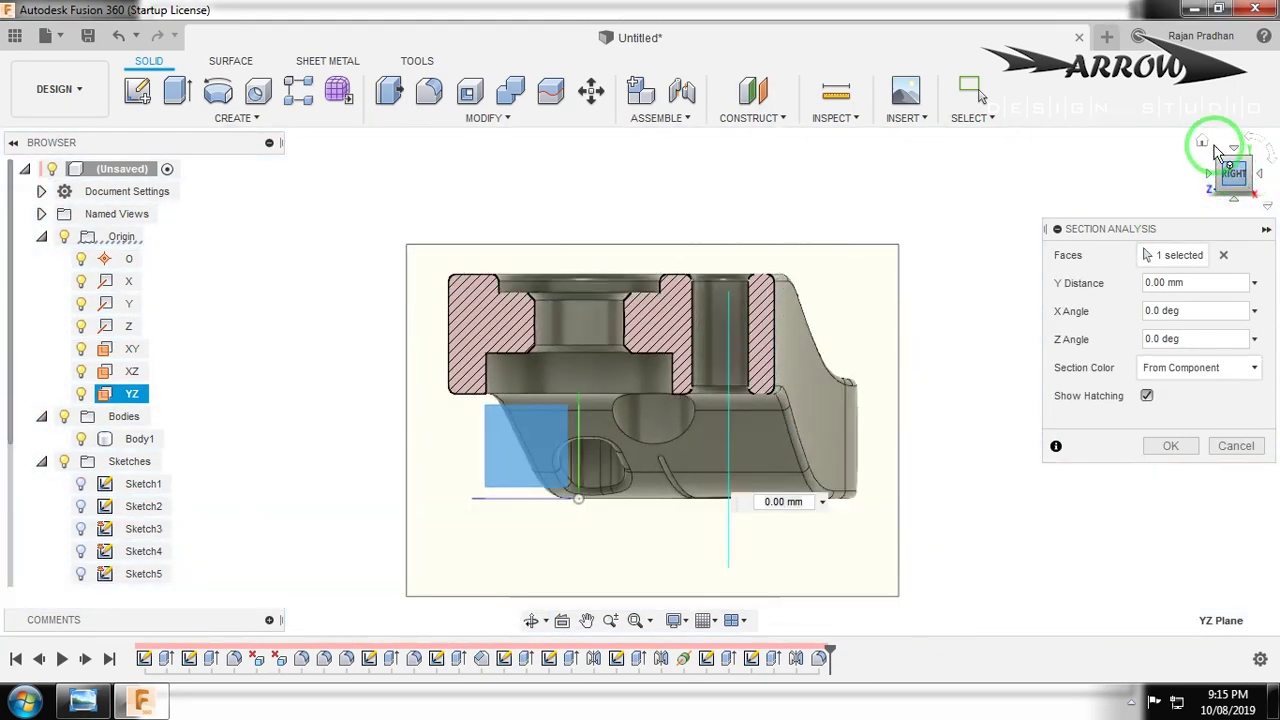
left_click(1253, 143)
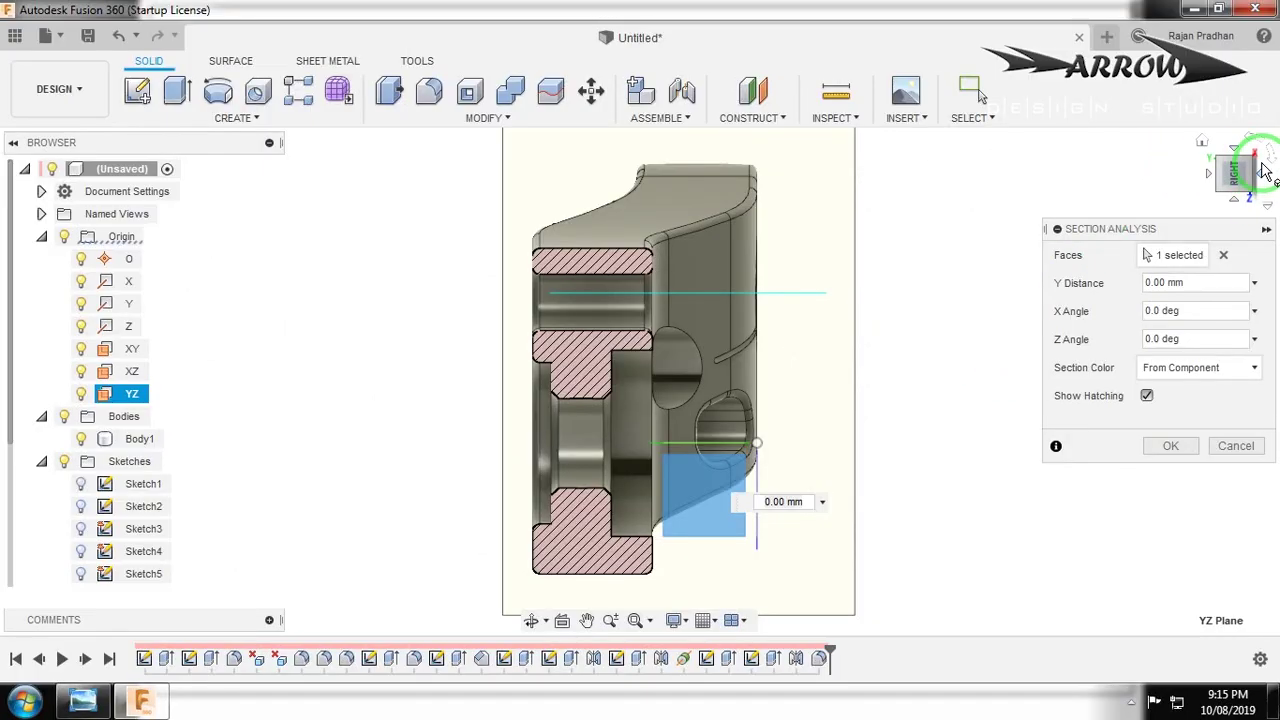
left_click(1272, 157)
left_click(1272, 157)
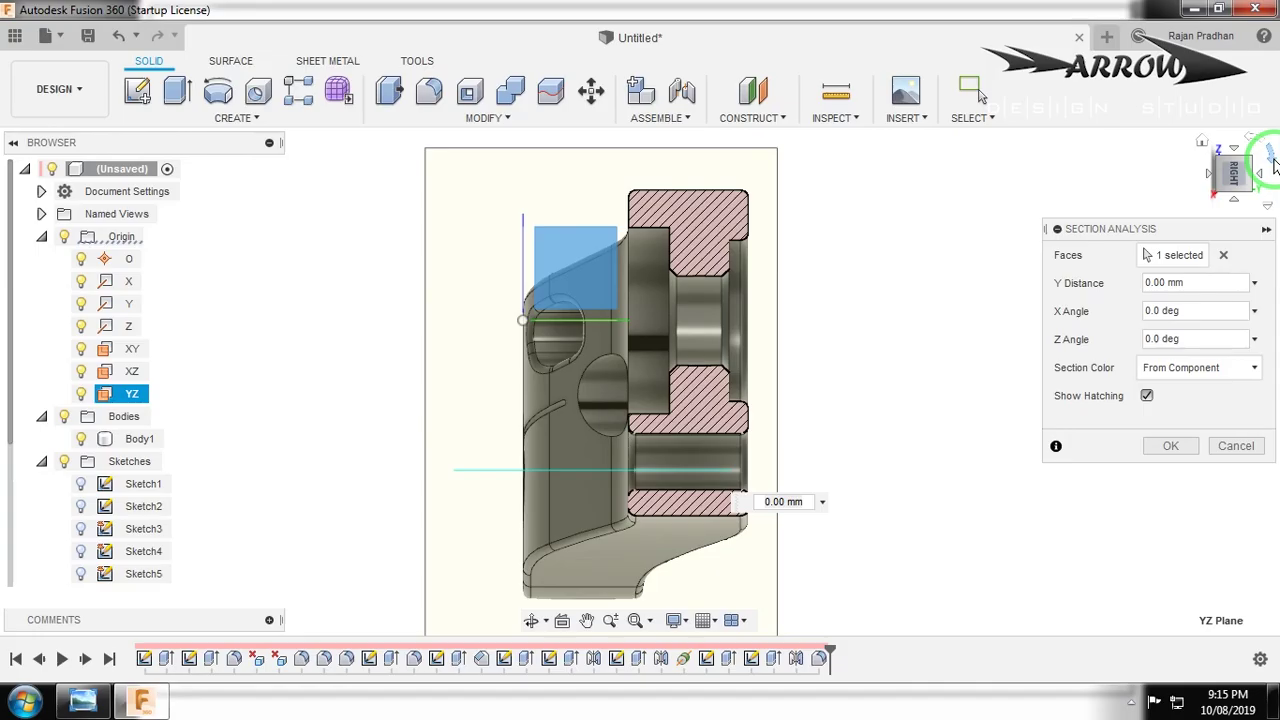
left_click(1237, 150)
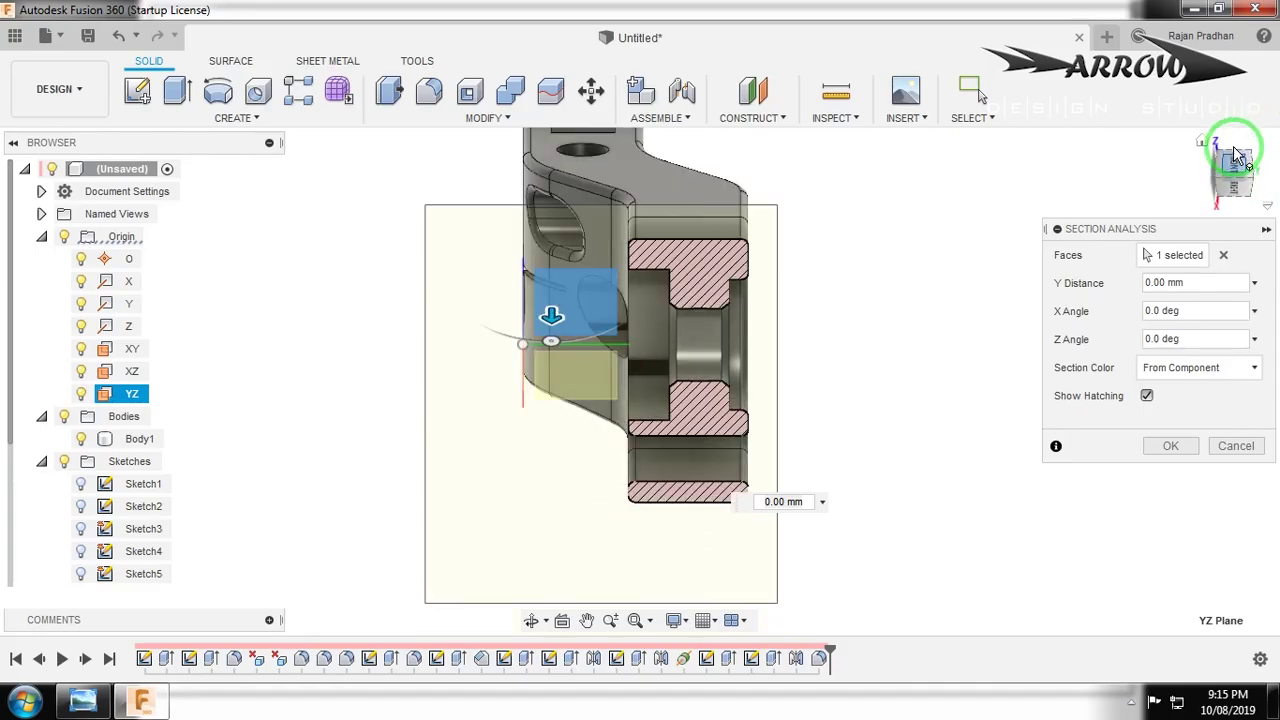
left_click(1237, 150)
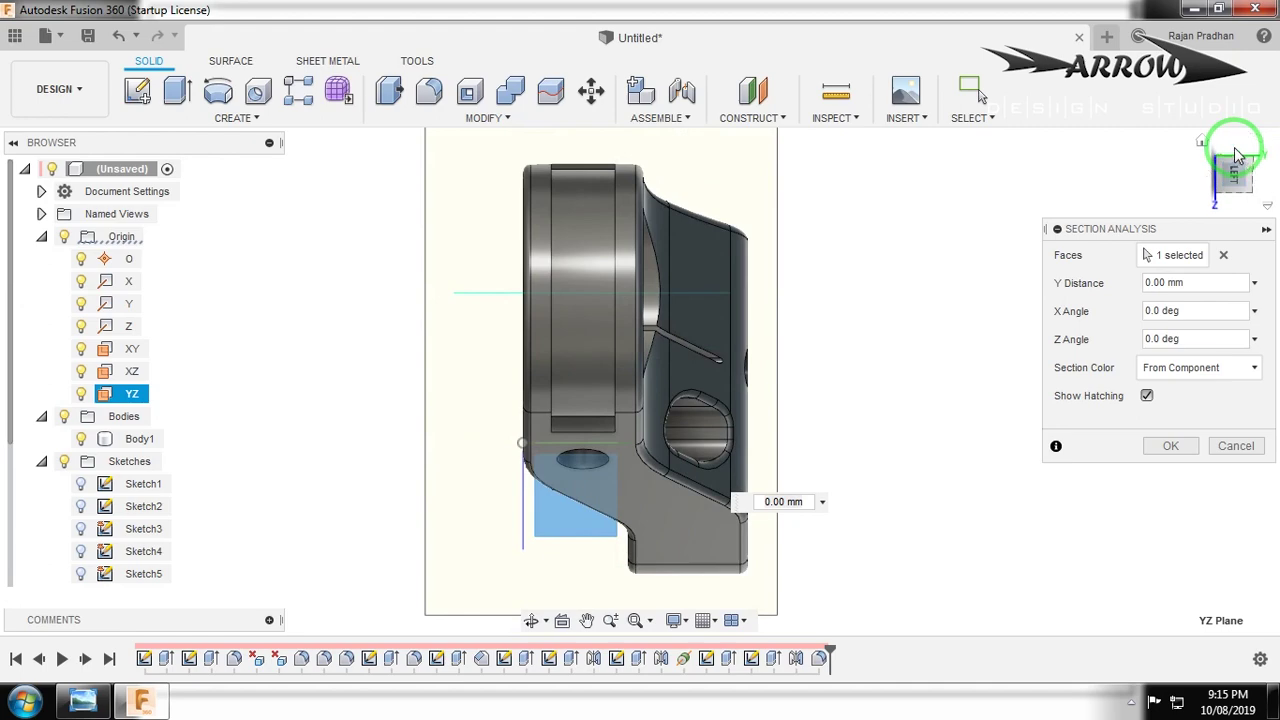
left_click(1237, 152)
left_click(1237, 152)
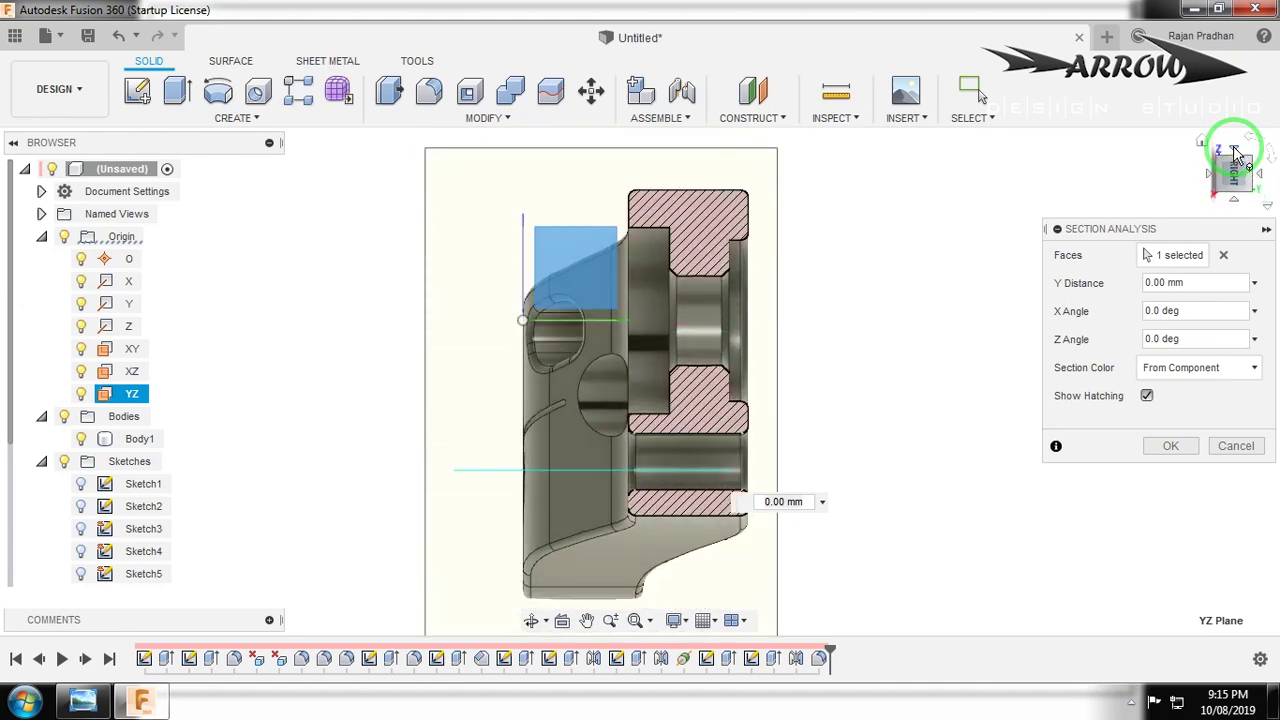
Compare the section with the drawing, then return home and remove the section analysis.
key("alt+Tab")
left_click(1201, 140)
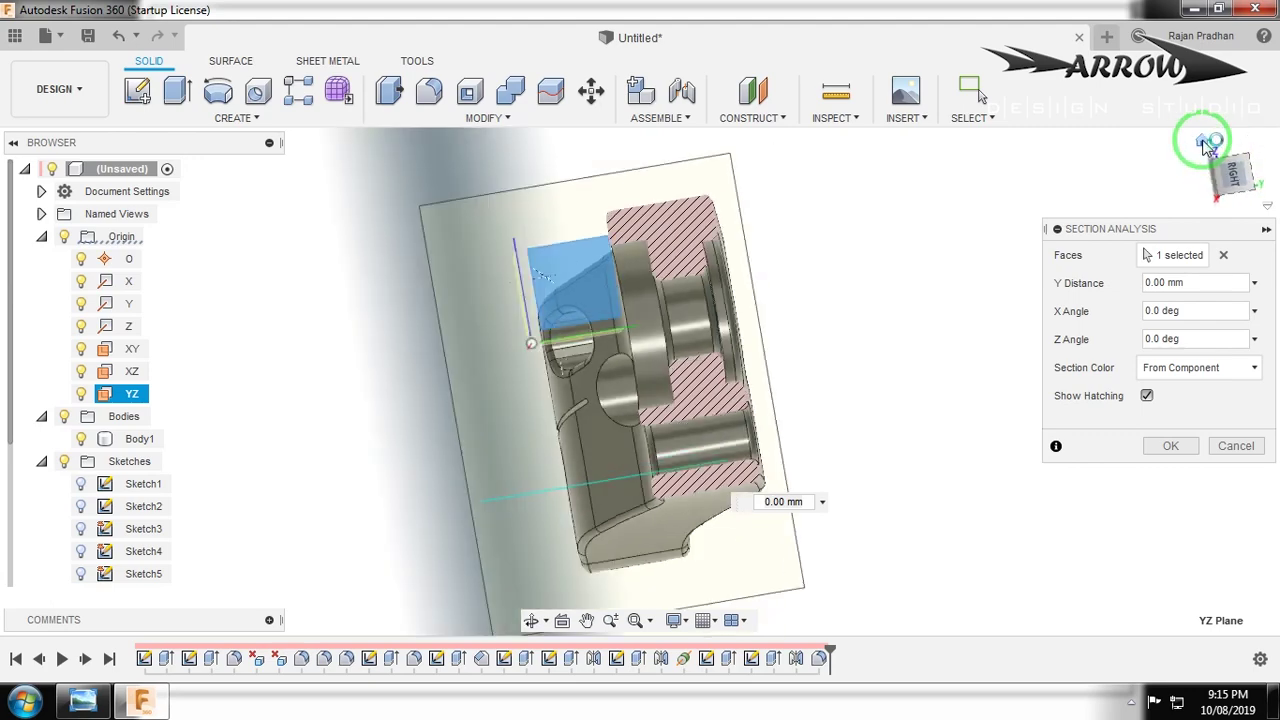
key("Escape")
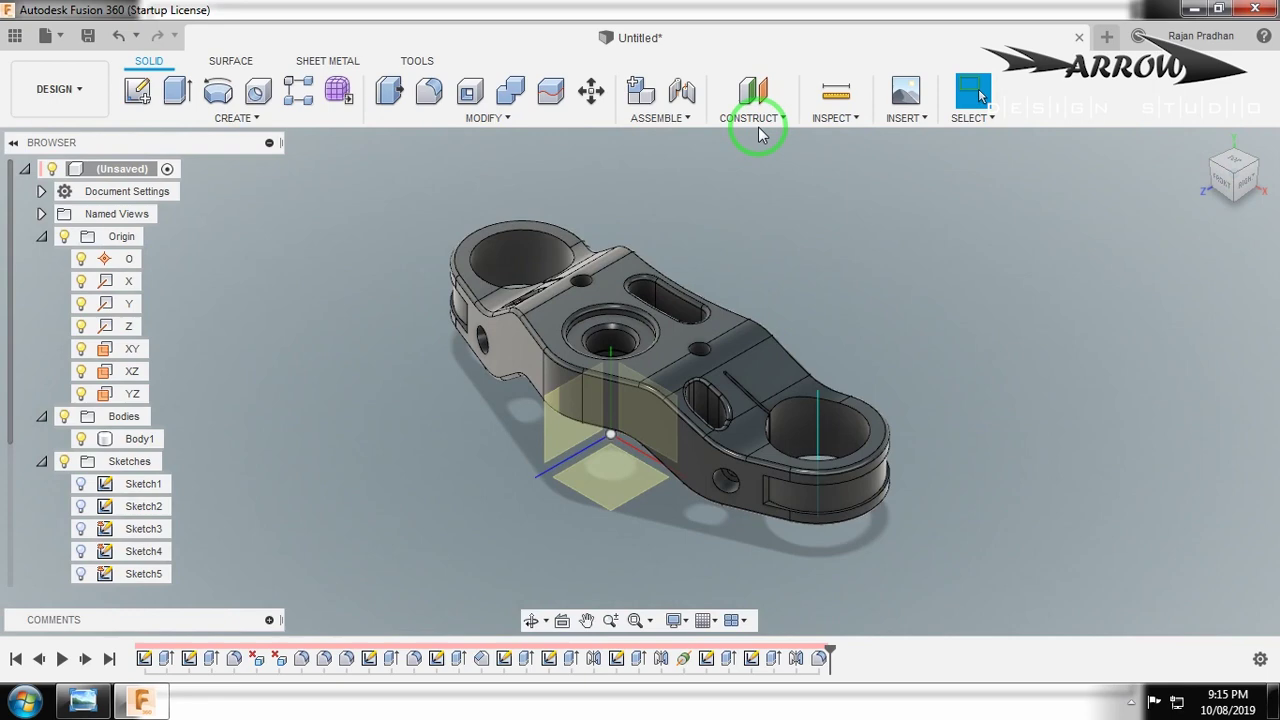
Cut a hatched XY-plane section offset to about -38.478 mm, then cancel it.
left_click(836, 117)
left_click(852, 270)
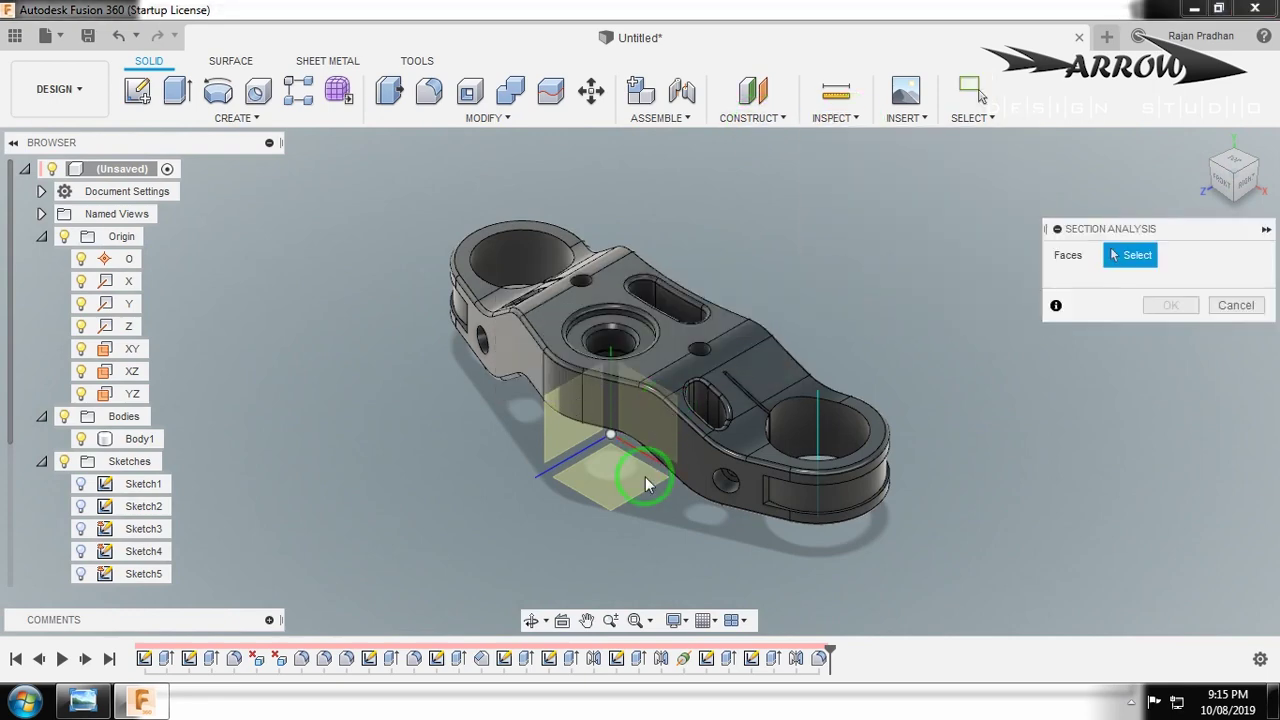
left_click(653, 422)
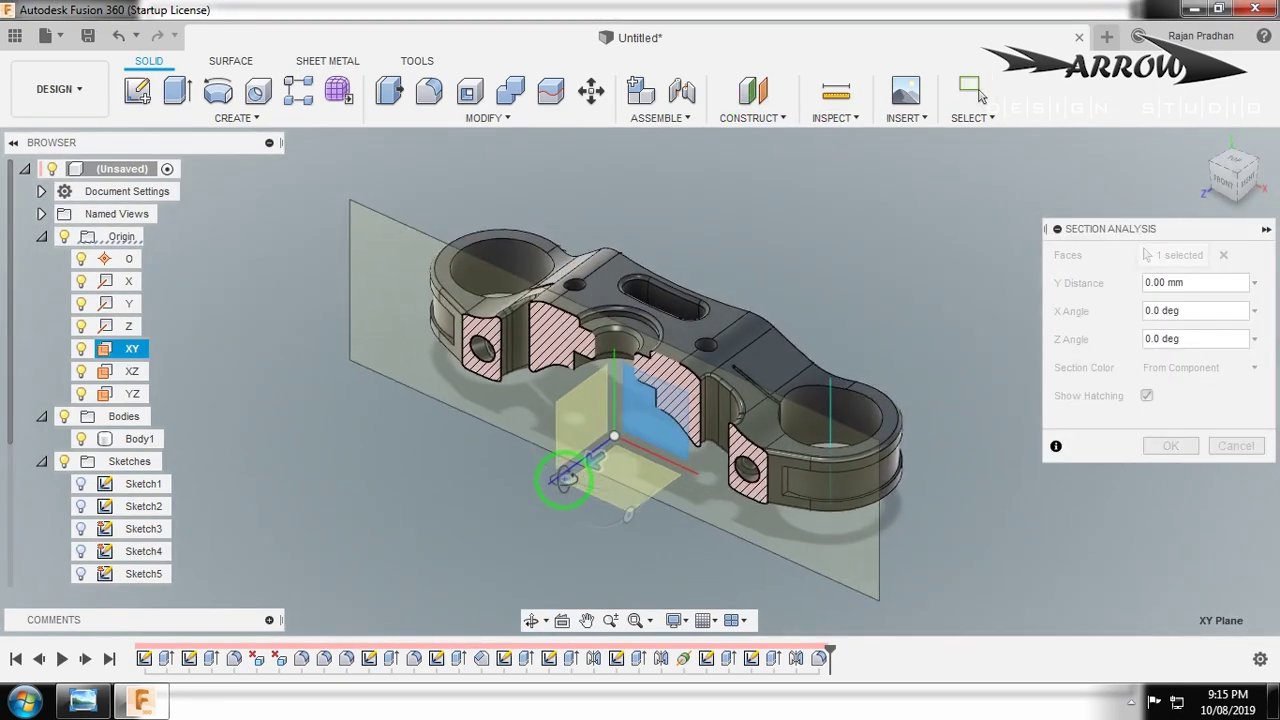
mouse_move(595, 461)
left_mouse_down()
mouse_move(560, 490)
mouse_move(588, 462)
mouse_move(619, 471)
mouse_move(625, 526)
mouse_move(640, 522)
mouse_move(605, 494)
mouse_move(524, 531)
left_mouse_up()
key("Escape")
Hide the origin planes and orbit to an angled overview of the finished triple clamp.
middle_click_drag(888, 510, 900, 449, "shift")
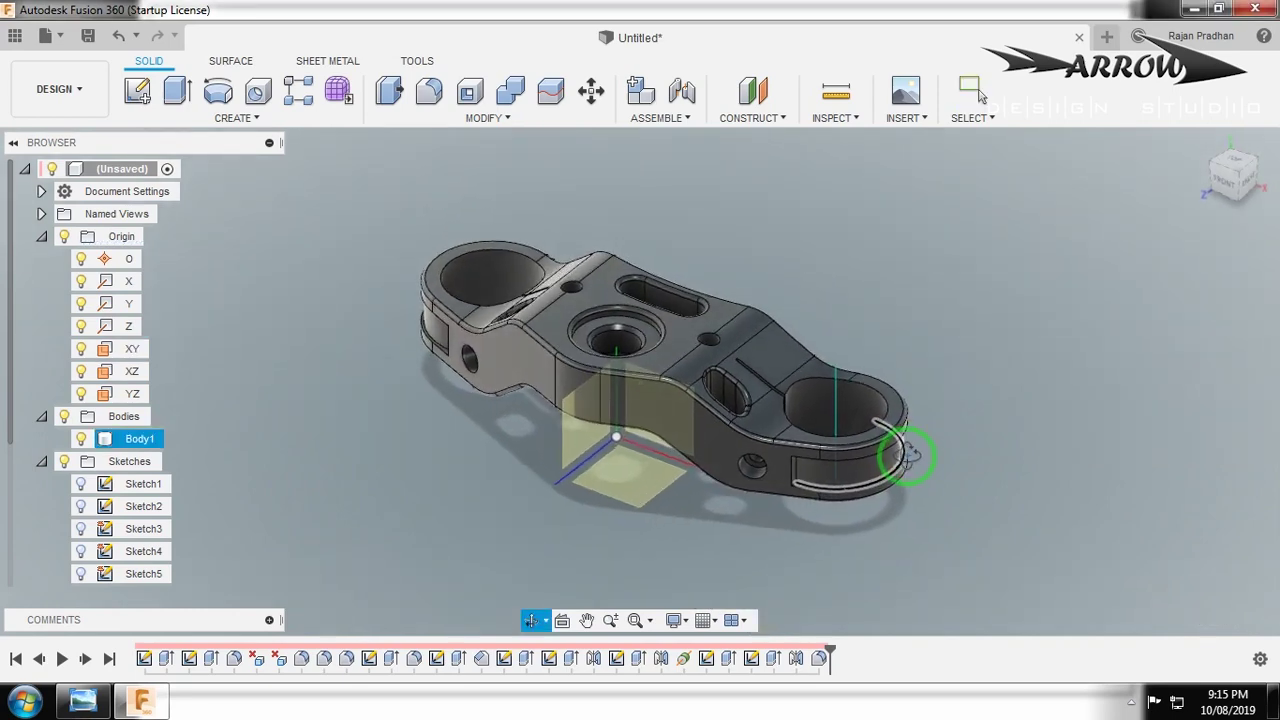
scroll(857, 406, "up", 3)
left_click(64, 238)
middle_click_drag(345, 435, 310, 433, "shift")
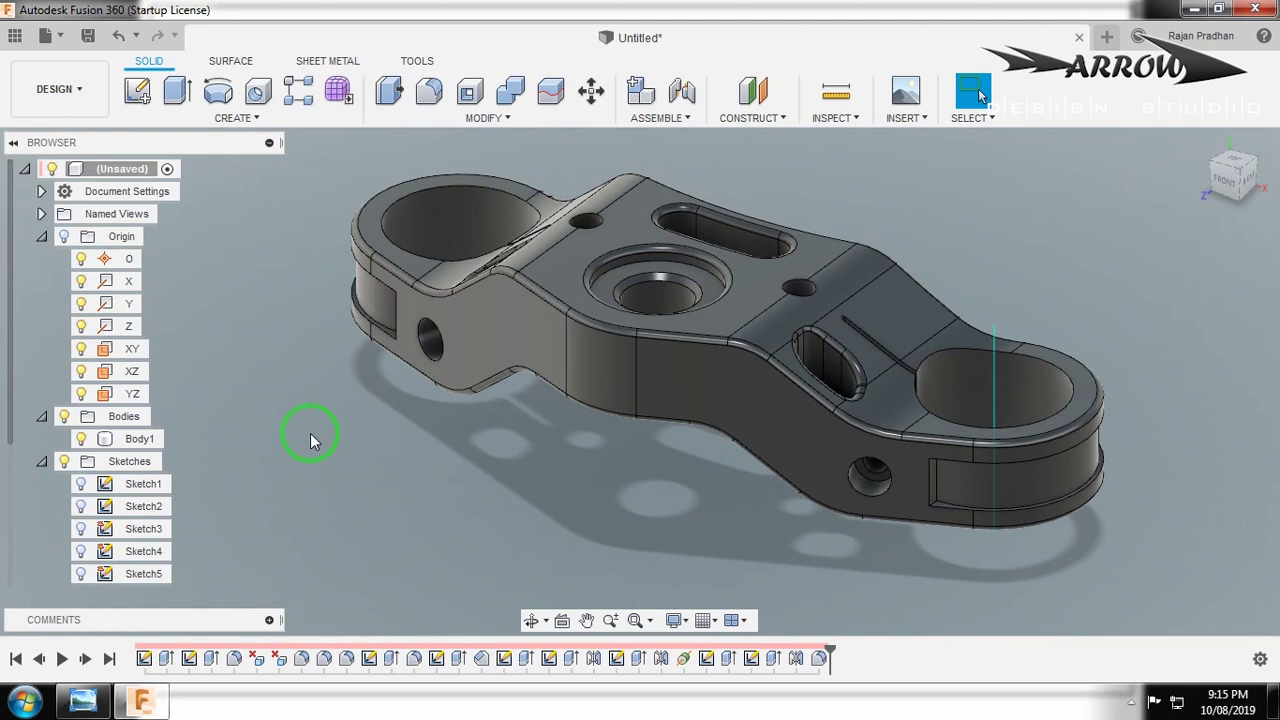
middle_click_drag(310, 433, 300, 466, "shift")
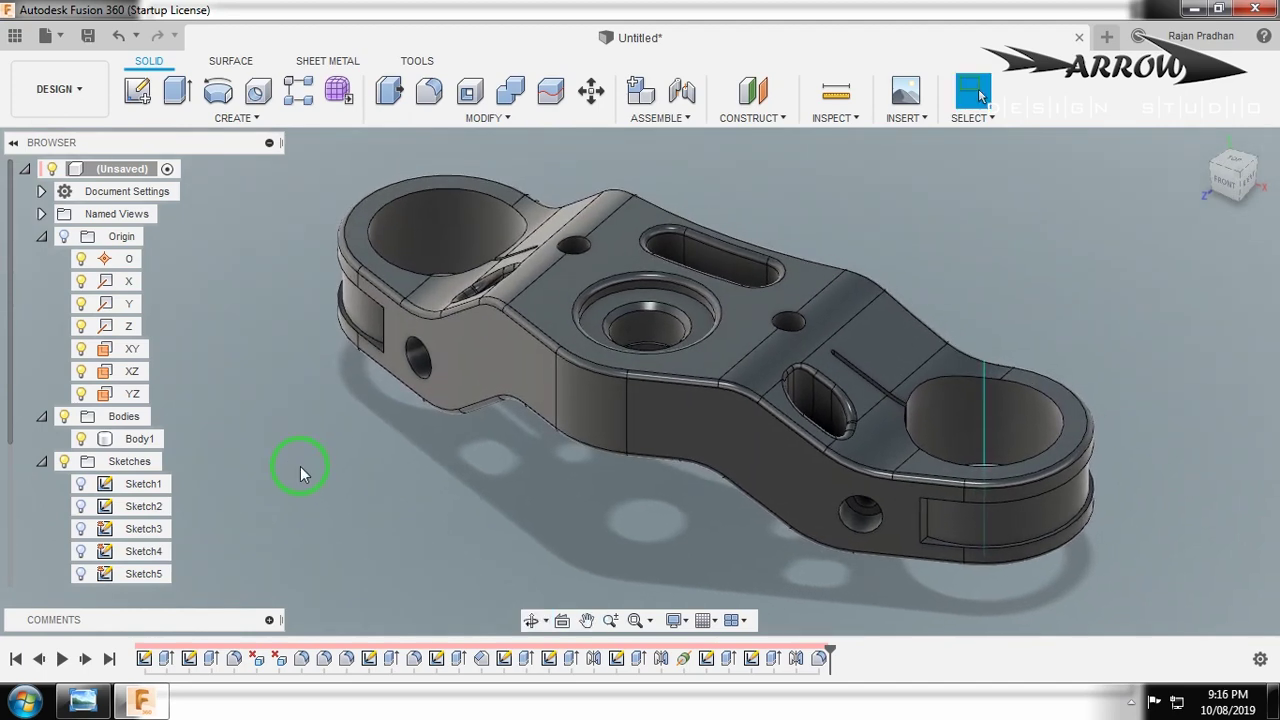